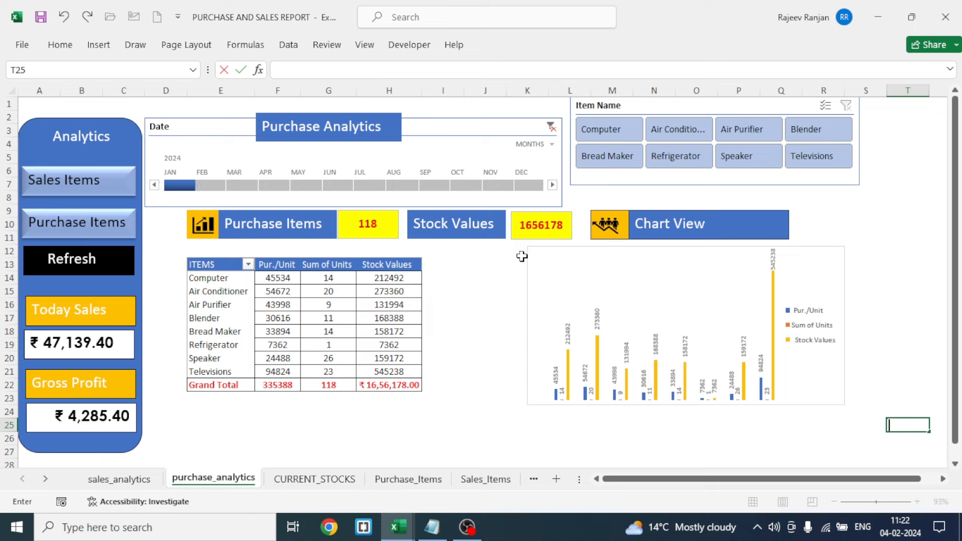
On the sales analytics dashboard, switch the date timeline to months and select January to February 2024.
{"action": "left_click", "coordinate": [58, 190]}
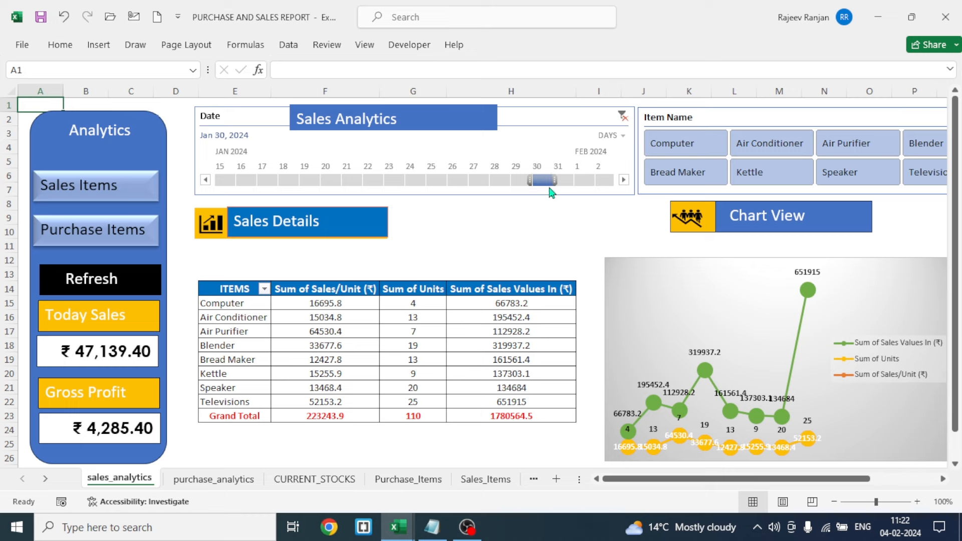
{"action": "left_click", "coordinate": [623, 137]}
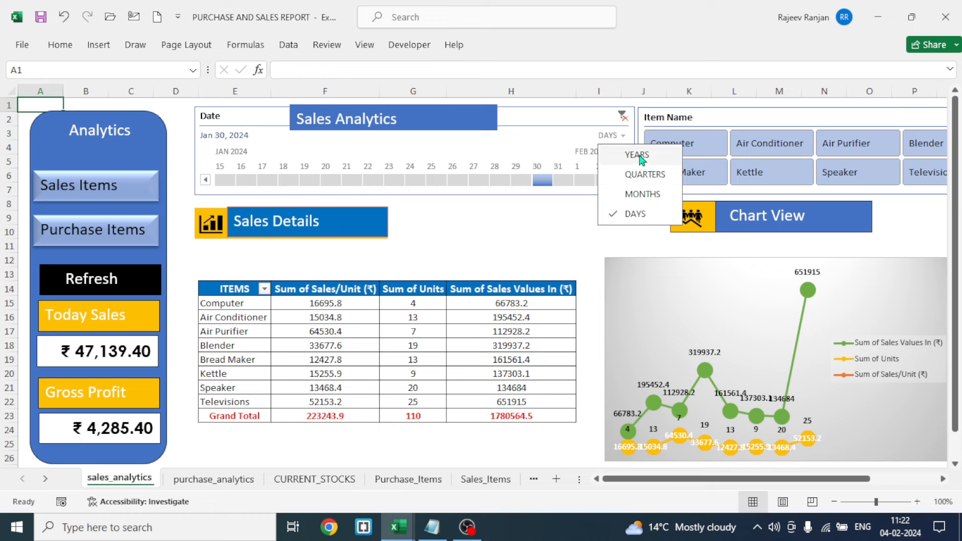
{"action": "left_click", "coordinate": [639, 197]}
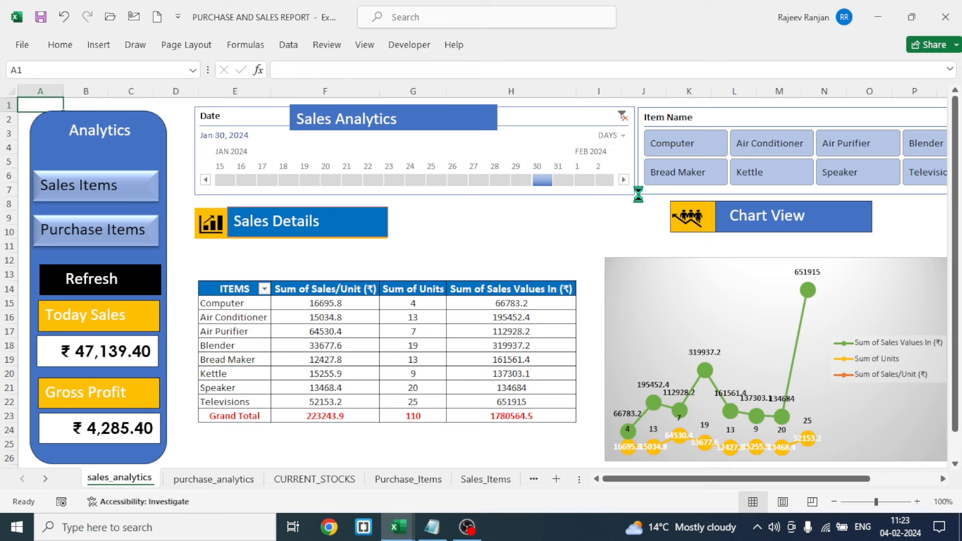
{"action": "left_click", "coordinate": [231, 182]}
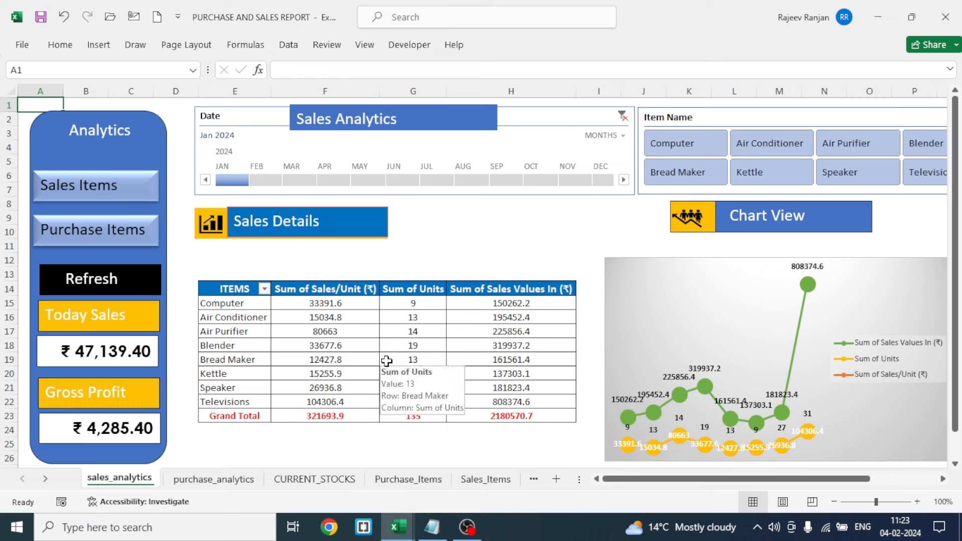
{"action": "left_click_drag", "start_coordinate": [231, 180], "coordinate": [278, 180]}
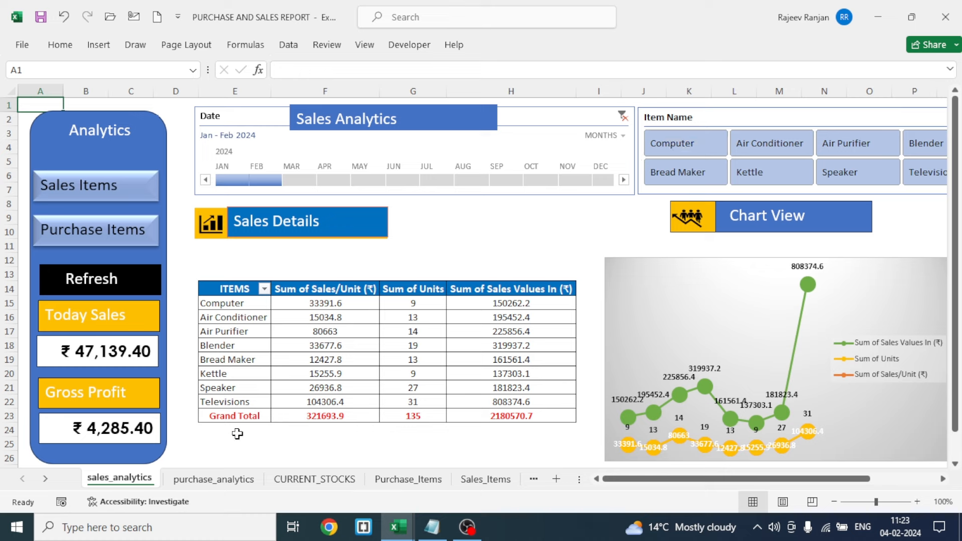
Filter the sales dashboard by item name to Computer, Air Conditioner, Air Purifier and Blender.
{"action": "left_click", "coordinate": [671, 149]}
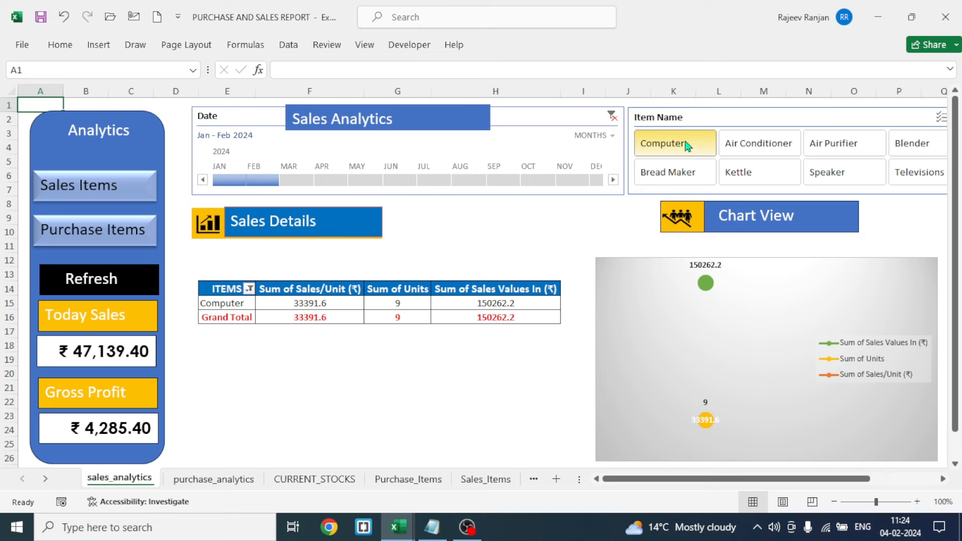
{"action": "left_click_drag", "start_coordinate": [687, 146], "coordinate": [896, 146]}
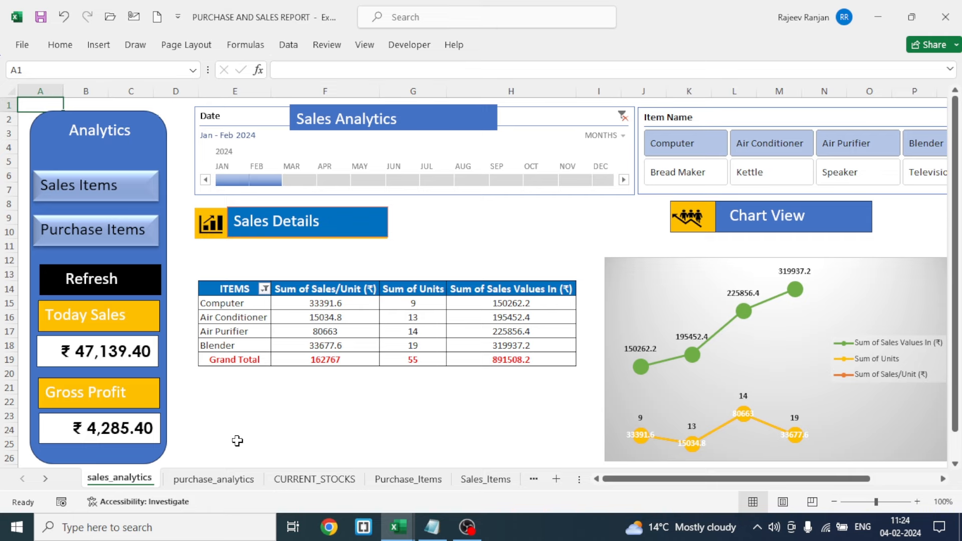
Add a new record to the Purchase_Items sheet for Air Purifier with 5 units.
{"action": "left_click", "coordinate": [406, 481]}
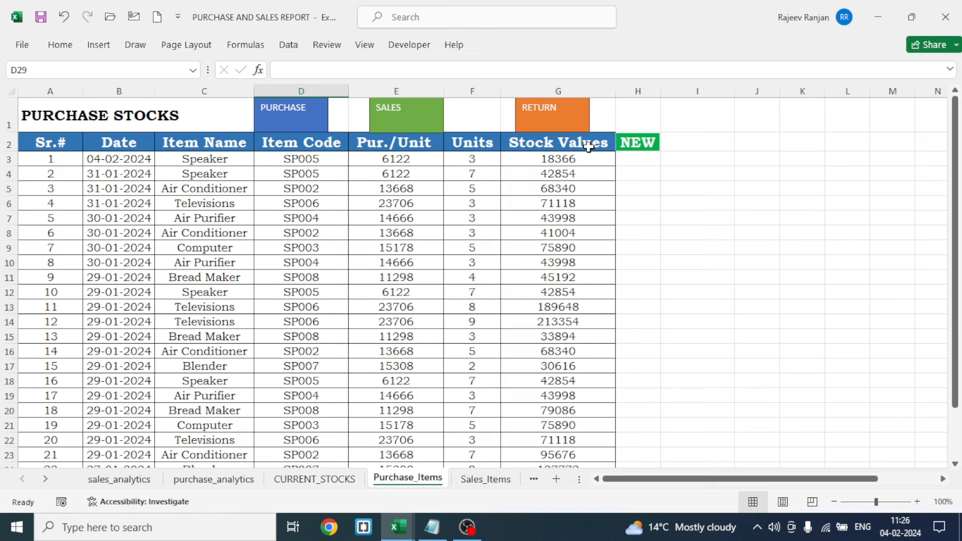
{"action": "left_click", "coordinate": [637, 149]}
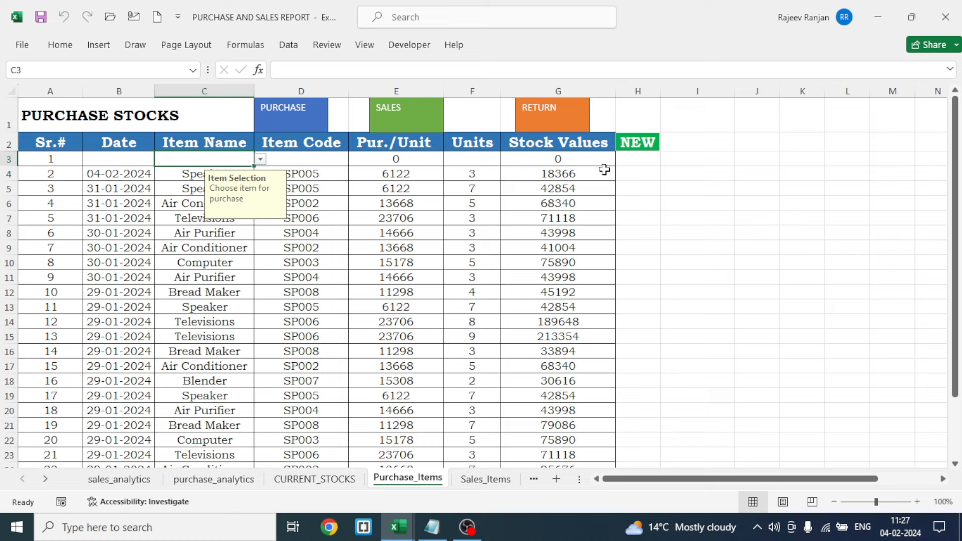
{"action": "left_click", "coordinate": [261, 160]}
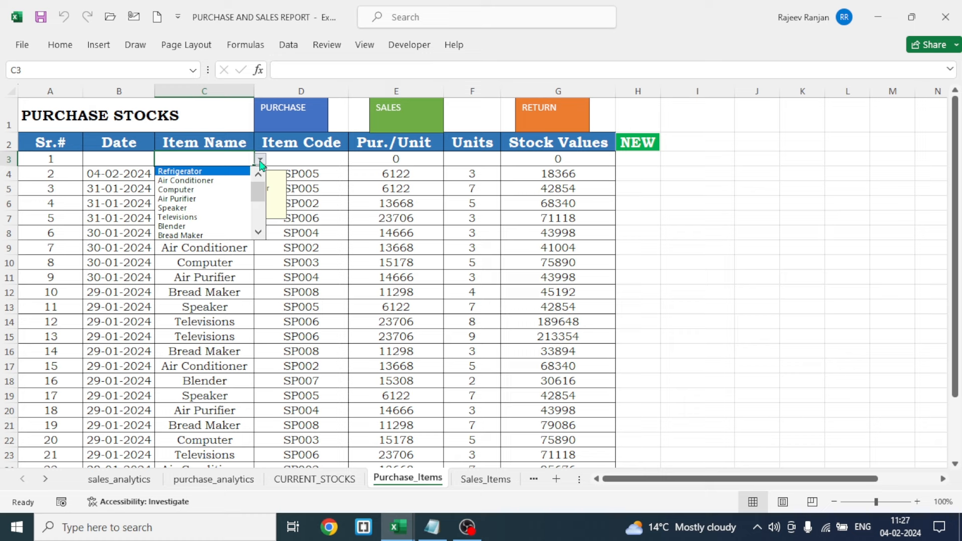
{"action": "left_click", "coordinate": [176, 199]}
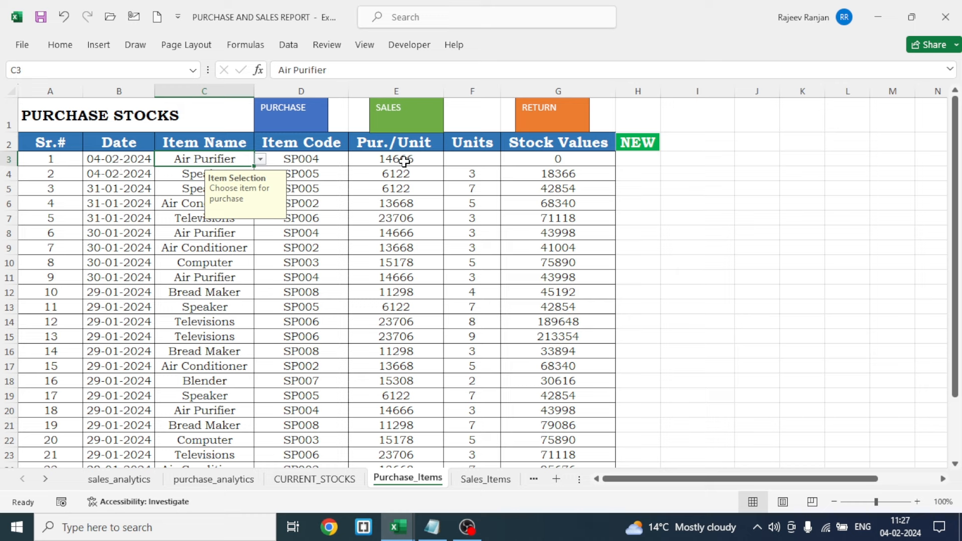
{"action": "left_click", "coordinate": [471, 161]}
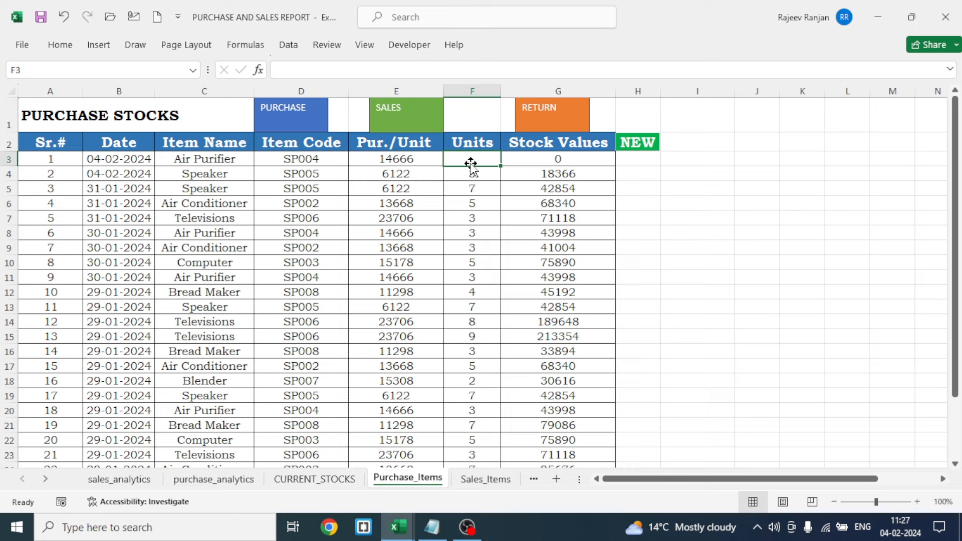
{"action": "type", "text": "5"}
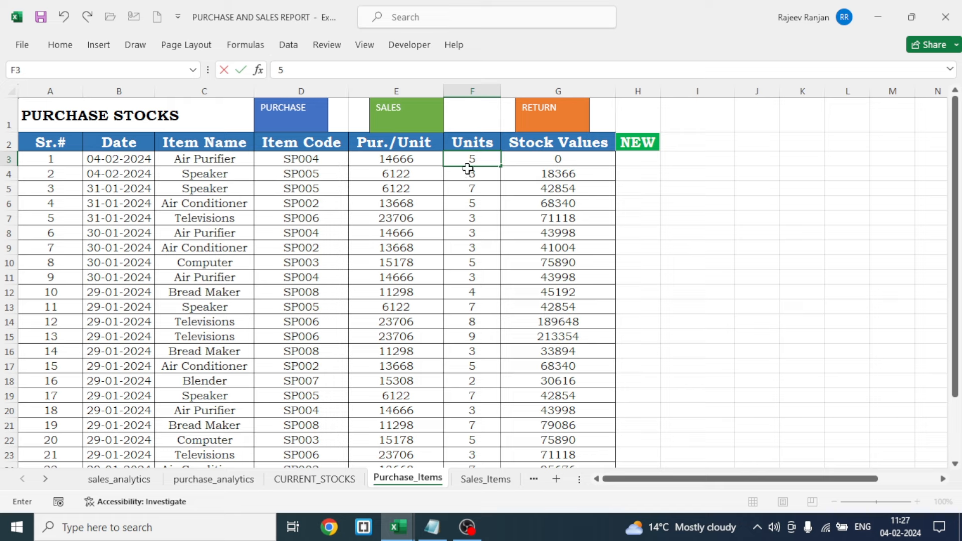
{"action": "key", "text": "Return"}
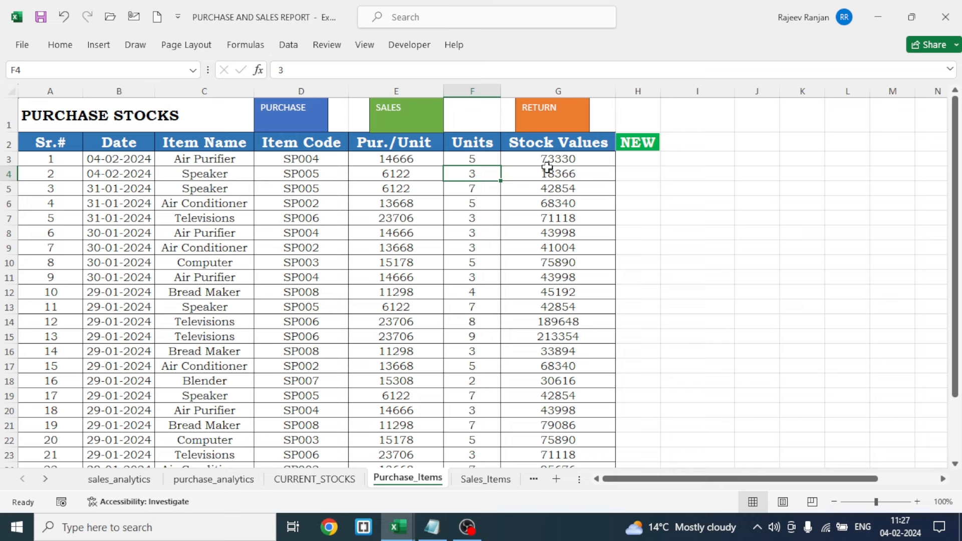
Add another new purchase record for Air Conditioner with 7 units.
{"action": "left_click", "coordinate": [638, 145]}
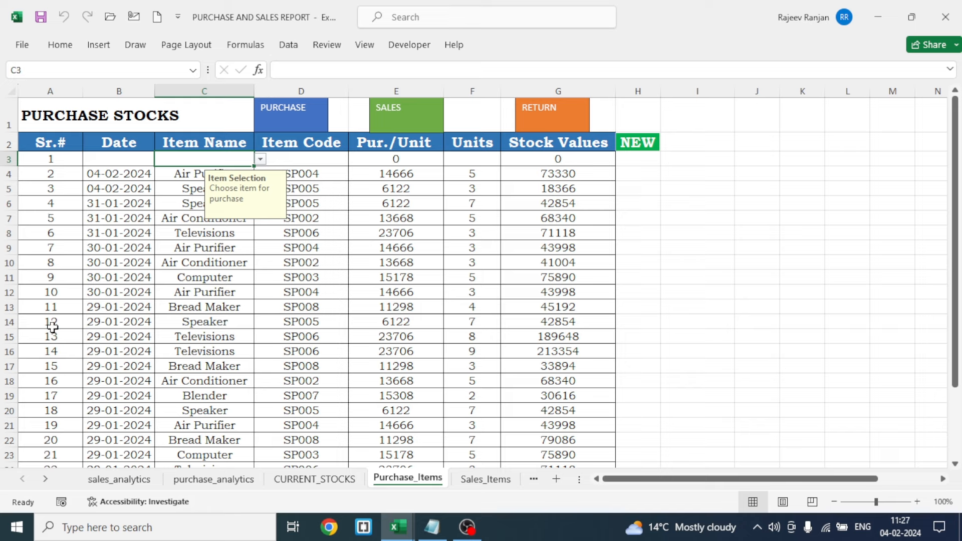
{"action": "left_click", "coordinate": [261, 159]}
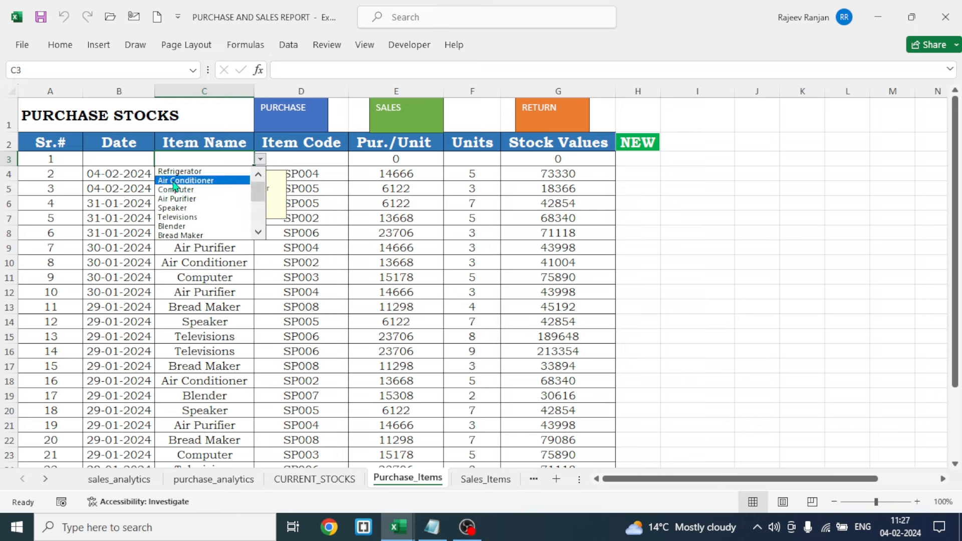
{"action": "left_click", "coordinate": [191, 181]}
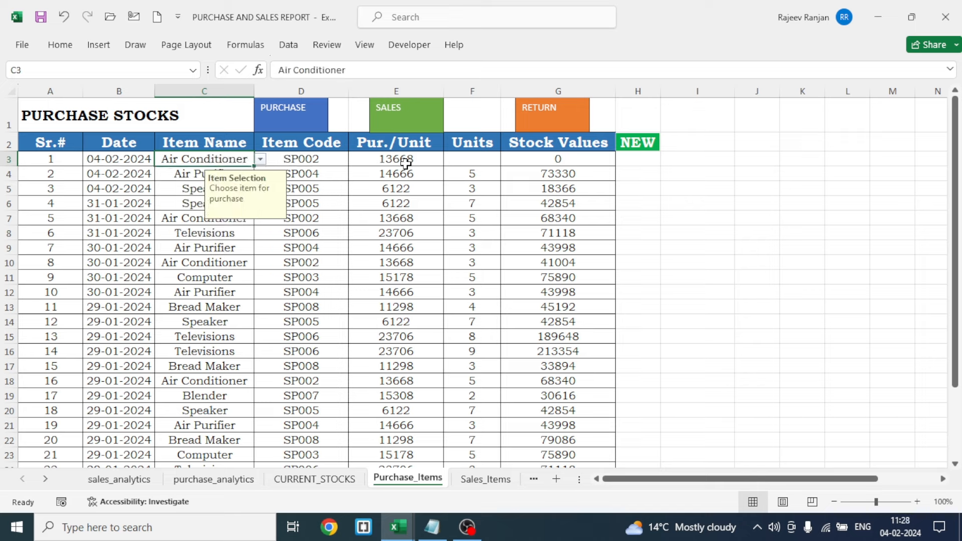
{"action": "left_click", "coordinate": [475, 162]}
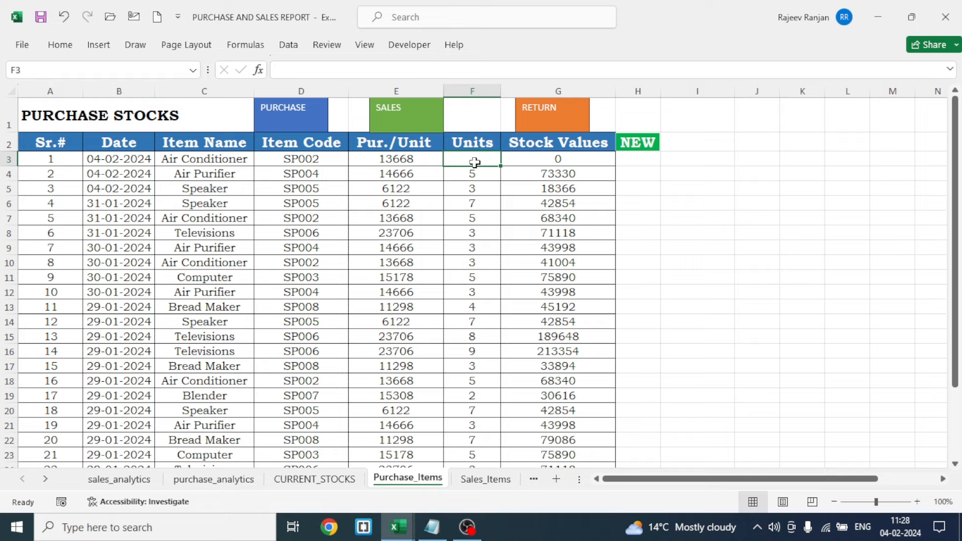
{"action": "type", "text": "7"}
{"action": "left_click", "coordinate": [687, 243]}
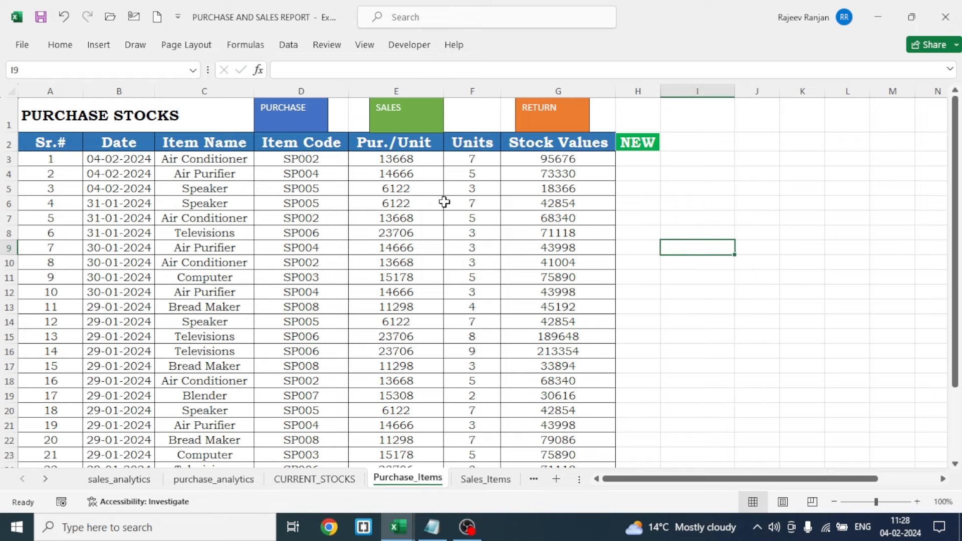
Add a new purchase record for Refrigerator with 5 units, checking its stock on the CURRENT_STOCKS sheet before and after the entry.
{"action": "key", "text": "ctrl+Page_Up"}
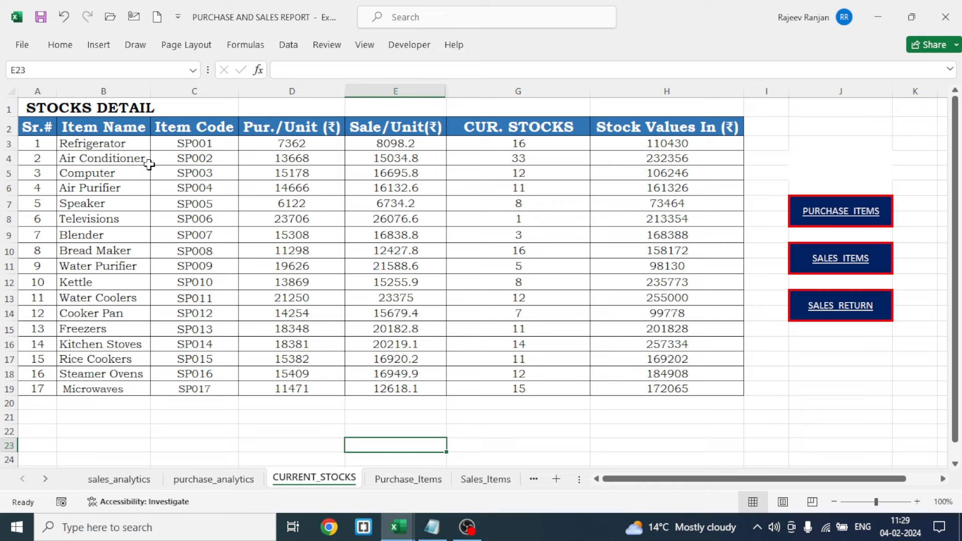
{"action": "left_click", "coordinate": [408, 479]}
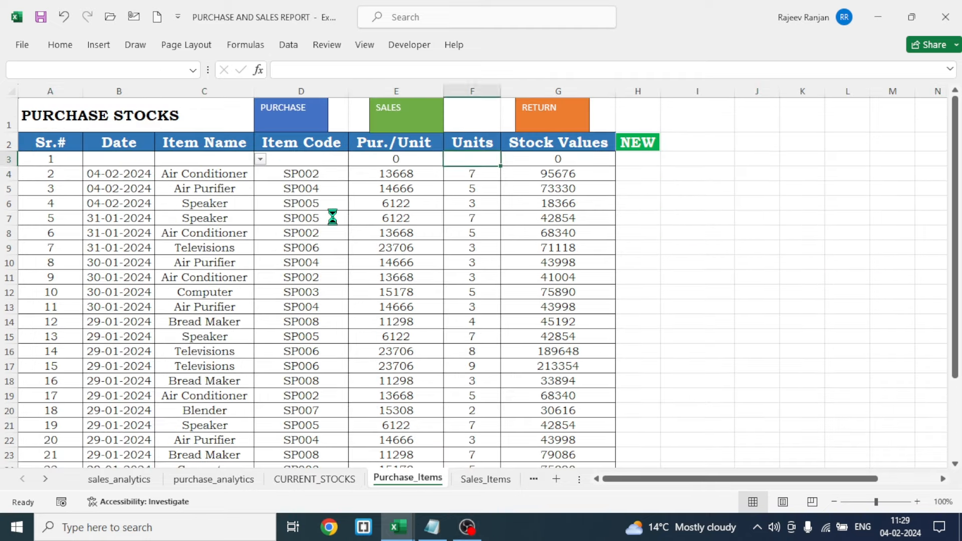
{"action": "left_click", "coordinate": [260, 160]}
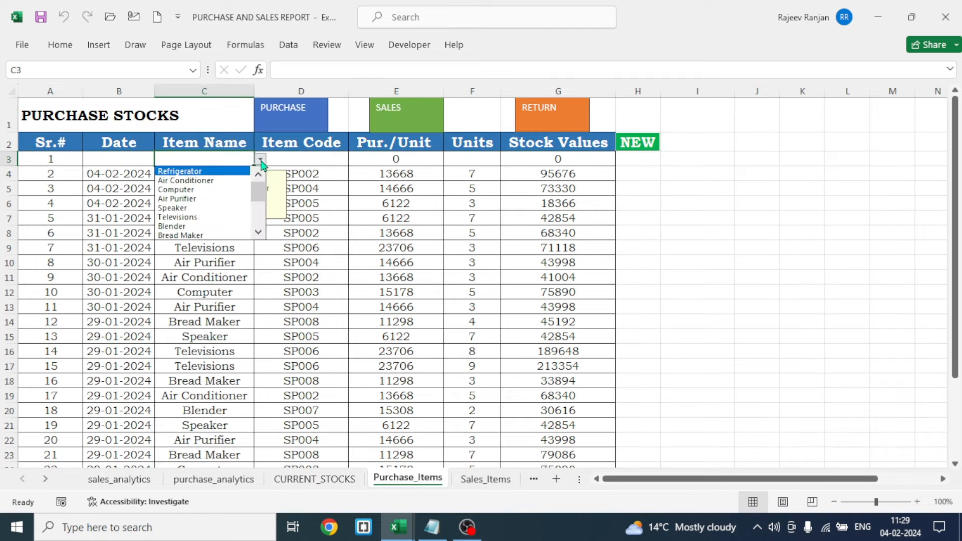
{"action": "left_click", "coordinate": [180, 171]}
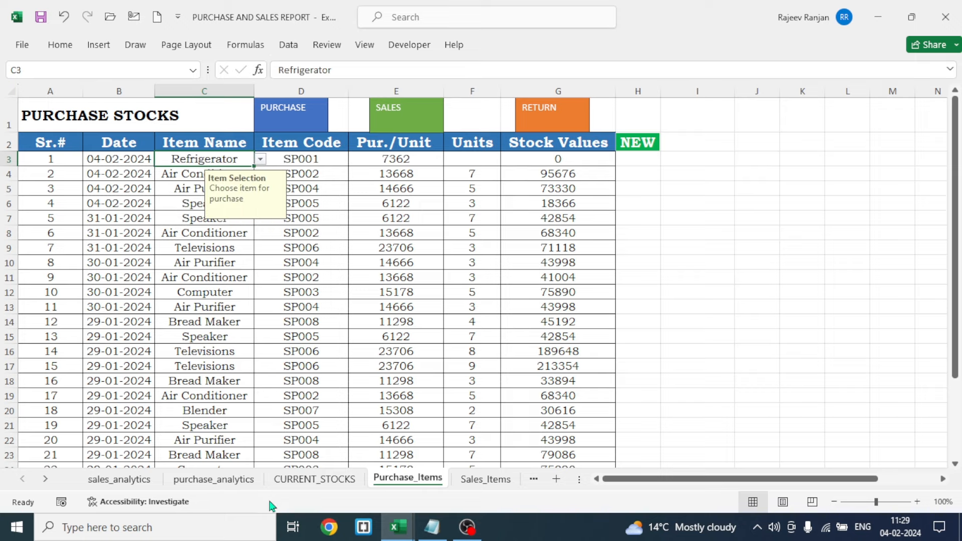
{"action": "left_click", "coordinate": [299, 481]}
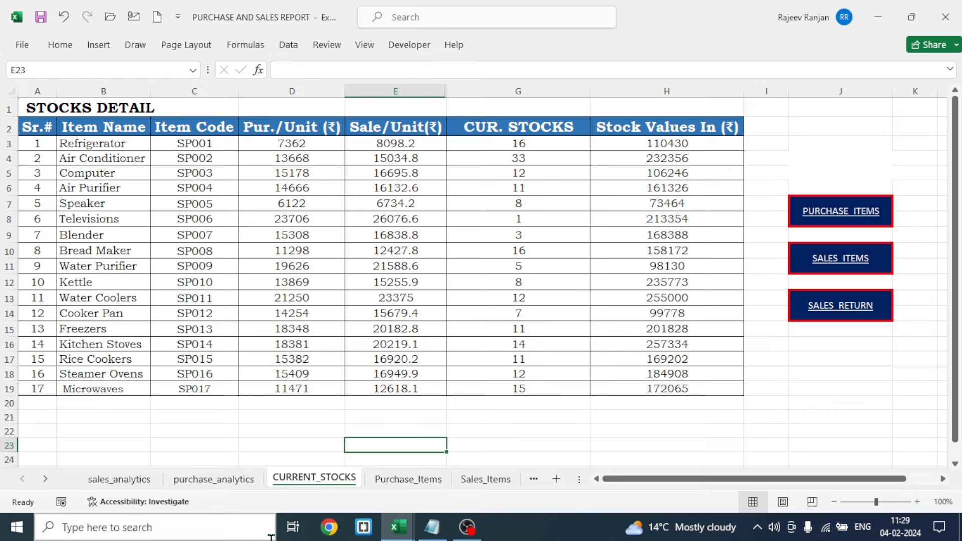
{"action": "left_click", "coordinate": [407, 480]}
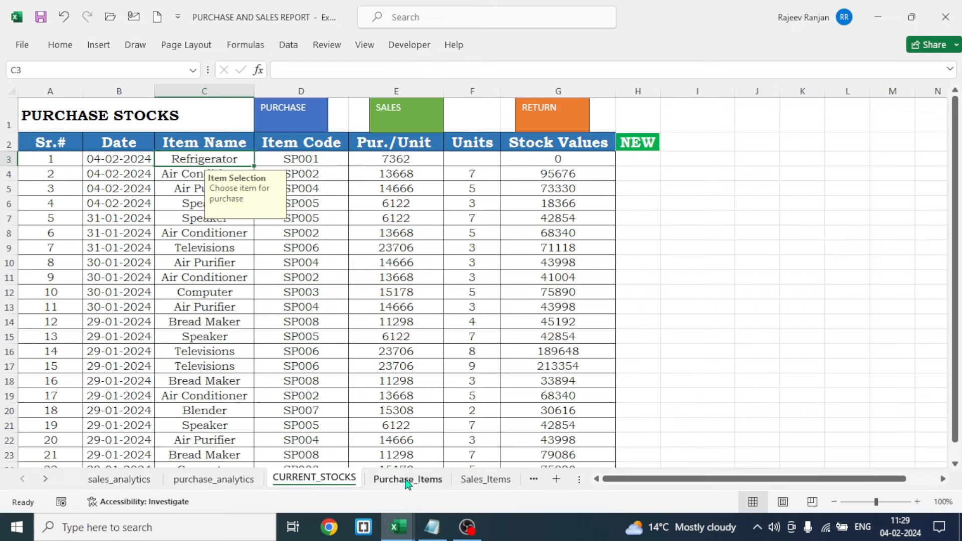
{"action": "left_click", "coordinate": [459, 160]}
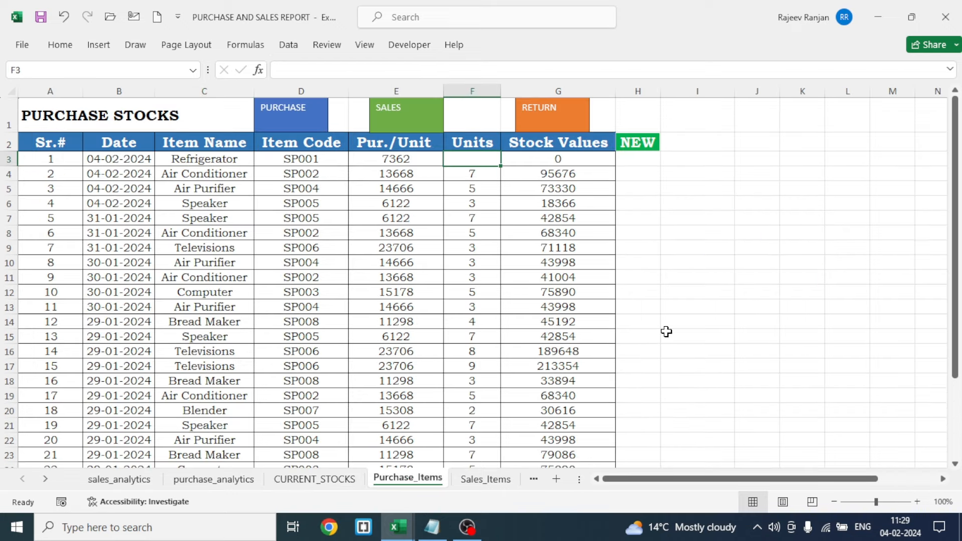
{"action": "type", "text": "5"}
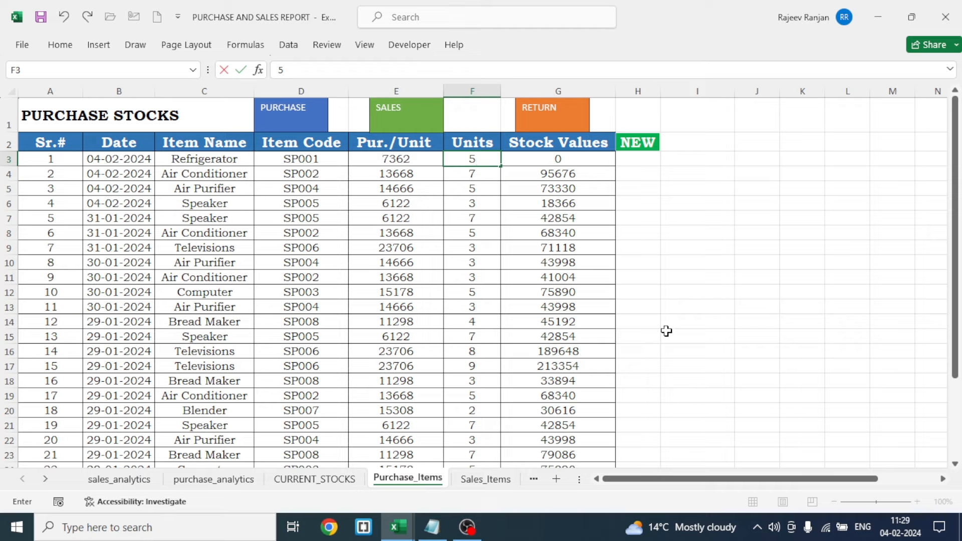
{"action": "left_click", "coordinate": [667, 330]}
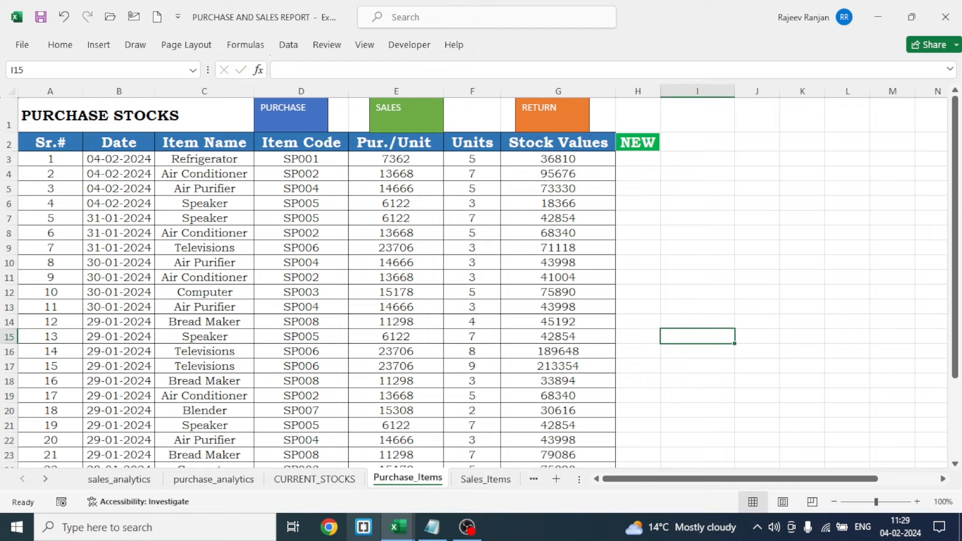
{"action": "left_click", "coordinate": [314, 479]}
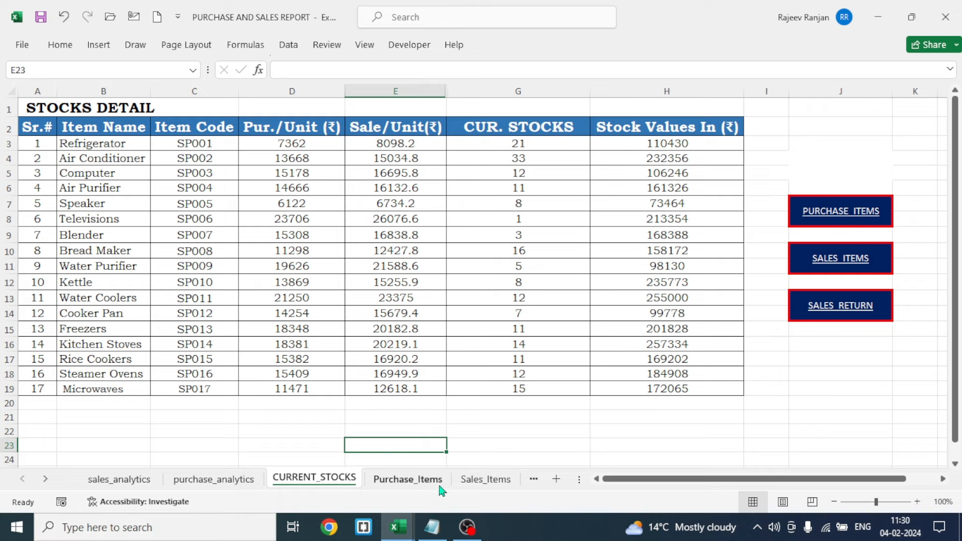
Add a new record to the Sales_Items sheet and choose Refrigerator as the item.
{"action": "left_click", "coordinate": [833, 260]}
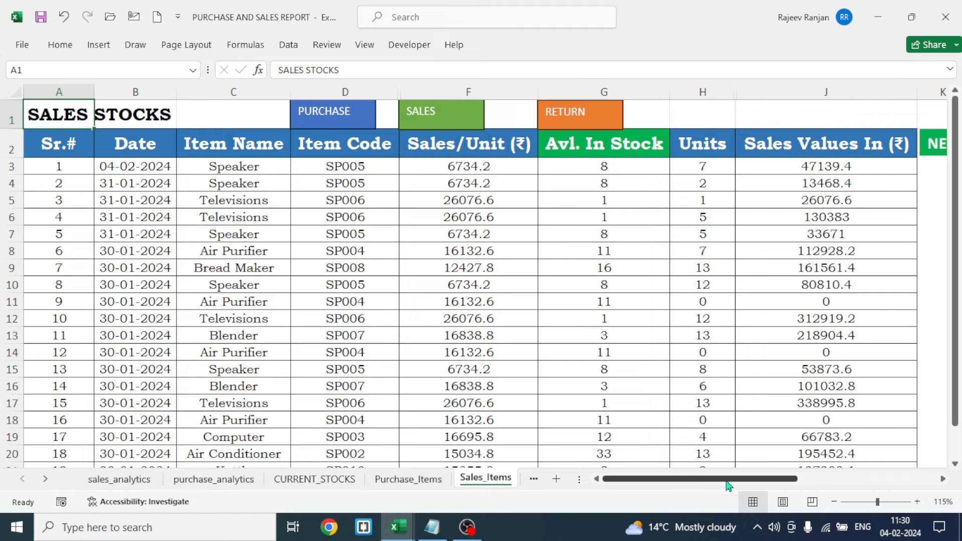
{"action": "left_click_drag", "start_coordinate": [729, 485], "coordinate": [743, 485]}
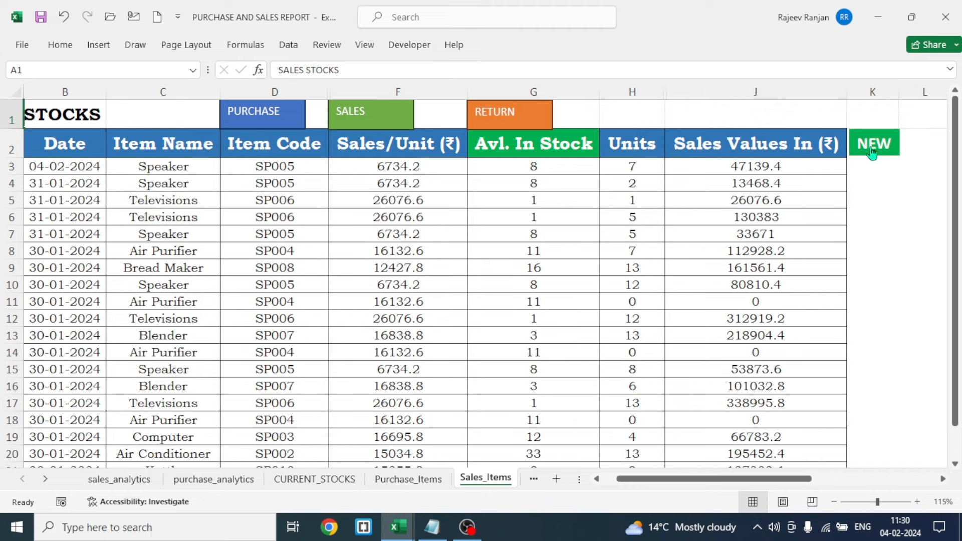
{"action": "left_click", "coordinate": [872, 146]}
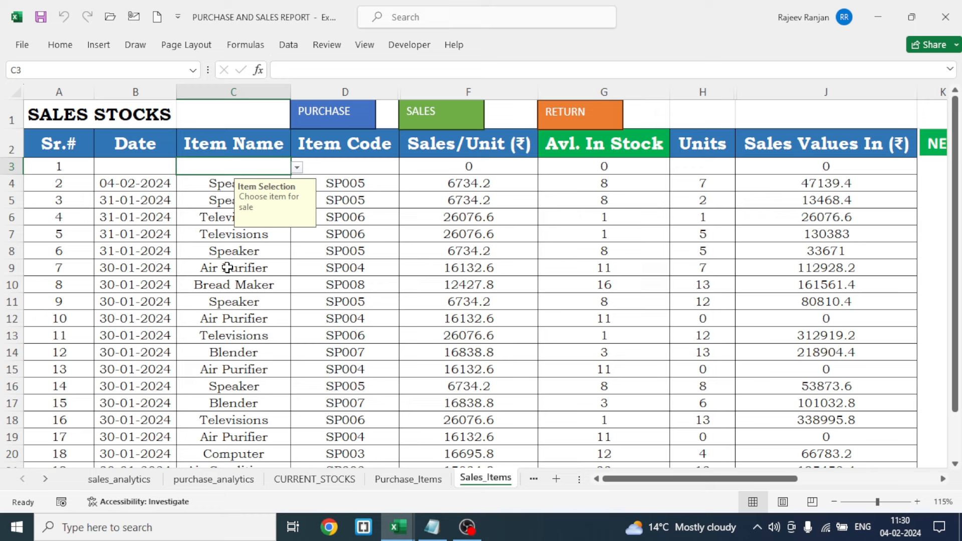
{"action": "left_click", "coordinate": [297, 168]}
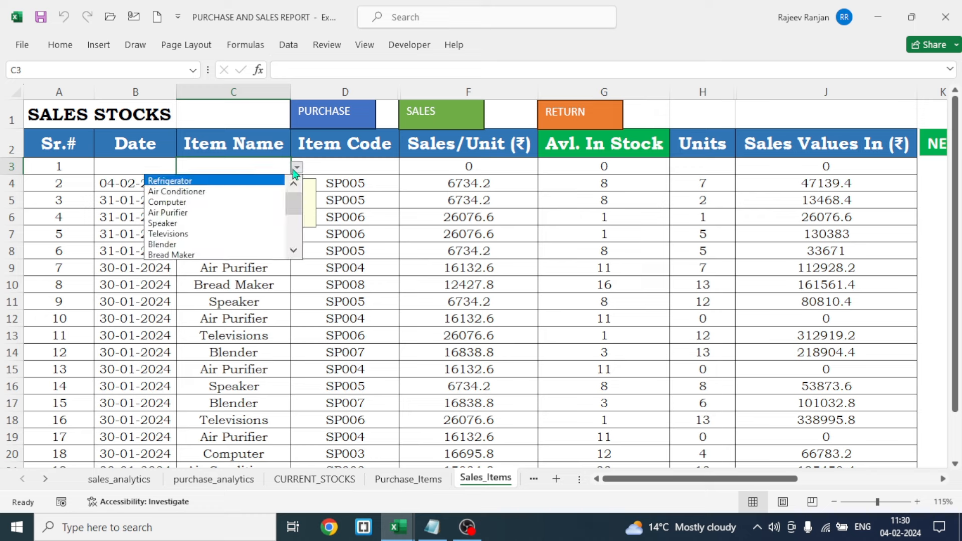
{"action": "left_click", "coordinate": [200, 182]}
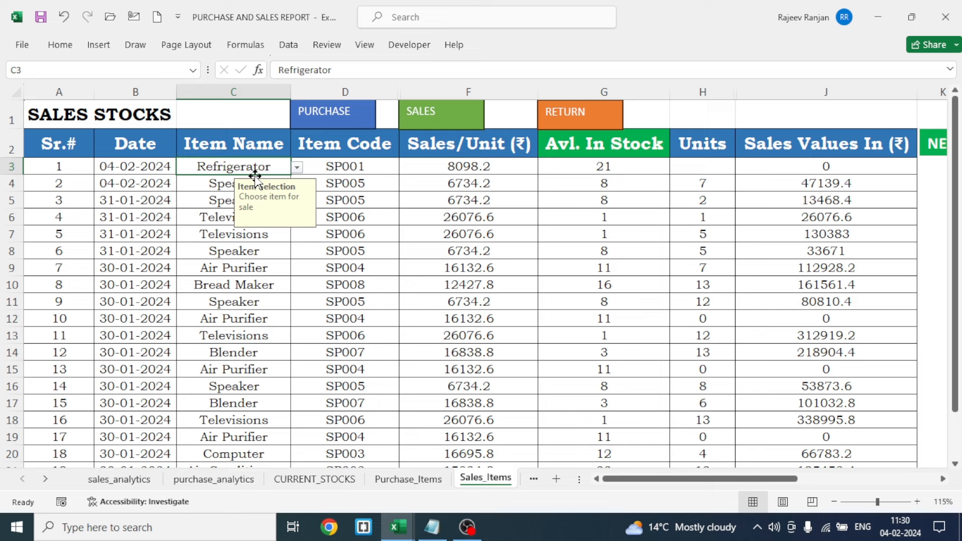
Try to enter 22 units for the new Refrigerator sale, cancel that entry, and enter 9 units instead.
{"action": "left_click", "coordinate": [704, 169]}
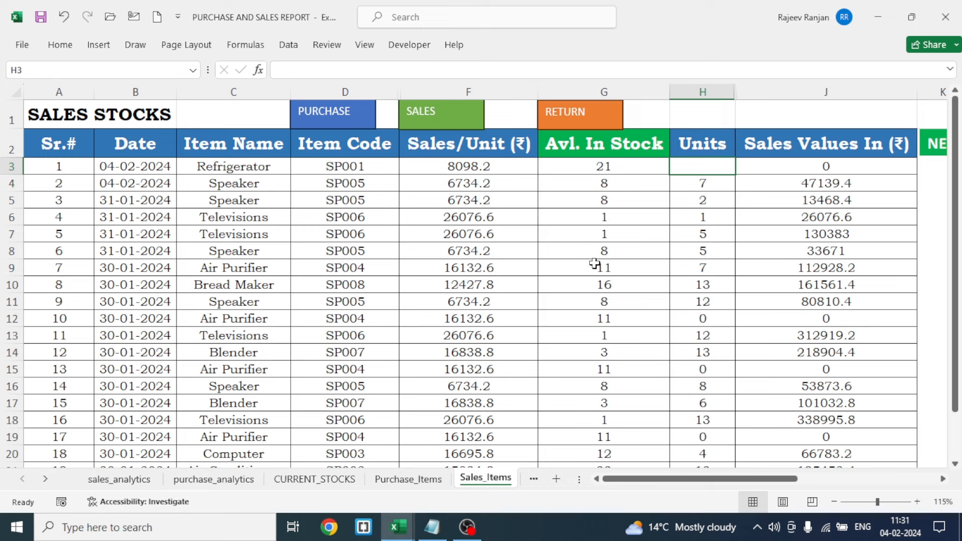
{"action": "type", "text": "22"}
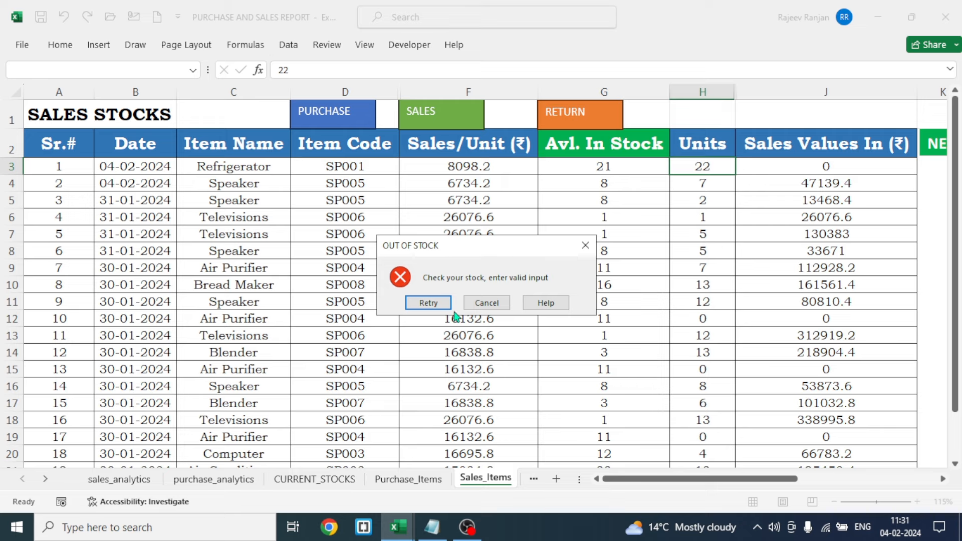
{"action": "left_click", "coordinate": [492, 306]}
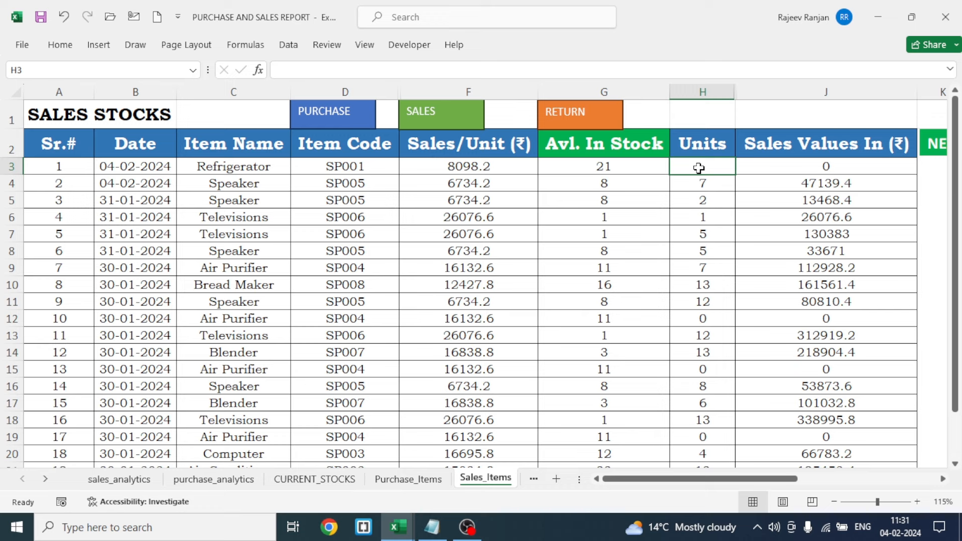
{"action": "type", "text": "9"}
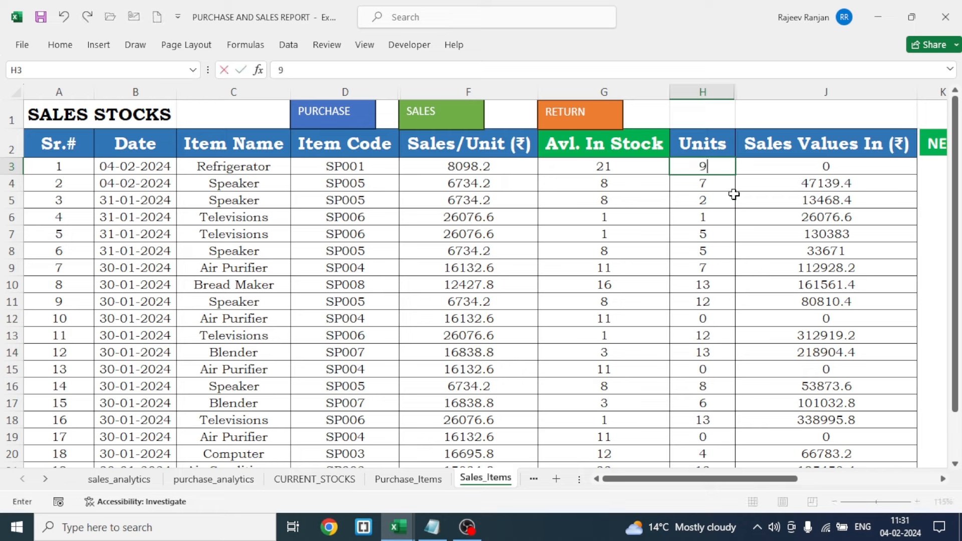
{"action": "left_click", "coordinate": [752, 204]}
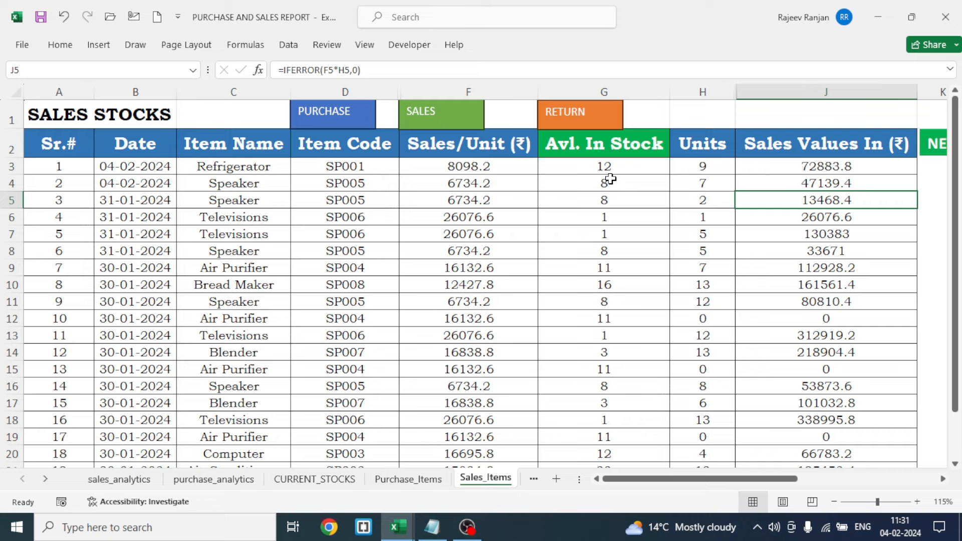
Add a new Sales_Return record for Refrigerator with 3 returned units and check its available stock on the Sales_Items sheet.
{"action": "key", "text": "ctrl+Page_Down"}
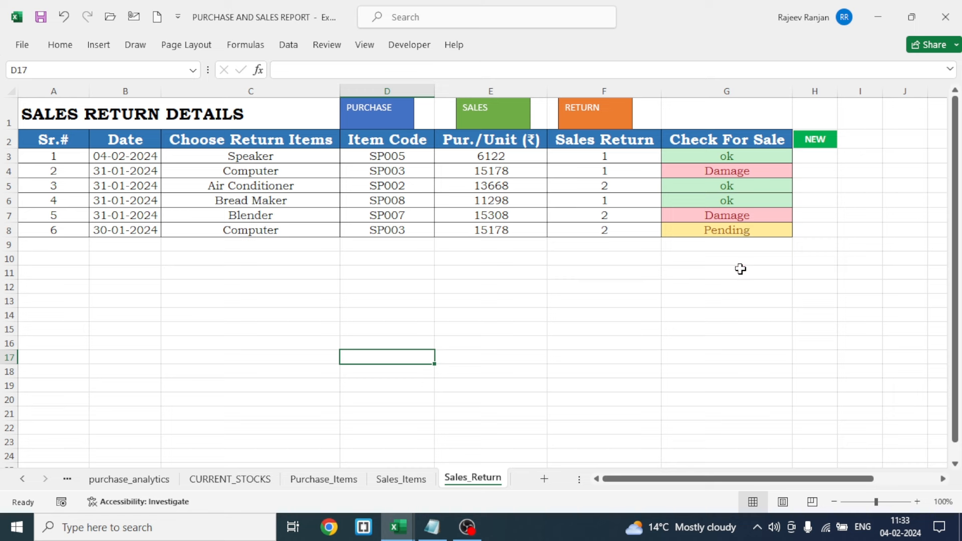
{"action": "left_click", "coordinate": [815, 139]}
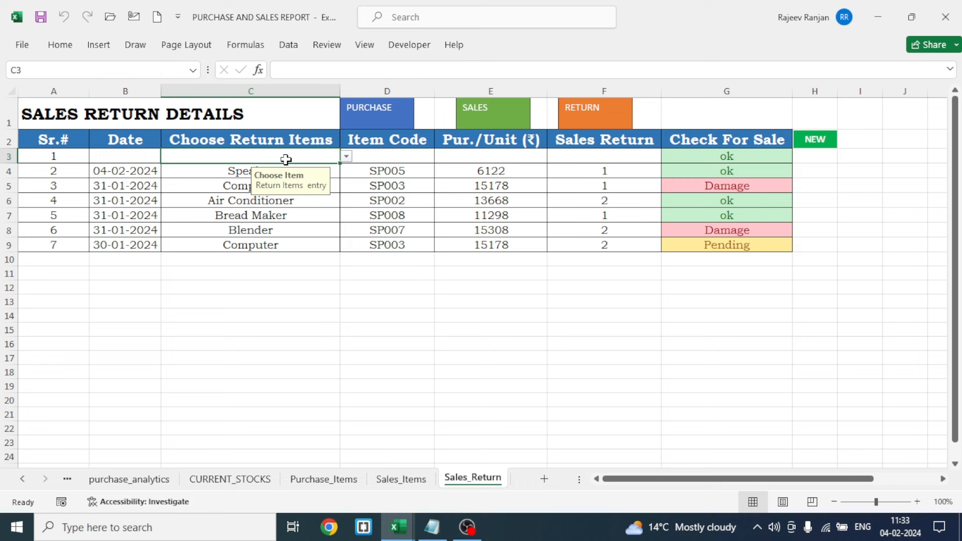
{"action": "left_click", "coordinate": [347, 157]}
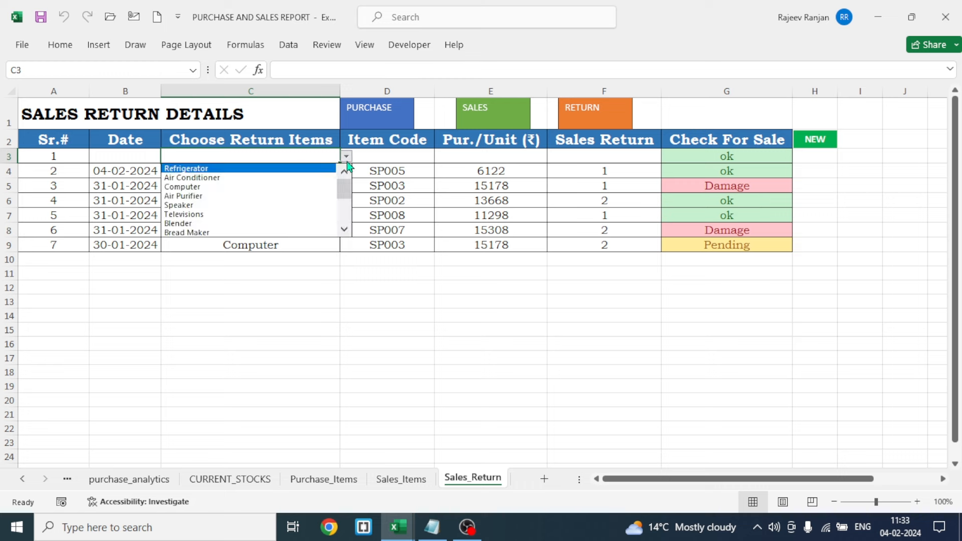
{"action": "left_click", "coordinate": [221, 171]}
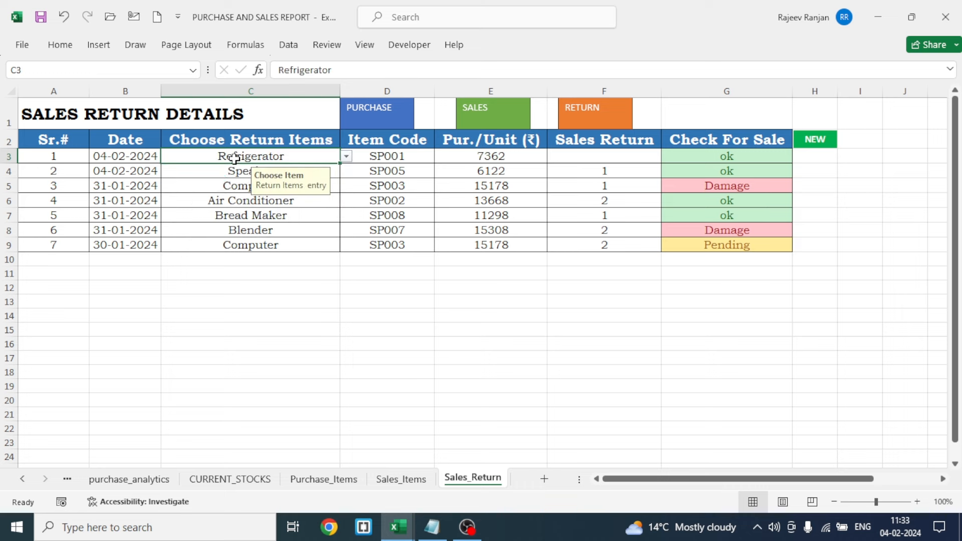
{"action": "left_click", "coordinate": [597, 158]}
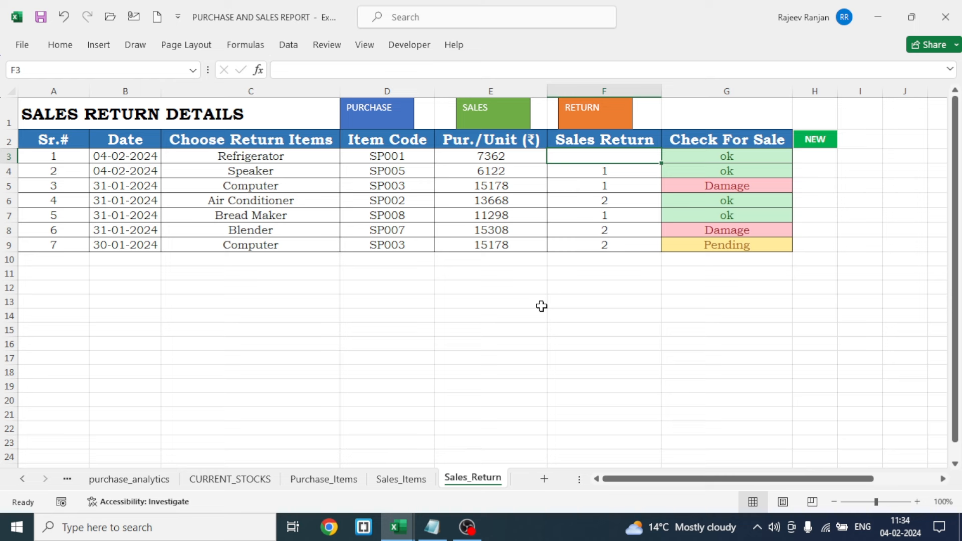
{"action": "type", "text": "3"}
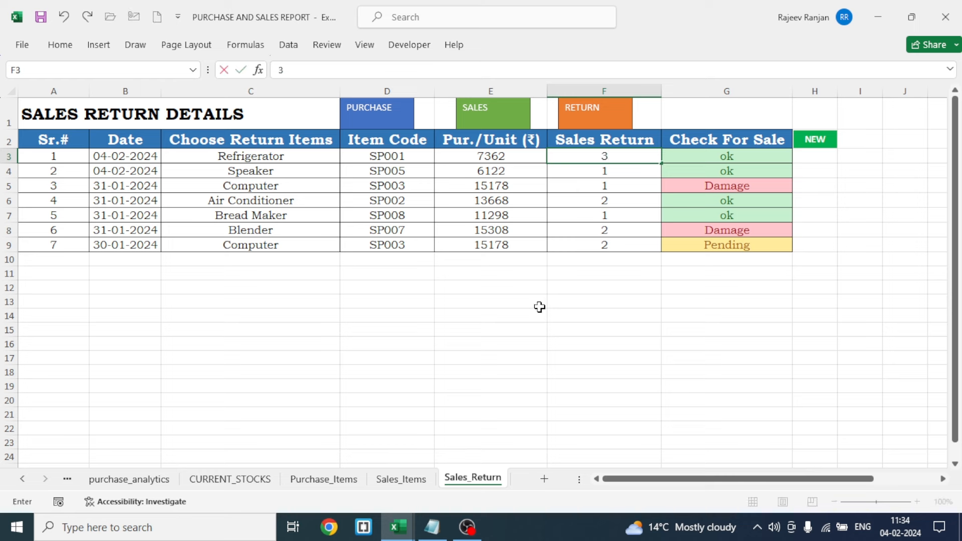
{"action": "left_click", "coordinate": [522, 358]}
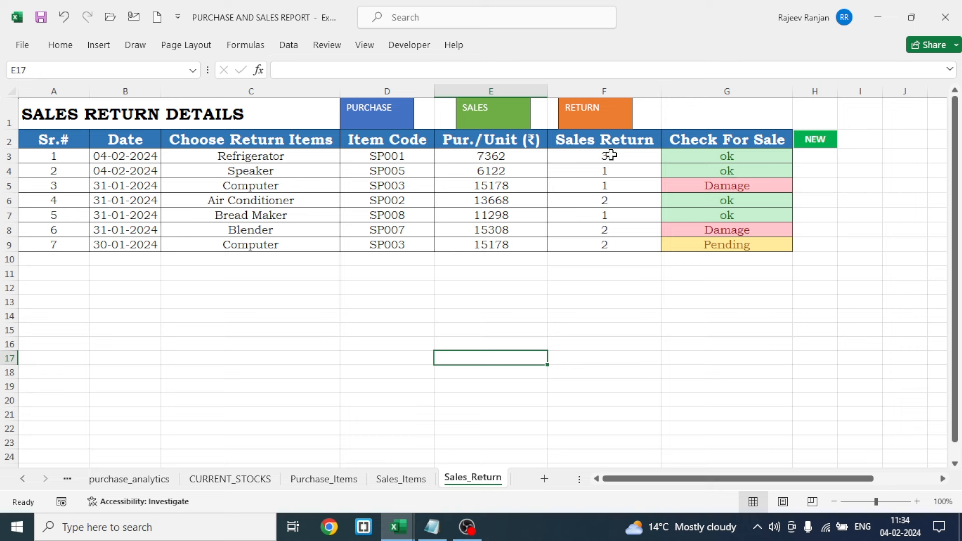
{"action": "key", "text": "ctrl+Page_Up"}
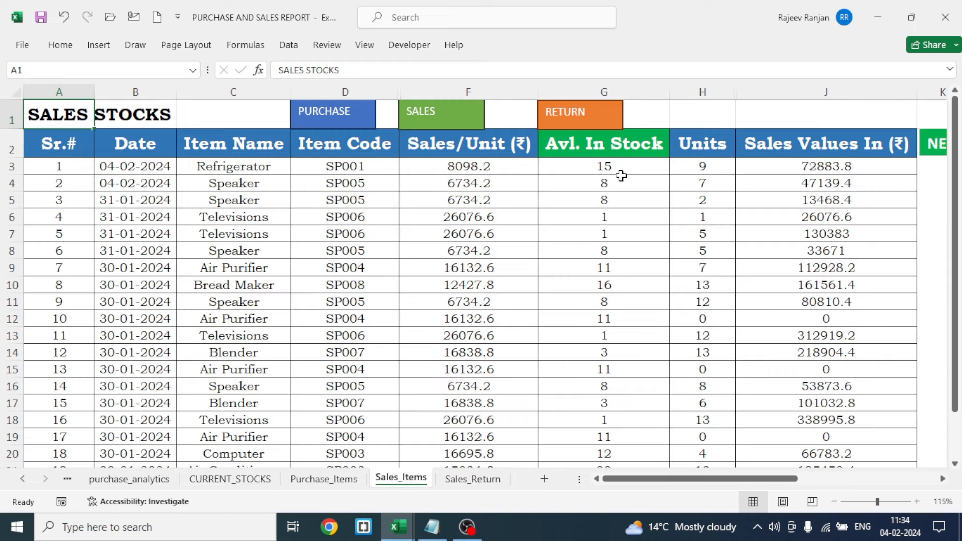
Set the new Refrigerator return's Check For Sale status to Pending and check its available stock on Sales_Items.
{"action": "left_click", "coordinate": [581, 125]}
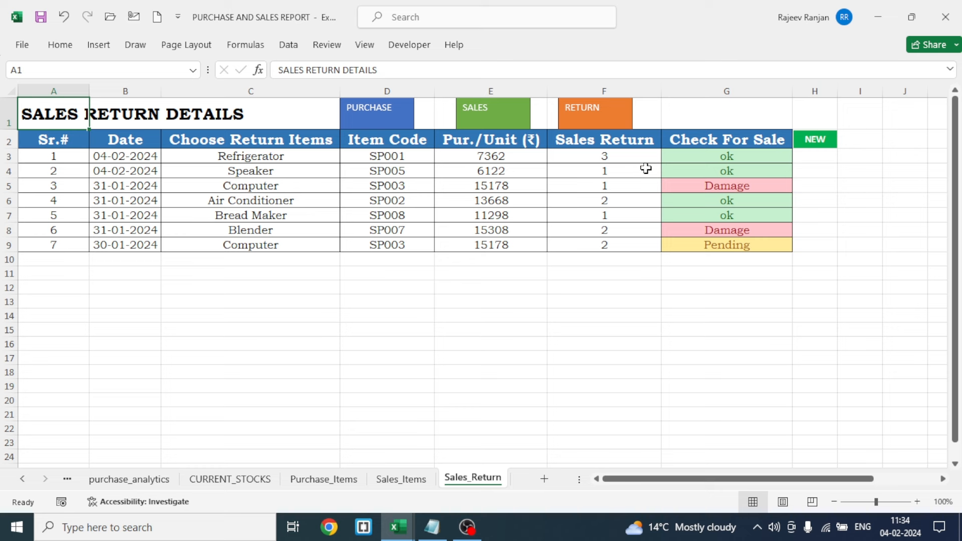
{"action": "left_click", "coordinate": [762, 156]}
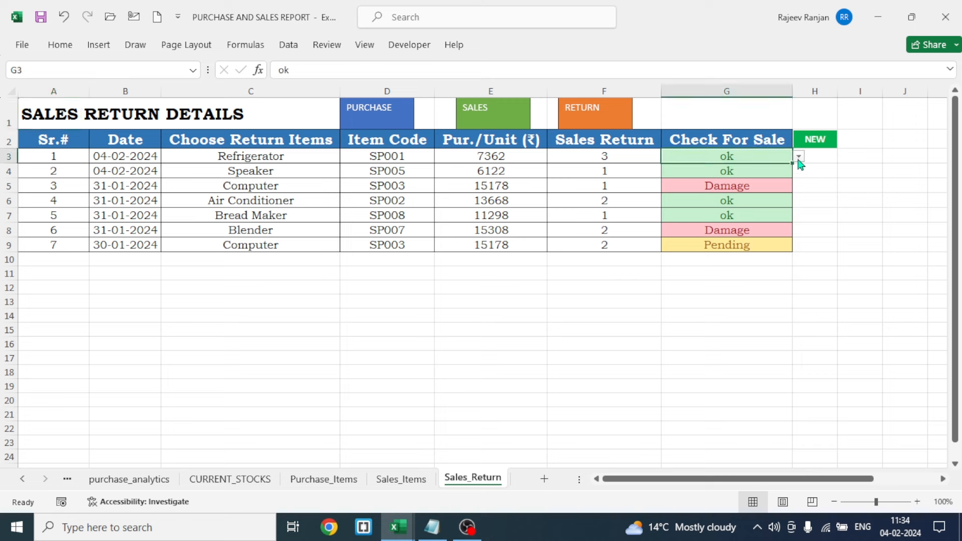
{"action": "left_click", "coordinate": [799, 156]}
{"action": "left_click", "coordinate": [685, 169]}
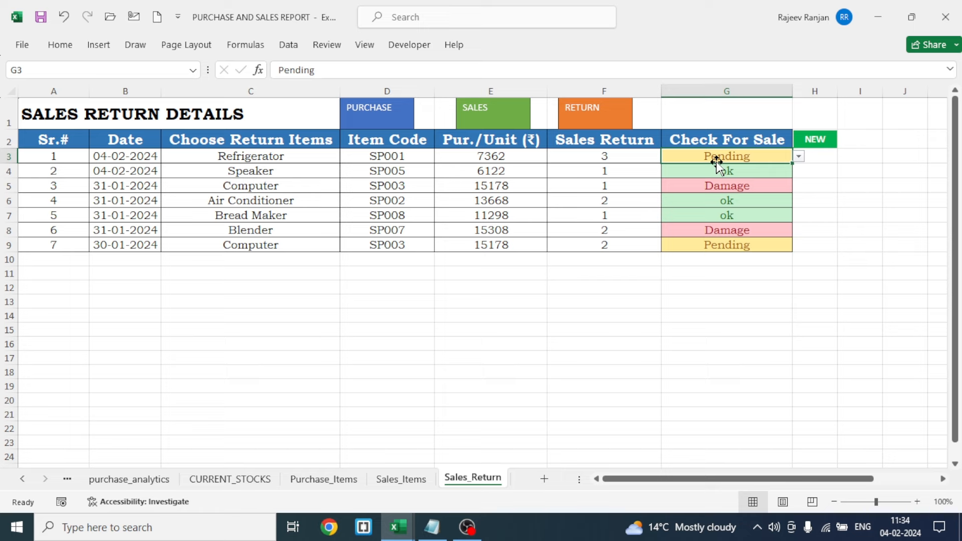
{"action": "left_click", "coordinate": [495, 112]}
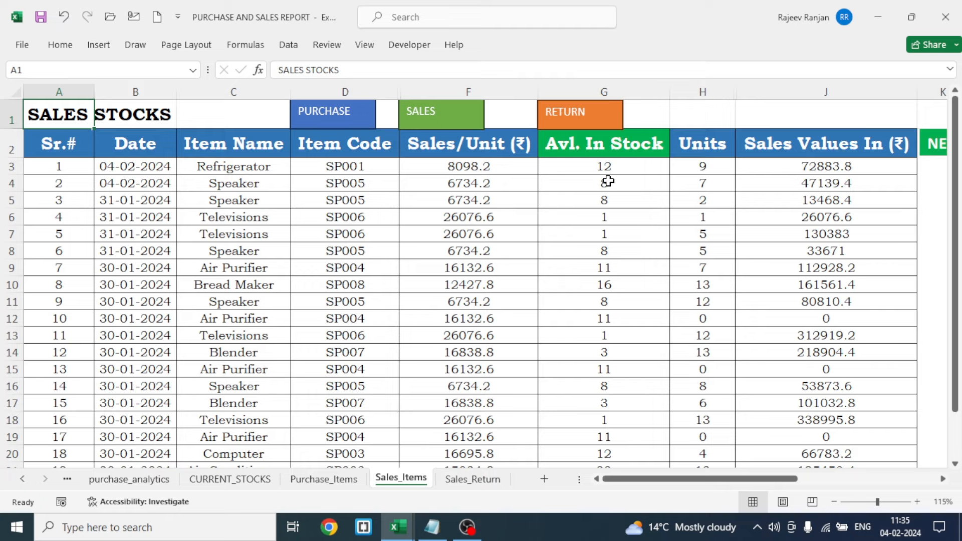
Set the Check For Sale status of the new Refrigerator return on Sales_Return to ok.
{"action": "left_click", "coordinate": [580, 114]}
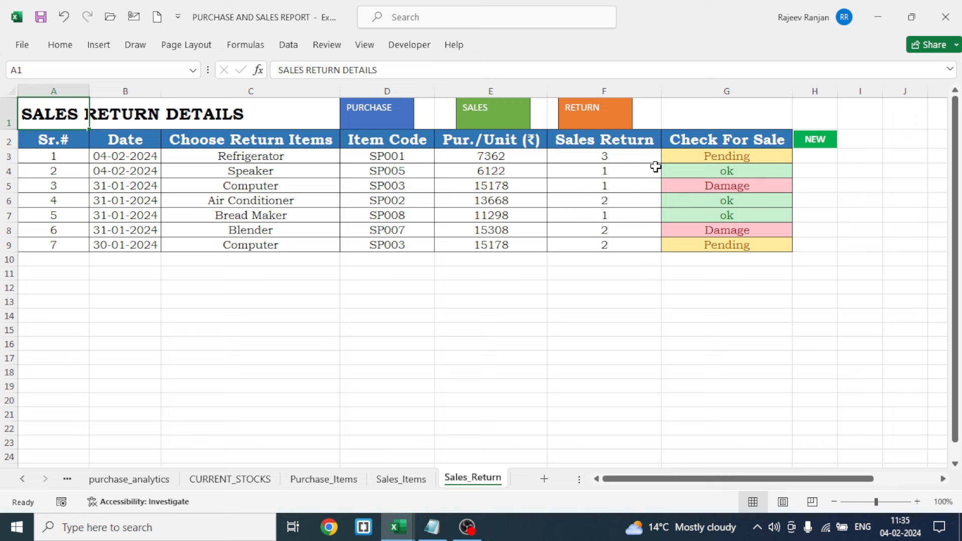
{"action": "left_click", "coordinate": [775, 161]}
{"action": "left_click", "coordinate": [798, 156]}
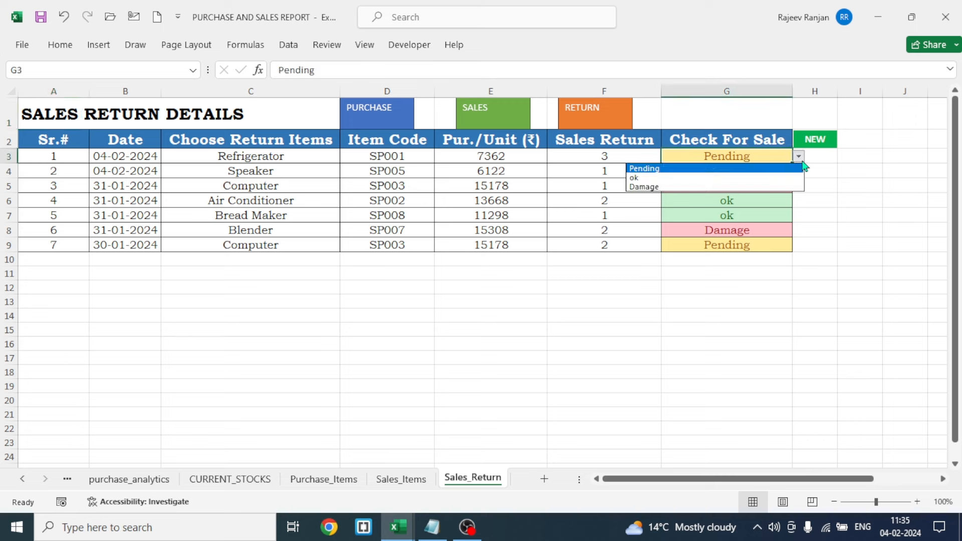
{"action": "left_click", "coordinate": [679, 180]}
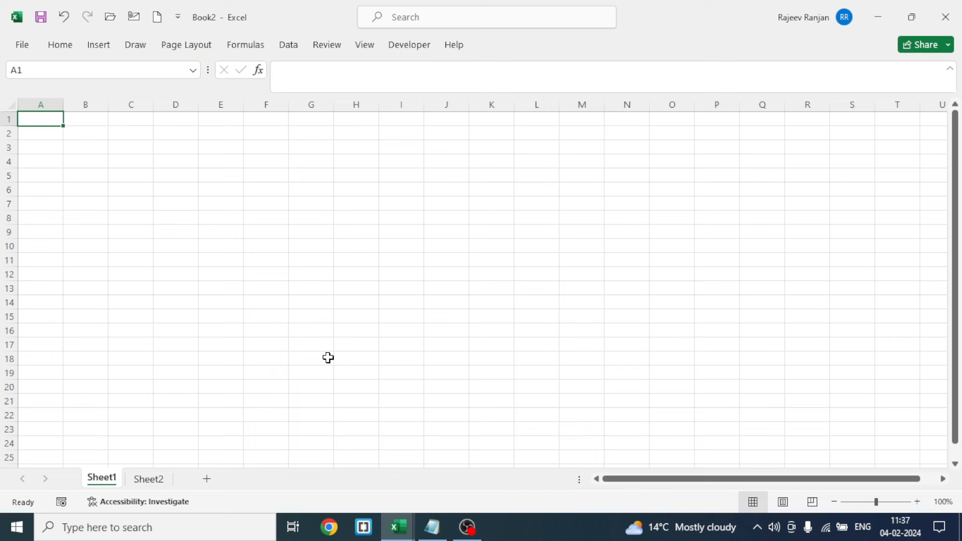
Save the new blank workbook to the Desktop as "sale purchases" and open Sheet2.
{"action": "key", "text": "ctrl+s"}
{"action": "type", "text": "sale purchases"}
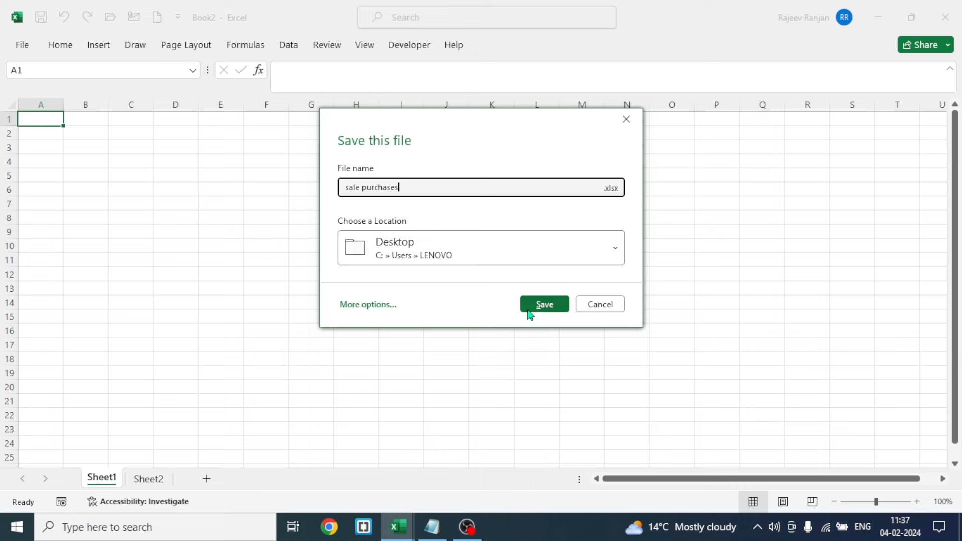
{"action": "left_click", "coordinate": [528, 306]}
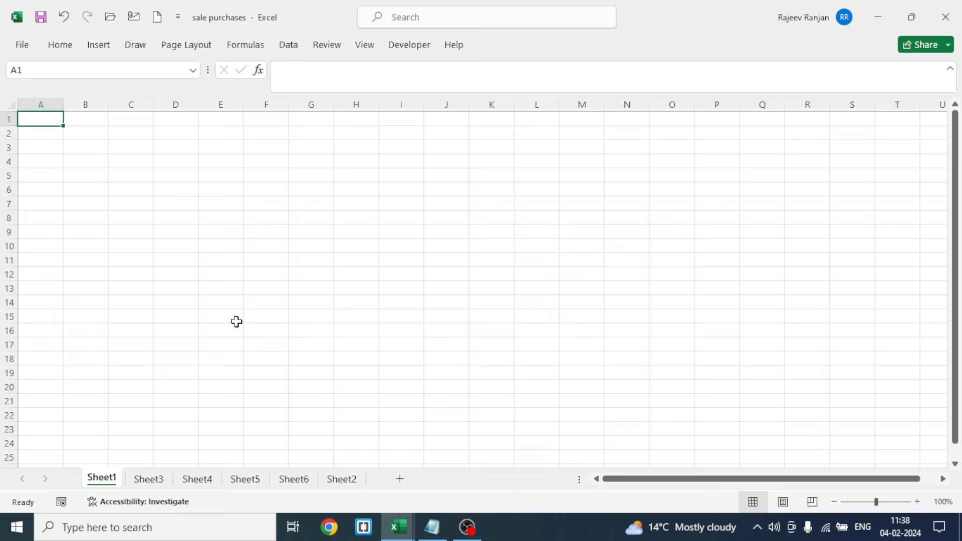
{"action": "left_click", "coordinate": [341, 479]}
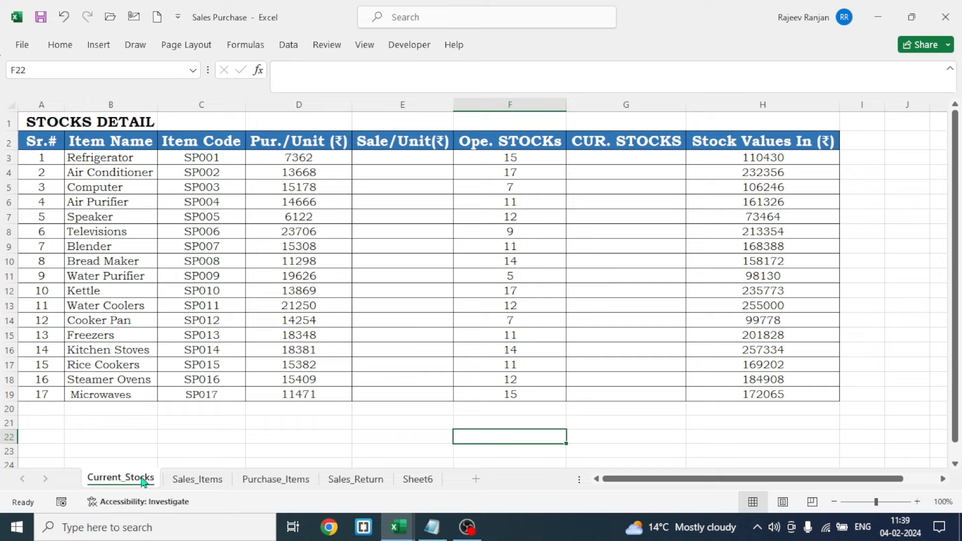
Look through the Sales_Items, Purchase_Items and Sales_Return sheets and return to Current_Stocks.
{"action": "left_click", "coordinate": [200, 481]}
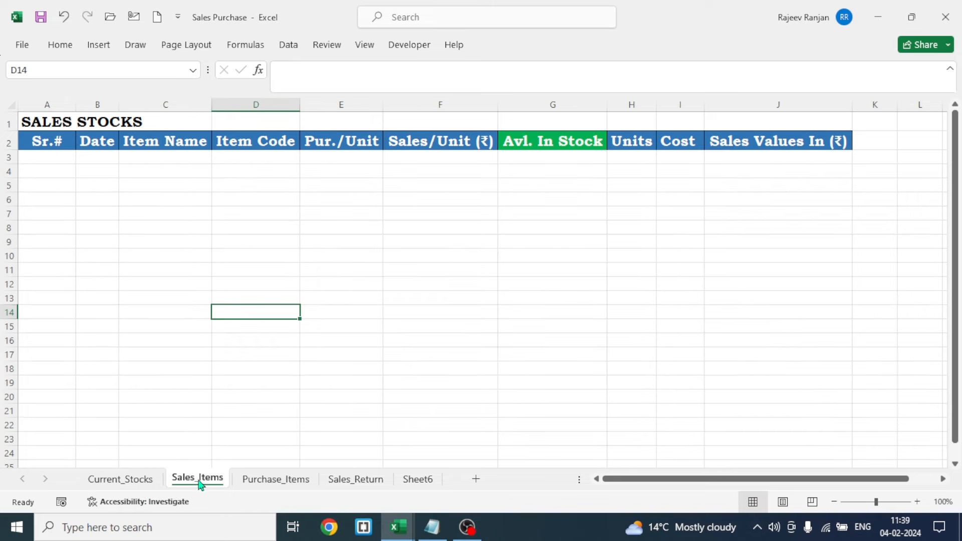
{"action": "left_click", "coordinate": [263, 482]}
{"action": "left_click", "coordinate": [343, 480]}
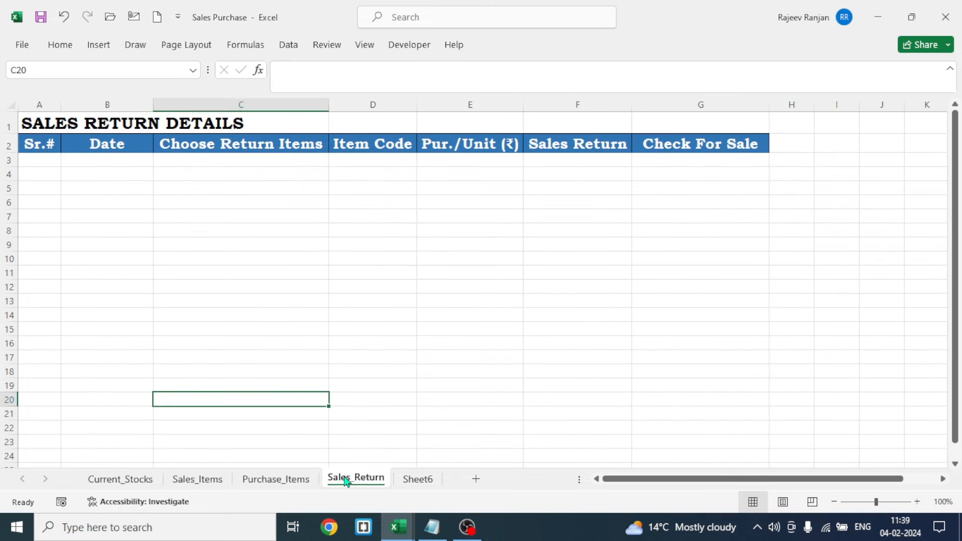
{"action": "left_click", "coordinate": [129, 482]}
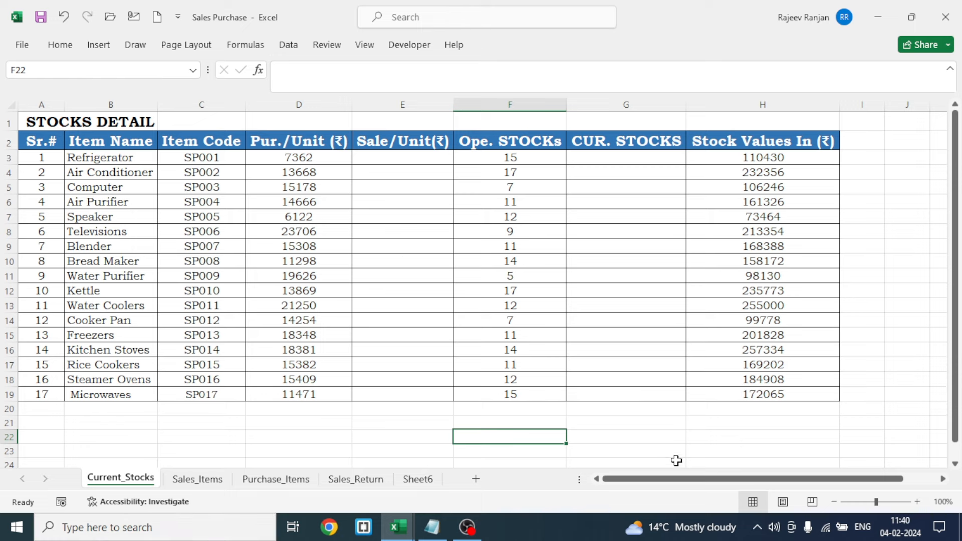
Enter the formula =D3+D3*10% for the Refrigerator's Sale/Unit price in E3 of Current_Stocks.
{"action": "left_click", "coordinate": [370, 157]}
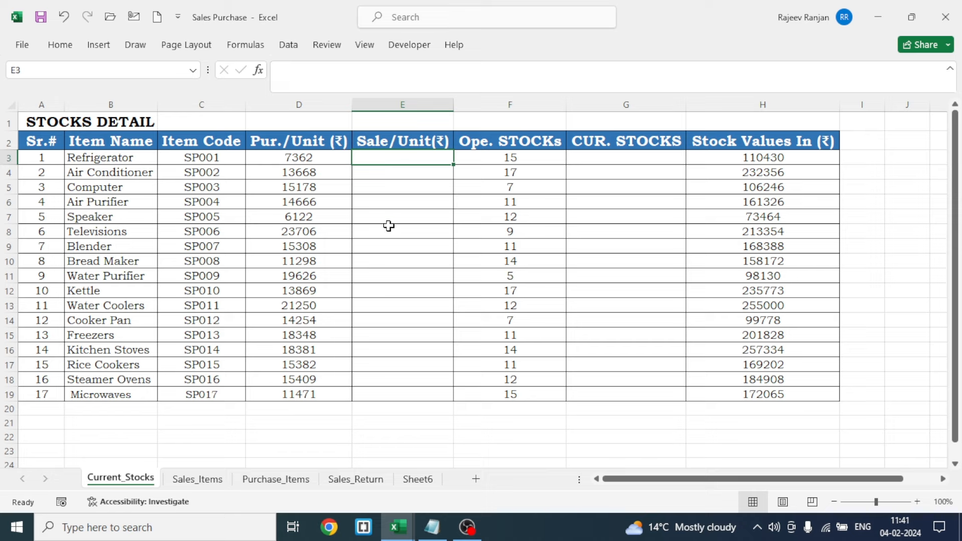
{"action": "type", "text": "="}
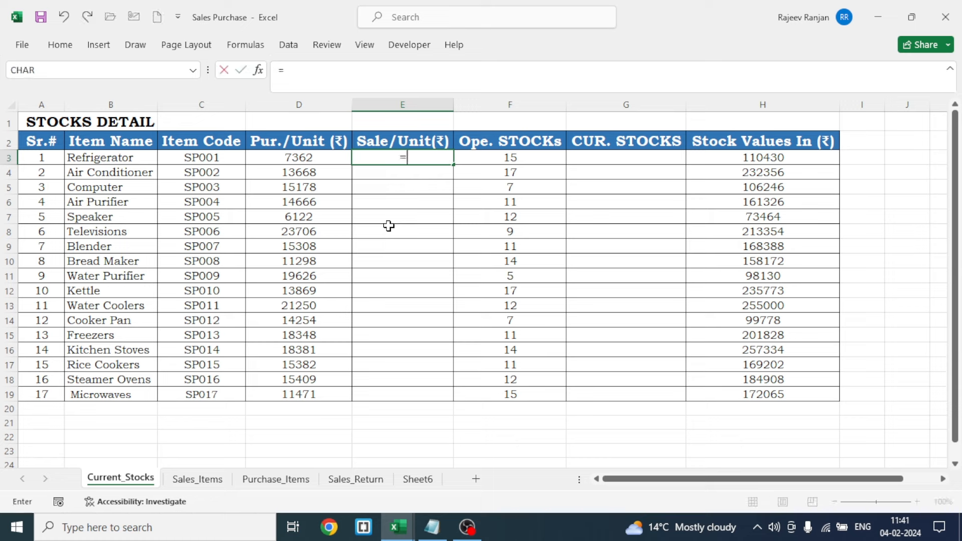
{"action": "left_click", "coordinate": [305, 158]}
{"action": "type", "text": "+"}
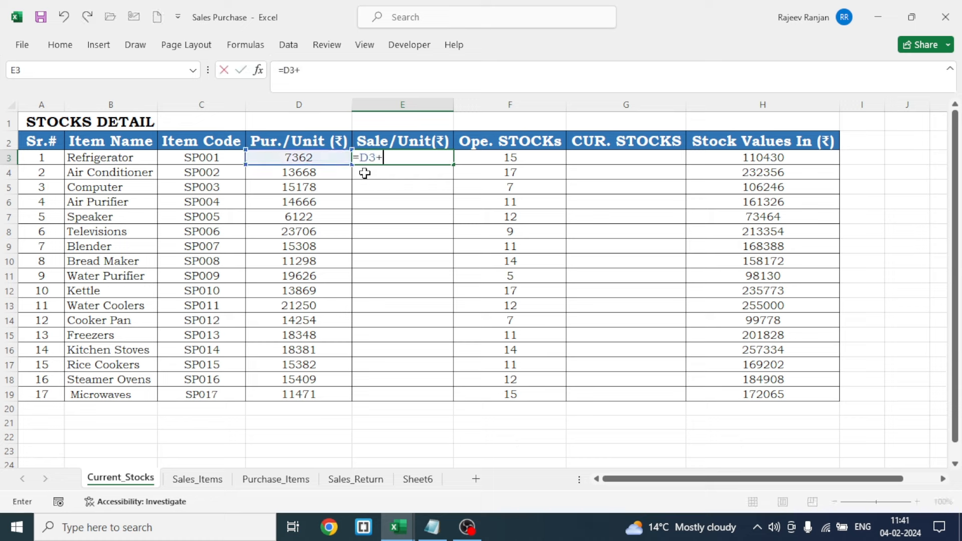
{"action": "left_click", "coordinate": [295, 158]}
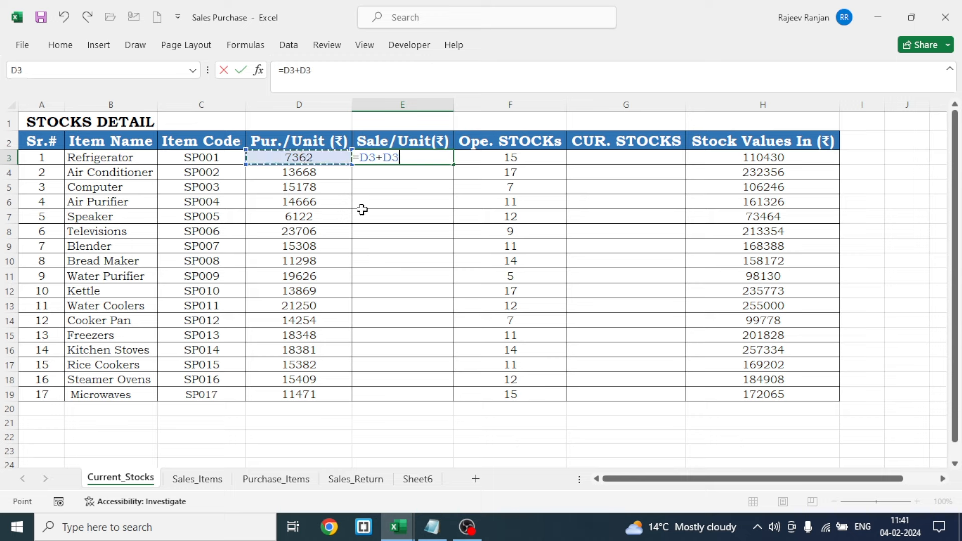
{"action": "type", "text": "*"}
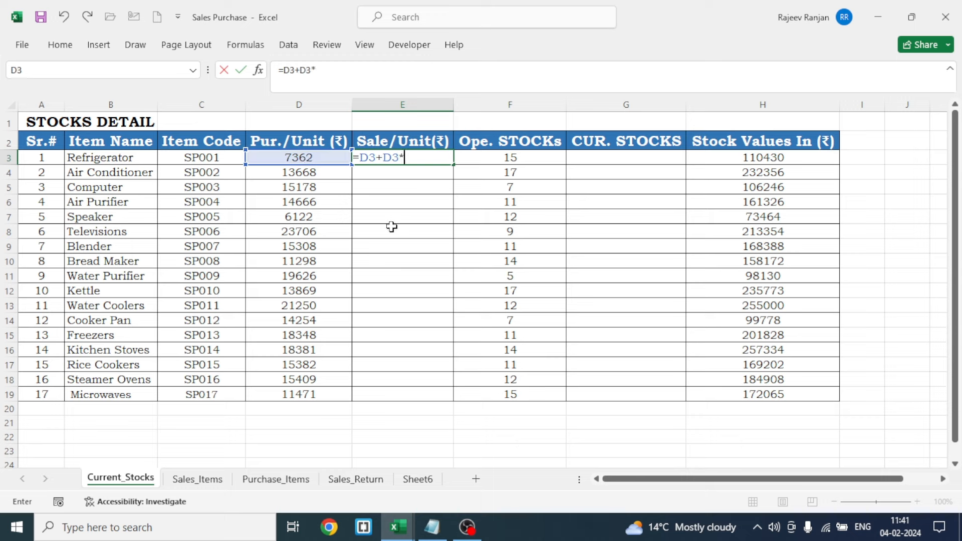
{"action": "type", "text": "10%"}
{"action": "key", "text": "Return"}
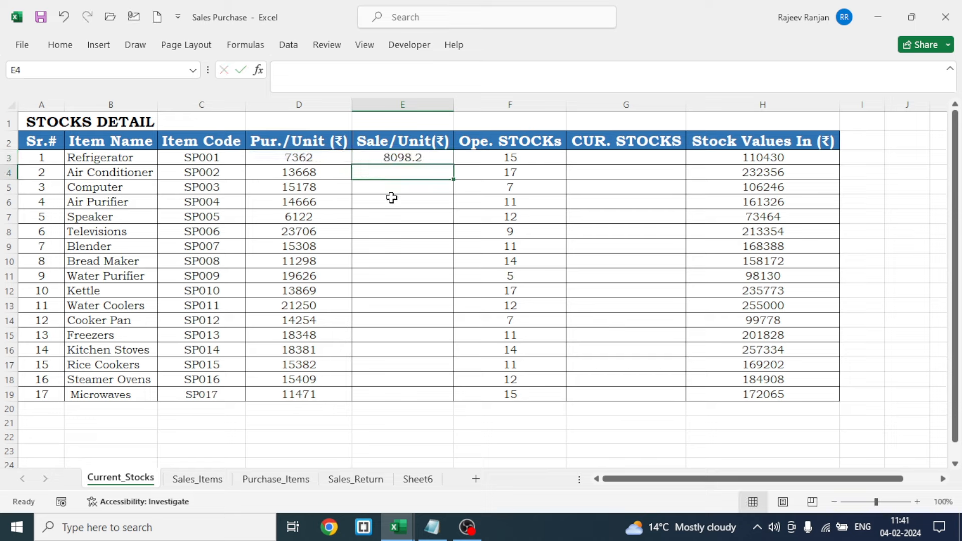
Fill the Sale/Unit formula from E3 down to the Microwaves row.
{"action": "left_click", "coordinate": [387, 155]}
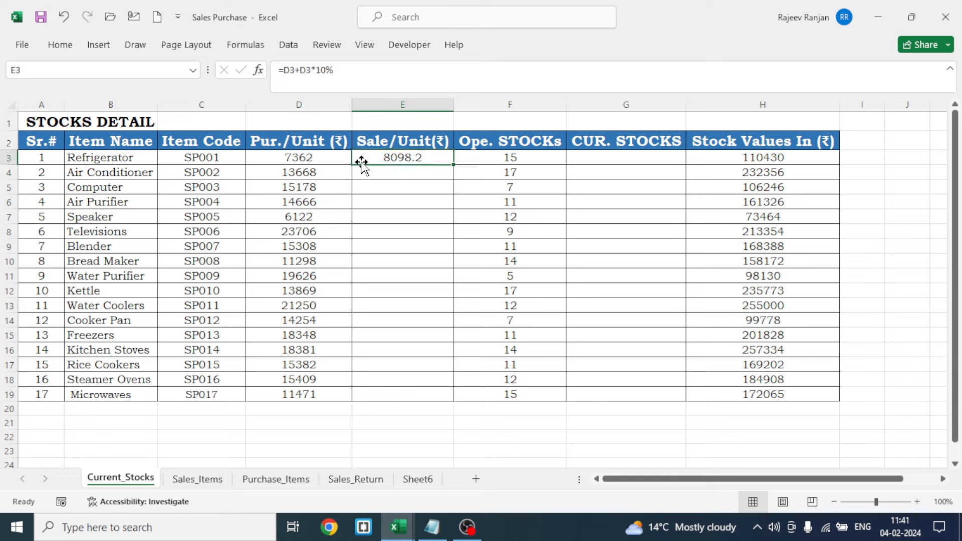
{"action": "double_click", "coordinate": [453, 163]}
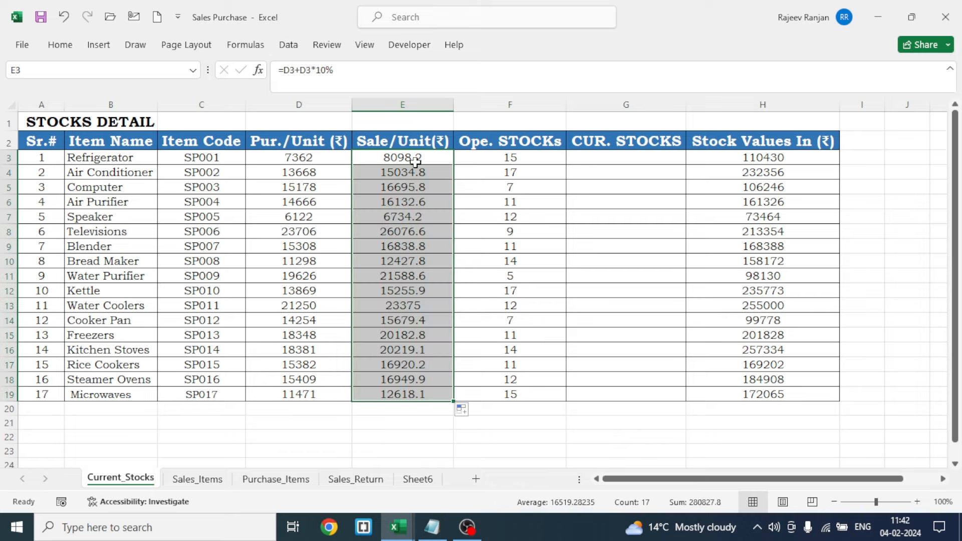
{"action": "left_click", "coordinate": [403, 436]}
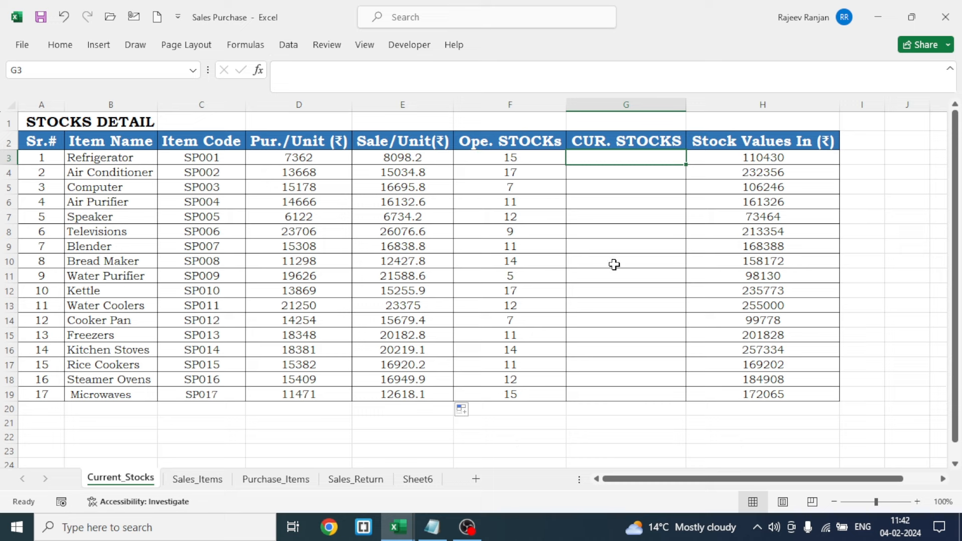
Enter =F3 as the first CUR. STOCKS value in G3 and fill it down through row 19.
{"action": "type", "text": "="}
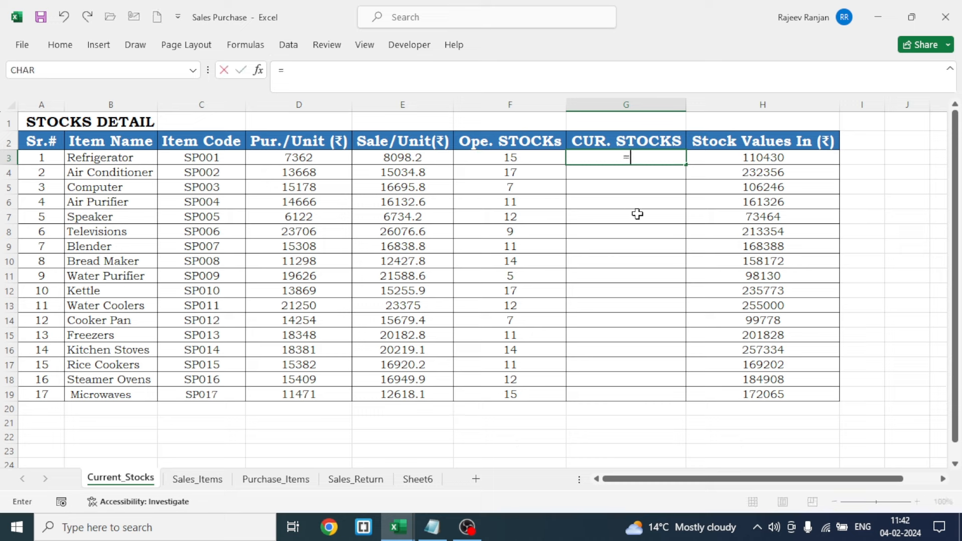
{"action": "left_click", "coordinate": [509, 159]}
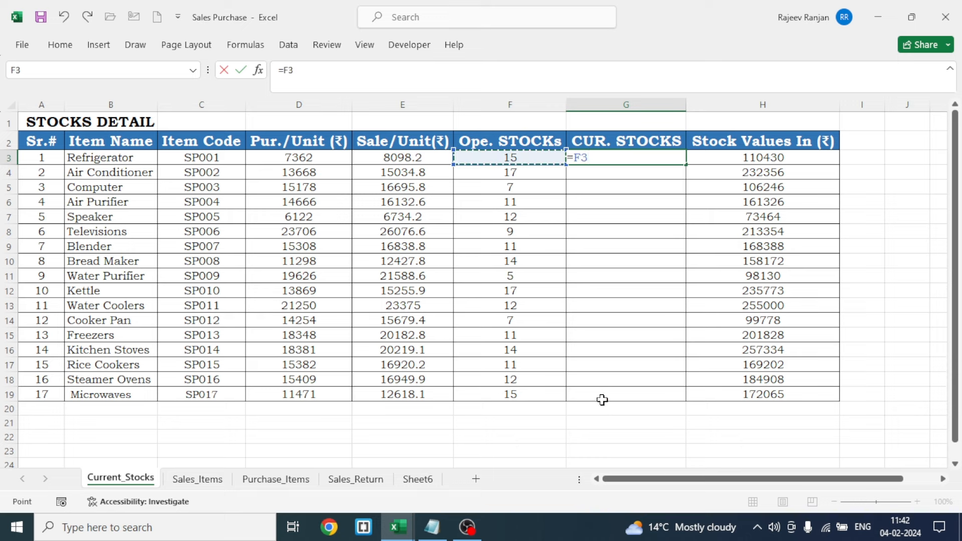
{"action": "key", "text": "Return"}
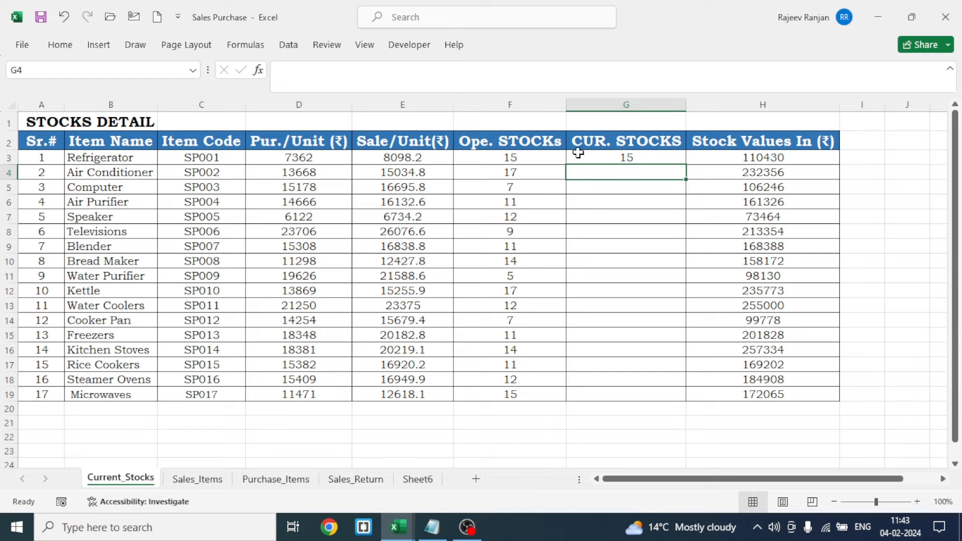
{"action": "left_click", "coordinate": [661, 157]}
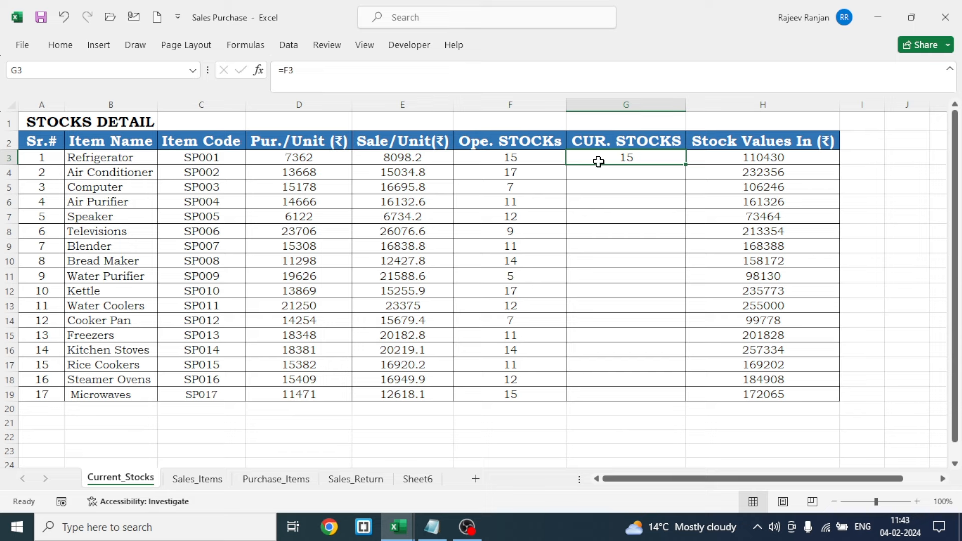
{"action": "double_click", "coordinate": [684, 164]}
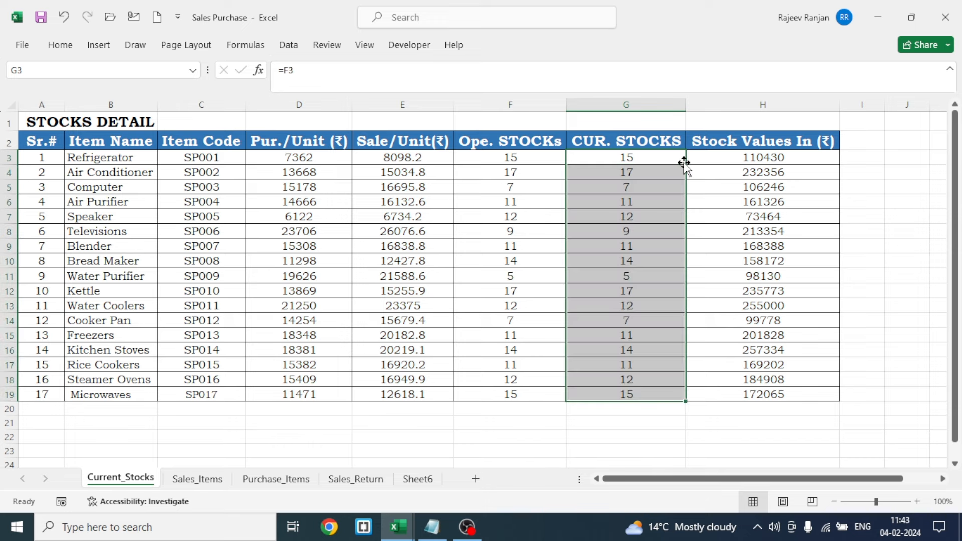
{"action": "left_click", "coordinate": [592, 448]}
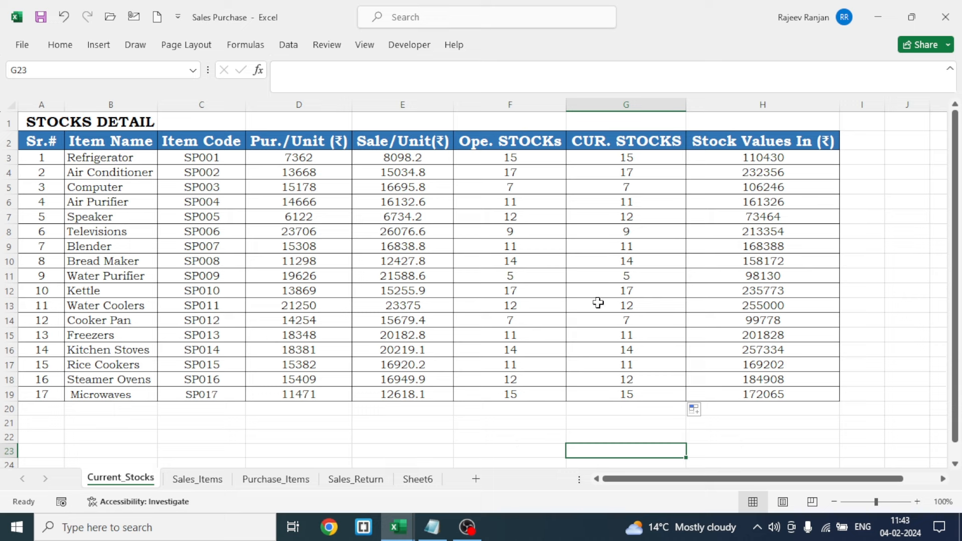
{"action": "key", "text": "Up"}
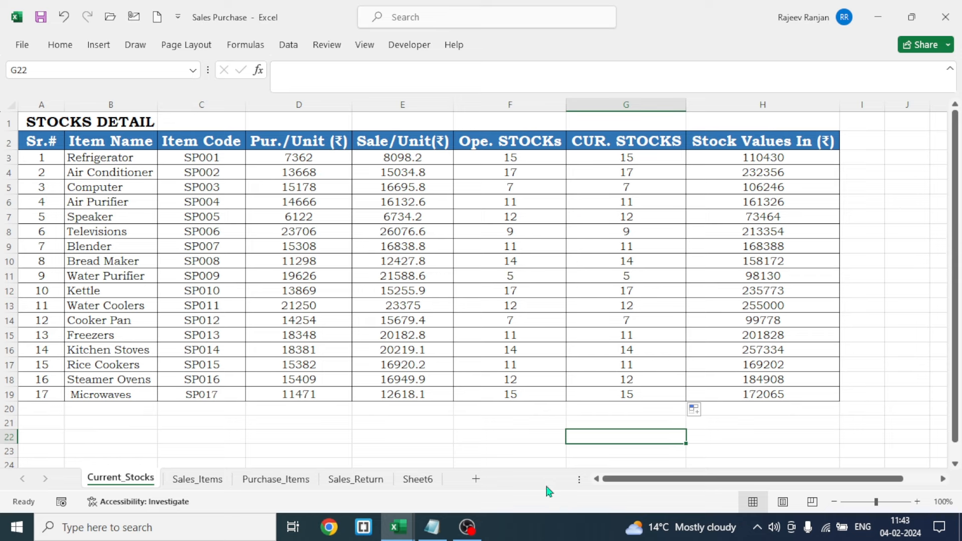
Format A3:G3 on Purchase_Items with all borders, font size 14, and centred horizontal and vertical alignment.
{"action": "left_click", "coordinate": [277, 480]}
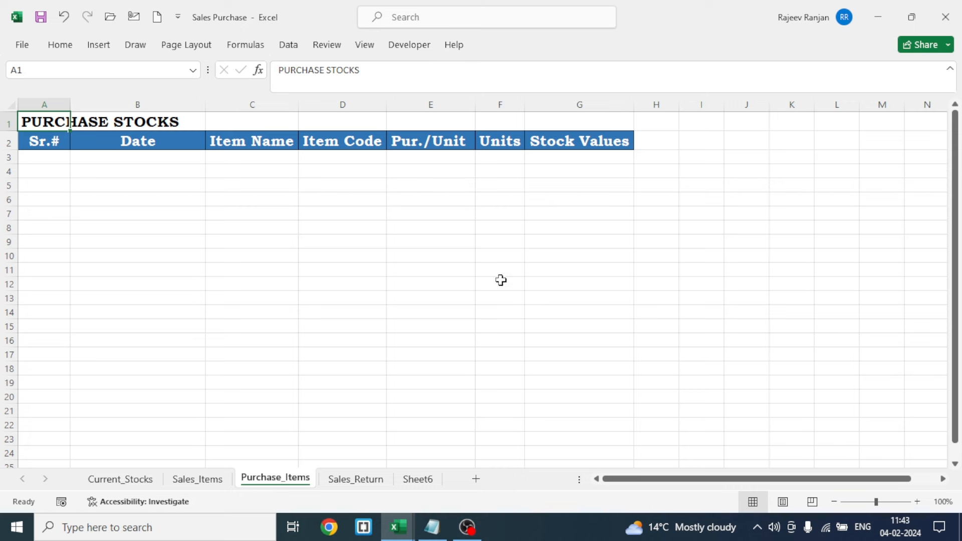
{"action": "left_click", "coordinate": [707, 187]}
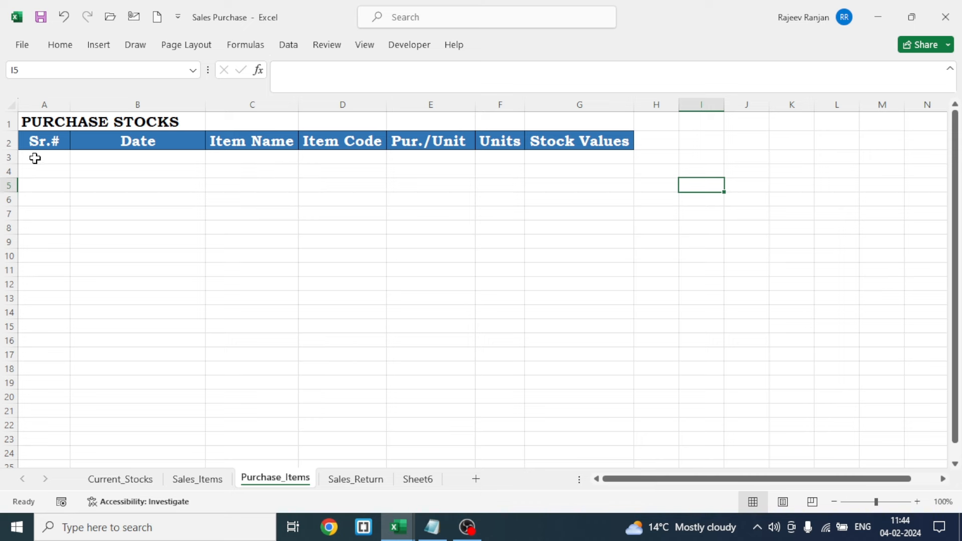
{"action": "left_click_drag", "start_coordinate": [31, 154], "coordinate": [552, 156]}
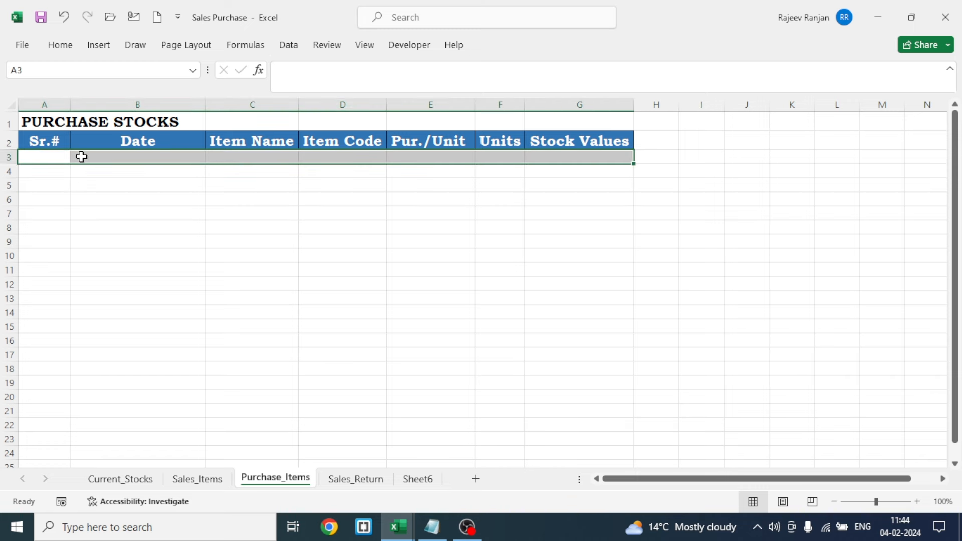
{"action": "left_click", "coordinate": [60, 45]}
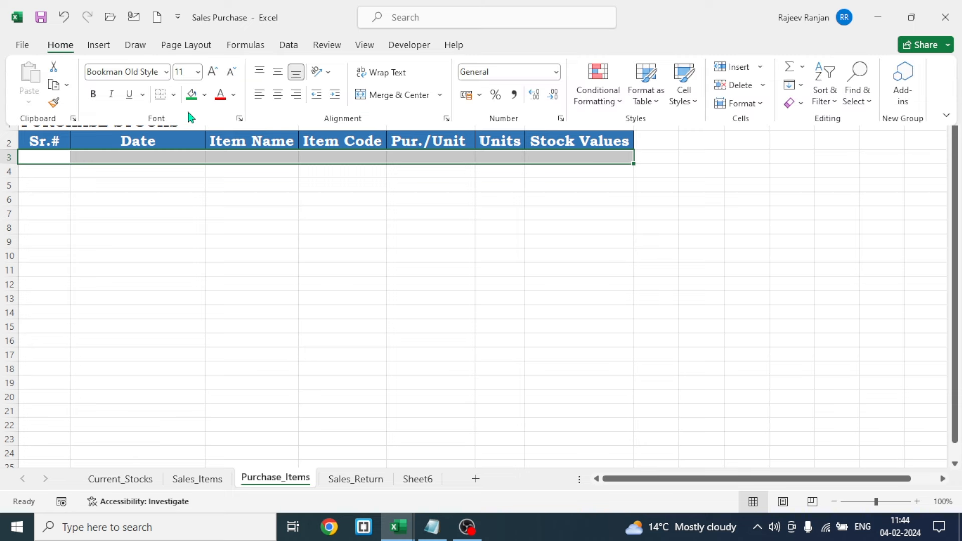
{"action": "left_click", "coordinate": [173, 95]}
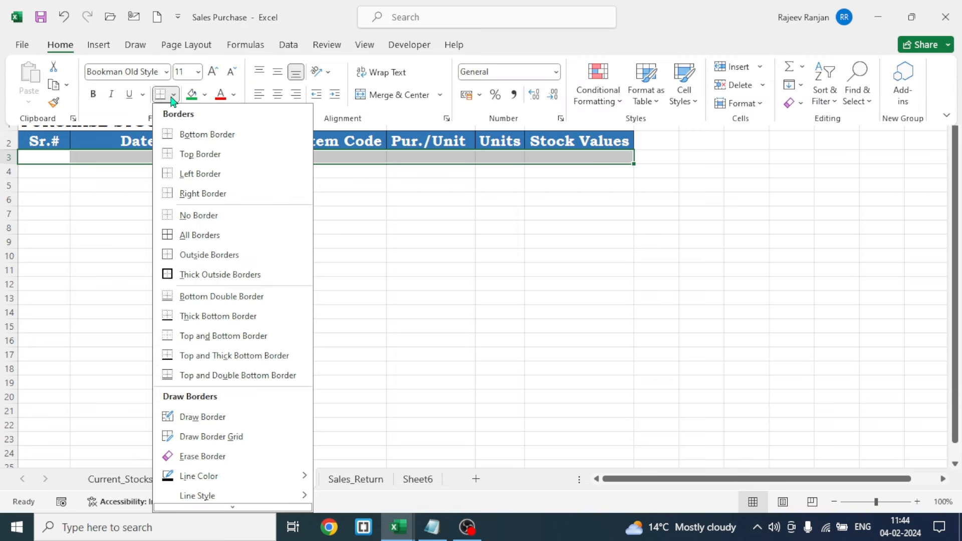
{"action": "left_click", "coordinate": [169, 236]}
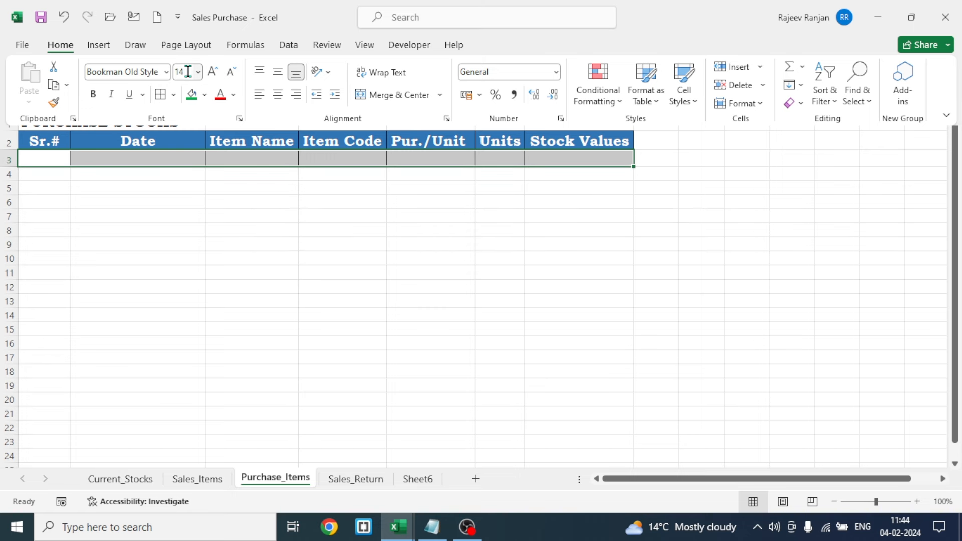
{"action": "left_click", "coordinate": [277, 73]}
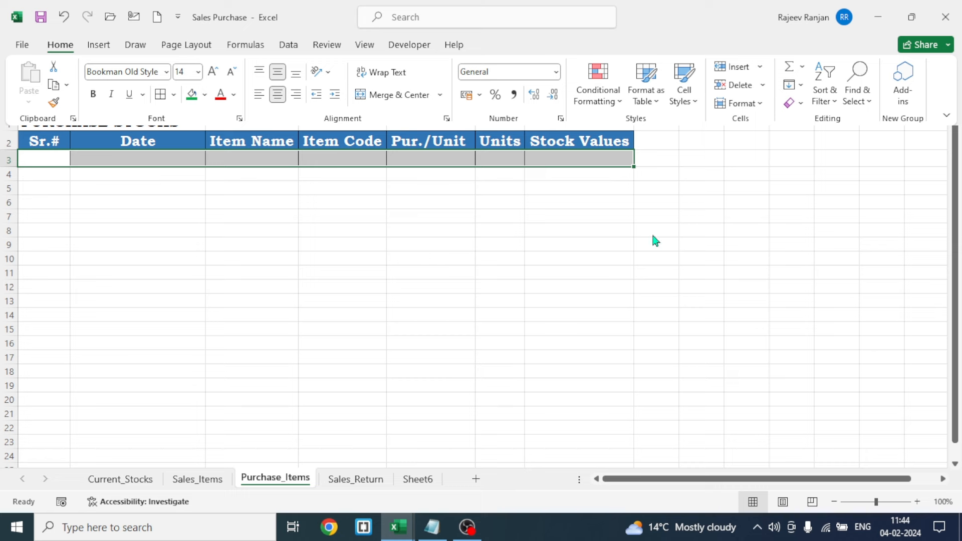
{"action": "left_click", "coordinate": [571, 258]}
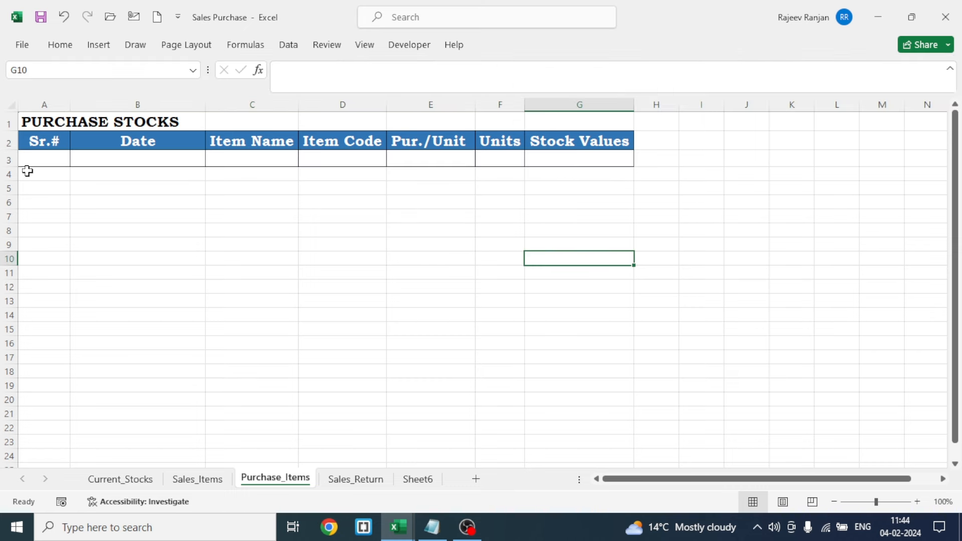
Enter the formula =ROW() in the first Sr.# cell, A3, of Purchase_Items.
{"action": "left_click", "coordinate": [42, 157]}
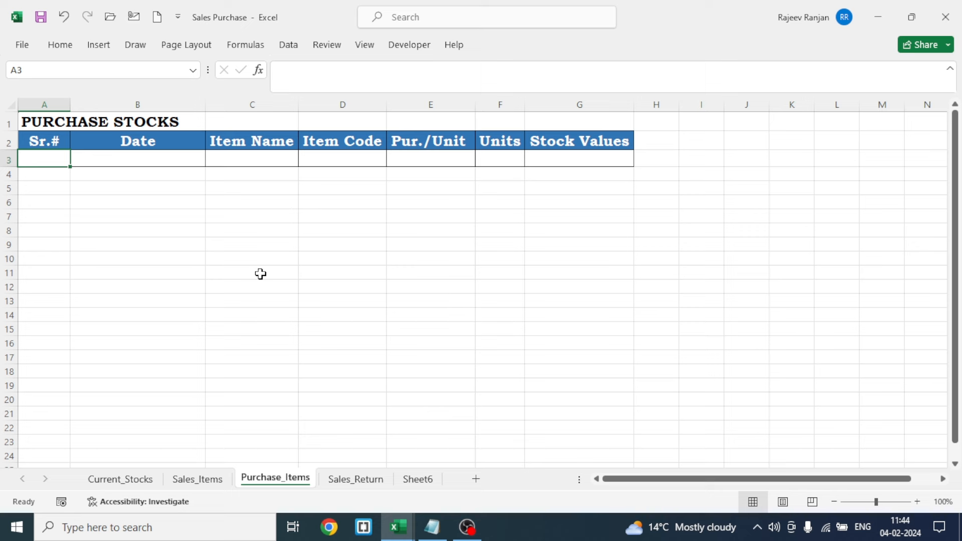
{"action": "type", "text": "=row"}
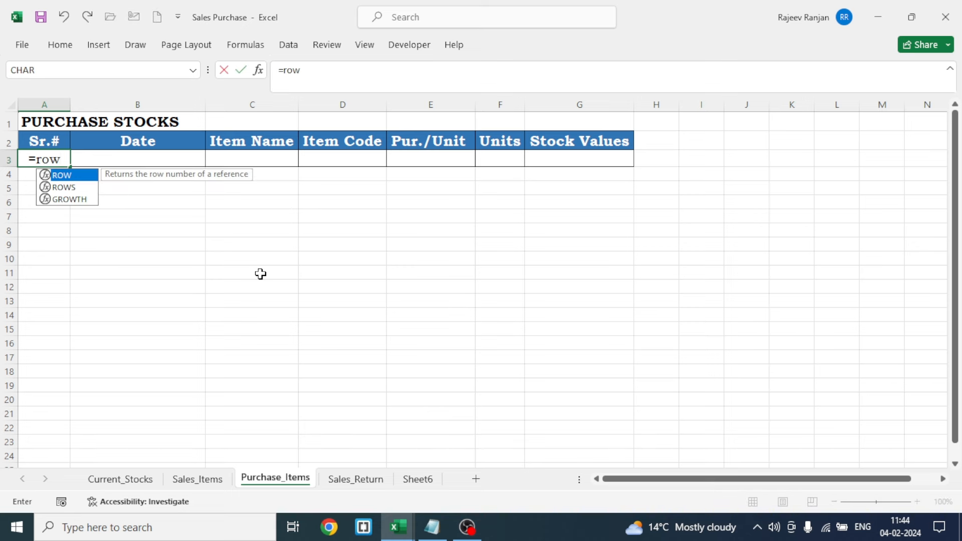
{"action": "key", "text": "Tab"}
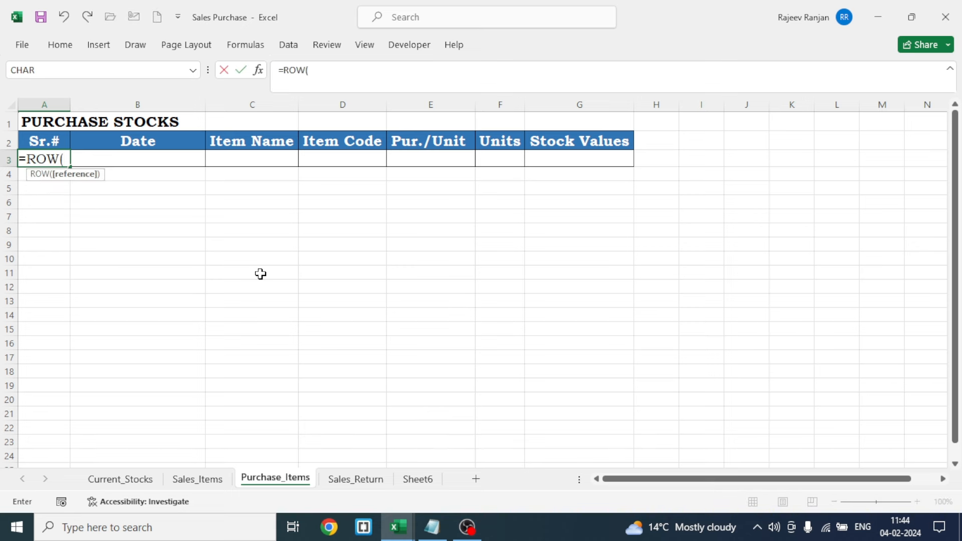
{"action": "type", "text": ")"}
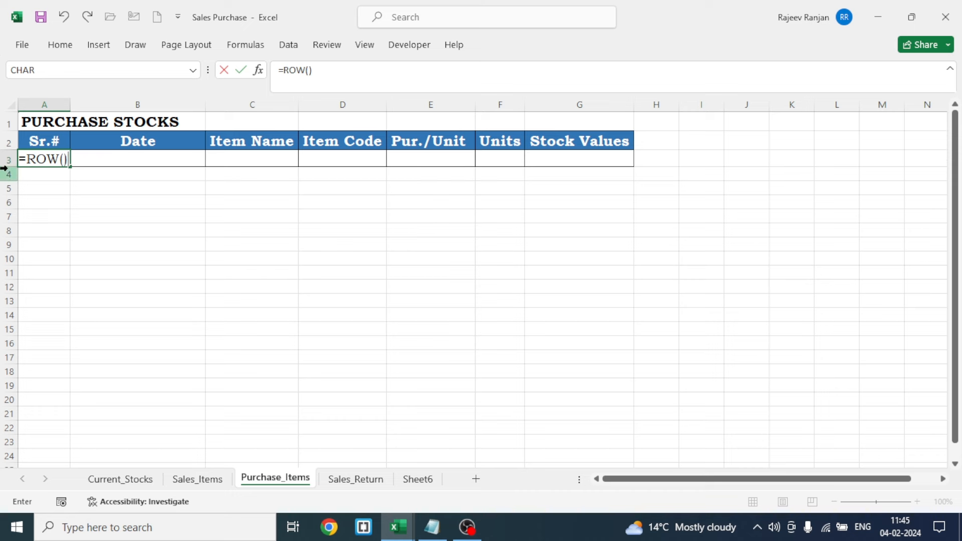
{"action": "key", "text": "Return"}
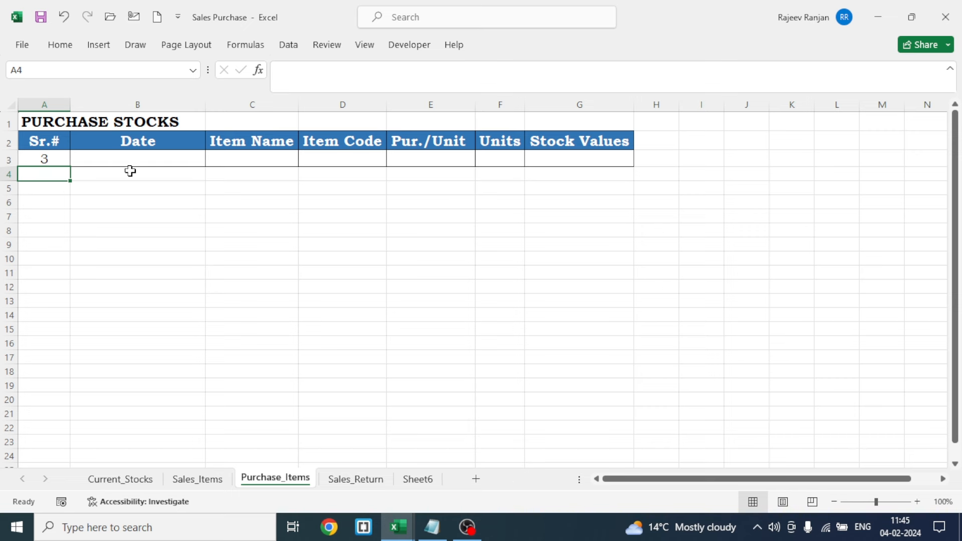
Change the serial number formula in A3 to =ROW()-2.
{"action": "left_click", "coordinate": [45, 160]}
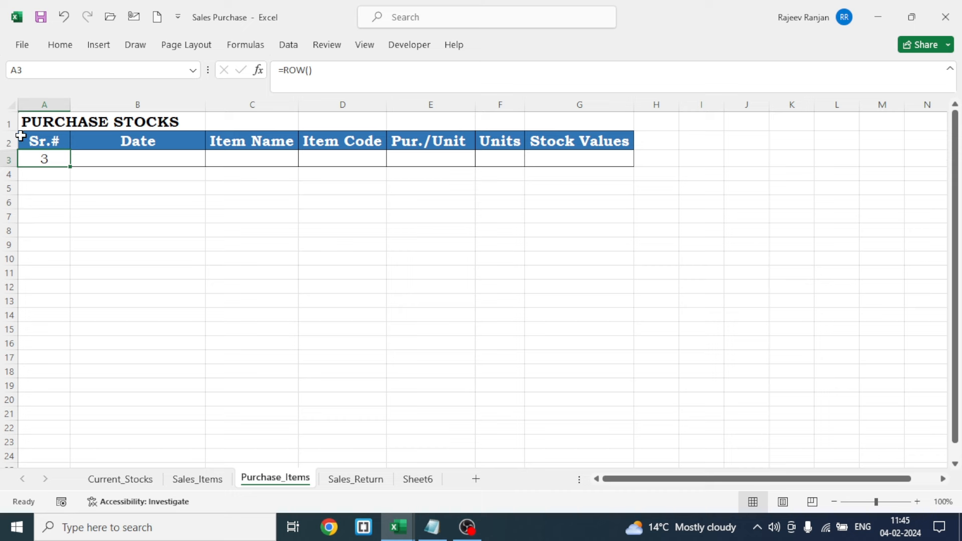
{"action": "left_click", "coordinate": [323, 70]}
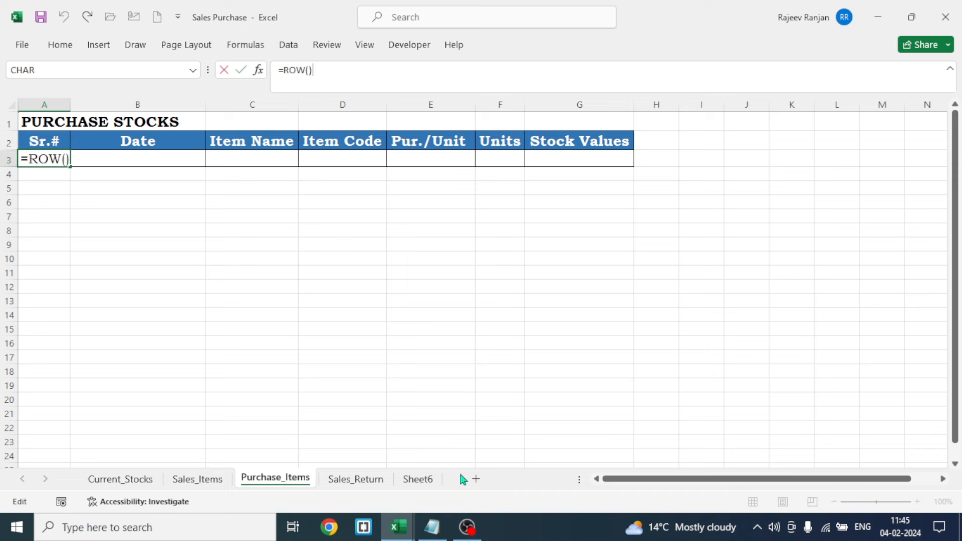
{"action": "type", "text": "-2"}
{"action": "key", "text": "Return"}
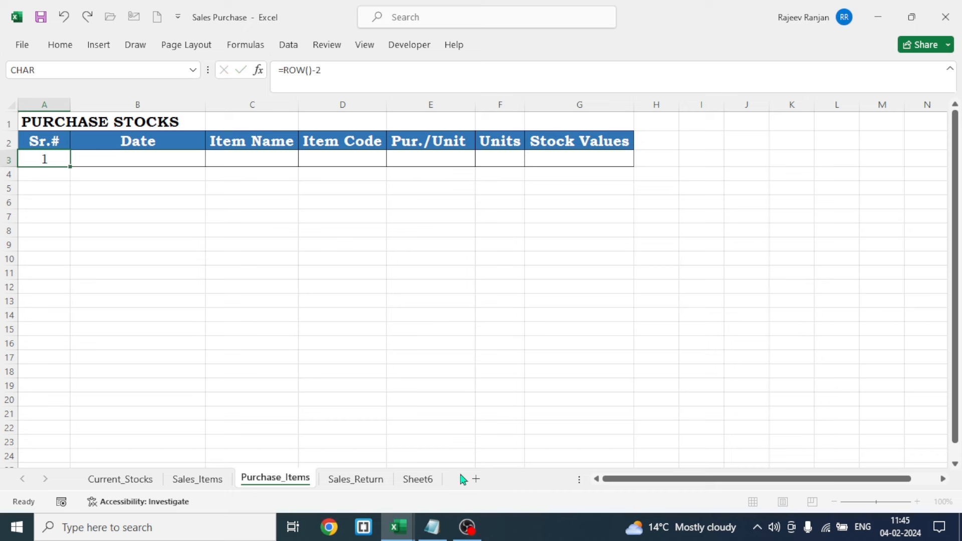
{"action": "left_click", "coordinate": [73, 219]}
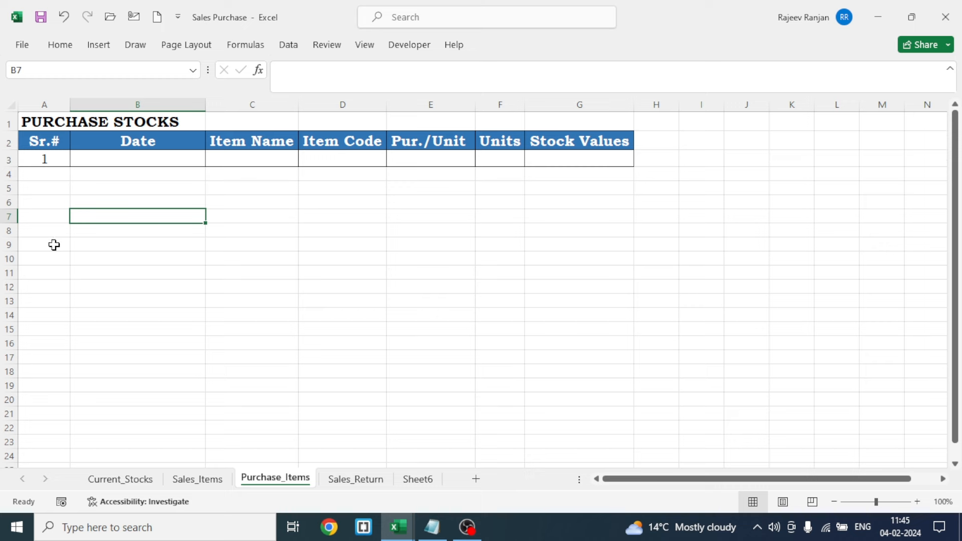
Add a list data validation to the Item Name cell C3 of Purchase_Items with source =Current_Stocks!$B$3:$B$19.
{"action": "left_click", "coordinate": [130, 158]}
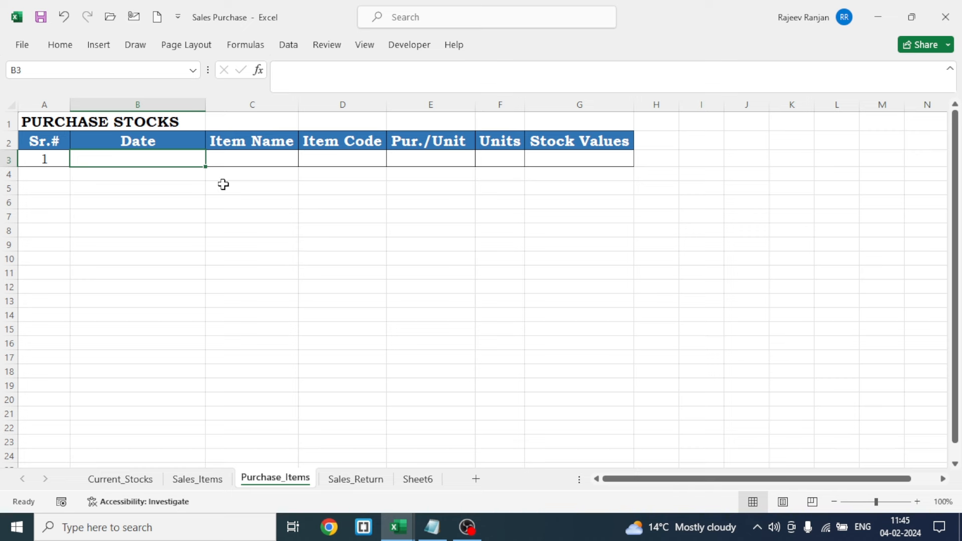
{"action": "left_click", "coordinate": [259, 160]}
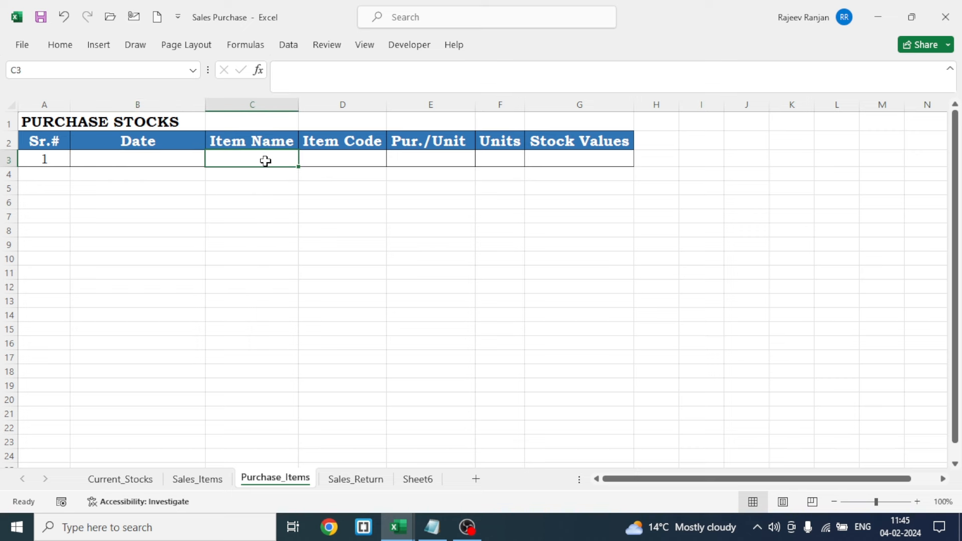
{"action": "left_click", "coordinate": [289, 46]}
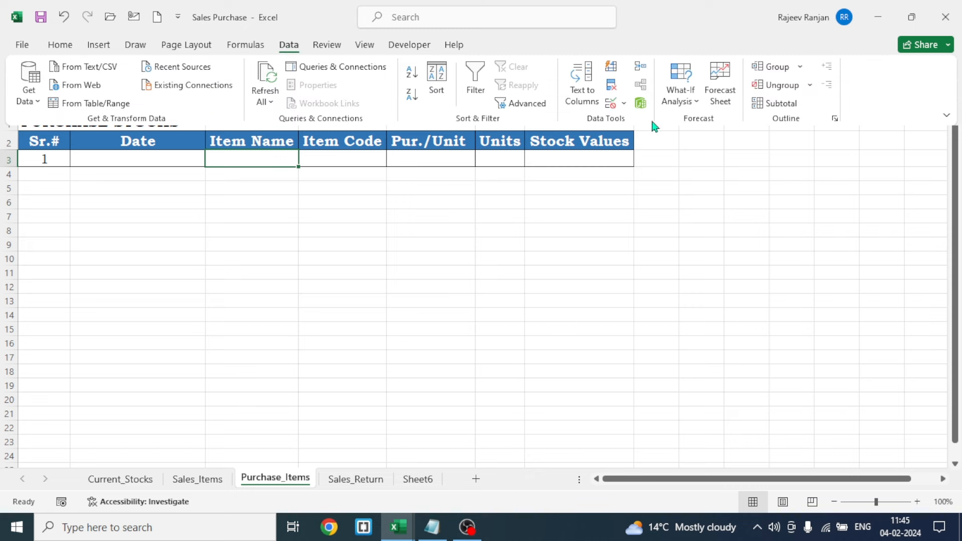
{"action": "left_click", "coordinate": [624, 104]}
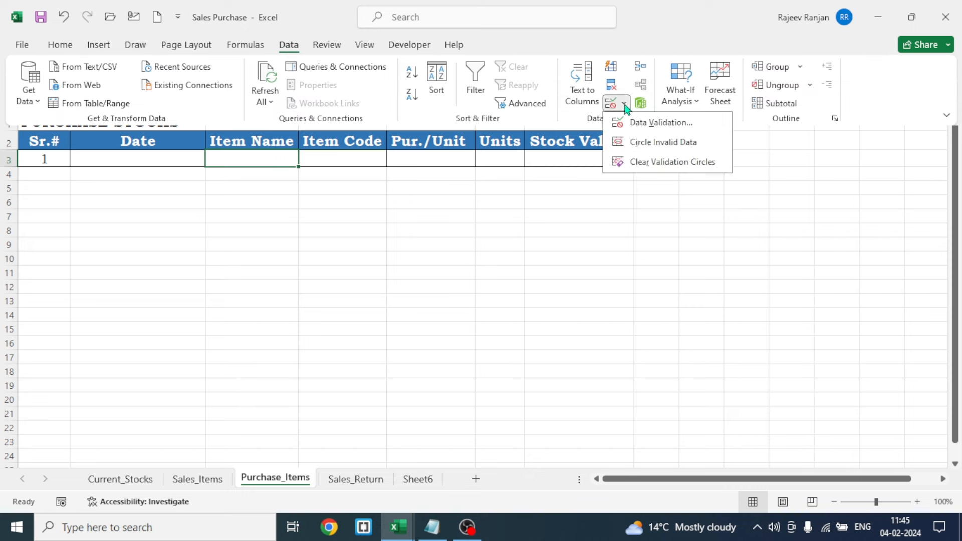
{"action": "left_click", "coordinate": [650, 124]}
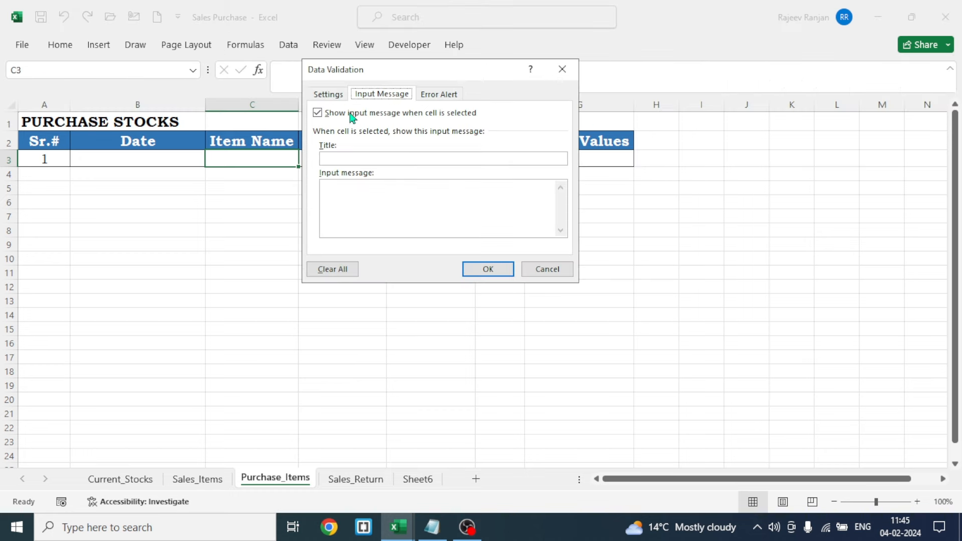
{"action": "left_click", "coordinate": [337, 102]}
{"action": "left_click", "coordinate": [422, 140]}
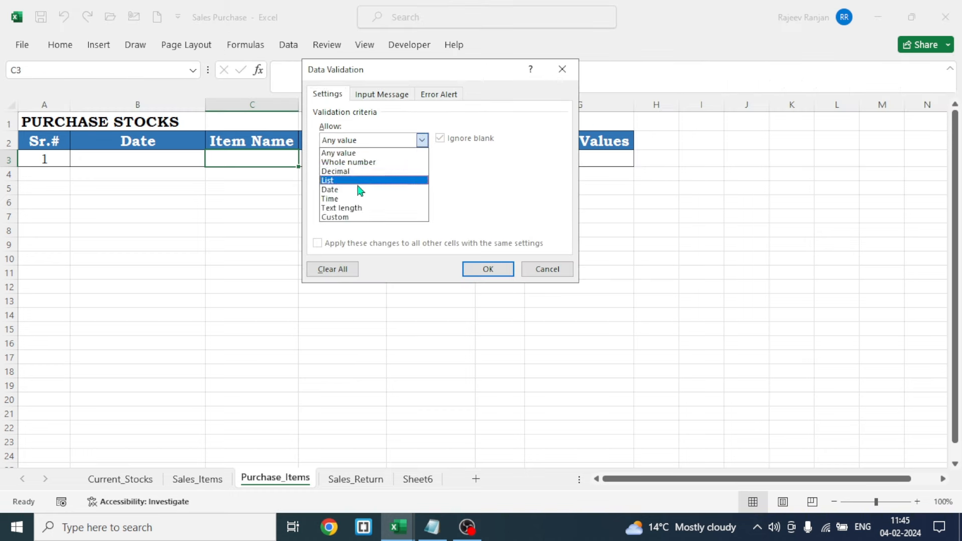
{"action": "left_click", "coordinate": [355, 187]}
{"action": "left_click", "coordinate": [333, 198]}
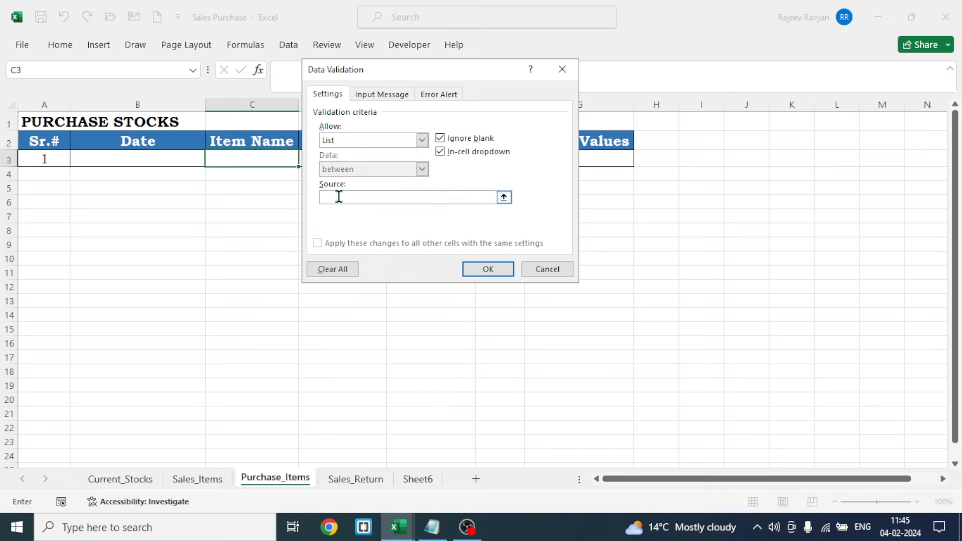
{"action": "left_click", "coordinate": [136, 482]}
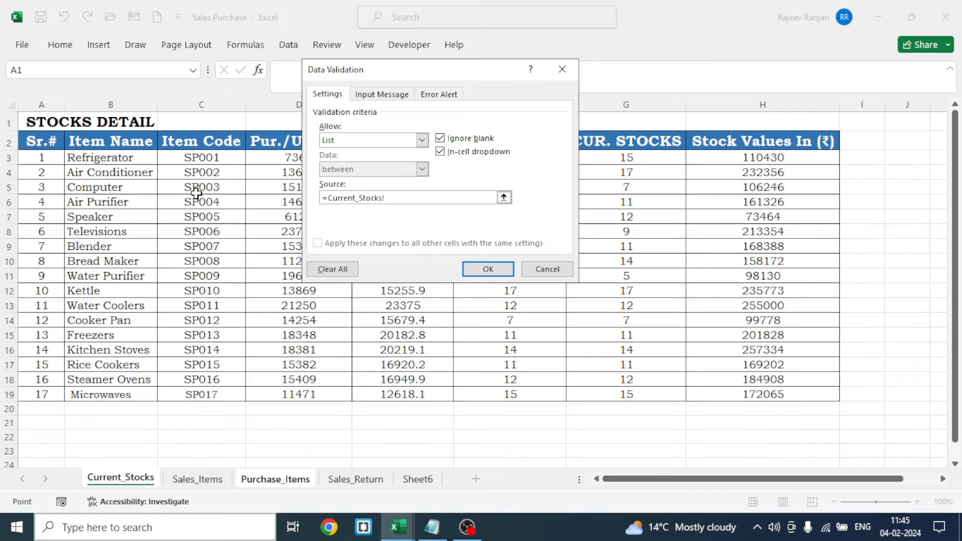
{"action": "left_click_drag", "start_coordinate": [105, 157], "coordinate": [92, 393]}
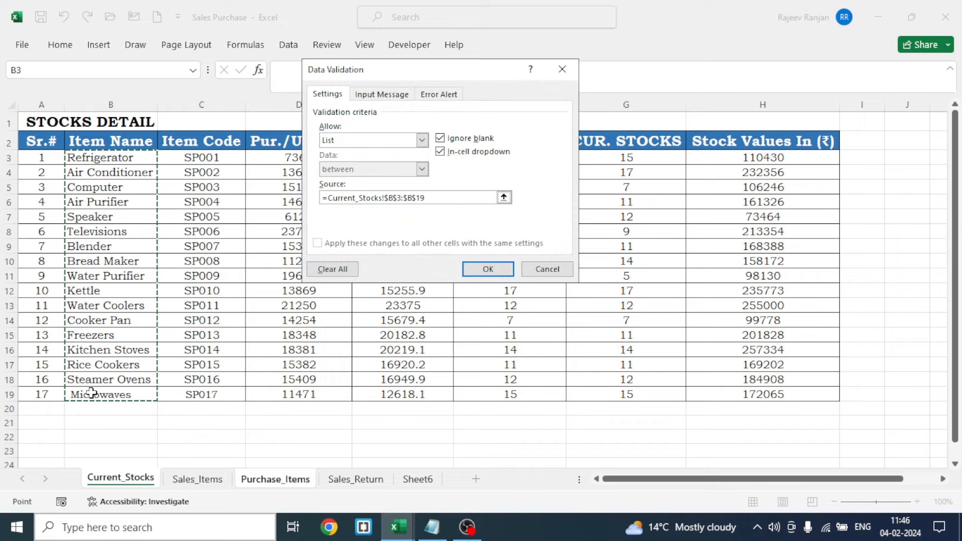
{"action": "left_click", "coordinate": [489, 269]}
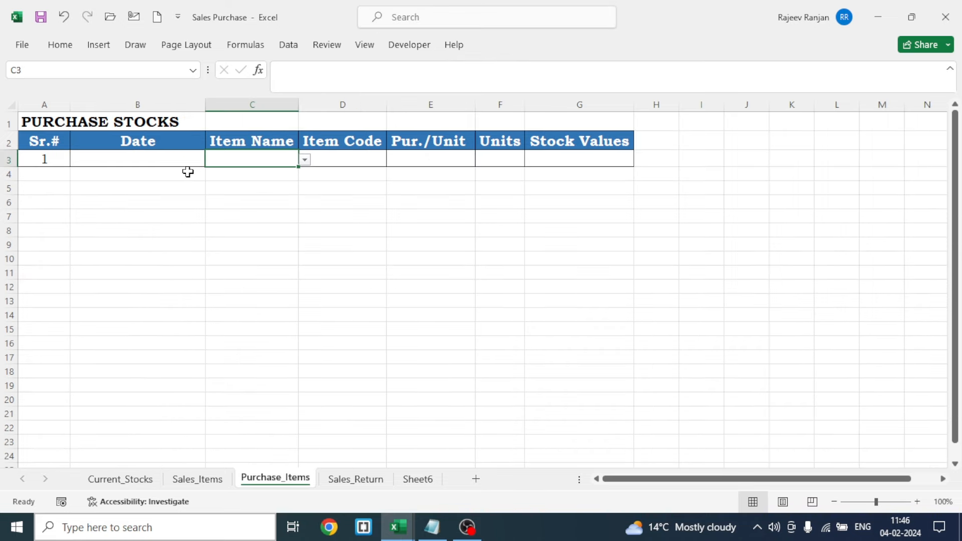
Choose Air Conditioner as the item name in C3 and fit column C's width to its content.
{"action": "left_click", "coordinate": [305, 159]}
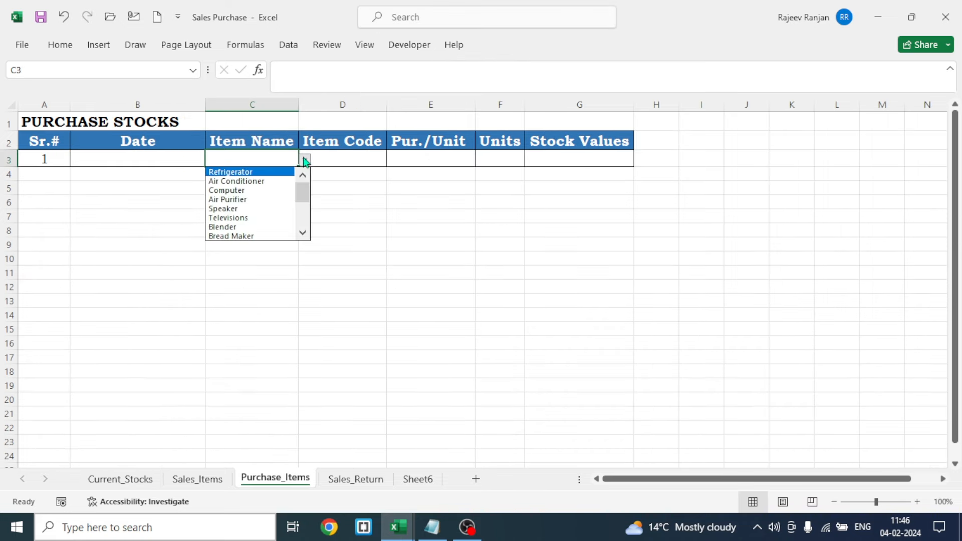
{"action": "left_click", "coordinate": [257, 182]}
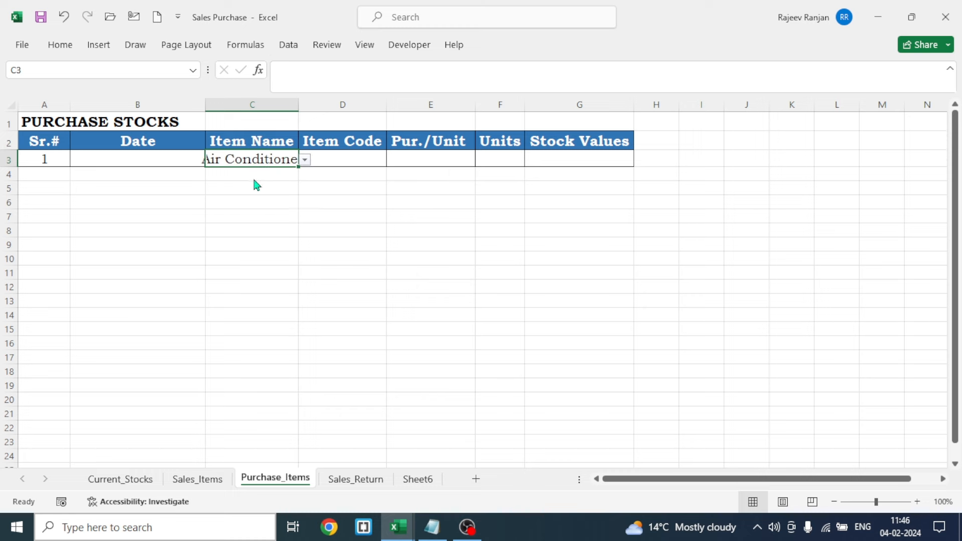
{"action": "double_click", "coordinate": [296, 107]}
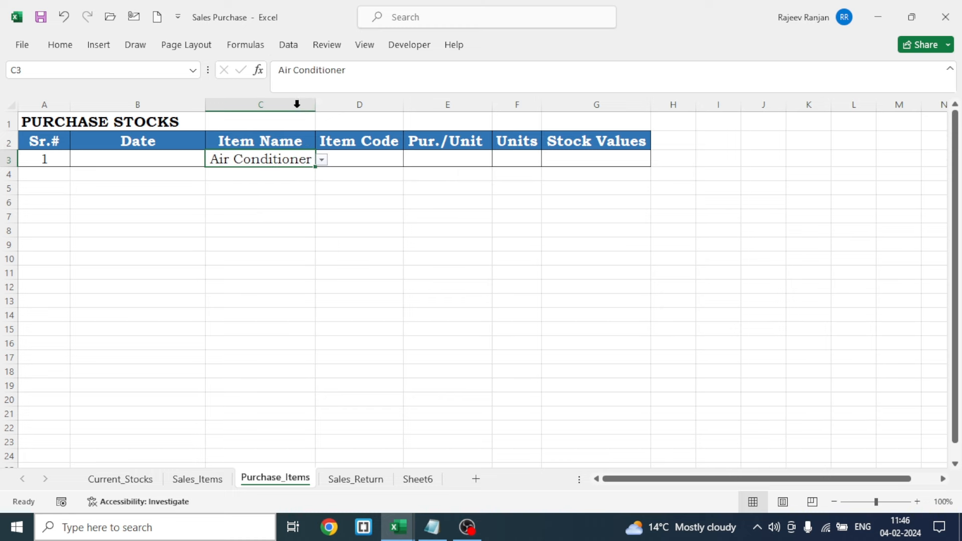
Enter the formula =IF(C3<>"",TODAY(),"") in the Date cell B3.
{"action": "left_click", "coordinate": [159, 166]}
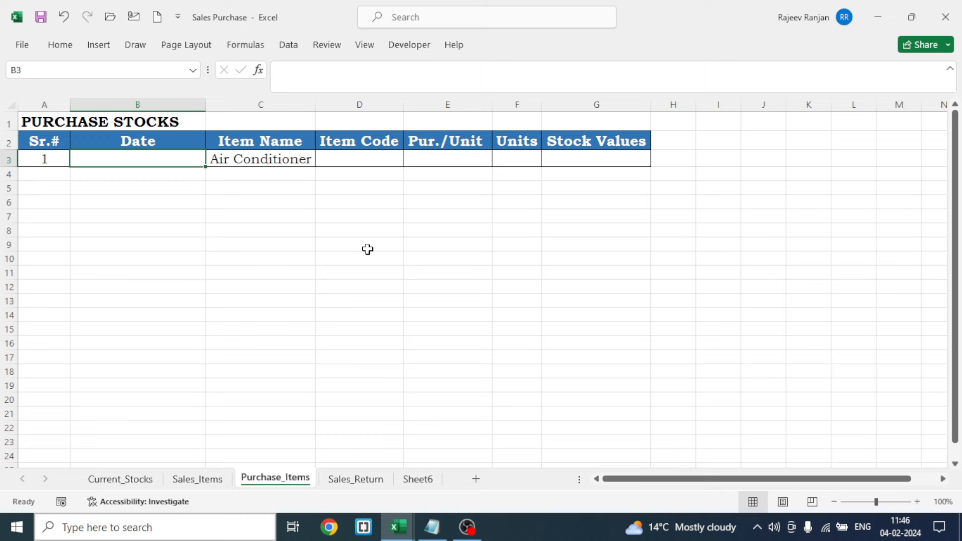
{"action": "type", "text": "=IF("}
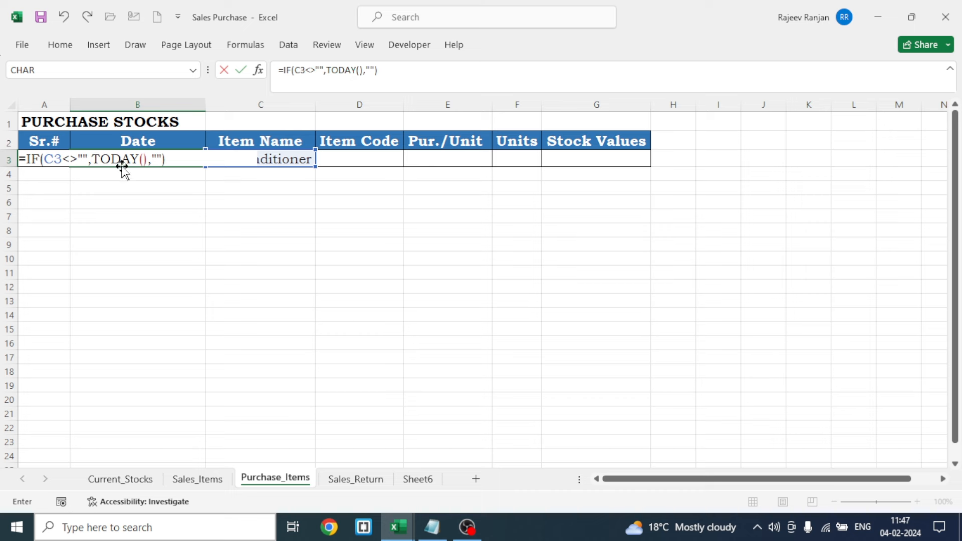
{"action": "left_click", "coordinate": [395, 69]}
{"action": "key", "text": "Return"}
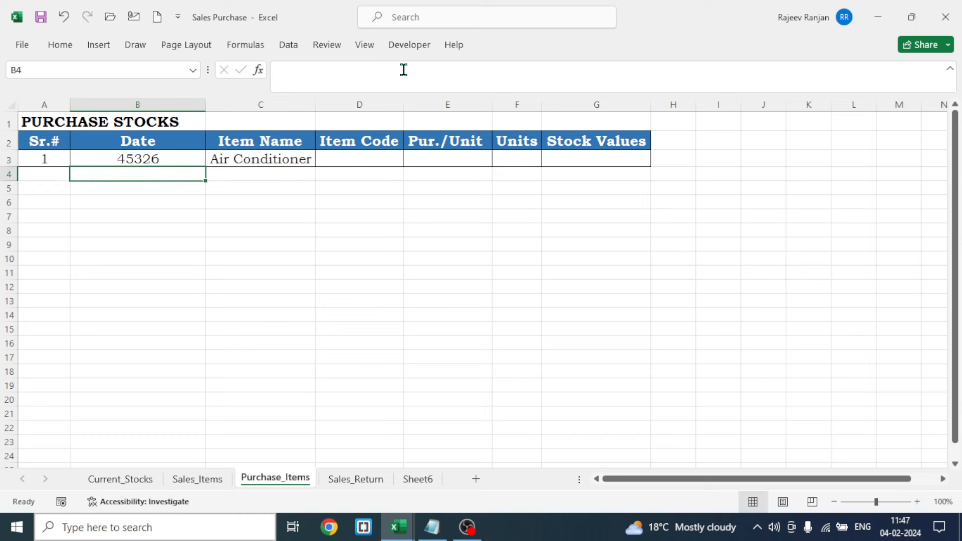
{"action": "left_click", "coordinate": [129, 227]}
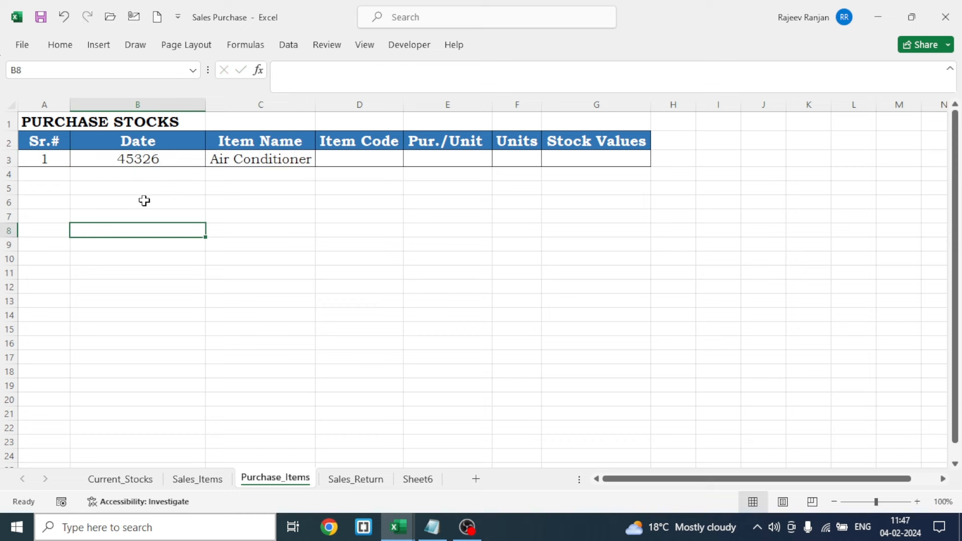
Apply the Short Date number format to the Date cell B3.
{"action": "left_click", "coordinate": [120, 161]}
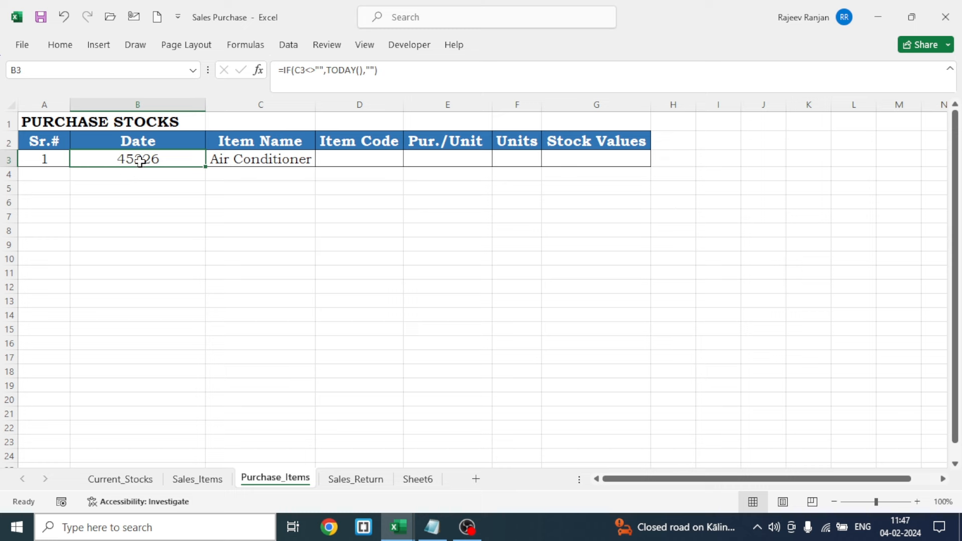
{"action": "left_click", "coordinate": [61, 46]}
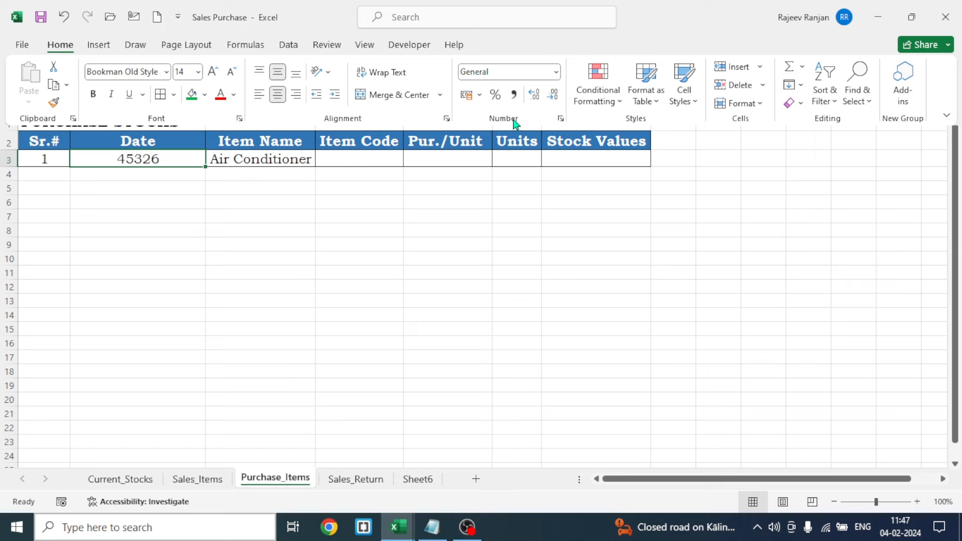
{"action": "left_click", "coordinate": [556, 72]}
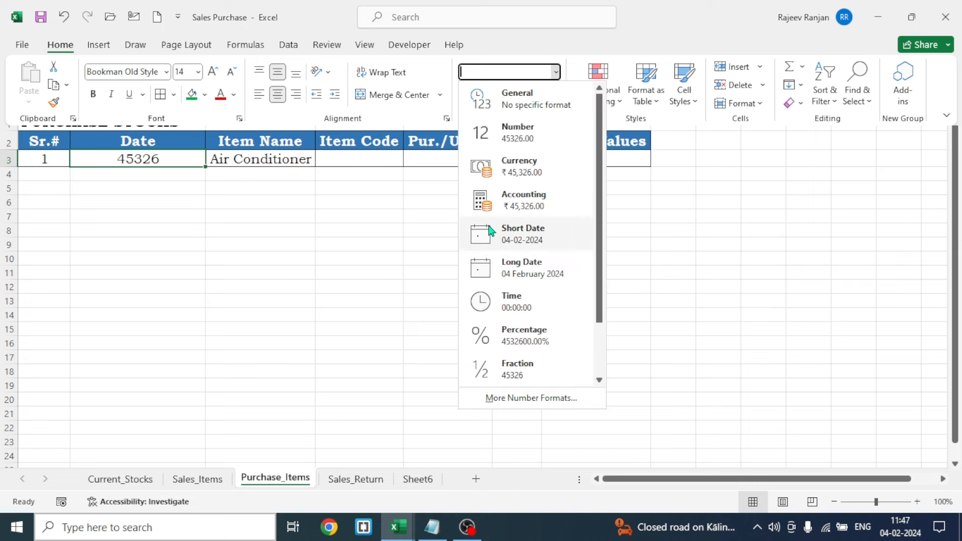
{"action": "left_click", "coordinate": [524, 239]}
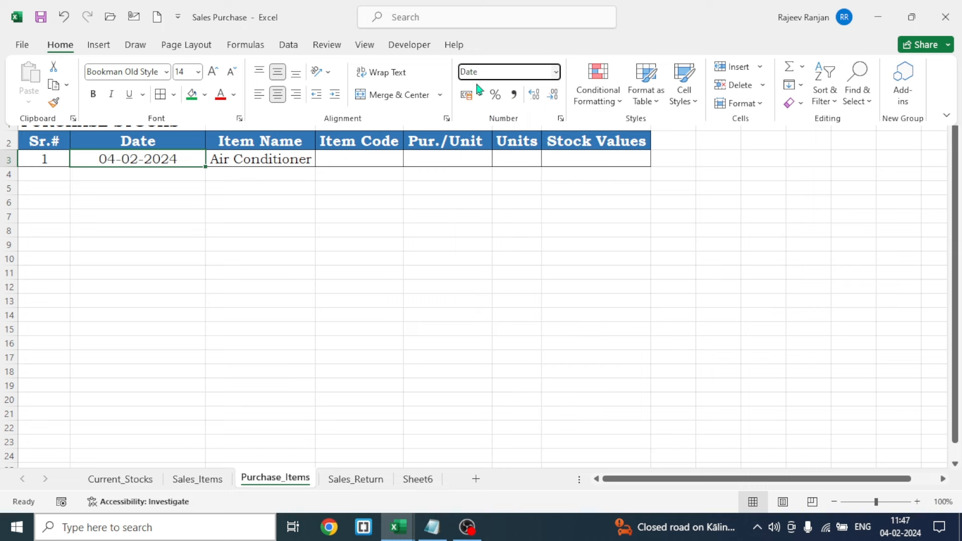
Review the date types available for B3 in the Format Cells dialog and accept the *14-03-2012 type.
{"action": "left_click", "coordinate": [145, 160]}
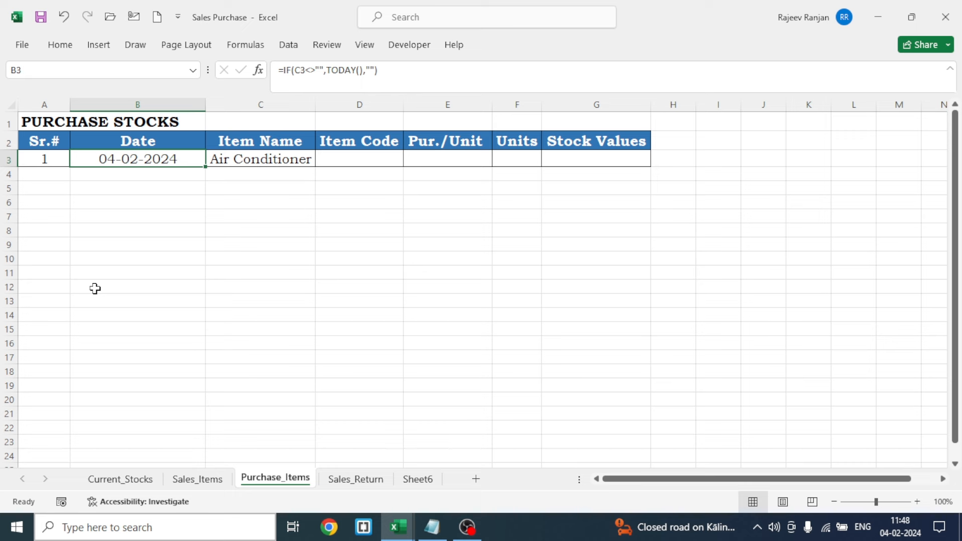
{"action": "key", "text": "ctrl+1"}
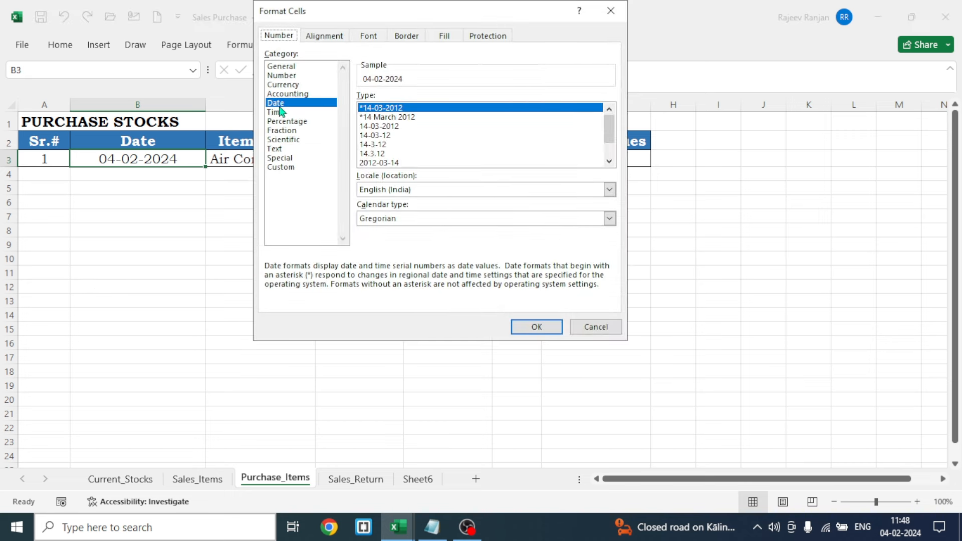
{"action": "scroll", "coordinate": [611, 146], "scroll_direction": "down", "scroll_amount": 1}
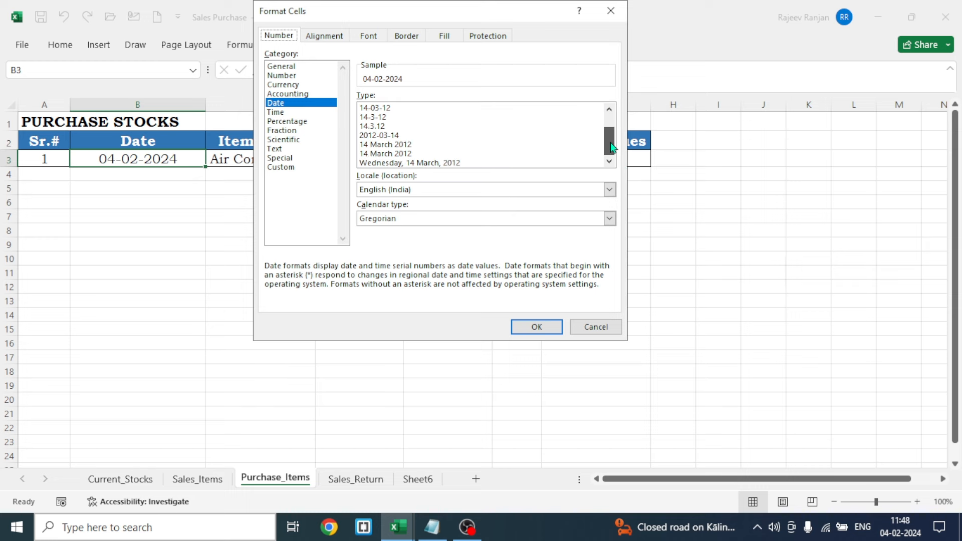
{"action": "left_click_drag", "start_coordinate": [611, 147], "coordinate": [612, 122]}
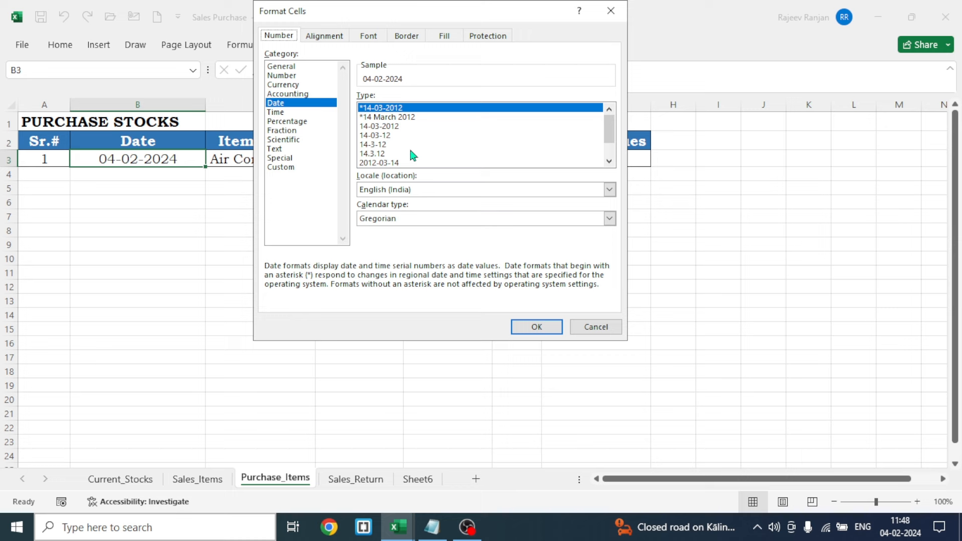
{"action": "left_click", "coordinate": [550, 332]}
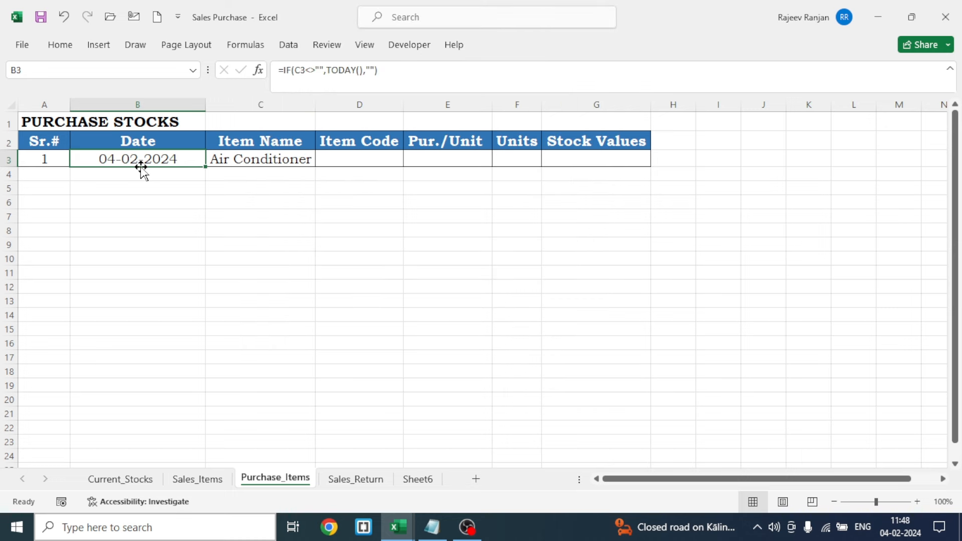
Test the date formula by clearing the item name in C3 and choosing Air Conditioner again.
{"action": "left_click", "coordinate": [140, 217]}
{"action": "left_click", "coordinate": [143, 158]}
{"action": "left_click", "coordinate": [255, 163]}
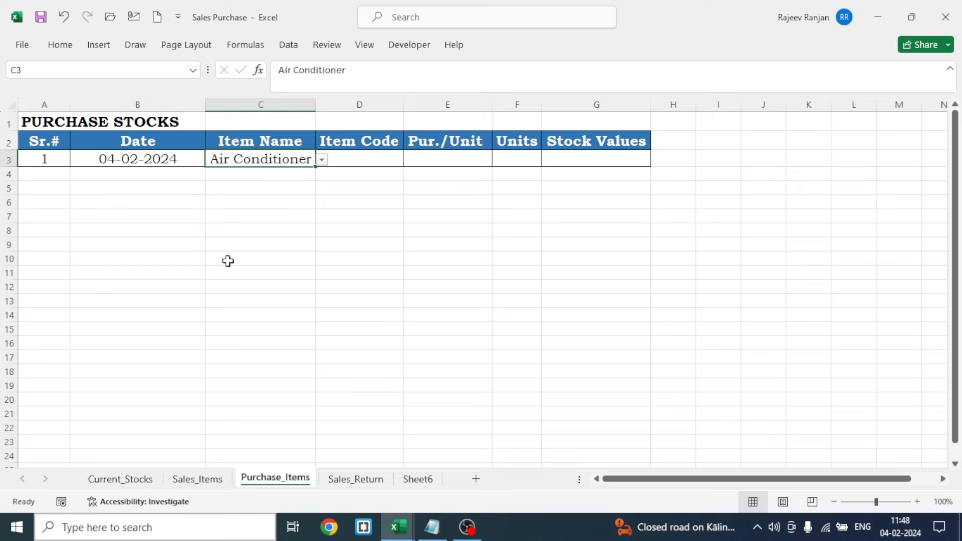
{"action": "key", "text": "Delete"}
{"action": "left_click", "coordinate": [243, 289]}
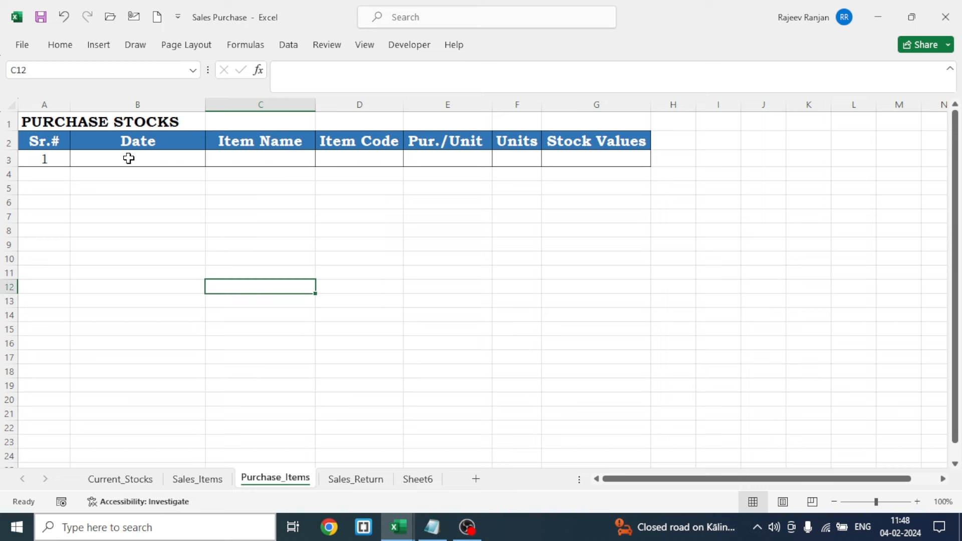
{"action": "left_click", "coordinate": [284, 161]}
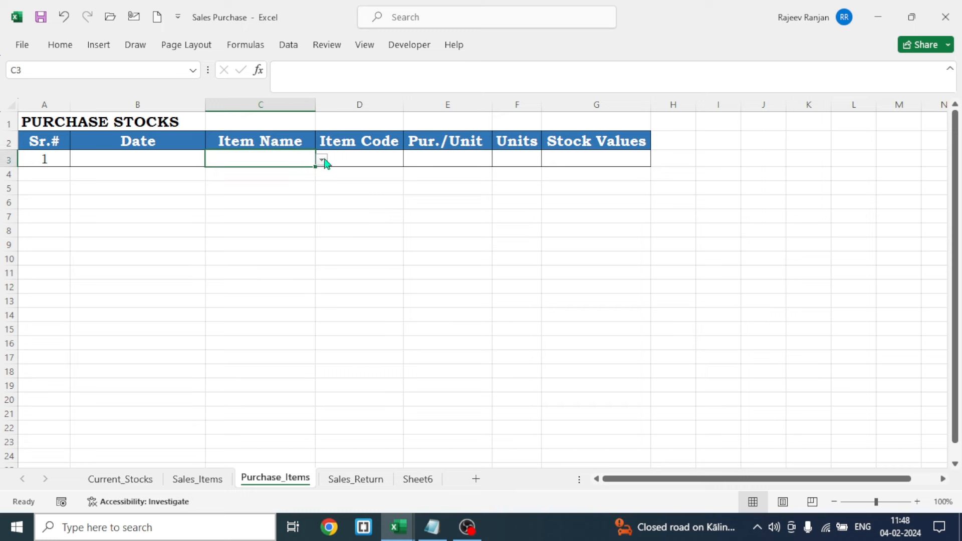
{"action": "left_click", "coordinate": [322, 160]}
{"action": "left_click", "coordinate": [267, 181]}
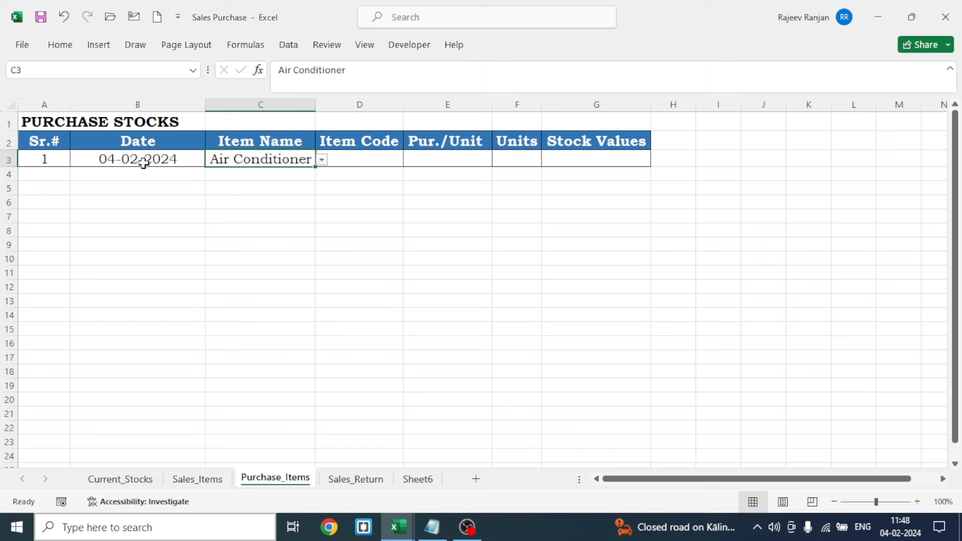
{"action": "left_click", "coordinate": [387, 345]}
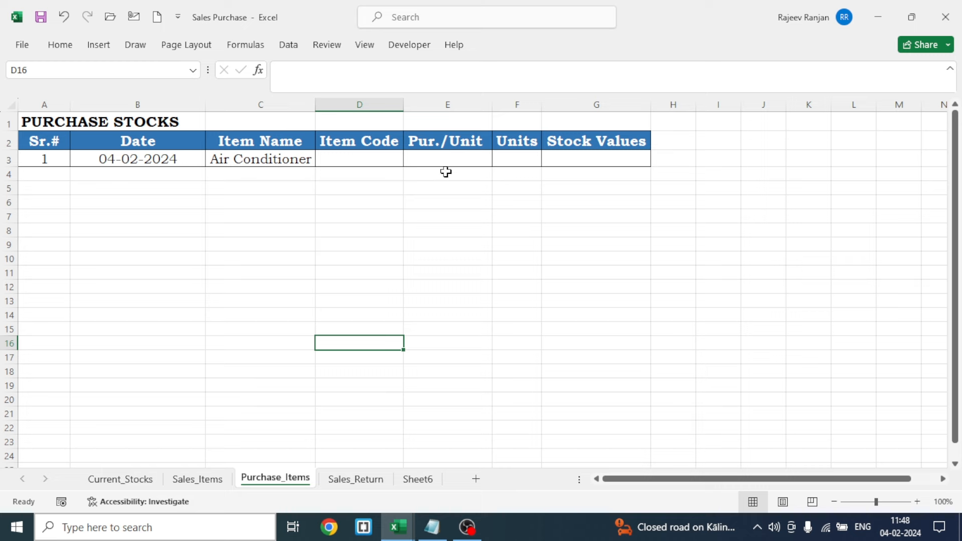
Enter the formula =VLOOKUP(C3,Current_Stocks!$B$2:$C$19,2,0) in the Item Code cell D3 of the Purchase_Items sheet.
{"action": "left_click", "coordinate": [359, 166]}
{"action": "type", "text": "=VLOOKUP("}
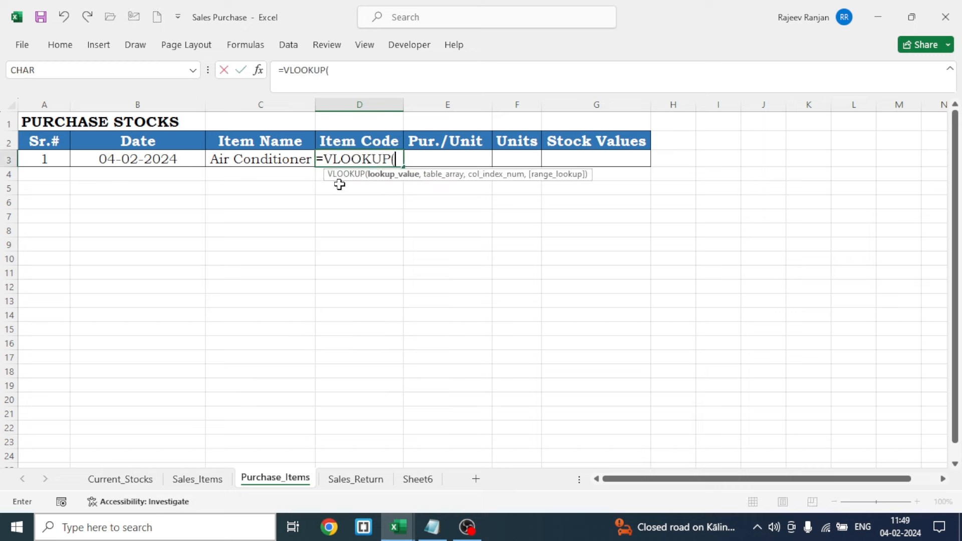
{"action": "left_click", "coordinate": [232, 159]}
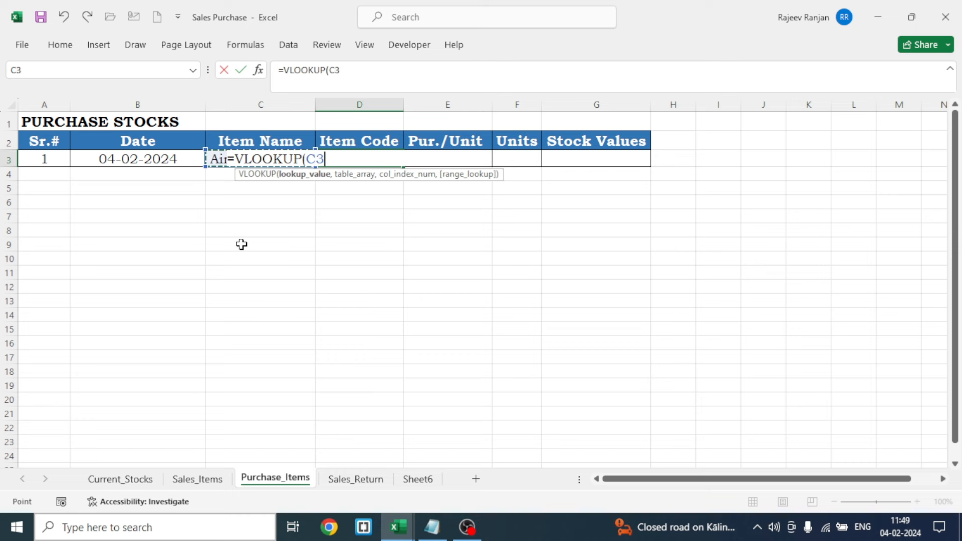
{"action": "type", "text": ","}
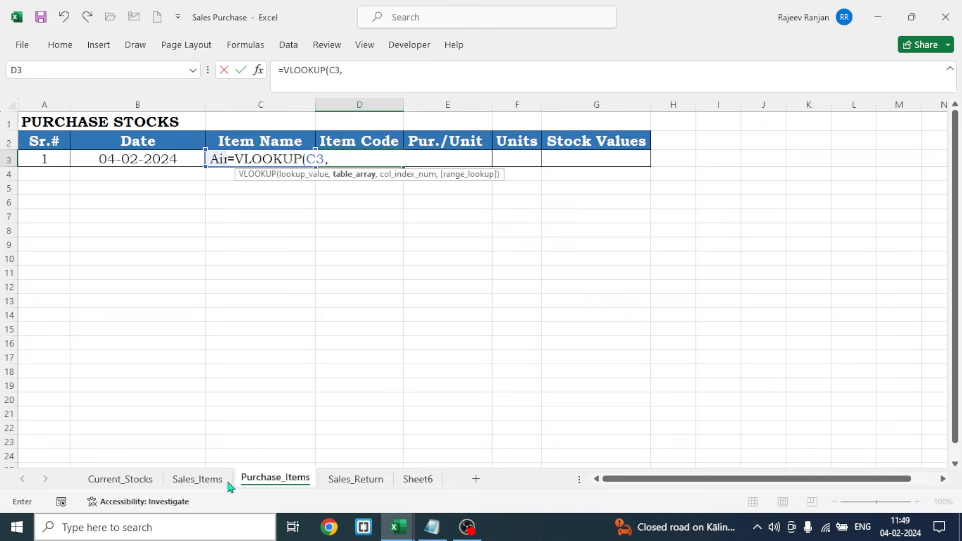
{"action": "left_click", "coordinate": [136, 483]}
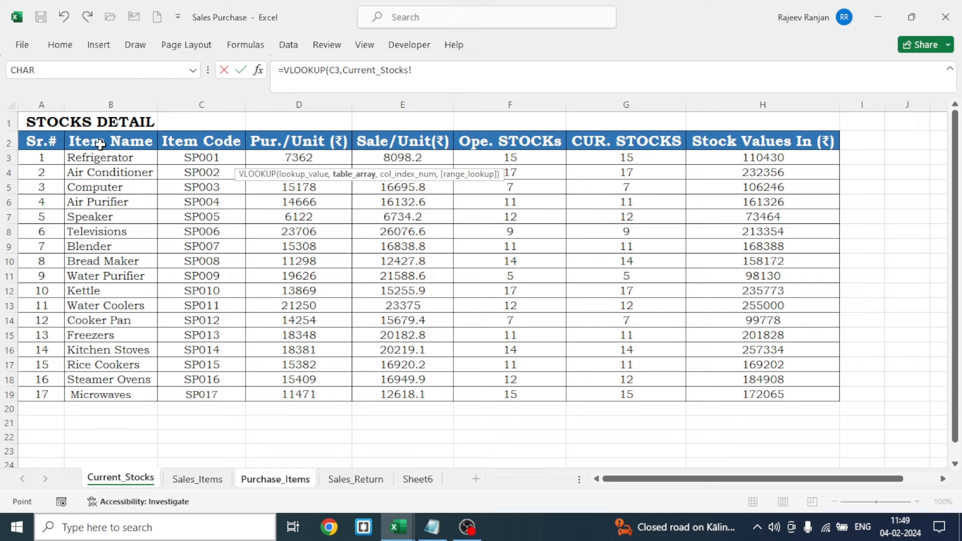
{"action": "left_click_drag", "start_coordinate": [100, 144], "coordinate": [192, 406]}
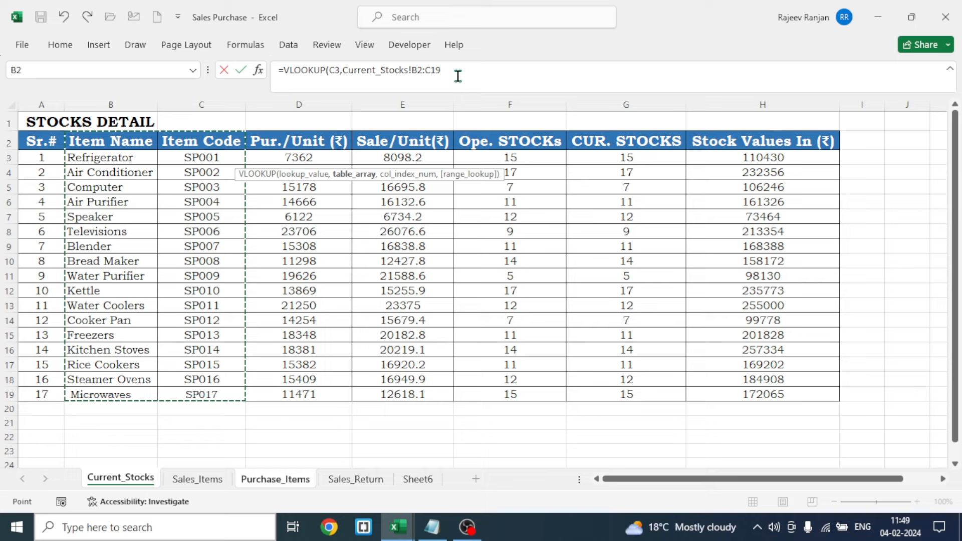
{"action": "key", "text": "F4"}
{"action": "type", "text": ",2"}
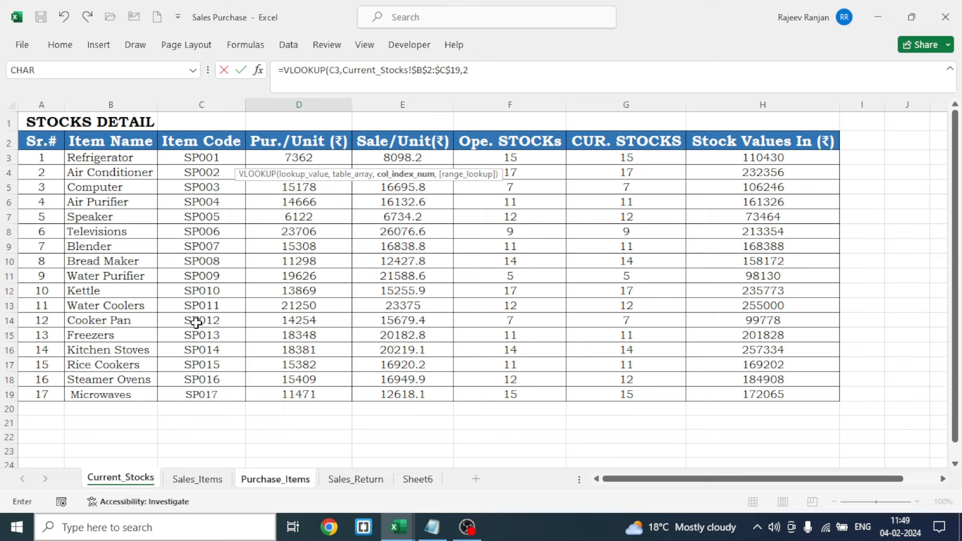
{"action": "type", "text": ","}
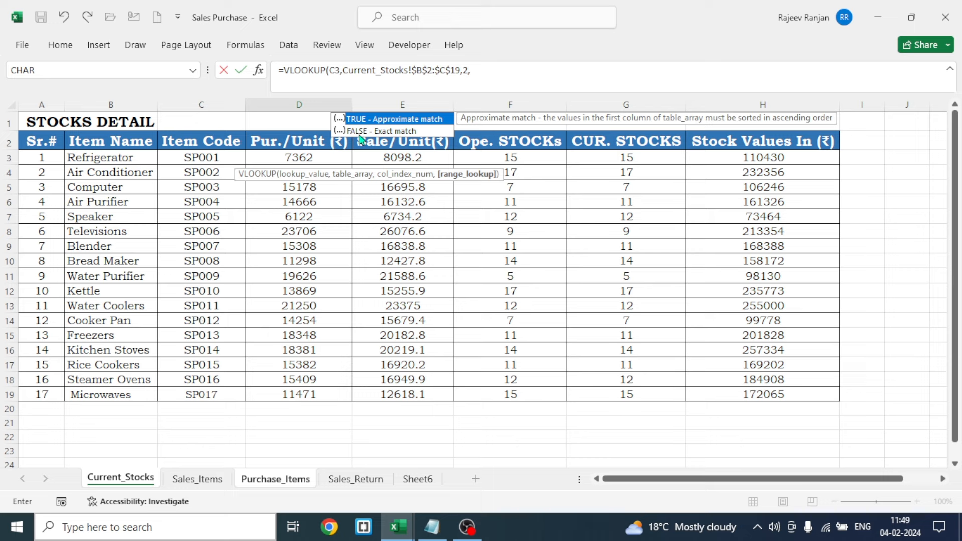
{"action": "type", "text": "0)"}
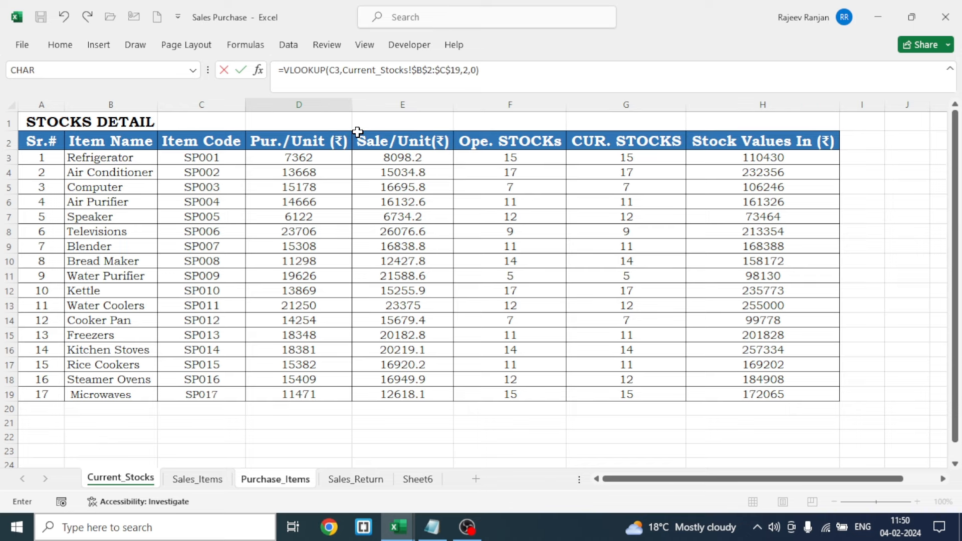
{"action": "key", "text": "Return"}
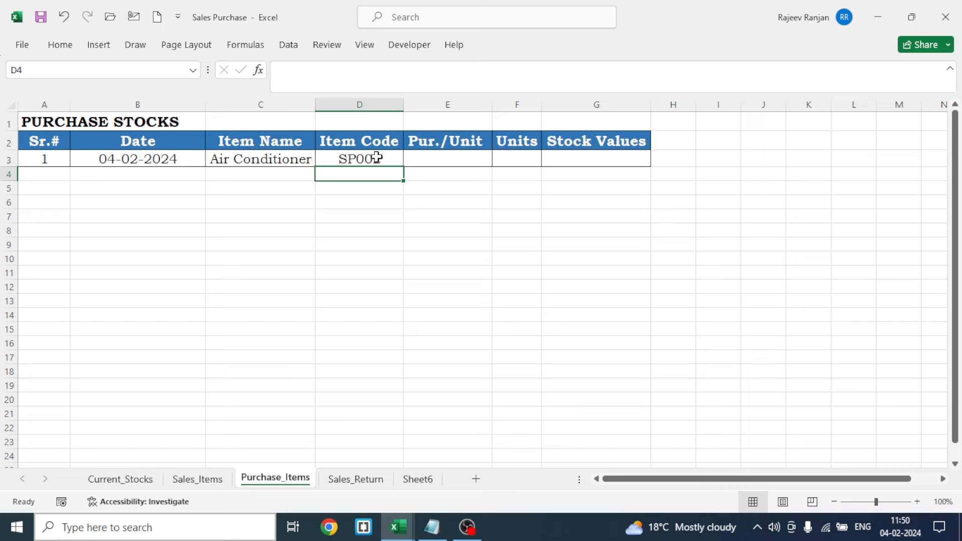
Test the item code lookup by choosing Refrigerator as the item name in C3.
{"action": "left_click", "coordinate": [266, 159]}
{"action": "left_click", "coordinate": [321, 161]}
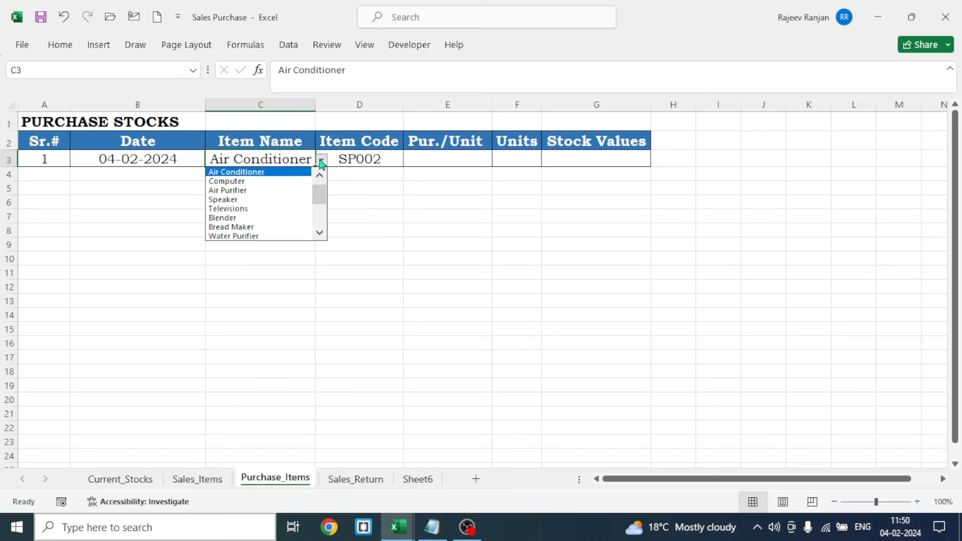
{"action": "scroll", "coordinate": [318, 197], "scroll_direction": "up", "scroll_amount": 1}
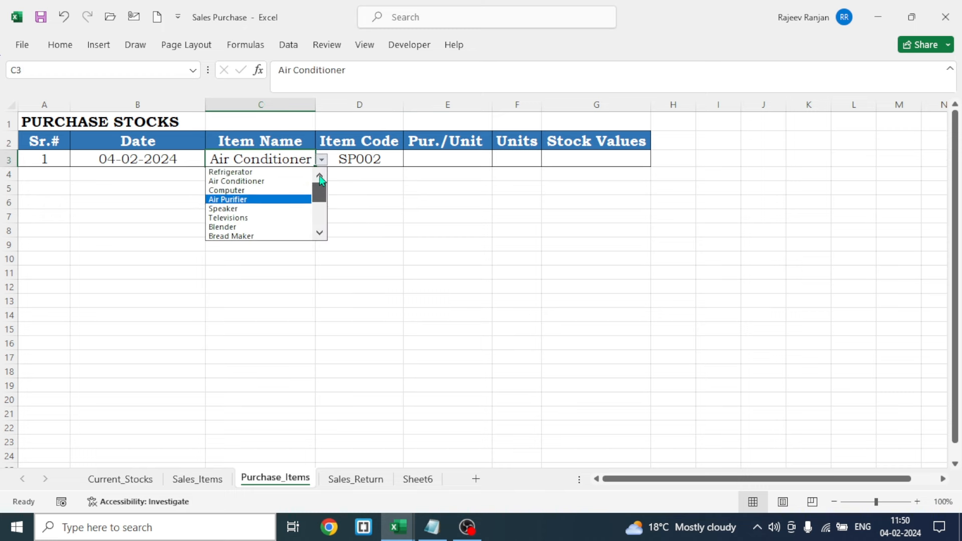
{"action": "left_click", "coordinate": [243, 172]}
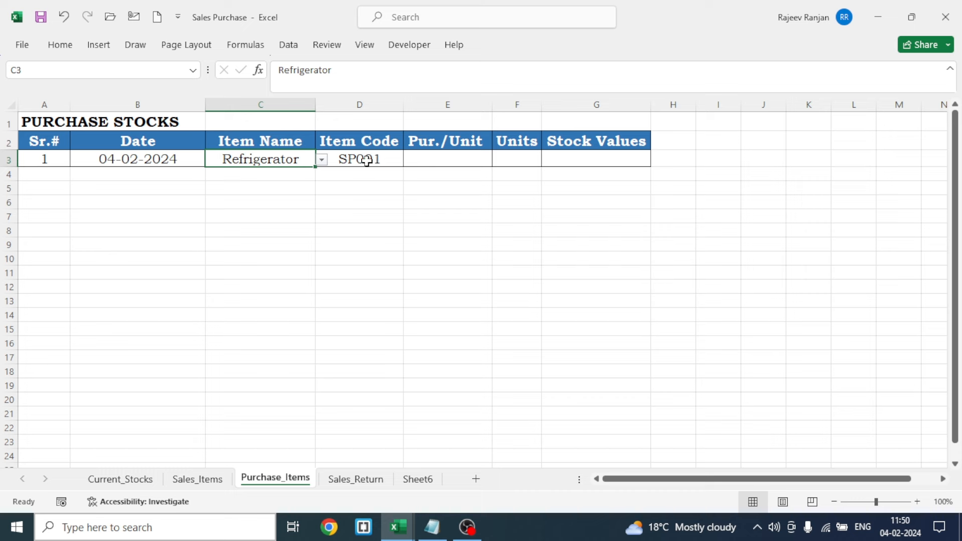
Wrap the Item Code formula in D3 in IFERROR with an empty result: =IFERROR(VLOOKUP(C3,Current_Stocks!$B$2:$C$19,2,0),"").
{"action": "left_click", "coordinate": [367, 160]}
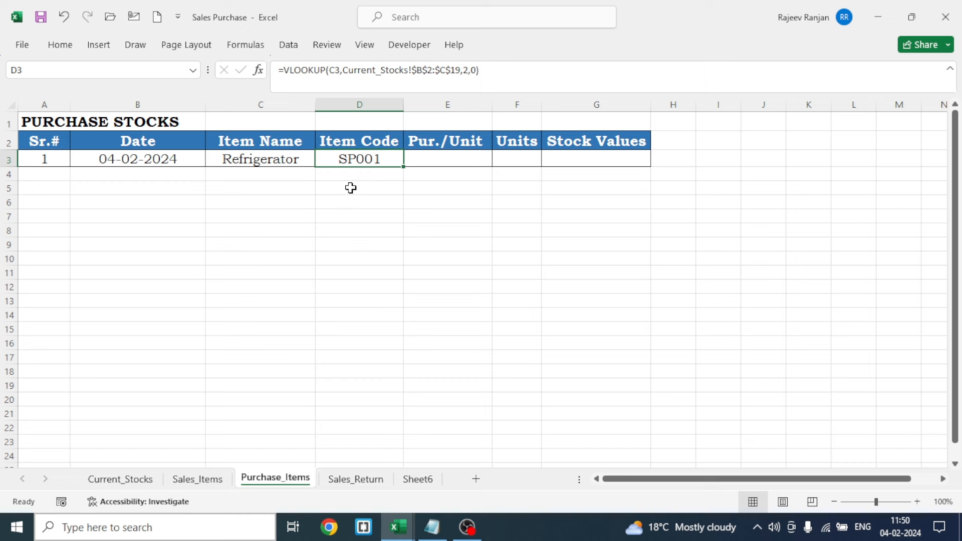
{"action": "key", "text": "F2"}
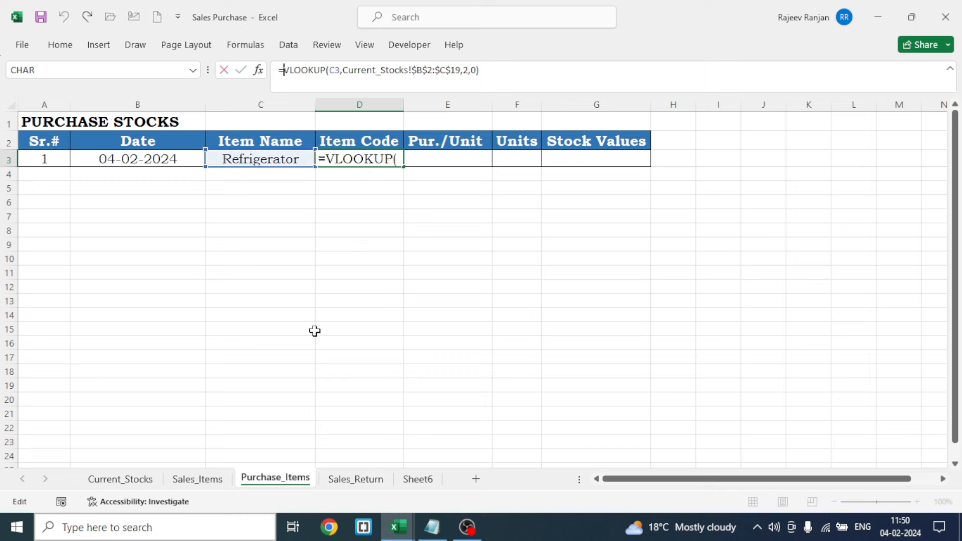
{"action": "type", "text": "ife"}
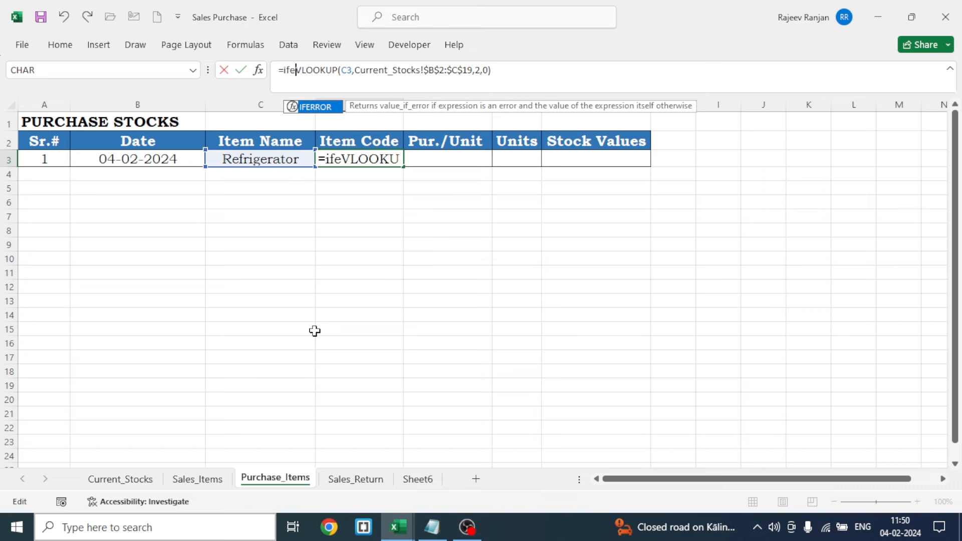
{"action": "key", "text": "Tab"}
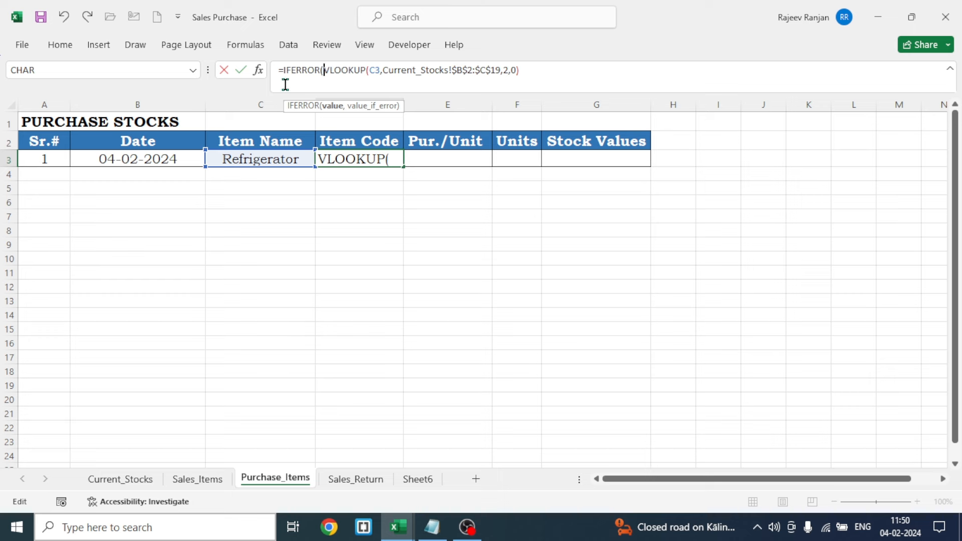
{"action": "left_click", "coordinate": [539, 76]}
{"action": "type", "text": ","}
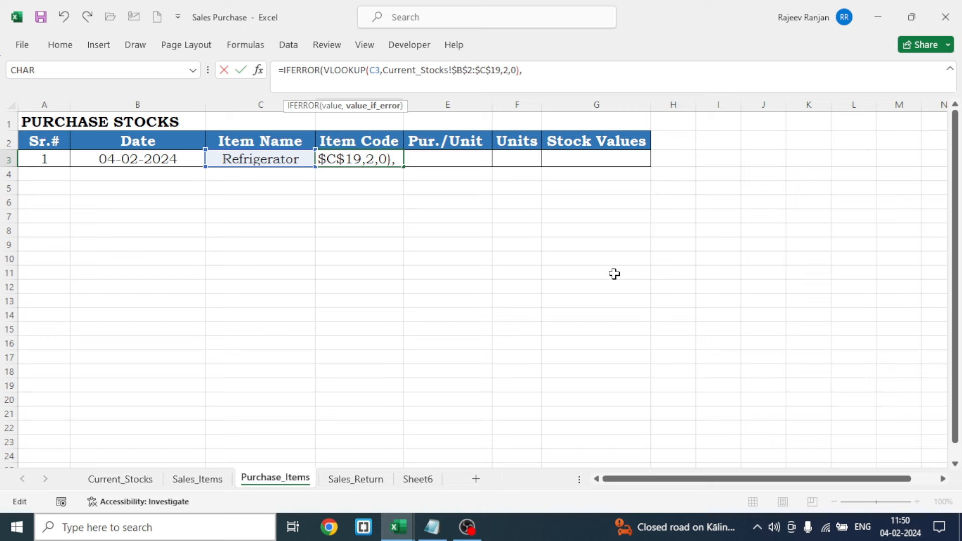
{"action": "type", "text": "\"\""}
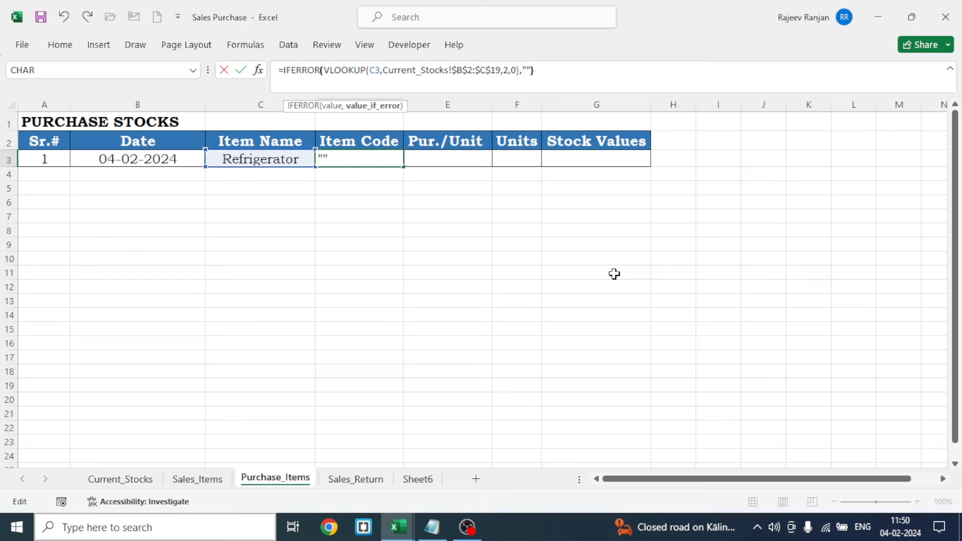
{"action": "type", "text": ")"}
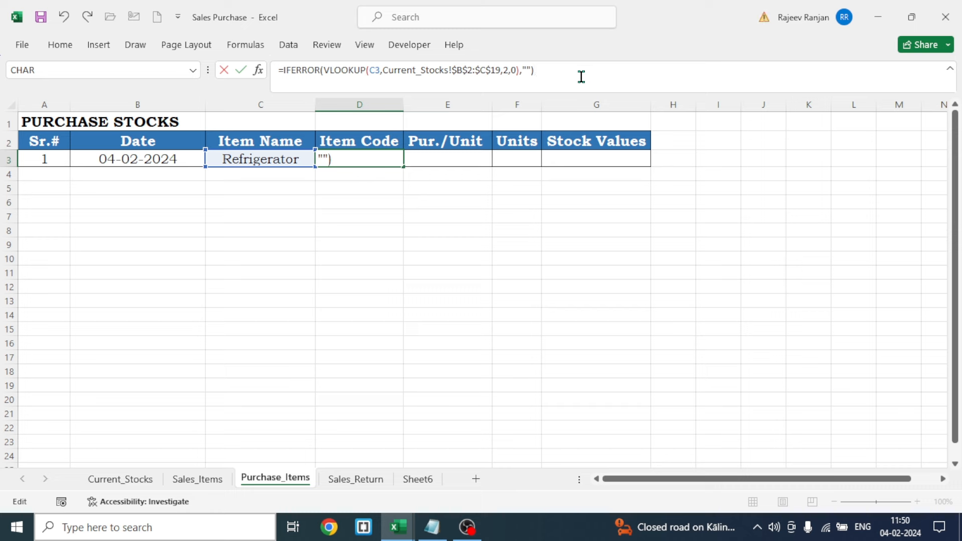
{"action": "key", "text": "Return"}
{"action": "left_click", "coordinate": [358, 159]}
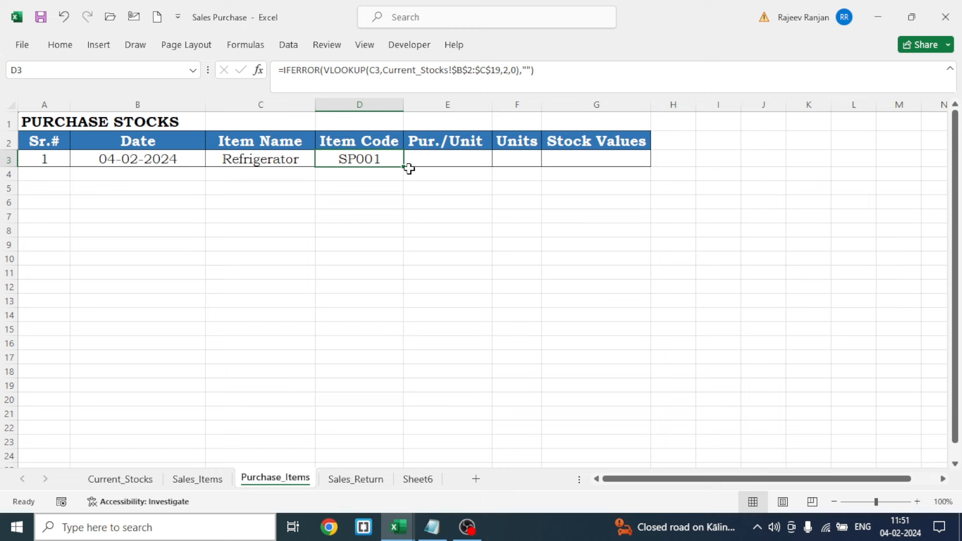
Enter the formula =VLOOKUP(C3,Current_Stocks!$B$2:$D$19,3,0) in the Pur./Unit cell E3.
{"action": "left_click", "coordinate": [459, 162]}
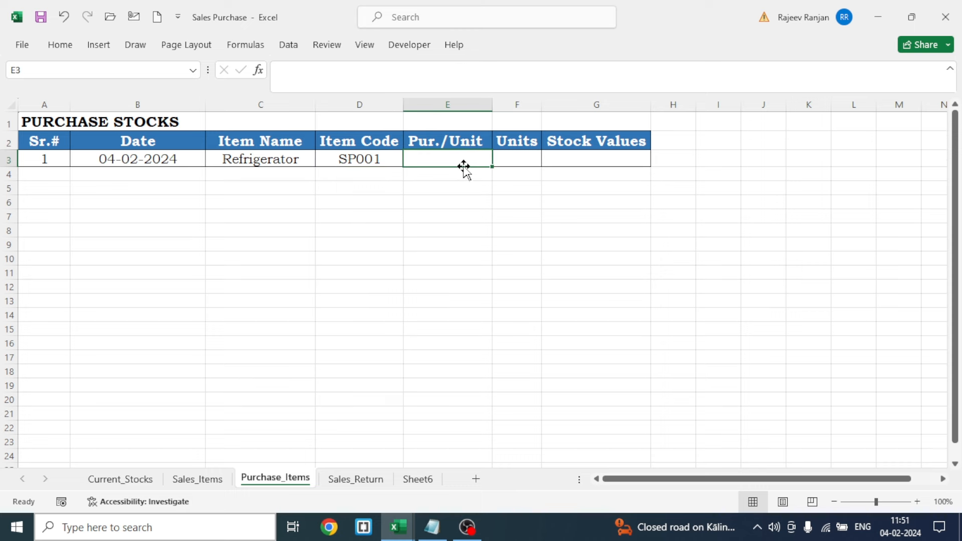
{"action": "type", "text": "="}
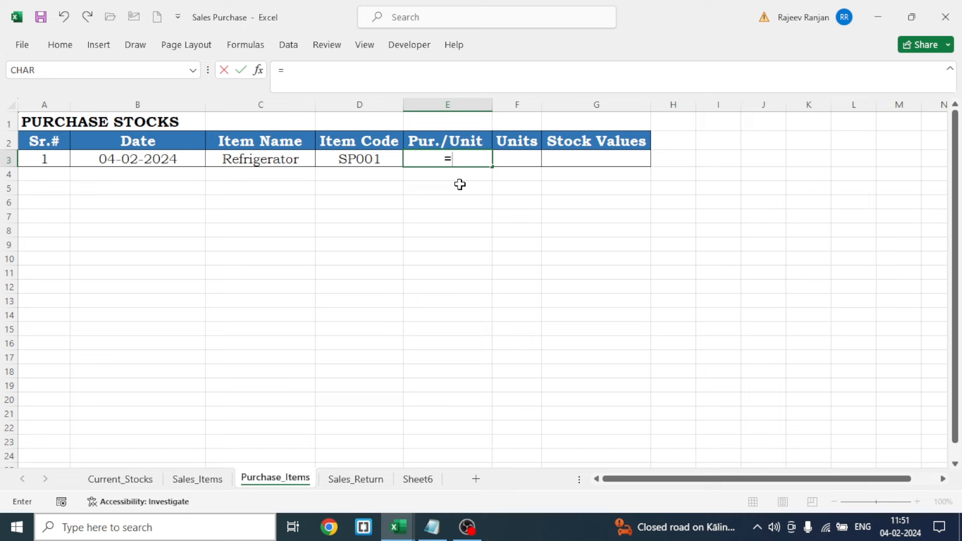
{"action": "type", "text": "vlo"}
{"action": "key", "text": "Tab"}
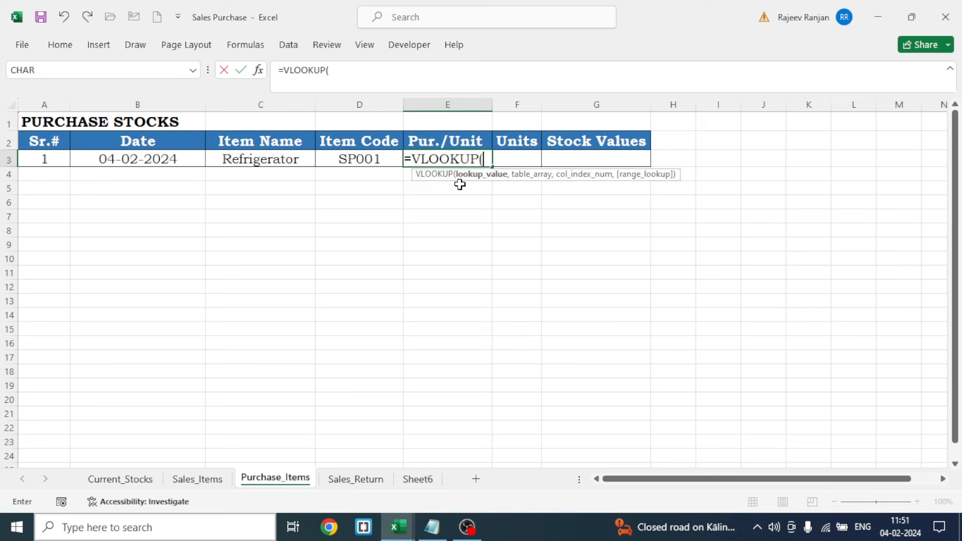
{"action": "left_click", "coordinate": [279, 159]}
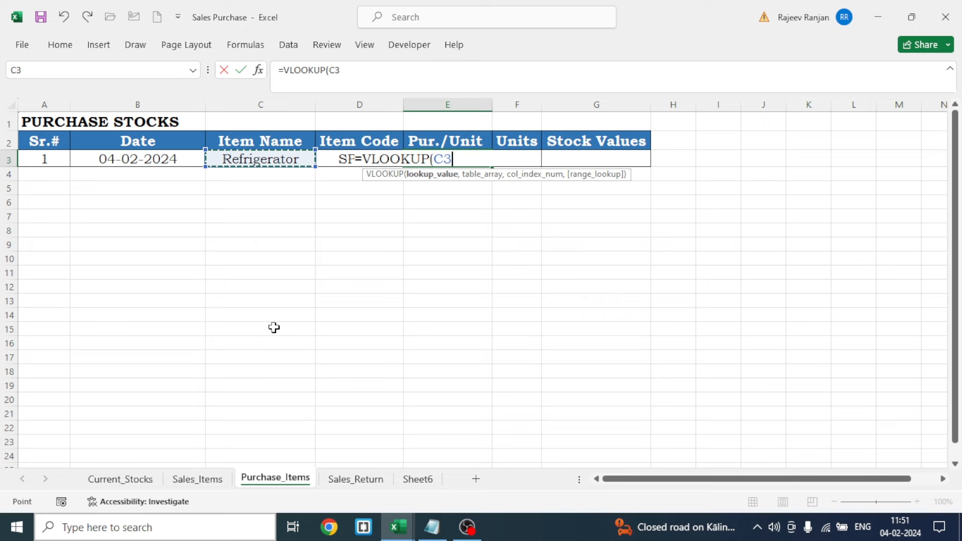
{"action": "type", "text": ","}
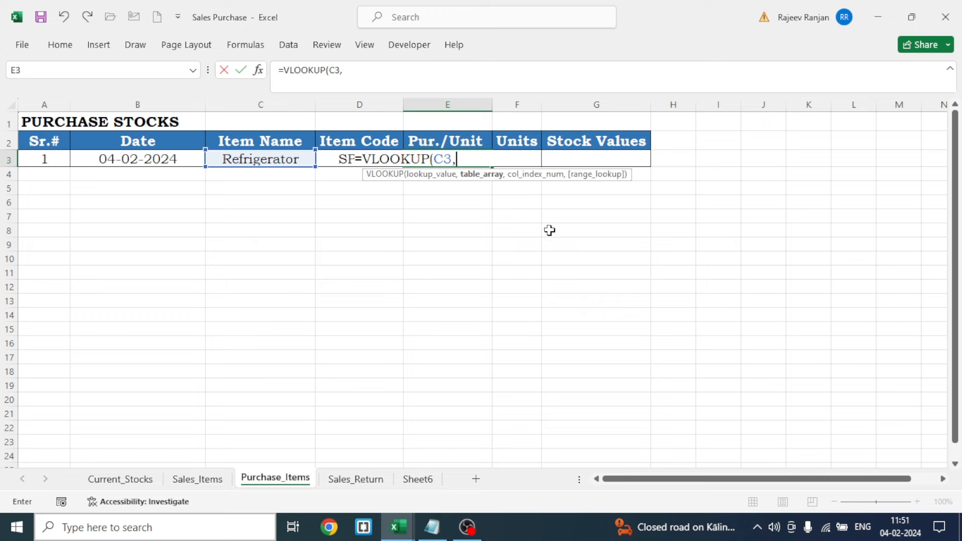
{"action": "left_click", "coordinate": [131, 484]}
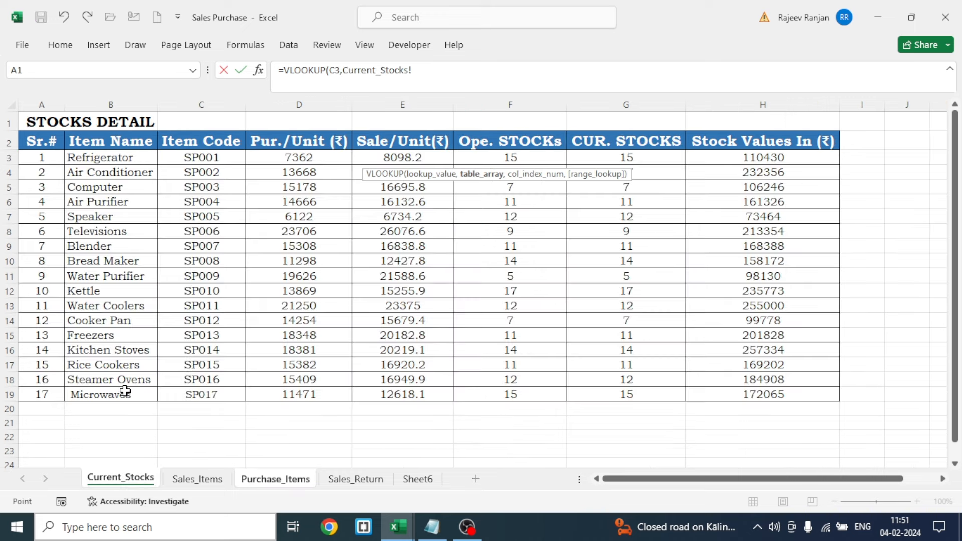
{"action": "left_click_drag", "start_coordinate": [100, 148], "coordinate": [289, 399]}
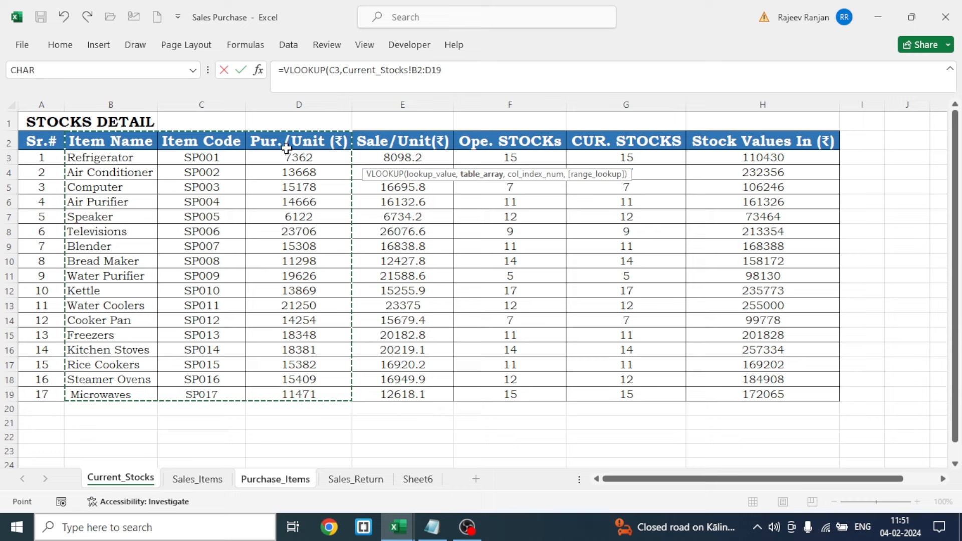
{"action": "key", "text": "F4"}
{"action": "type", "text": ","}
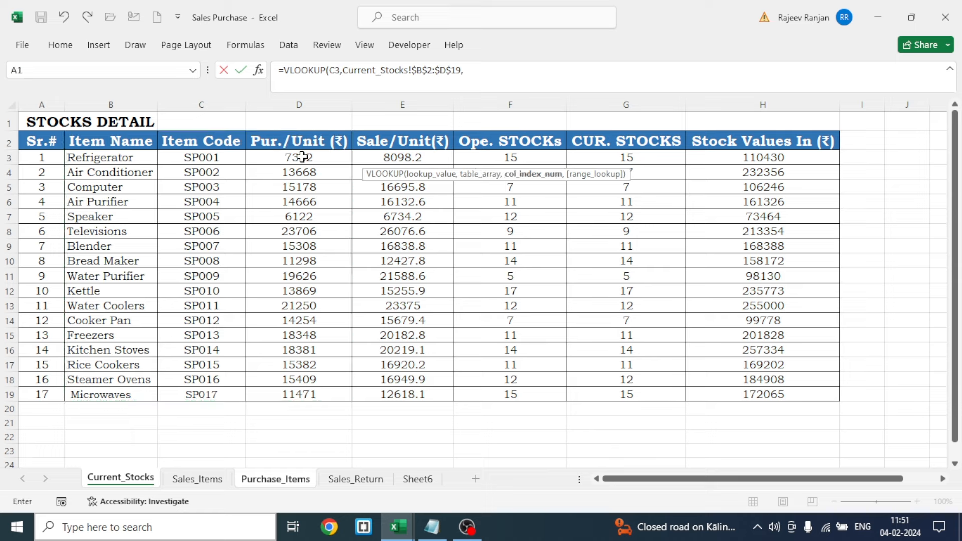
{"action": "type", "text": "3,"}
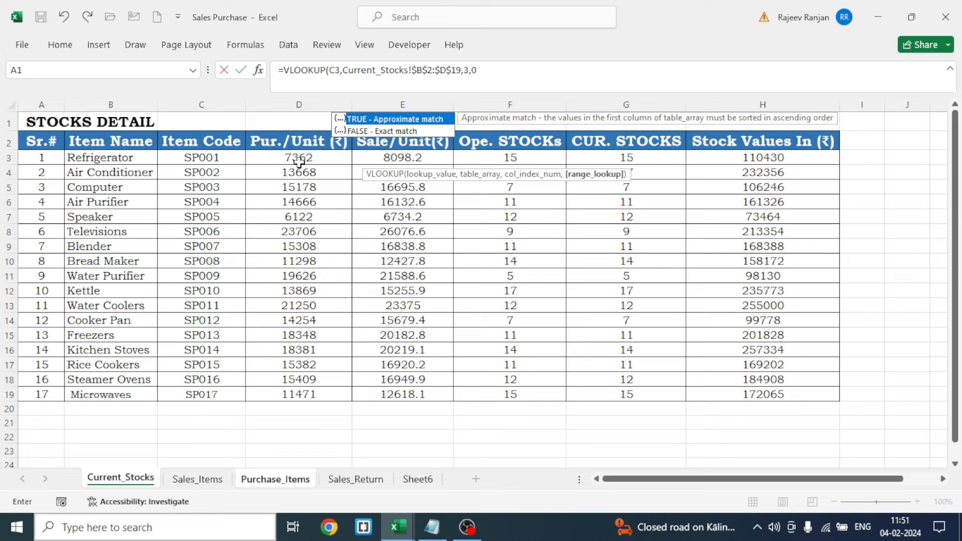
{"action": "type", "text": "0)"}
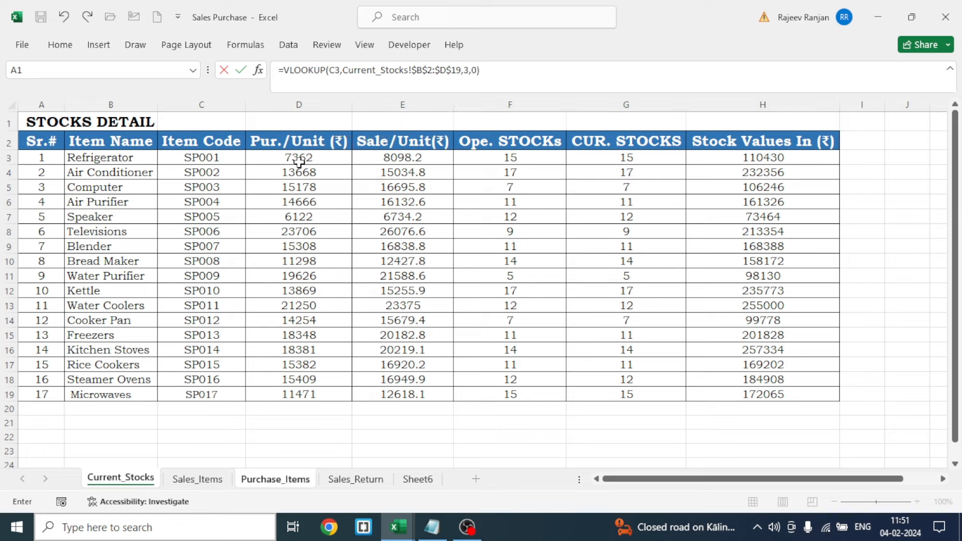
{"action": "key", "text": "Return"}
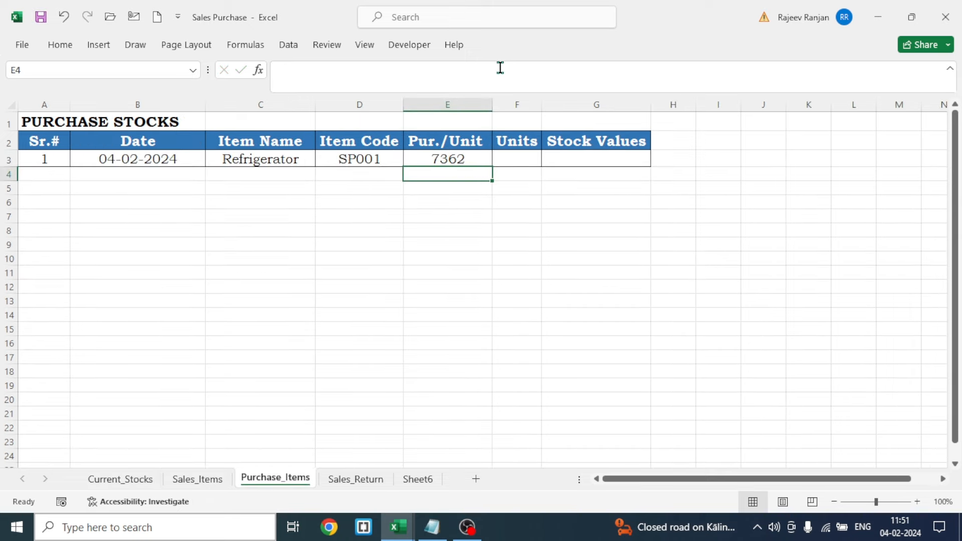
Wrap the Pur./Unit lookup in E3 in IFERROR with 0 as fallback: =IFERROR(VLOOKUP(C3,Current_Stocks!$B$2:$D$19,3,0),0).
{"action": "left_click", "coordinate": [447, 160]}
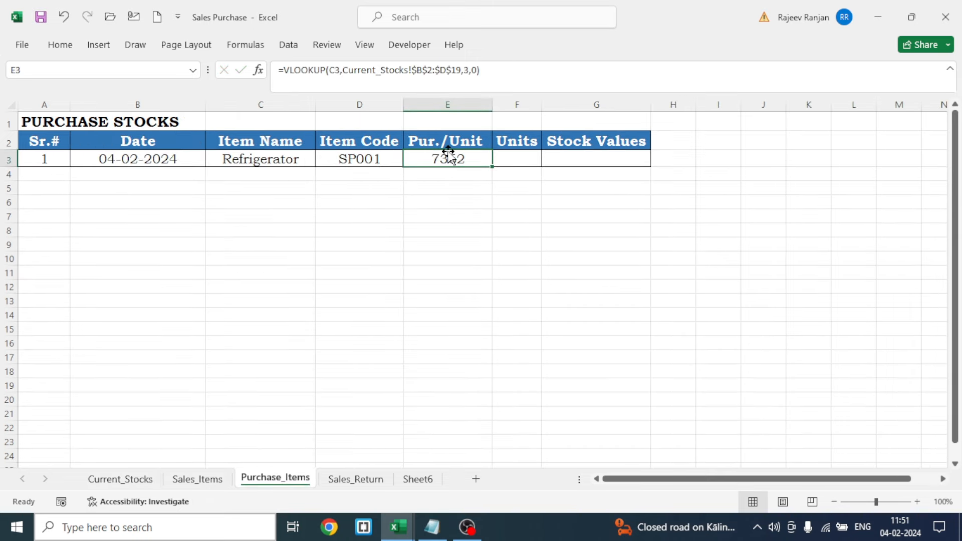
{"action": "left_click", "coordinate": [283, 71]}
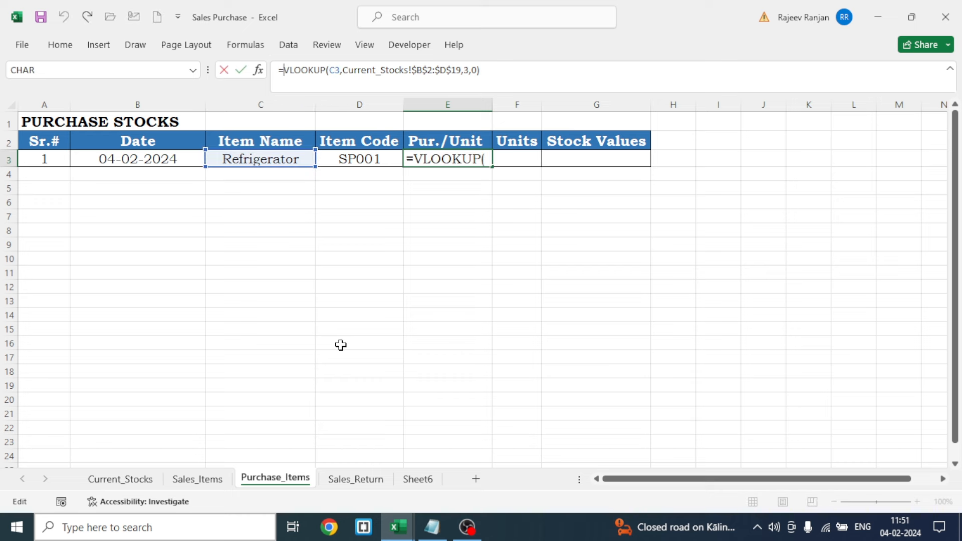
{"action": "type", "text": "IFERROR("}
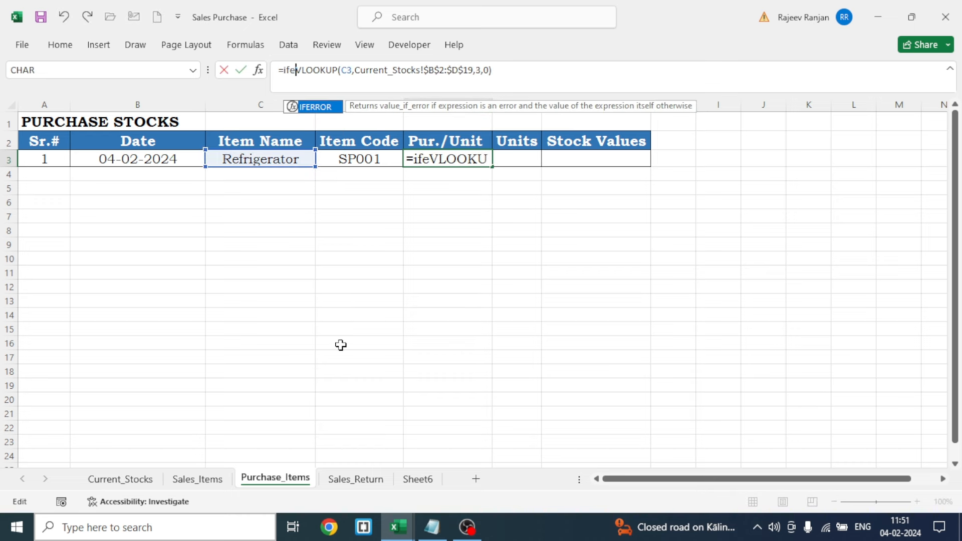
{"action": "left_click", "coordinate": [534, 70]}
{"action": "type", "text": ","}
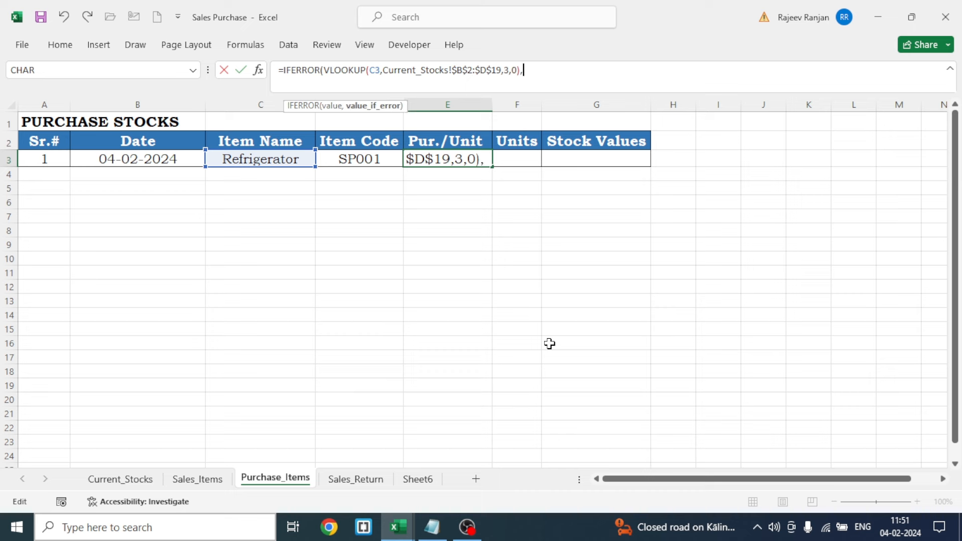
{"action": "type", "text": "0"}
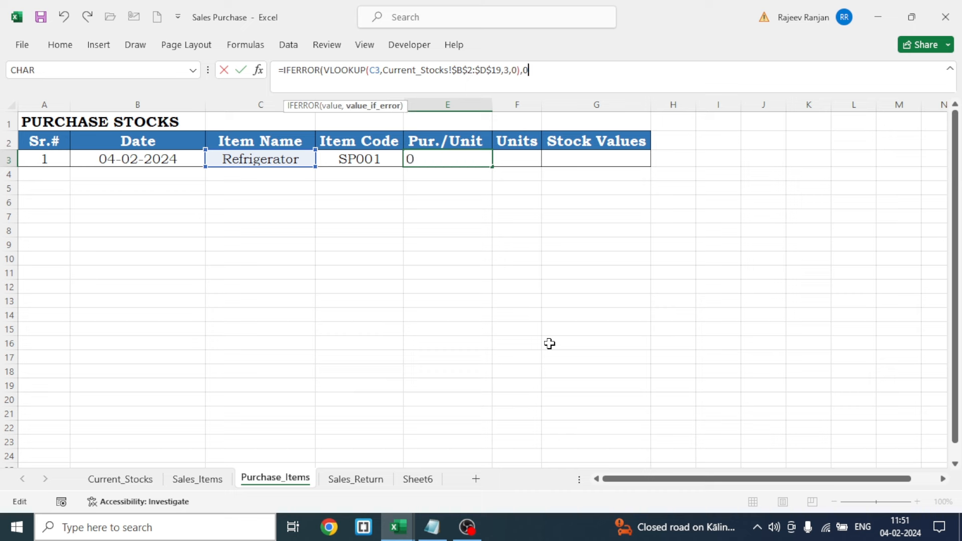
{"action": "type", "text": ")"}
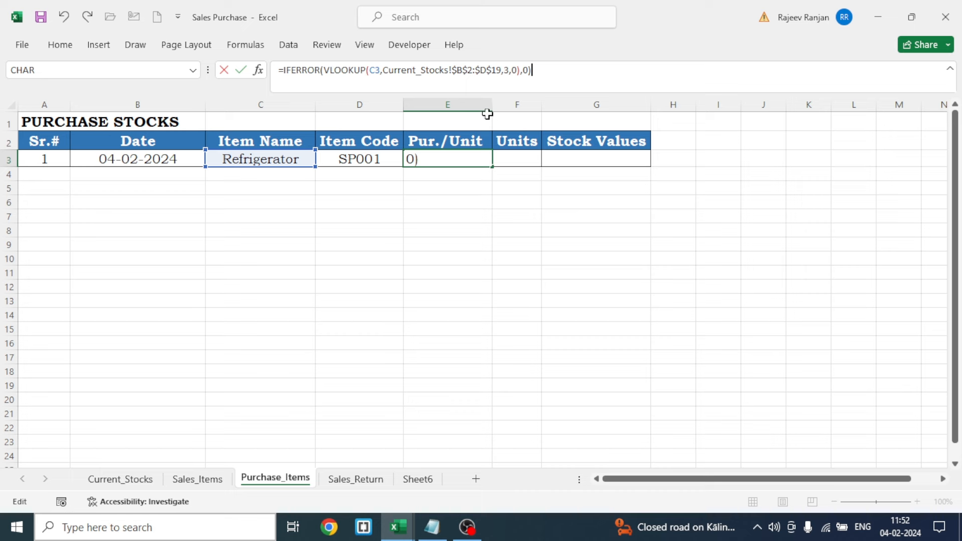
{"action": "key", "text": "Return"}
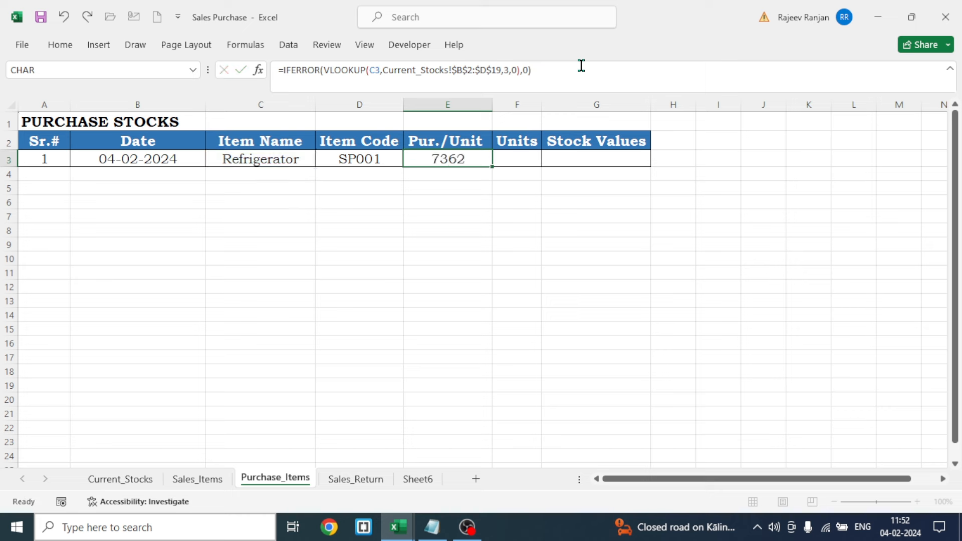
Enter 3 as the Units for the Refrigerator purchase in cell F3.
{"action": "key", "text": "Up"}
{"action": "key", "text": "Right"}
{"action": "type", "text": "3"}
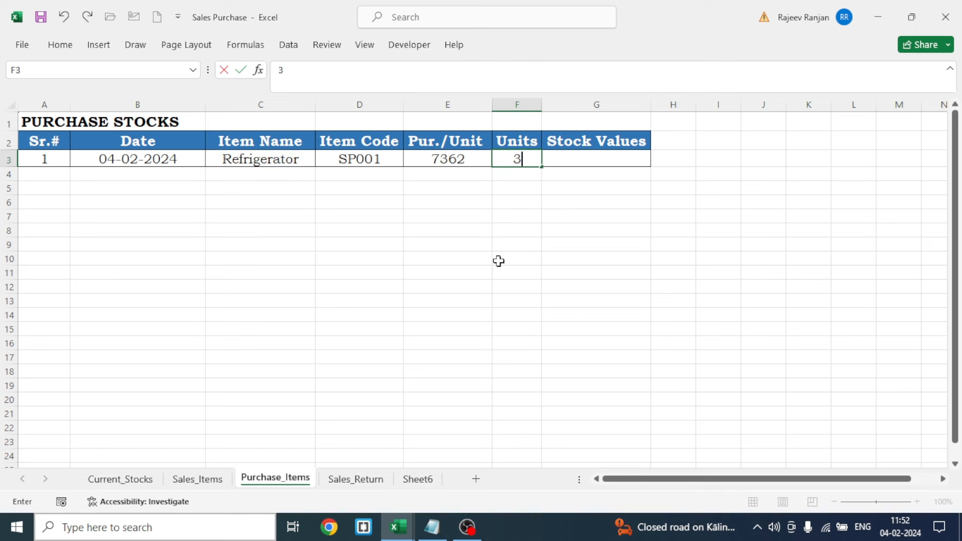
{"action": "left_click", "coordinate": [498, 259]}
Enter the formula =E3*F3 in the Stock Values cell G3 to multiply purchase price by units.
{"action": "left_click", "coordinate": [598, 161]}
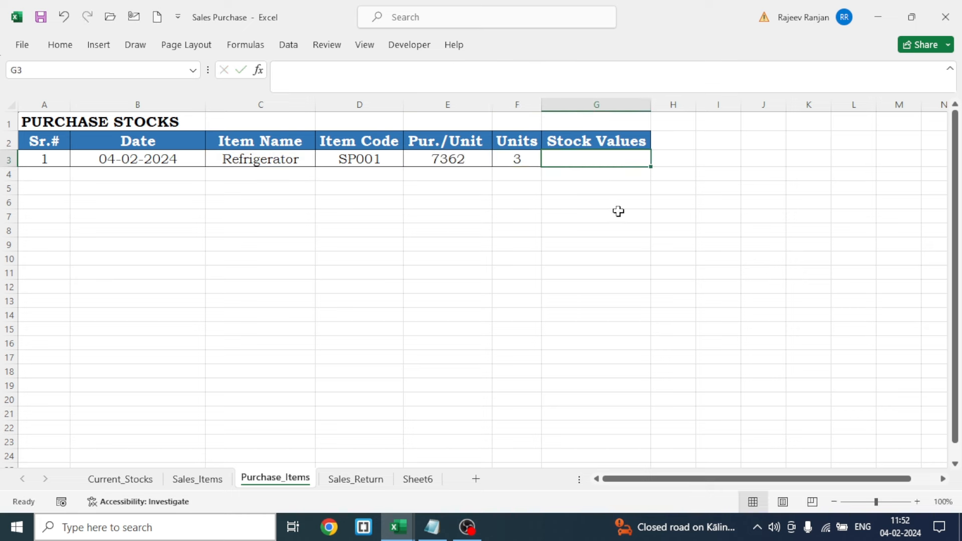
{"action": "type", "text": "="}
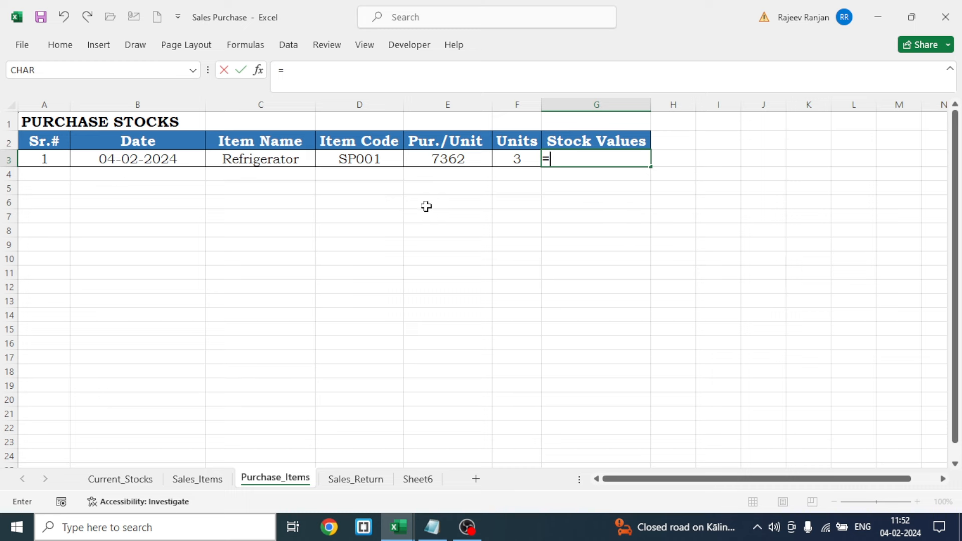
{"action": "left_click", "coordinate": [444, 159]}
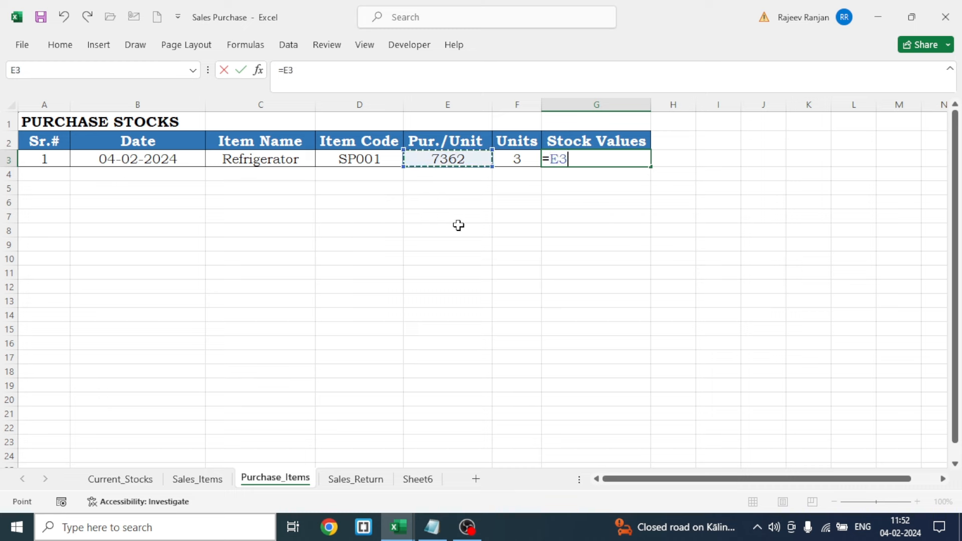
{"action": "type", "text": "*"}
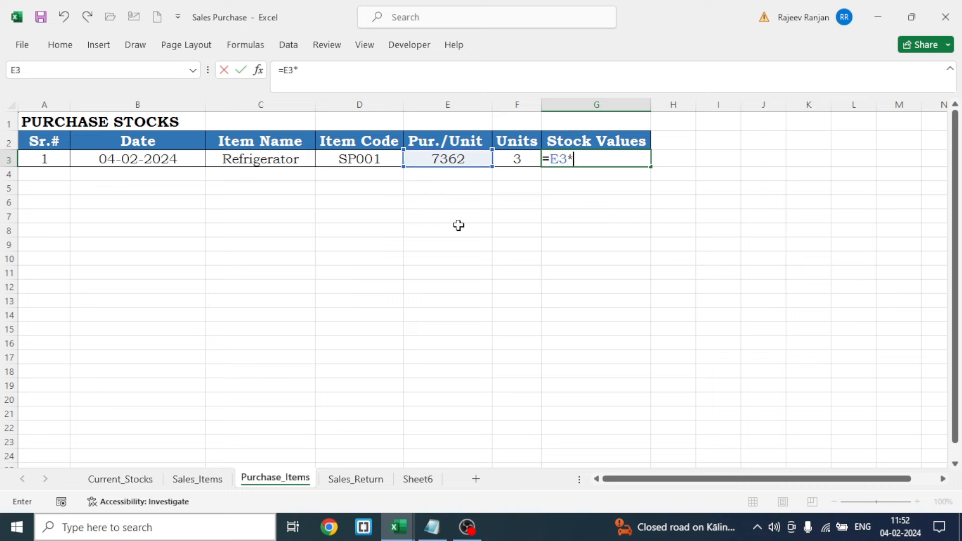
{"action": "left_click", "coordinate": [517, 159]}
{"action": "key", "text": "Return"}
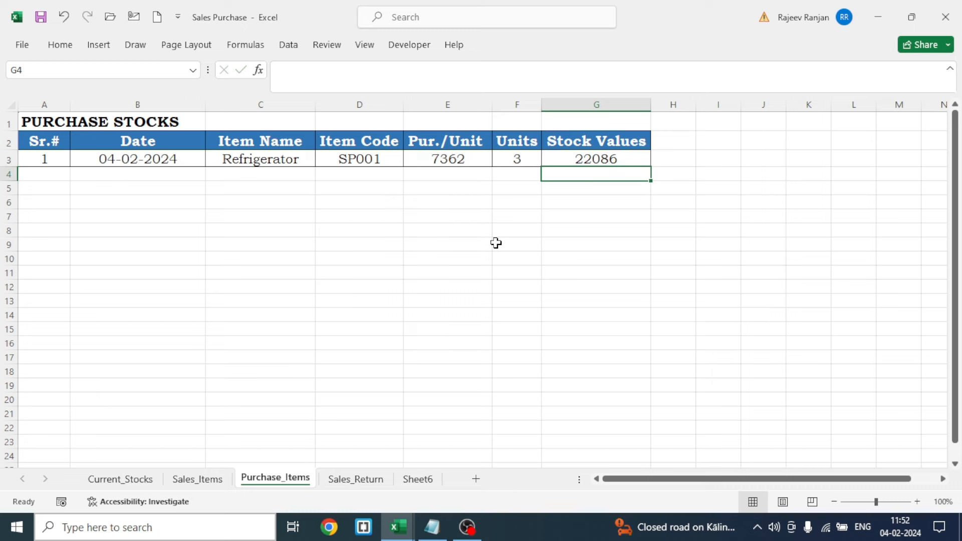
{"action": "left_click", "coordinate": [574, 243]}
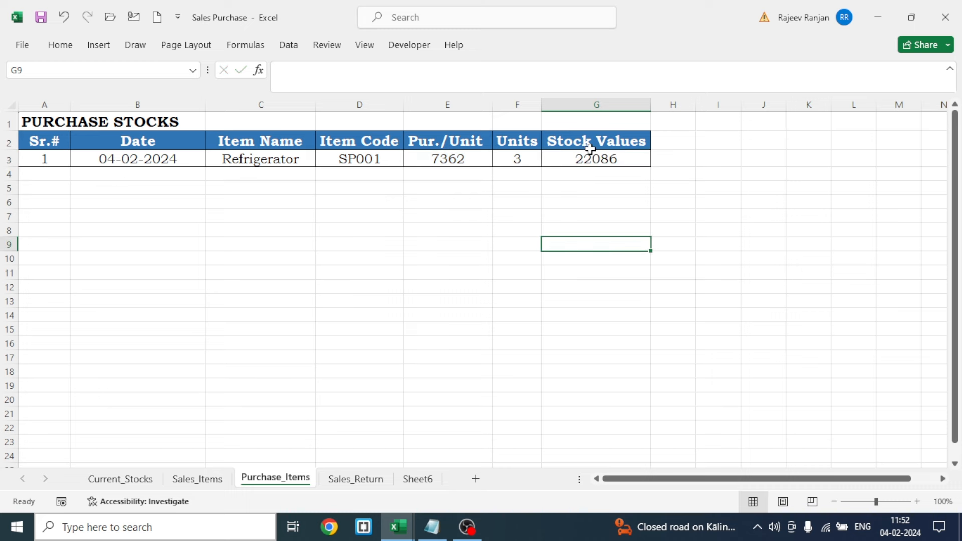
Wrap the Stock Values formula in G3 in IFERROR with 0 as fallback: =IFERROR(E3*F3,0).
{"action": "left_click", "coordinate": [619, 158]}
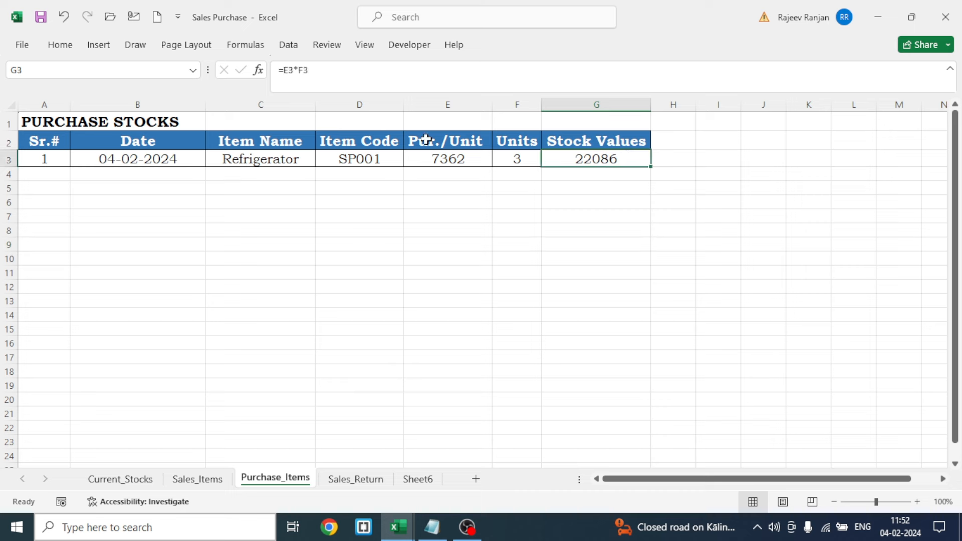
{"action": "left_click", "coordinate": [277, 70]}
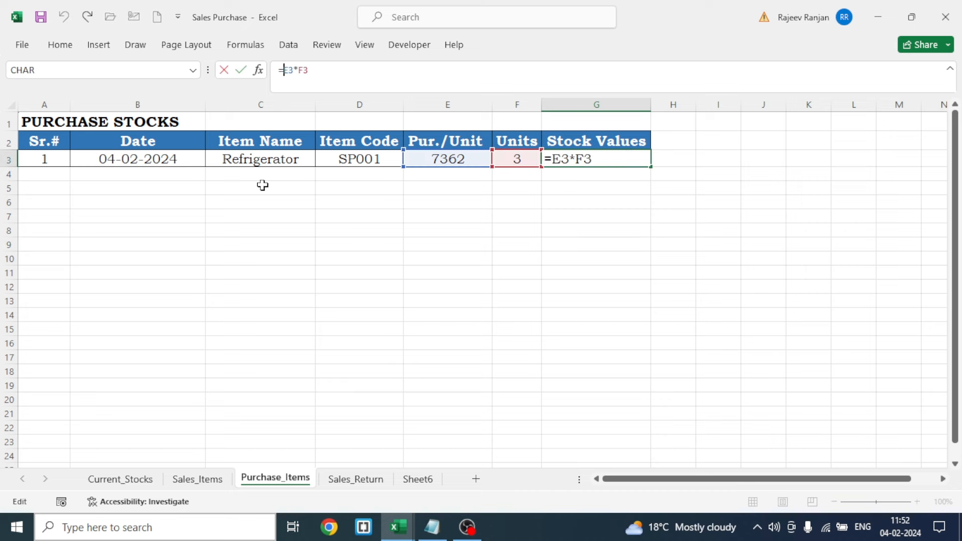
{"action": "type", "text": "IFERROR("}
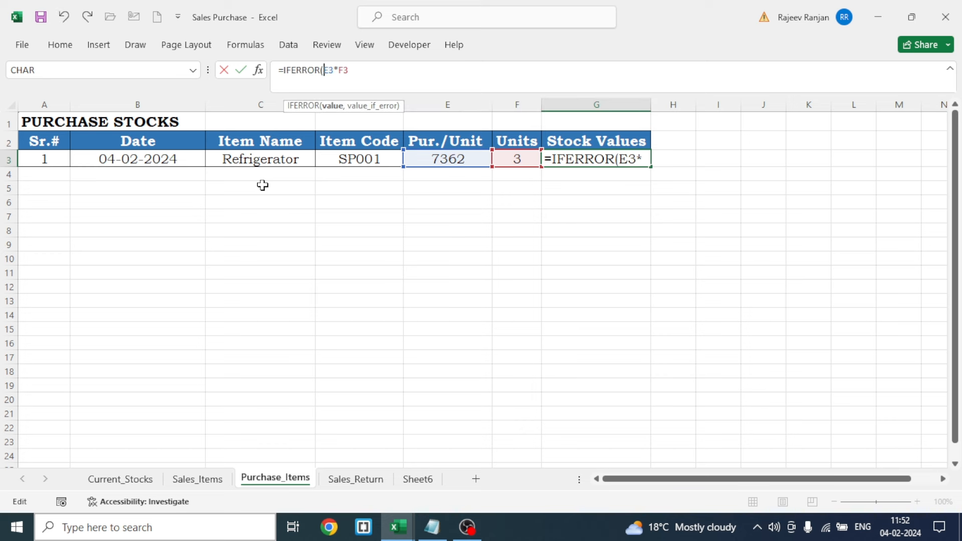
{"action": "left_click", "coordinate": [358, 70]}
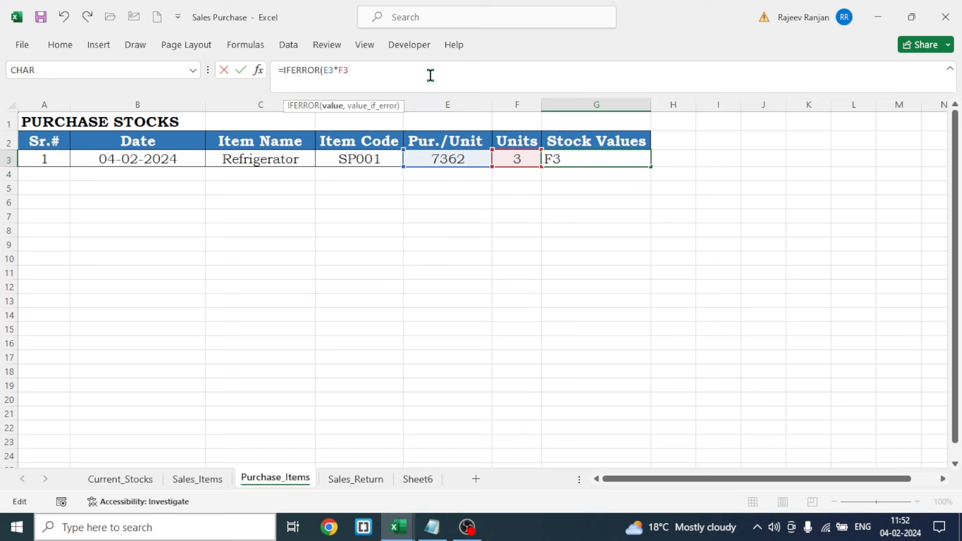
{"action": "type", "text": ",0"}
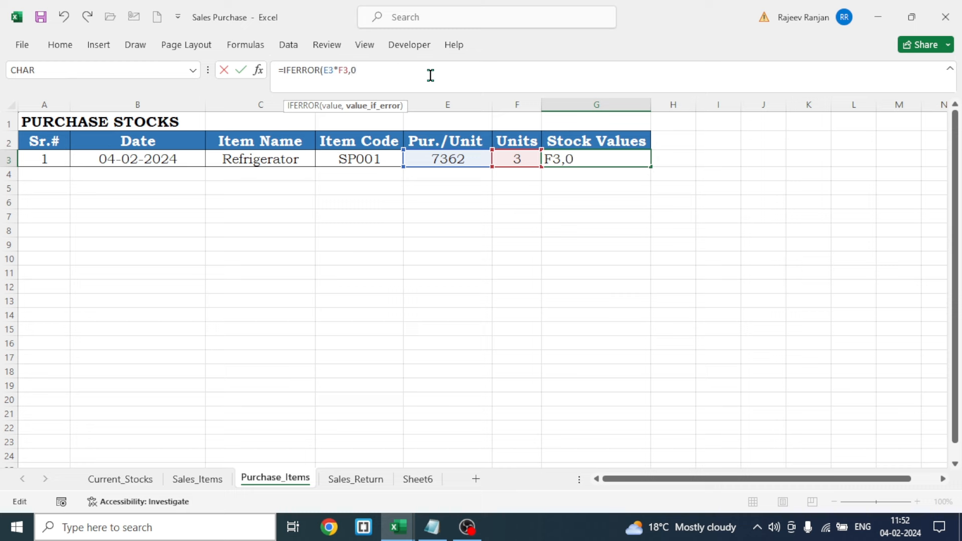
{"action": "type", "text": ")"}
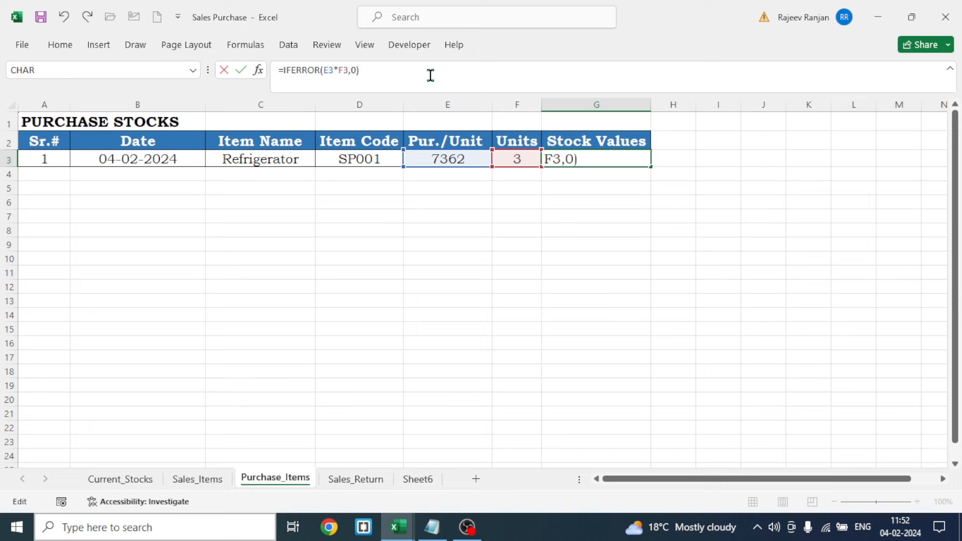
{"action": "key", "text": "Return"}
{"action": "left_click", "coordinate": [535, 231]}
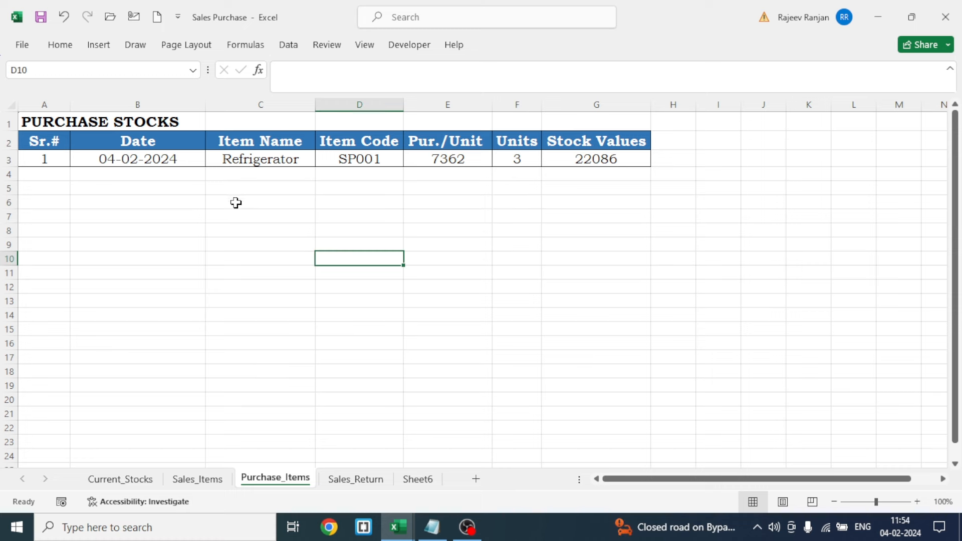
Add a data validation input message to item name cell C3, titled "Purchase Item" with the text "Choose Items For Purchase".
{"action": "left_click", "coordinate": [260, 161]}
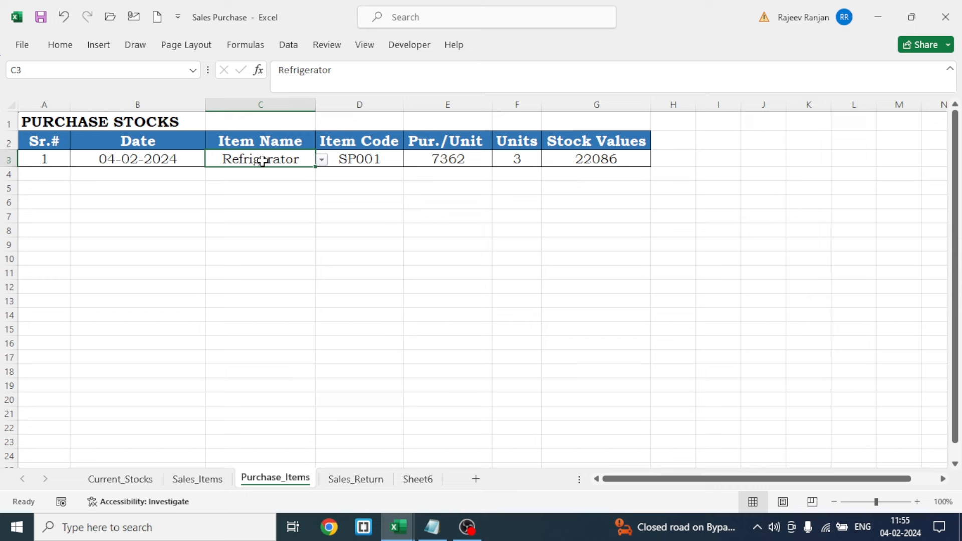
{"action": "left_click", "coordinate": [293, 52]}
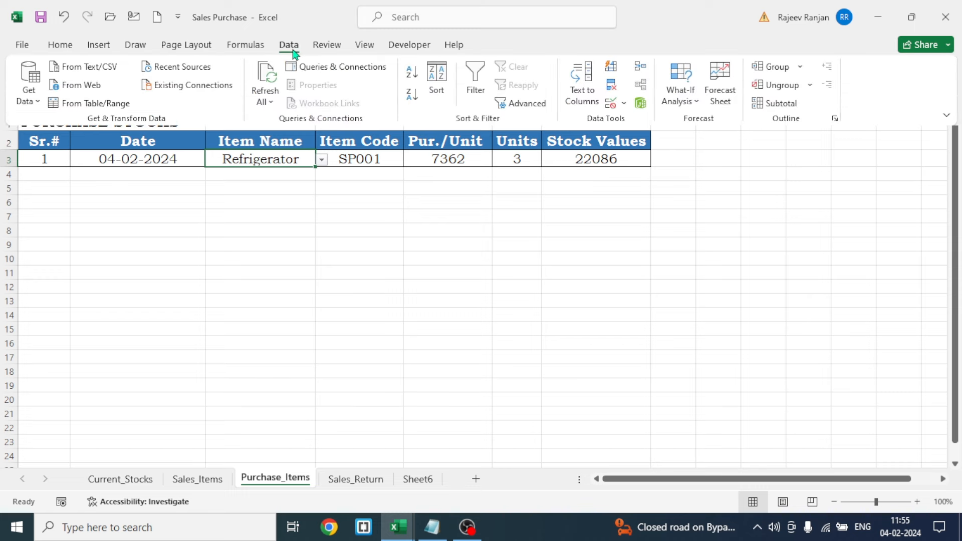
{"action": "left_click", "coordinate": [623, 102]}
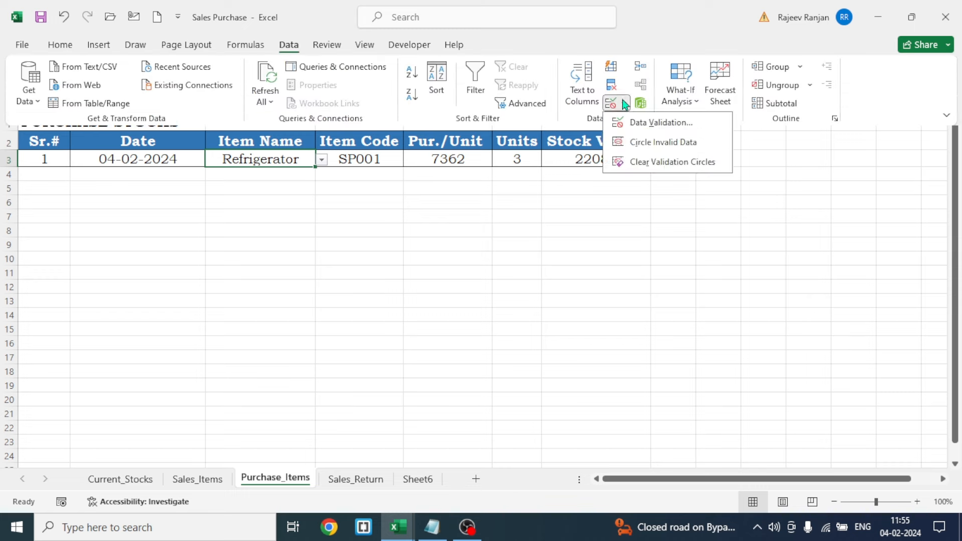
{"action": "left_click", "coordinate": [648, 122]}
{"action": "left_click", "coordinate": [382, 94]}
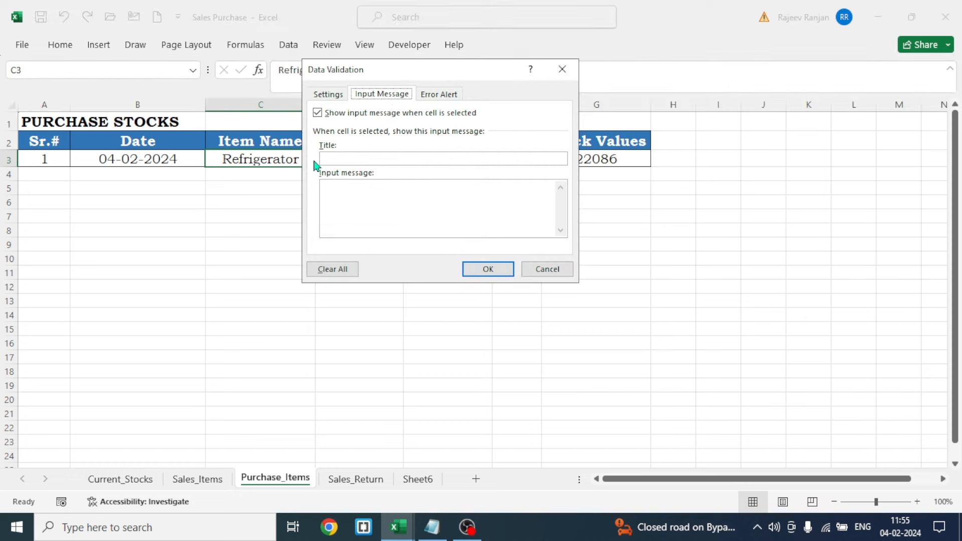
{"action": "left_click", "coordinate": [343, 158]}
{"action": "type", "text": "Purchase Item"}
{"action": "key", "text": "Tab"}
{"action": "type", "text": "Choose Items For Purchase"}
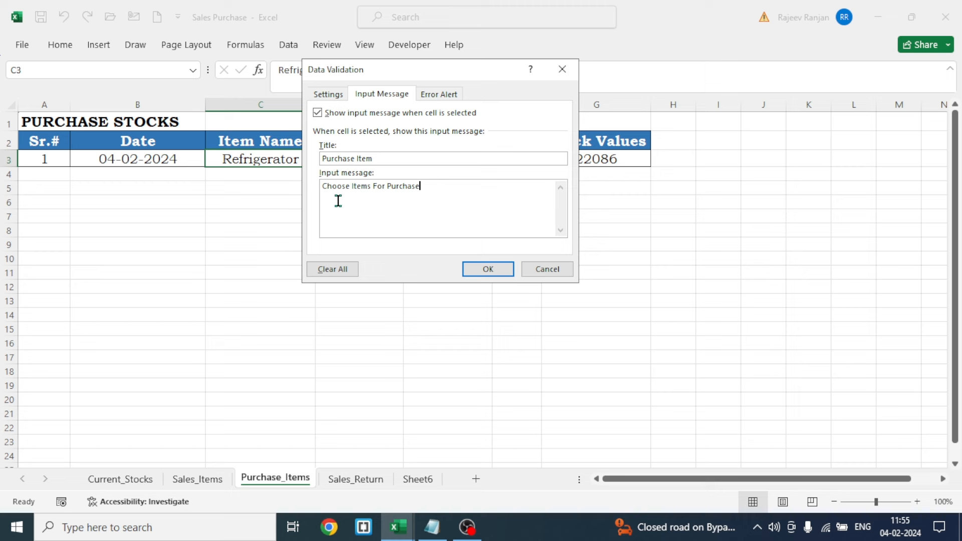
{"action": "left_click", "coordinate": [493, 271]}
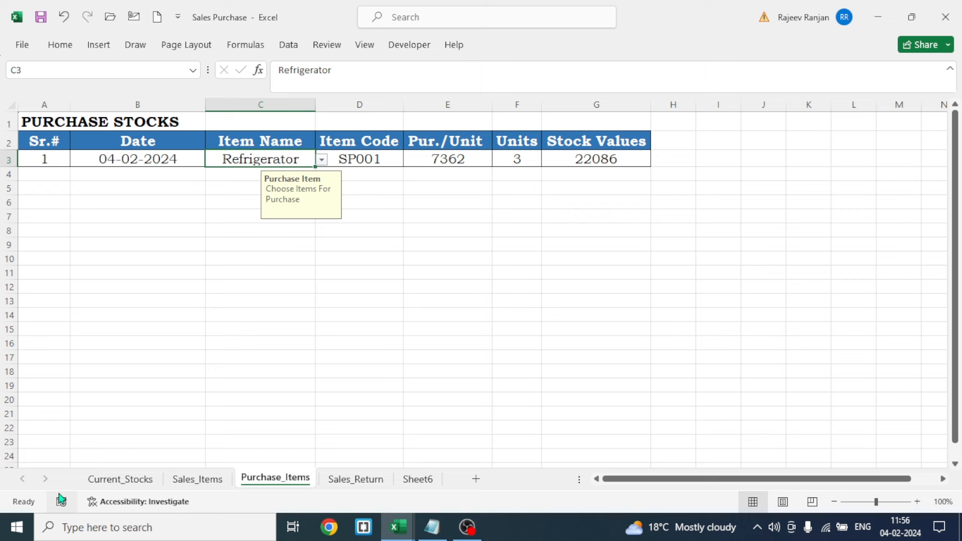
Start recording a macro named purchase, stored in this workbook.
{"action": "left_click", "coordinate": [366, 46]}
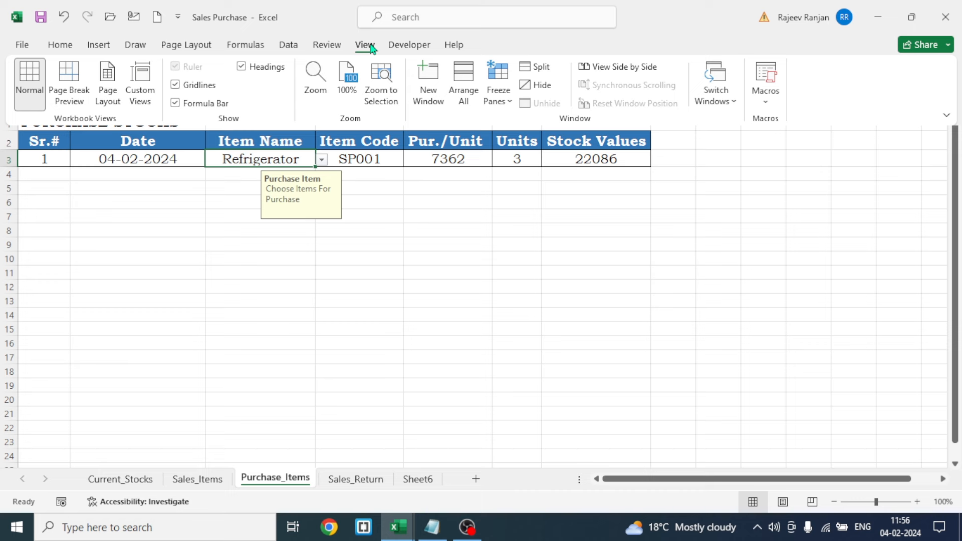
{"action": "left_click", "coordinate": [767, 103]}
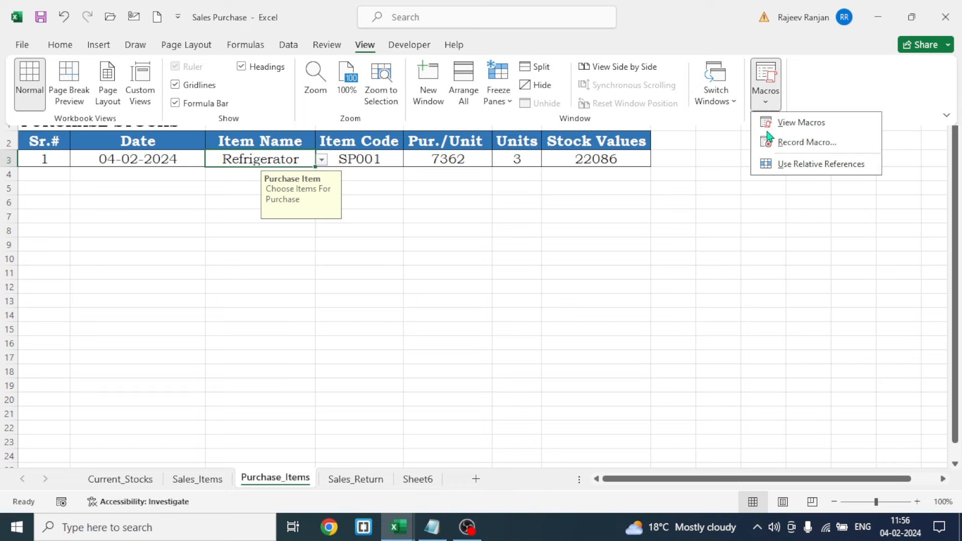
{"action": "left_click", "coordinate": [799, 143]}
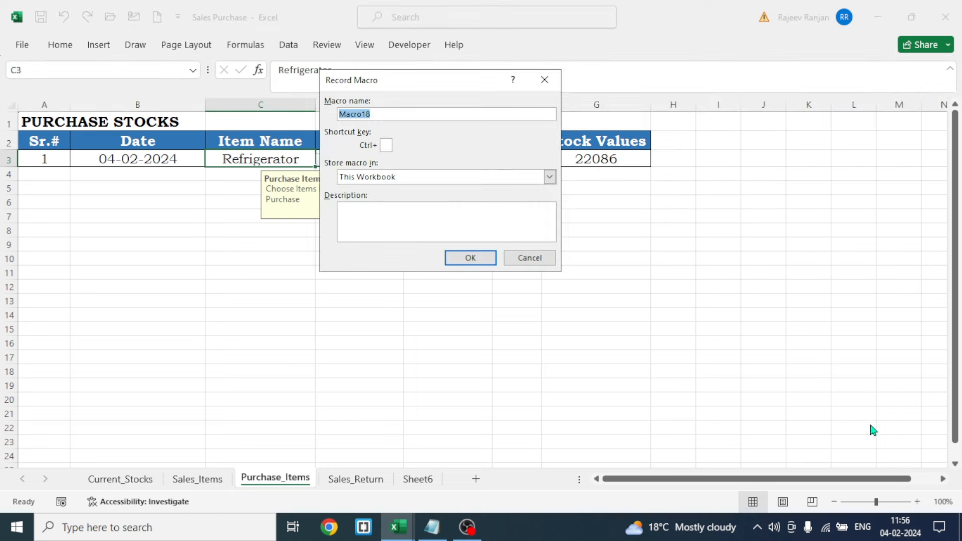
{"action": "type", "text": "purchase"}
{"action": "left_click", "coordinate": [470, 257]}
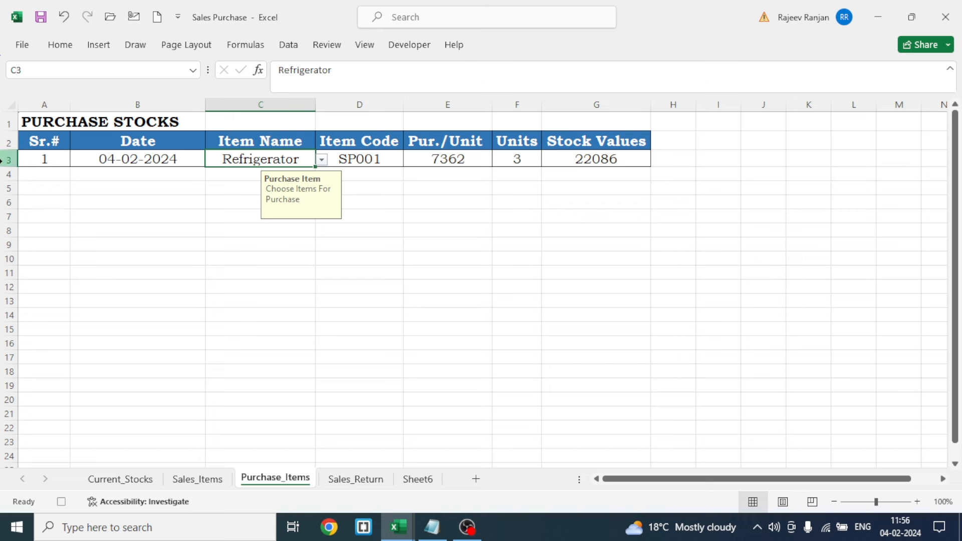
Copy the whole purchase entry row 3 and insert the copied row above it.
{"action": "left_click", "coordinate": [3, 160]}
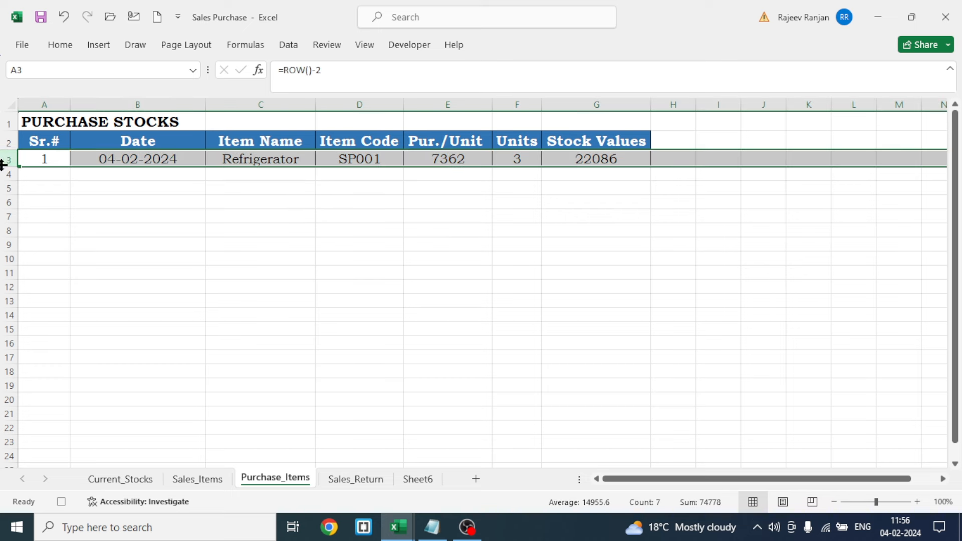
{"action": "key", "text": "ctrl+c"}
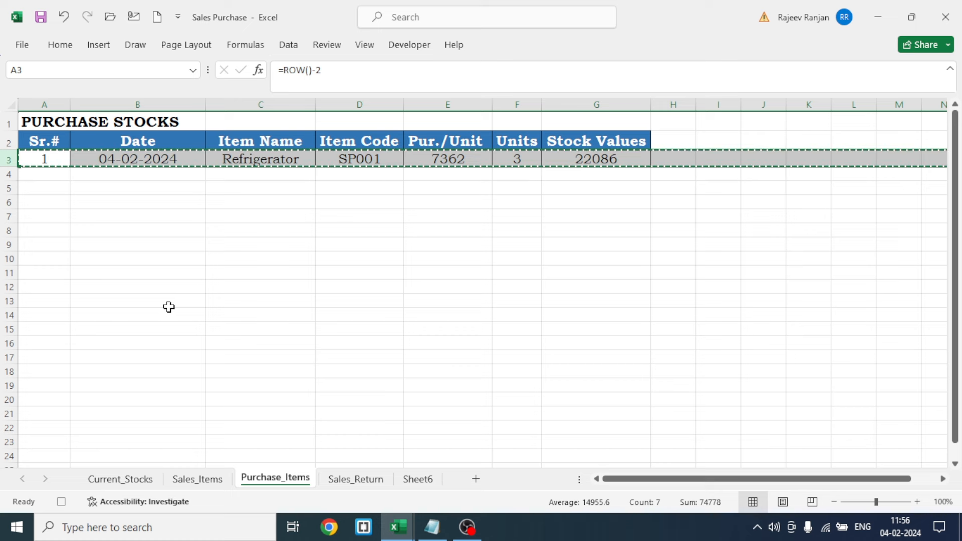
{"action": "left_click", "coordinate": [61, 45]}
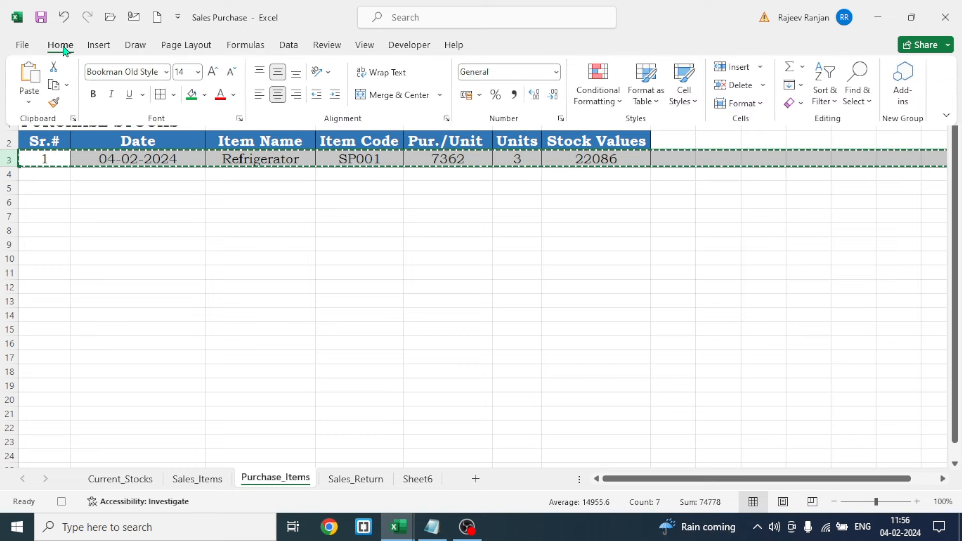
{"action": "left_click", "coordinate": [740, 69]}
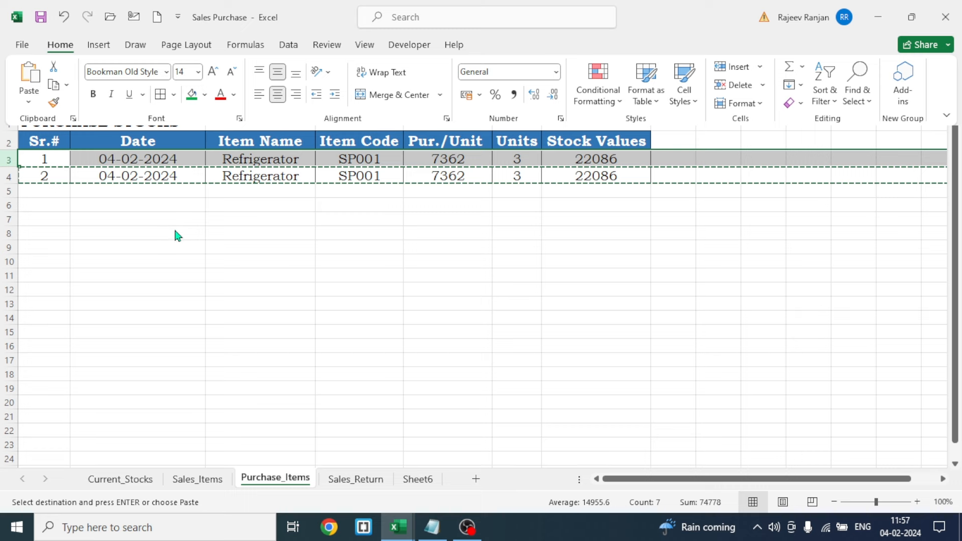
Replace the date formula in B4 of the older purchase entry with its static value using Paste Special Values.
{"action": "key", "text": "ctrl+F1"}
{"action": "left_click", "coordinate": [186, 233]}
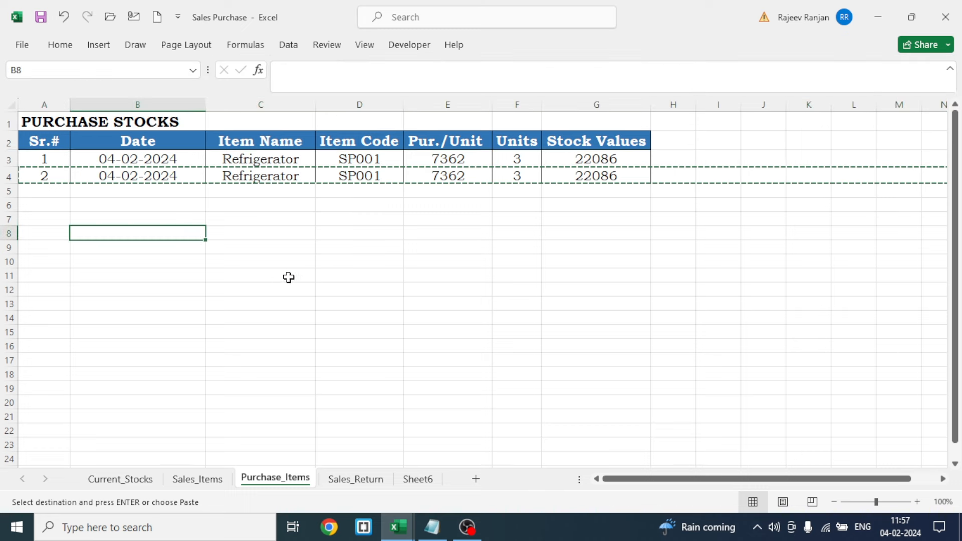
{"action": "key", "text": "Escape"}
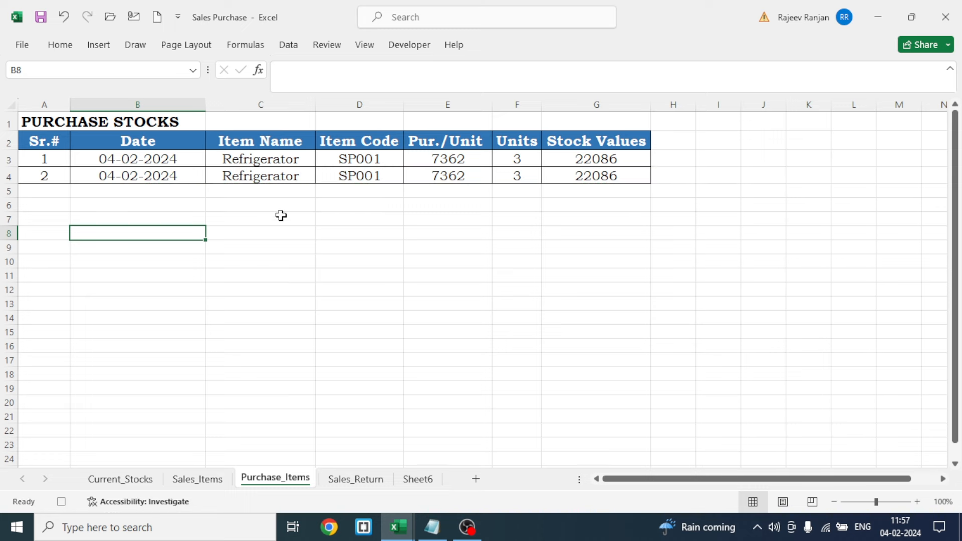
{"action": "left_click", "coordinate": [154, 176]}
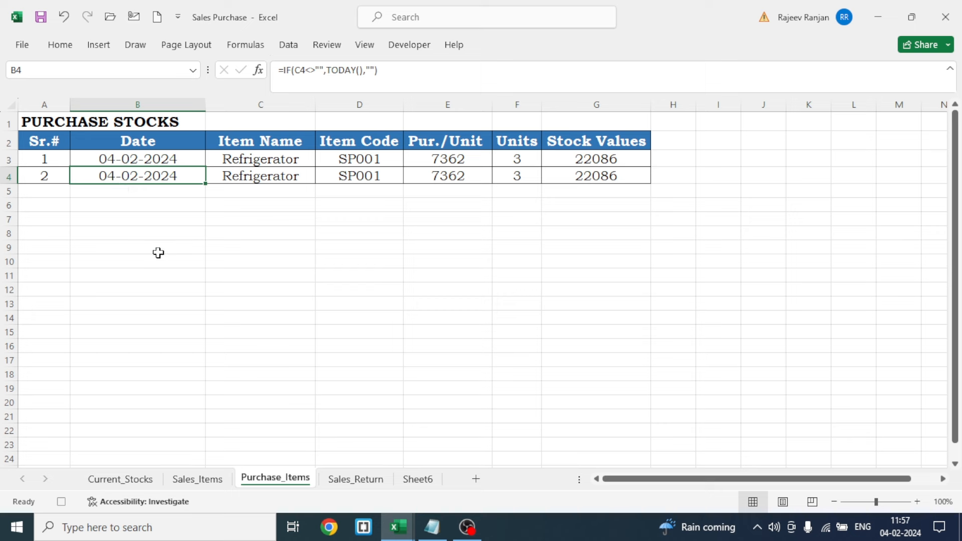
{"action": "key", "text": "ctrl+c"}
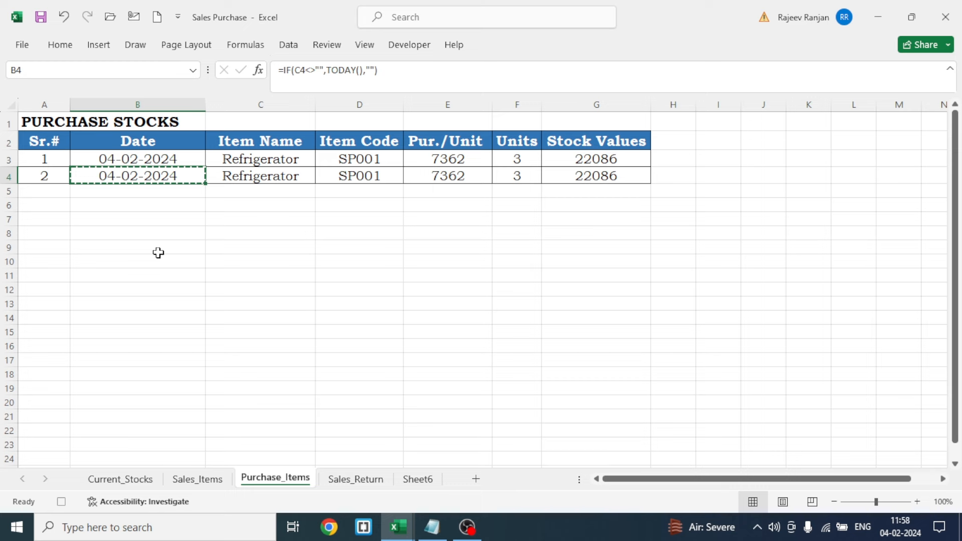
{"action": "key", "text": "ctrl+alt+v"}
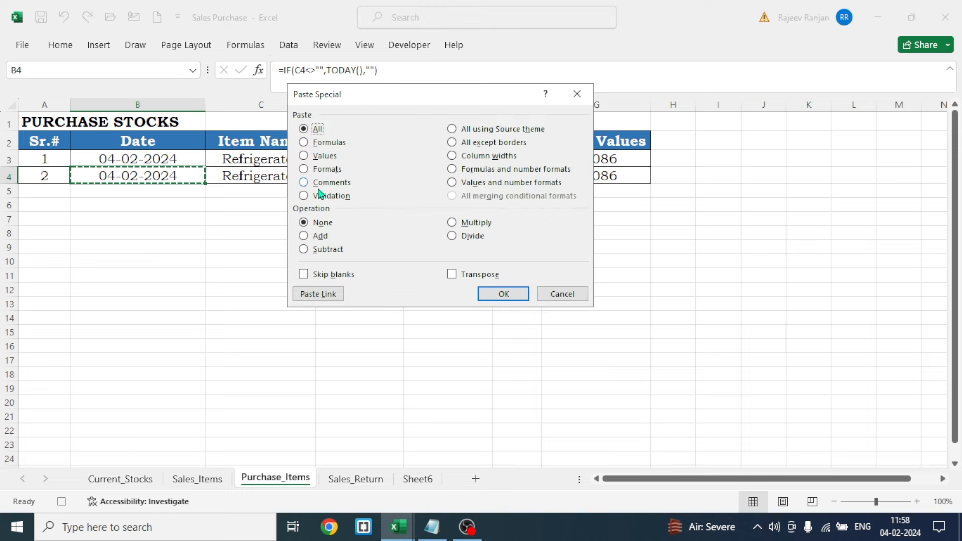
{"action": "left_click", "coordinate": [304, 156]}
{"action": "left_click", "coordinate": [492, 296]}
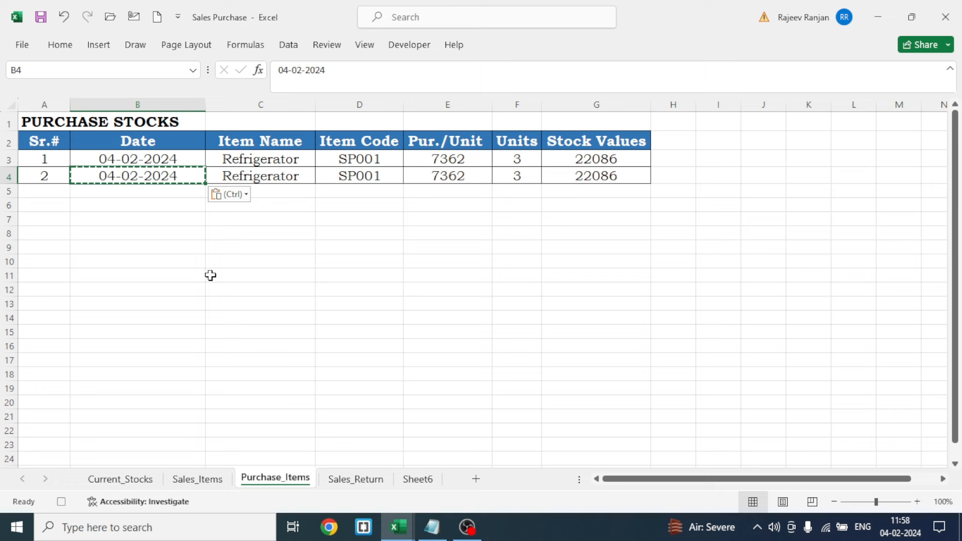
{"action": "key", "text": "Escape"}
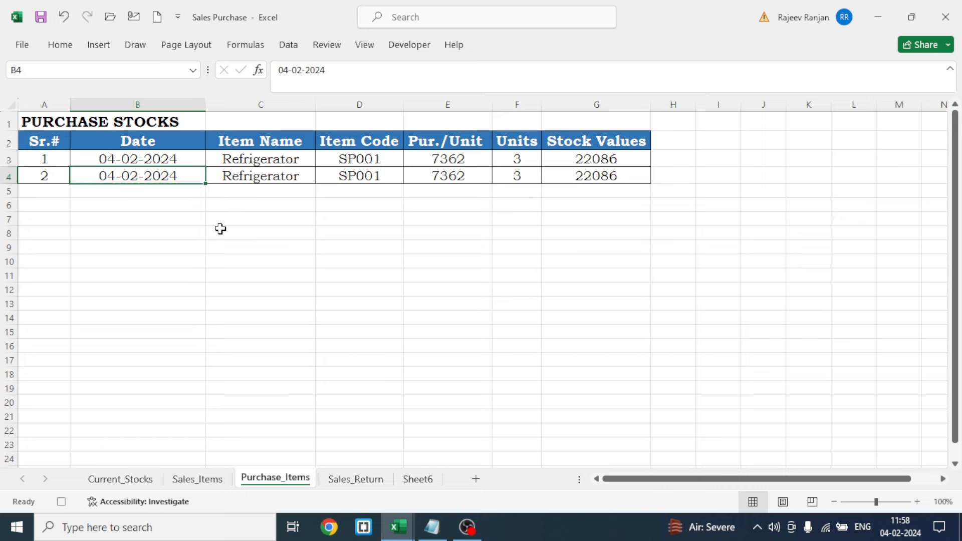
Clear the item name in C3 and the units in F3 of the new entry row, finishing with C3 selected.
{"action": "left_click", "coordinate": [258, 156]}
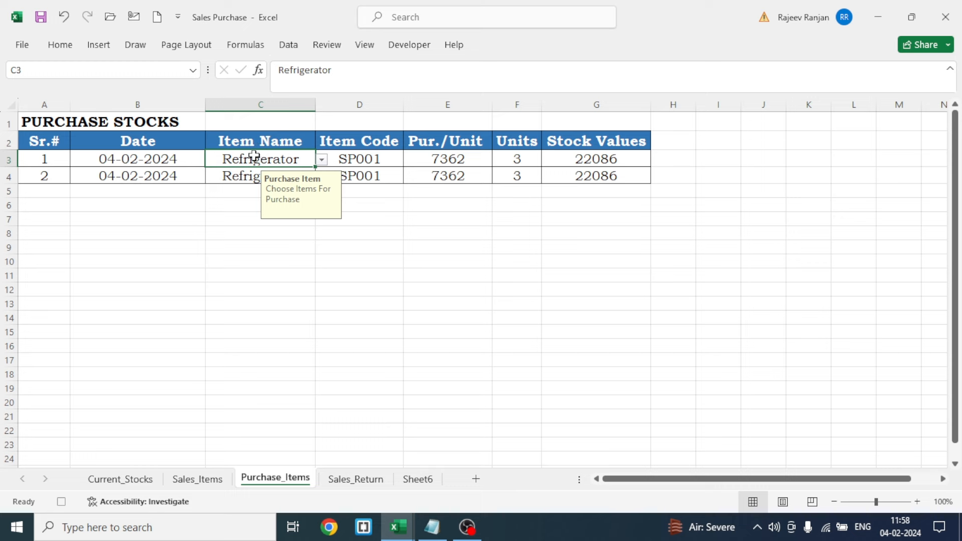
{"action": "key", "text": "Delete"}
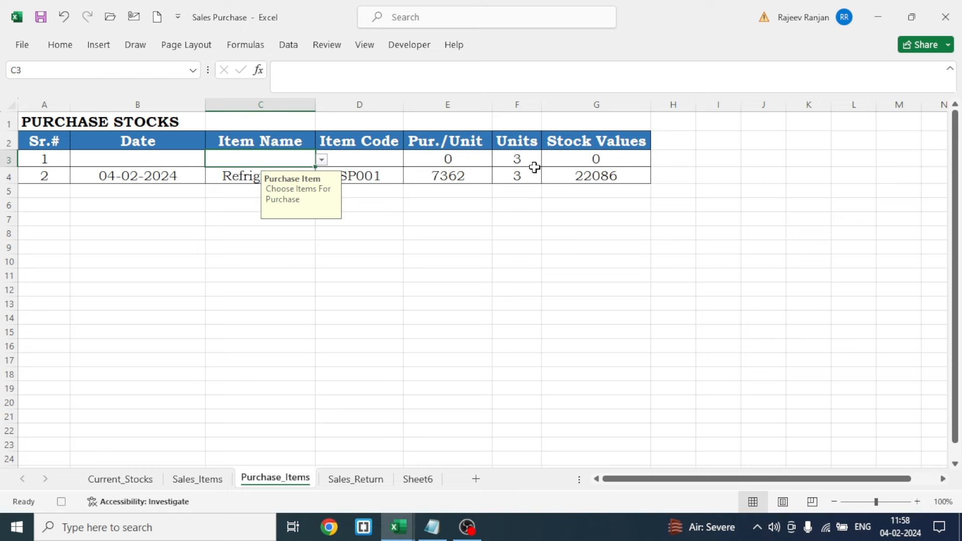
{"action": "left_click", "coordinate": [513, 157]}
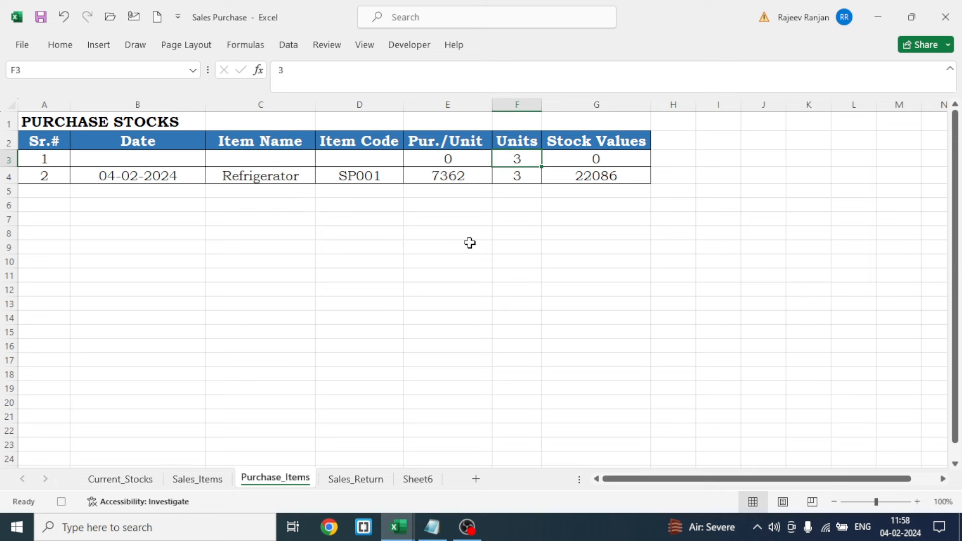
{"action": "key", "text": "Delete"}
{"action": "left_click", "coordinate": [256, 160]}
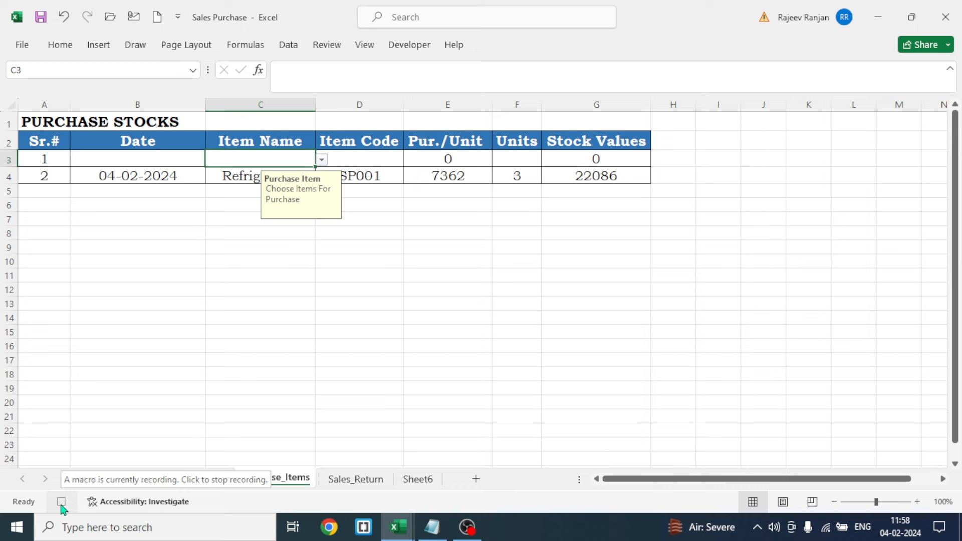
Stop recording the purchase macro.
{"action": "left_click", "coordinate": [365, 46]}
{"action": "left_click", "coordinate": [765, 85]}
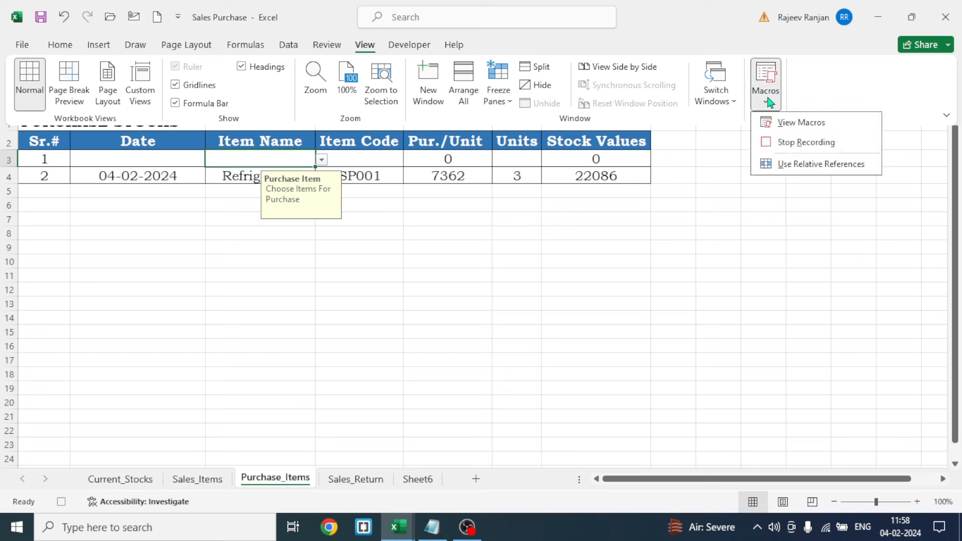
{"action": "left_click", "coordinate": [805, 143]}
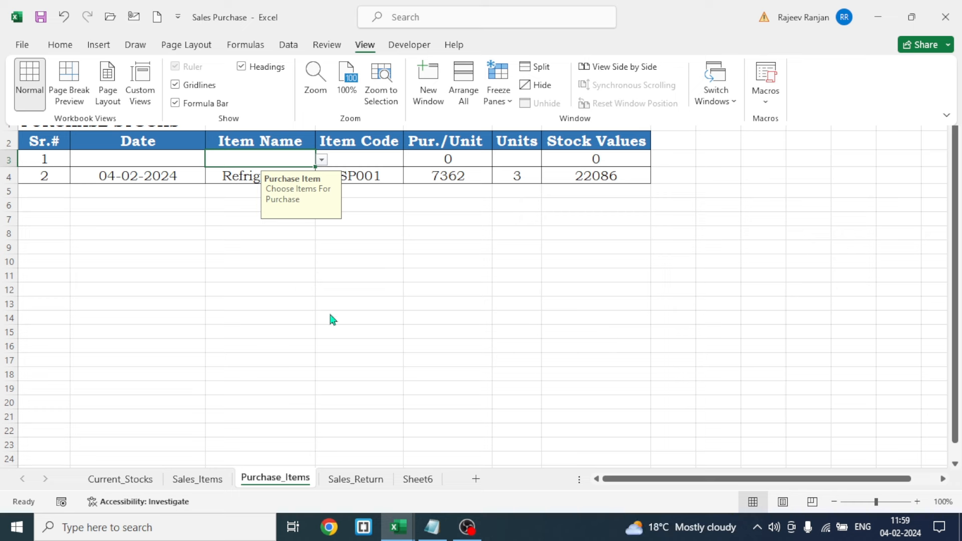
{"action": "left_click", "coordinate": [306, 309]}
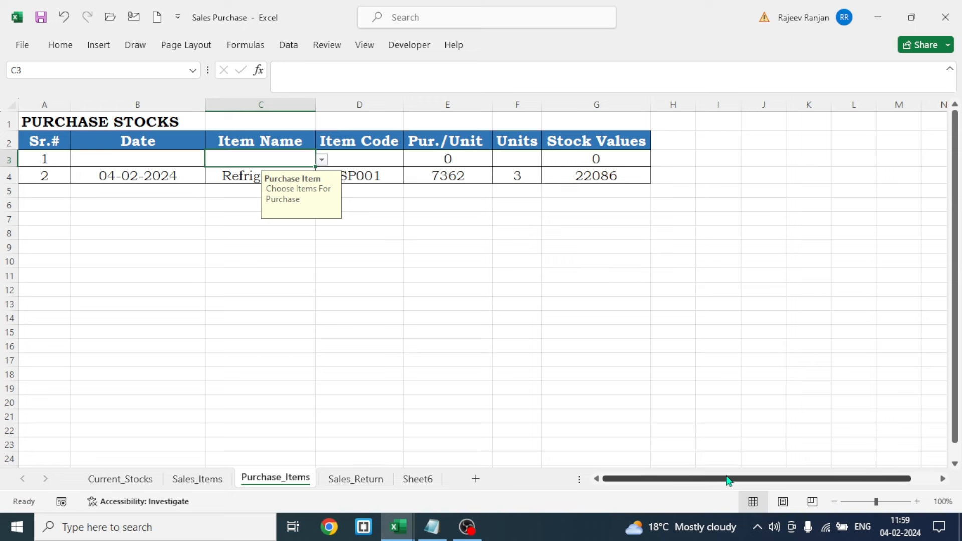
Enter the label NEW in cell Q2, away from the purchase table.
{"action": "left_click_drag", "start_coordinate": [728, 478], "coordinate": [750, 476]}
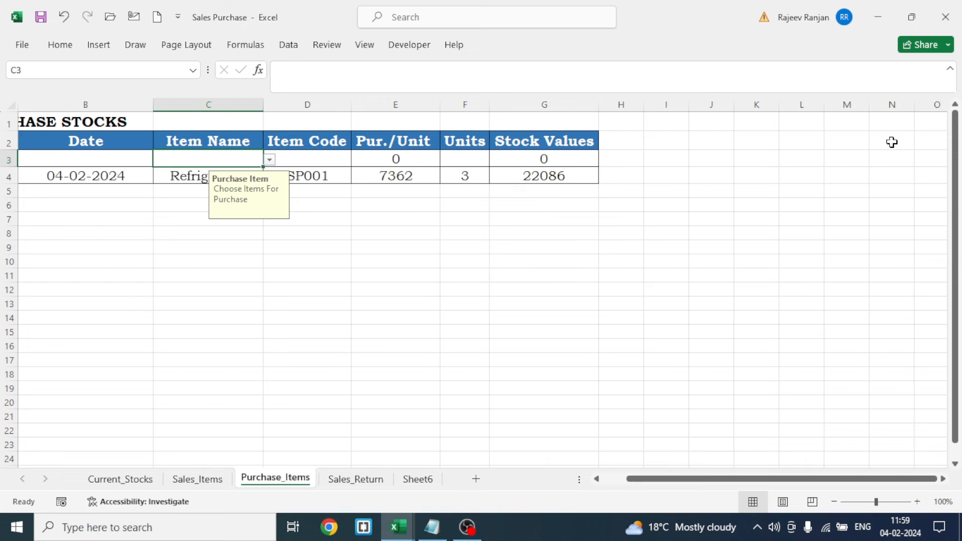
{"action": "left_click", "coordinate": [906, 136]}
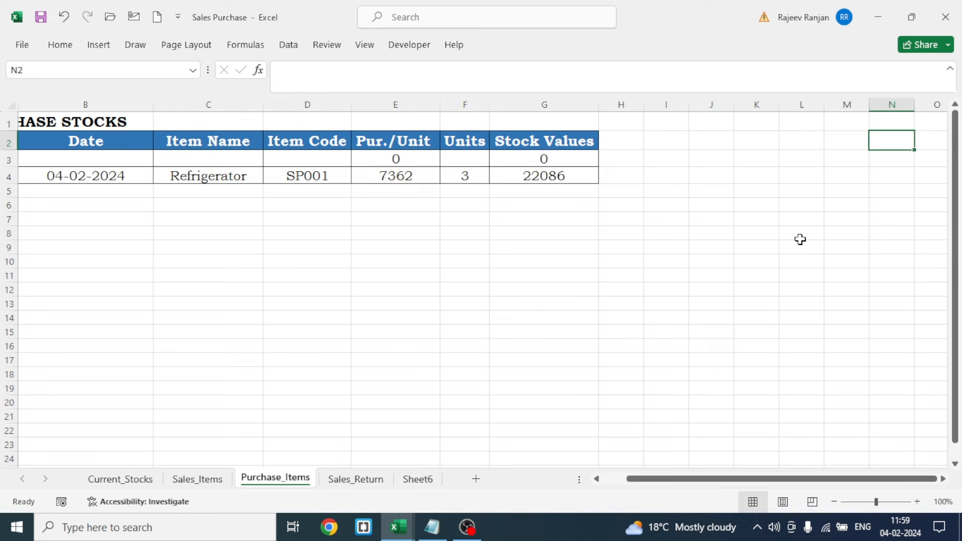
{"action": "key", "text": "Right"}
{"action": "key", "text": "Right"}
{"action": "key", "text": "Right"}
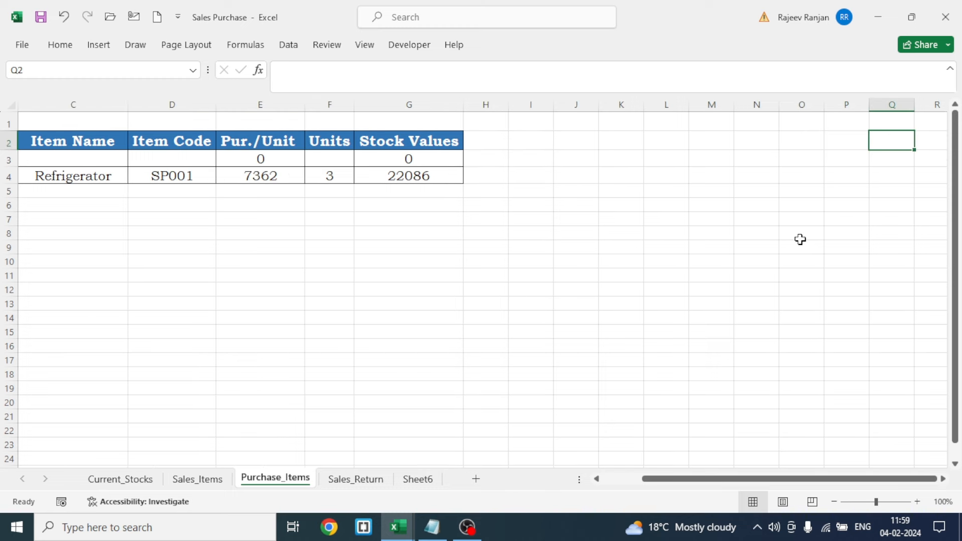
{"action": "type", "text": "new"}
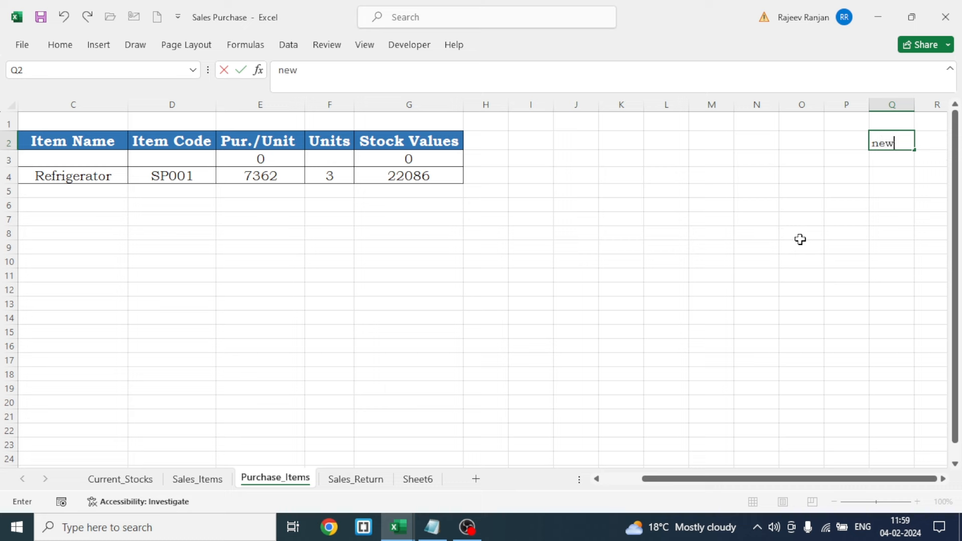
{"action": "key", "text": "BackSpace"}
{"action": "key", "text": "BackSpace"}
{"action": "key", "text": "BackSpace"}
{"action": "type", "text": "NEW"}
{"action": "left_click", "coordinate": [847, 235]}
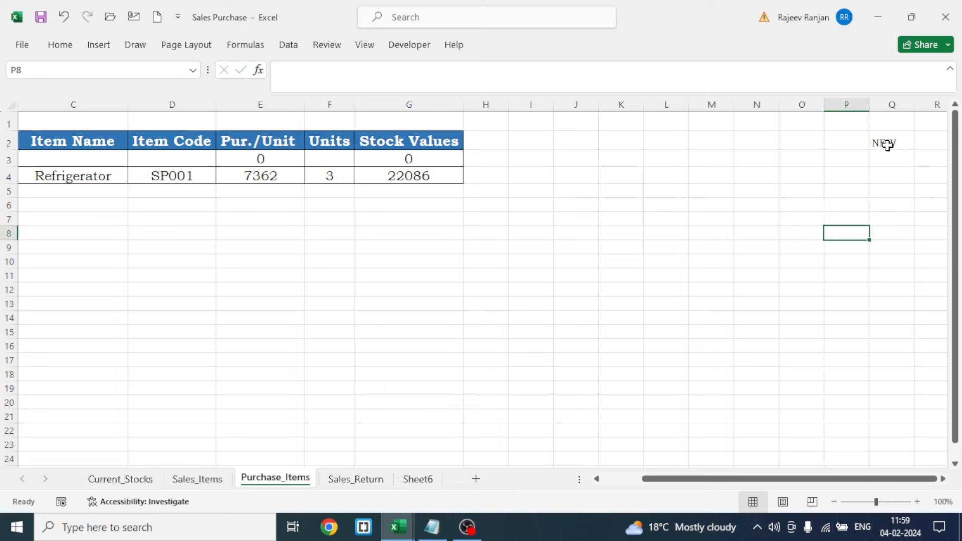
Format the NEW label in Q2 as bold with a green fill, centered horizontally and vertically.
{"action": "left_click", "coordinate": [885, 144]}
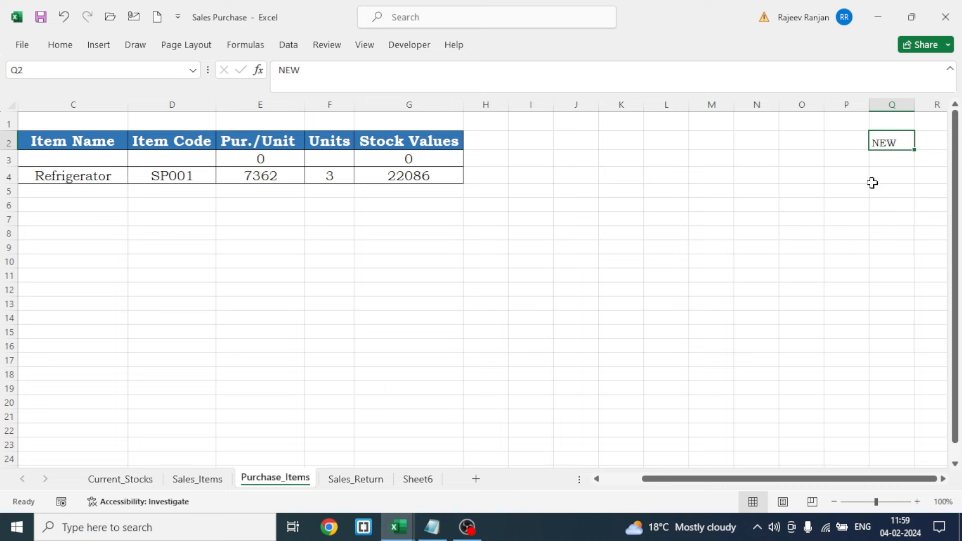
{"action": "left_click", "coordinate": [60, 46]}
{"action": "left_click", "coordinate": [93, 95]}
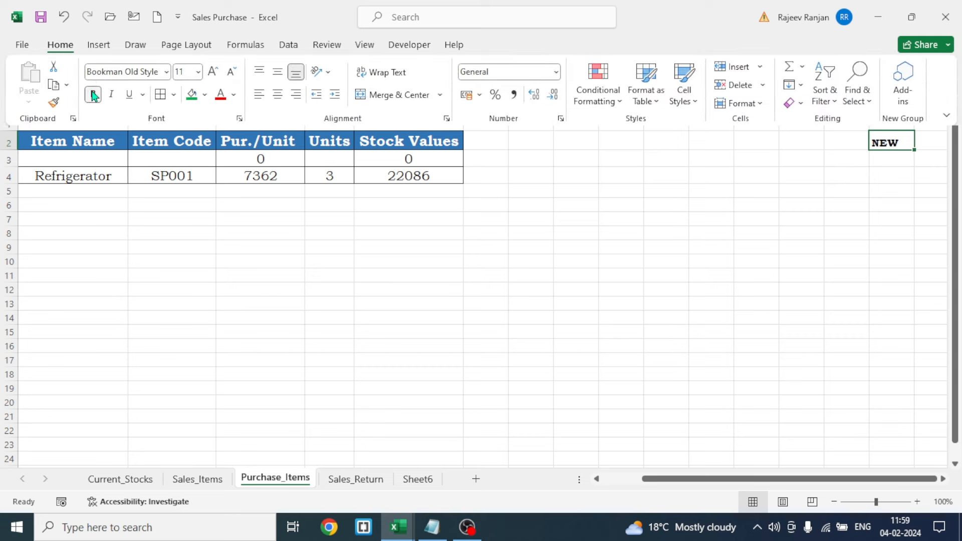
{"action": "left_click", "coordinate": [191, 94]}
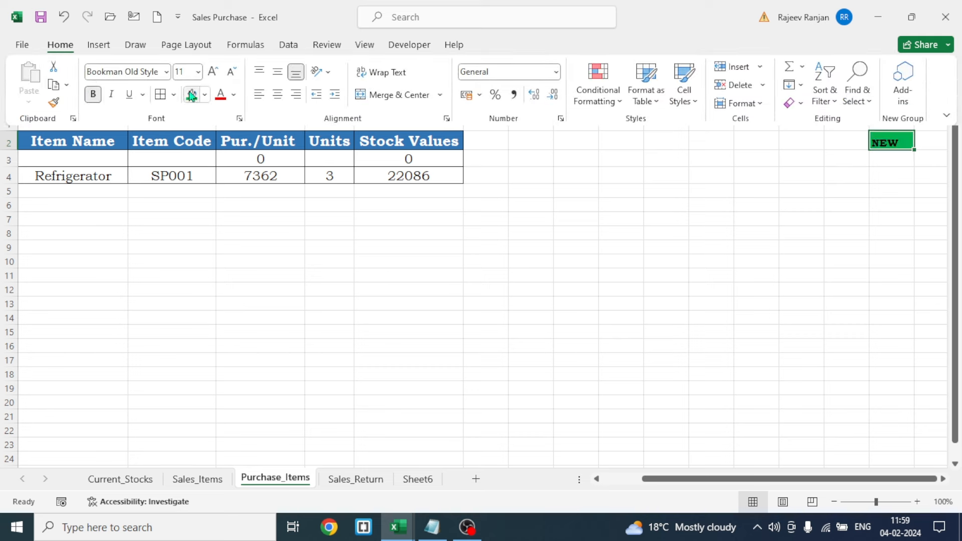
{"action": "left_click", "coordinate": [277, 94]}
{"action": "left_click", "coordinate": [277, 71]}
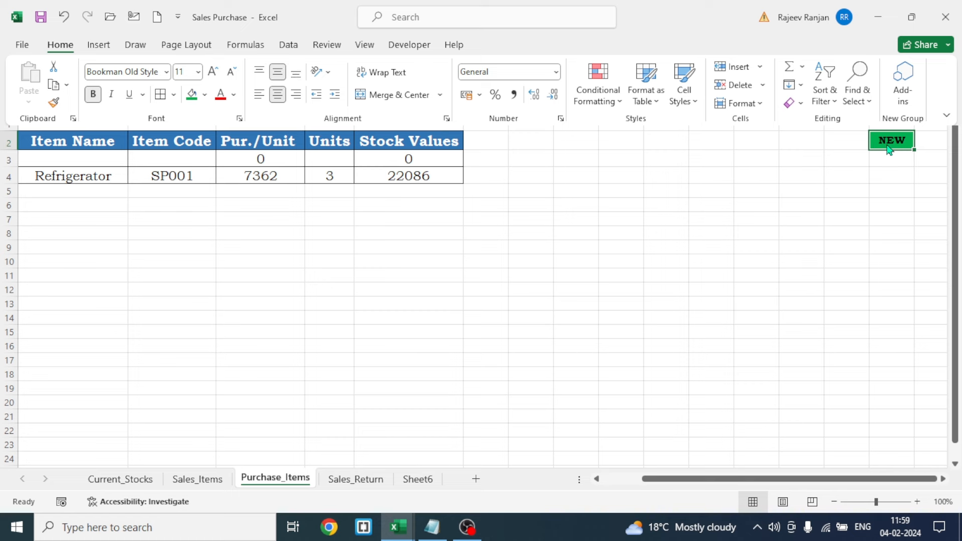
Copy the NEW cell Q2 and paste it as a linked picture at H2, beside the Stock Values header.
{"action": "key", "text": "ctrl+c"}
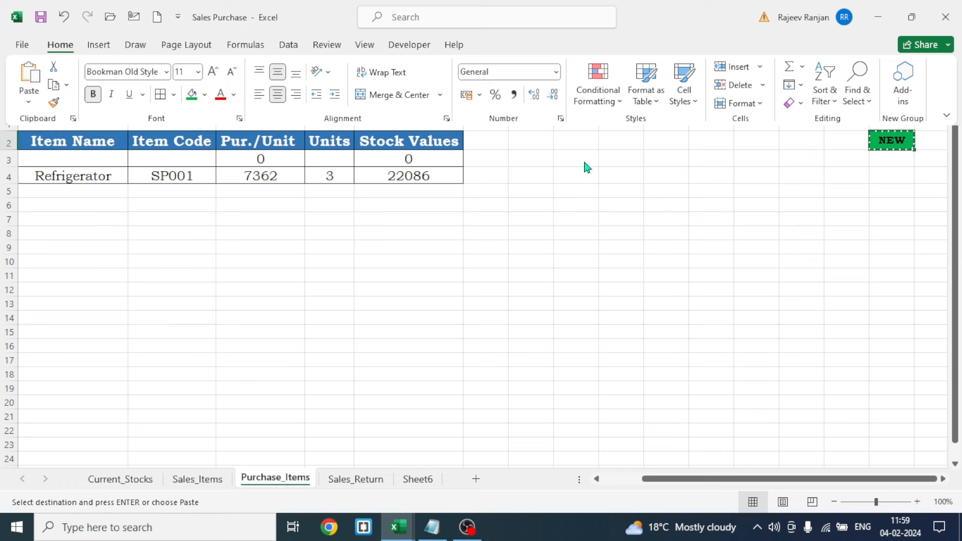
{"action": "left_click", "coordinate": [476, 139]}
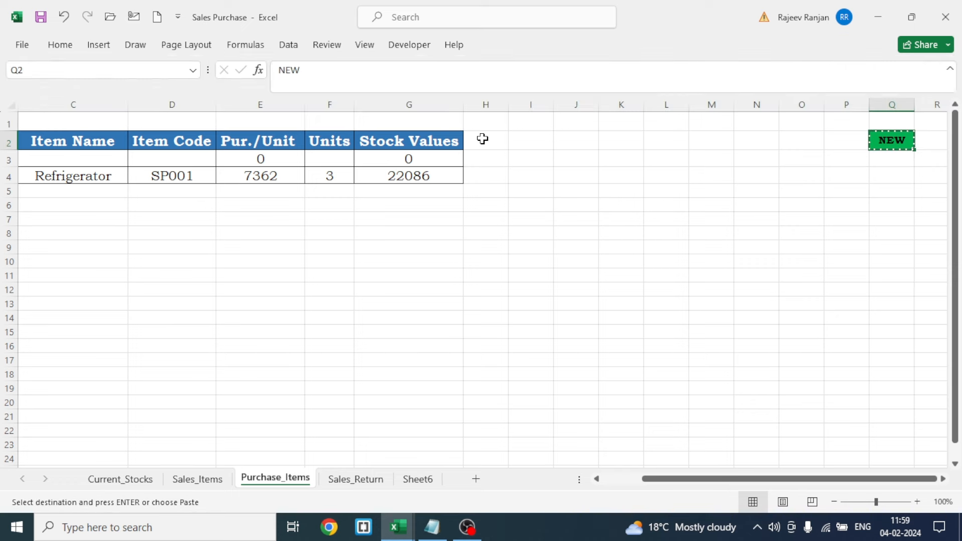
{"action": "left_click", "coordinate": [483, 140]}
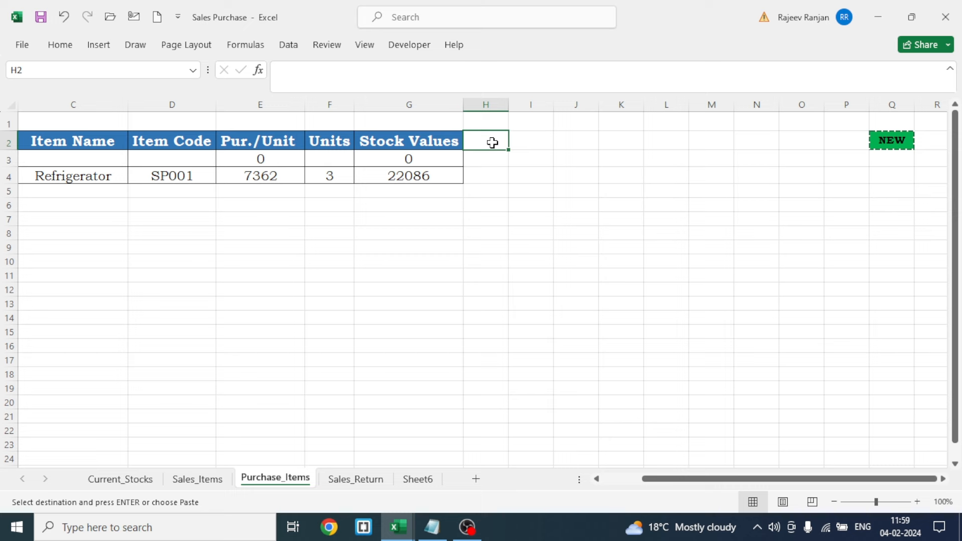
{"action": "left_click", "coordinate": [60, 46]}
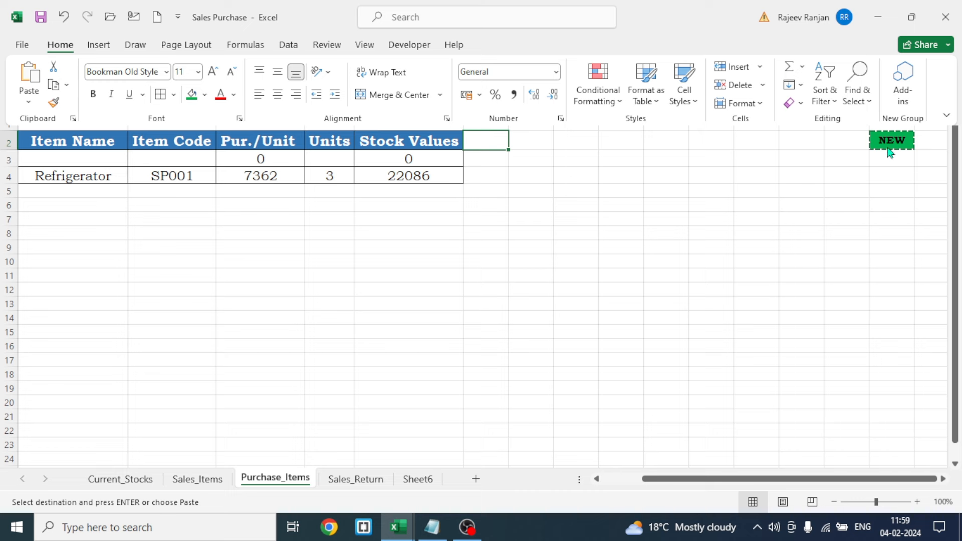
{"action": "left_click", "coordinate": [28, 100]}
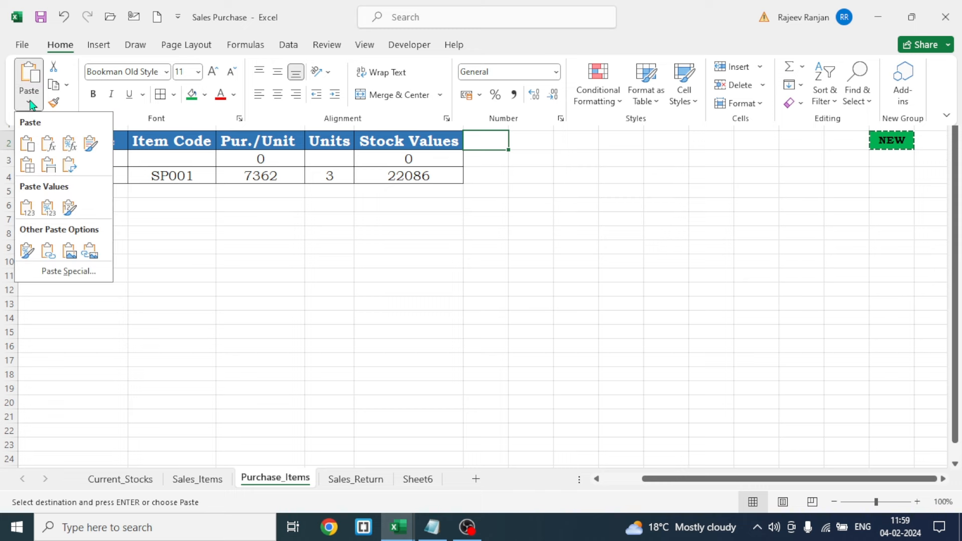
{"action": "left_click", "coordinate": [91, 257]}
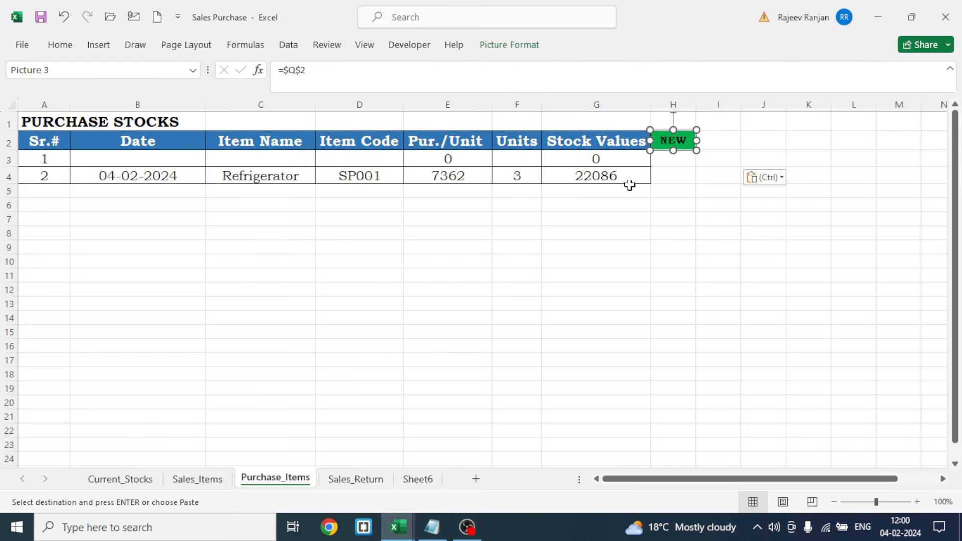
Assign the purchase macro to the NEW picture at H2 and deselect the picture.
{"action": "right_click", "coordinate": [687, 149]}
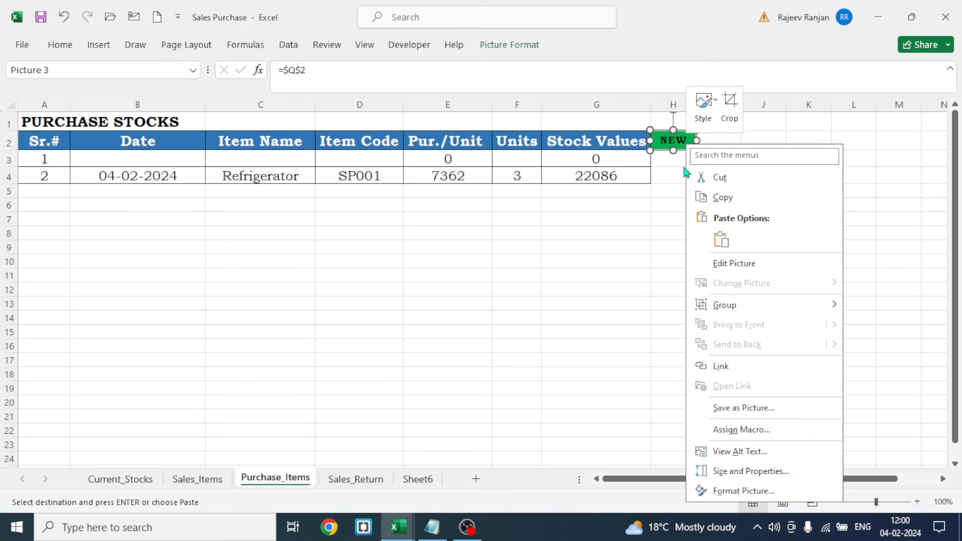
{"action": "left_click", "coordinate": [740, 433]}
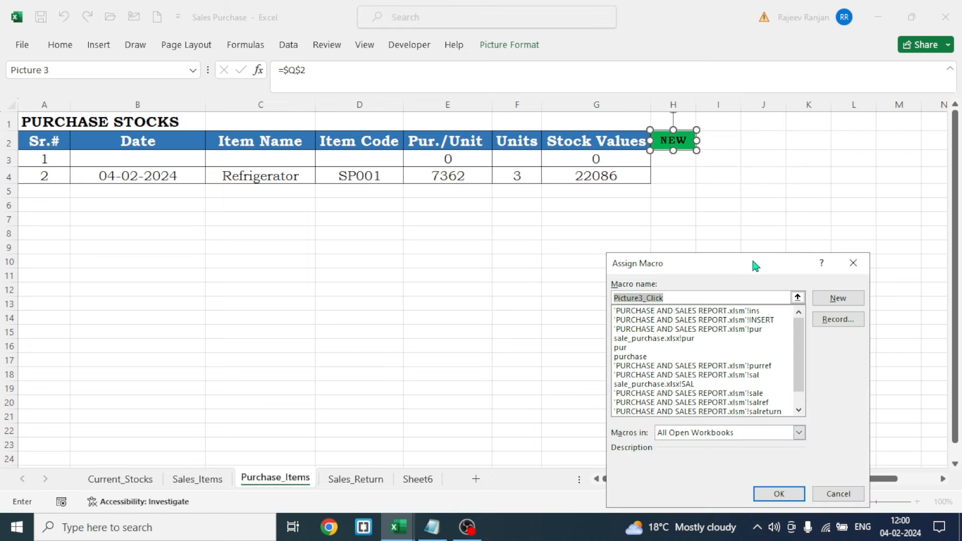
{"action": "left_click_drag", "start_coordinate": [755, 265], "coordinate": [819, 146]}
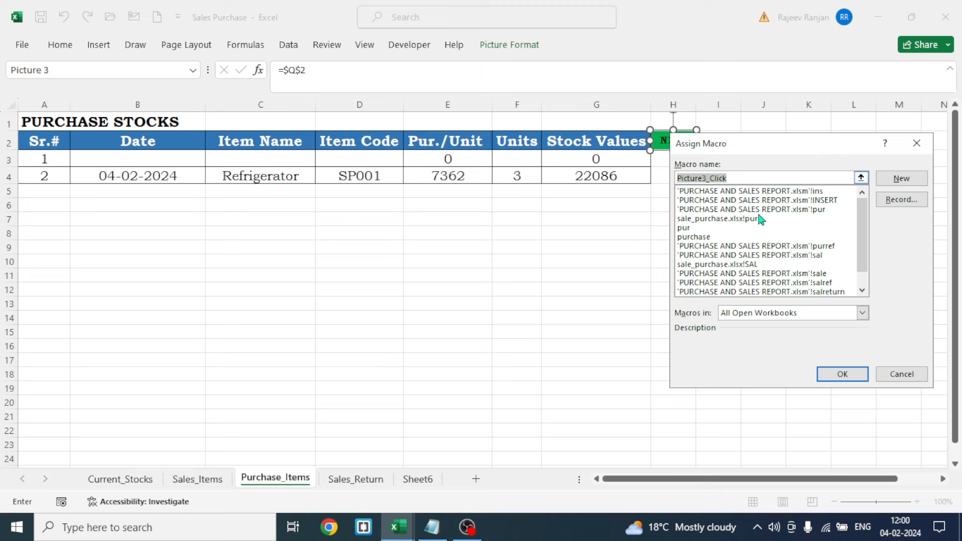
{"action": "left_click", "coordinate": [696, 237]}
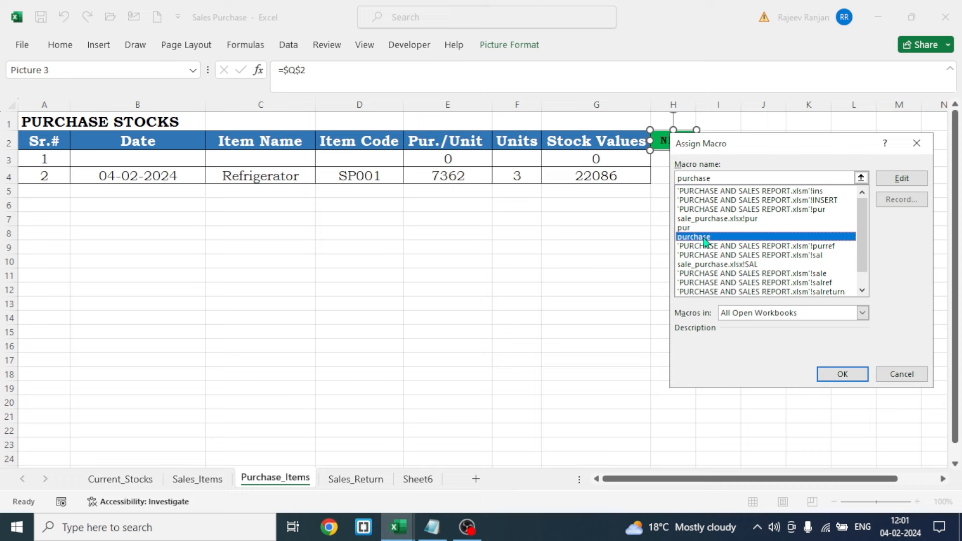
{"action": "left_click", "coordinate": [843, 375]}
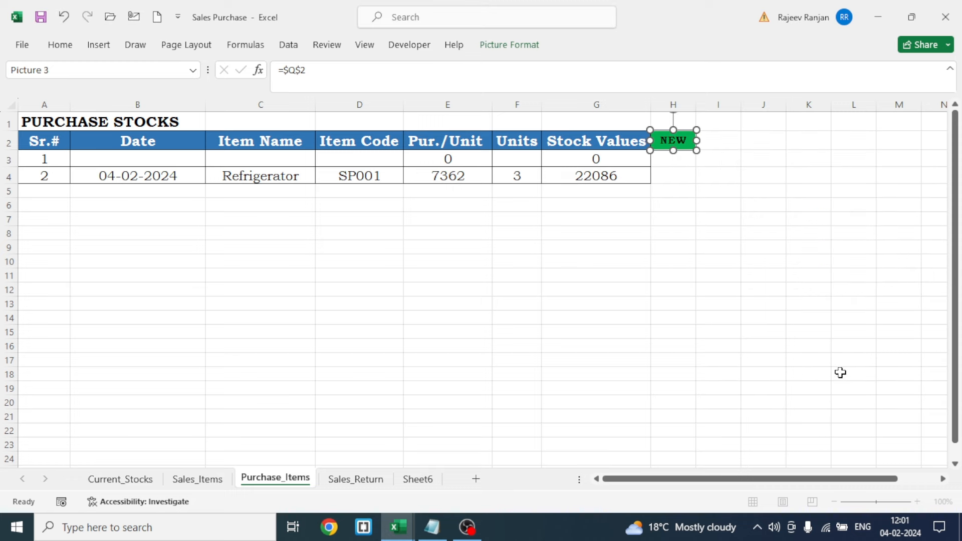
{"action": "left_click", "coordinate": [718, 275]}
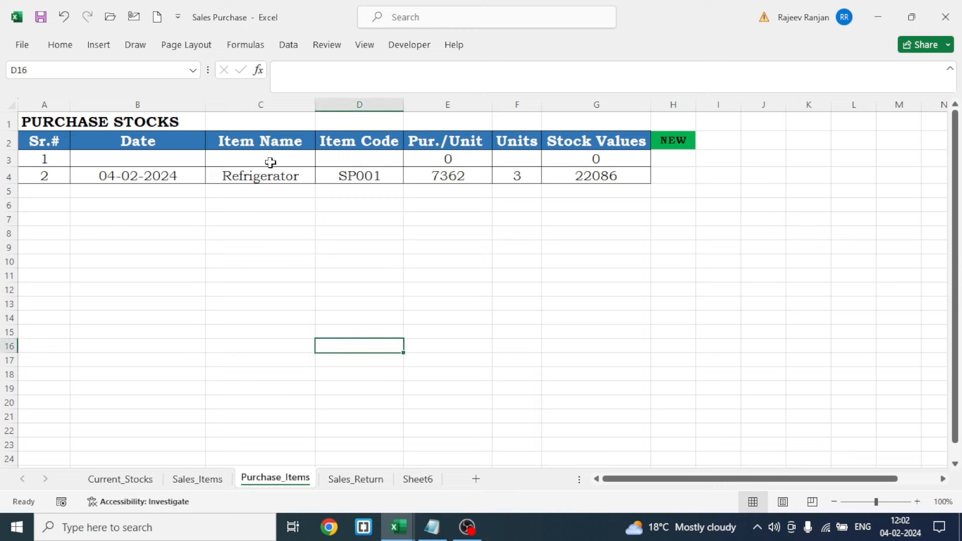
Record a purchase in row 3 by picking Computer from the item list and entering 5 units.
{"action": "left_click", "coordinate": [268, 160]}
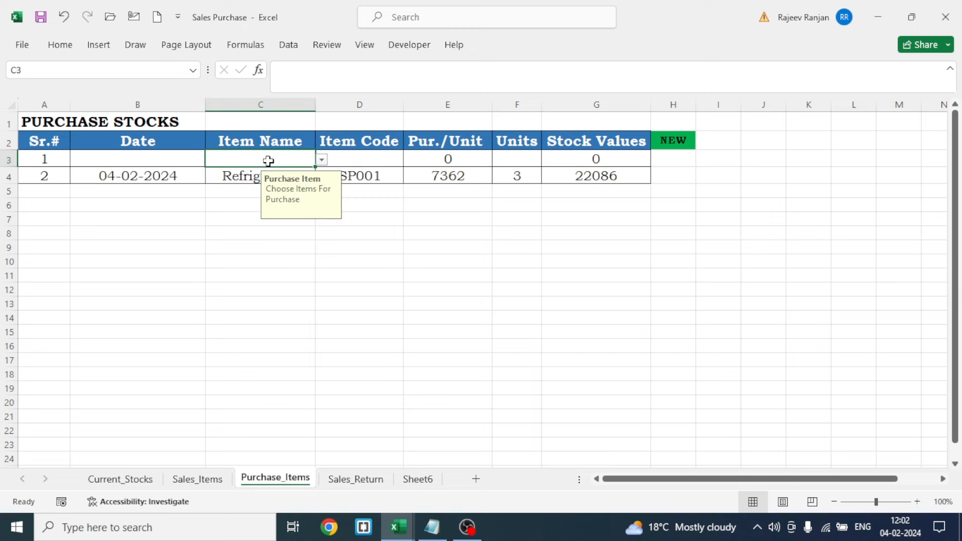
{"action": "left_click", "coordinate": [321, 160]}
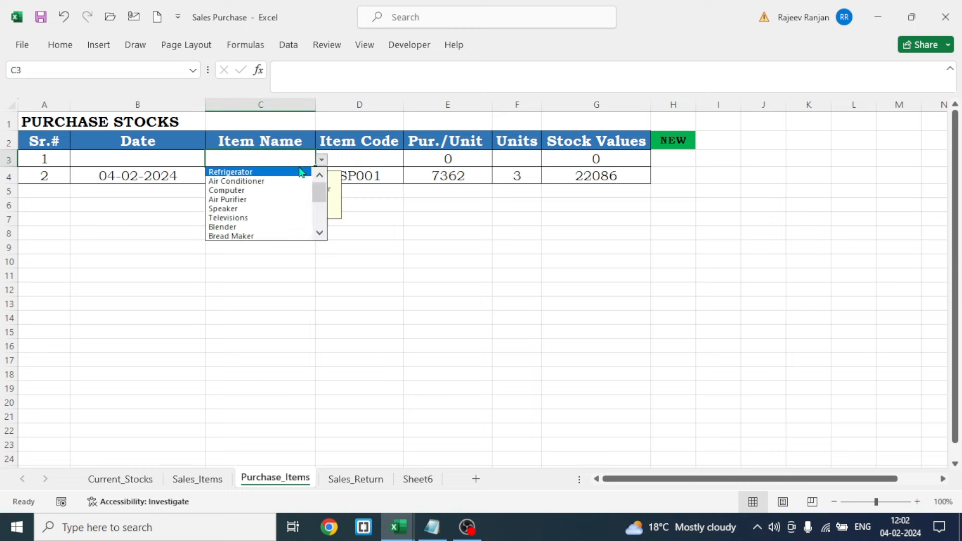
{"action": "left_click", "coordinate": [254, 190]}
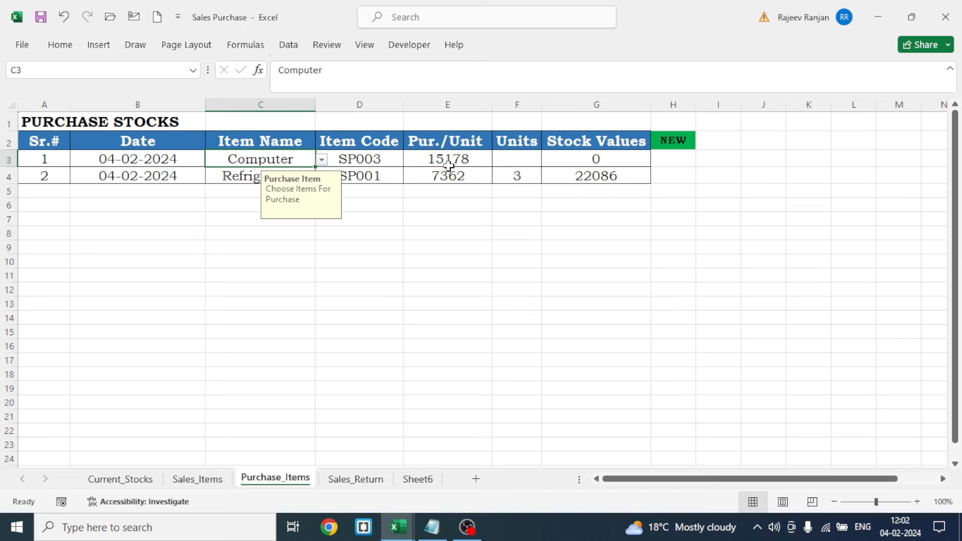
{"action": "left_click", "coordinate": [517, 166]}
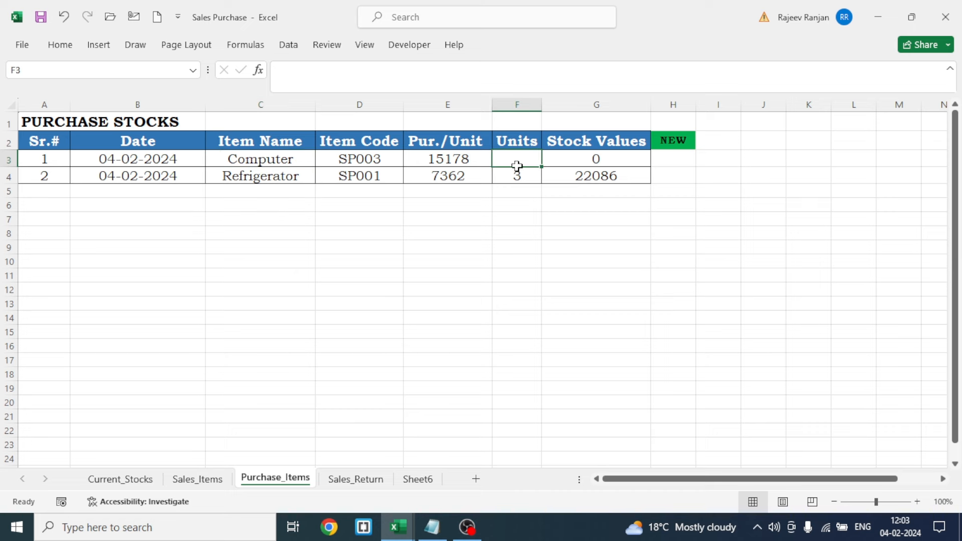
{"action": "type", "text": "5"}
{"action": "left_click", "coordinate": [481, 289]}
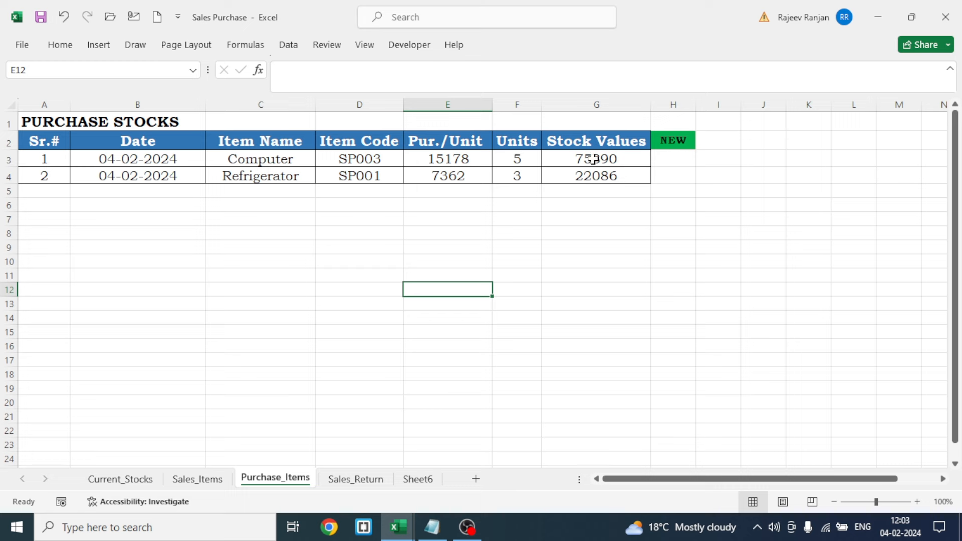
Add a blank purchase row with the NEW macro and fill it with item Televisions and 3 units.
{"action": "left_click", "coordinate": [675, 142]}
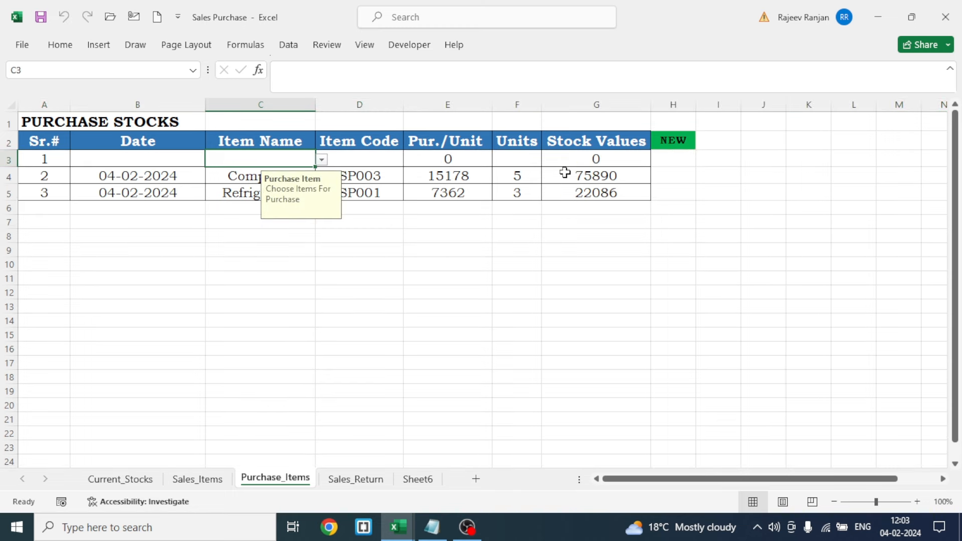
{"action": "left_click", "coordinate": [321, 160]}
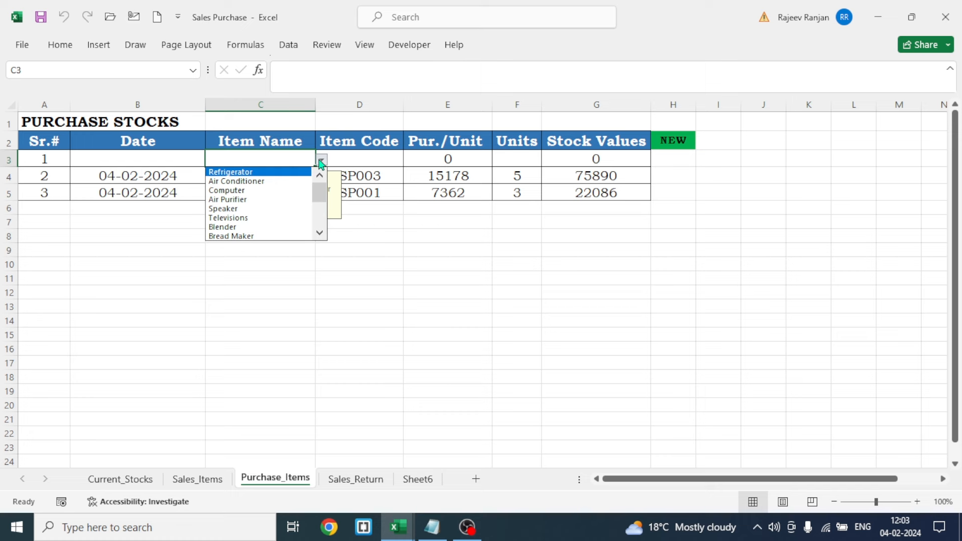
{"action": "left_click", "coordinate": [239, 219]}
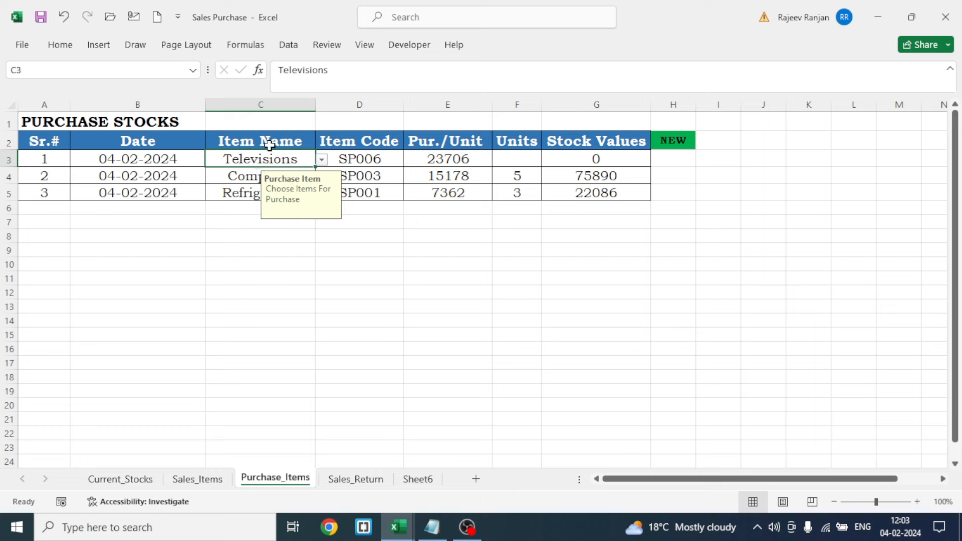
{"action": "left_click", "coordinate": [514, 160]}
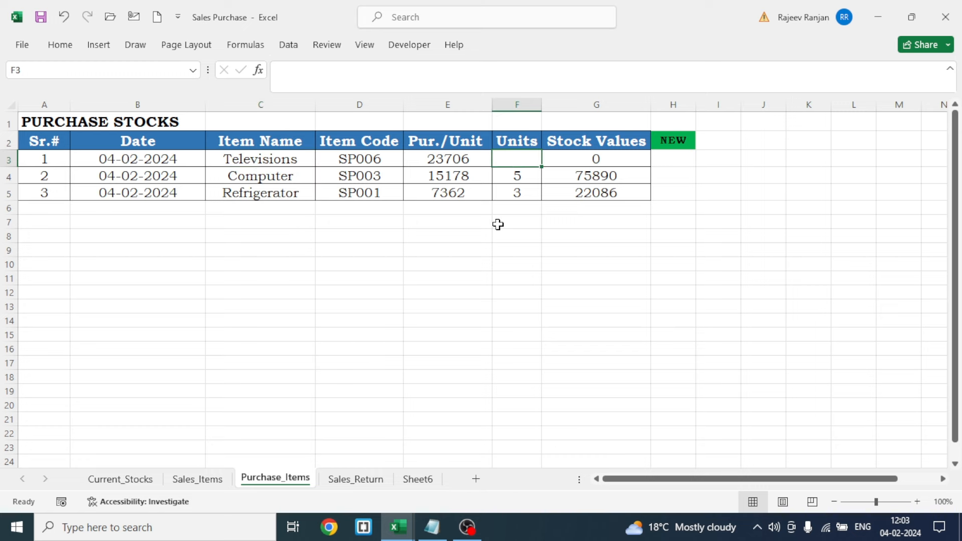
{"action": "type", "text": "3"}
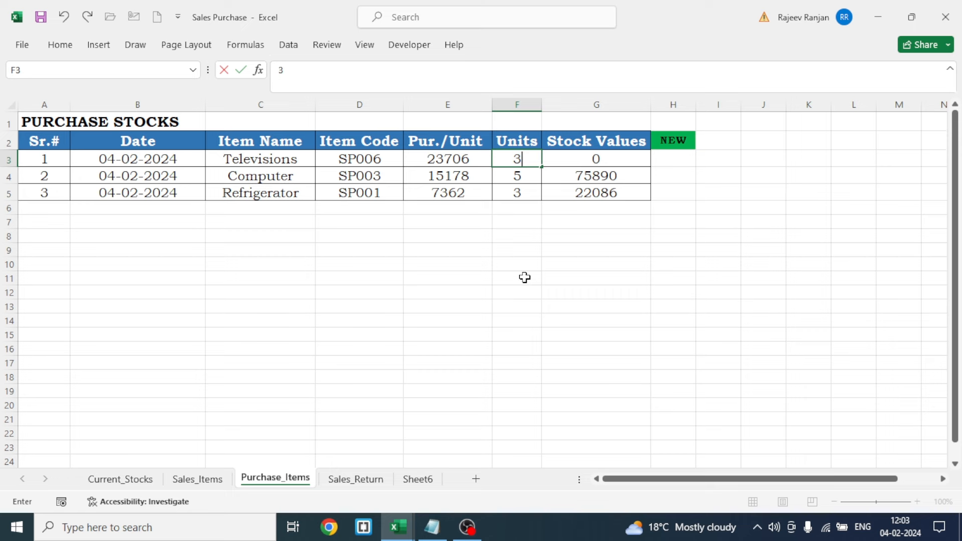
{"action": "left_click", "coordinate": [525, 278]}
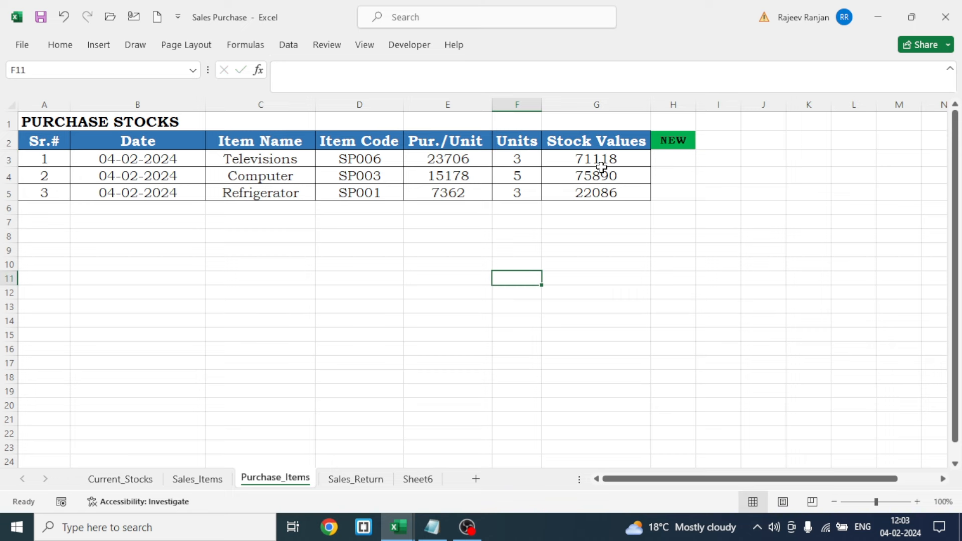
Add another purchase row with the NEW macro for item Air Purifier with 6 units.
{"action": "left_click", "coordinate": [671, 144]}
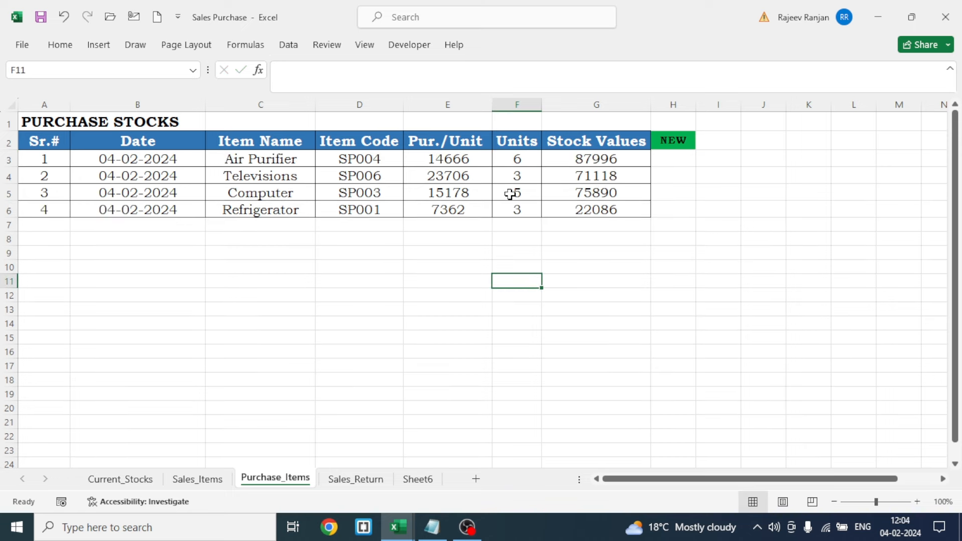
{"action": "left_click", "coordinate": [141, 480]}
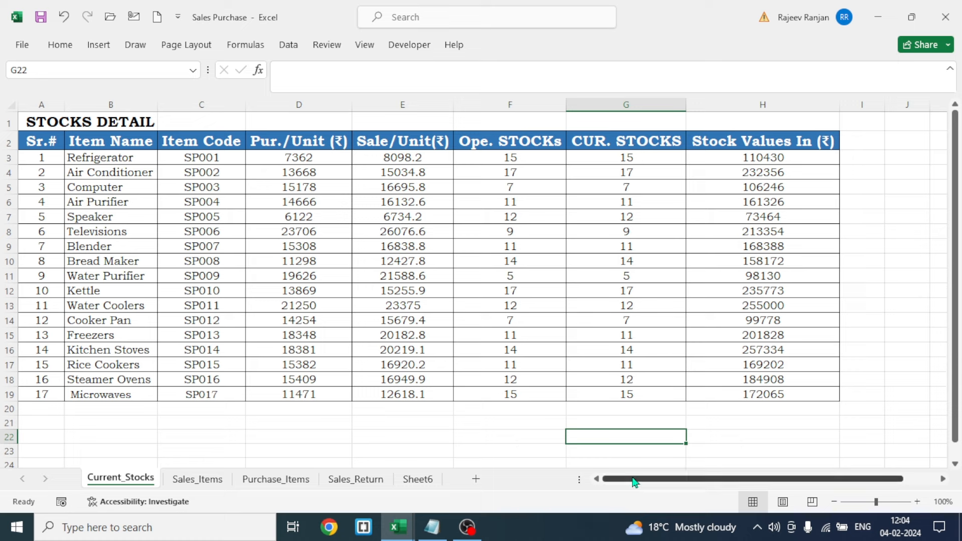
{"action": "left_click", "coordinate": [616, 155]}
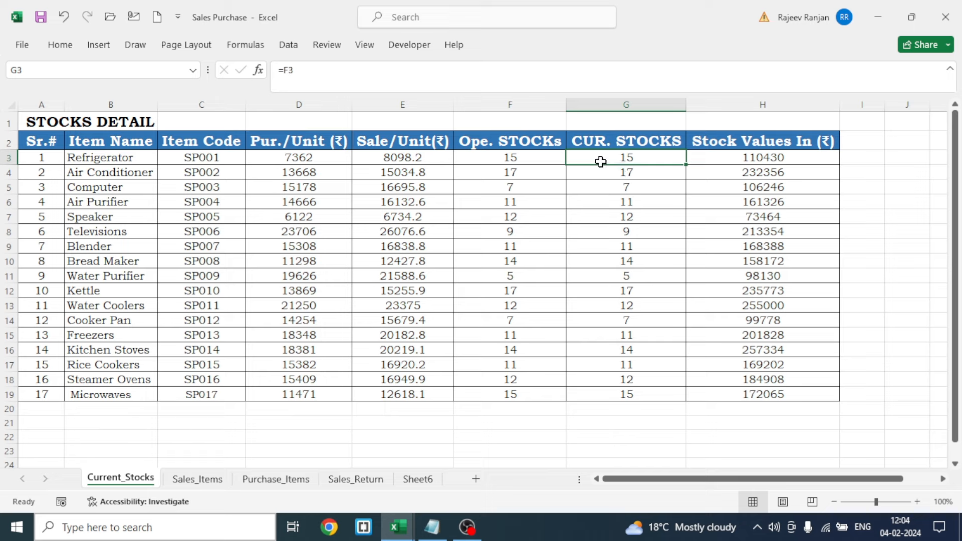
{"action": "left_click", "coordinate": [312, 73]}
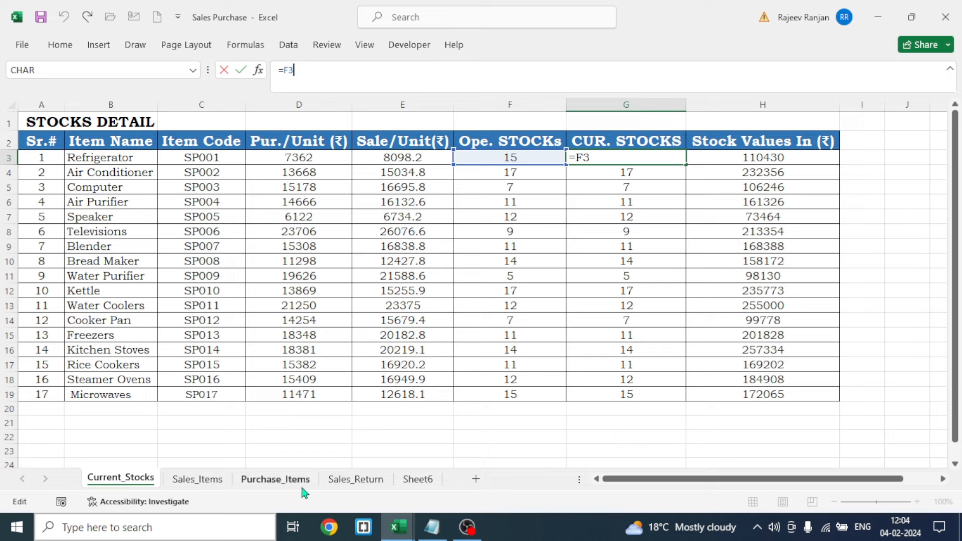
{"action": "type", "text": "+SU"}
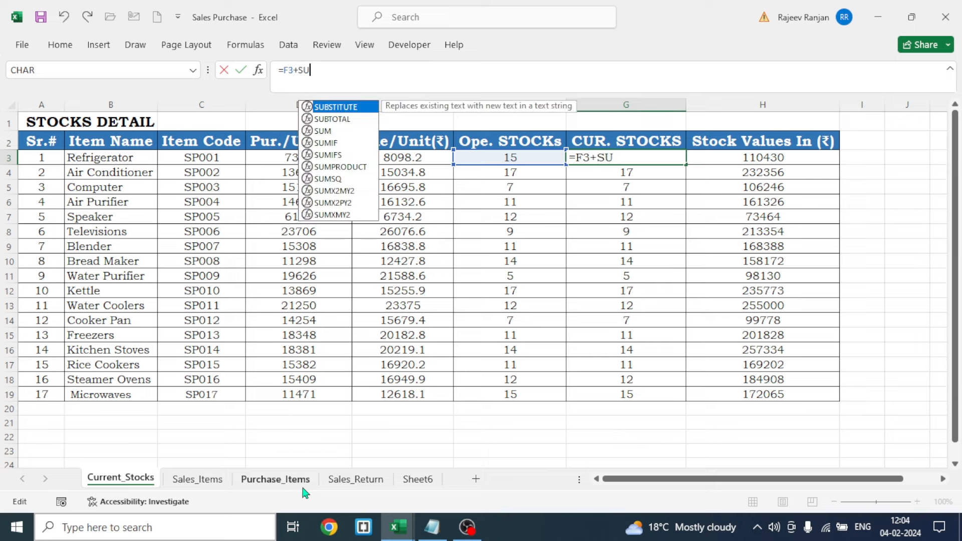
{"action": "type", "text": "MIF"}
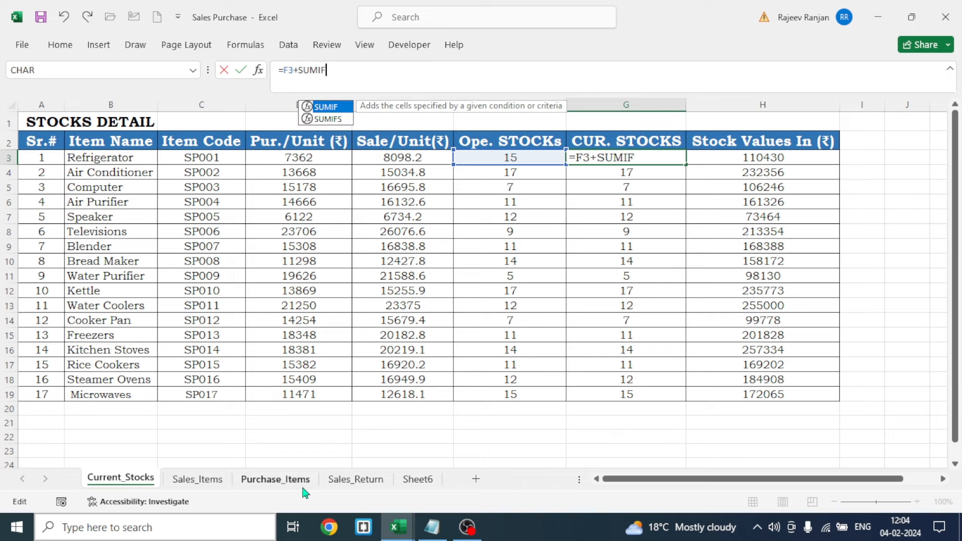
{"action": "type", "text": "("}
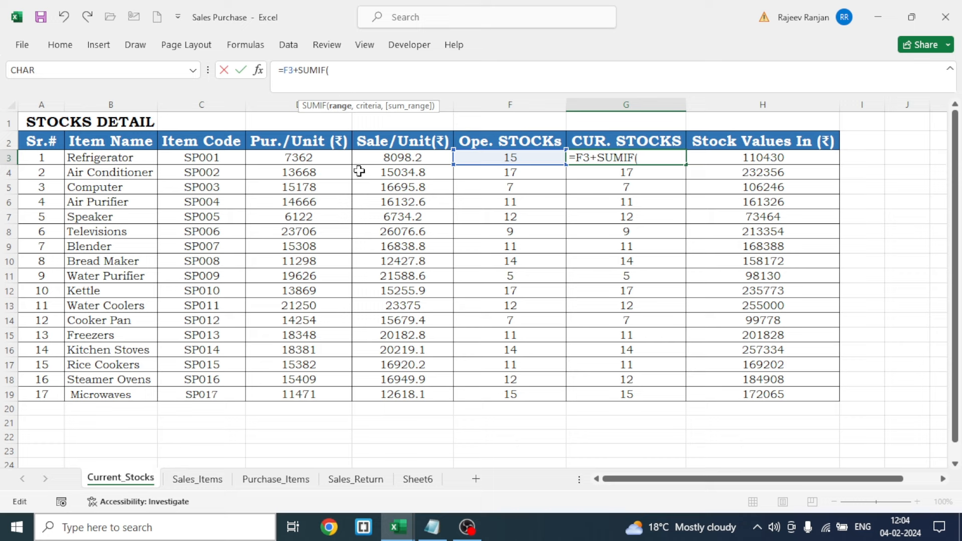
{"action": "left_click", "coordinate": [335, 86]}
{"action": "key", "text": "BackSpace"}
{"action": "key", "text": "BackSpace"}
{"action": "key", "text": "BackSpace"}
{"action": "key", "text": "BackSpace"}
{"action": "key", "text": "BackSpace"}
{"action": "key", "text": "BackSpace"}
{"action": "key", "text": "BackSpace"}
{"action": "key", "text": "BackSpace"}
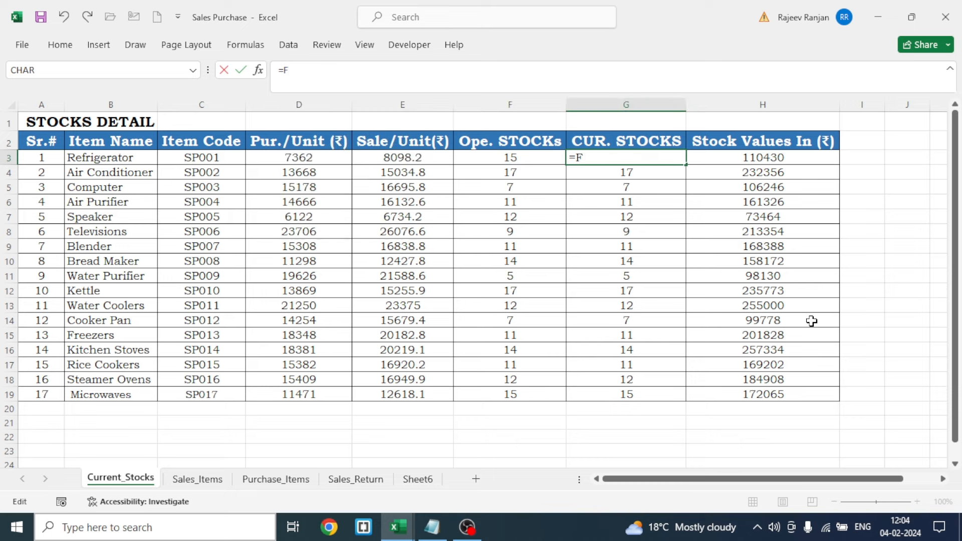
{"action": "type", "text": "3"}
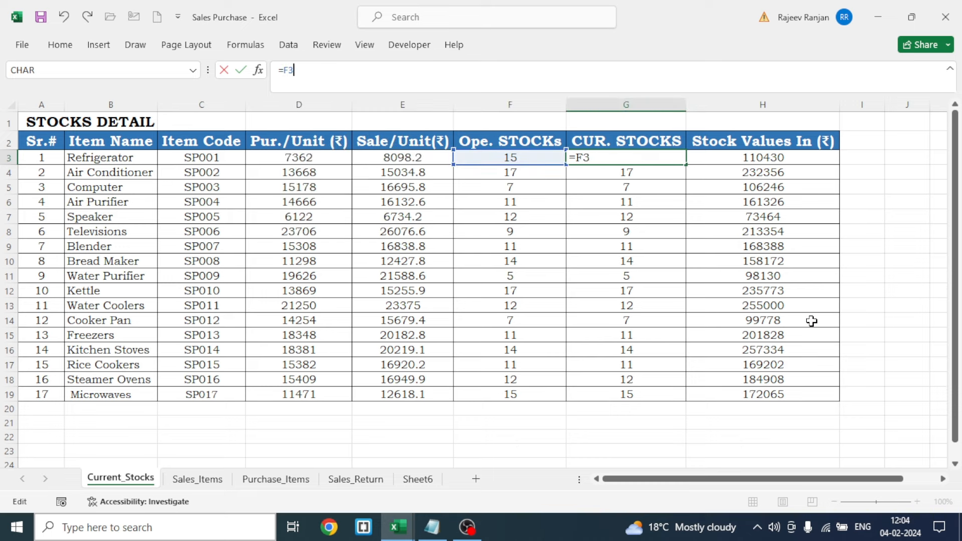
{"action": "left_click", "coordinate": [603, 422]}
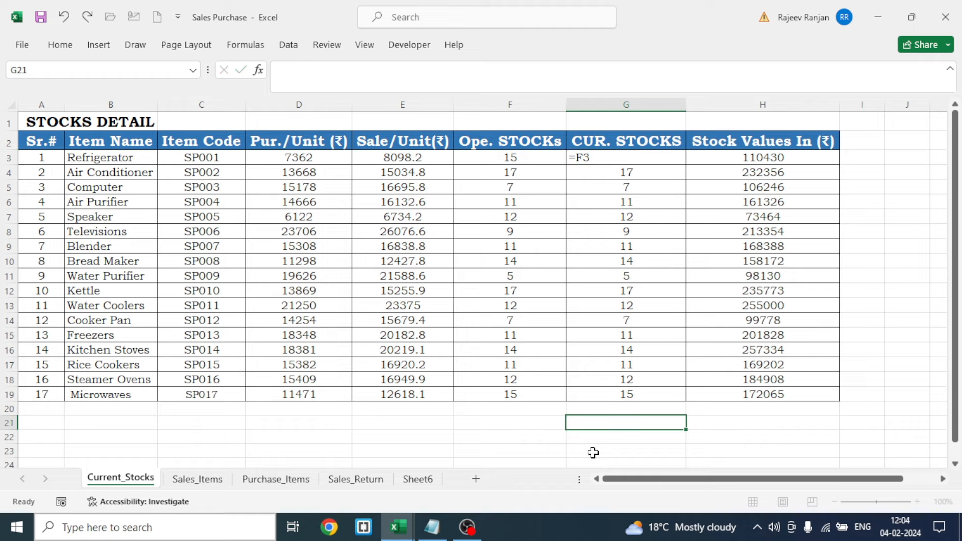
{"action": "left_click", "coordinate": [281, 483]}
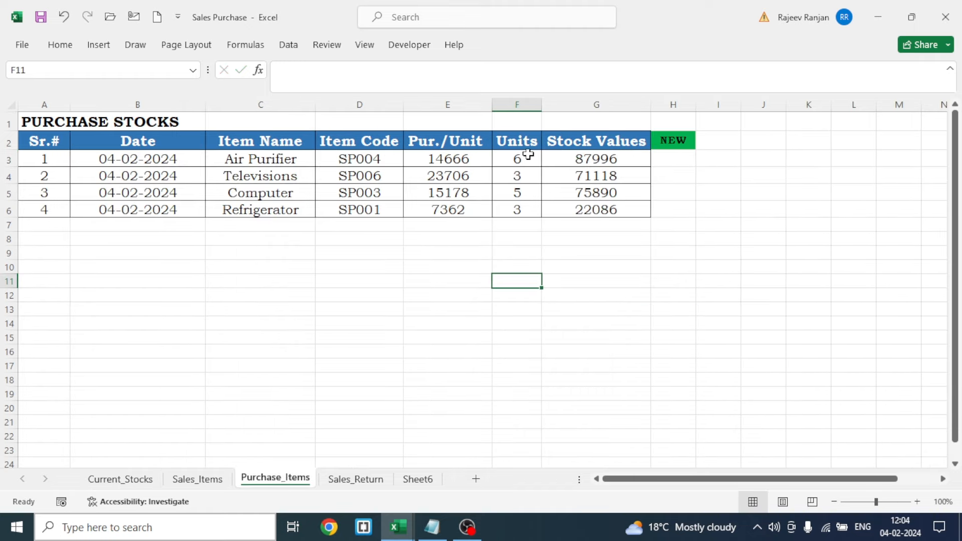
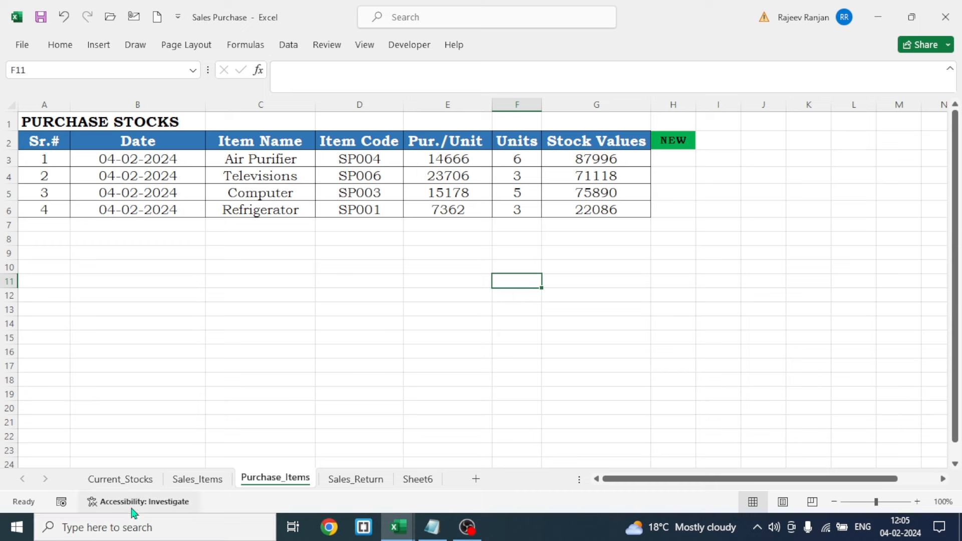
On the Current_Stocks sheet, extend the Refrigerator's CUR. STOCKS formula in G3 to =F3+SUMIF(.
{"action": "left_click", "coordinate": [124, 480]}
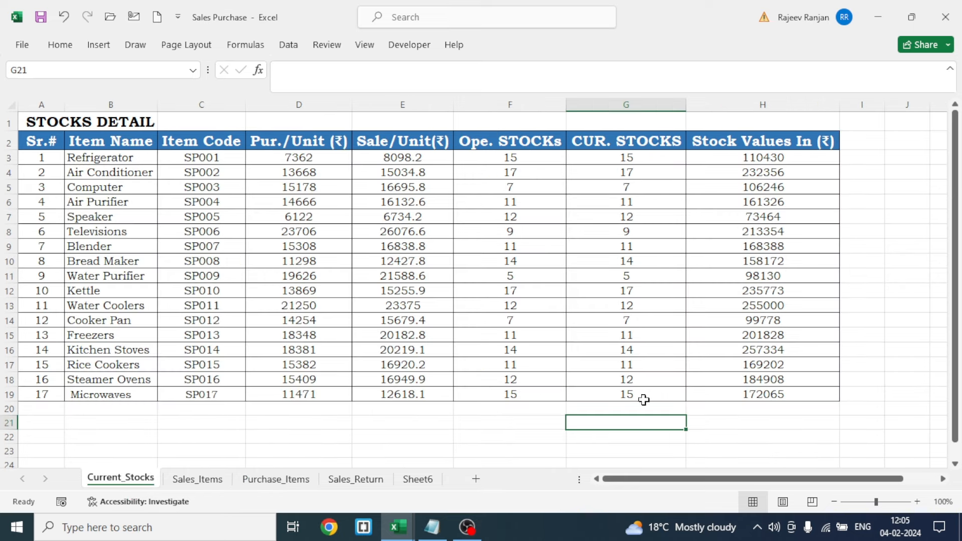
{"action": "left_click", "coordinate": [617, 159]}
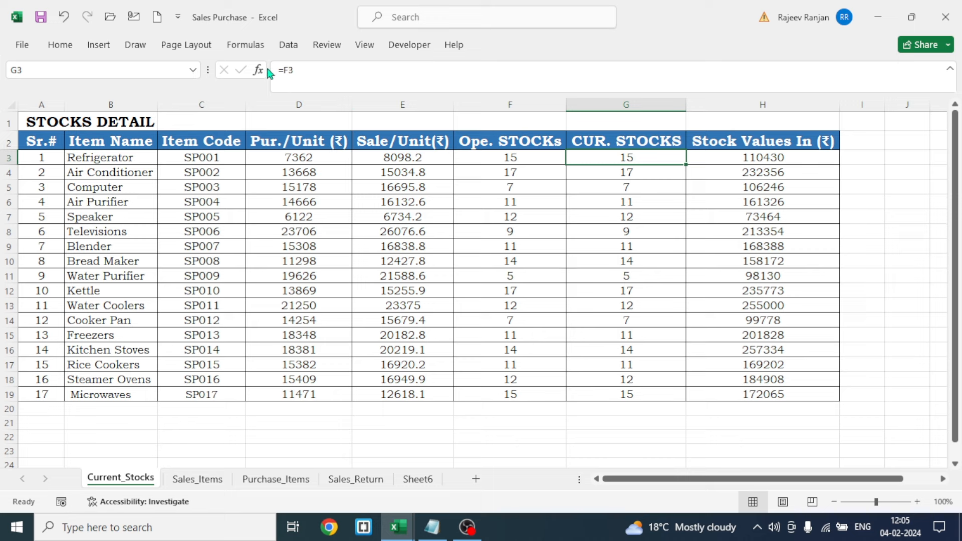
{"action": "left_click", "coordinate": [315, 72]}
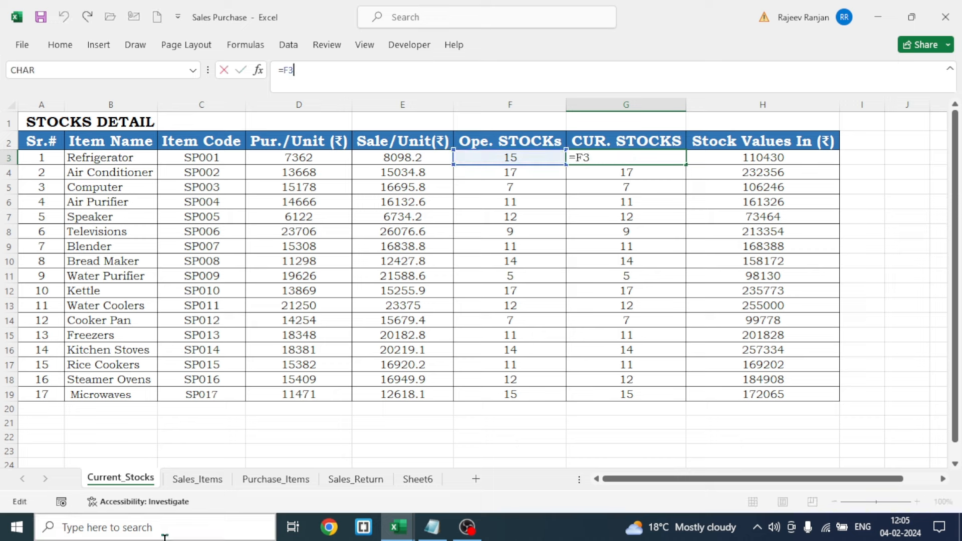
{"action": "key", "text": "BackSpace"}
{"action": "type", "text": "+"}
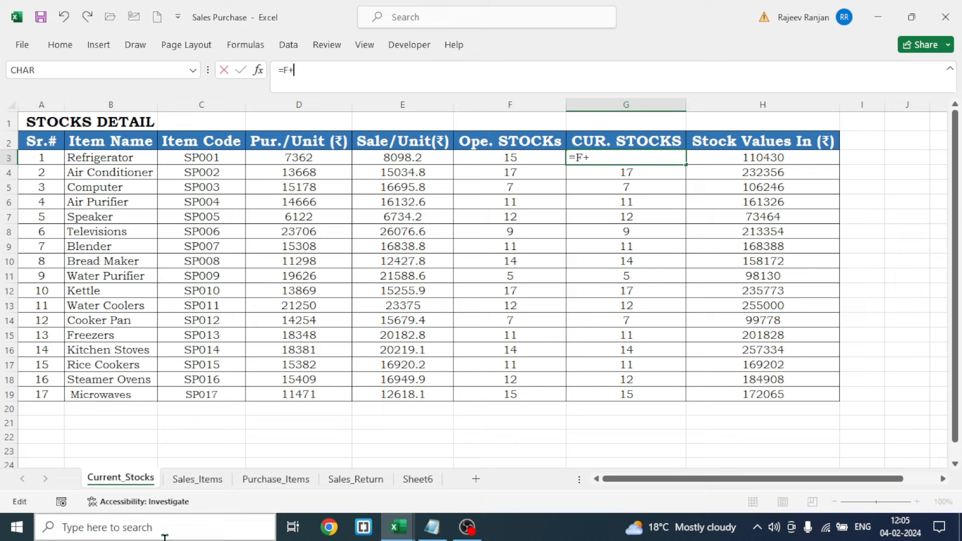
{"action": "key", "text": "BackSpace"}
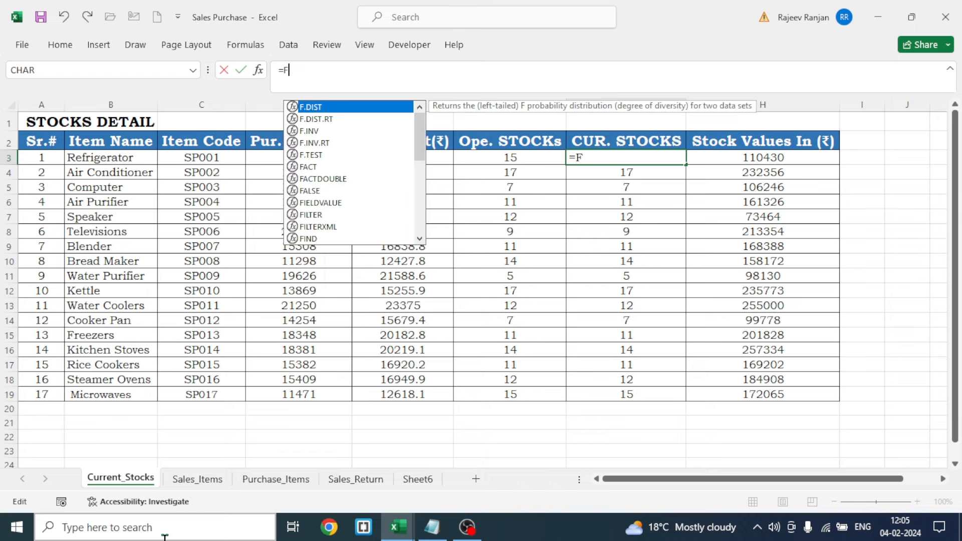
{"action": "type", "text": "3"}
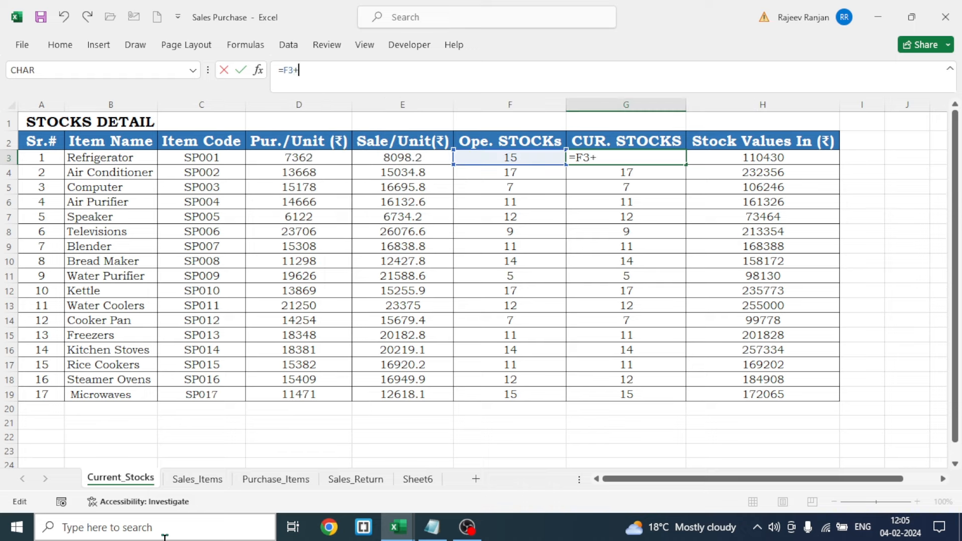
{"action": "type", "text": "+SUM"}
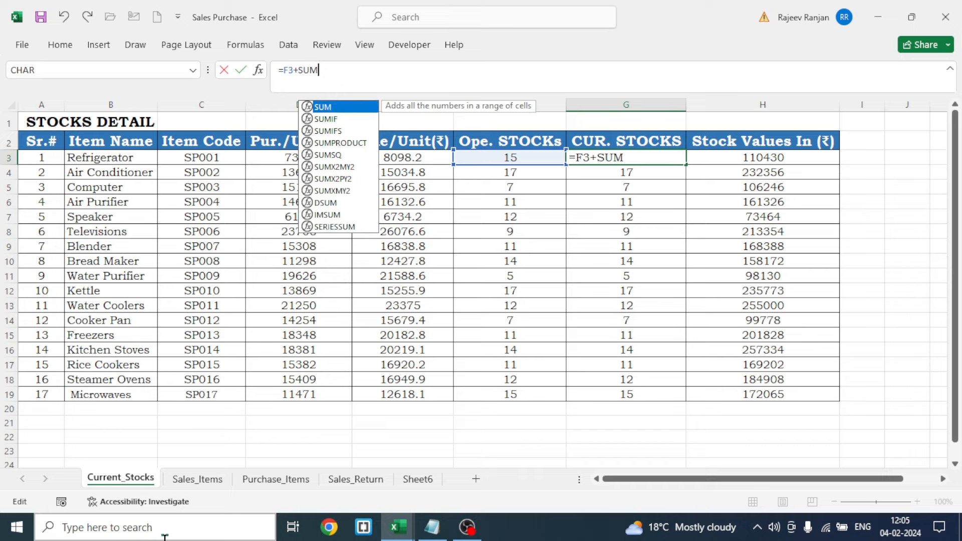
{"action": "type", "text": "IF("}
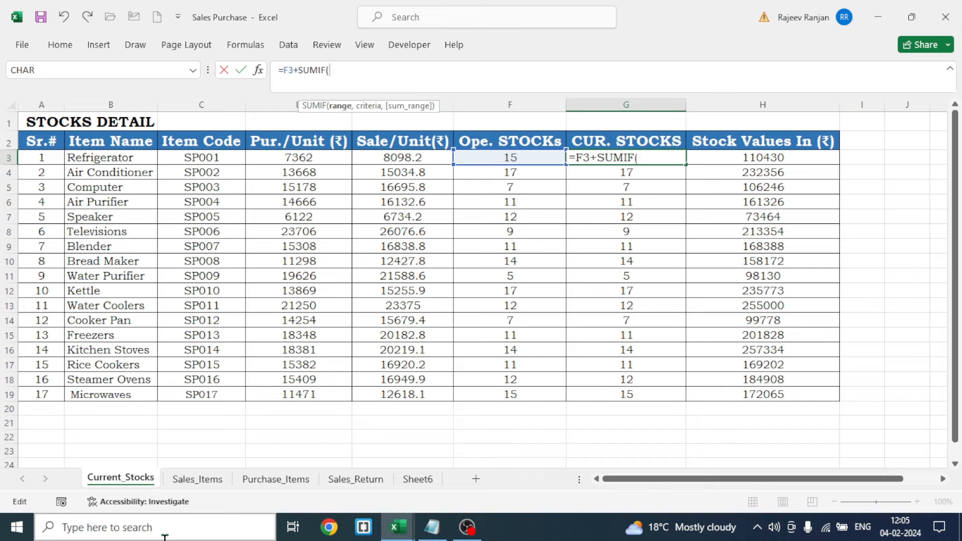
Complete the G3 formula by summing Purchase_Items column F where column C matches the item: =F3+SUMIF(Purchase_Items!C:C,Current_Stocks!B3,Purchase_Items!F:F).
{"action": "left_click", "coordinate": [275, 479]}
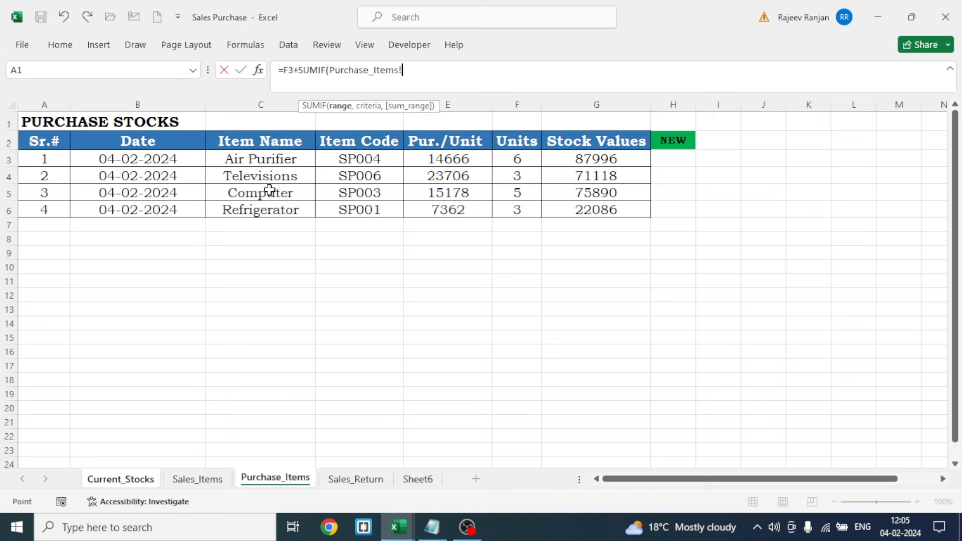
{"action": "left_click", "coordinate": [270, 99]}
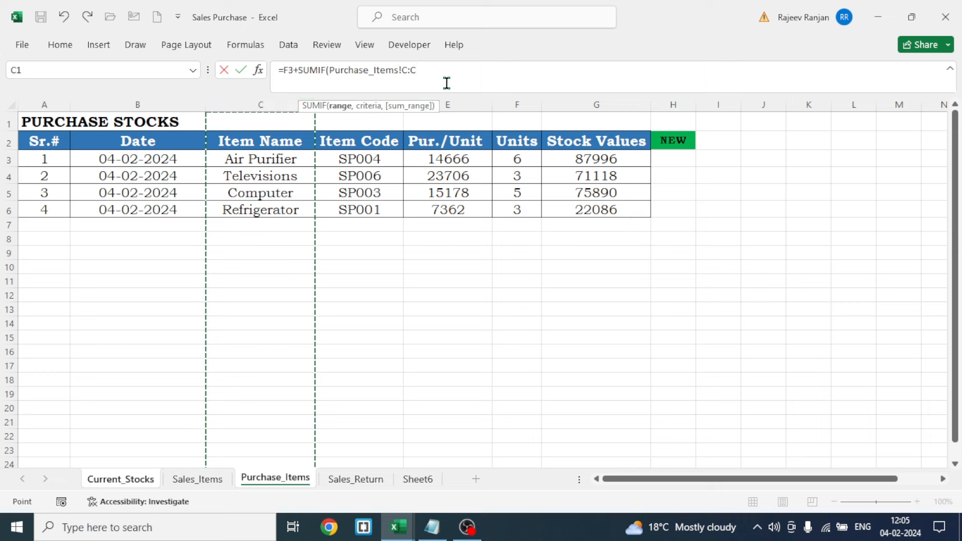
{"action": "type", "text": ","}
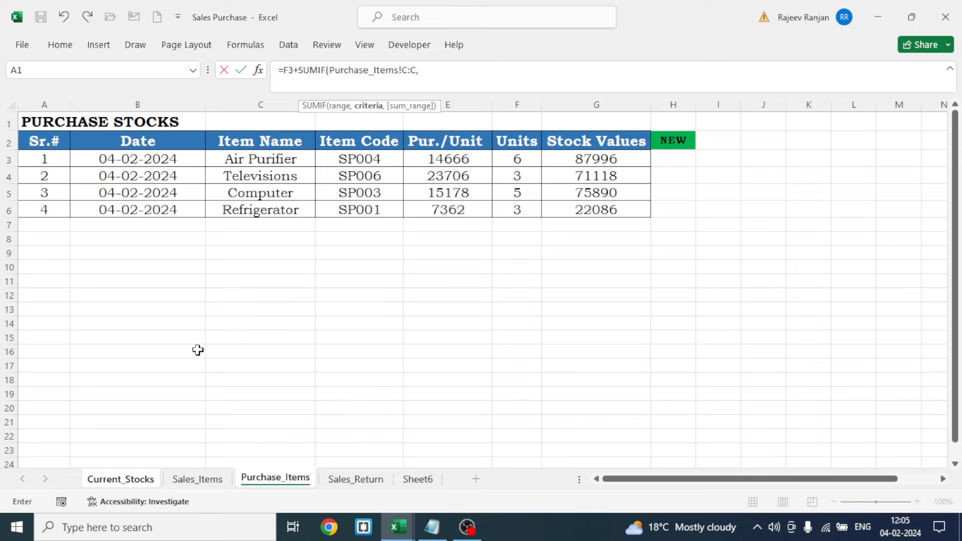
{"action": "left_click", "coordinate": [121, 480]}
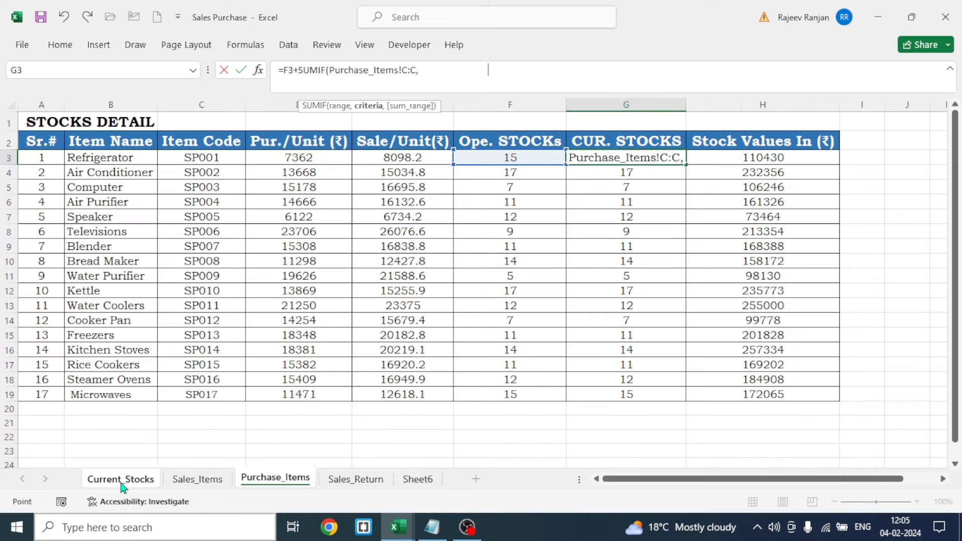
{"action": "left_click", "coordinate": [97, 157]}
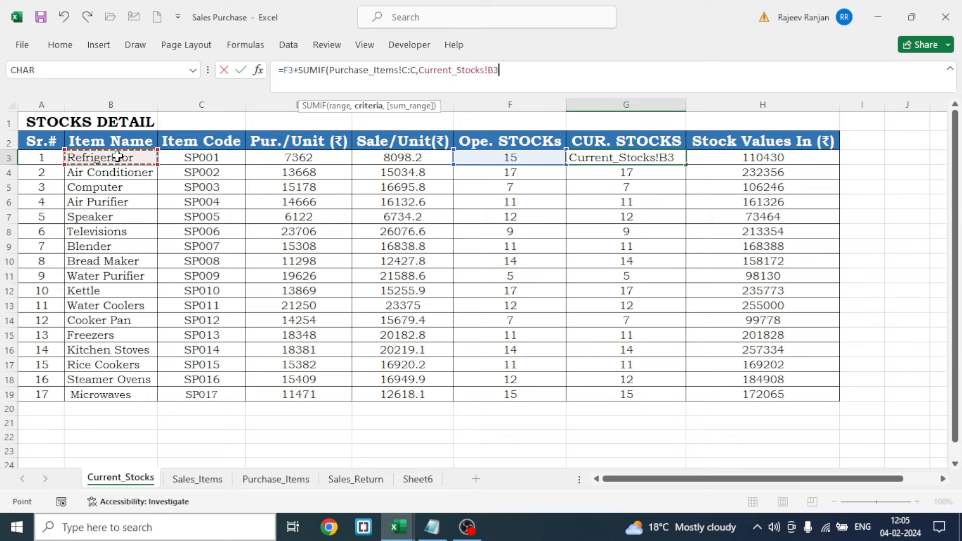
{"action": "type", "text": ","}
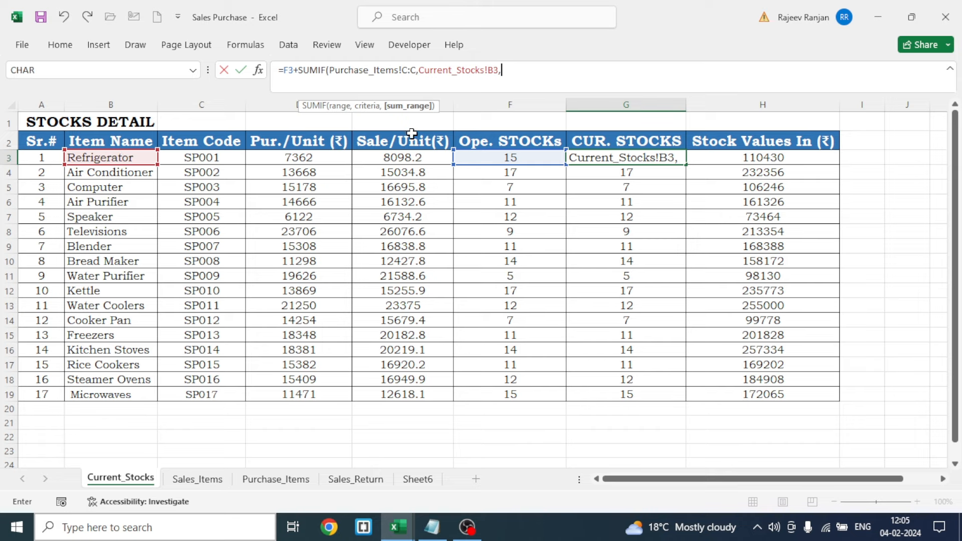
{"action": "left_click", "coordinate": [281, 485]}
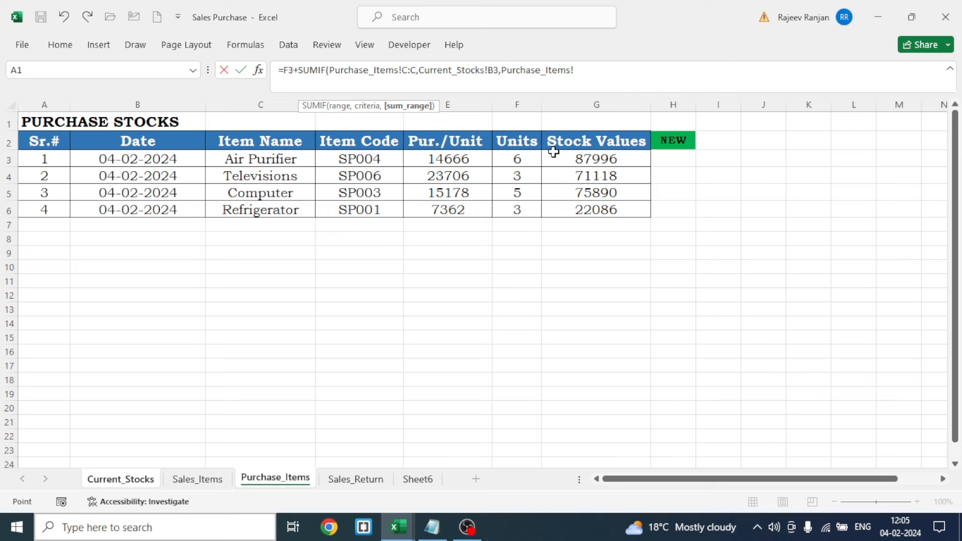
{"action": "left_click", "coordinate": [528, 101]}
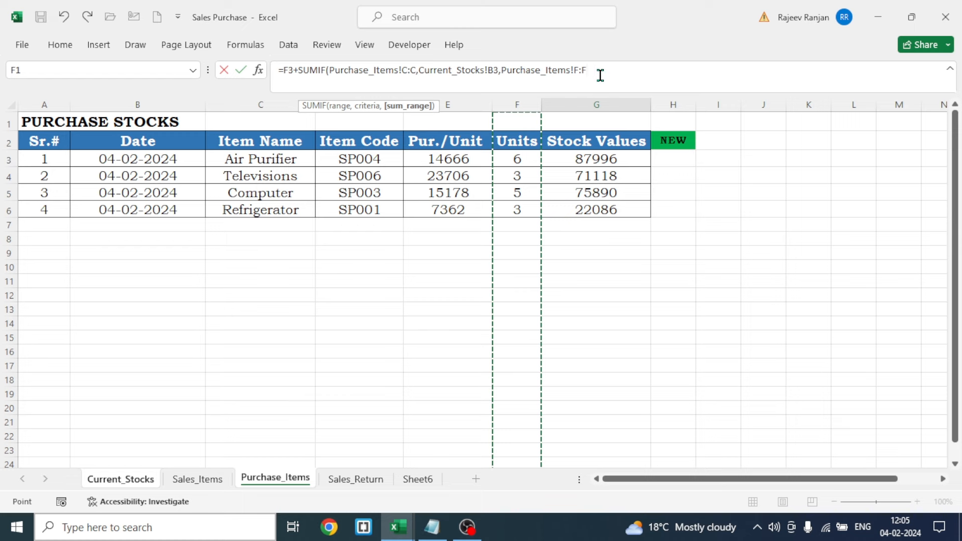
{"action": "type", "text": ")"}
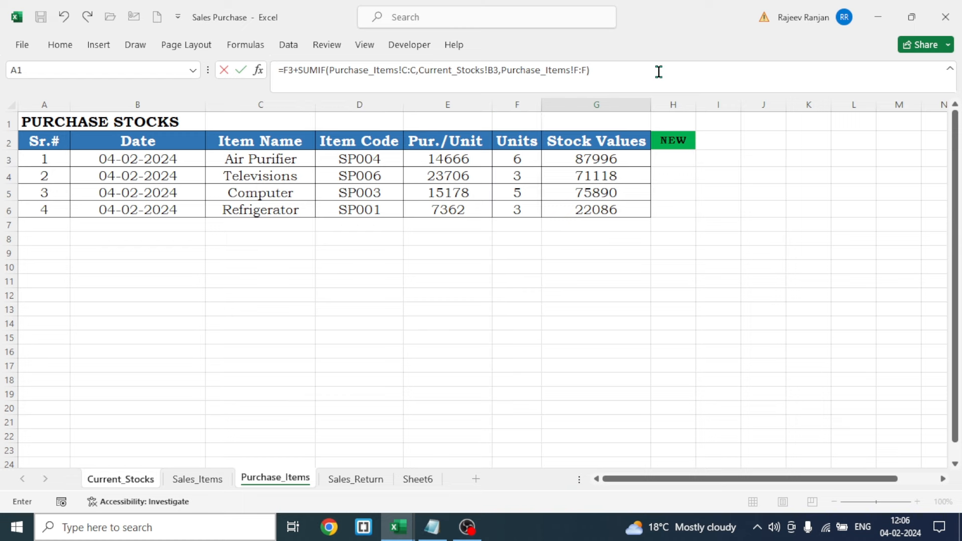
{"action": "key", "text": "Return"}
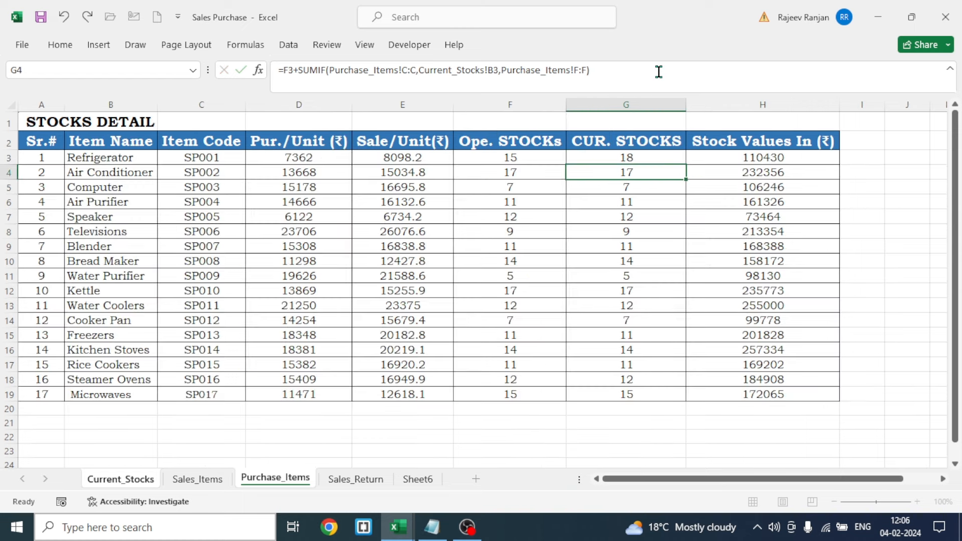
{"action": "left_click", "coordinate": [622, 160]}
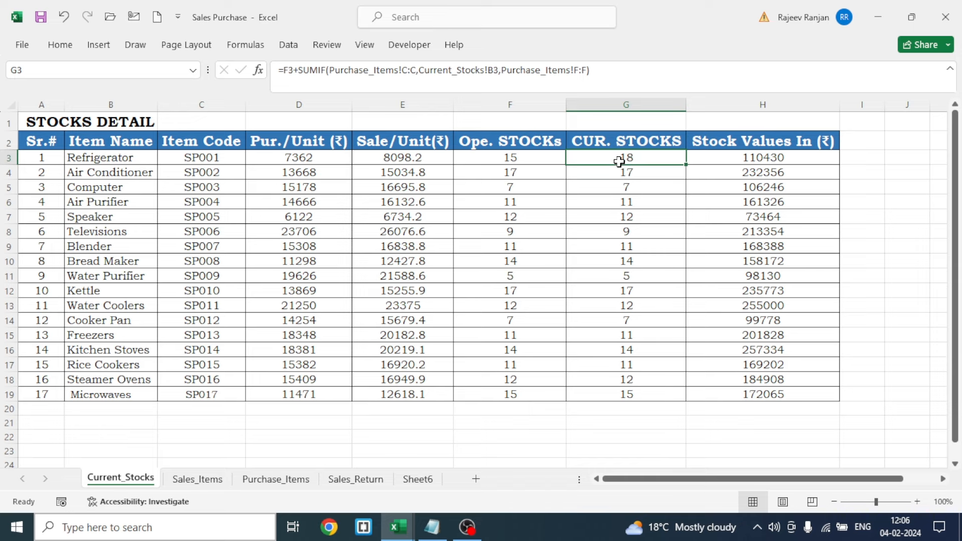
Copy A3:E3 from the Purchase_Items sheet to A3 of the Sales_Items sheet and autofit the Date column's width.
{"action": "key", "text": "ctrl+Page_Down"}
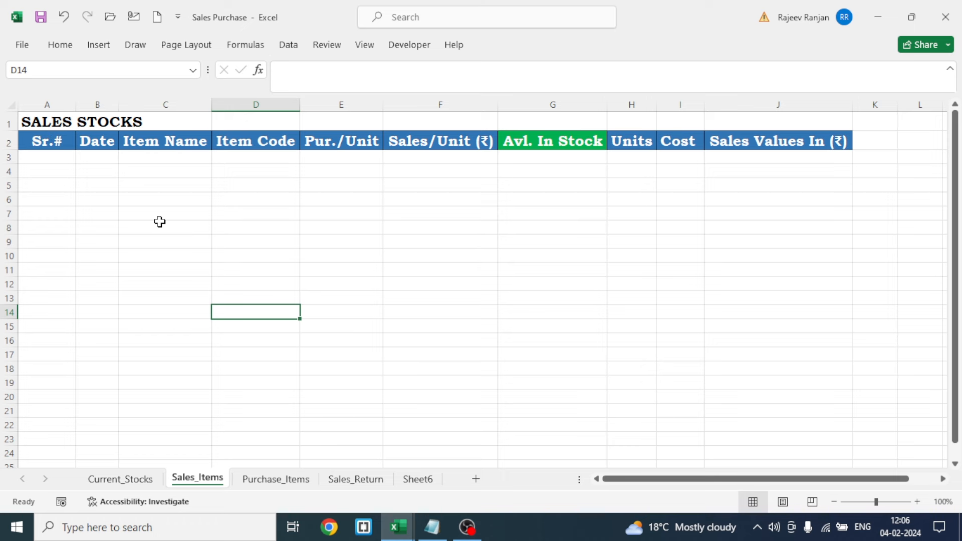
{"action": "left_click", "coordinate": [302, 482]}
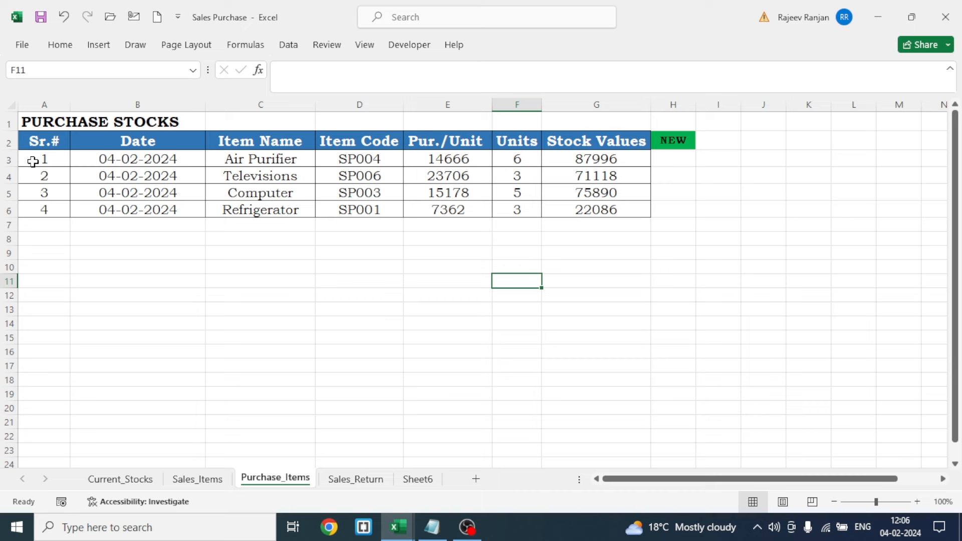
{"action": "left_click_drag", "start_coordinate": [32, 160], "coordinate": [421, 159]}
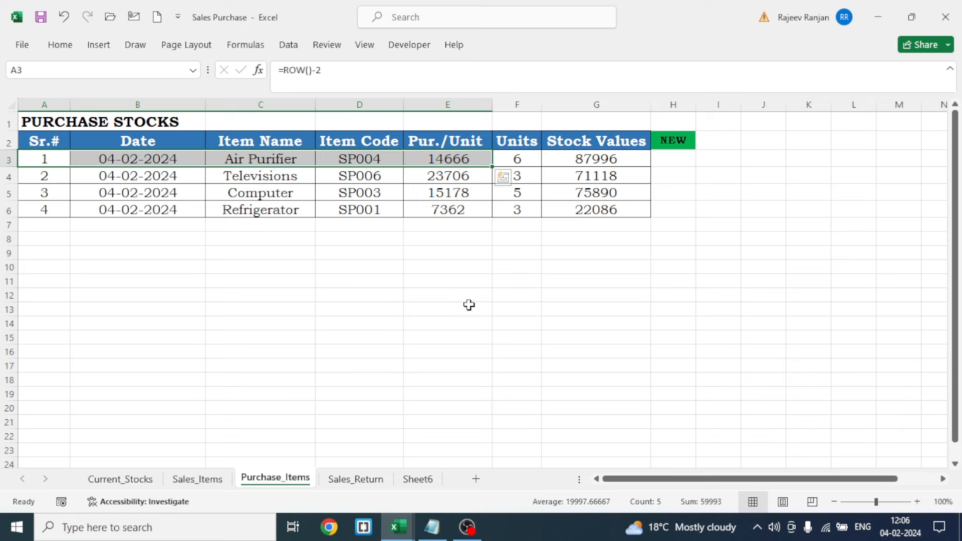
{"action": "key", "text": "ctrl+c"}
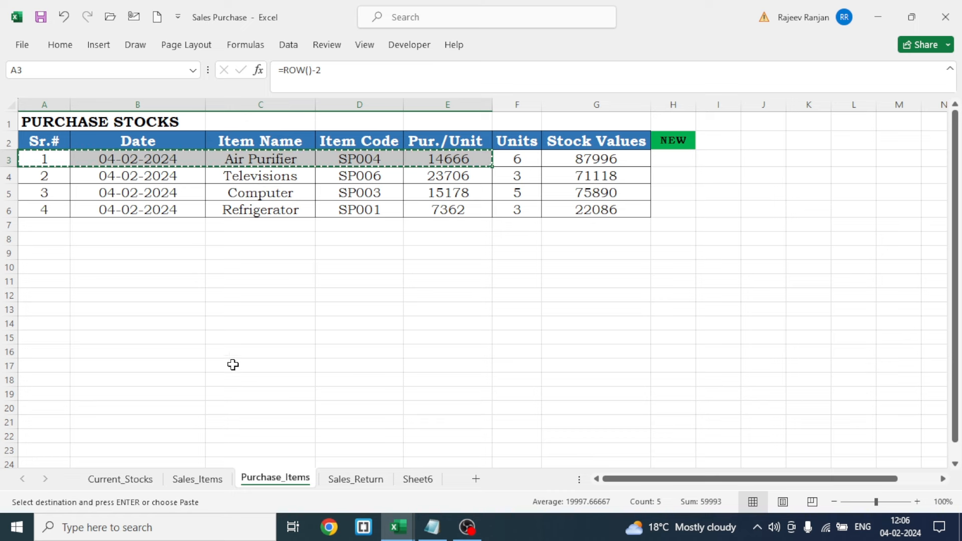
{"action": "left_click", "coordinate": [199, 482]}
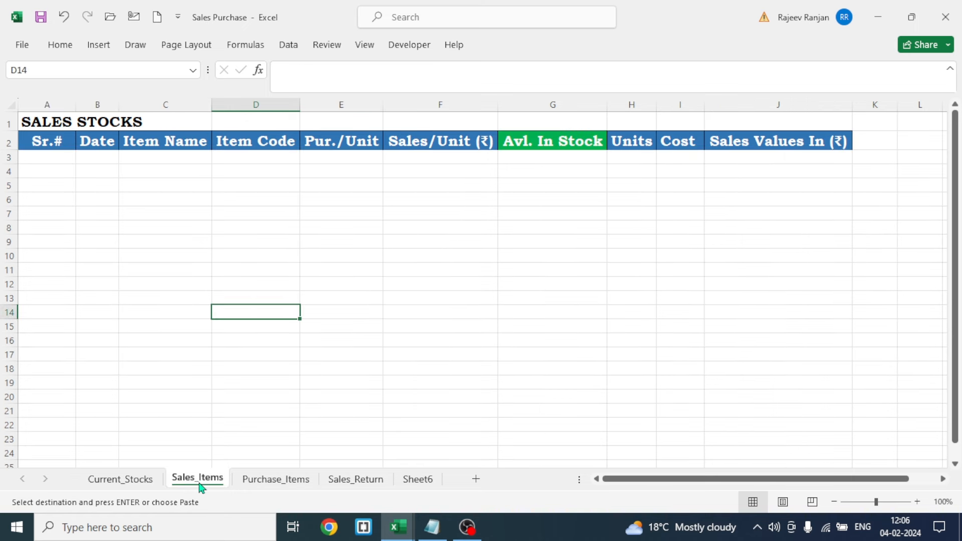
{"action": "left_click", "coordinate": [43, 156]}
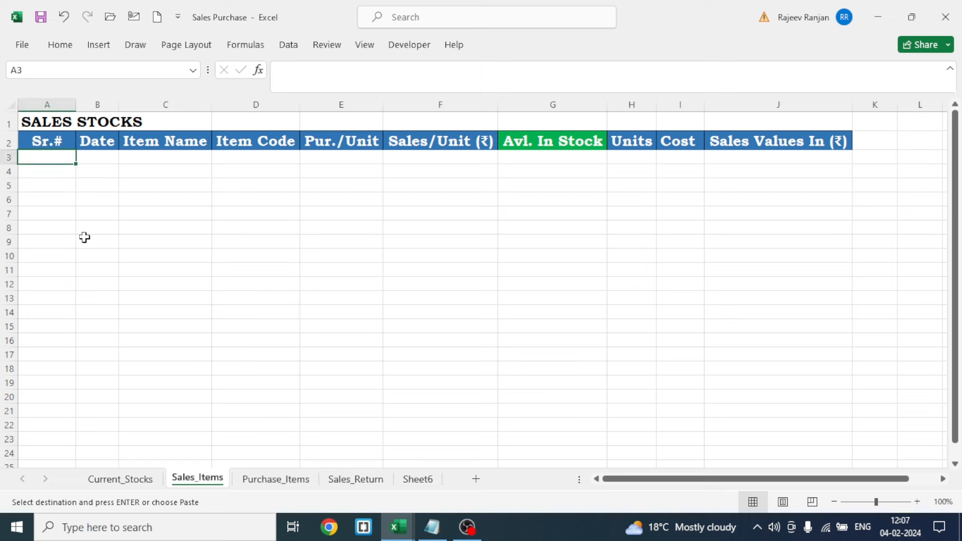
{"action": "key", "text": "ctrl+v"}
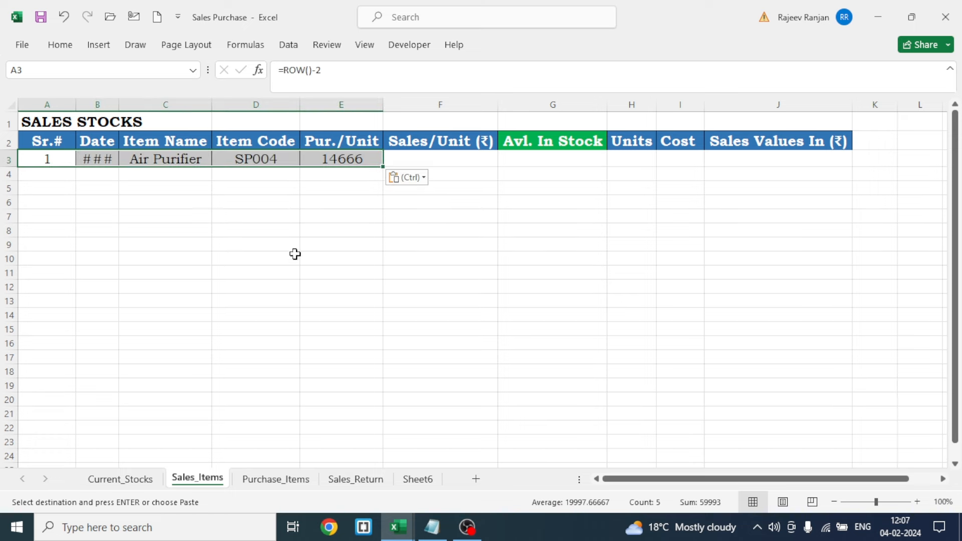
{"action": "left_click", "coordinate": [313, 259]}
{"action": "double_click", "coordinate": [118, 104]}
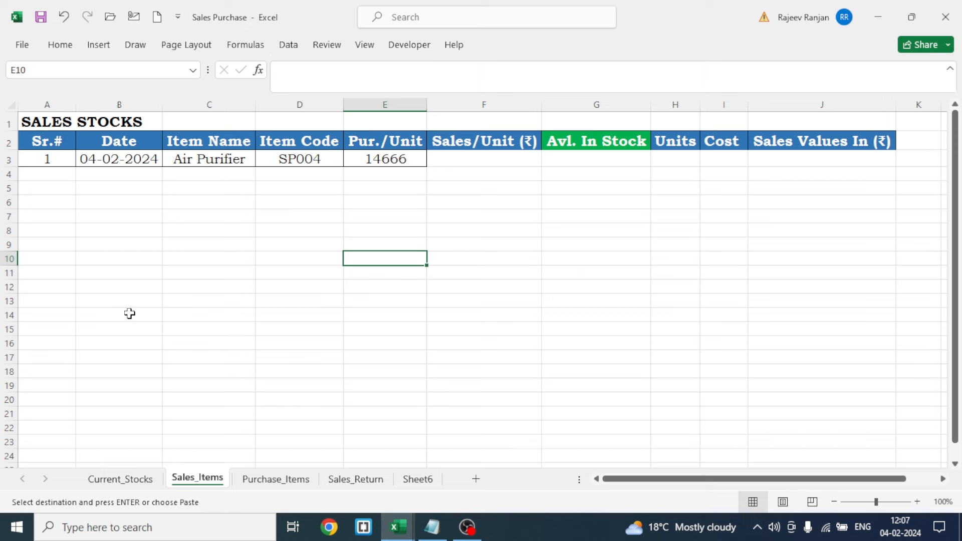
{"action": "left_click", "coordinate": [385, 216]}
Format the empty cells F3:J3 on Sales_Items with all borders, bold 14-point text, and centre and middle alignment.
{"action": "left_click_drag", "start_coordinate": [449, 159], "coordinate": [790, 159]}
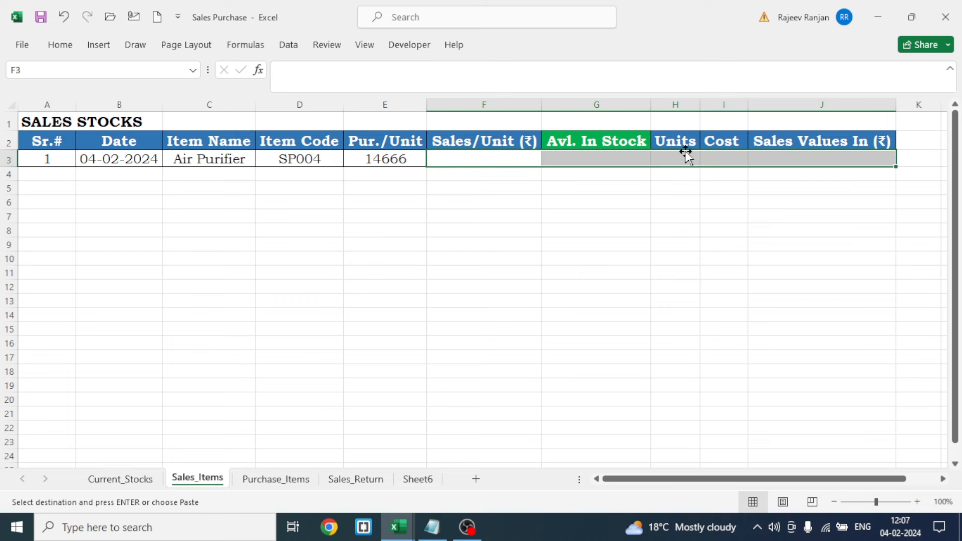
{"action": "left_click", "coordinate": [60, 45]}
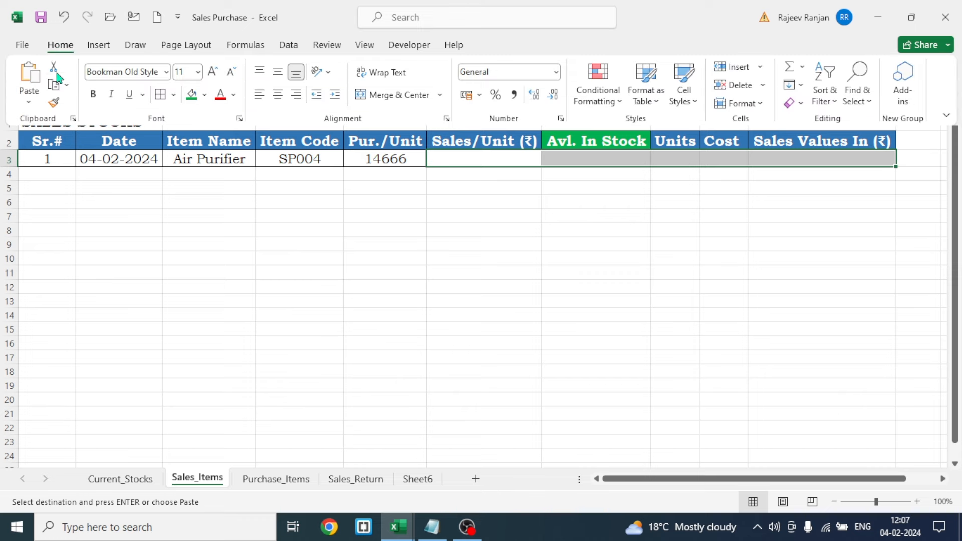
{"action": "left_click", "coordinate": [161, 95]}
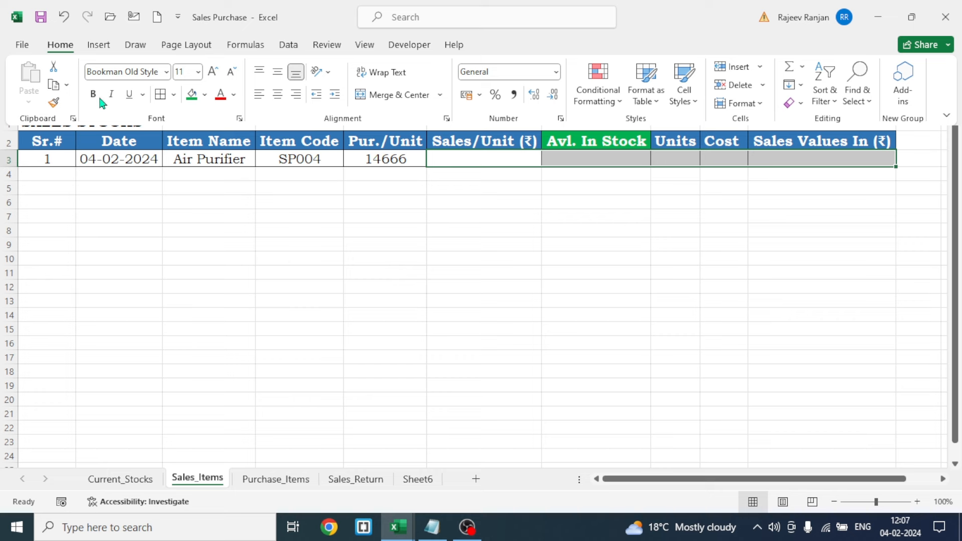
{"action": "left_click", "coordinate": [214, 73]}
{"action": "left_click", "coordinate": [278, 94]}
{"action": "left_click", "coordinate": [278, 72]}
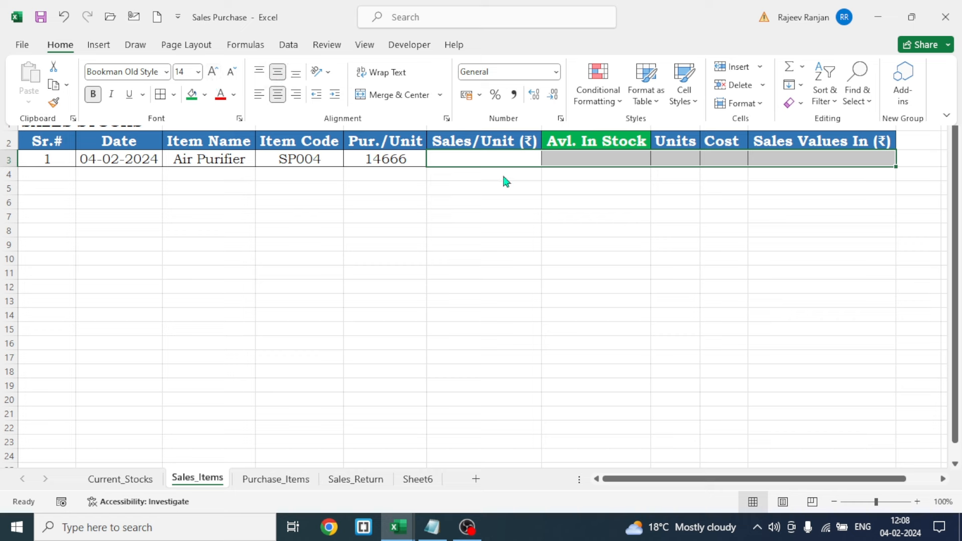
{"action": "left_click", "coordinate": [631, 243]}
{"action": "left_click", "coordinate": [630, 243]}
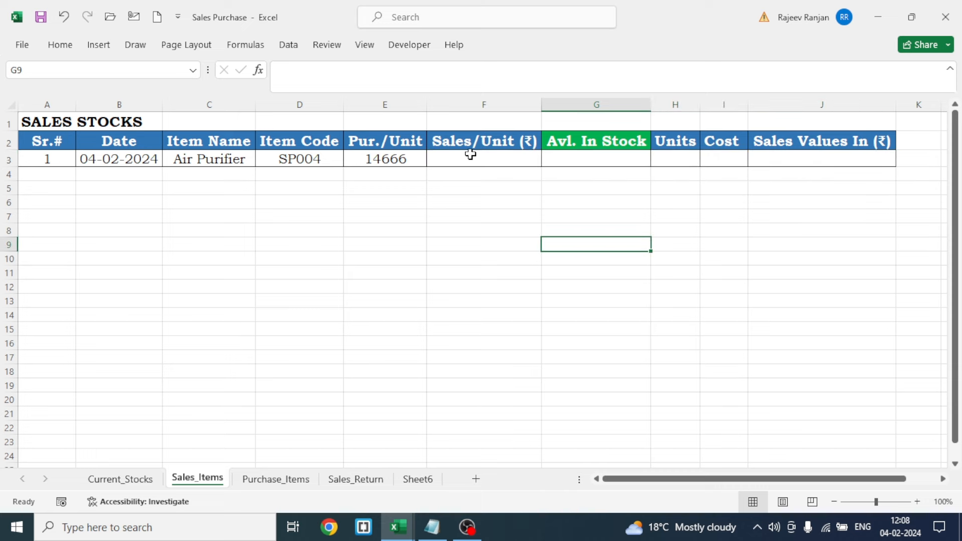
Enter =VLOOKUP(C3,Current_Stocks!$B$2:$E$19,4,0) in the Sales/Unit cell F3 on the Sales_Items sheet.
{"action": "left_click", "coordinate": [486, 161]}
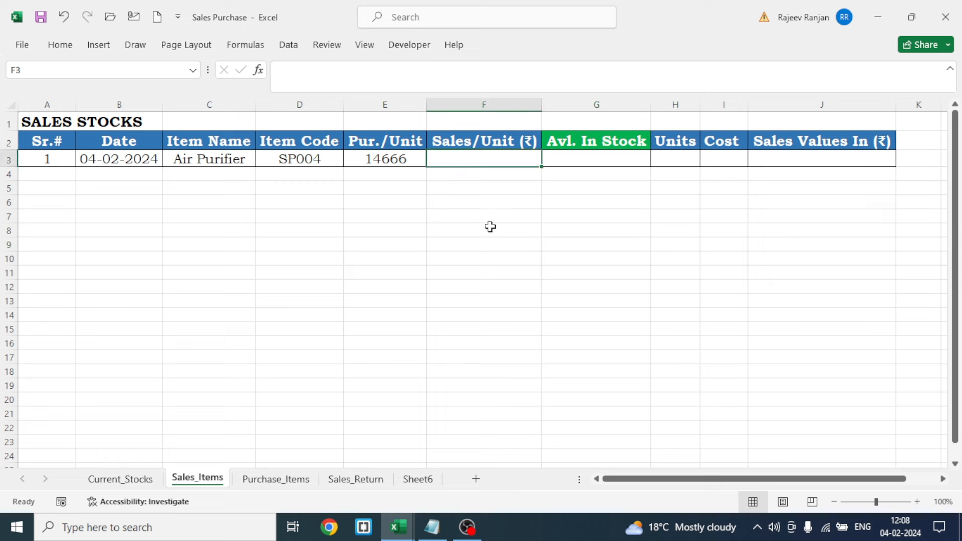
{"action": "type", "text": "="}
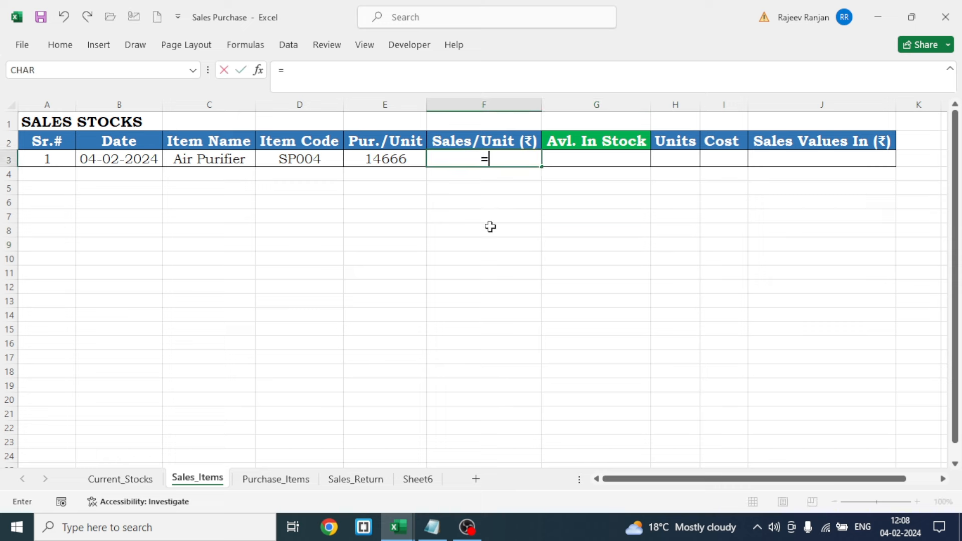
{"action": "type", "text": "VLOOKUP("}
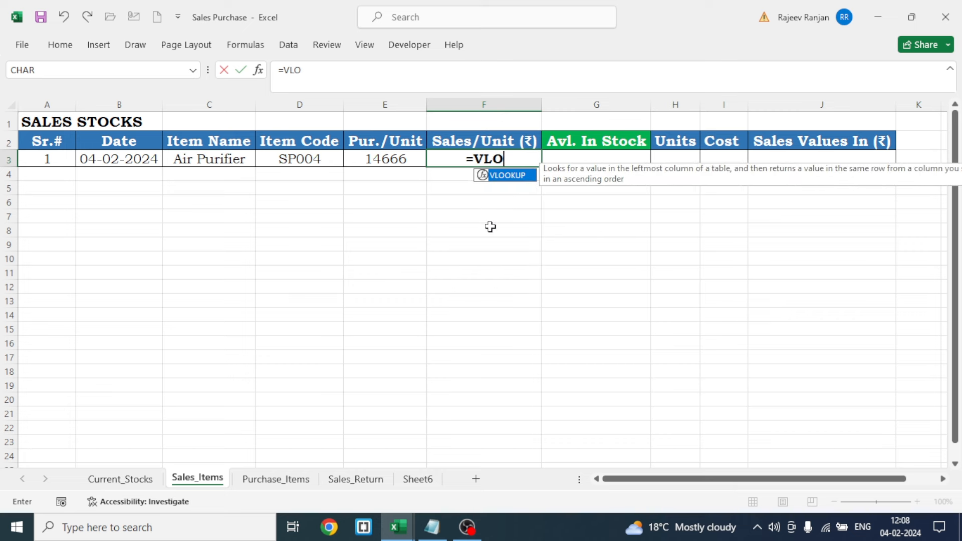
{"action": "left_click", "coordinate": [236, 160]}
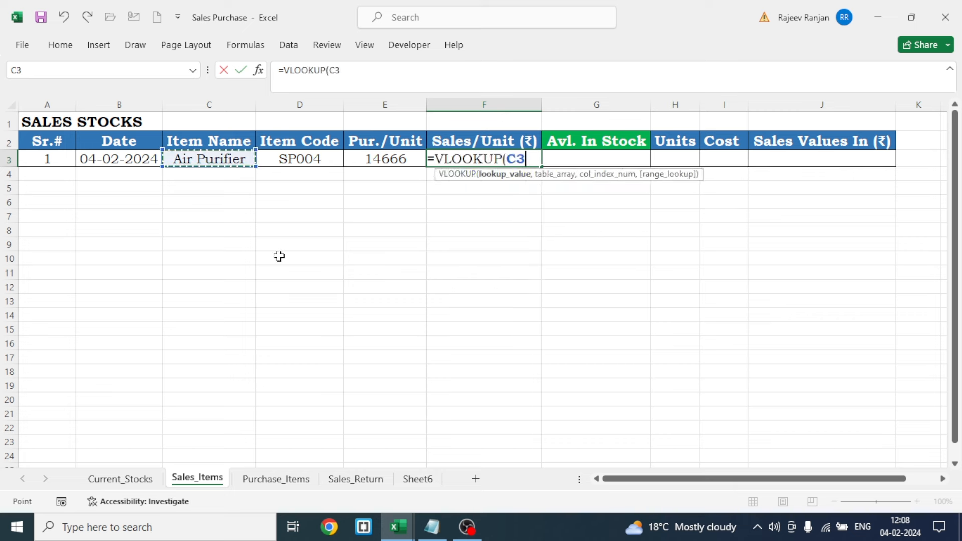
{"action": "type", "text": ","}
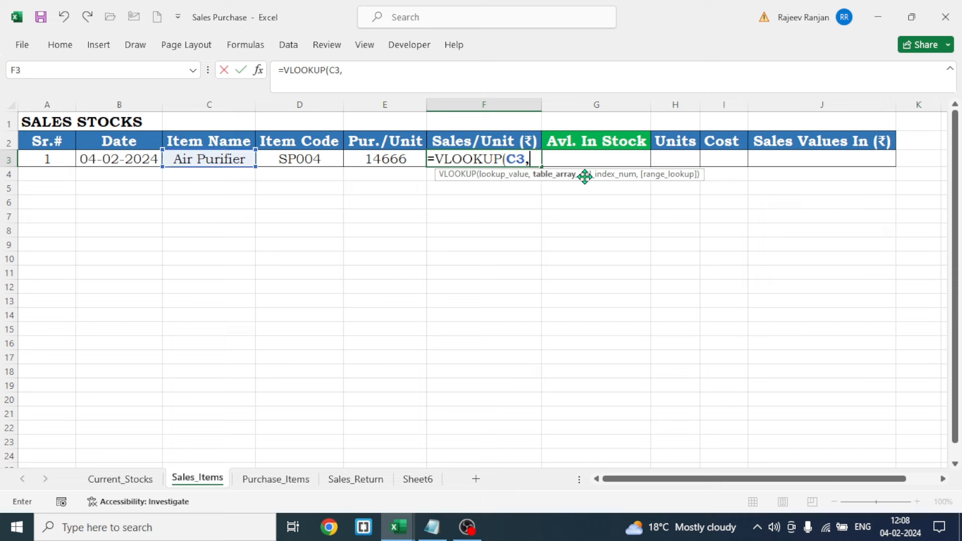
{"action": "left_click", "coordinate": [136, 482]}
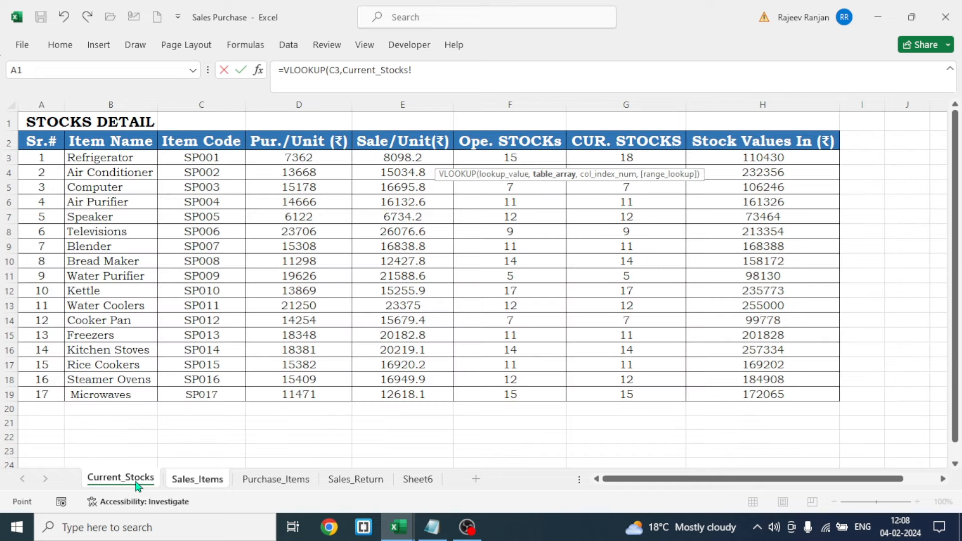
{"action": "left_click_drag", "start_coordinate": [95, 141], "coordinate": [411, 397]}
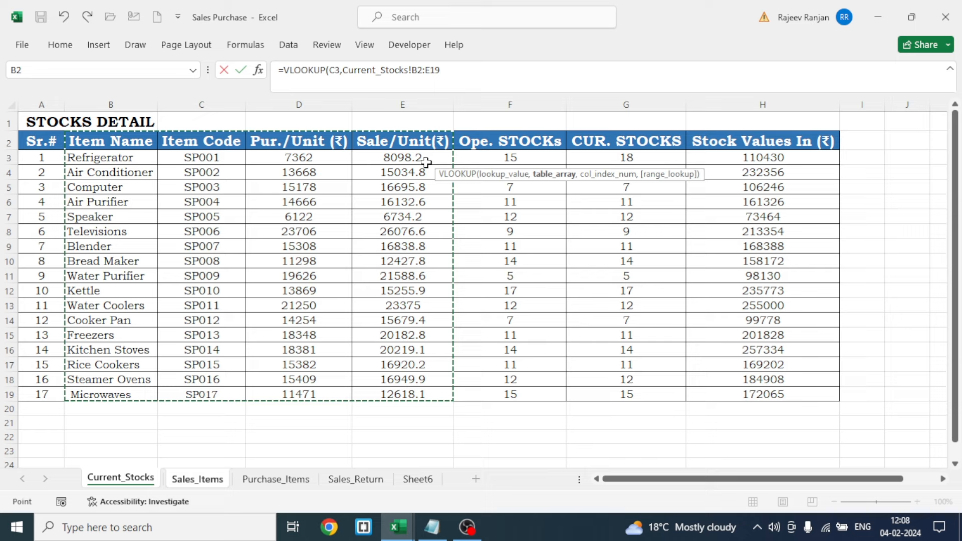
{"action": "key", "text": "F4"}
{"action": "type", "text": ","}
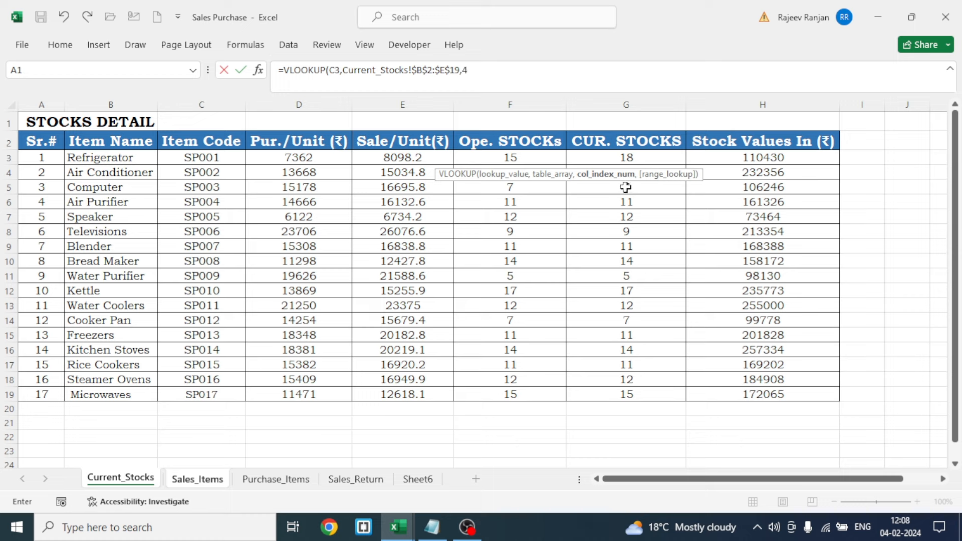
{"action": "type", "text": "4,"}
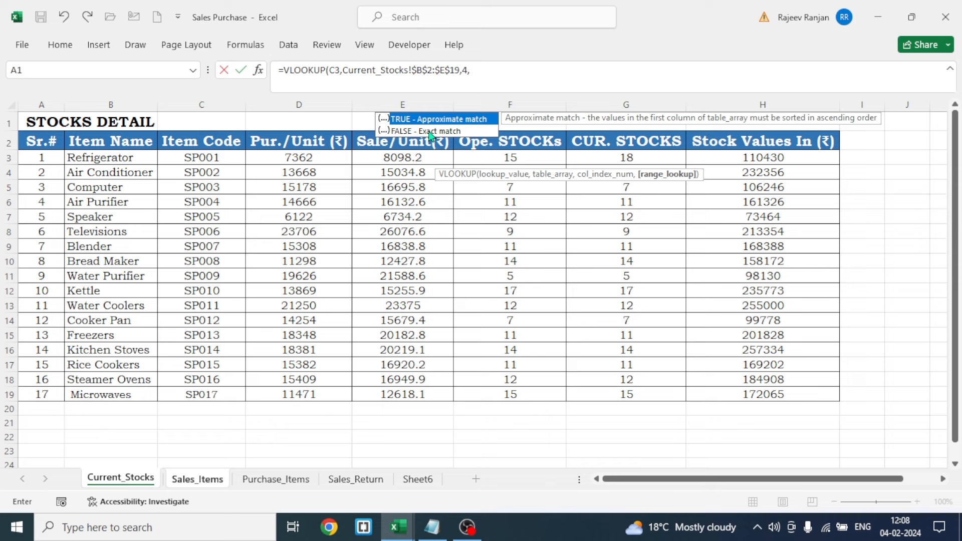
{"action": "type", "text": "0"}
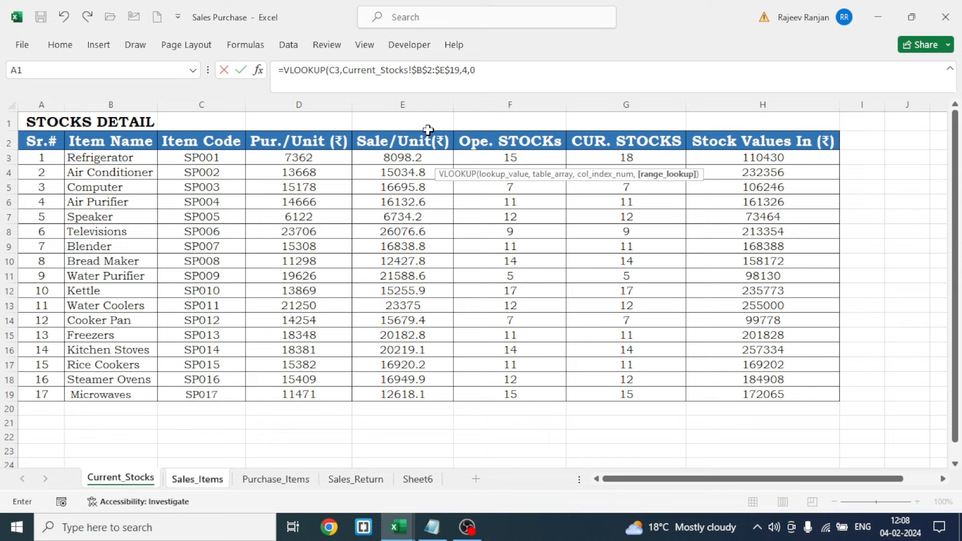
{"action": "type", "text": ")"}
{"action": "key", "text": "Return"}
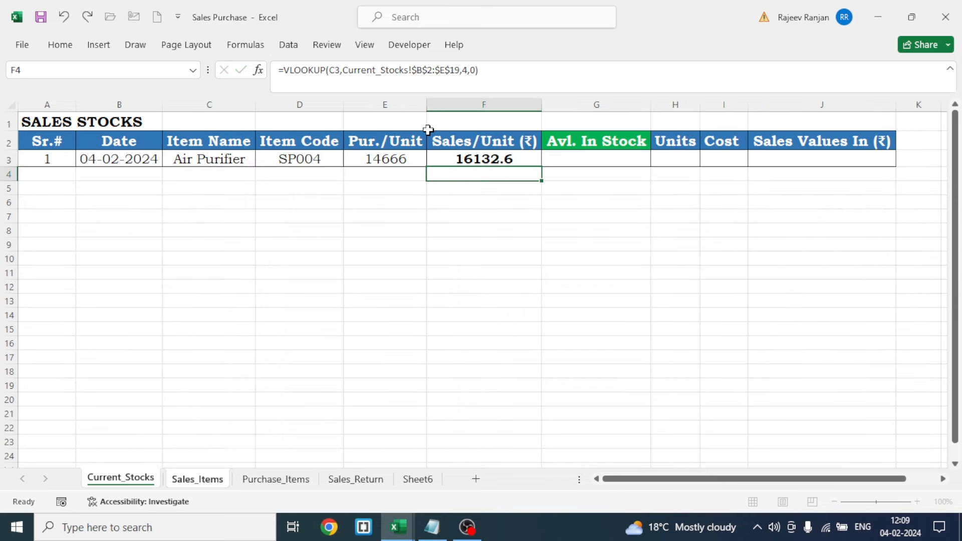
Wrap the Sales/Unit VLOOKUP in F3 in IFERROR with 0 as the error value.
{"action": "left_click", "coordinate": [476, 160]}
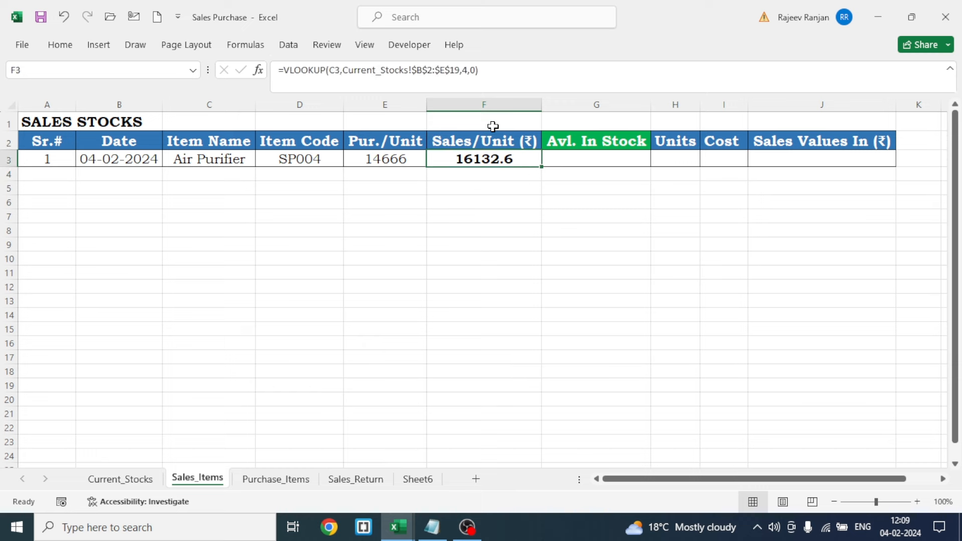
{"action": "left_click", "coordinate": [282, 70]}
{"action": "type", "text": "IFE"}
{"action": "key", "text": "Tab"}
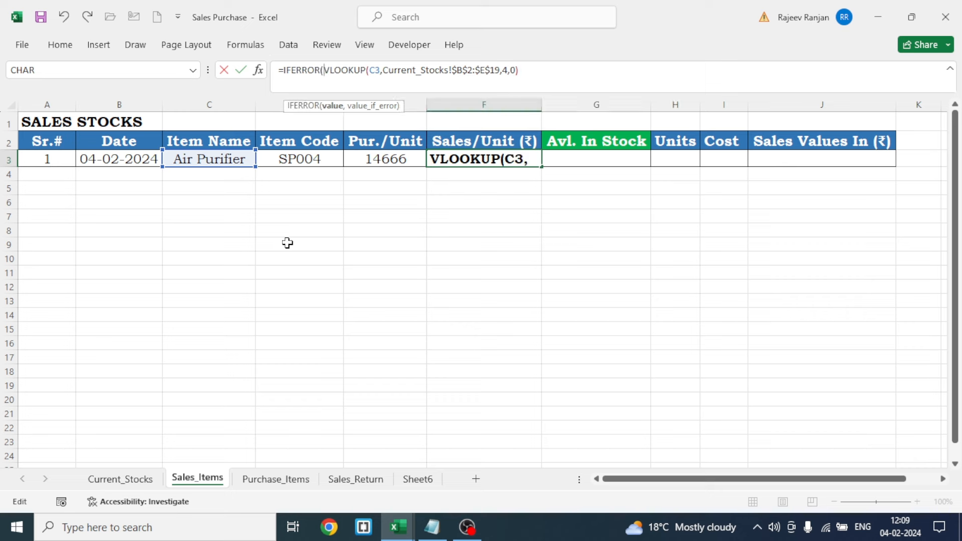
{"action": "left_click", "coordinate": [536, 74]}
{"action": "type", "text": ",0)"}
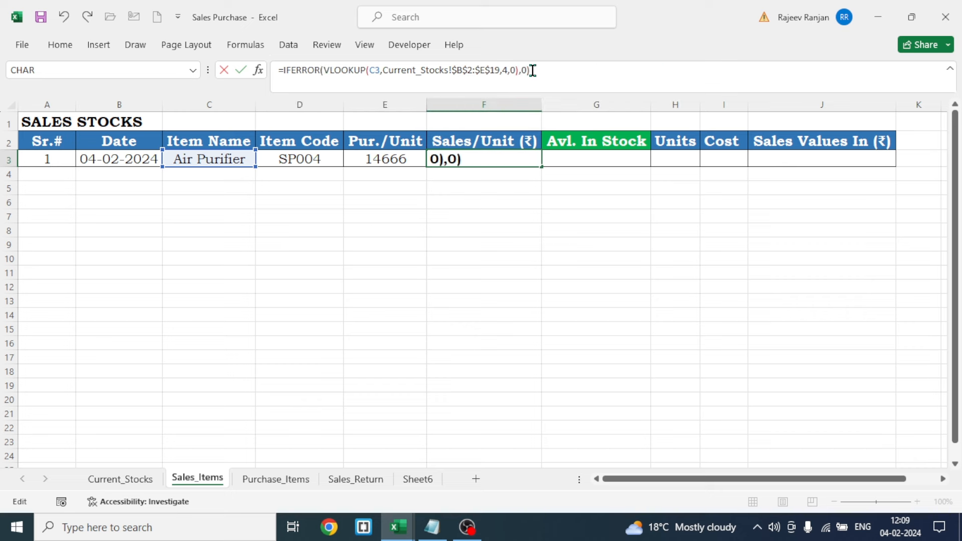
{"action": "key", "text": "Return"}
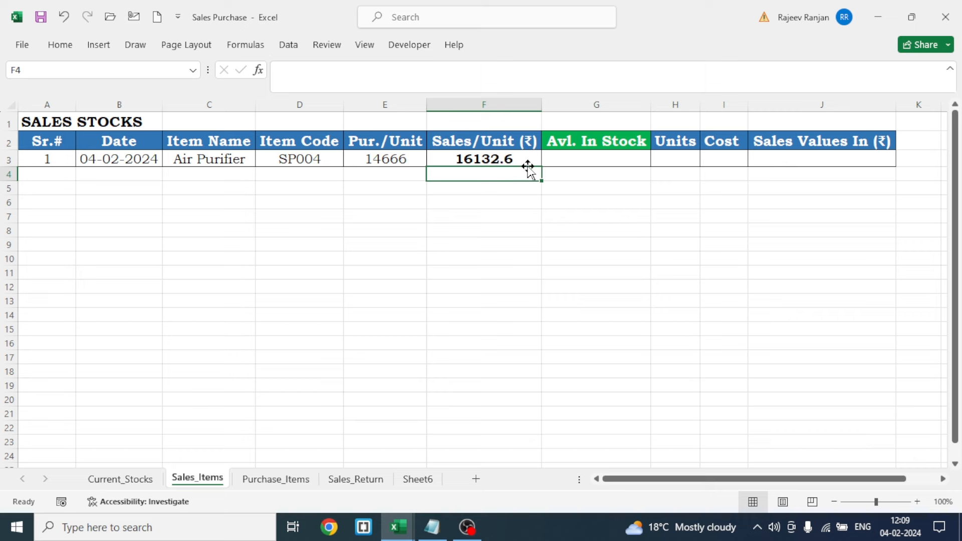
Start a VLOOKUP formula in the Avl. In Stock cell G3 that looks up C3 in the absolute range Current_Stocks!$B$2:$G$19.
{"action": "left_click", "coordinate": [601, 161]}
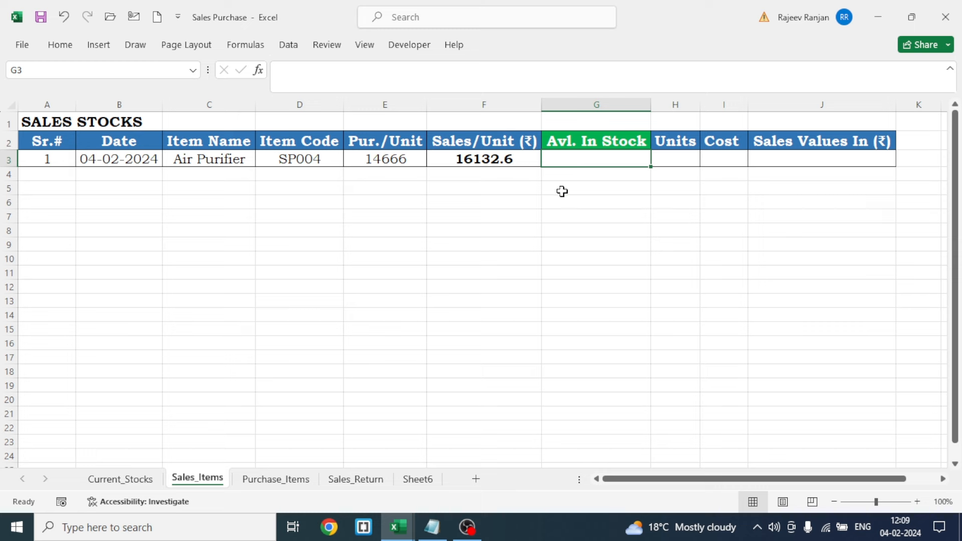
{"action": "type", "text": "=VLO"}
{"action": "key", "text": "Tab"}
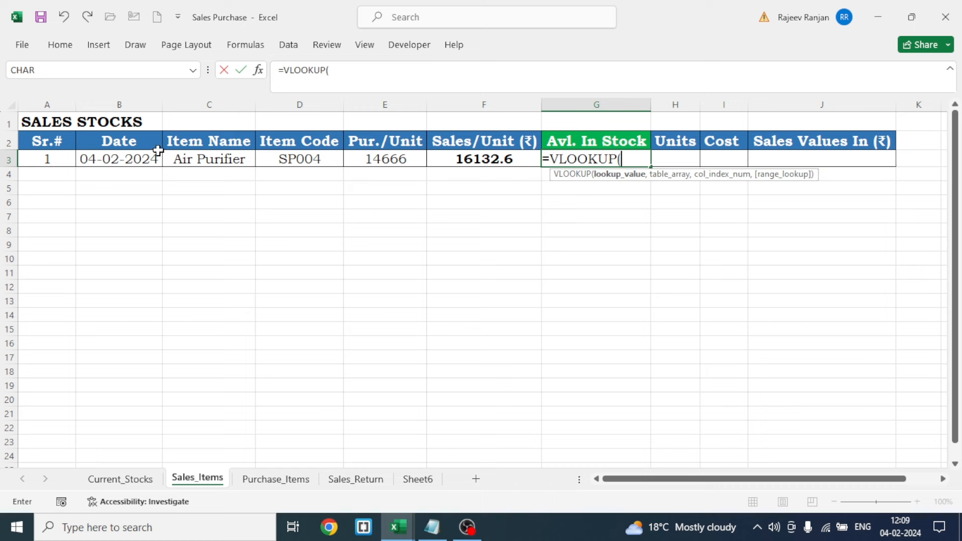
{"action": "left_click", "coordinate": [214, 161]}
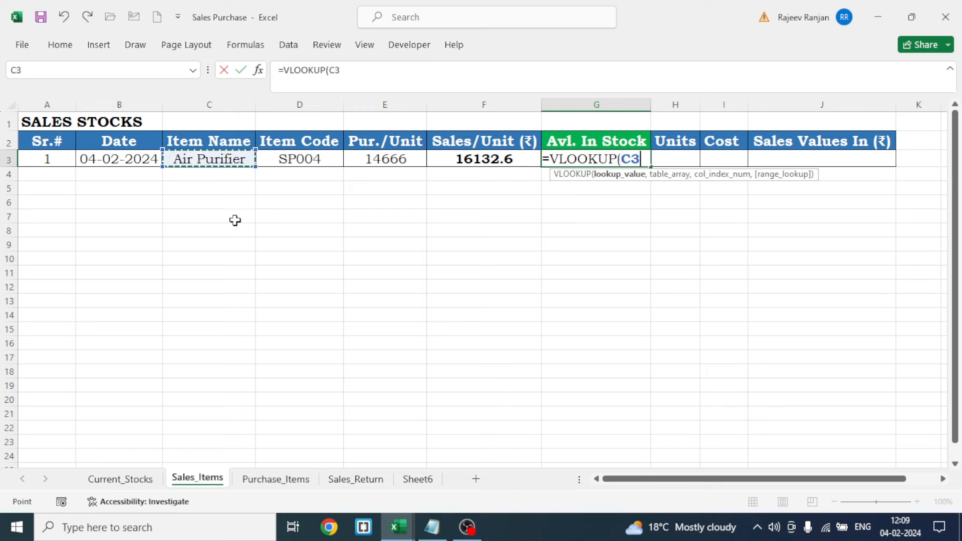
{"action": "type", "text": ","}
{"action": "left_click", "coordinate": [135, 480]}
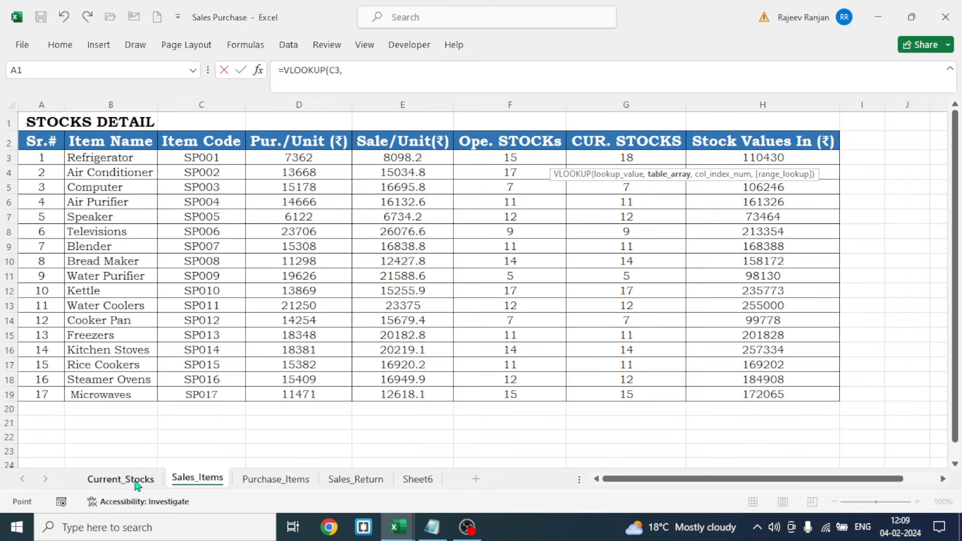
{"action": "left_click", "coordinate": [136, 482]}
{"action": "left_click", "coordinate": [141, 141]}
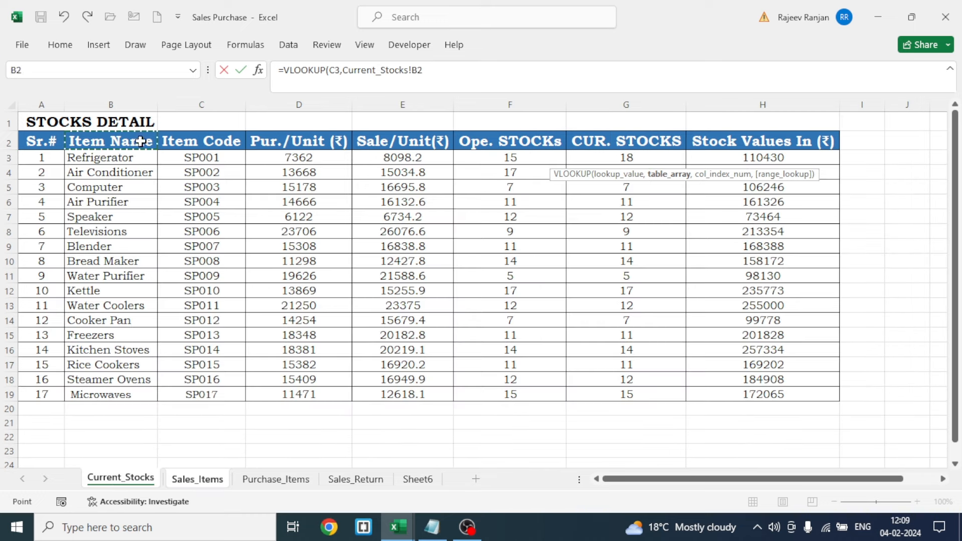
{"action": "left_click_drag", "start_coordinate": [140, 141], "coordinate": [651, 395]}
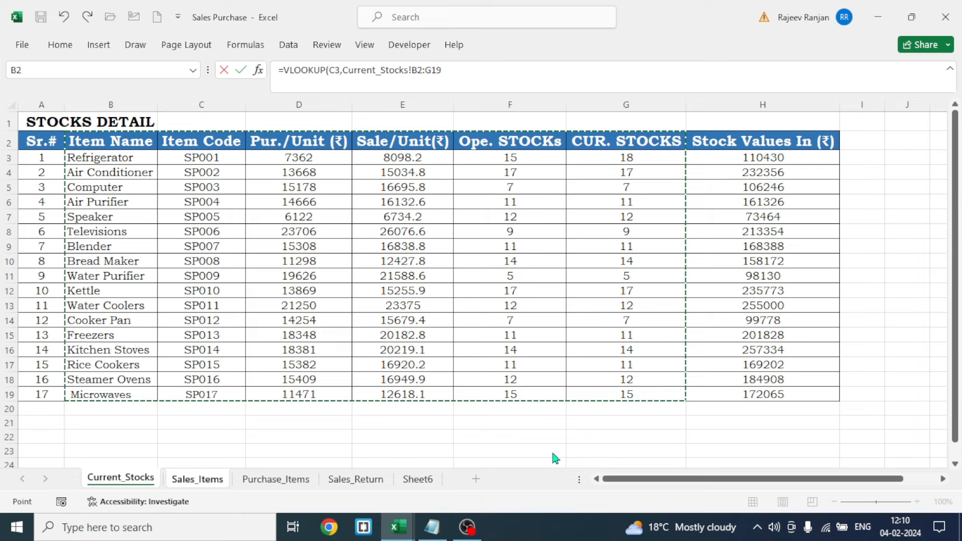
{"action": "key", "text": "F5"}
{"action": "left_click", "coordinate": [508, 250]}
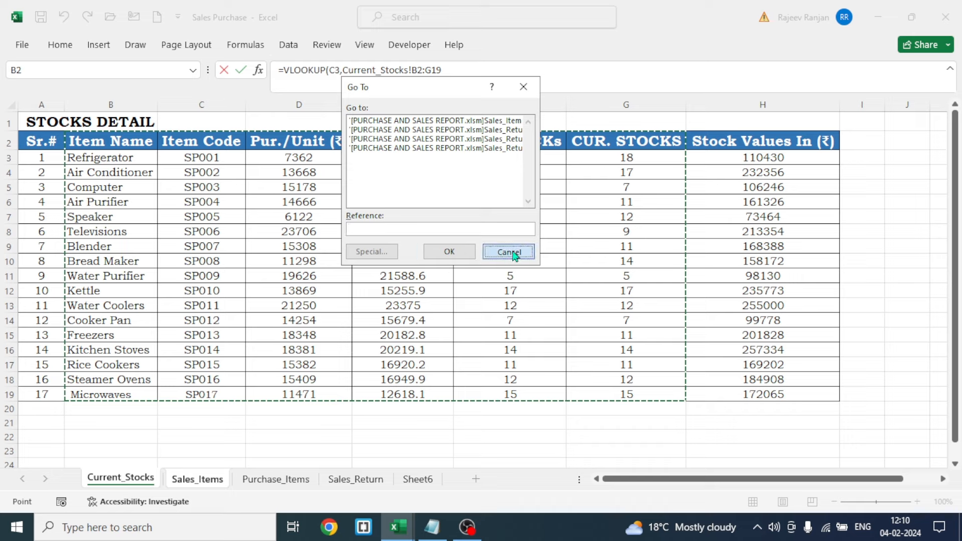
{"action": "key", "text": "F4"}
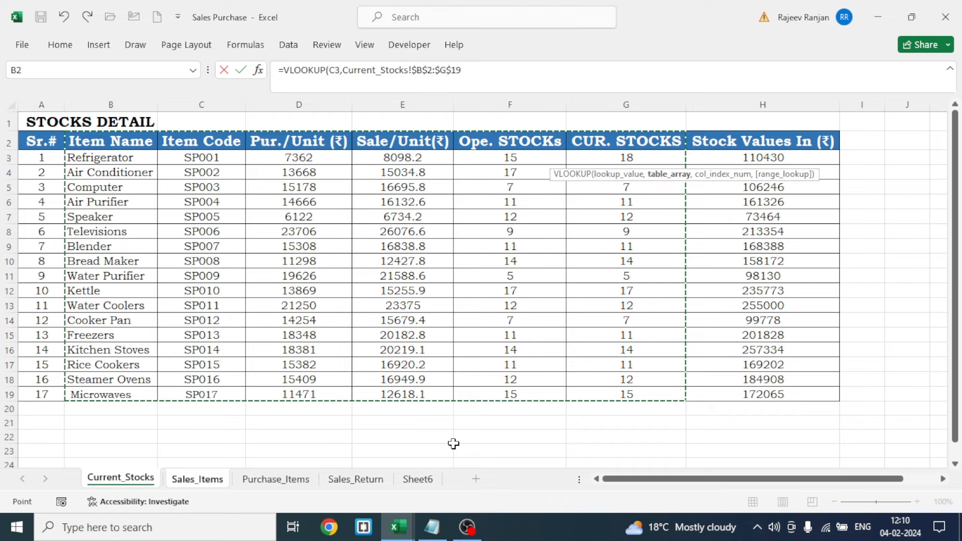
Complete the G3 VLOOKUP with column index 6 and exact match 0.
{"action": "type", "text": ","}
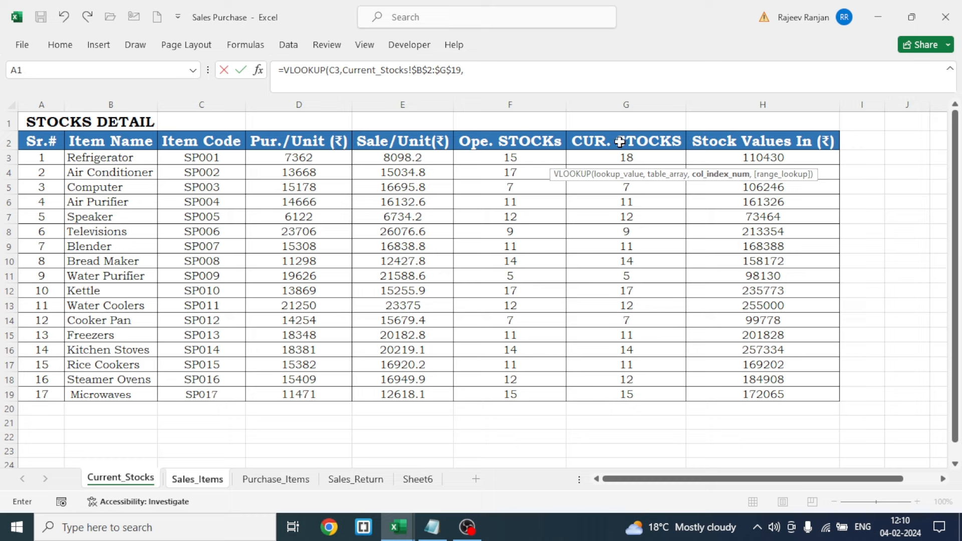
{"action": "type", "text": "6,"}
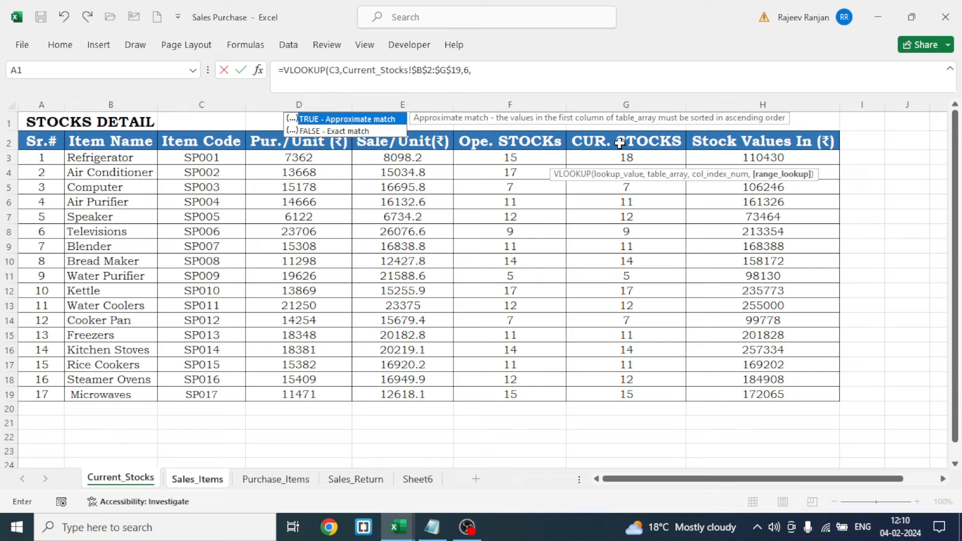
{"action": "type", "text": "0)"}
{"action": "key", "text": "Return"}
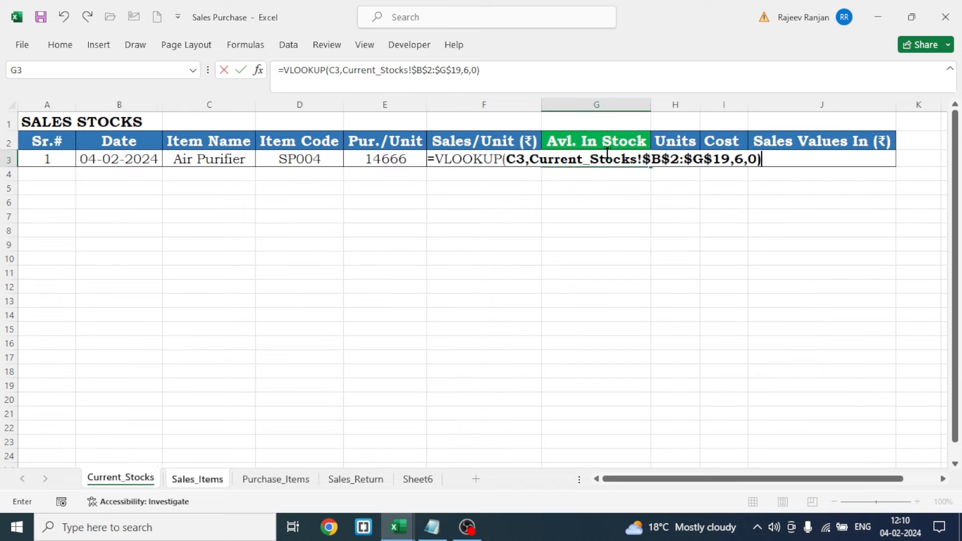
{"action": "left_click", "coordinate": [567, 260]}
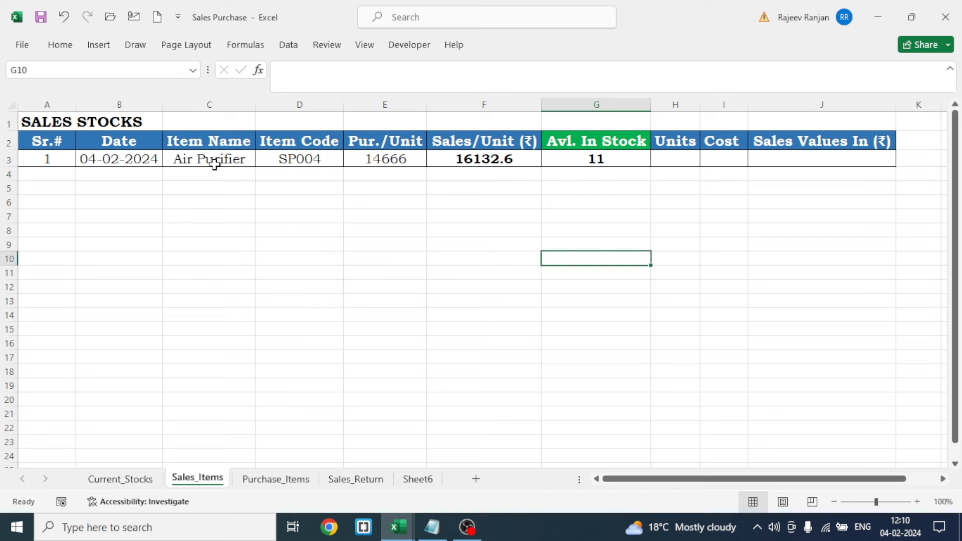
Wrap the Avl. In Stock VLOOKUP in G3 in IFERROR with 0 as the error value.
{"action": "left_click", "coordinate": [596, 158]}
{"action": "left_click", "coordinate": [282, 69]}
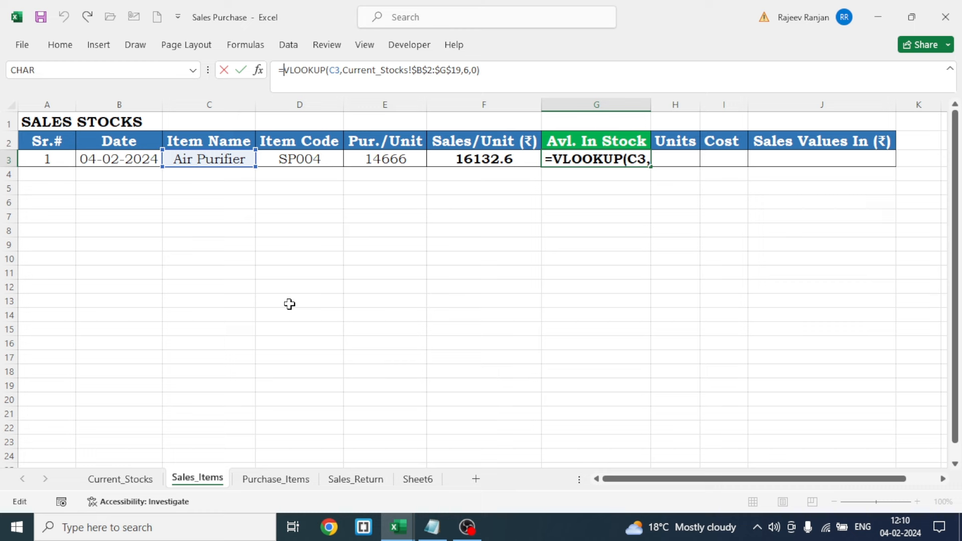
{"action": "type", "text": "IFE"}
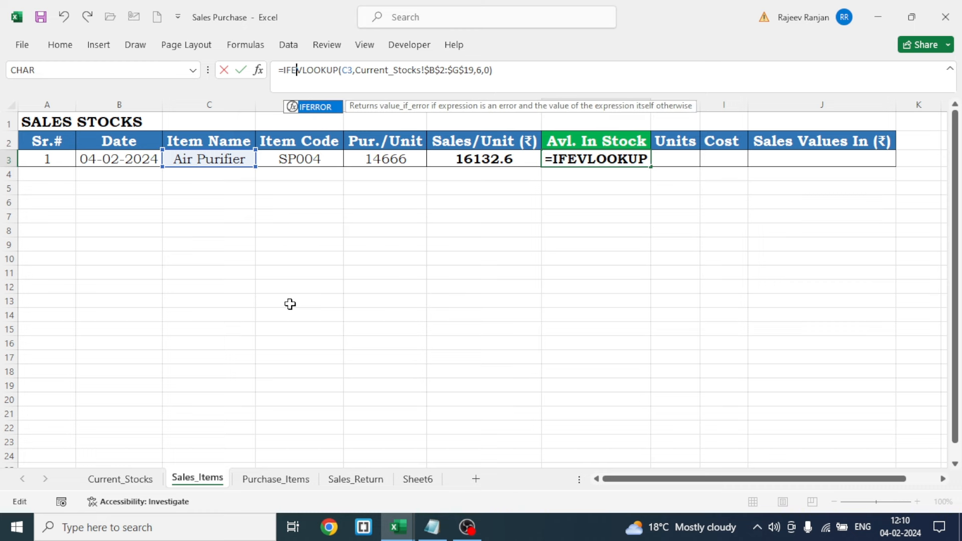
{"action": "key", "text": "Tab"}
{"action": "left_click", "coordinate": [530, 70]}
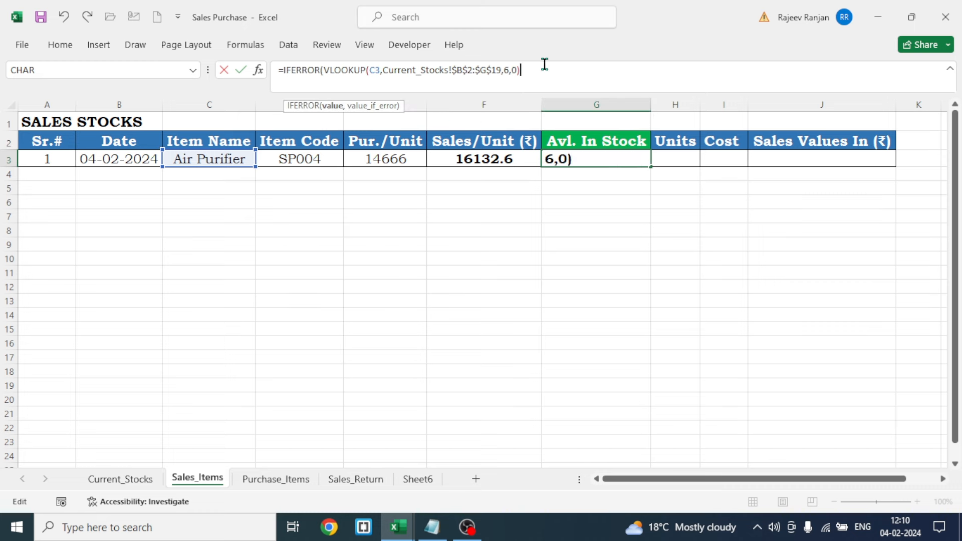
{"action": "type", "text": ","}
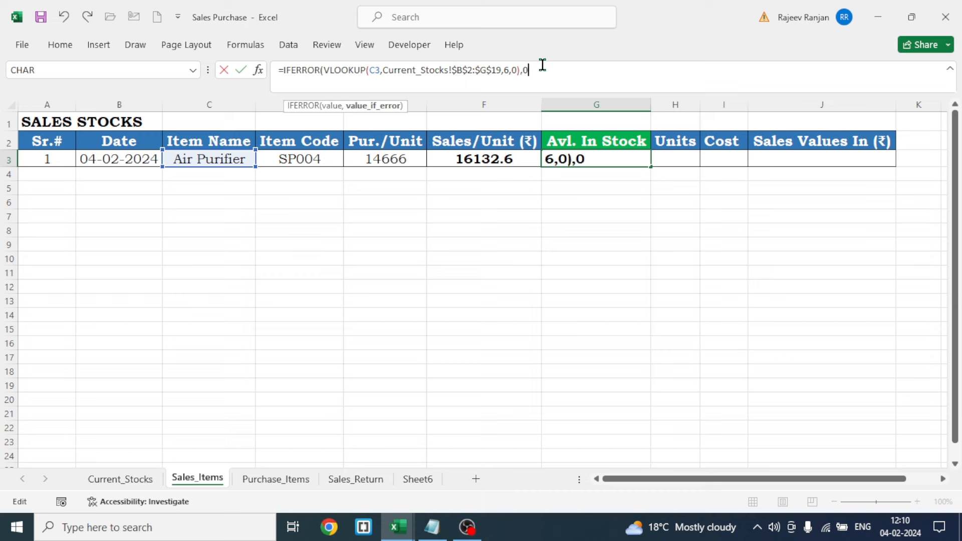
{"action": "type", "text": "0)"}
{"action": "key", "text": "Return"}
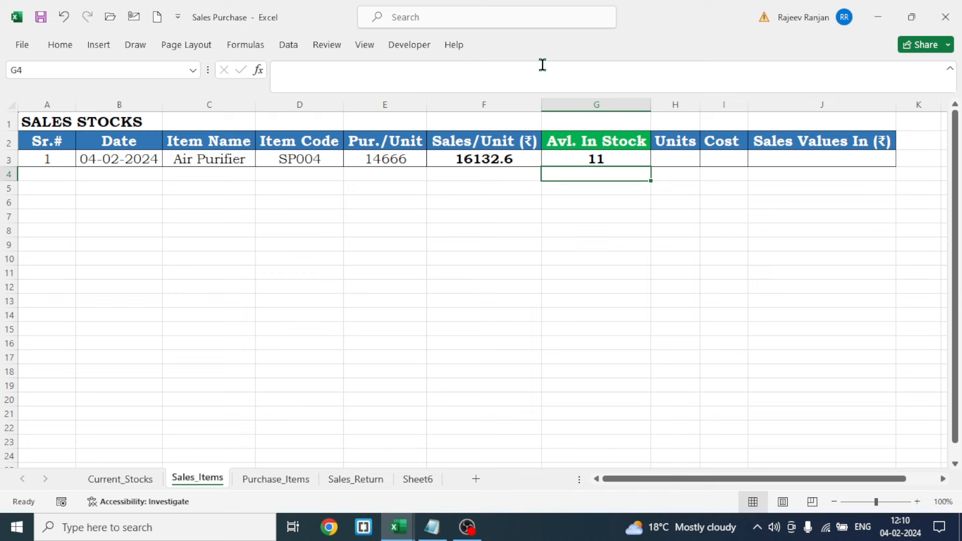
{"action": "left_click", "coordinate": [577, 273]}
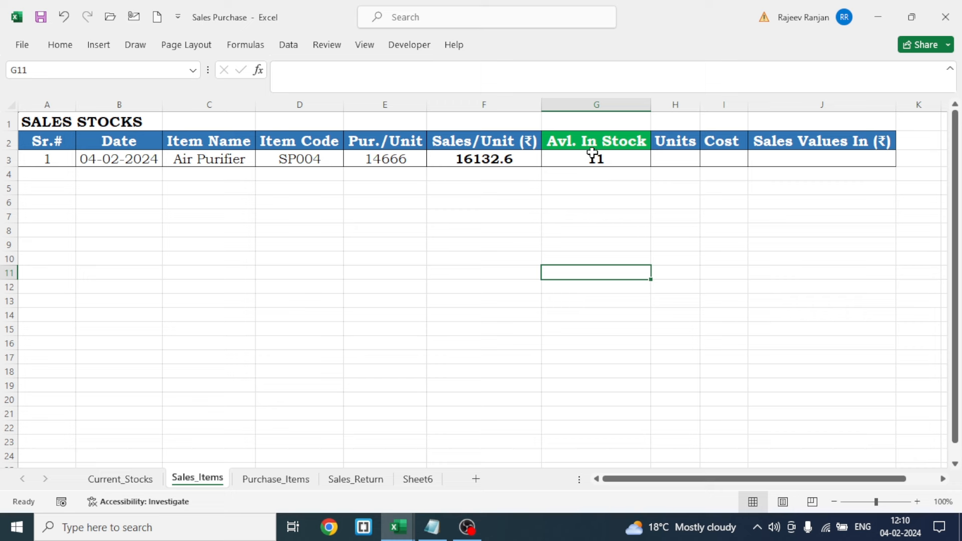
Enter 3 in the Units cell H3 and widen the Cost column I.
{"action": "left_click", "coordinate": [685, 165]}
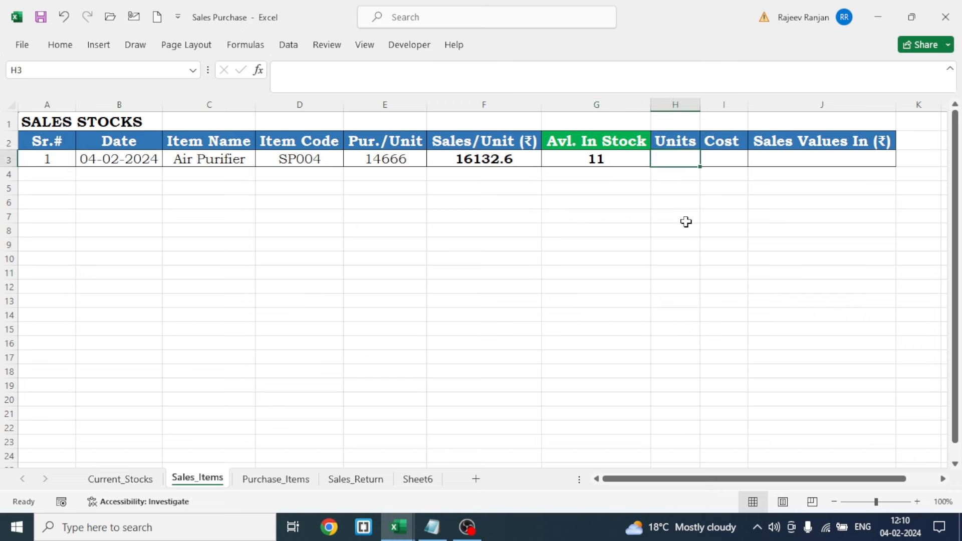
{"action": "type", "text": "3"}
{"action": "left_click", "coordinate": [733, 163]}
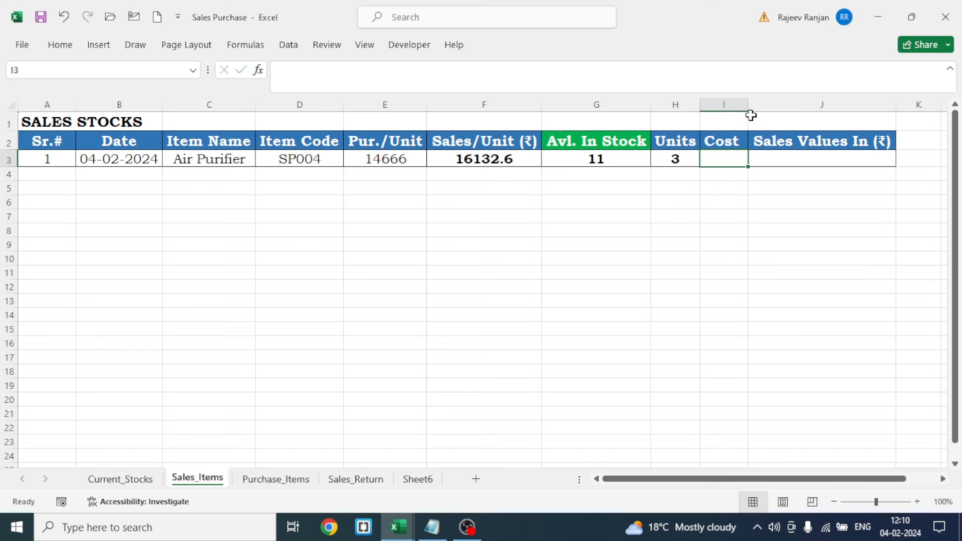
{"action": "left_click_drag", "start_coordinate": [747, 107], "coordinate": [769, 106]}
Enter =IFERROR(E3*H3,0) in the Cost cell I3 to multiply the purchase price by the units.
{"action": "type", "text": "="}
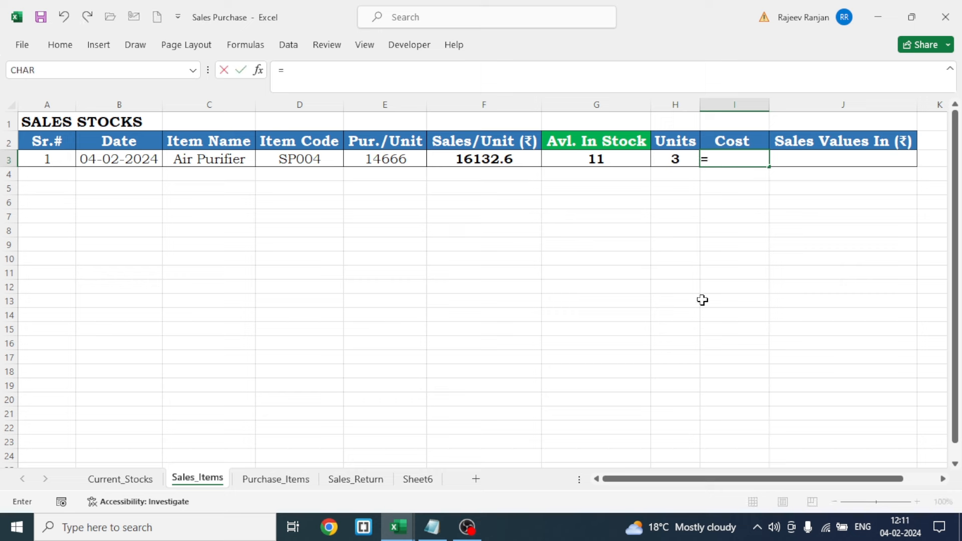
{"action": "type", "text": "IFE"}
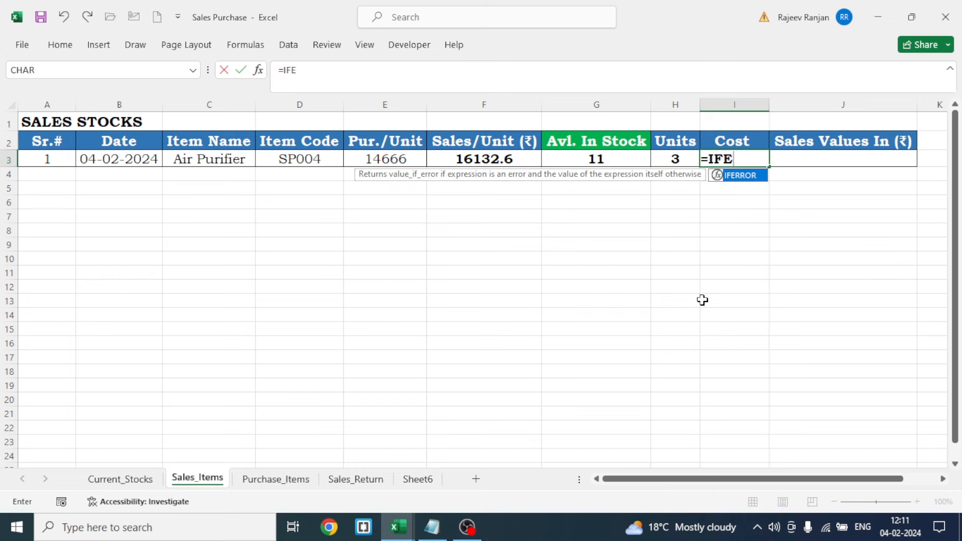
{"action": "key", "text": "Tab"}
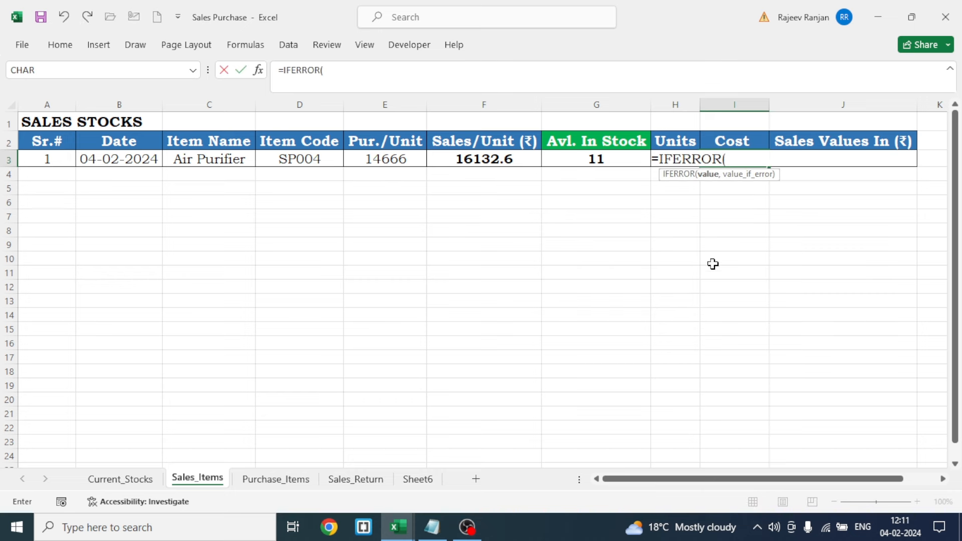
{"action": "left_click", "coordinate": [378, 157]}
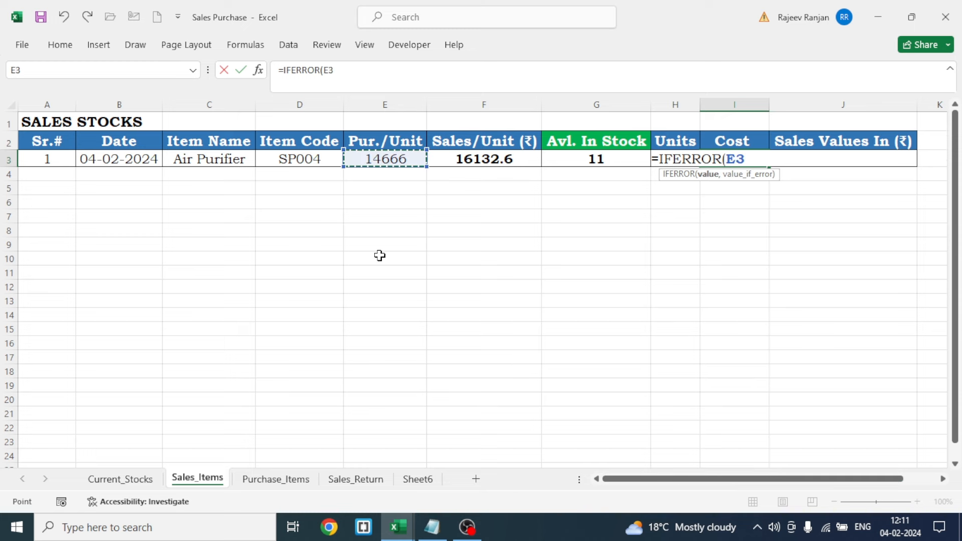
{"action": "type", "text": "*"}
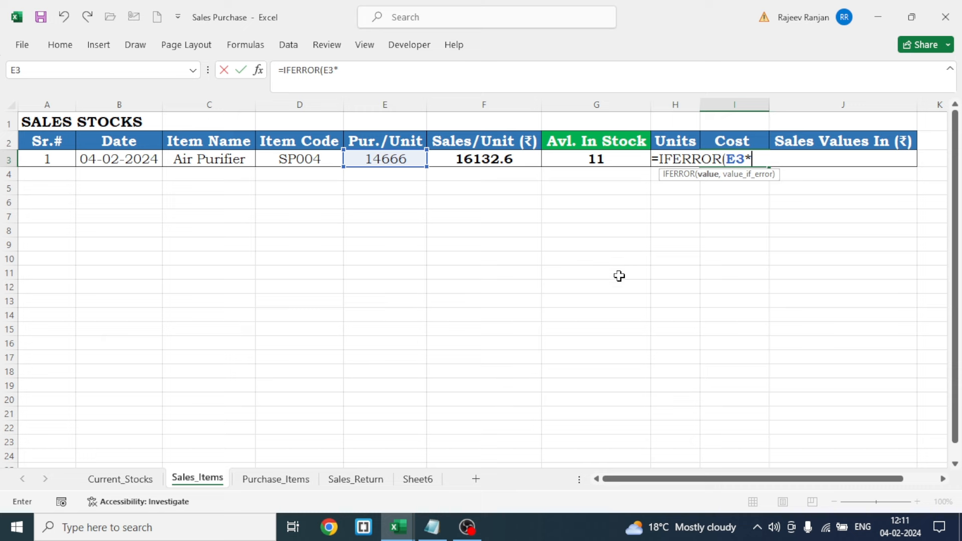
{"action": "type", "text": "H3"}
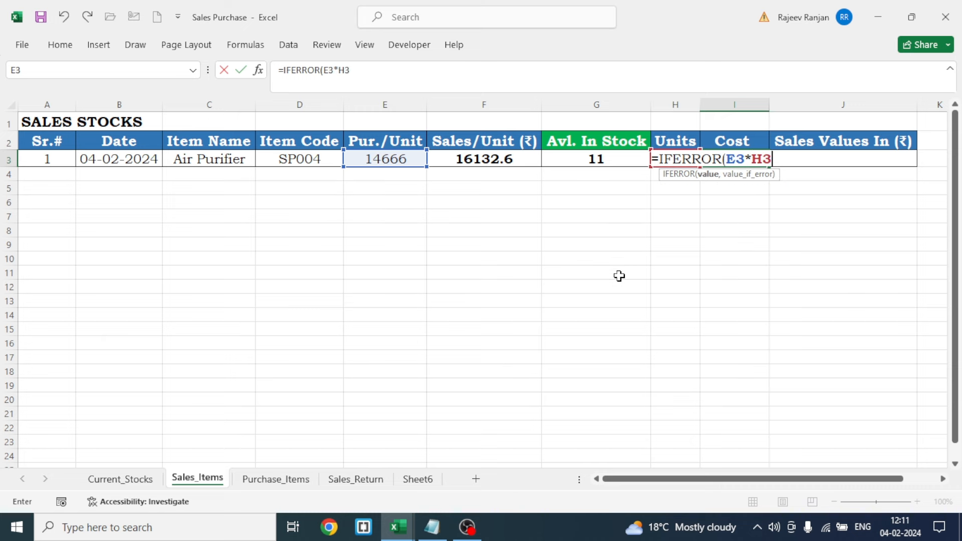
{"action": "type", "text": ","}
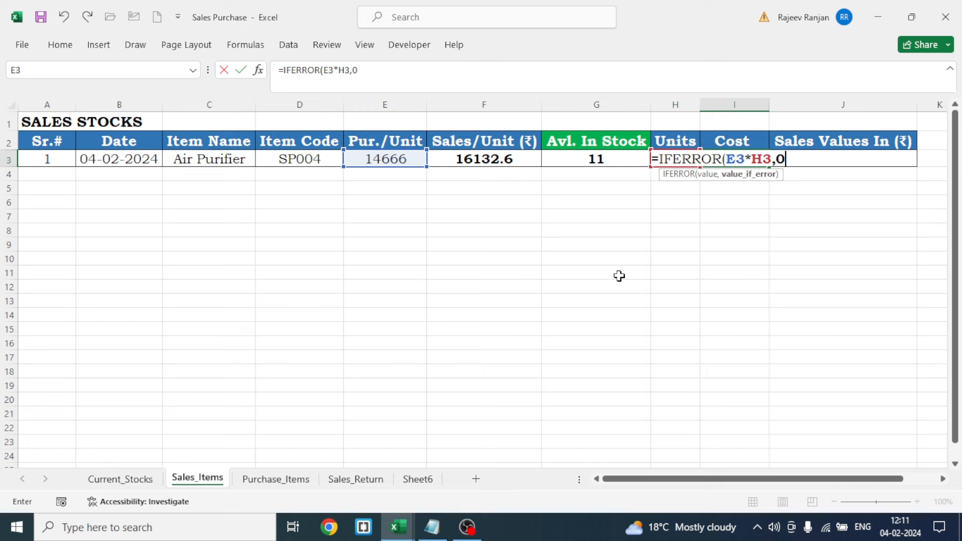
{"action": "type", "text": "0)"}
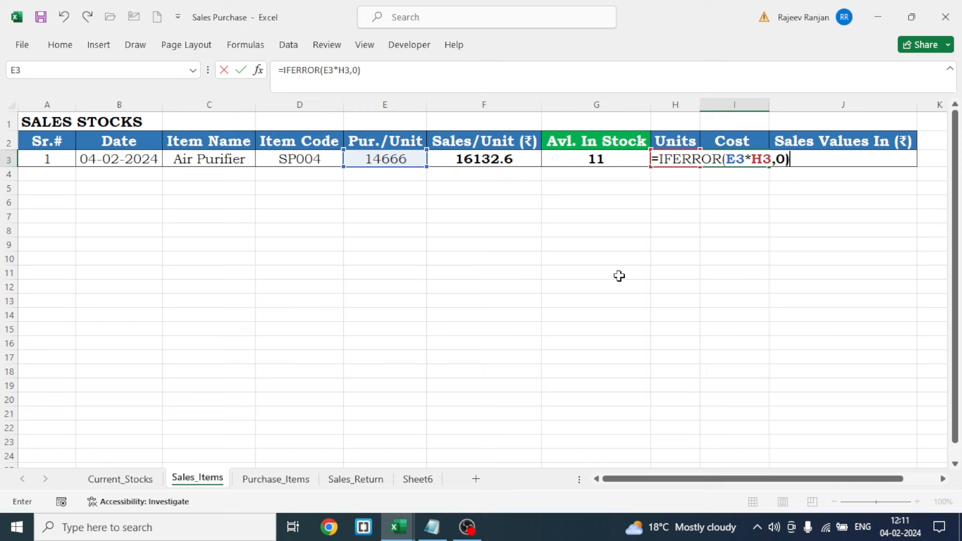
{"action": "key", "text": "Return"}
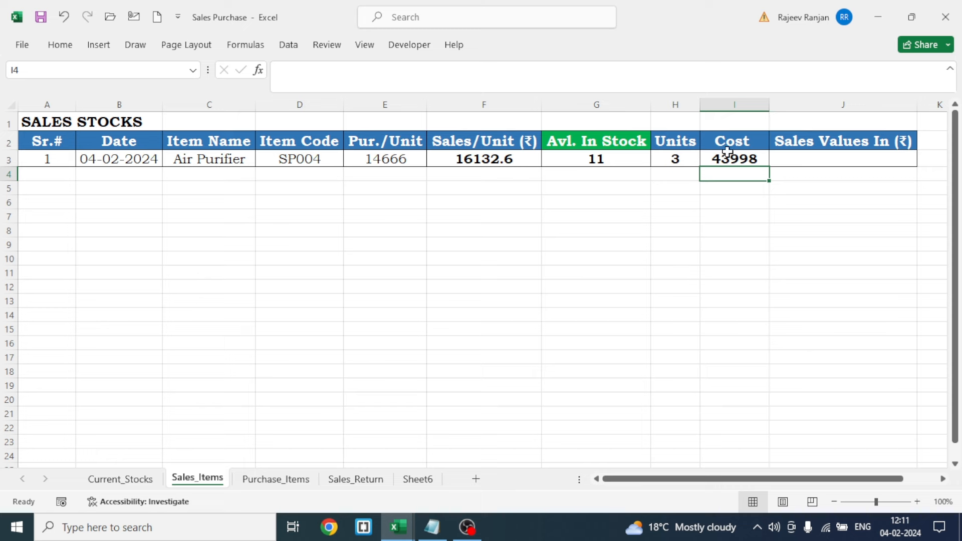
Enter =IFERROR(F3*H3,0) in the Sales Values cell J3 to multiply the sales price by the units.
{"action": "left_click", "coordinate": [824, 161]}
{"action": "type", "text": "="}
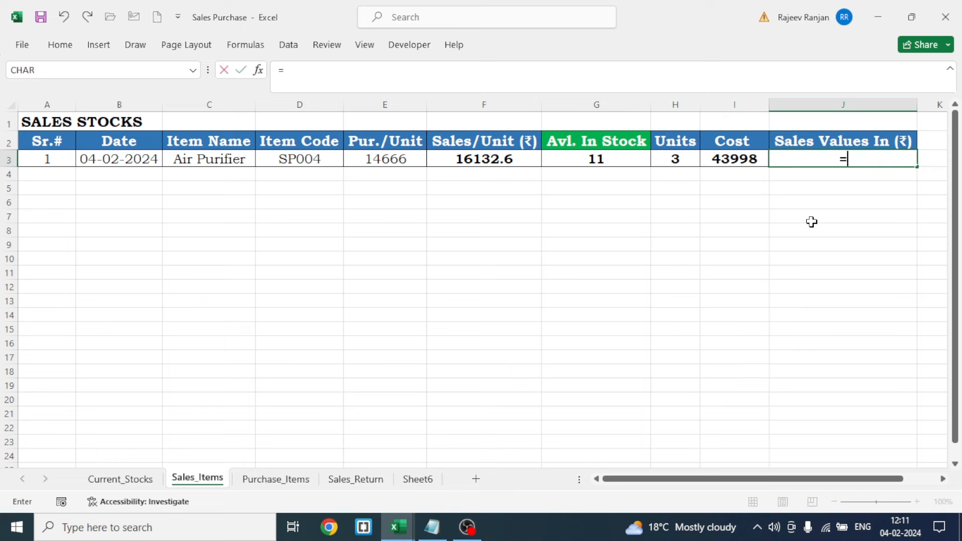
{"action": "type", "text": "IF"}
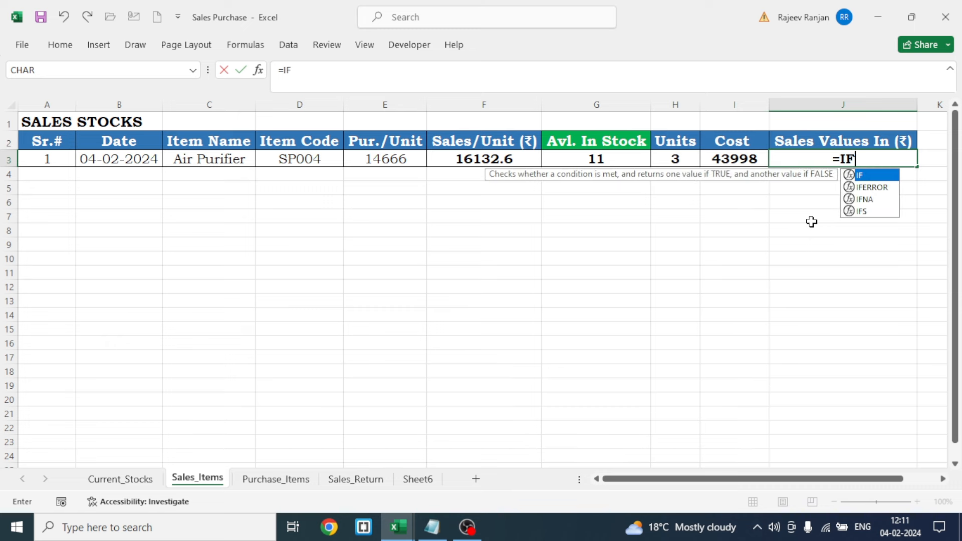
{"action": "type", "text": "E"}
{"action": "key", "text": "Tab"}
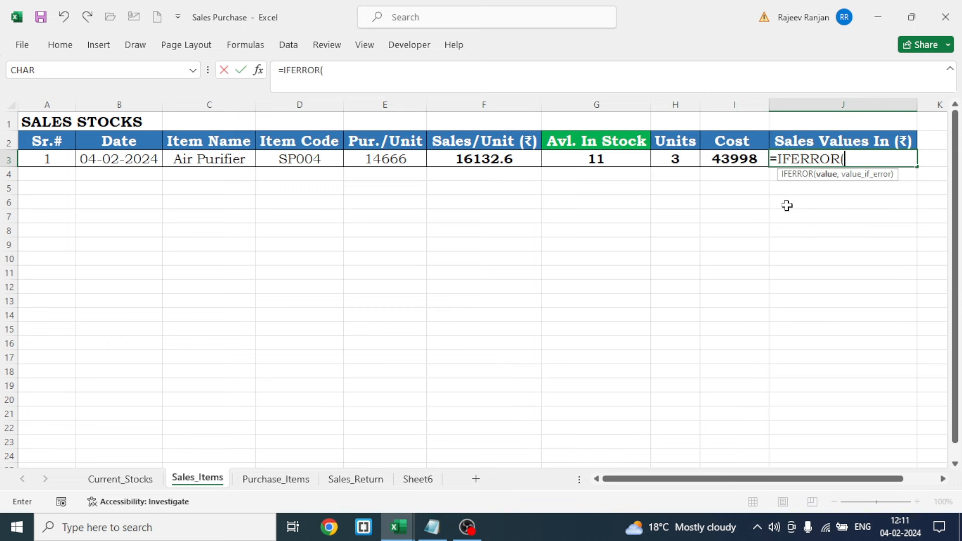
{"action": "left_click", "coordinate": [480, 156]}
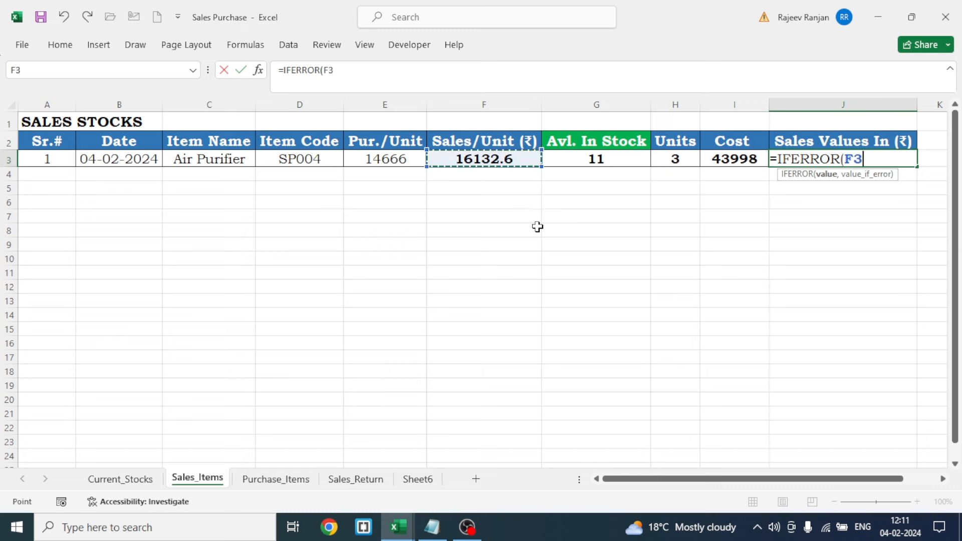
{"action": "type", "text": "*"}
{"action": "left_click", "coordinate": [676, 161]}
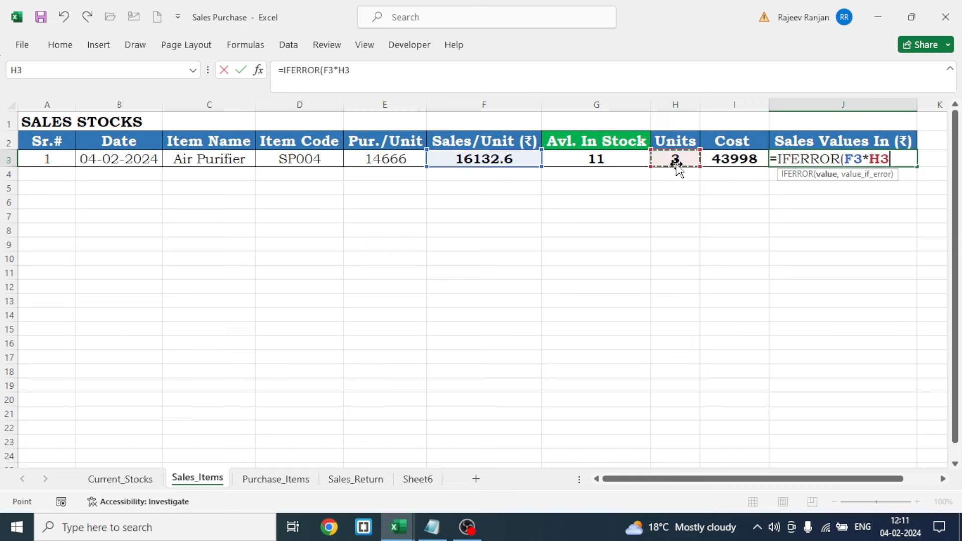
{"action": "type", "text": ","}
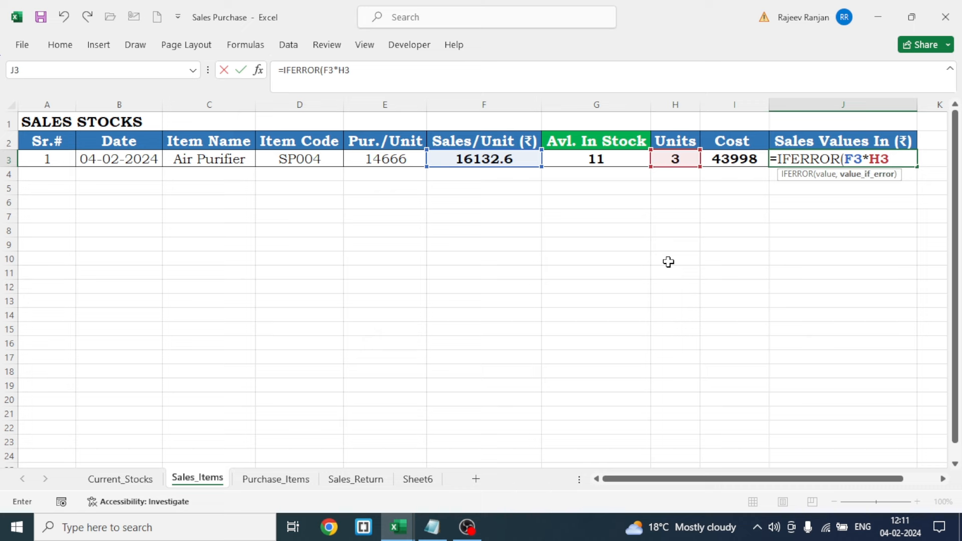
{"action": "type", "text": "0)"}
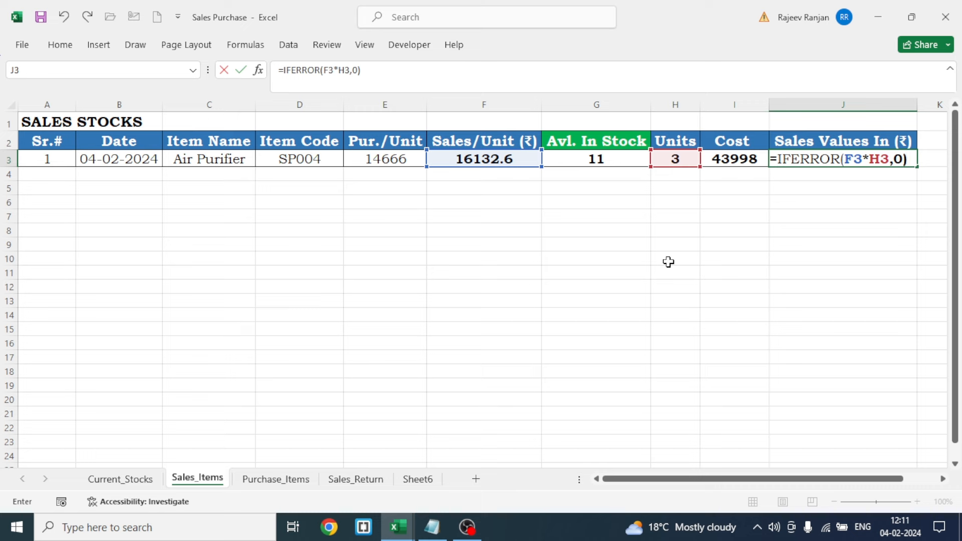
{"action": "key", "text": "Return"}
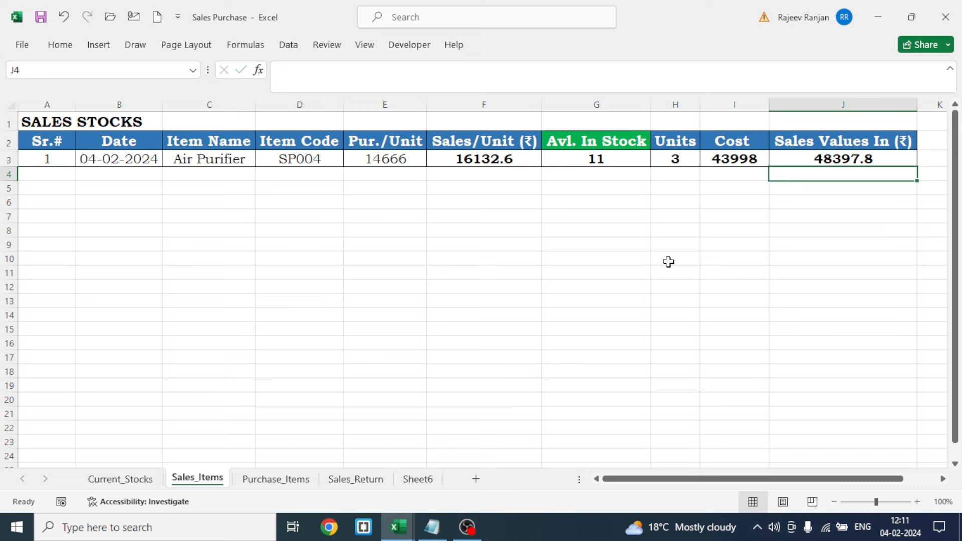
{"action": "left_click", "coordinate": [814, 160]}
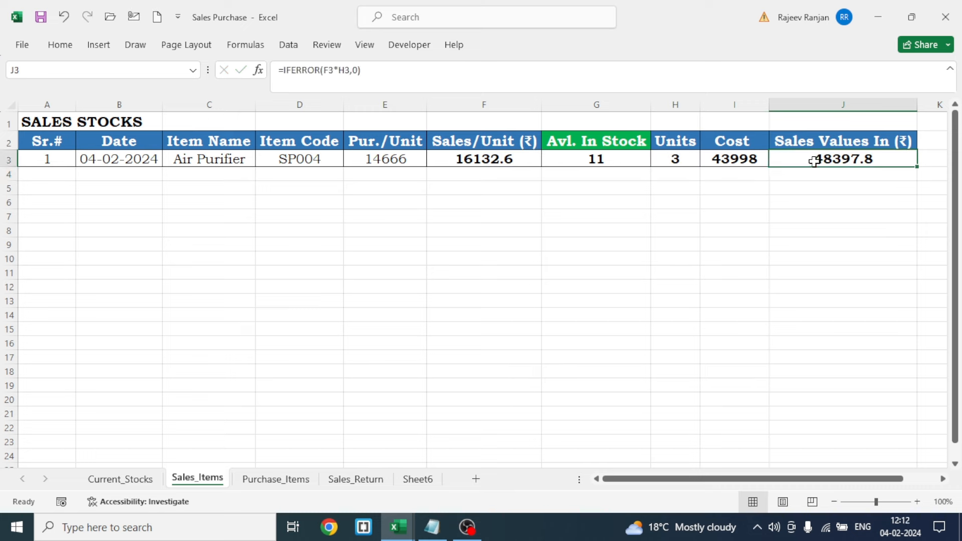
Change the title of the data validation input message on Item Name cell C3 to "Sales Item".
{"action": "left_click", "coordinate": [214, 162]}
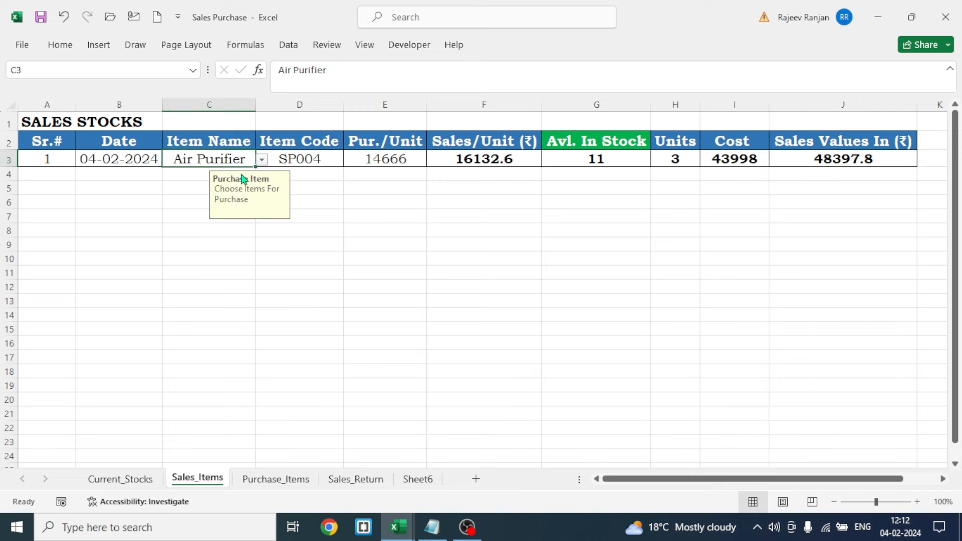
{"action": "left_click", "coordinate": [288, 49]}
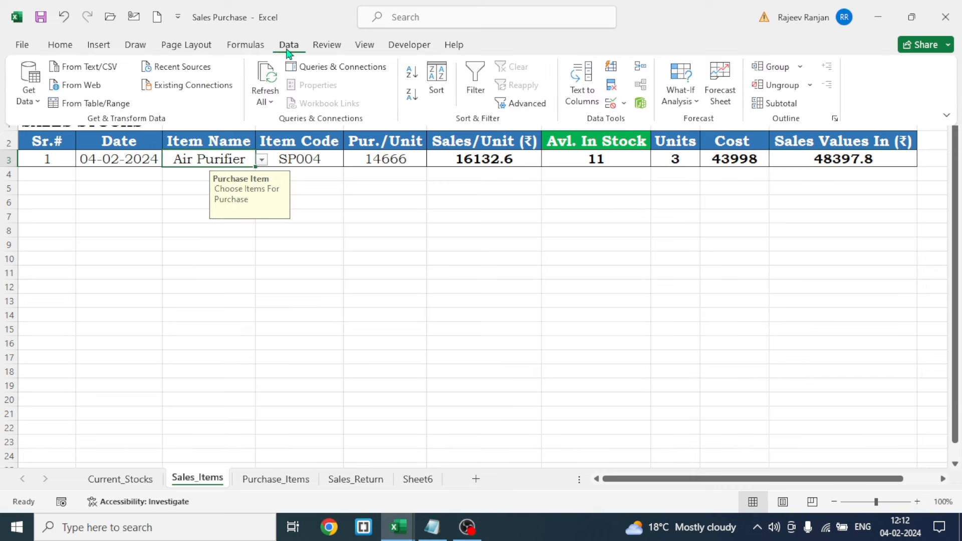
{"action": "left_click", "coordinate": [625, 104]}
{"action": "left_click", "coordinate": [651, 122]}
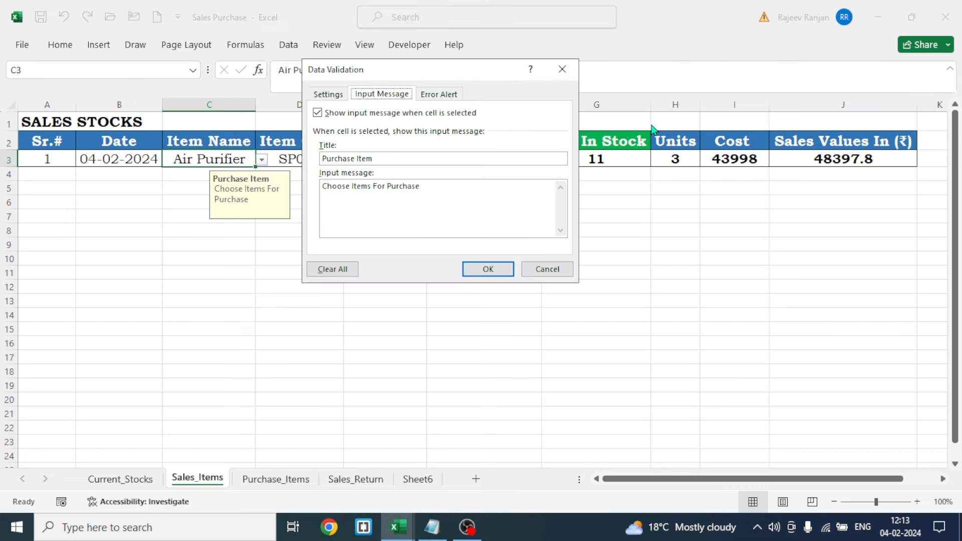
{"action": "left_click", "coordinate": [355, 158]}
{"action": "key", "text": "BackSpace"}
{"action": "key", "text": "BackSpace"}
{"action": "key", "text": "BackSpace"}
{"action": "key", "text": "BackSpace"}
{"action": "key", "text": "BackSpace"}
{"action": "key", "text": "BackSpace"}
{"action": "key", "text": "BackSpace"}
{"action": "key", "text": "BackSpace"}
{"action": "key", "text": "BackSpace"}
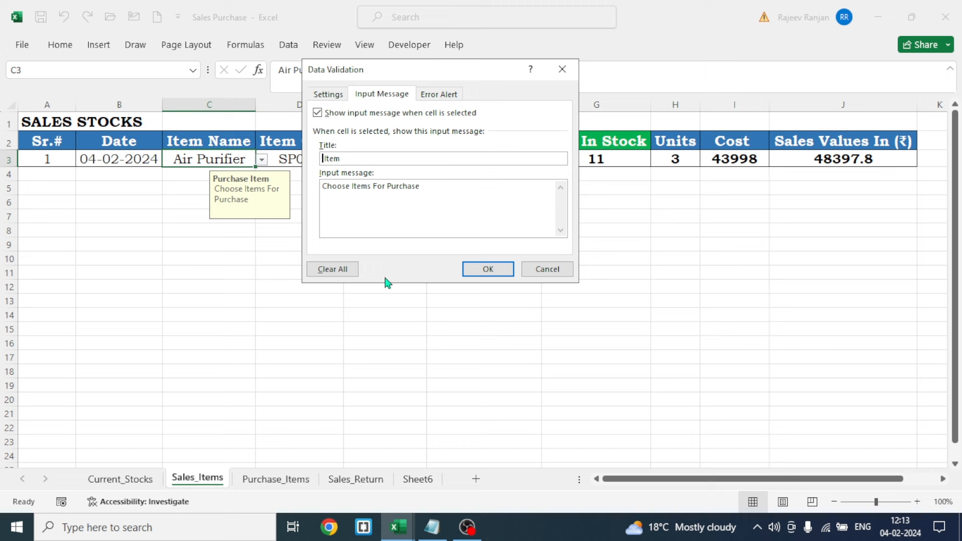
{"action": "type", "text": "Sales"}
Change the C3 input message text to "Choose Items For sale", apply it and check the prompt on the cell.
{"action": "left_click", "coordinate": [371, 220]}
{"action": "type", "text": "sales"}
{"action": "left_click", "coordinate": [487, 269]}
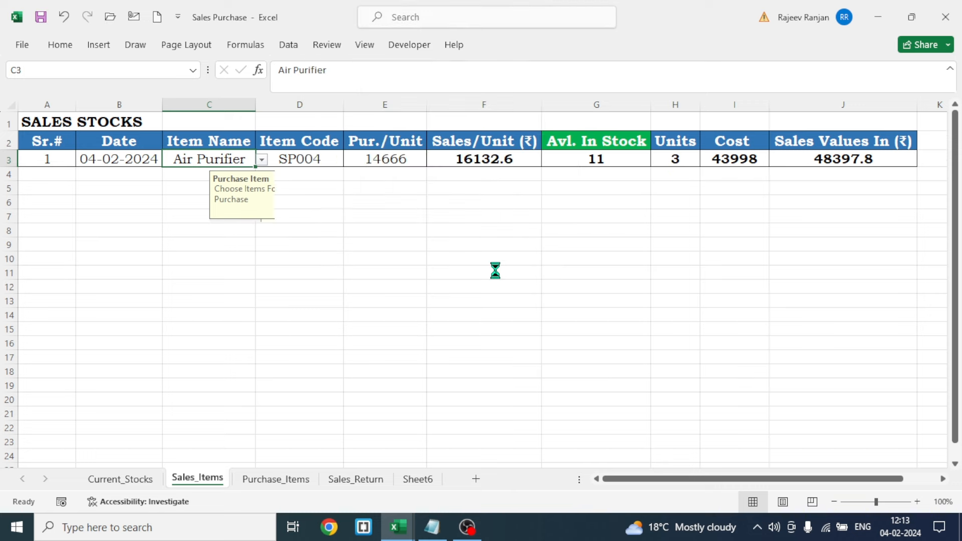
{"action": "left_click", "coordinate": [294, 276]}
{"action": "left_click", "coordinate": [230, 164]}
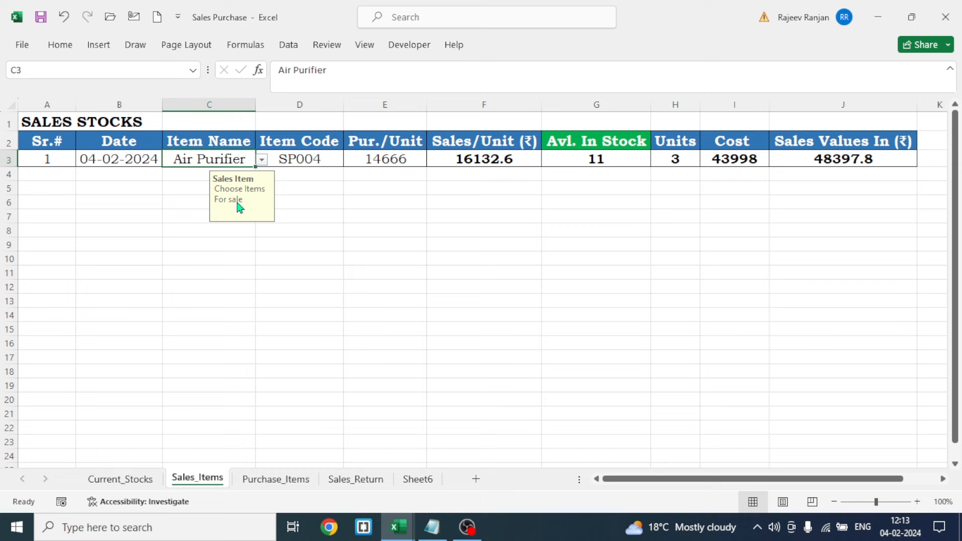
Set up custom data validation on the Units cell H3 with the formula =G3-H3>=0.
{"action": "left_click", "coordinate": [677, 163]}
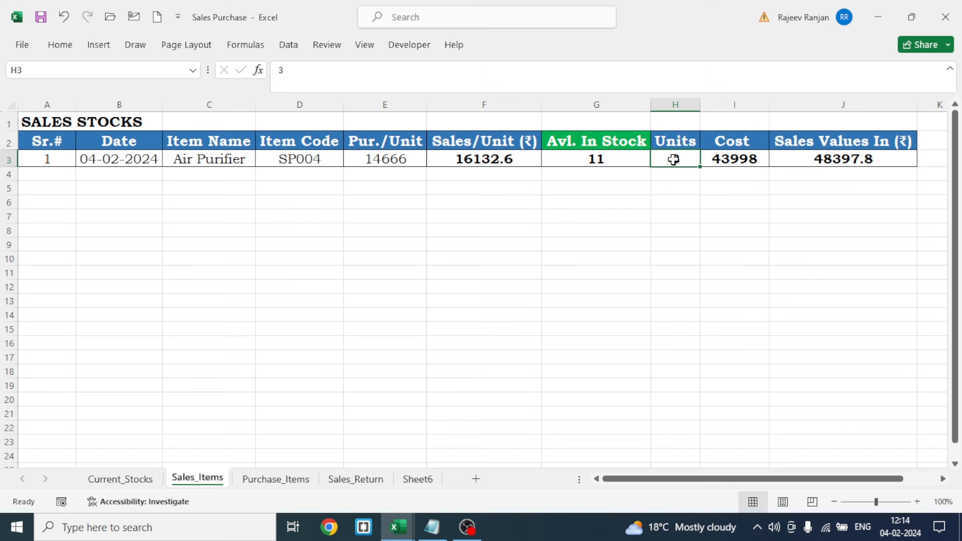
{"action": "left_click", "coordinate": [289, 49]}
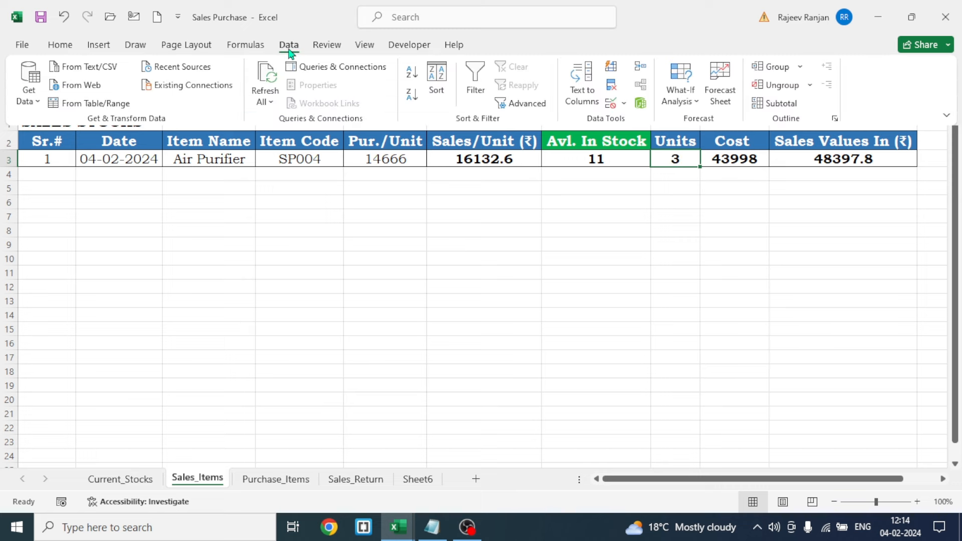
{"action": "left_click", "coordinate": [625, 106]}
{"action": "left_click", "coordinate": [640, 122]}
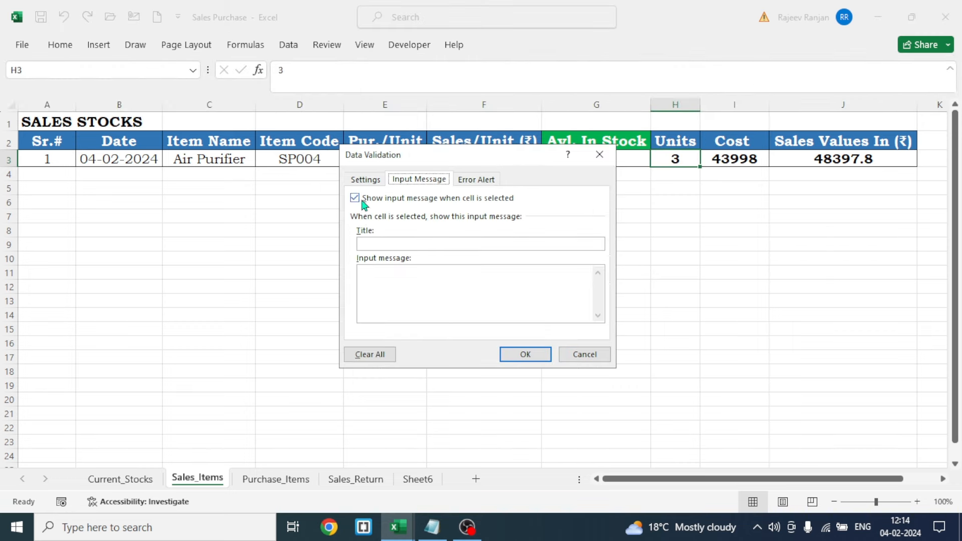
{"action": "left_click", "coordinate": [365, 179]}
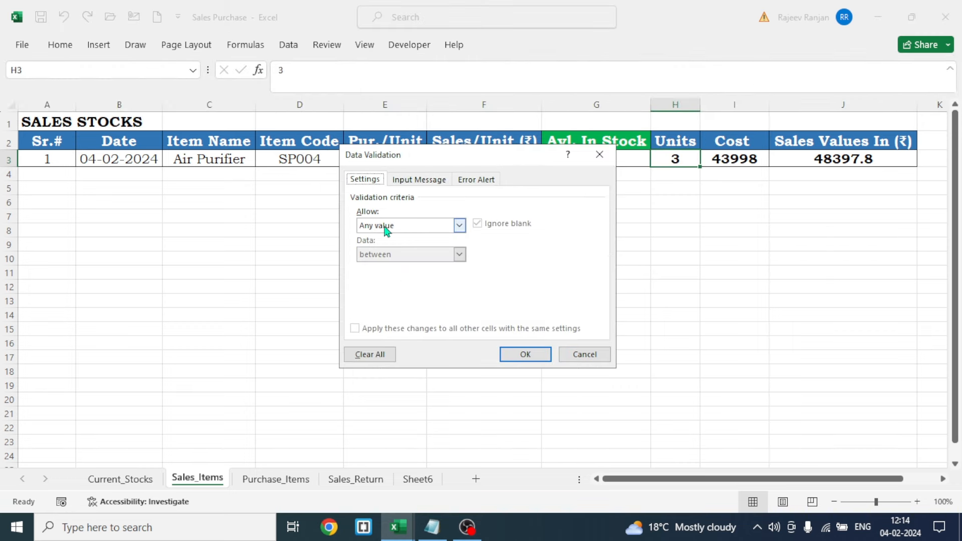
{"action": "left_click", "coordinate": [459, 226]}
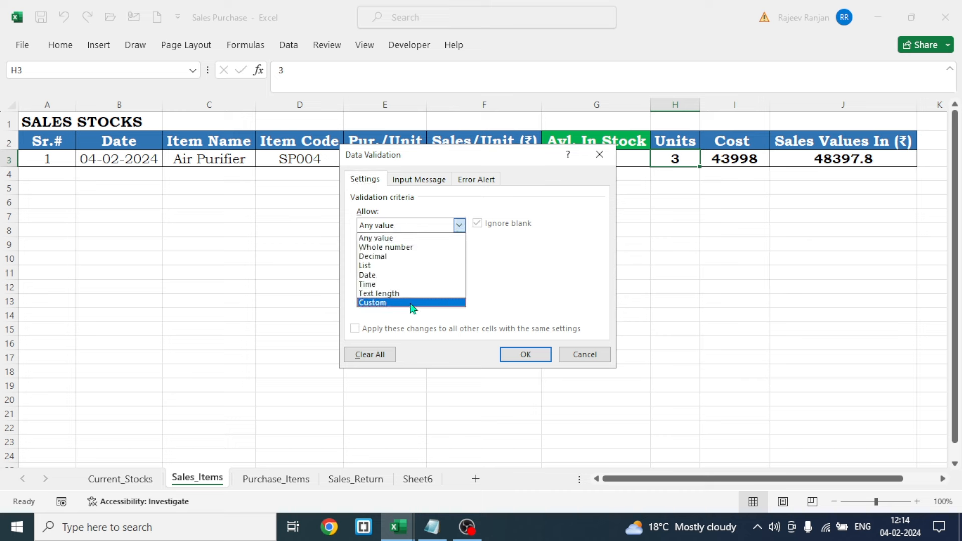
{"action": "left_click", "coordinate": [375, 302]}
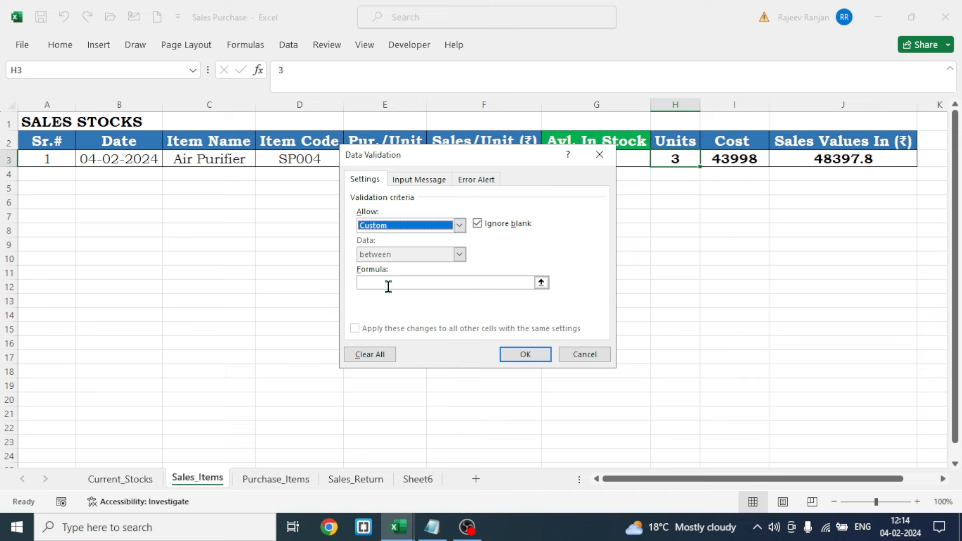
{"action": "left_click", "coordinate": [366, 284]}
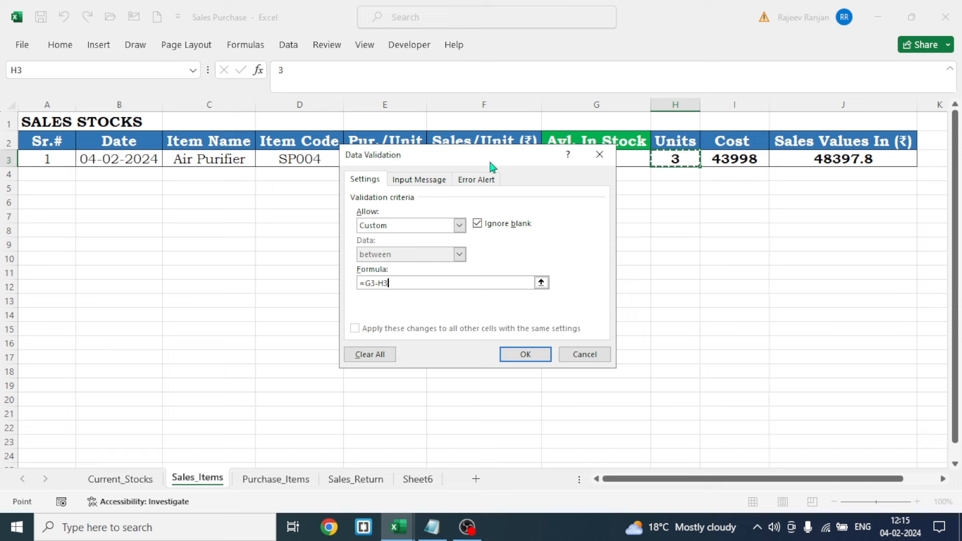
{"action": "left_click_drag", "start_coordinate": [488, 159], "coordinate": [354, 147]}
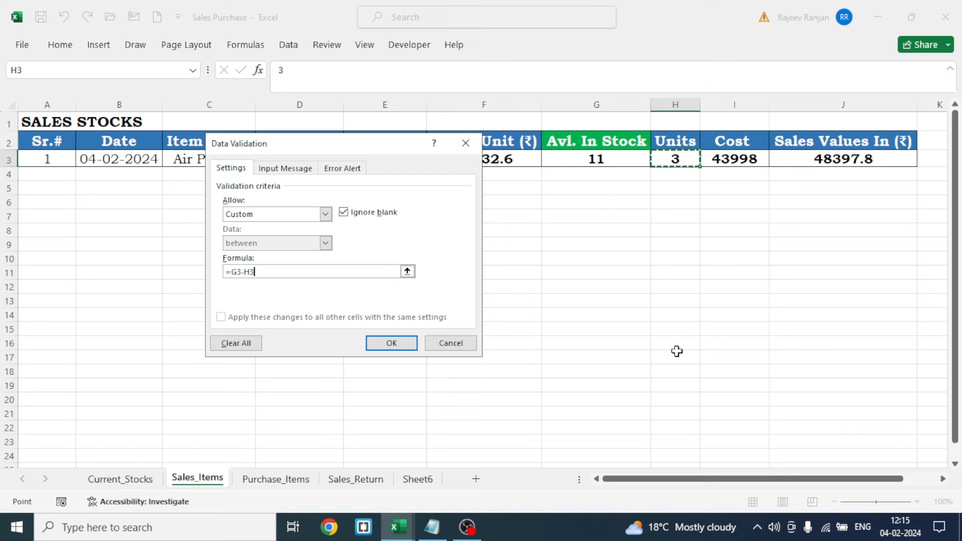
{"action": "type", "text": ">=0"}
Open the error alert settings of the H3 data validation.
{"action": "left_click", "coordinate": [342, 168]}
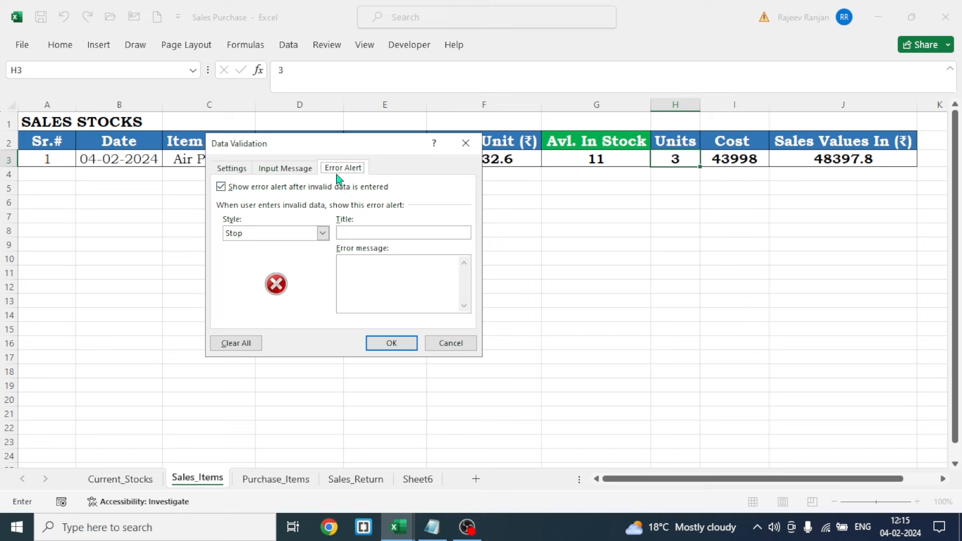
Set the validation error alert for cell H3 with title "Wrong Input" and message "Enter Valid Input", and apply it.
{"action": "key", "text": "alt+t"}
{"action": "type", "text": "Wrong Input"}
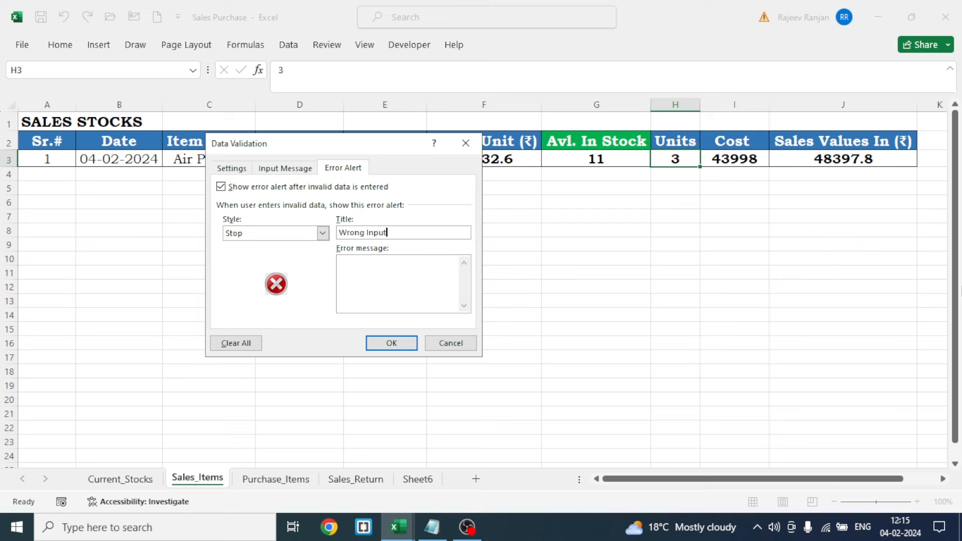
{"action": "left_click", "coordinate": [376, 275]}
{"action": "type", "text": "Enter Valid Input"}
{"action": "left_click", "coordinate": [392, 342]}
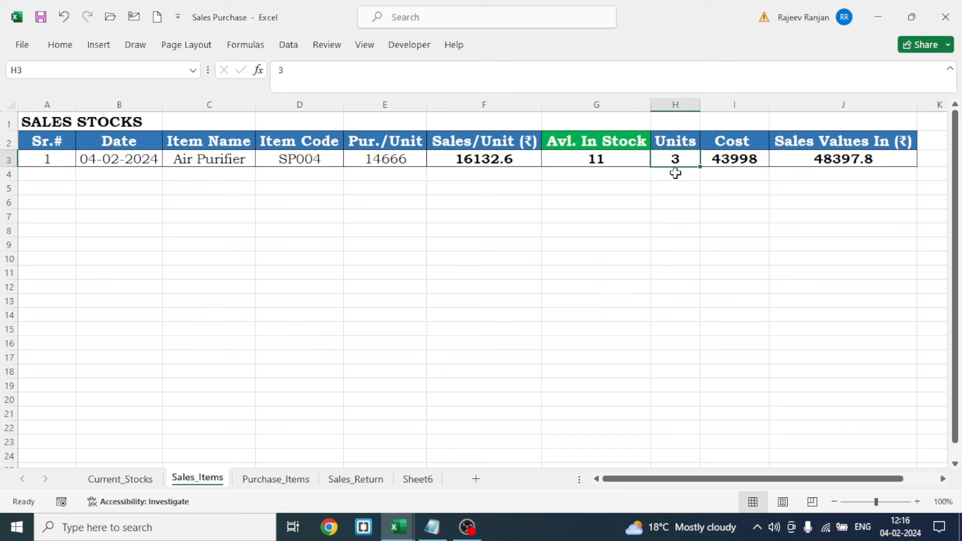
Test the Units validation by entering 12 in H3, and cancel the entry.
{"action": "type", "text": "12"}
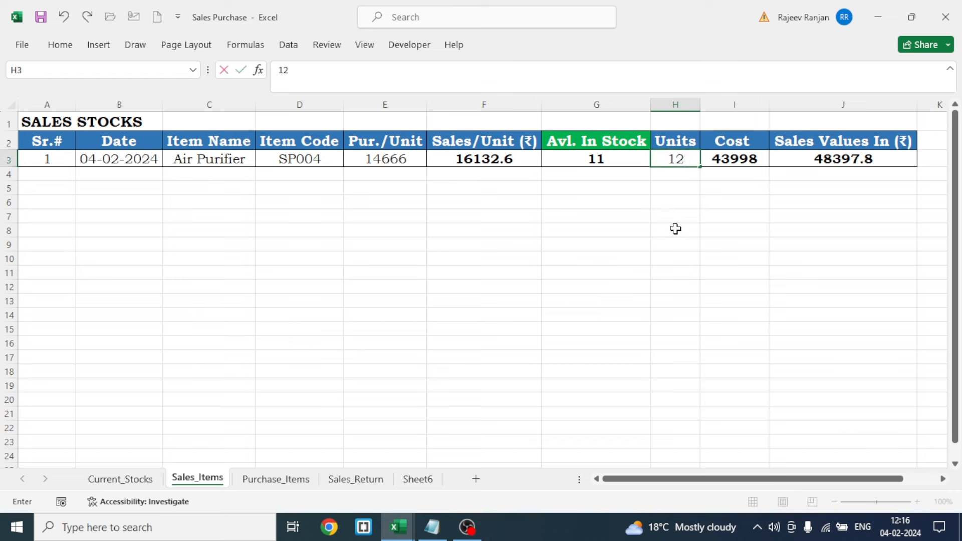
{"action": "key", "text": "Return"}
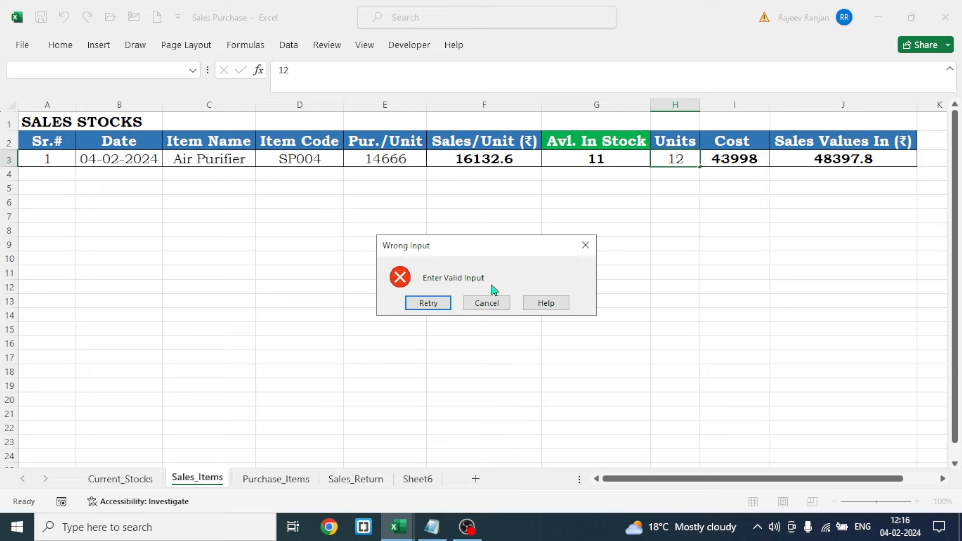
{"action": "left_click", "coordinate": [480, 303]}
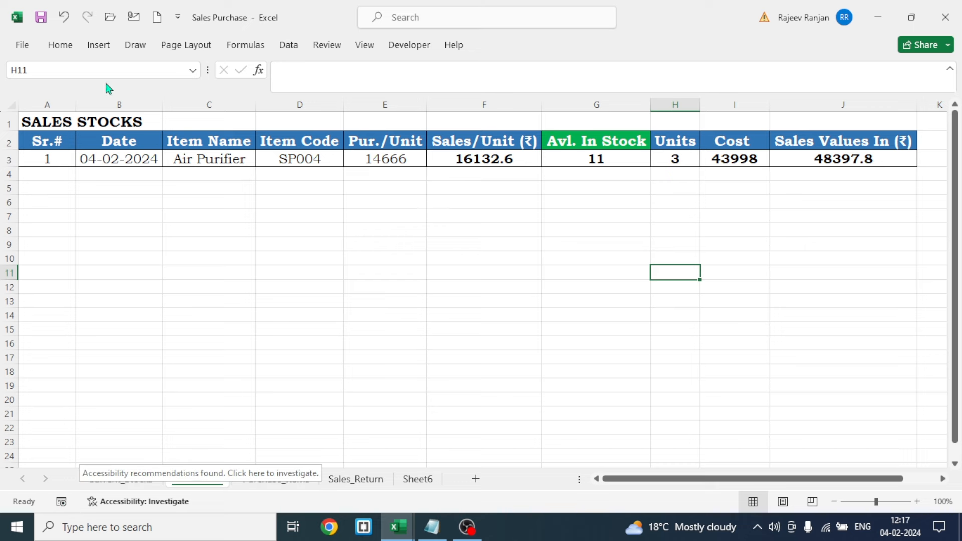
Start recording a macro named "sal" stored in this workbook.
{"action": "left_click", "coordinate": [364, 44]}
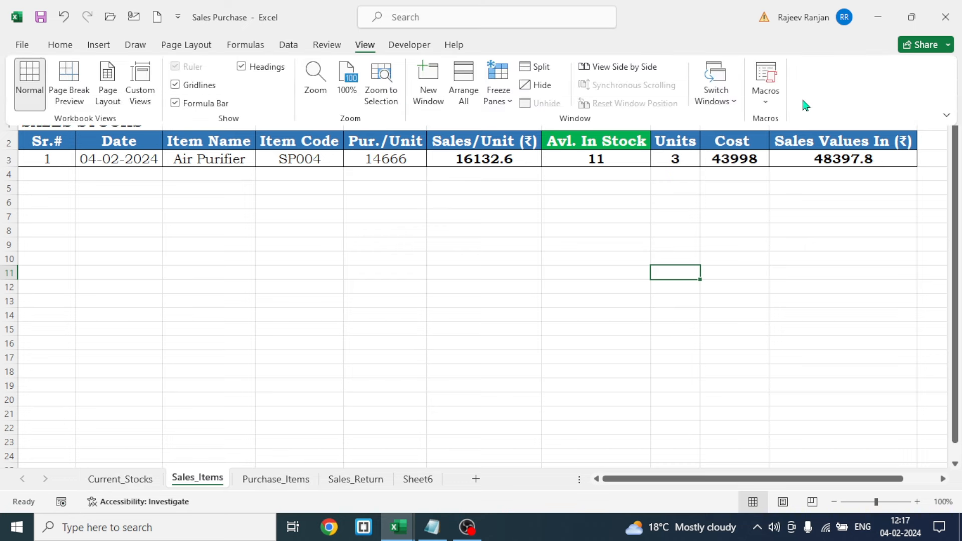
{"action": "left_click", "coordinate": [765, 99]}
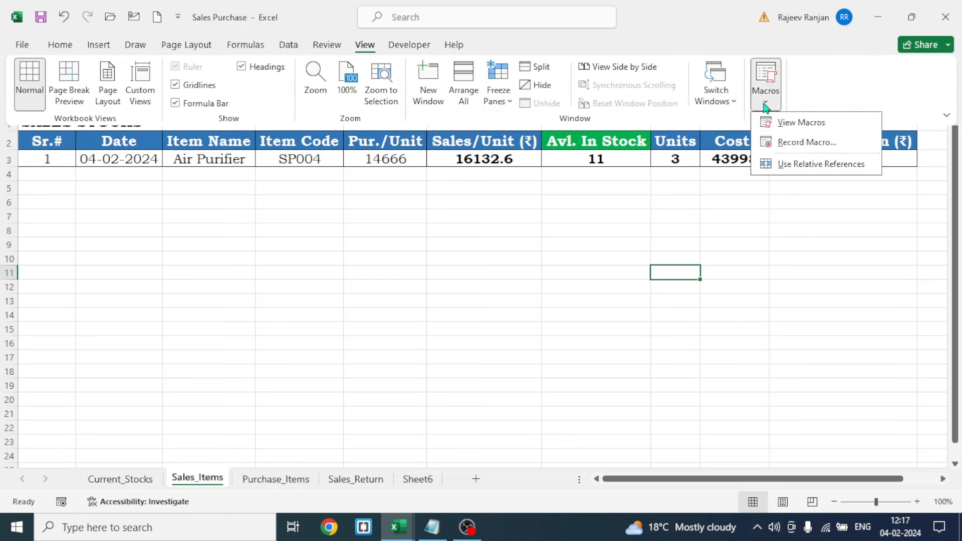
{"action": "left_click", "coordinate": [794, 143]}
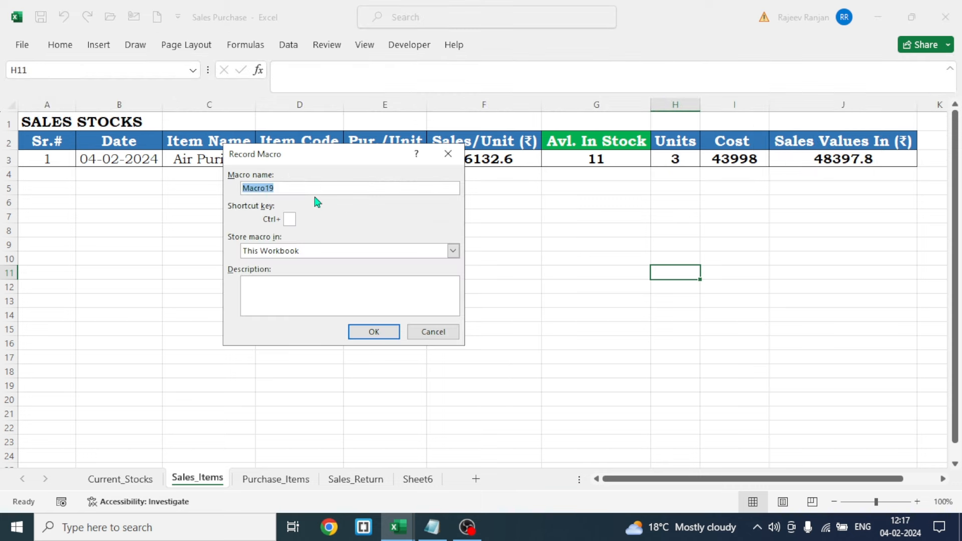
{"action": "type", "text": "sal"}
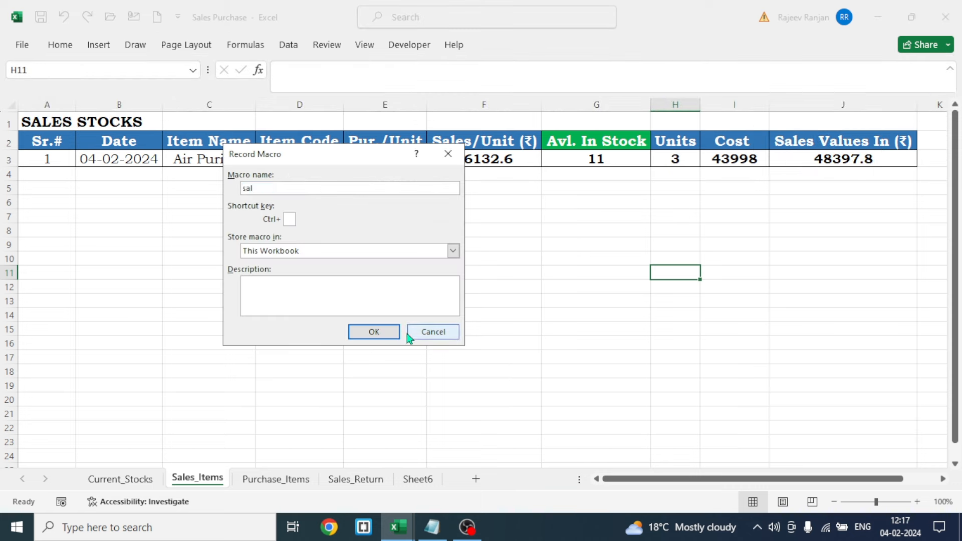
{"action": "left_click", "coordinate": [377, 332]}
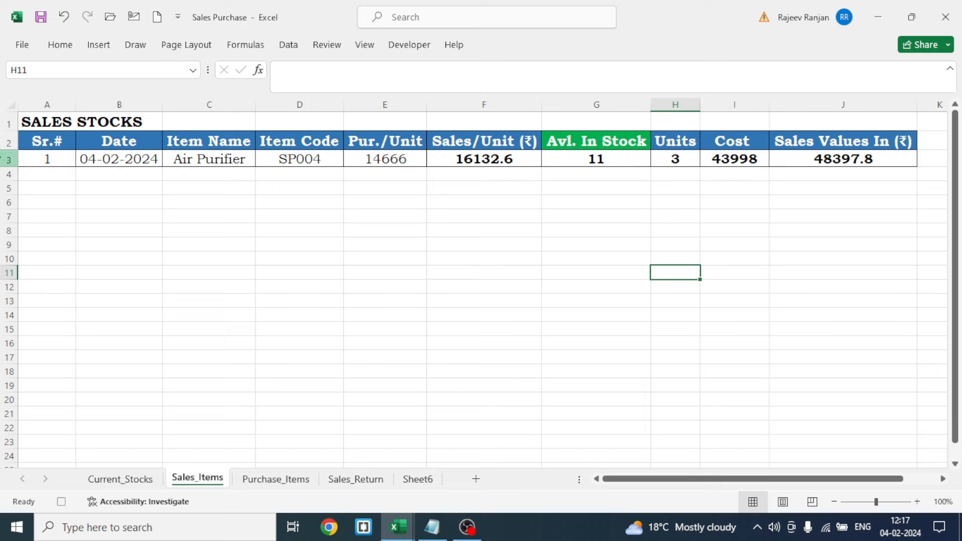
Copy sales row 3 and insert the copied row at row 3, ending the copy mode.
{"action": "left_click", "coordinate": [2, 156]}
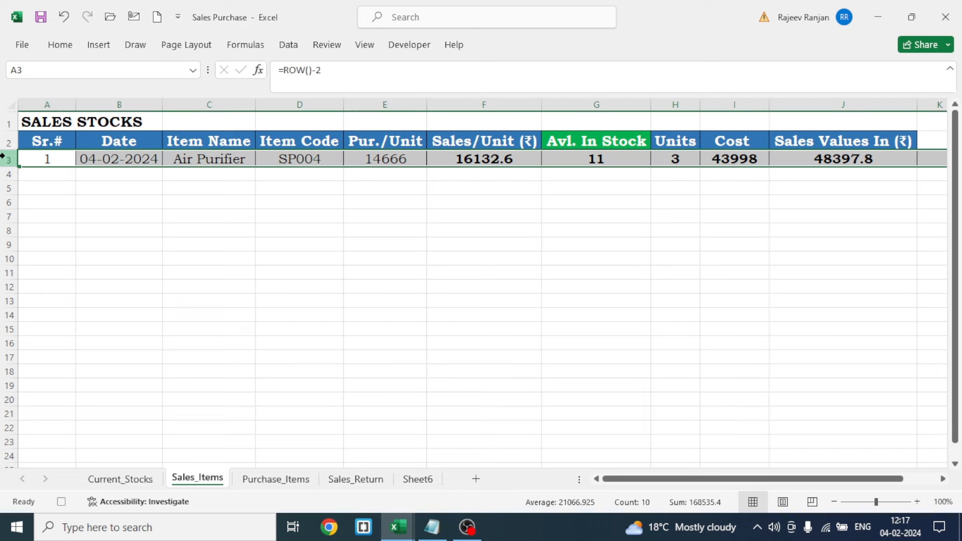
{"action": "key", "text": "ctrl+c"}
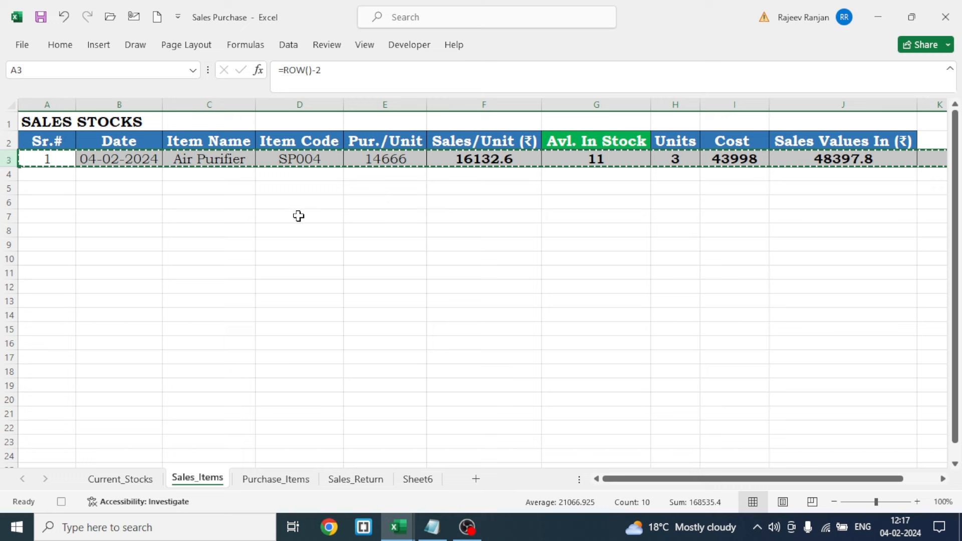
{"action": "left_click", "coordinate": [60, 46]}
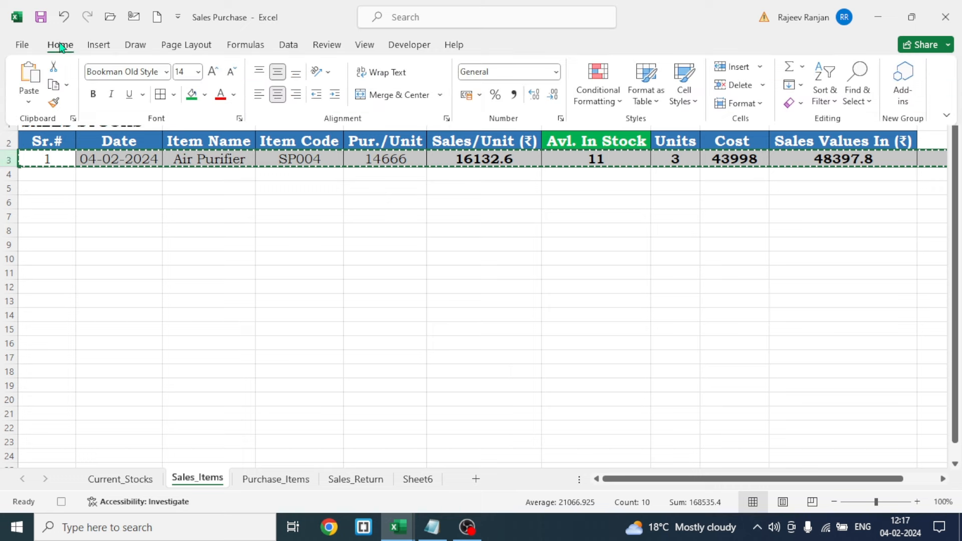
{"action": "left_click", "coordinate": [741, 67]}
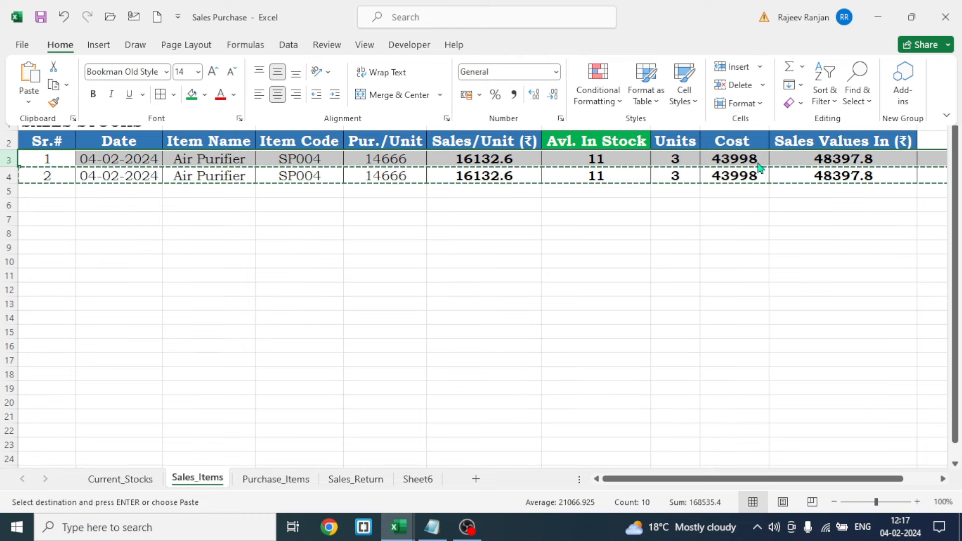
{"action": "left_click", "coordinate": [214, 214]}
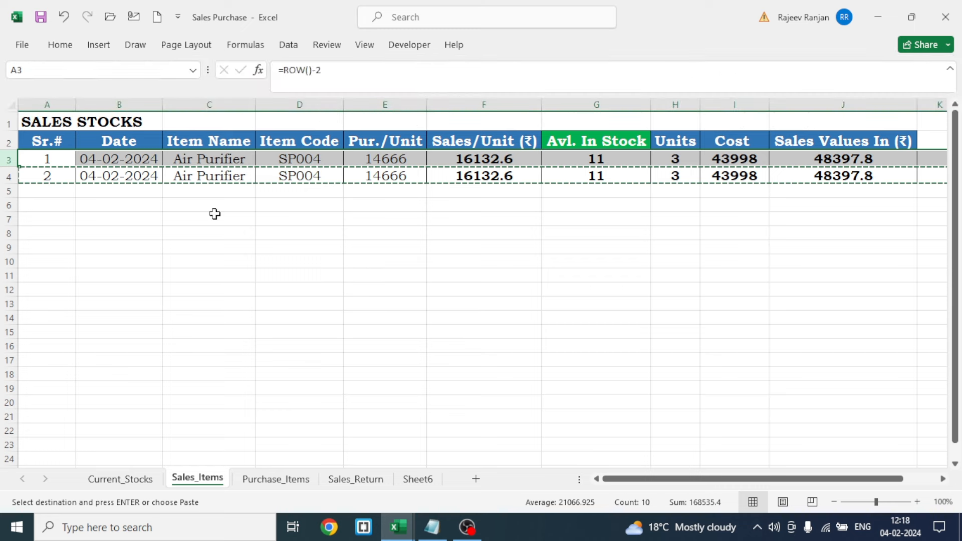
{"action": "key", "text": "Escape"}
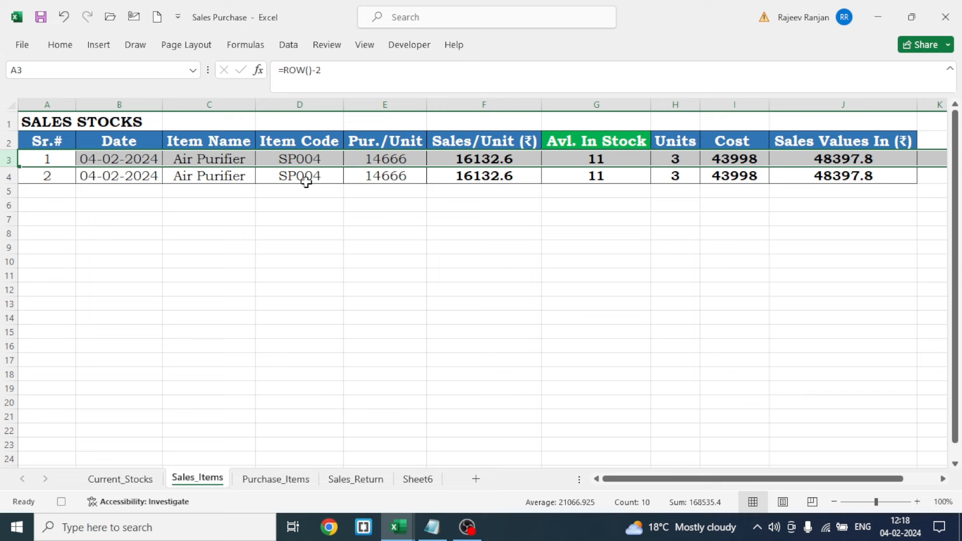
Clear the Item Name in C3 and the Units in H3.
{"action": "left_click", "coordinate": [203, 161]}
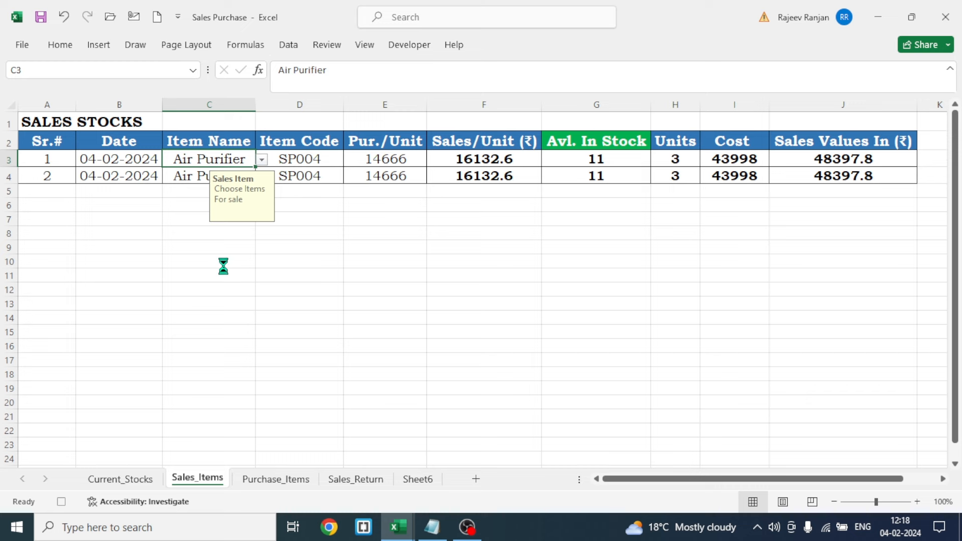
{"action": "key", "text": "Delete"}
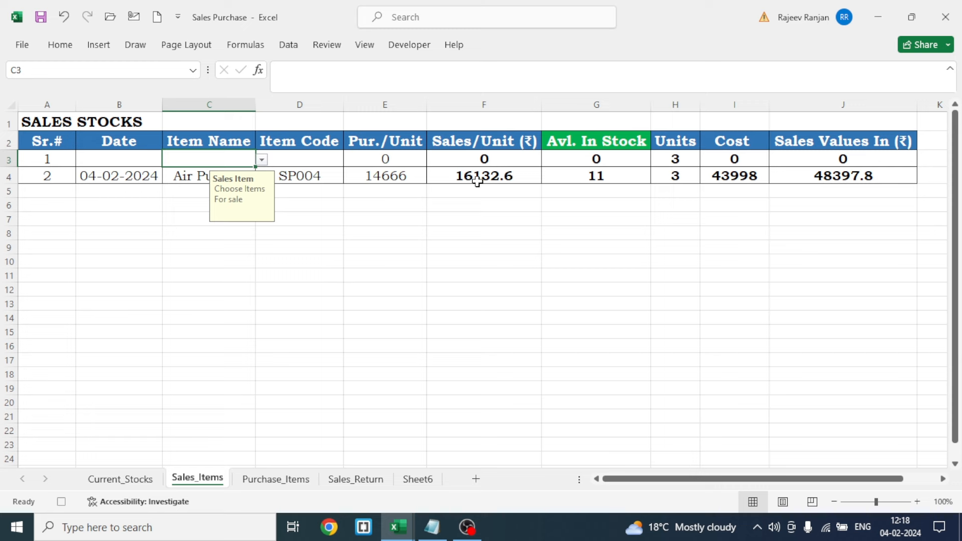
{"action": "left_click", "coordinate": [675, 160]}
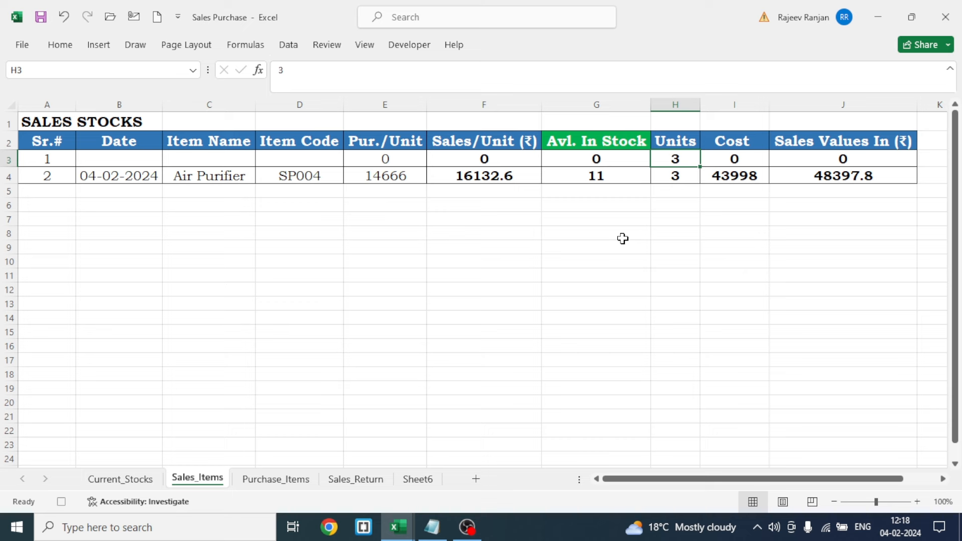
{"action": "key", "text": "Delete"}
Replace the date formula in B4 with its static value by copying and pasting it as values only.
{"action": "left_click", "coordinate": [128, 175]}
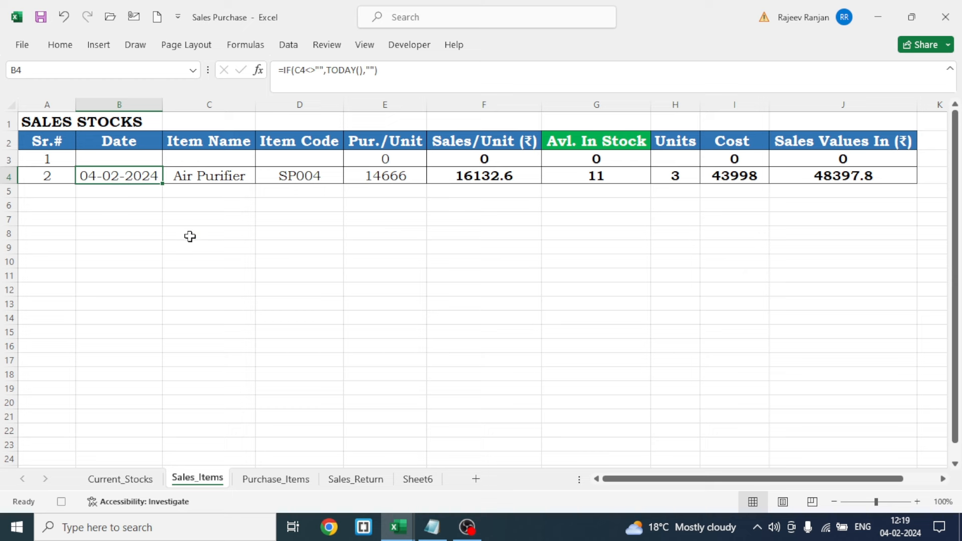
{"action": "key", "text": "ctrl+c"}
{"action": "key", "text": "ctrl+alt+v"}
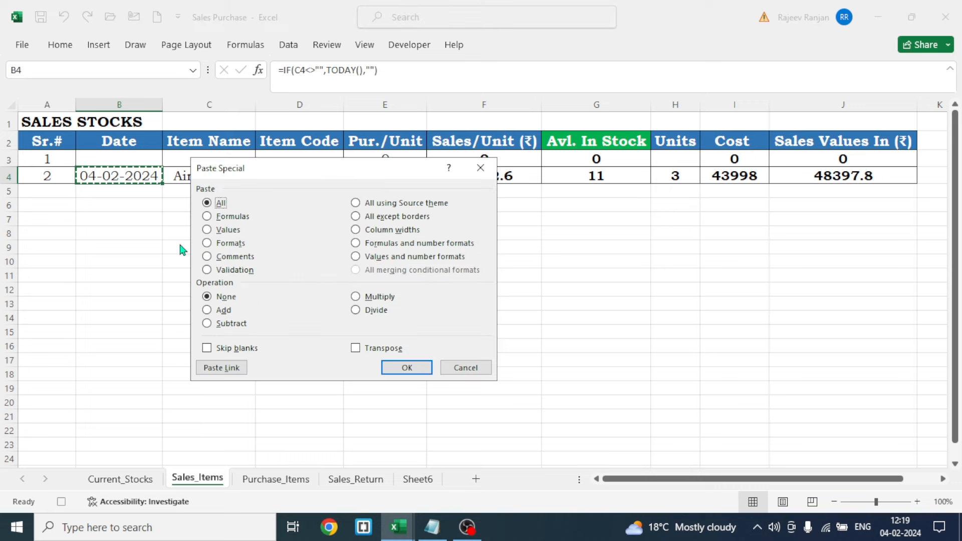
{"action": "left_click_drag", "start_coordinate": [273, 170], "coordinate": [582, 124]}
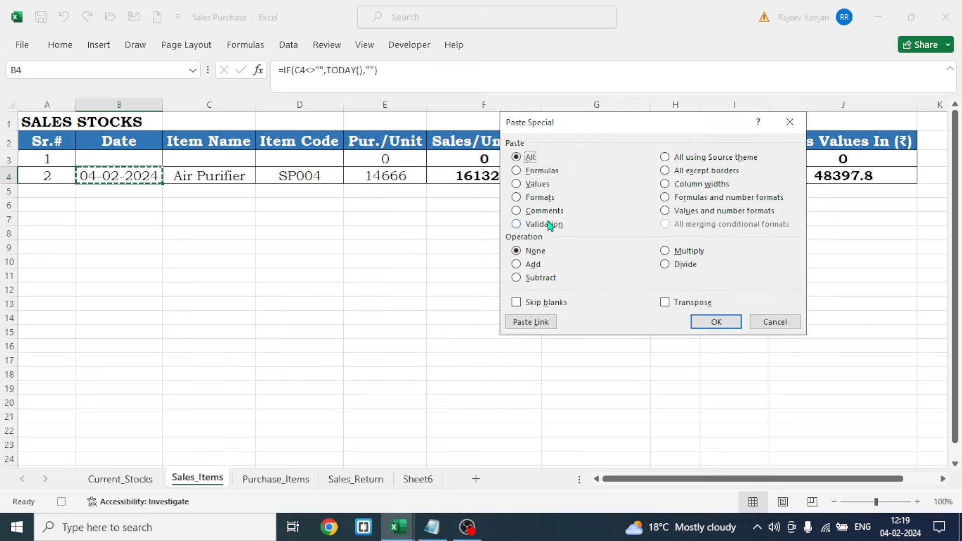
{"action": "left_click", "coordinate": [517, 184]}
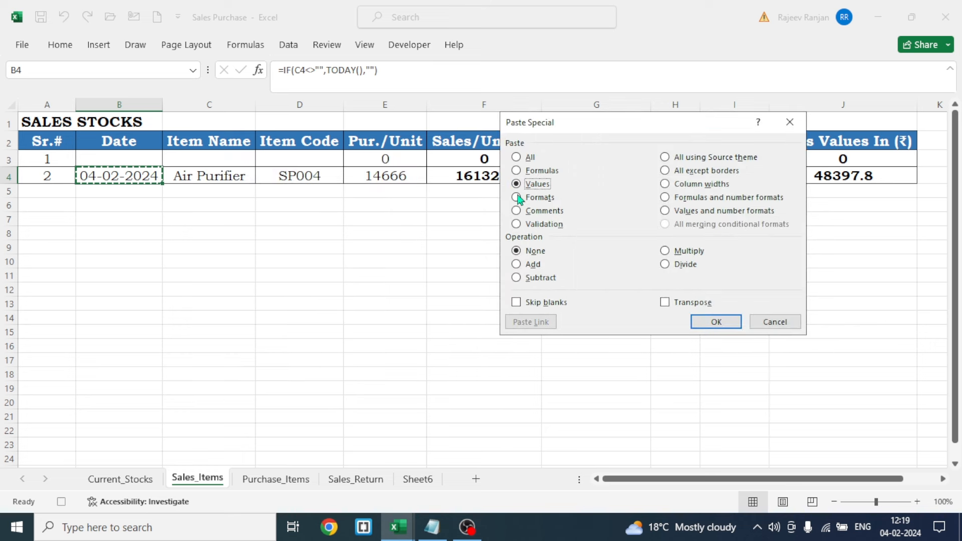
{"action": "left_click", "coordinate": [716, 322]}
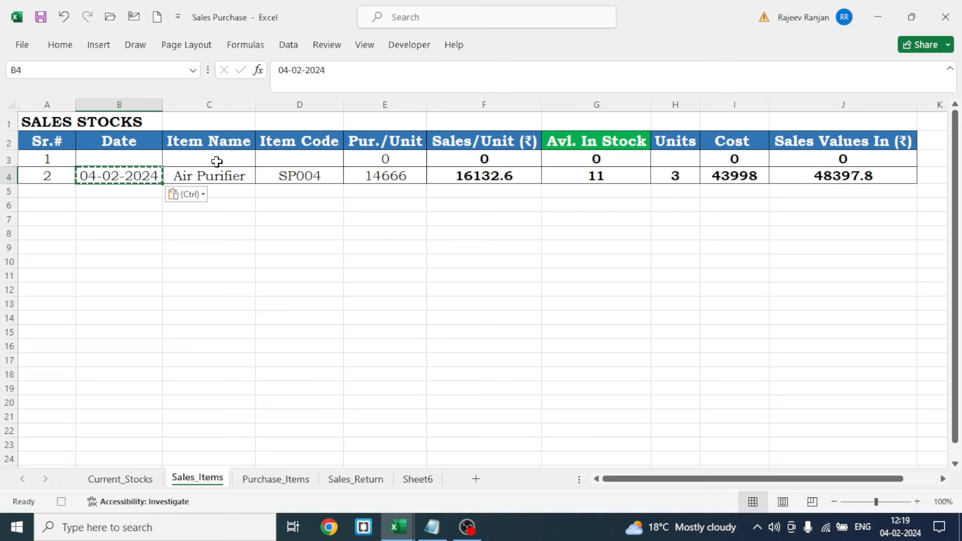
Select the Item Name cell C3, end the copy mode and stop recording the macro.
{"action": "left_click", "coordinate": [219, 161]}
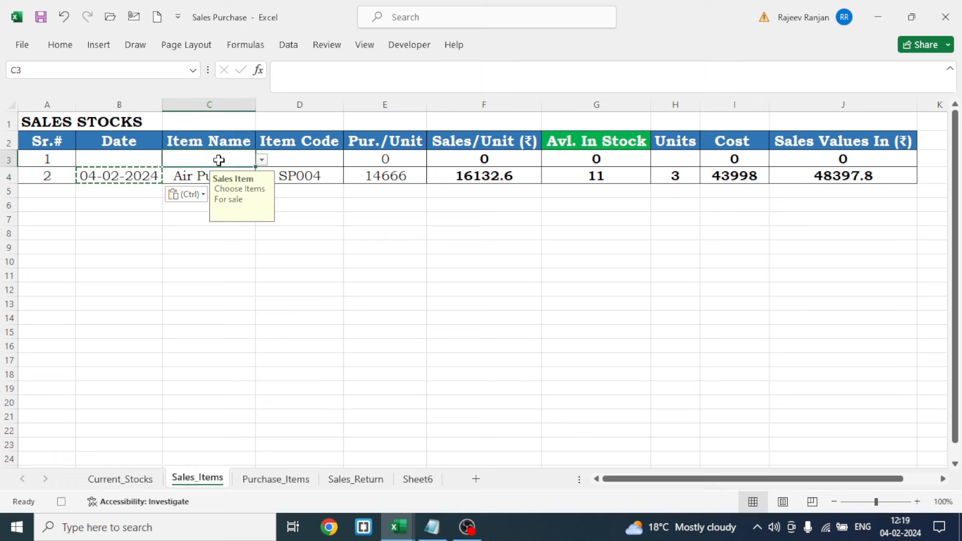
{"action": "key", "text": "Escape"}
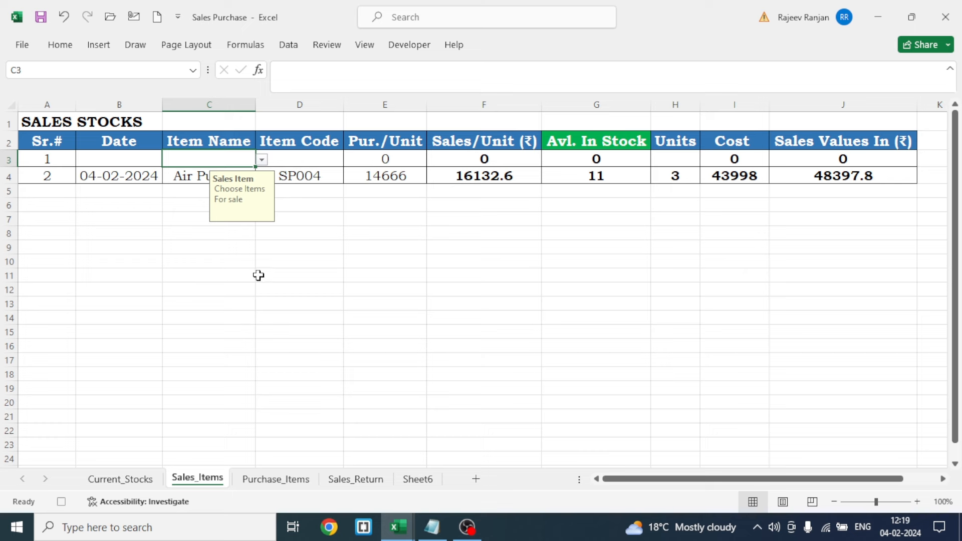
{"action": "left_click", "coordinate": [62, 502]}
{"action": "left_click", "coordinate": [595, 289]}
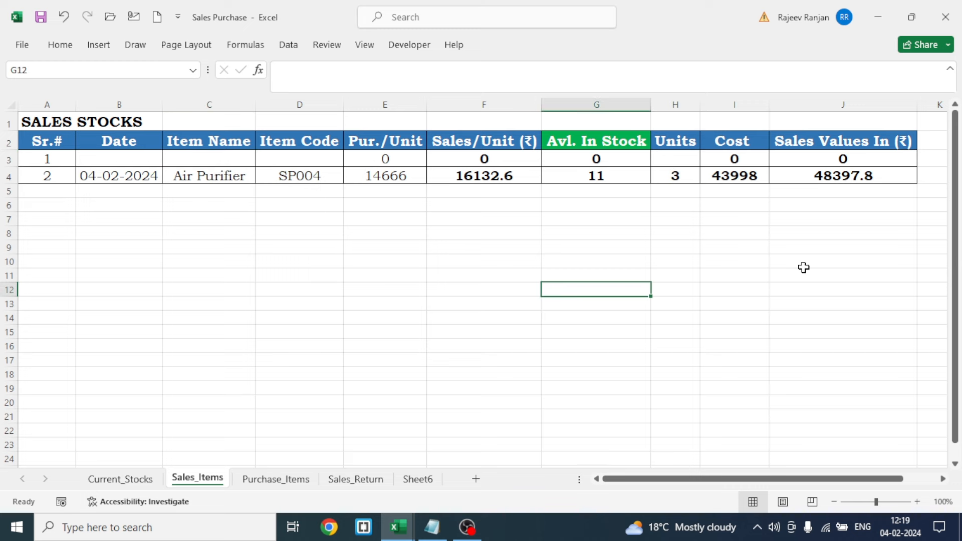
Enter the label "NEW" in cell S2, away from the sales table.
{"action": "left_click", "coordinate": [934, 142]}
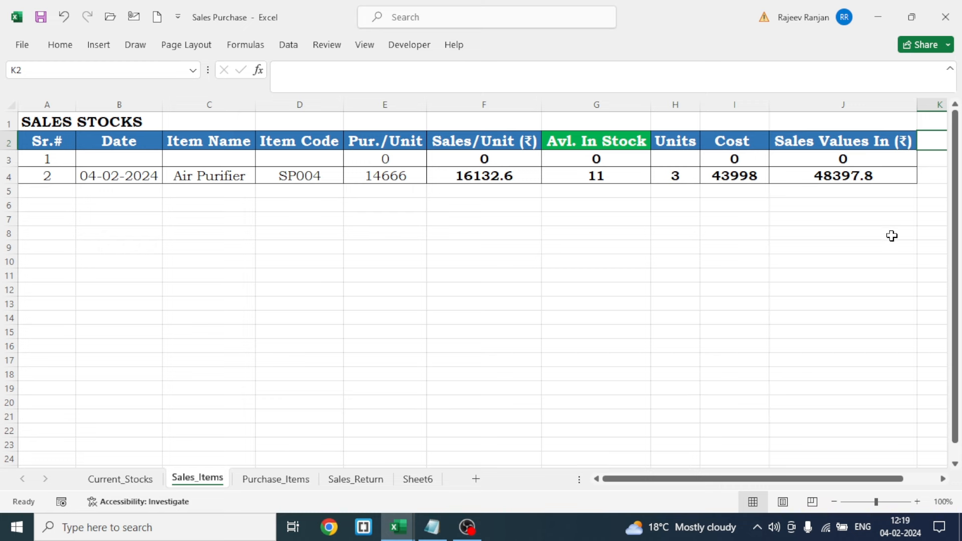
{"action": "key", "text": "Right"}
{"action": "key", "text": "Right"}
{"action": "key", "text": "Right"}
{"action": "key", "text": "Right"}
{"action": "key", "text": "Right"}
{"action": "key", "text": "Right"}
{"action": "key", "text": "Right"}
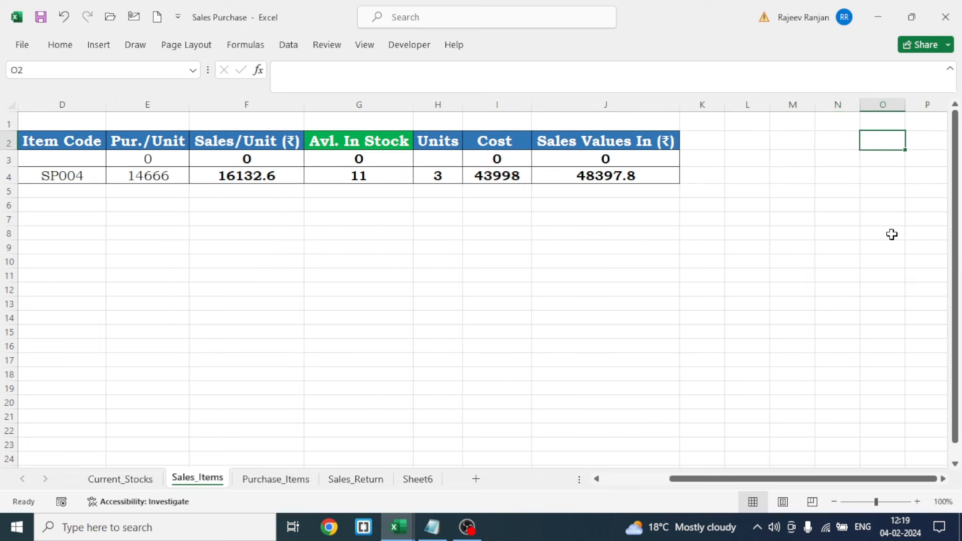
{"action": "key", "text": "Right"}
{"action": "type", "text": "NEW"}
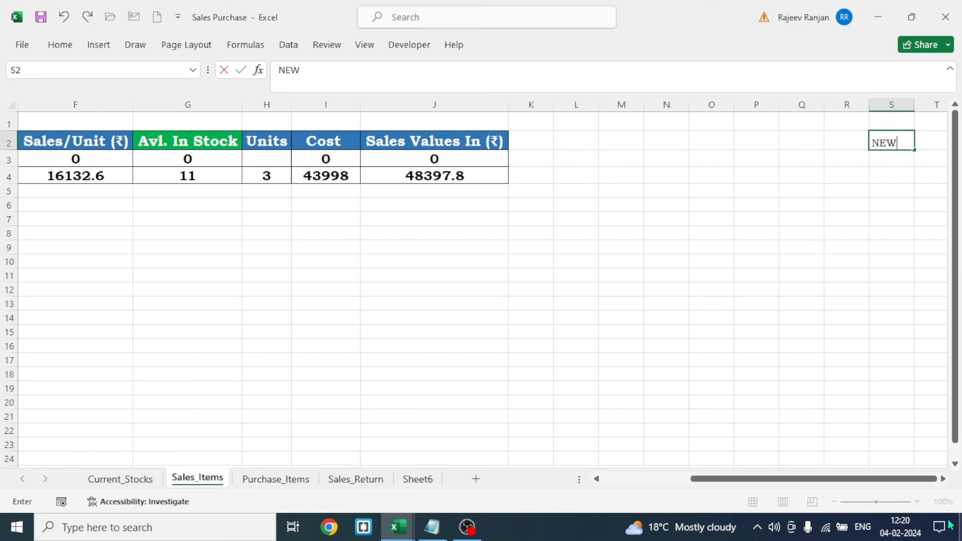
Format the NEW cell S2 as bold, size 14, green-filled, and centred both horizontally and vertically.
{"action": "left_click", "coordinate": [60, 45]}
{"action": "left_click", "coordinate": [94, 95]}
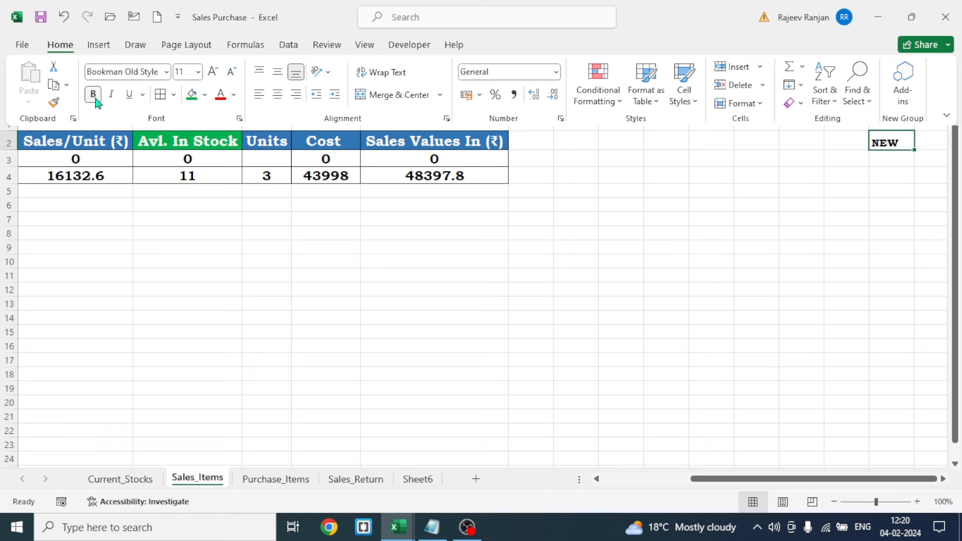
{"action": "left_click", "coordinate": [212, 71]}
{"action": "left_click", "coordinate": [213, 71]}
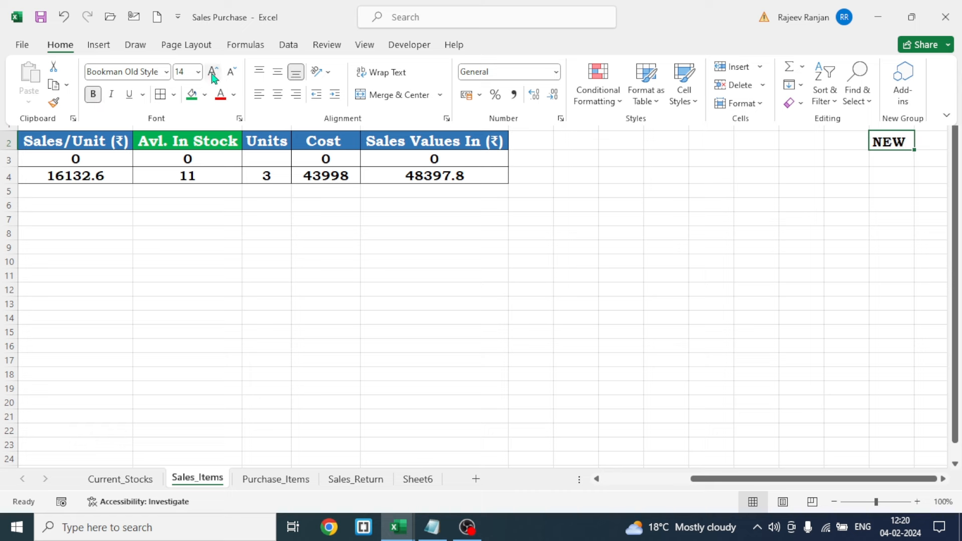
{"action": "left_click", "coordinate": [192, 95]}
{"action": "left_click", "coordinate": [277, 94]}
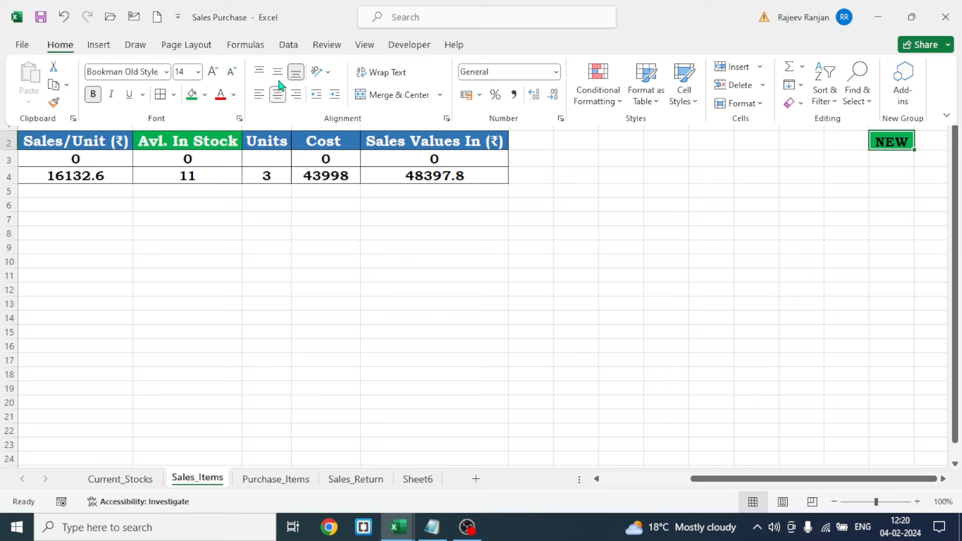
{"action": "left_click", "coordinate": [278, 73]}
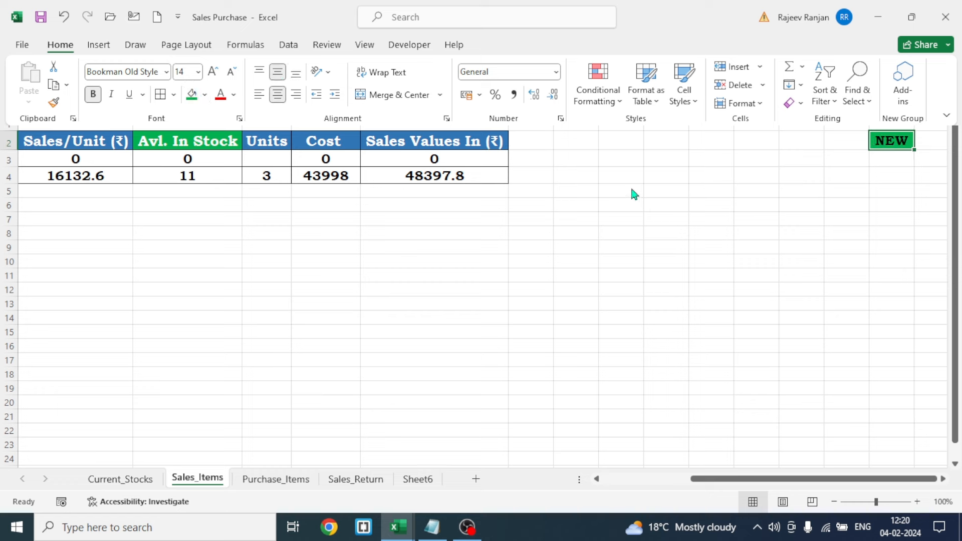
Copy the NEW label cell S2 and paste it as a linked picture at K2, beside the sales table header.
{"action": "key", "text": "ctrl+c"}
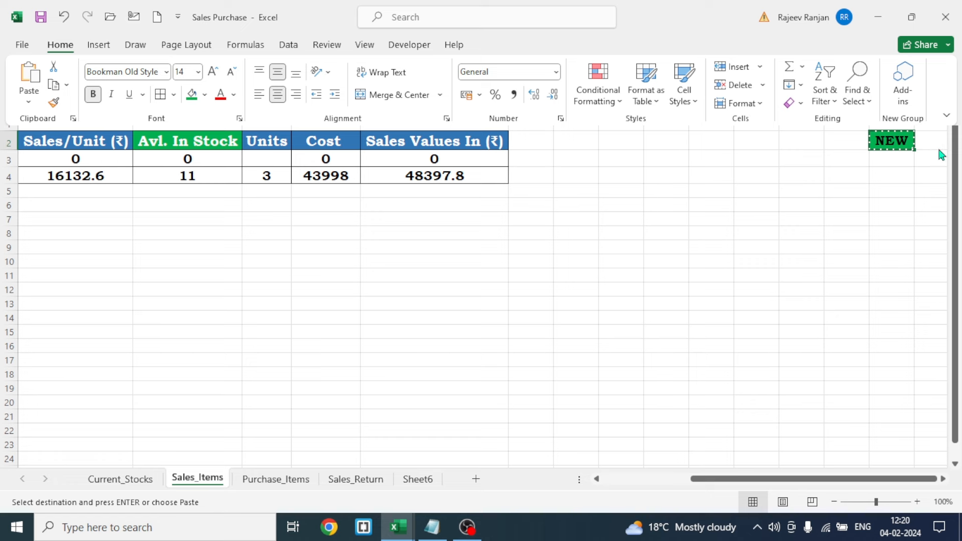
{"action": "left_click", "coordinate": [531, 140]}
{"action": "left_click", "coordinate": [531, 143]}
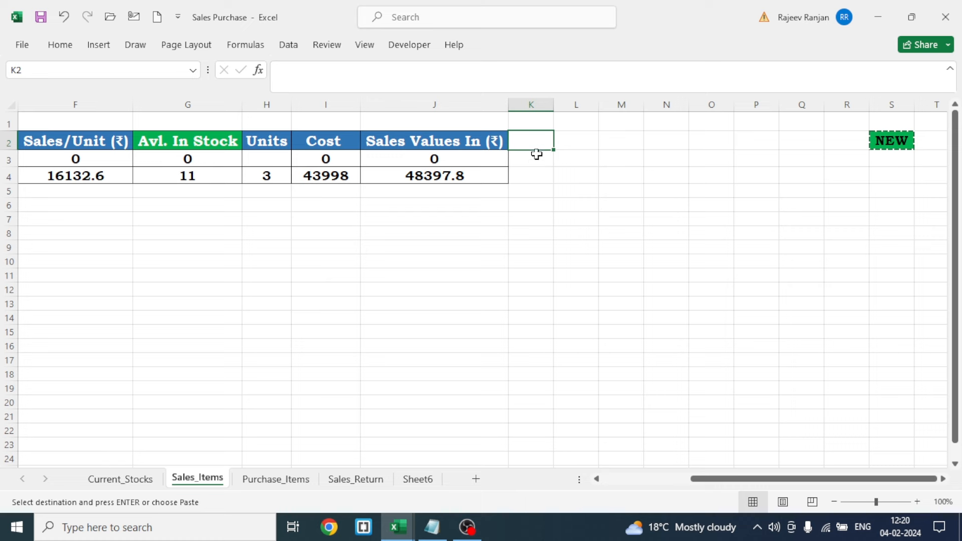
{"action": "left_click", "coordinate": [60, 47]}
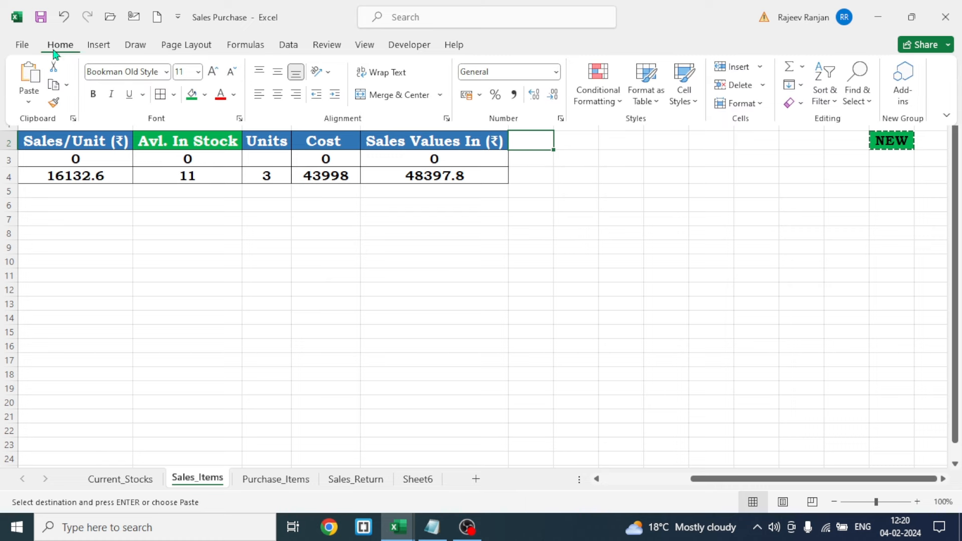
{"action": "left_click", "coordinate": [27, 104]}
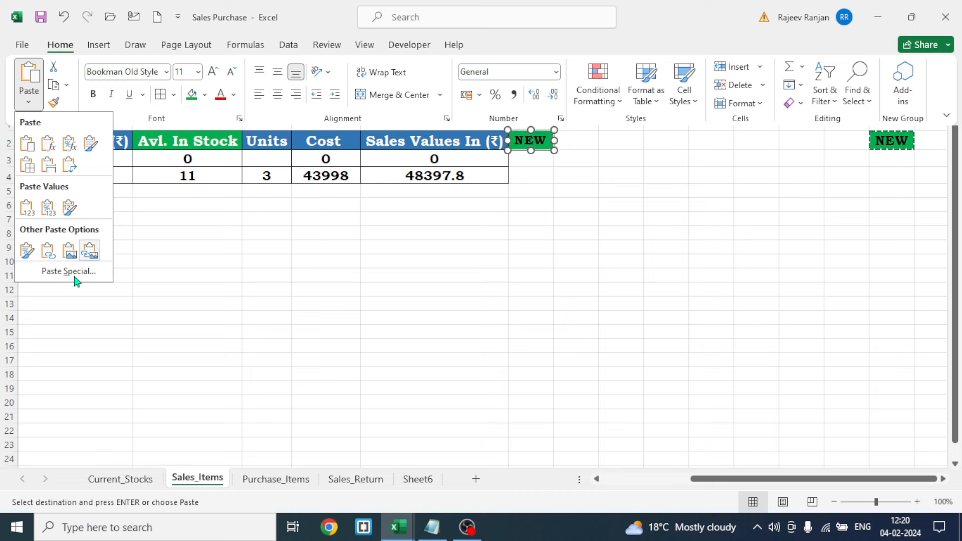
{"action": "left_click", "coordinate": [90, 254]}
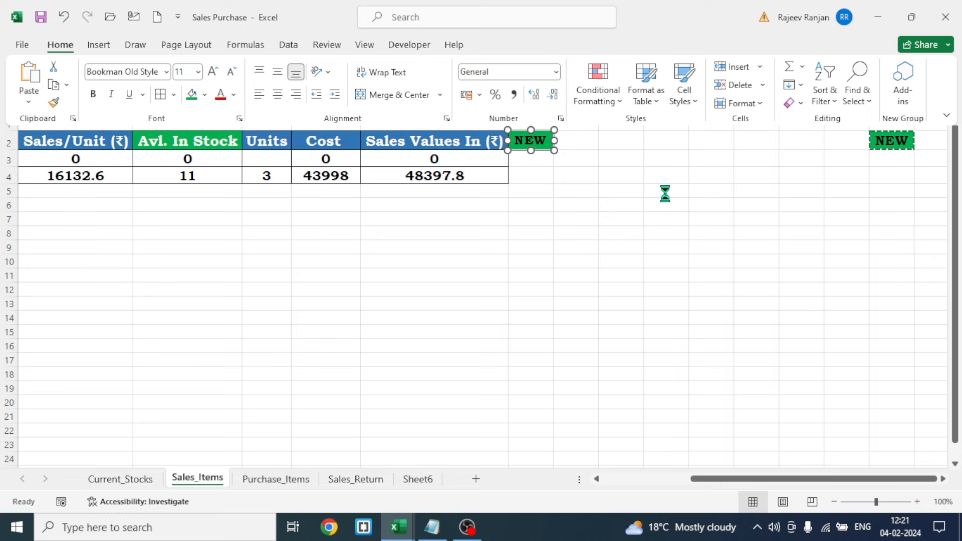
Assign the macro "sal" to the NEW picture at K2 and deselect the picture.
{"action": "right_click", "coordinate": [539, 149]}
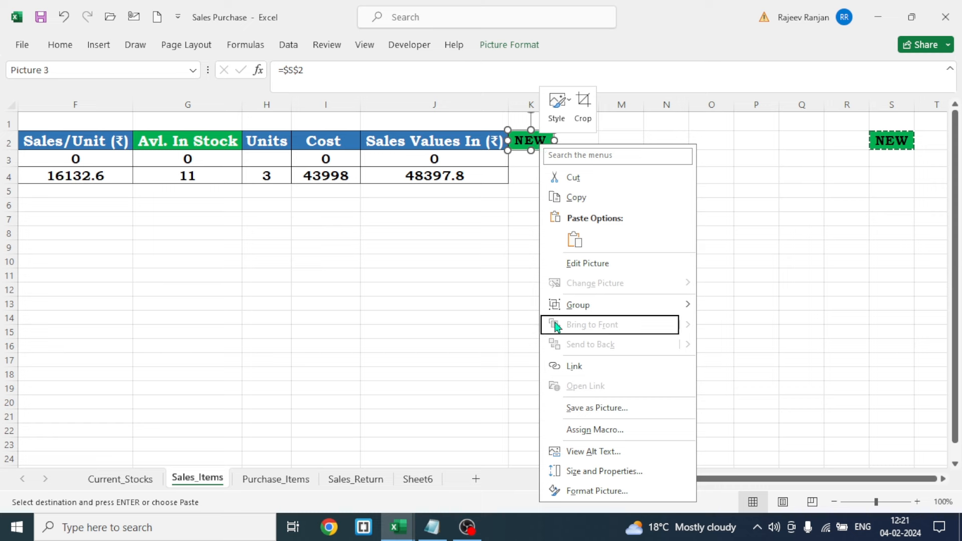
{"action": "left_click", "coordinate": [597, 430]}
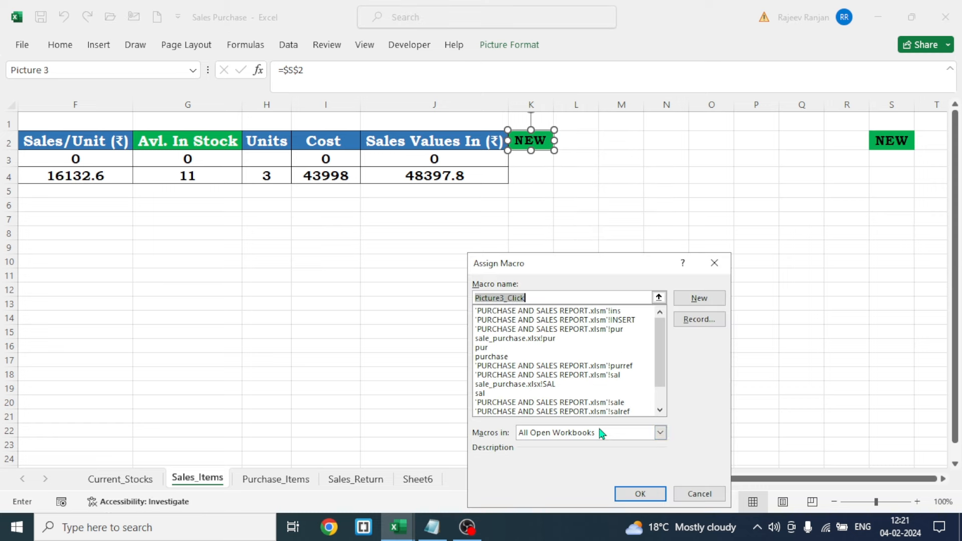
{"action": "left_click", "coordinate": [482, 393]}
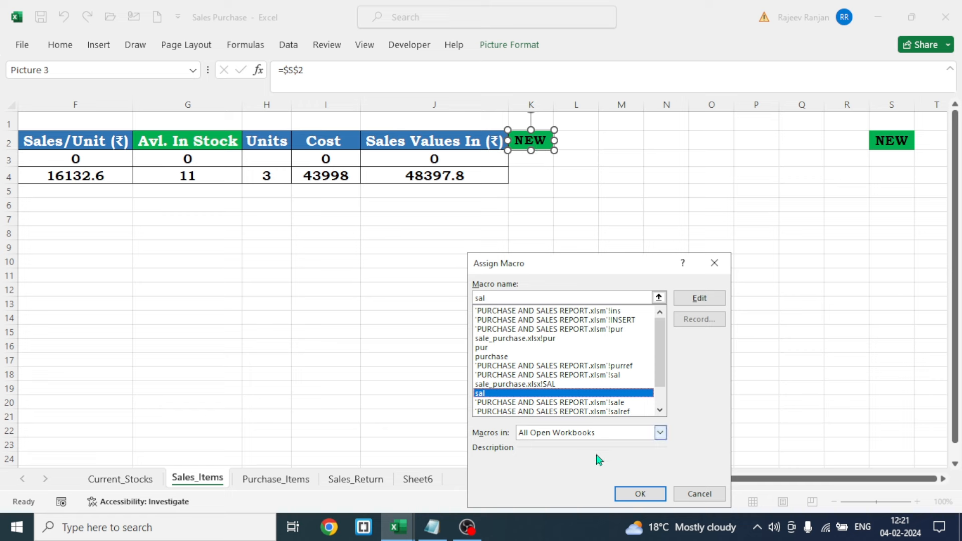
{"action": "left_click", "coordinate": [640, 493]}
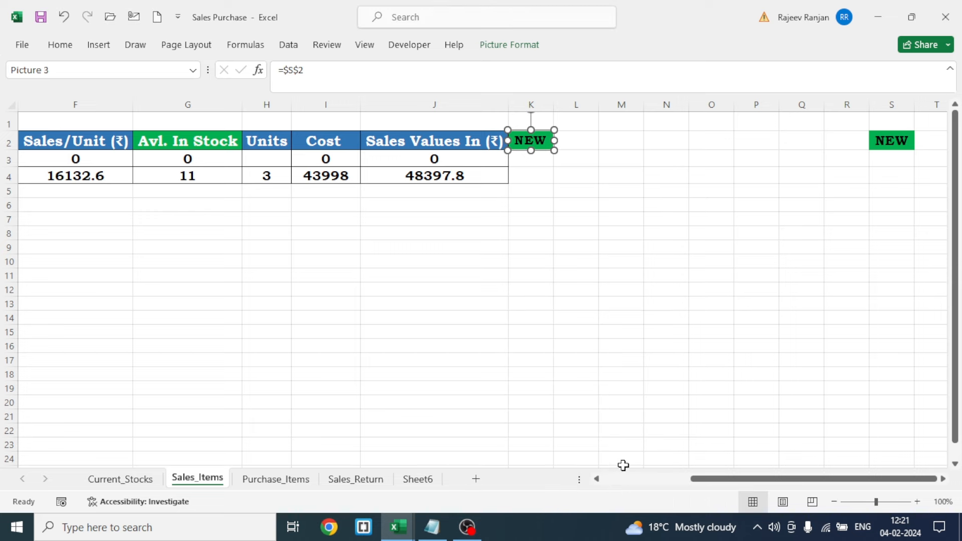
{"action": "key", "text": "Escape"}
Fill the first sales row with the item Speaker and 5 units.
{"action": "left_click_drag", "start_coordinate": [784, 479], "coordinate": [688, 486]}
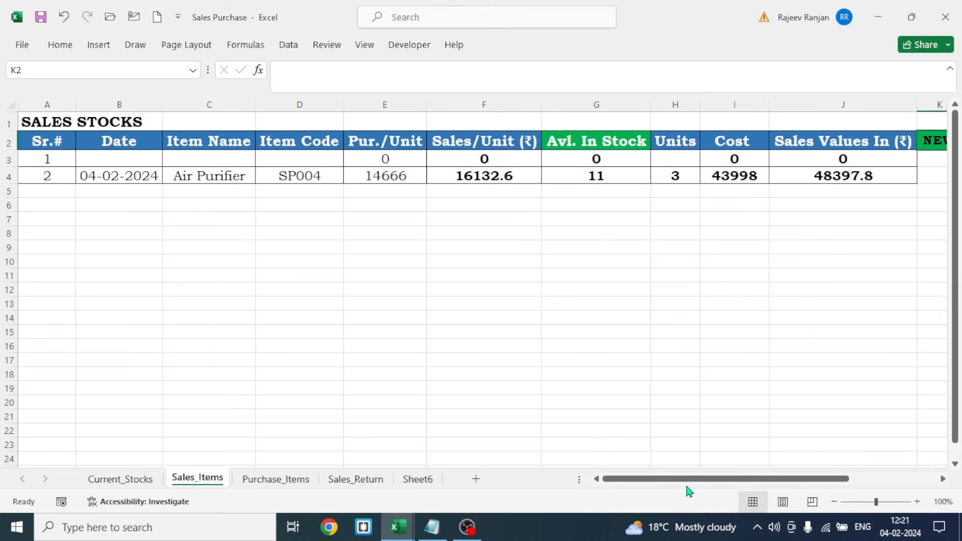
{"action": "left_click", "coordinate": [219, 161]}
{"action": "left_click", "coordinate": [260, 160]}
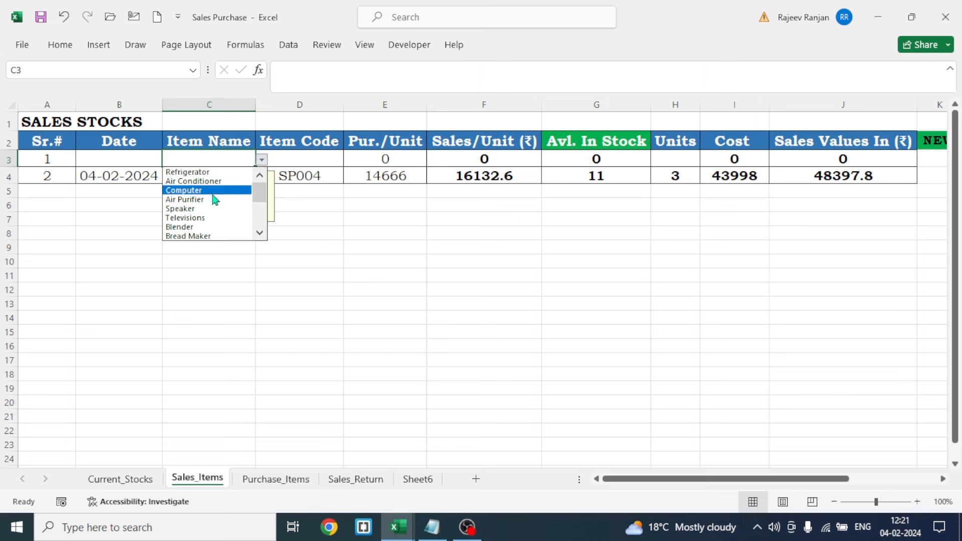
{"action": "left_click", "coordinate": [200, 209]}
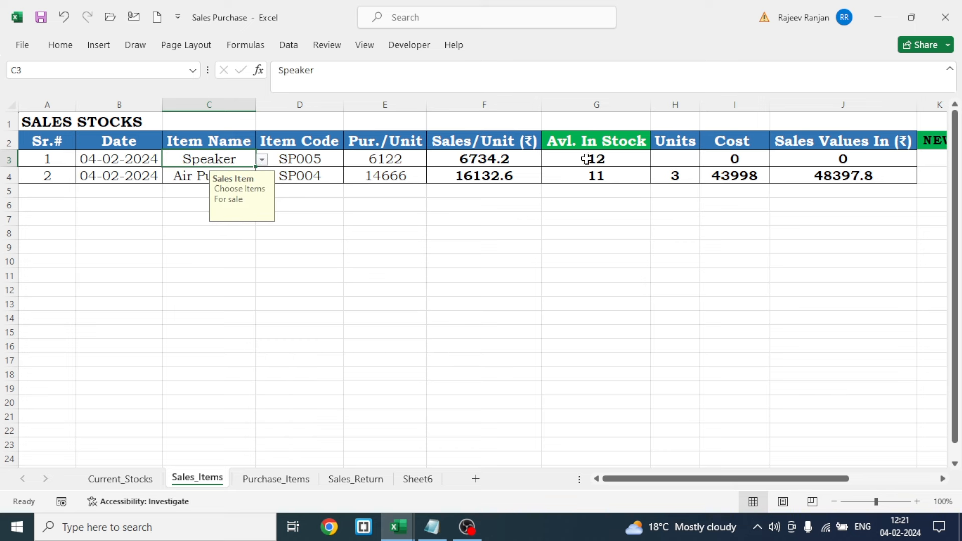
{"action": "left_click", "coordinate": [673, 159]}
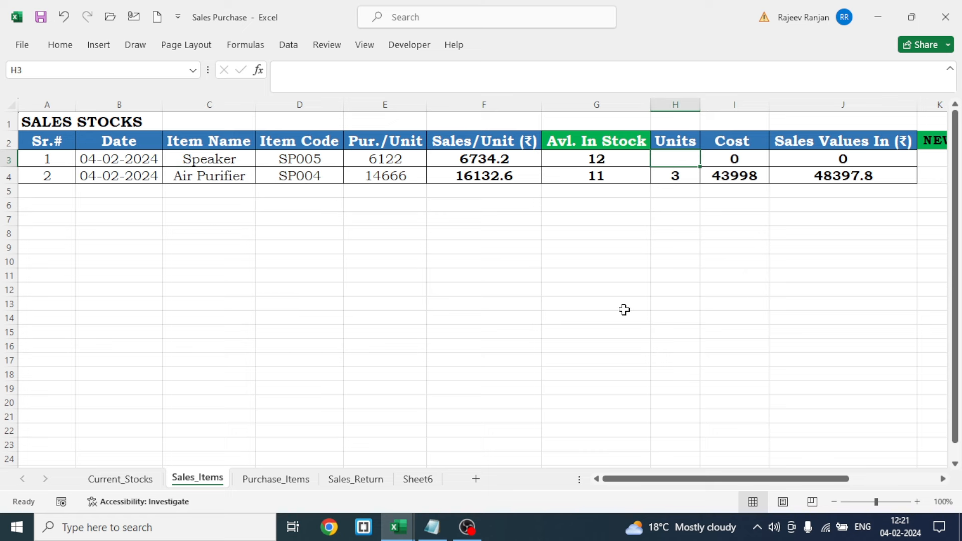
{"action": "type", "text": "5"}
{"action": "left_click", "coordinate": [624, 310]}
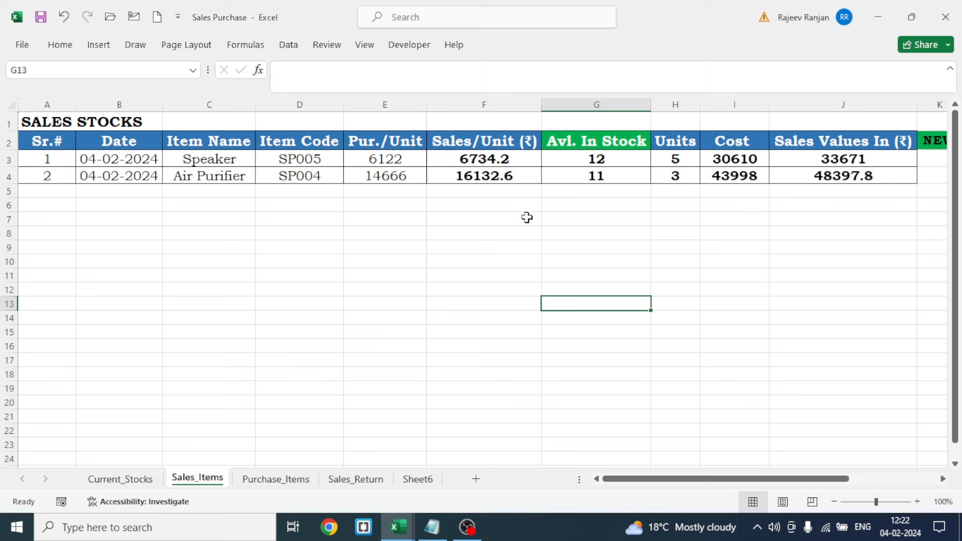
Add a new sales row by running the NEW picture's macro, and fill it with the item Blender and 4 units.
{"action": "left_click", "coordinate": [941, 148]}
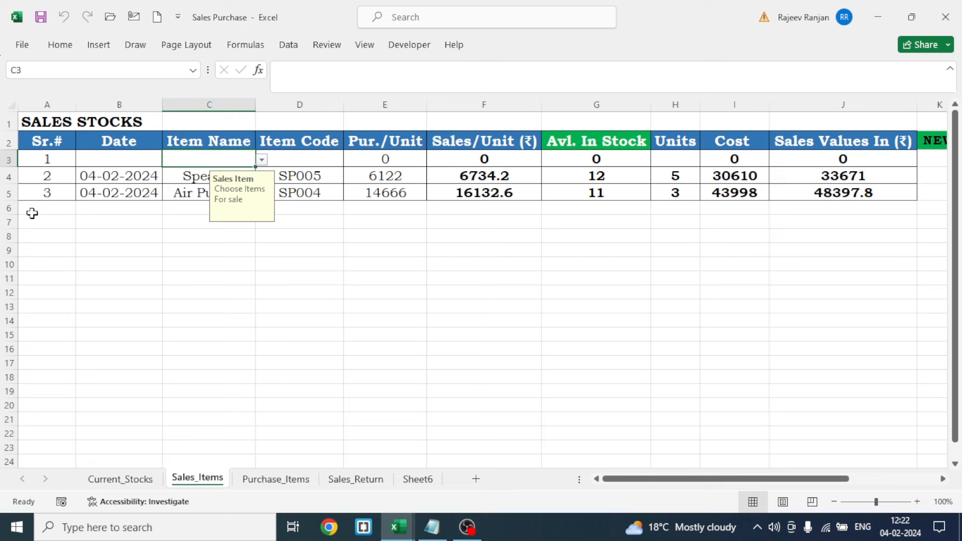
{"action": "left_click", "coordinate": [262, 159]}
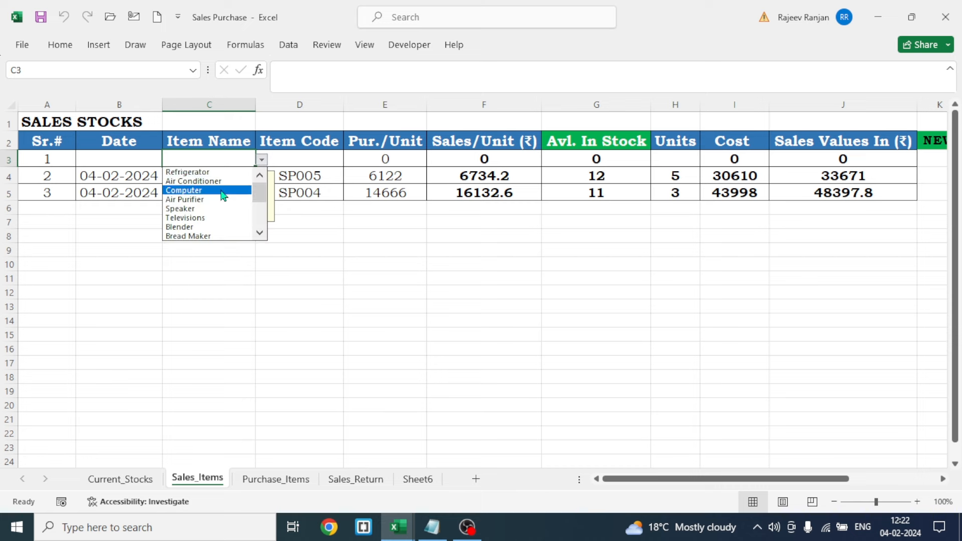
{"action": "left_click", "coordinate": [205, 209]}
{"action": "left_click", "coordinate": [261, 160]}
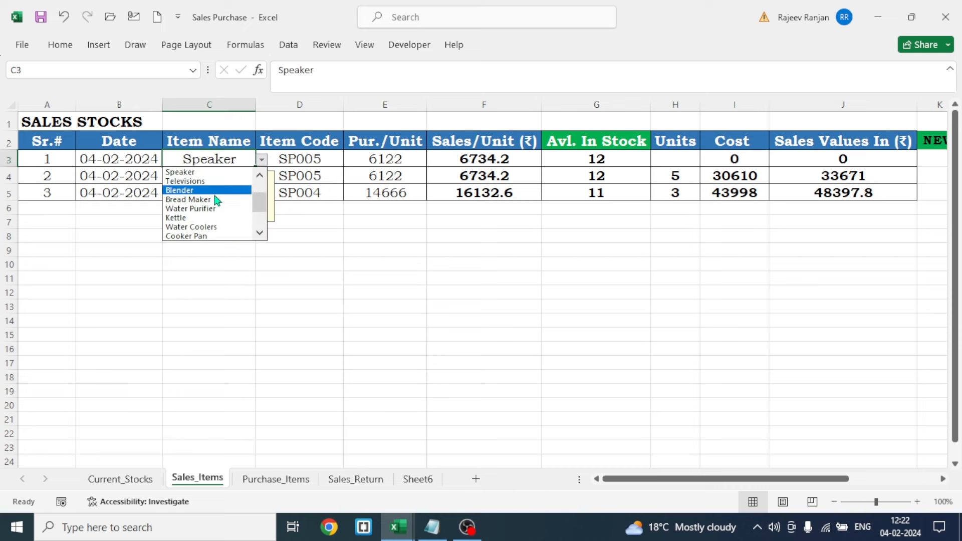
{"action": "left_click", "coordinate": [190, 191]}
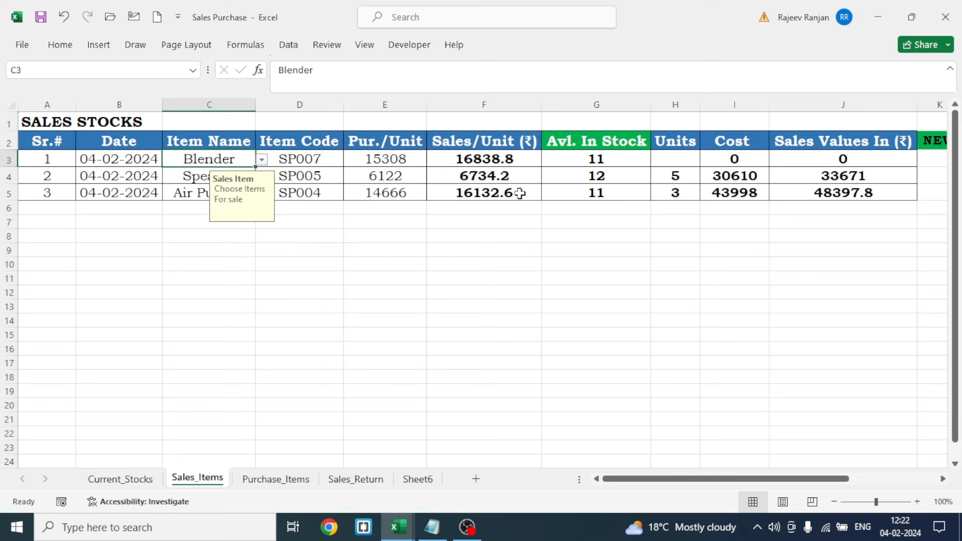
{"action": "left_click", "coordinate": [688, 160]}
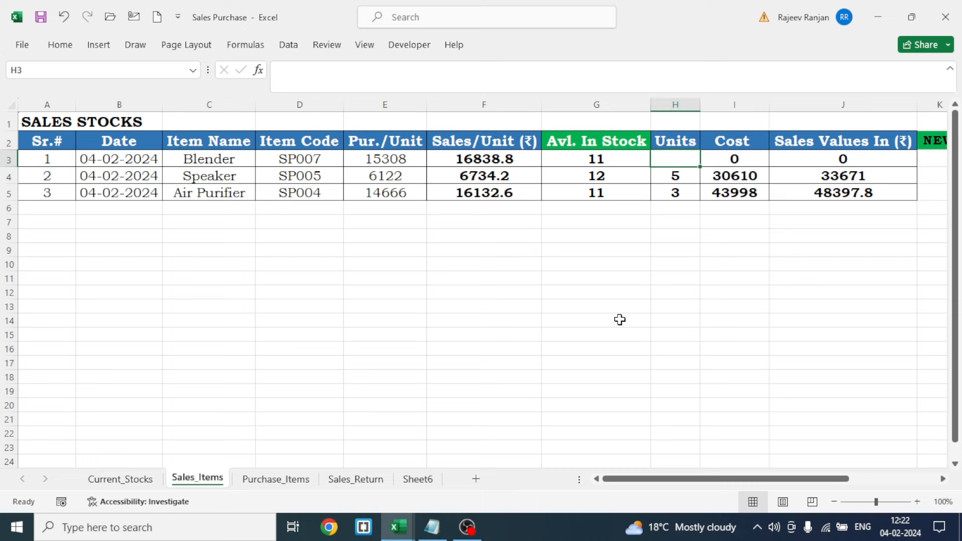
{"action": "type", "text": "4"}
{"action": "left_click", "coordinate": [620, 320]}
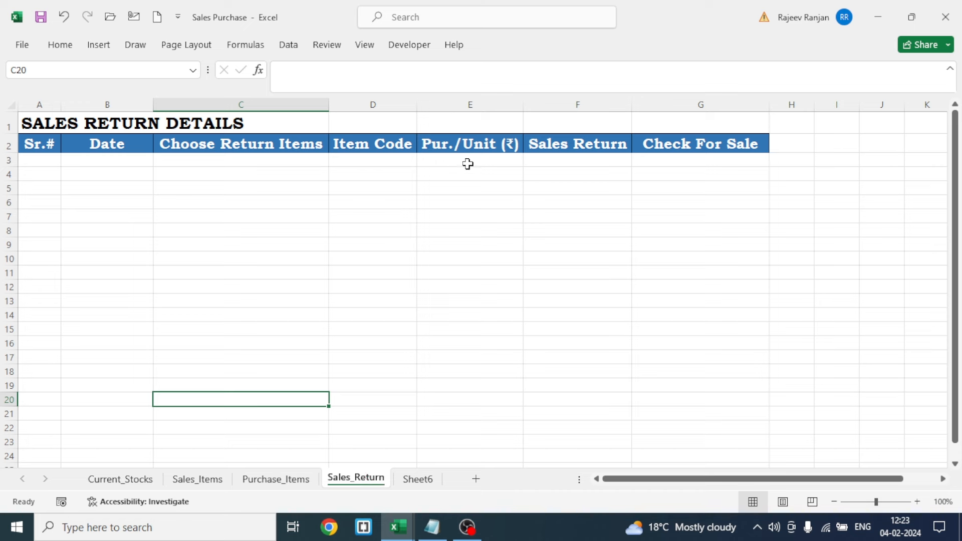
Copy the first purchase row, A3:E3, from the Purchase_Items sheet into the Sales_Return sheet starting at A3.
{"action": "left_click", "coordinate": [276, 479]}
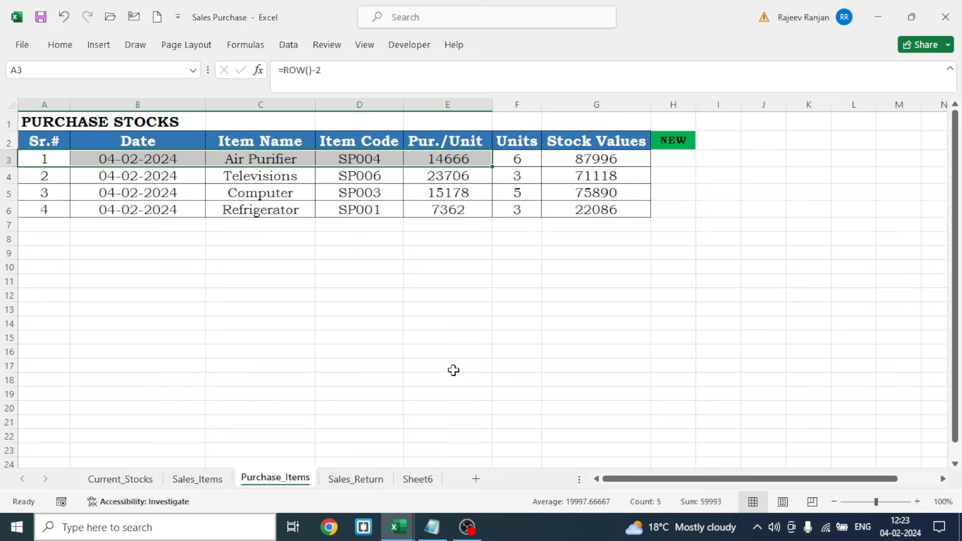
{"action": "key", "text": "ctrl+c"}
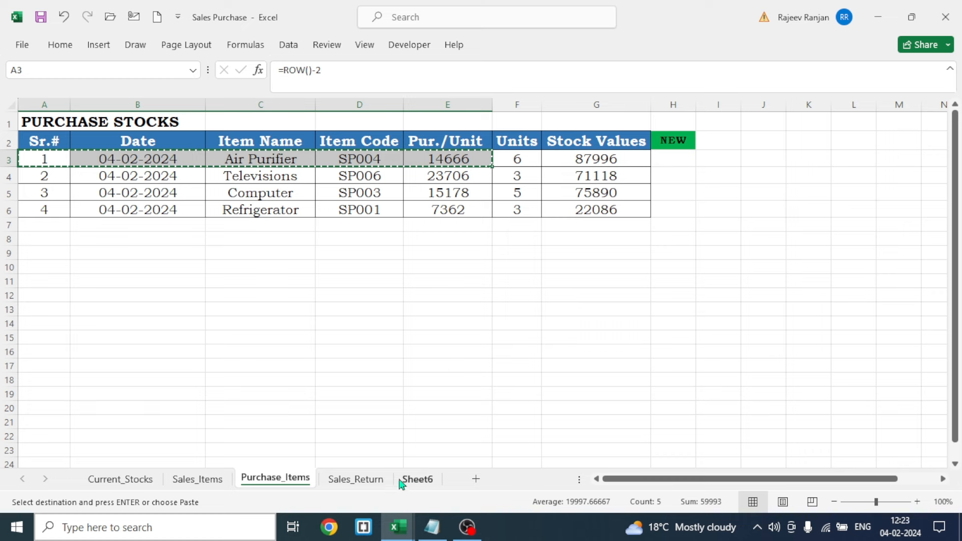
{"action": "left_click", "coordinate": [362, 484]}
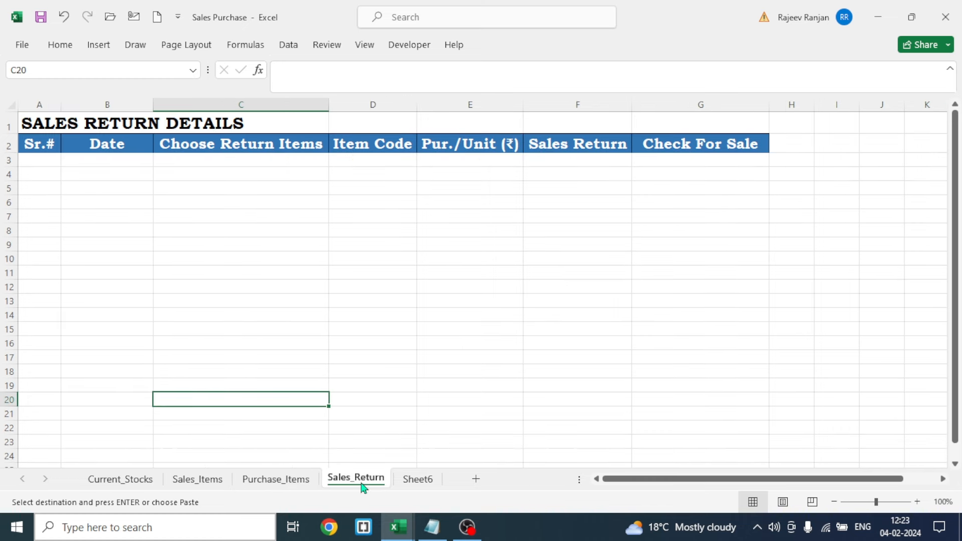
{"action": "left_click", "coordinate": [23, 166]}
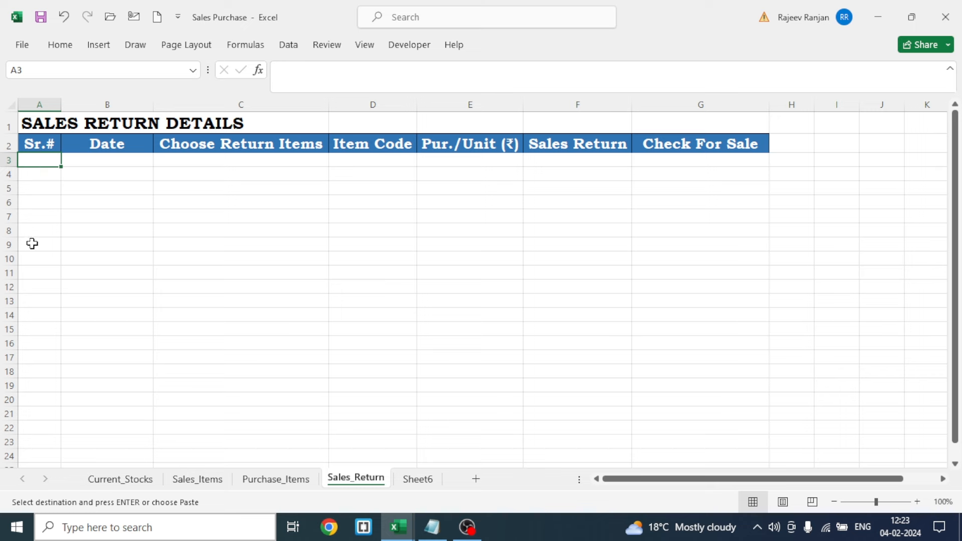
{"action": "key", "text": "ctrl+v"}
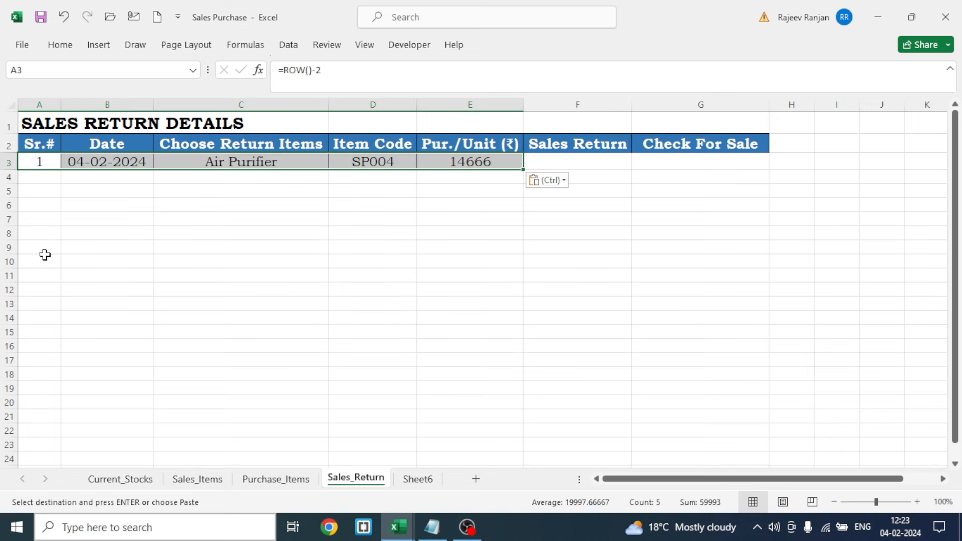
{"action": "left_click", "coordinate": [444, 285]}
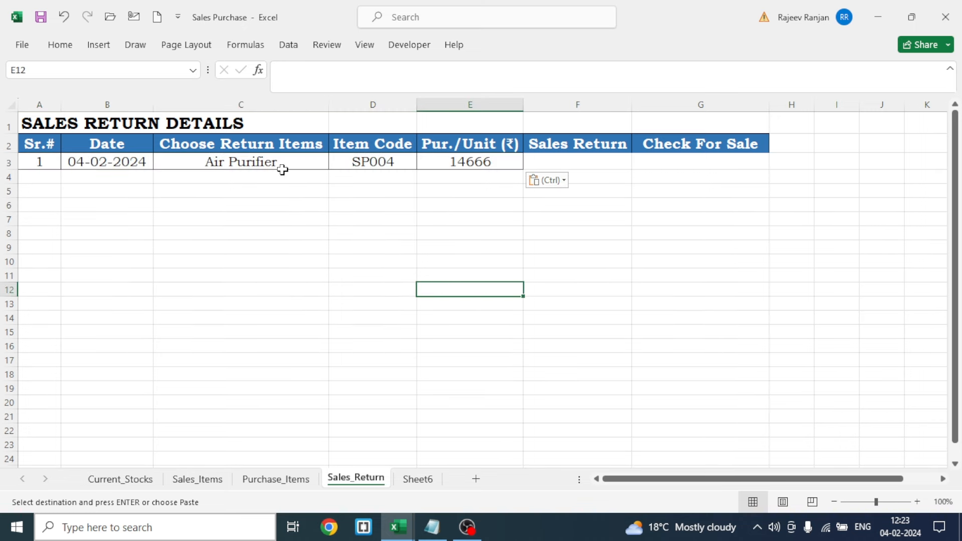
Examine the item drop-down in C3 and the pasted date, serial number, item code and price formulas in the sales return row.
{"action": "left_click", "coordinate": [216, 163]}
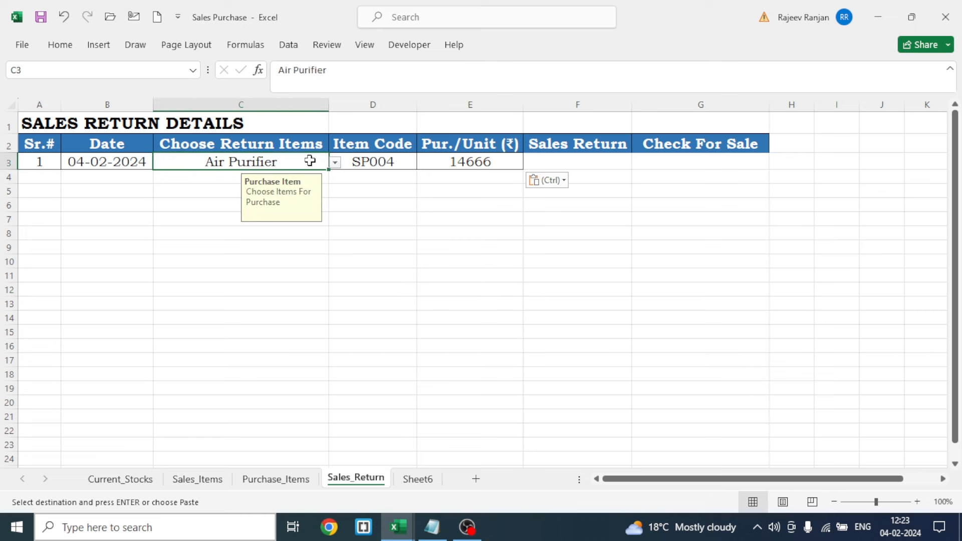
{"action": "left_click", "coordinate": [335, 163]}
{"action": "left_click", "coordinate": [335, 164]}
{"action": "left_click", "coordinate": [93, 168]}
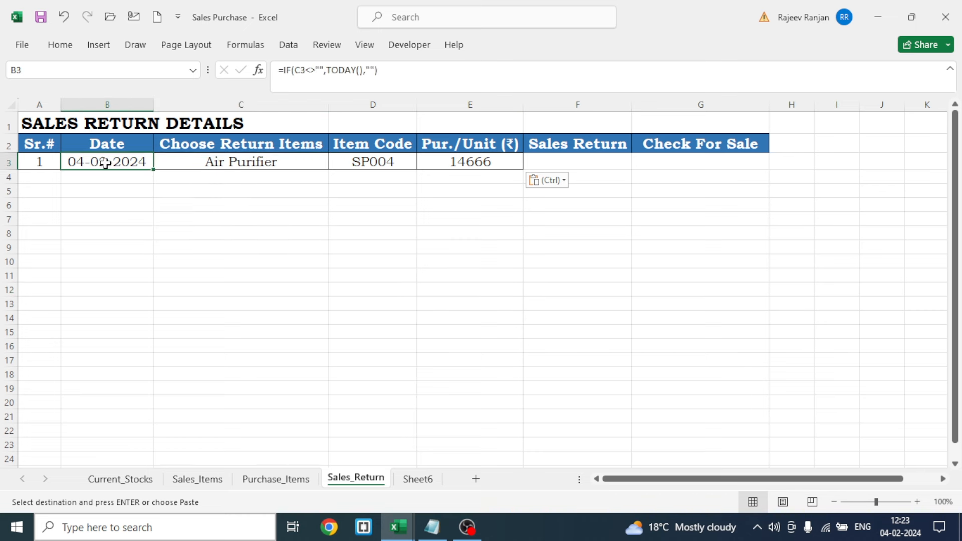
{"action": "left_click", "coordinate": [37, 164]}
{"action": "left_click", "coordinate": [373, 165]}
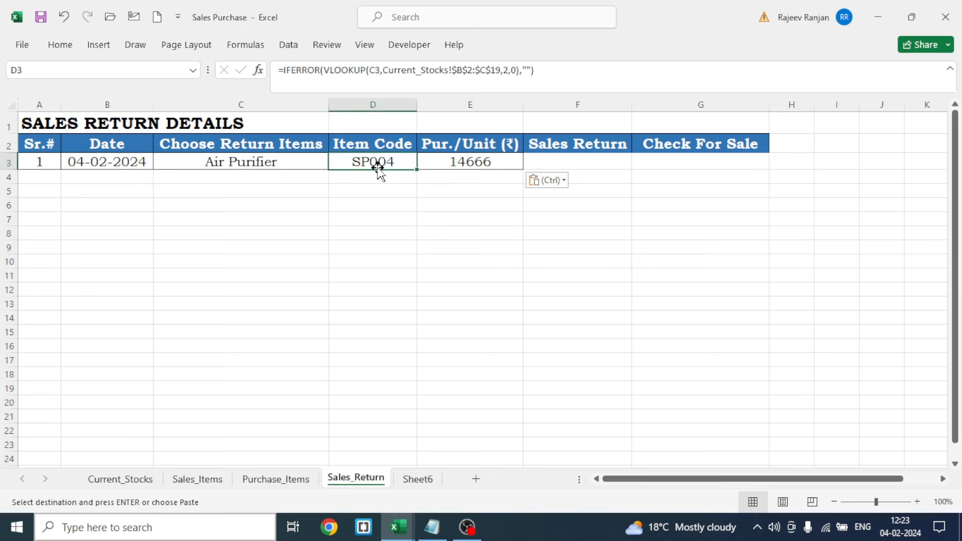
{"action": "key", "text": "Right"}
{"action": "key", "text": "Right"}
{"action": "left_click", "coordinate": [495, 192]}
Apply borders to the Sales Return and Check For Sale cells F3:G3.
{"action": "left_click_drag", "start_coordinate": [538, 154], "coordinate": [651, 159]}
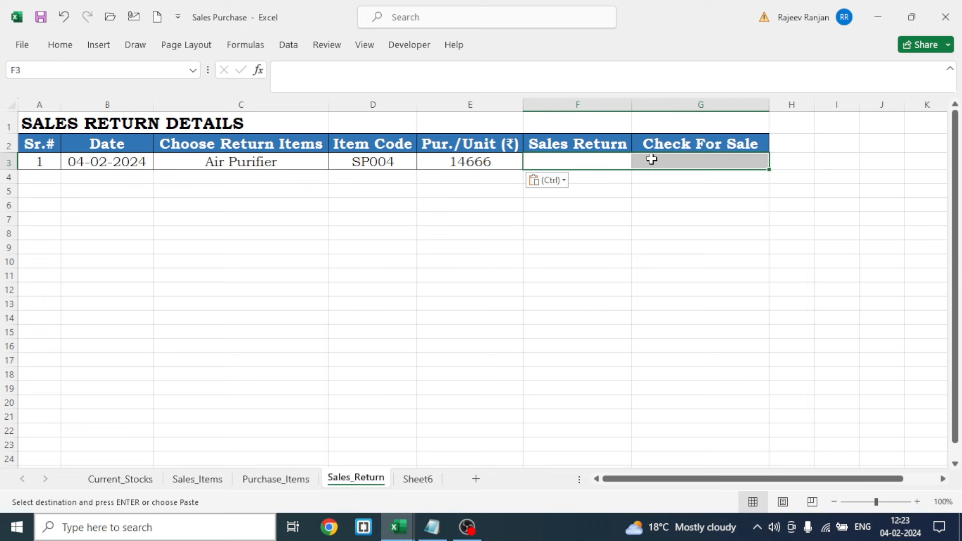
{"action": "left_click", "coordinate": [61, 52]}
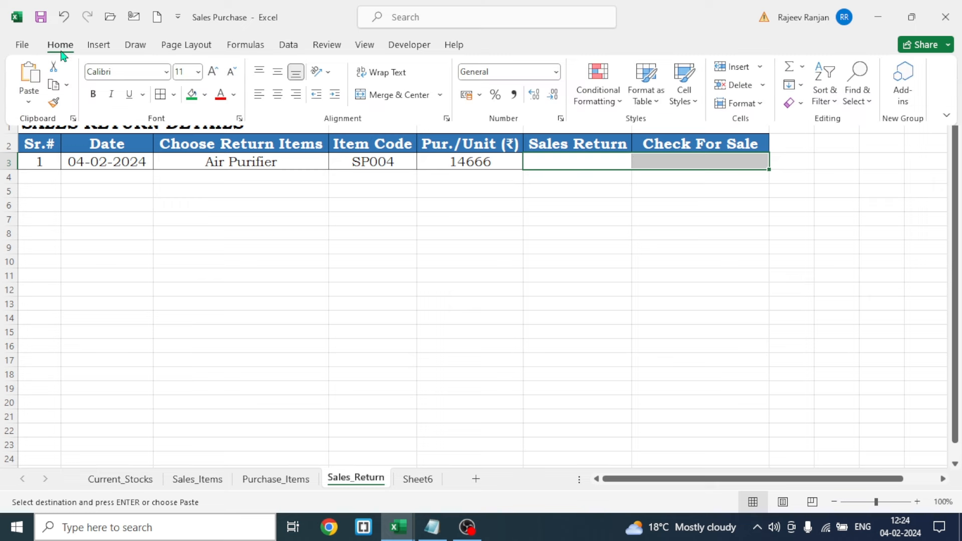
{"action": "left_click", "coordinate": [160, 95]}
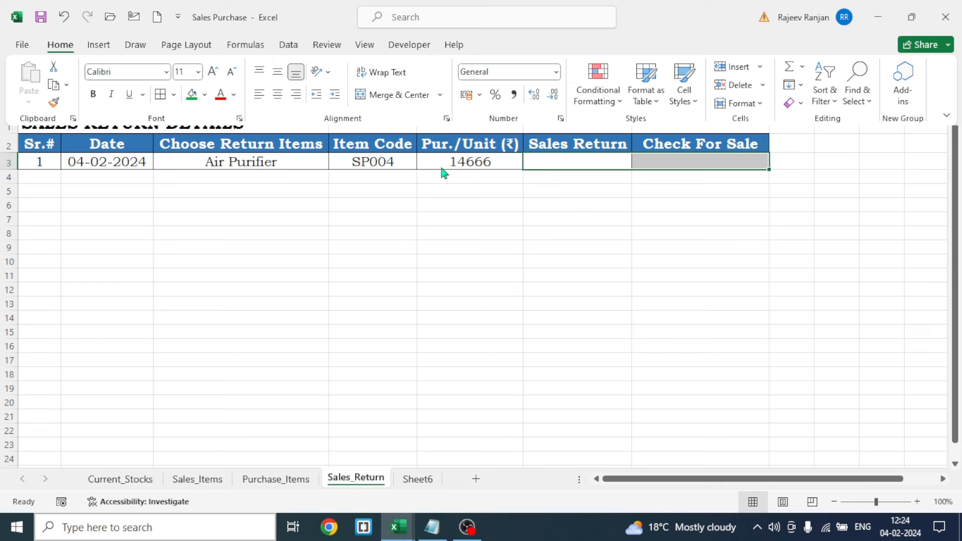
{"action": "left_click", "coordinate": [729, 208]}
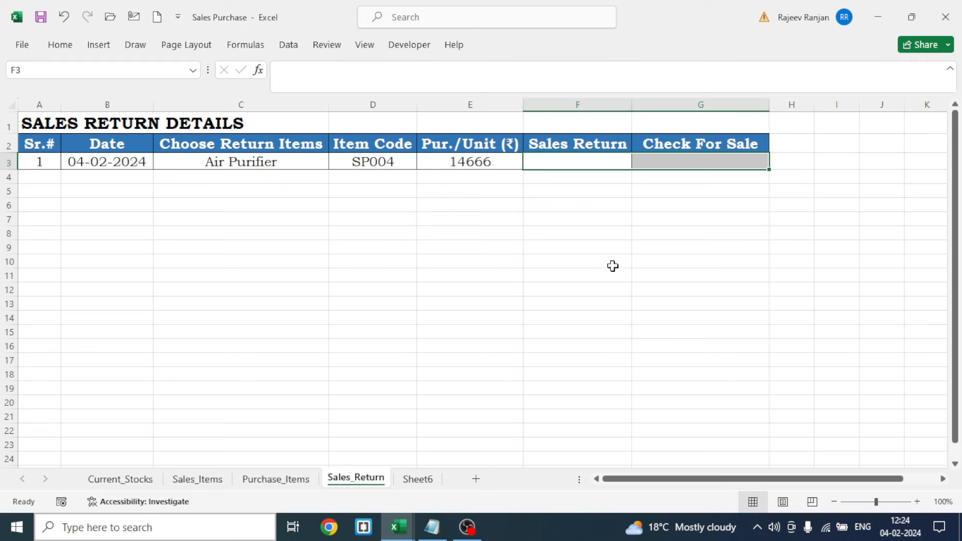
Copy the cell formatting of E3 onto the Sales Return and Check For Sale cells F3:G3 with Format Painter.
{"action": "left_click", "coordinate": [457, 160]}
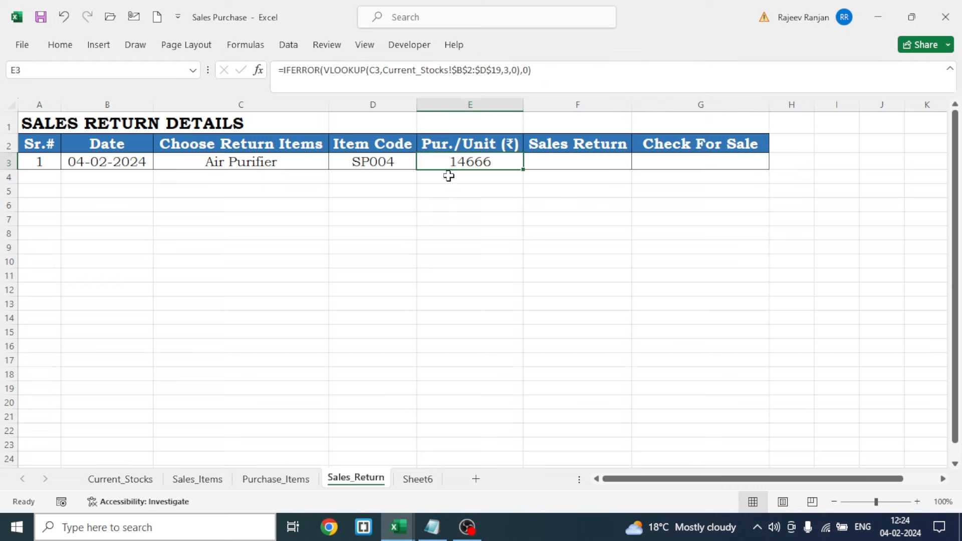
{"action": "left_click", "coordinate": [59, 47]}
{"action": "left_click", "coordinate": [54, 103]}
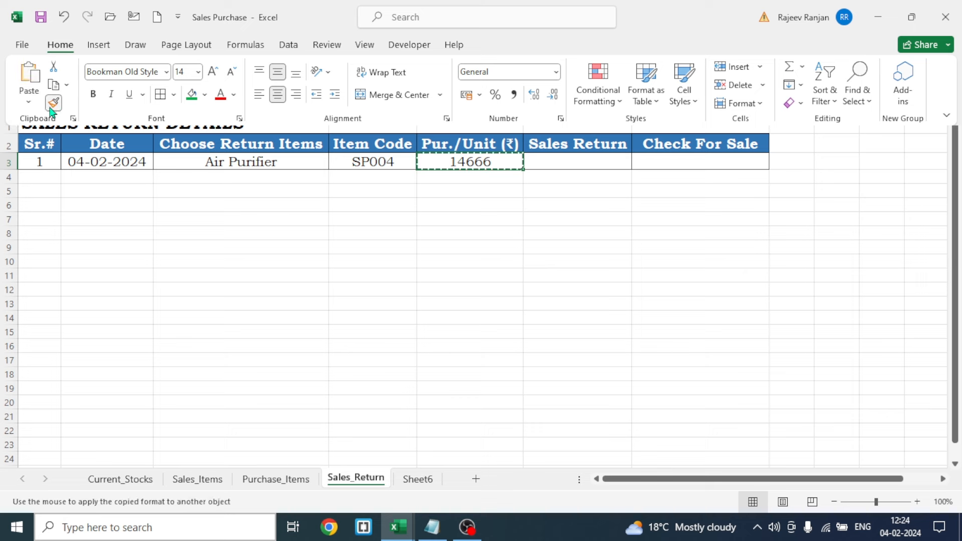
{"action": "left_click", "coordinate": [535, 163]}
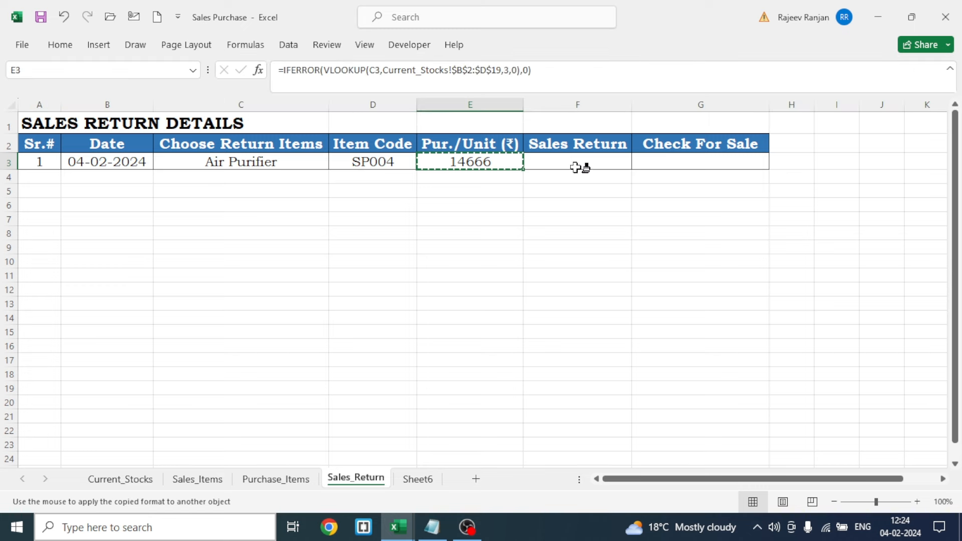
{"action": "mouse_move", "coordinate": [576, 168]}
{"action": "left_mouse_down"}
{"action": "mouse_move", "coordinate": [593, 159]}
{"action": "mouse_move", "coordinate": [713, 166]}
{"action": "left_mouse_up"}
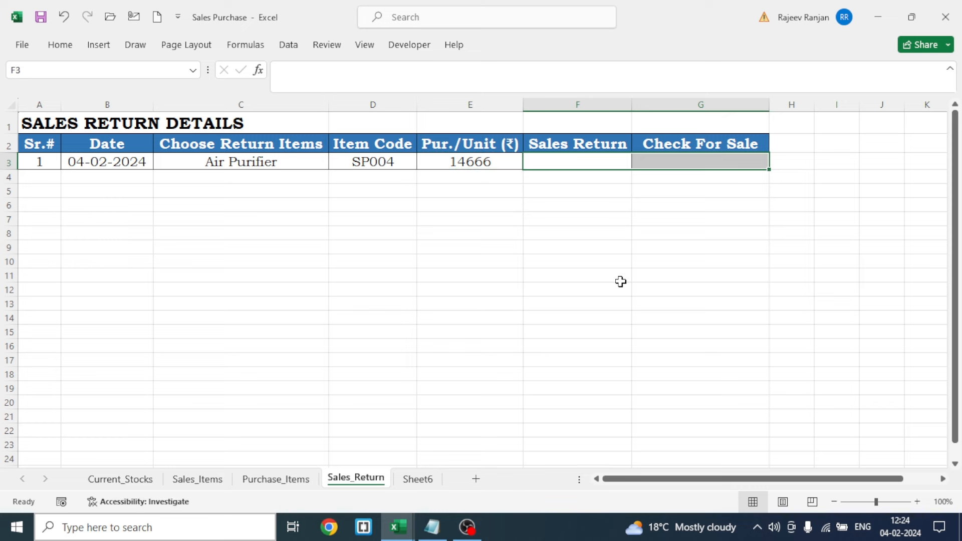
{"action": "left_click", "coordinate": [577, 286]}
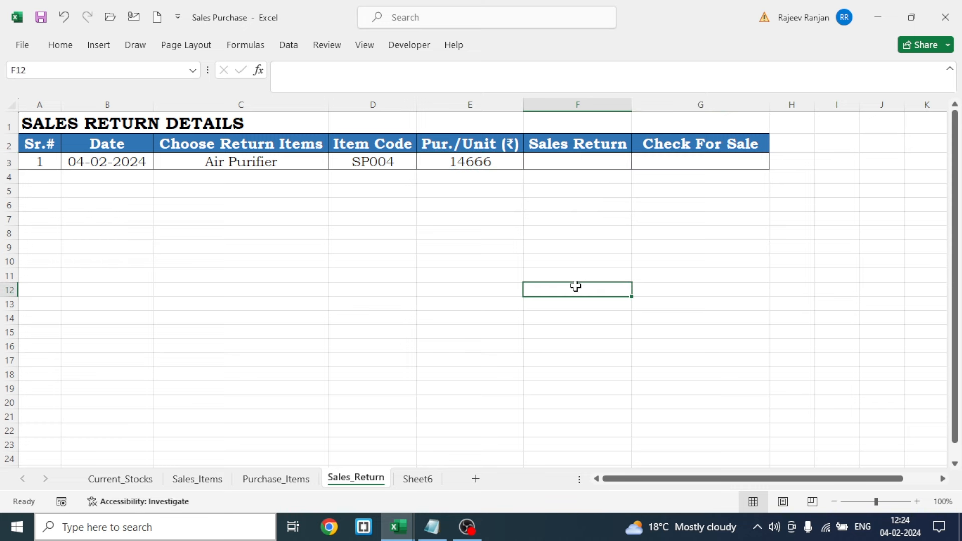
{"action": "left_click", "coordinate": [583, 168]}
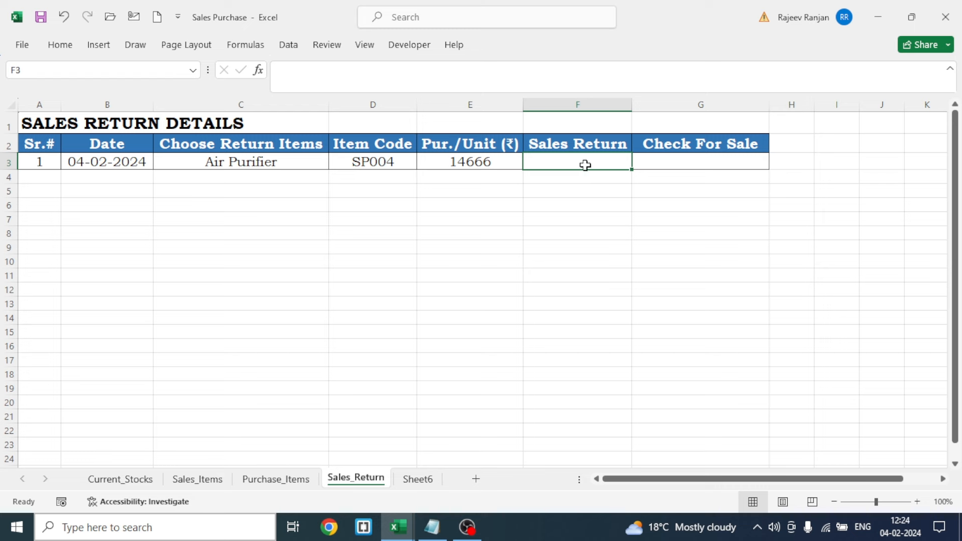
Add list data validation to the Check For Sale cell G3 with the source values OK,PENDING,DAMAGE.
{"action": "left_click", "coordinate": [724, 164]}
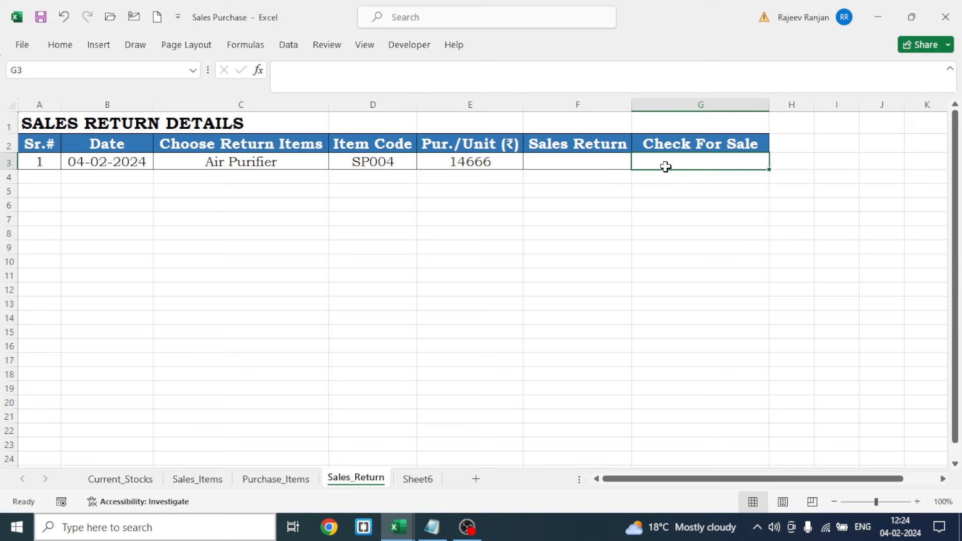
{"action": "left_click", "coordinate": [291, 48]}
{"action": "left_click", "coordinate": [624, 103]}
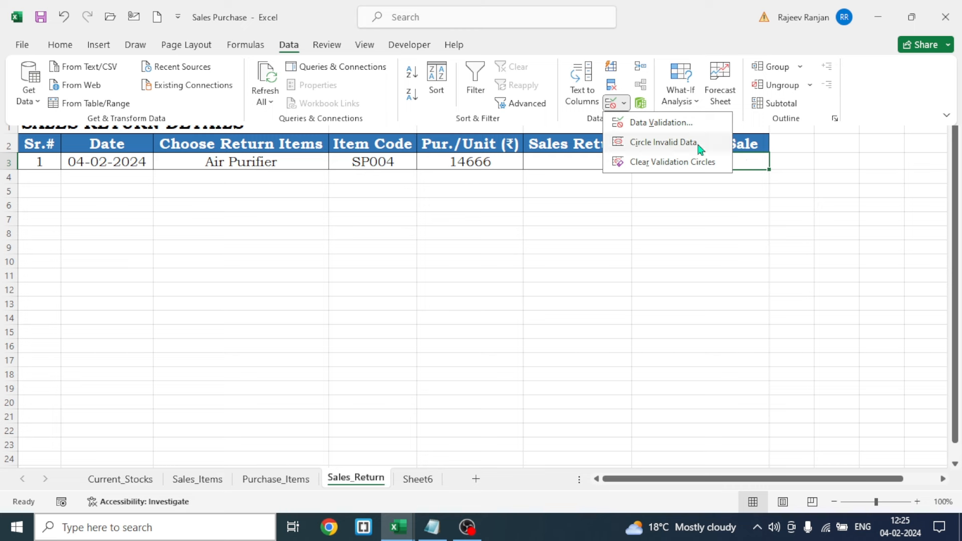
{"action": "left_click", "coordinate": [656, 122]}
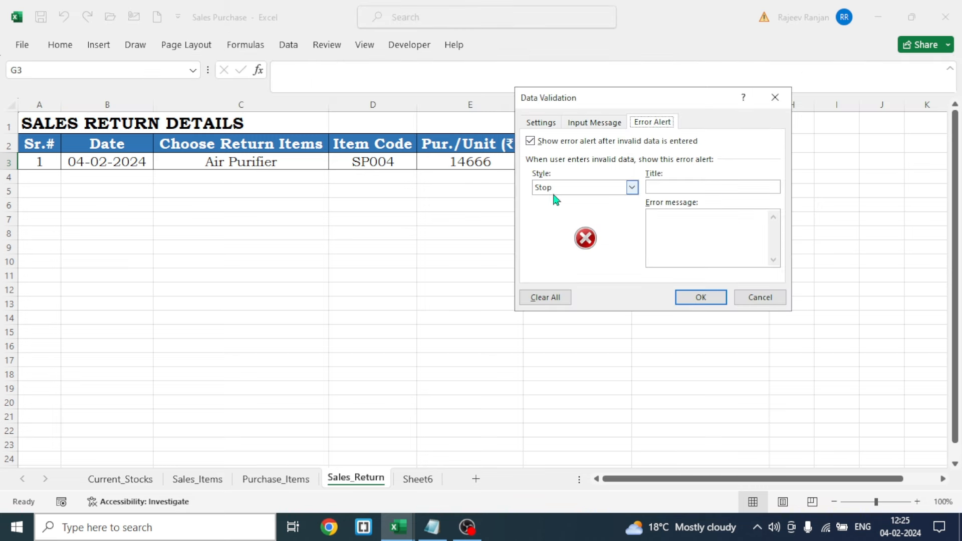
{"action": "left_click", "coordinate": [549, 124]}
{"action": "left_click", "coordinate": [635, 169]}
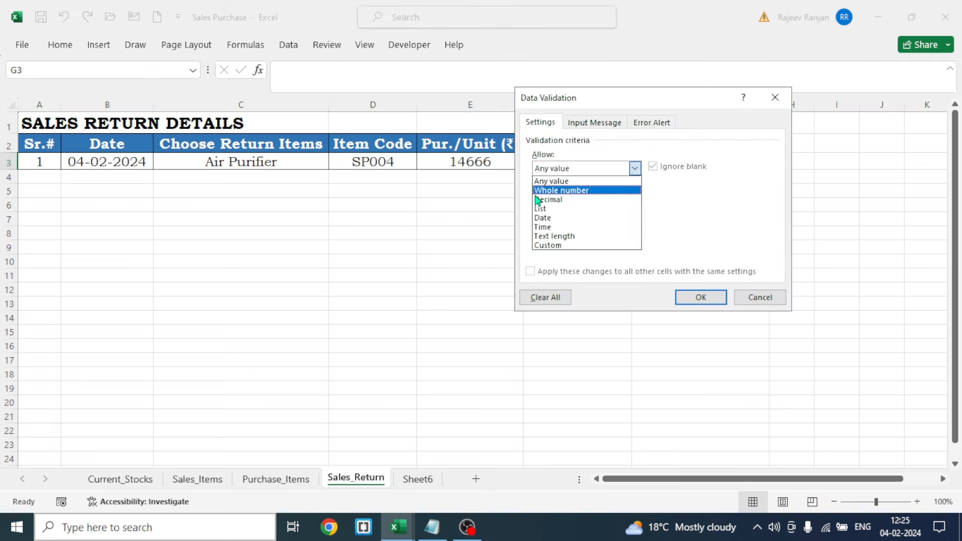
{"action": "left_click", "coordinate": [544, 209]}
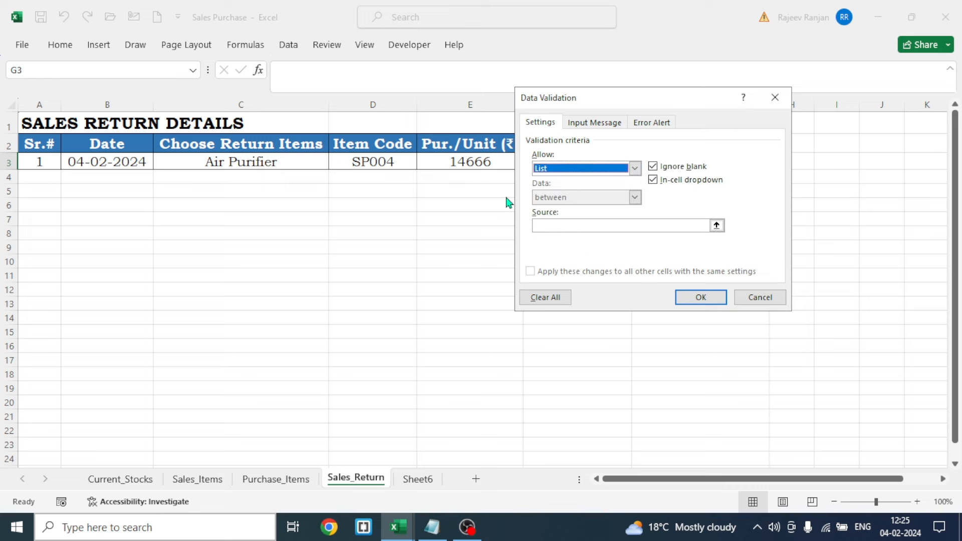
{"action": "left_click", "coordinate": [549, 224]}
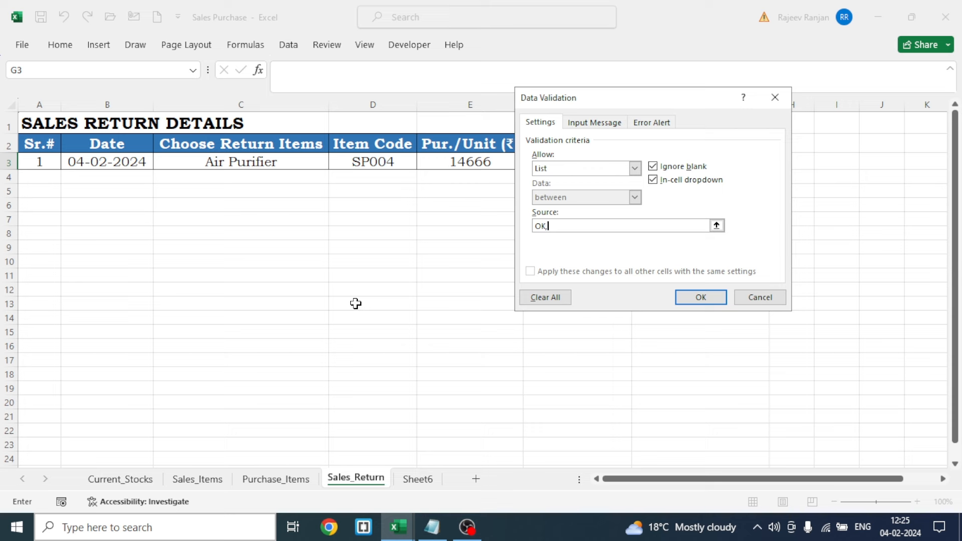
{"action": "type", "text": "PENDING,DAMAGE"}
{"action": "left_click", "coordinate": [702, 298]}
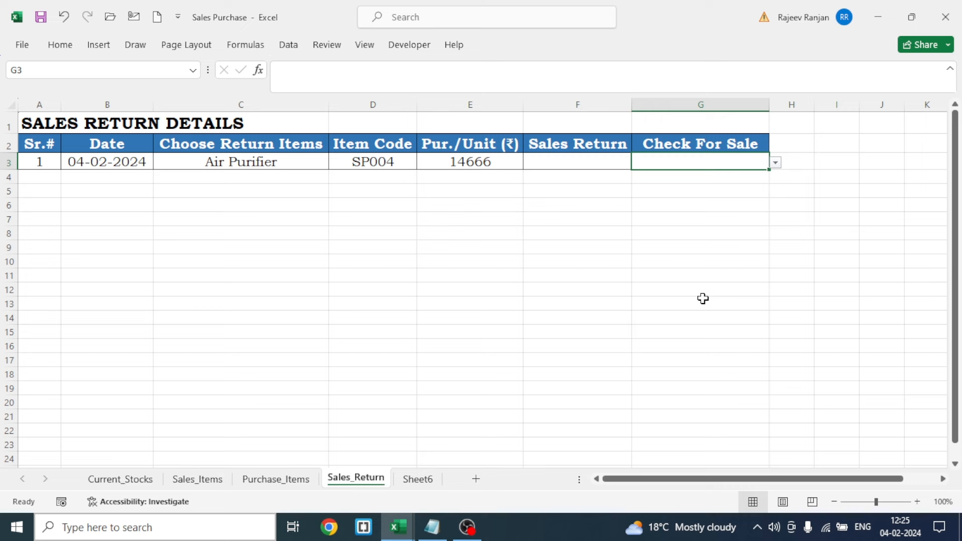
Try the OK and PENDING choices of the drop-down in G3, ending with OK selected.
{"action": "left_click", "coordinate": [775, 165]}
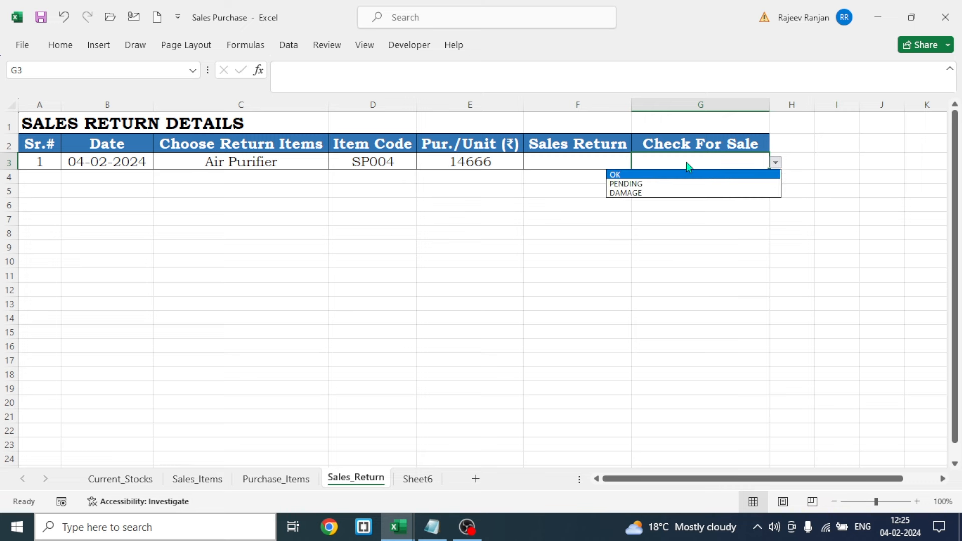
{"action": "left_click", "coordinate": [646, 173]}
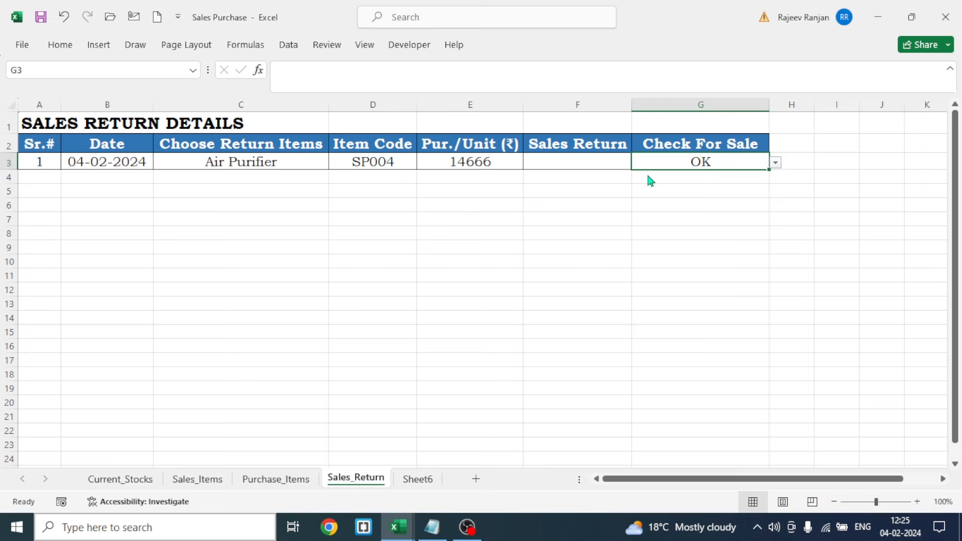
{"action": "left_click", "coordinate": [776, 165]}
{"action": "left_click", "coordinate": [690, 183]}
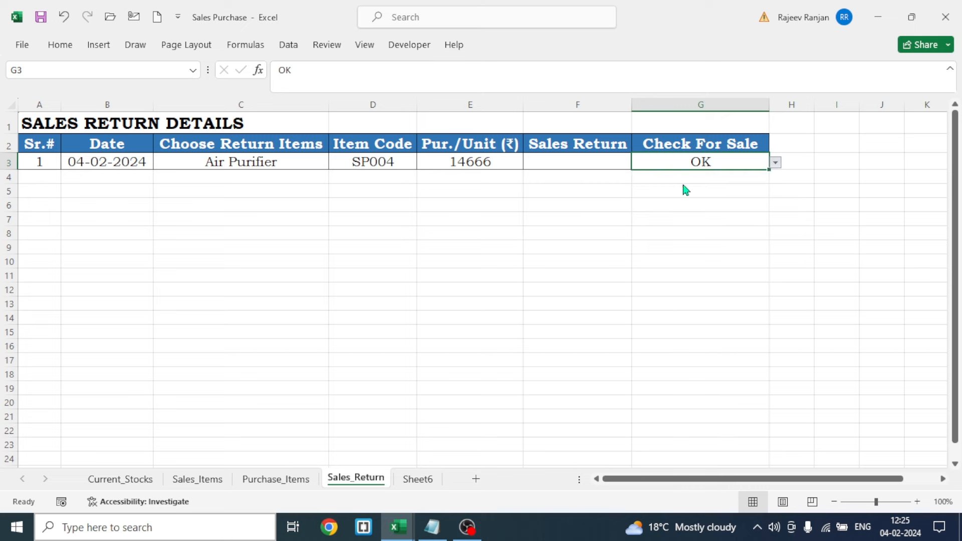
{"action": "left_click", "coordinate": [782, 164]}
{"action": "left_click", "coordinate": [699, 162]}
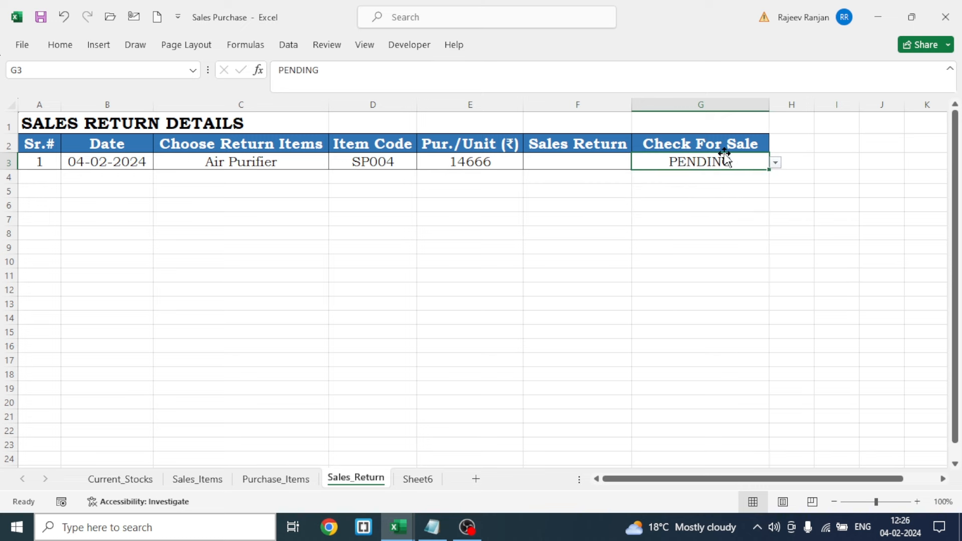
{"action": "left_click", "coordinate": [775, 163]}
{"action": "left_click", "coordinate": [646, 175]}
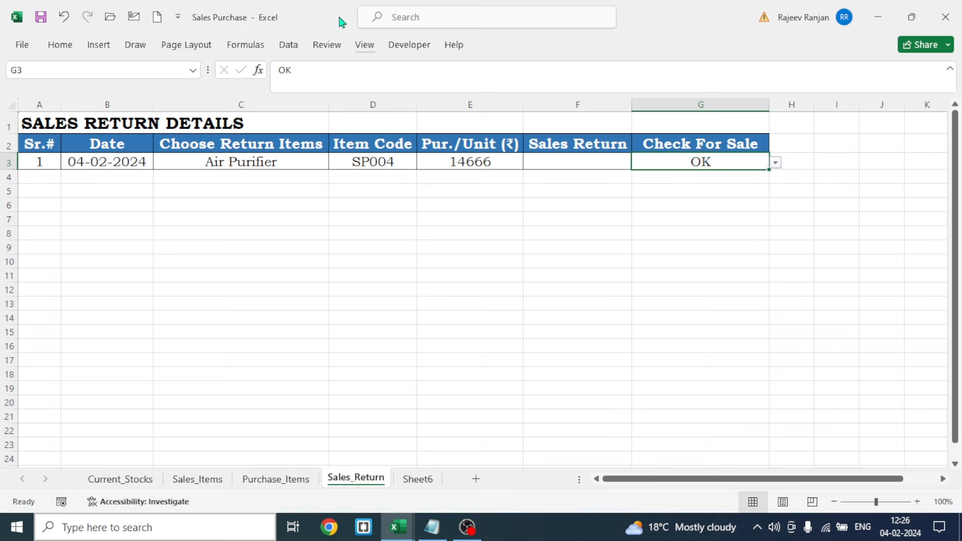
Add a Text that Contains conditional formatting rule to G3 giving OK a Green Fill with Dark Green Text.
{"action": "left_click", "coordinate": [60, 45]}
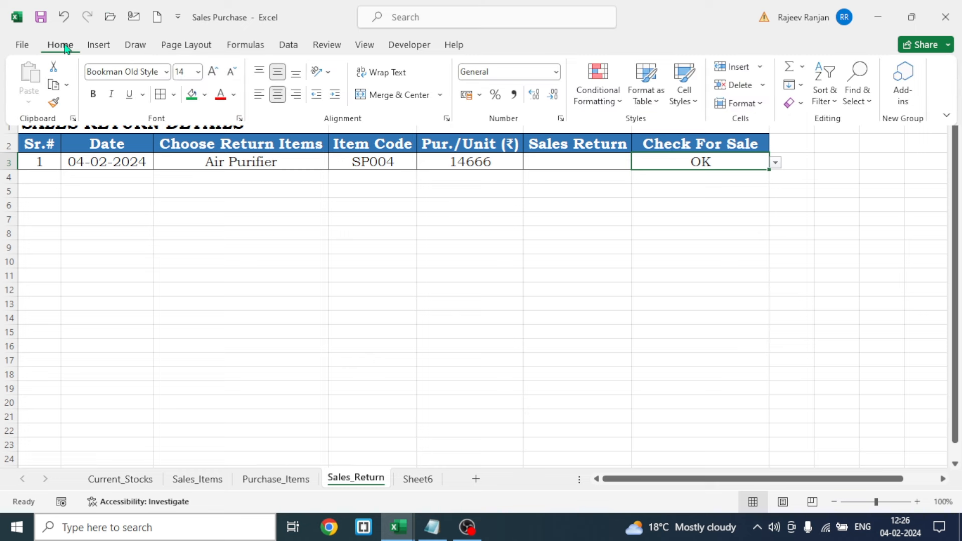
{"action": "left_click", "coordinate": [611, 102]}
{"action": "mouse_move", "coordinate": [636, 137]}
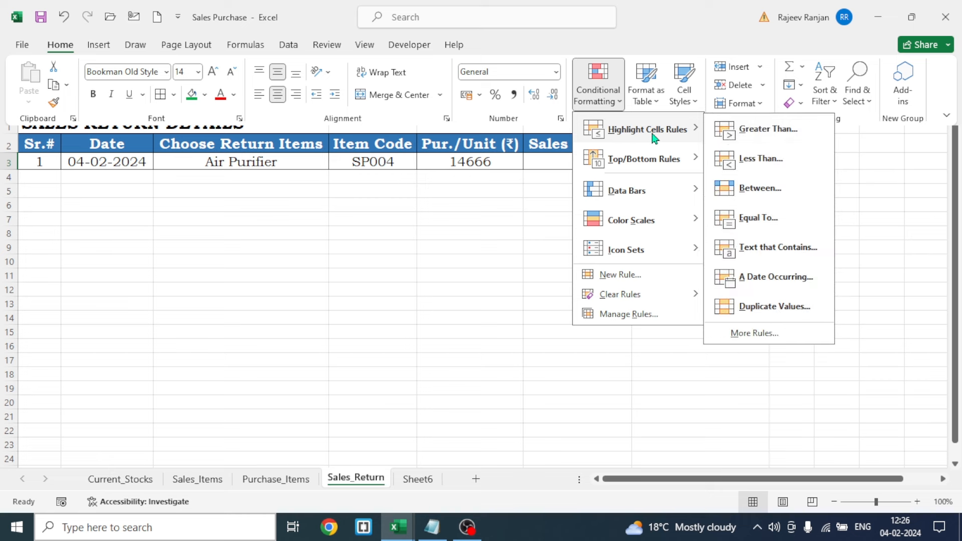
{"action": "left_click", "coordinate": [758, 248]}
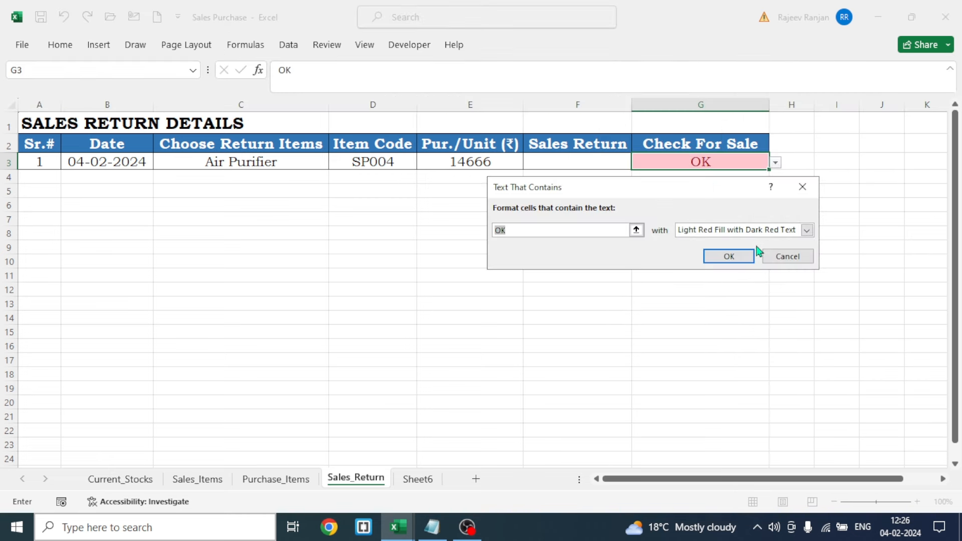
{"action": "left_click", "coordinate": [807, 231]}
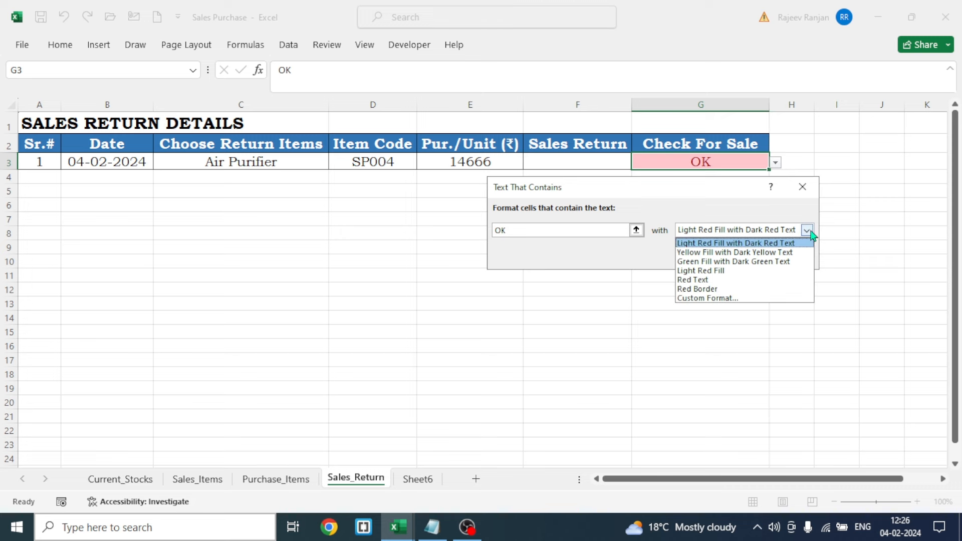
{"action": "left_click", "coordinate": [780, 262]}
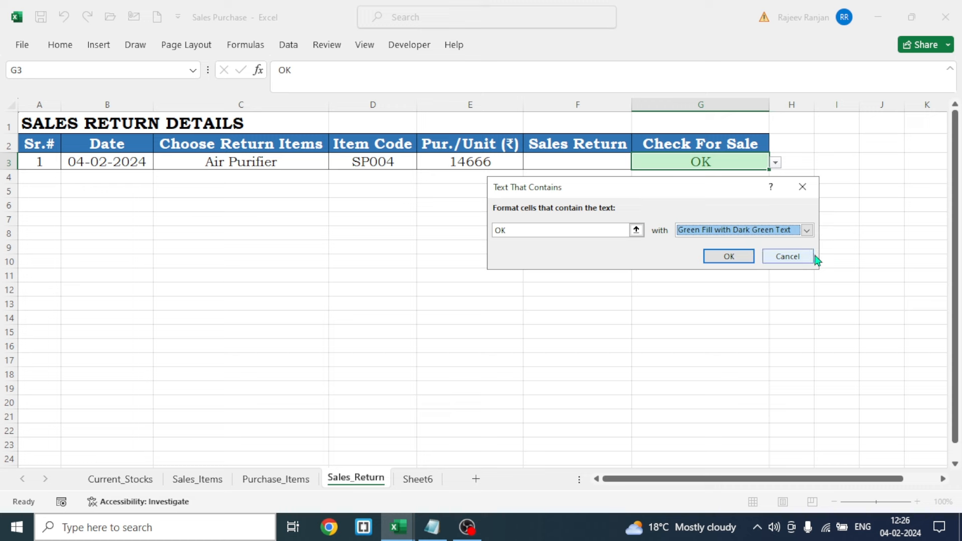
{"action": "left_click", "coordinate": [806, 230]}
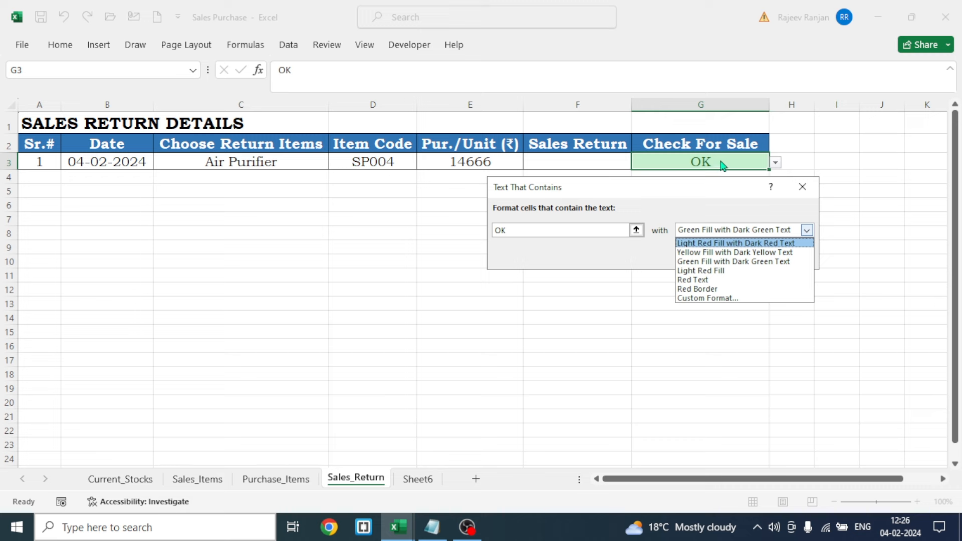
{"action": "left_click", "coordinate": [695, 219]}
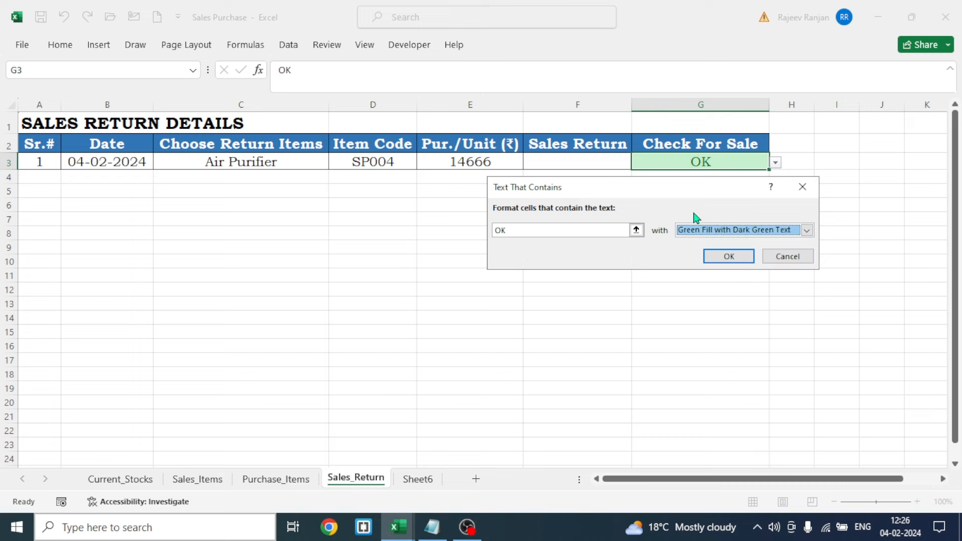
{"action": "left_click", "coordinate": [722, 256]}
Set G3 to PENDING and add a Text that Contains rule giving that text Yellow Fill with Dark Yellow Text.
{"action": "left_click", "coordinate": [776, 164]}
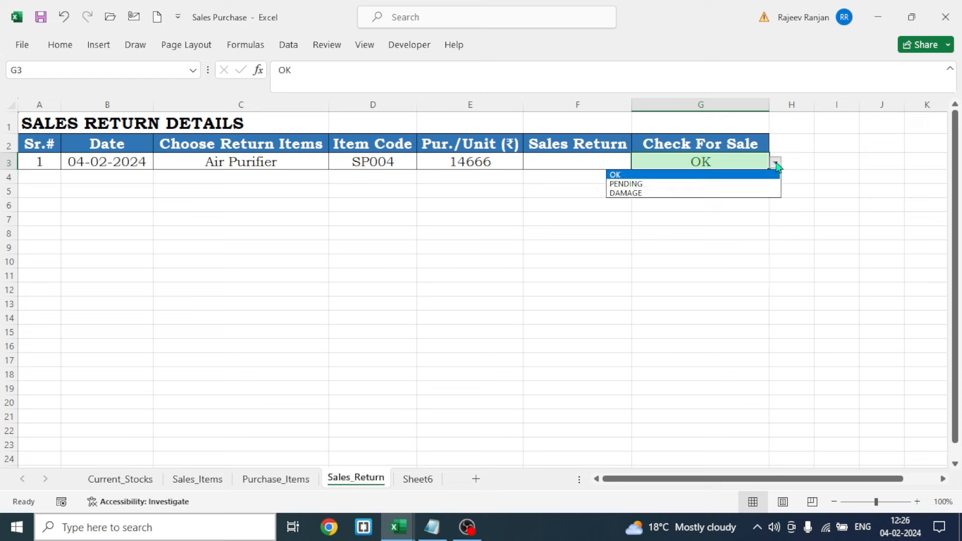
{"action": "left_click", "coordinate": [656, 185]}
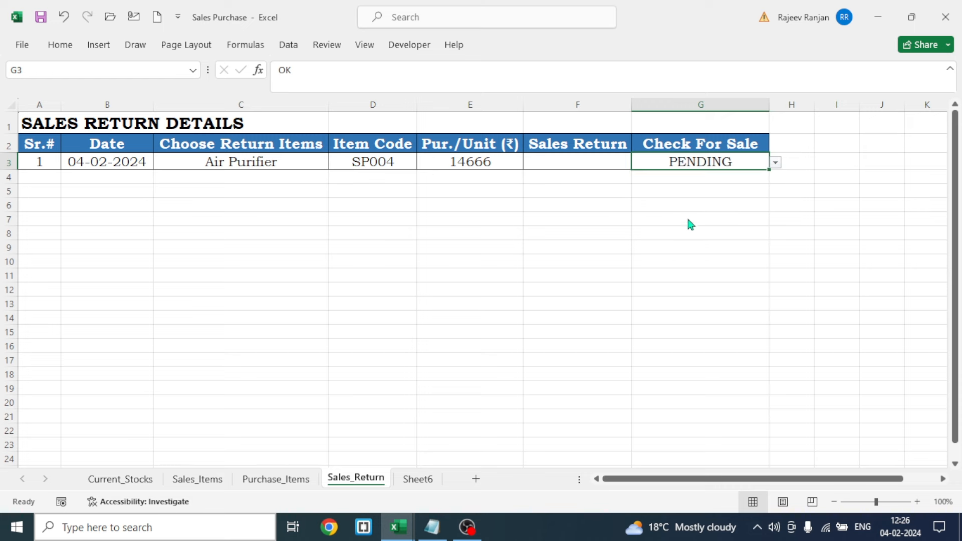
{"action": "left_click", "coordinate": [60, 44]}
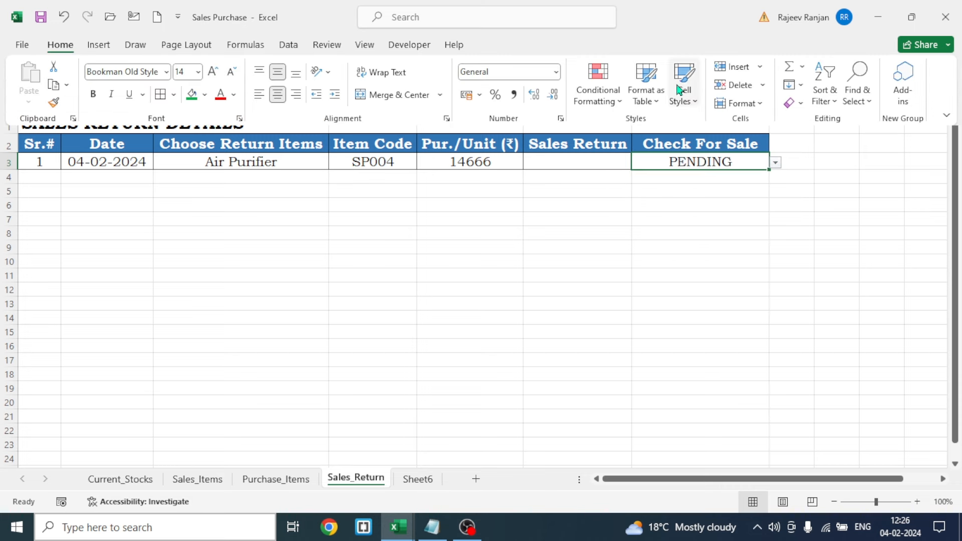
{"action": "left_click", "coordinate": [607, 89]}
{"action": "mouse_move", "coordinate": [621, 129]}
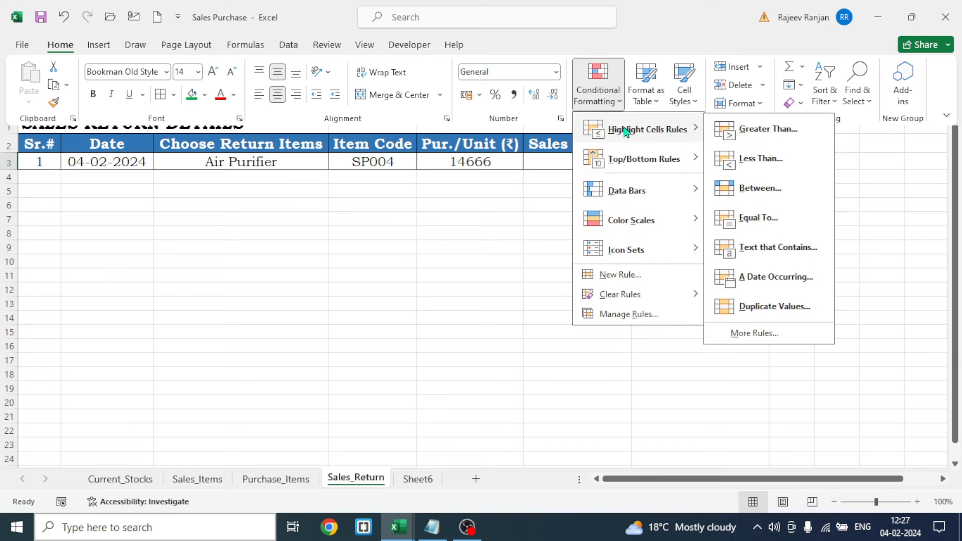
{"action": "left_click", "coordinate": [773, 247]}
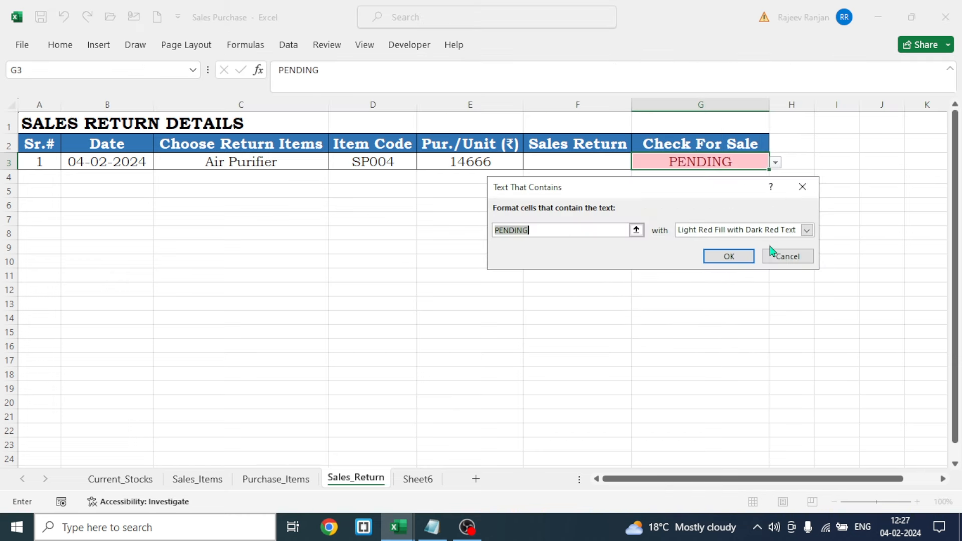
{"action": "left_click", "coordinate": [806, 231]}
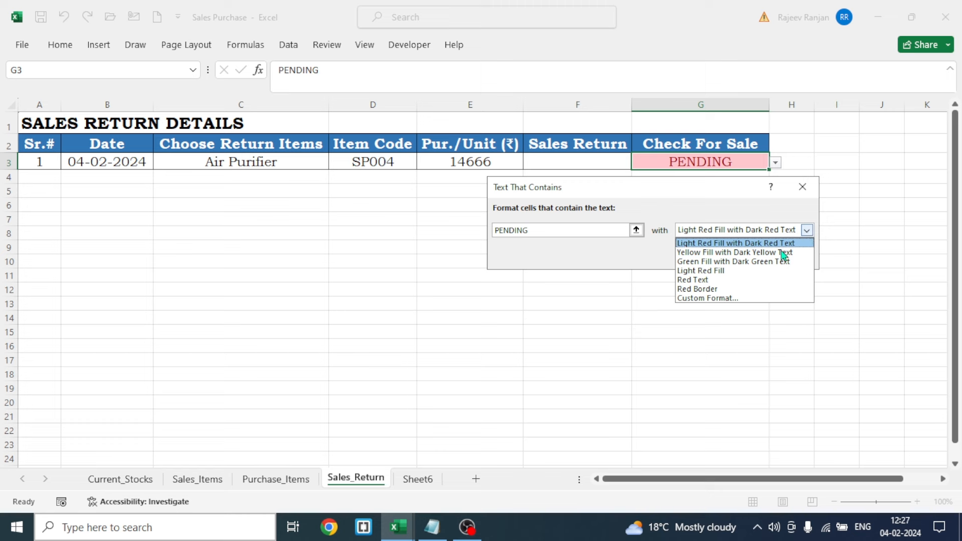
{"action": "left_click", "coordinate": [774, 254]}
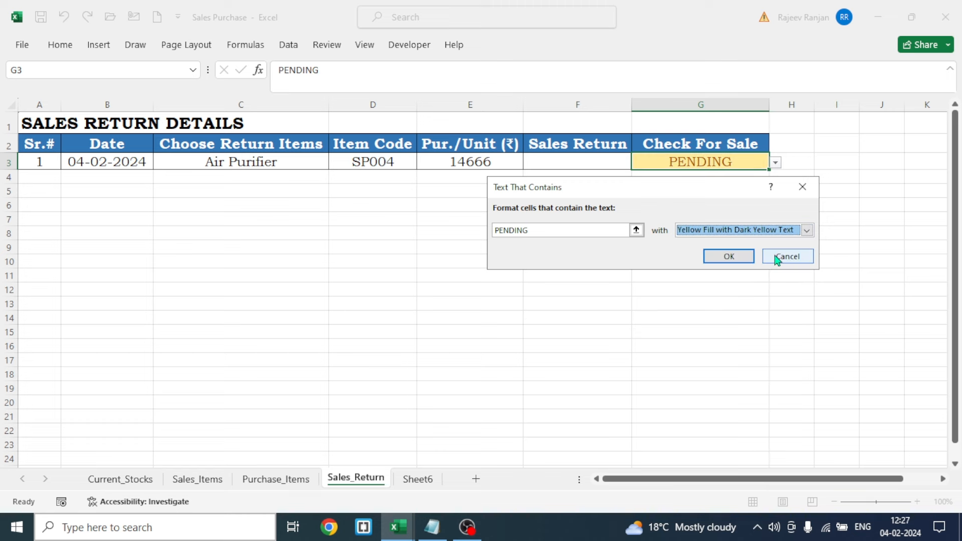
{"action": "left_click", "coordinate": [728, 258]}
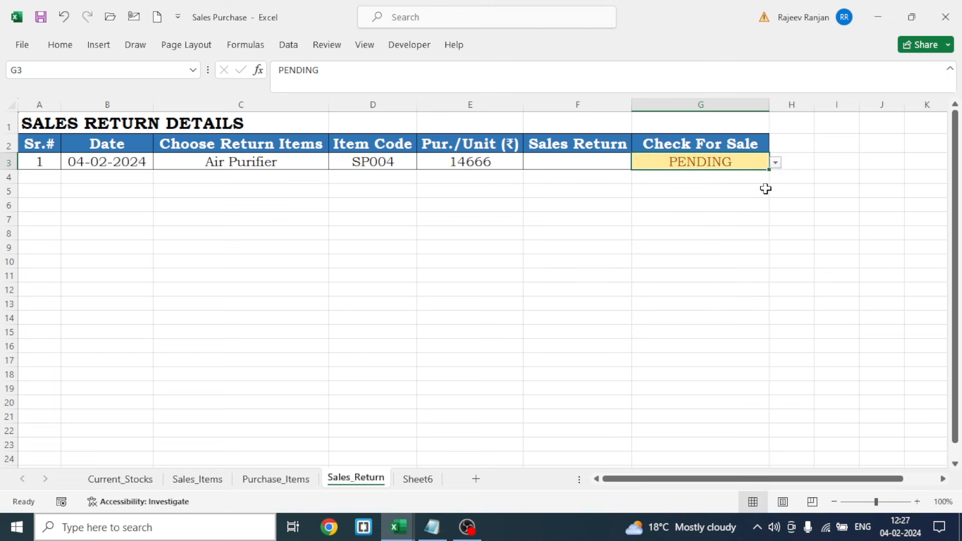
Set G3 to DAMAGE and add a Text that Contains rule giving that text Light Red Fill with Dark Red Text.
{"action": "left_click", "coordinate": [775, 163]}
{"action": "left_click", "coordinate": [656, 192]}
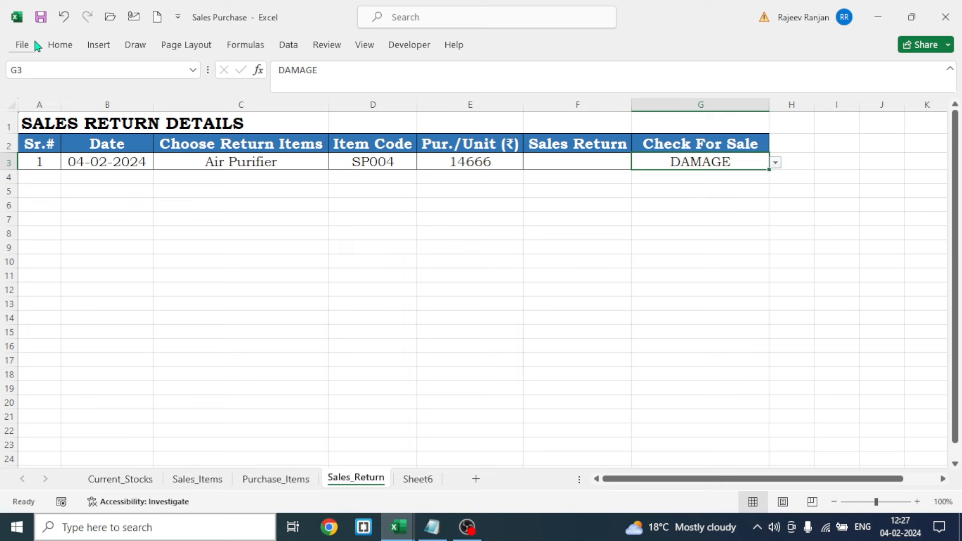
{"action": "left_click", "coordinate": [61, 45]}
{"action": "left_click", "coordinate": [612, 84]}
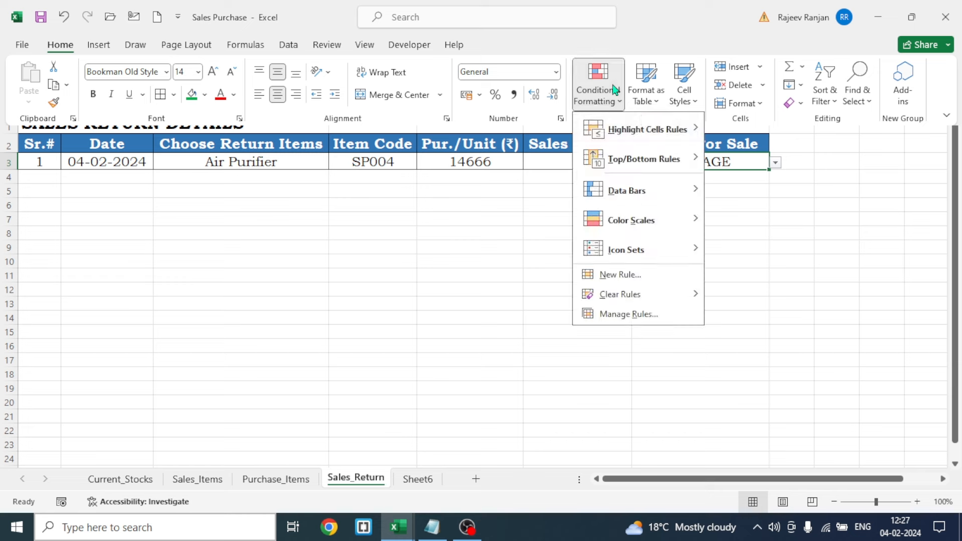
{"action": "mouse_move", "coordinate": [685, 139]}
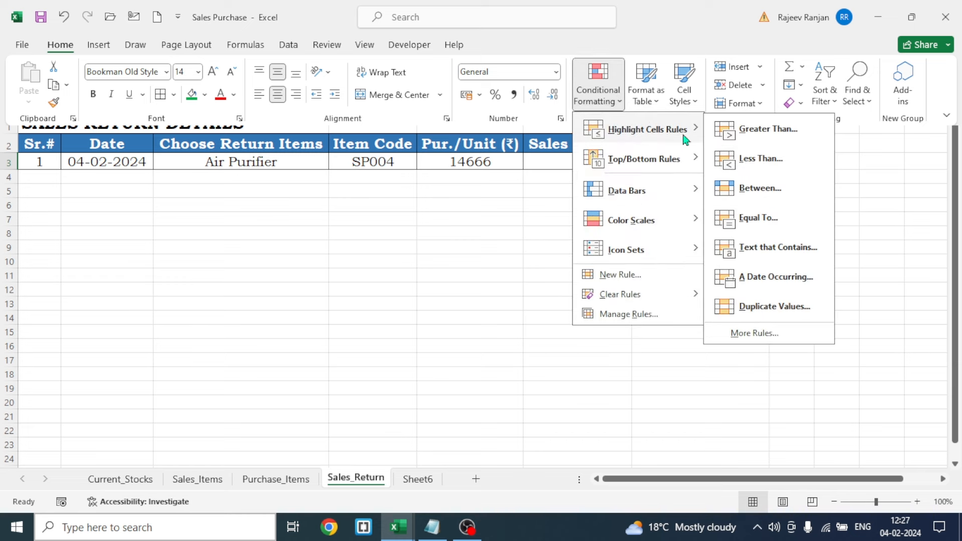
{"action": "left_click", "coordinate": [765, 251]}
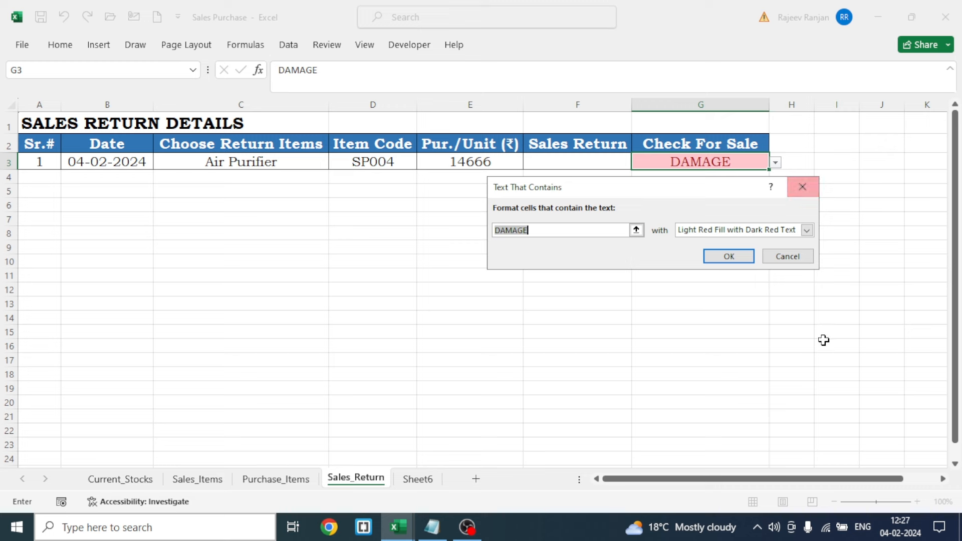
{"action": "left_click", "coordinate": [728, 256]}
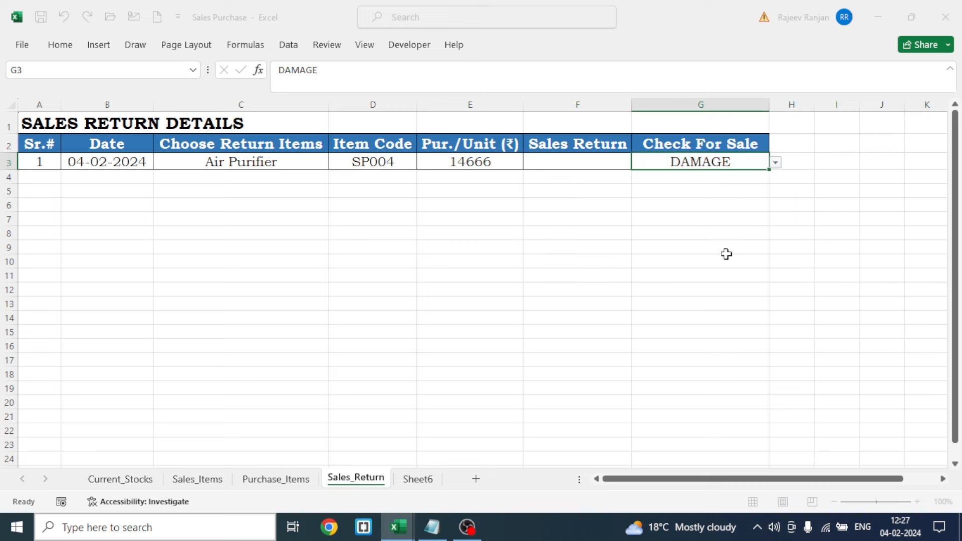
{"action": "left_click", "coordinate": [701, 261]}
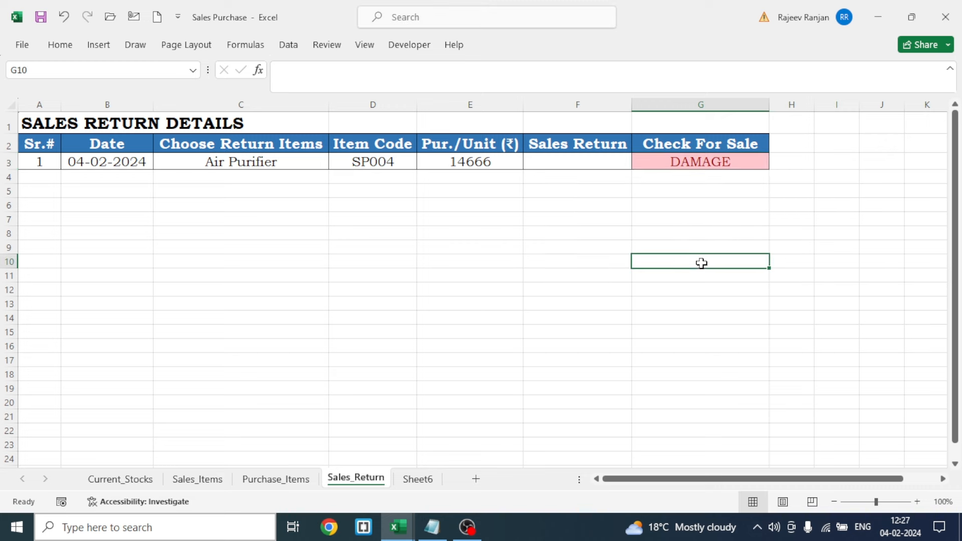
Try the OK, PENDING and DAMAGE choices in G3 to check their colours, ending with DAMAGE selected.
{"action": "left_click", "coordinate": [747, 160]}
{"action": "left_click", "coordinate": [776, 165]}
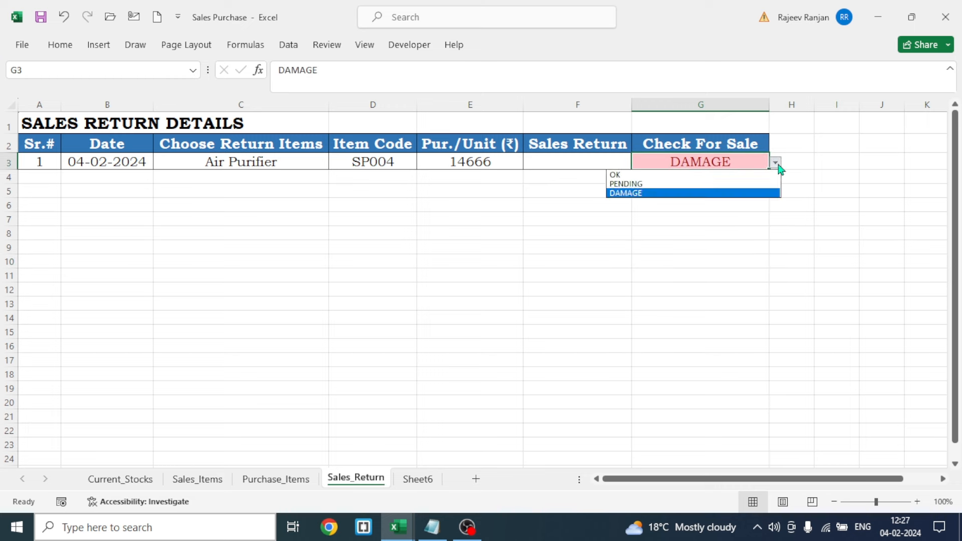
{"action": "left_click", "coordinate": [638, 174]}
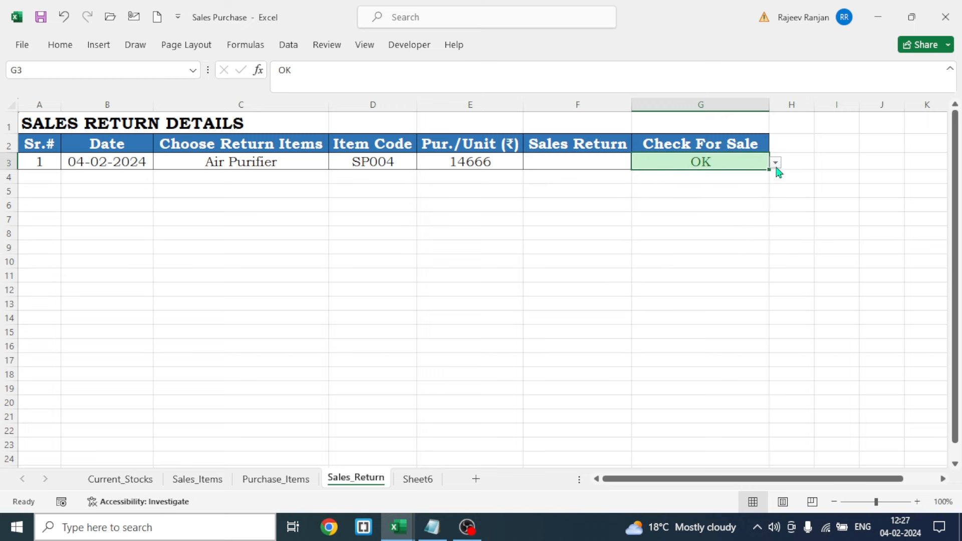
{"action": "left_click", "coordinate": [775, 163]}
{"action": "left_click", "coordinate": [659, 183]}
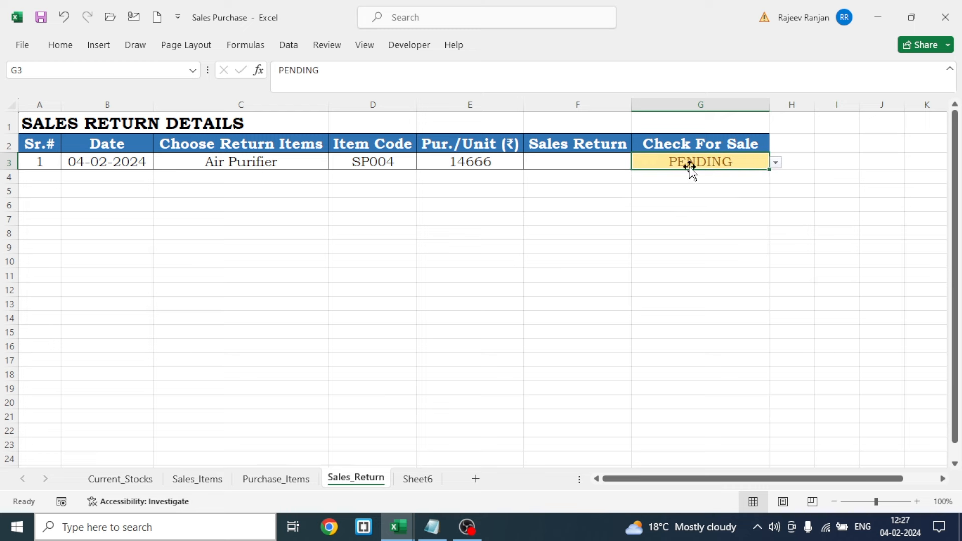
{"action": "left_click", "coordinate": [775, 163]}
{"action": "left_click", "coordinate": [651, 193]}
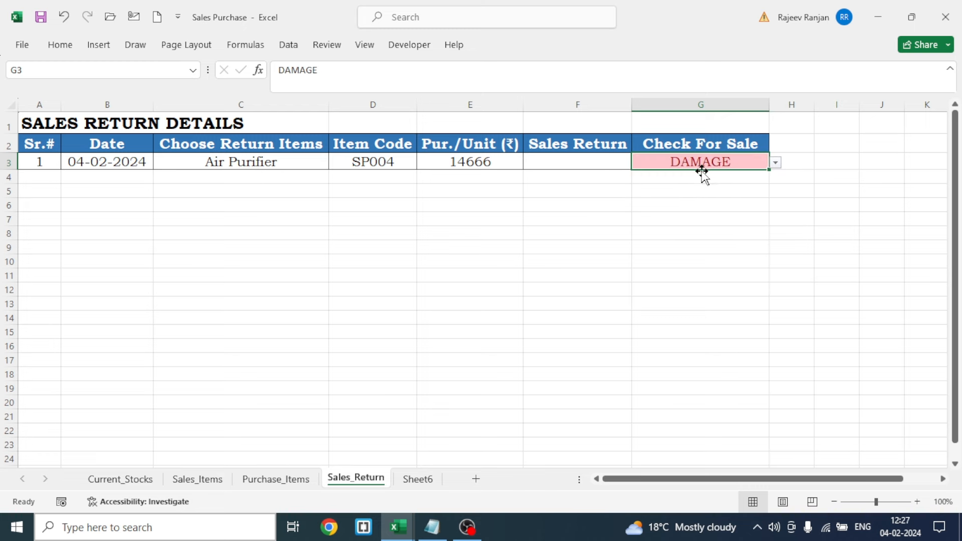
Change the data validation input message of C3 to the title Return Items and the text Choose Items For Return.
{"action": "left_click", "coordinate": [240, 168]}
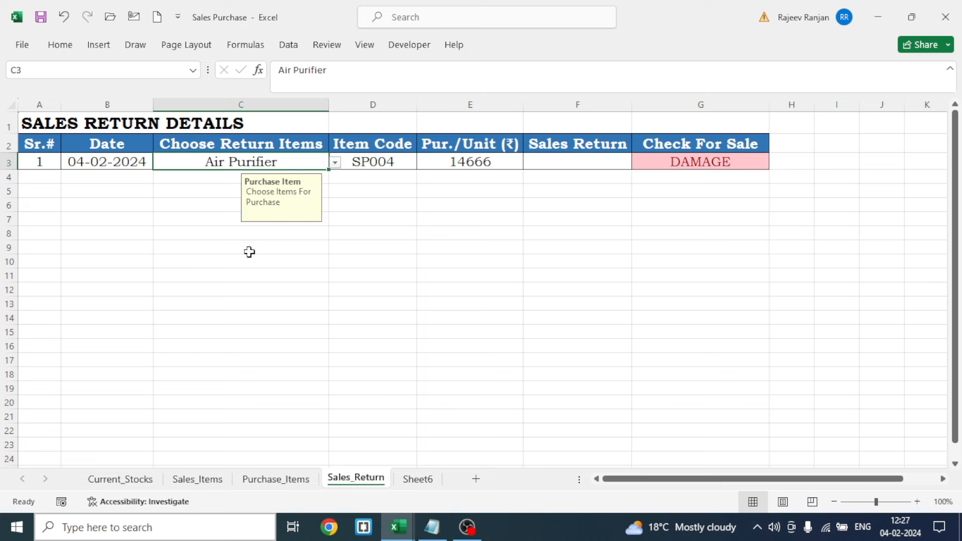
{"action": "left_click", "coordinate": [289, 45]}
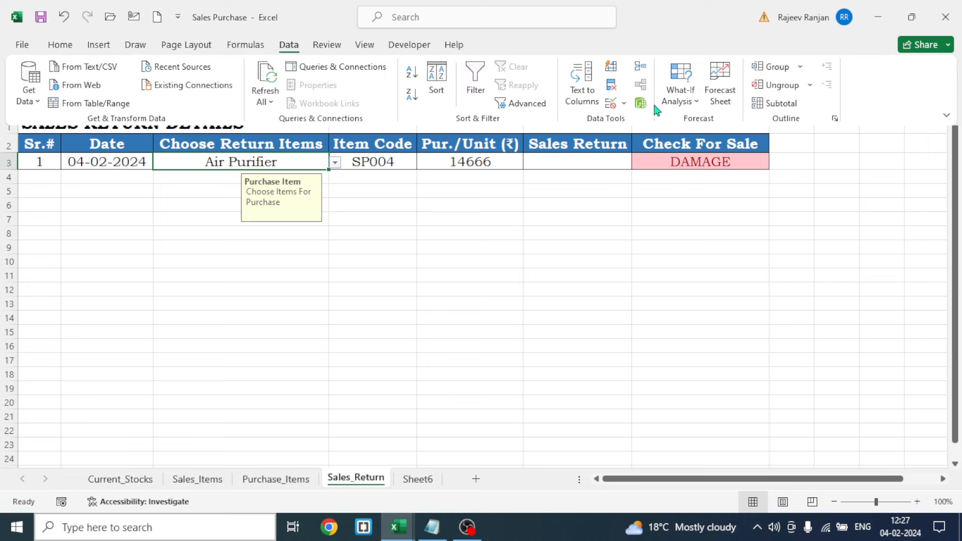
{"action": "left_click", "coordinate": [623, 103]}
{"action": "left_click", "coordinate": [647, 123]}
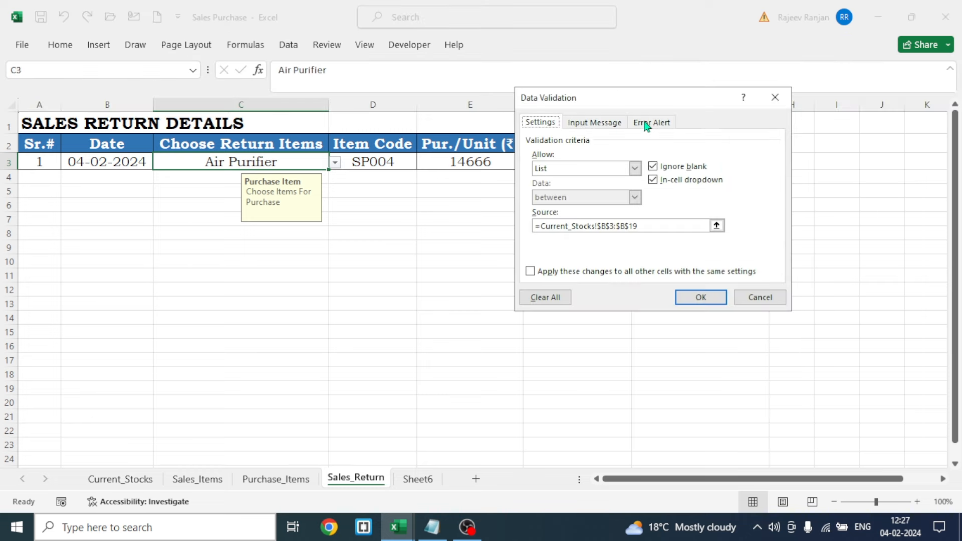
{"action": "left_click", "coordinate": [616, 128]}
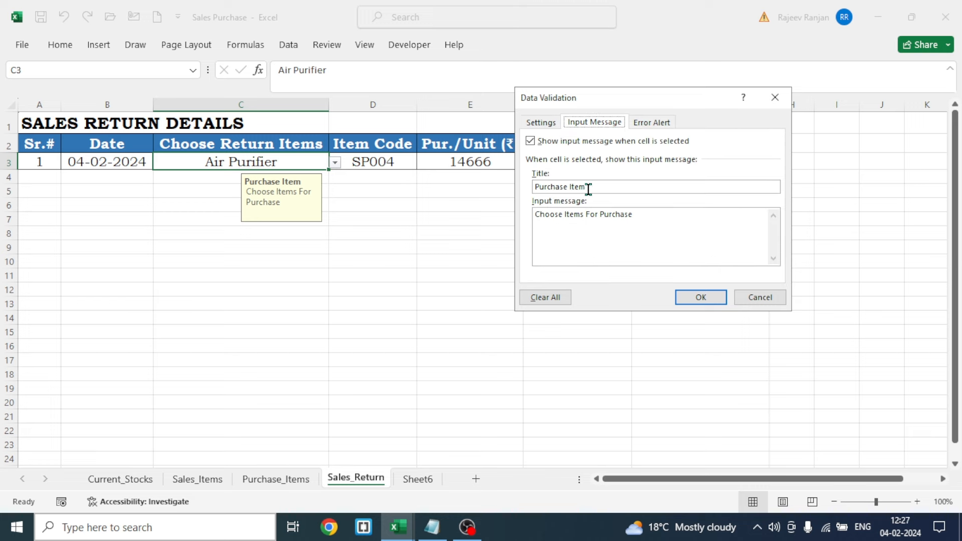
{"action": "left_click", "coordinate": [569, 187]}
{"action": "key", "text": "BackSpace"}
{"action": "key", "text": "BackSpace"}
{"action": "key", "text": "BackSpace"}
{"action": "type", "text": "Return Items"}
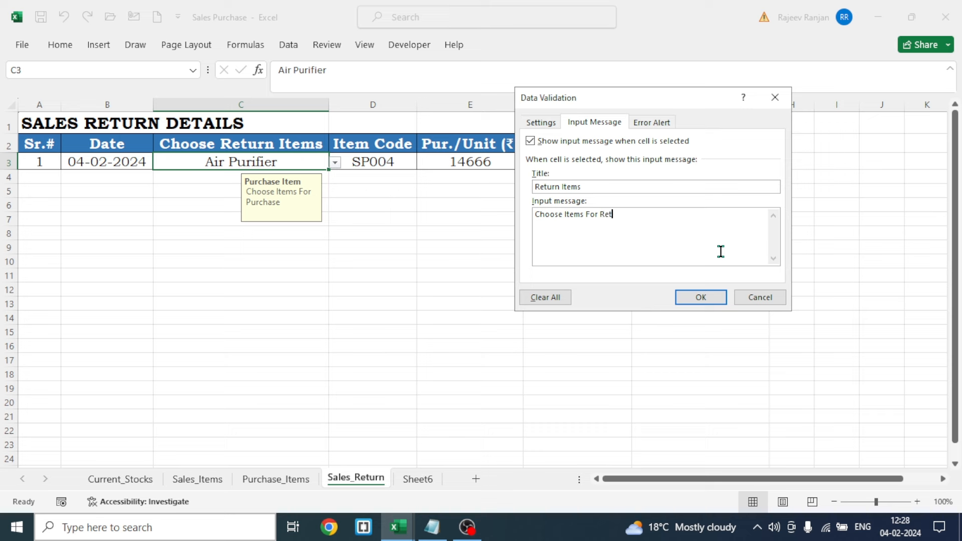
{"action": "type", "text": "urn"}
{"action": "left_click", "coordinate": [696, 299]}
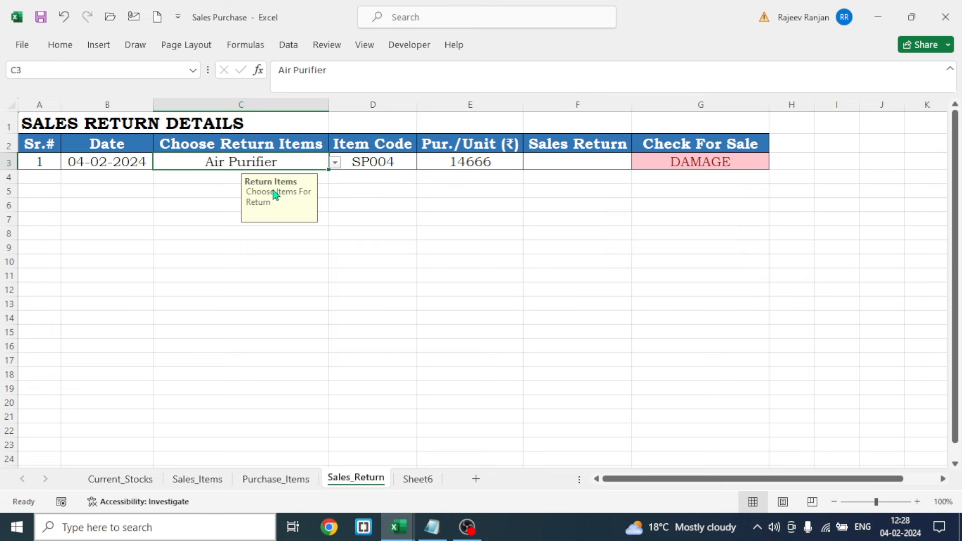
{"action": "left_click", "coordinate": [335, 250]}
Enter 1 as the Sales Return quantity in F3.
{"action": "left_click", "coordinate": [565, 161]}
{"action": "type", "text": "1"}
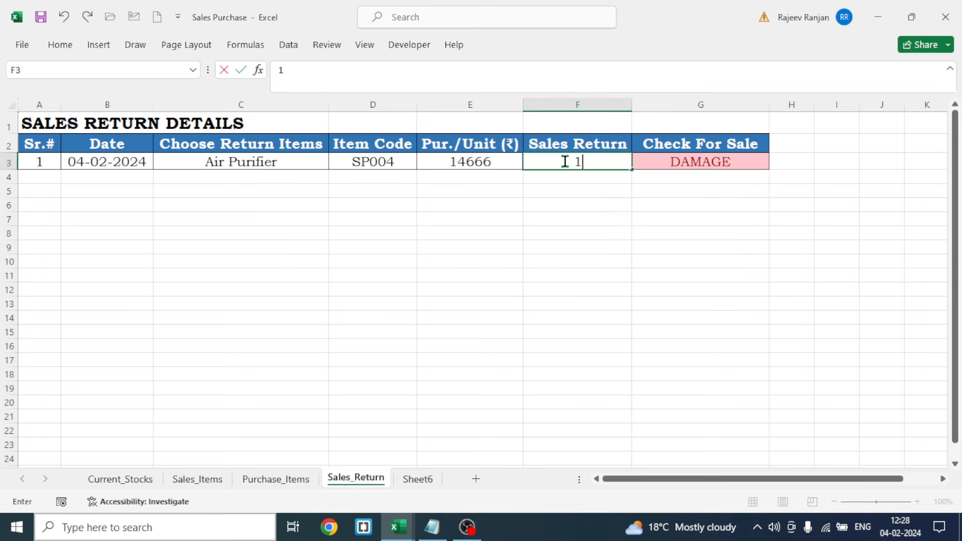
{"action": "left_click", "coordinate": [541, 218]}
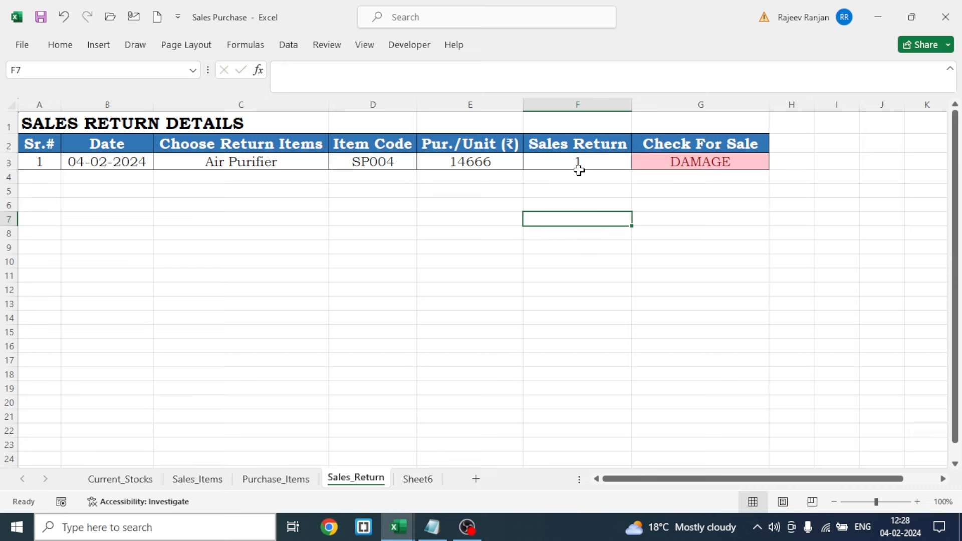
Start recording a macro named Salret, stored in this workbook.
{"action": "left_click", "coordinate": [61, 502]}
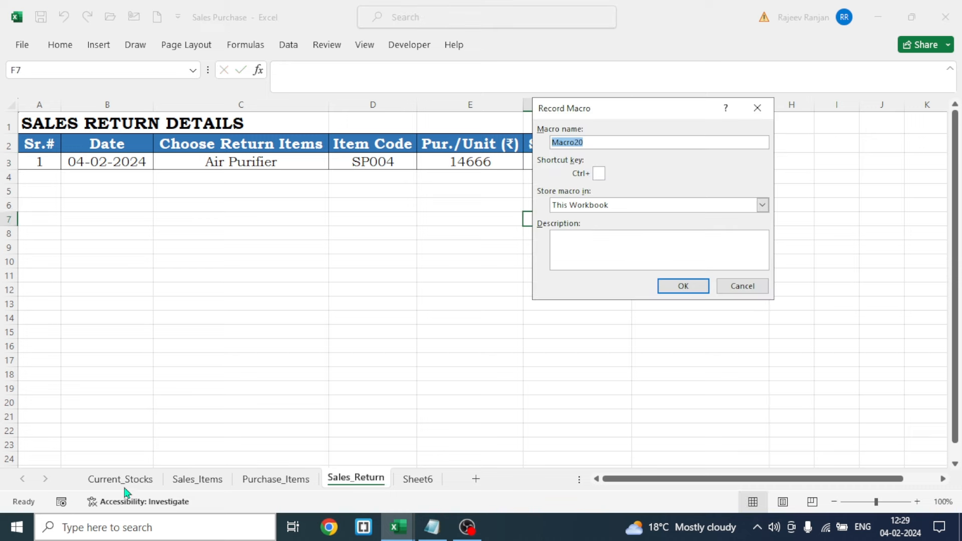
{"action": "type", "text": "Salret"}
{"action": "left_click", "coordinate": [691, 292]}
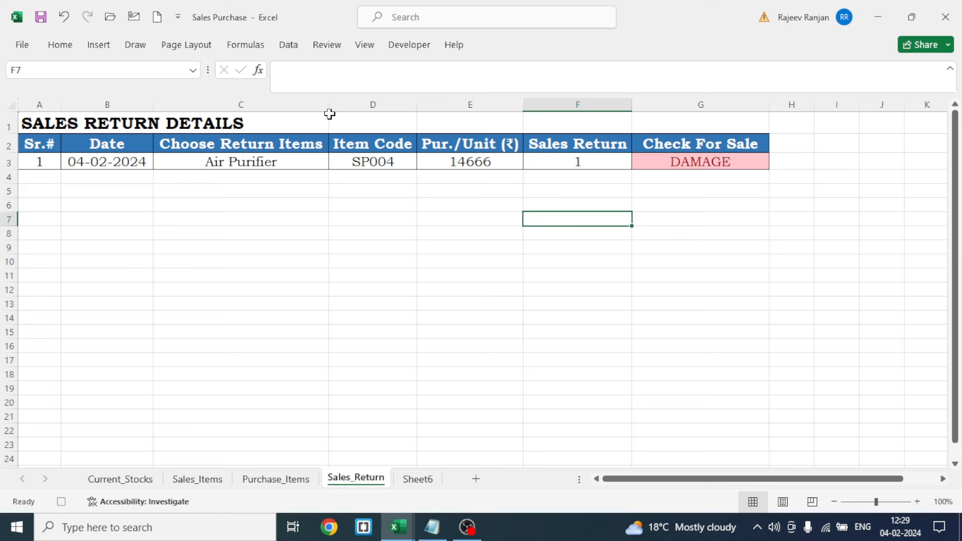
Copy row 3 and insert the copied row above the existing entry.
{"action": "left_click", "coordinate": [4, 162]}
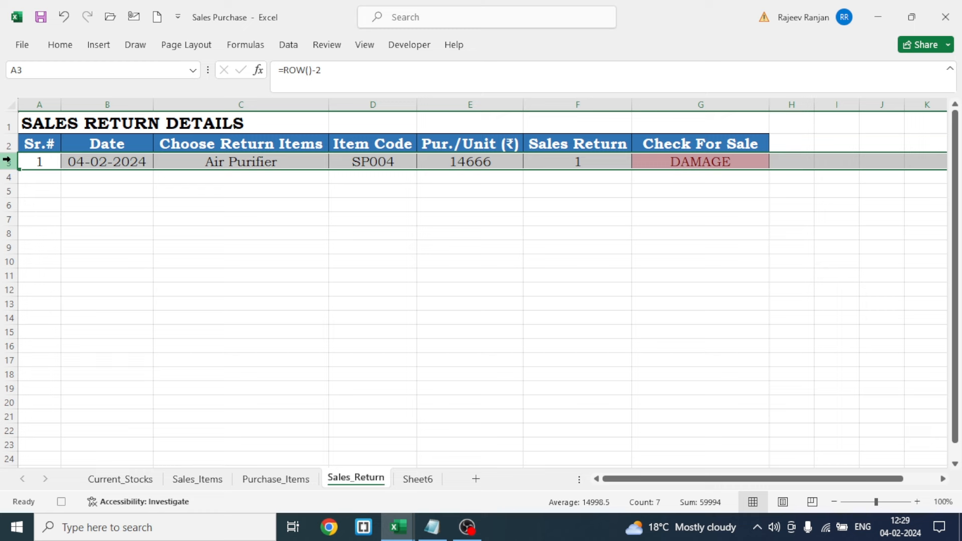
{"action": "key", "text": "ctrl+c"}
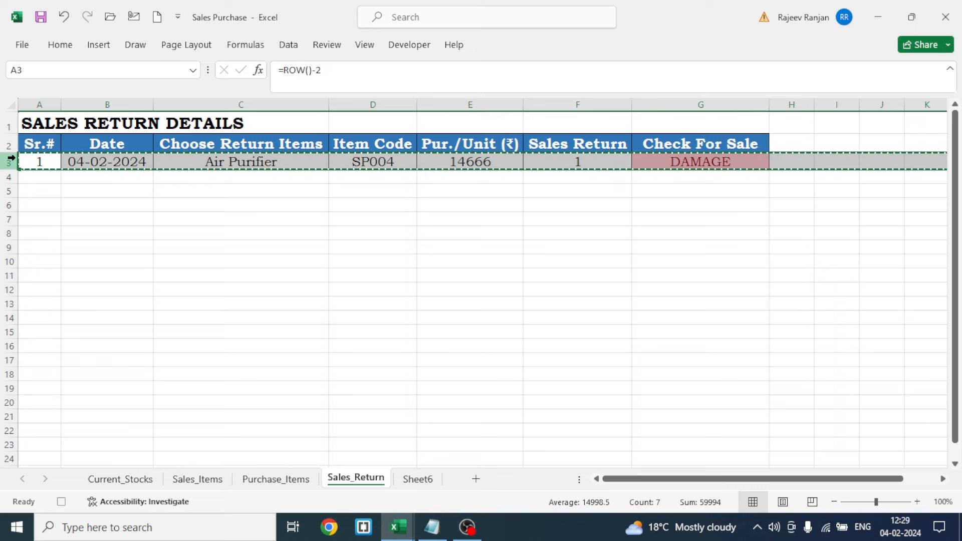
{"action": "left_click", "coordinate": [61, 45]}
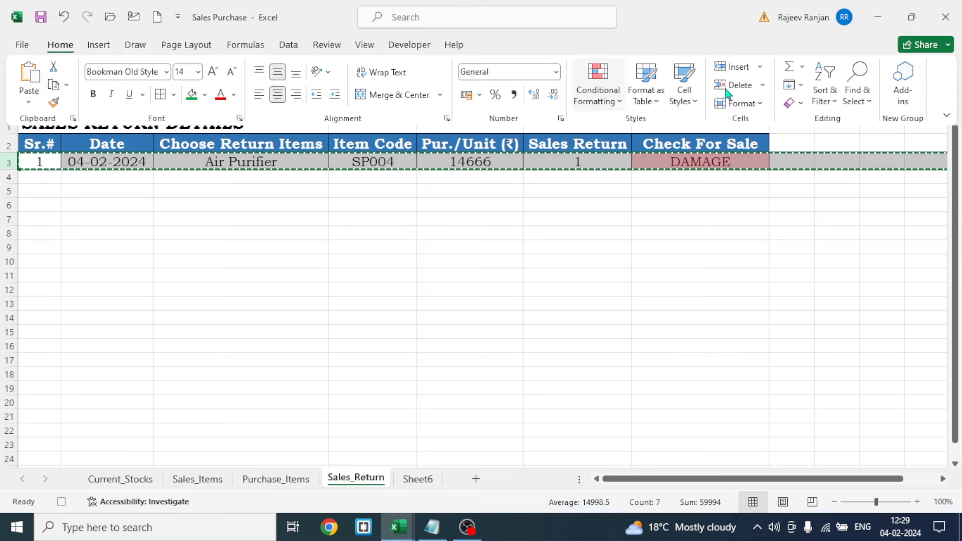
{"action": "left_click", "coordinate": [739, 67]}
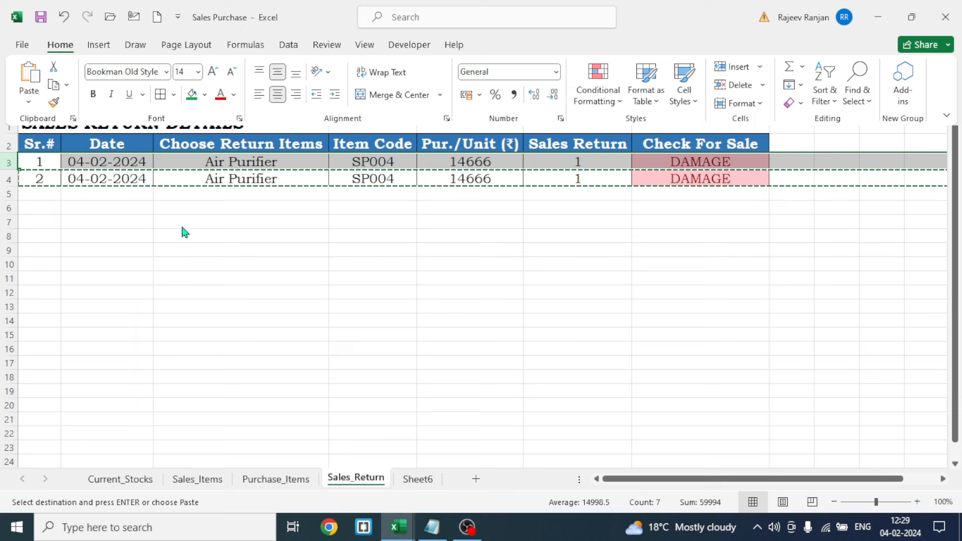
{"action": "left_click", "coordinate": [209, 250]}
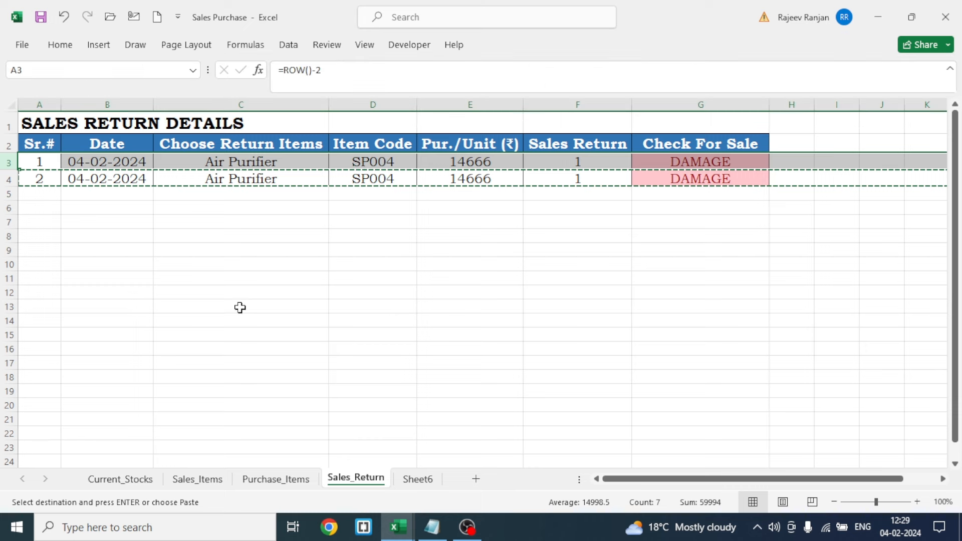
{"action": "key", "text": "Escape"}
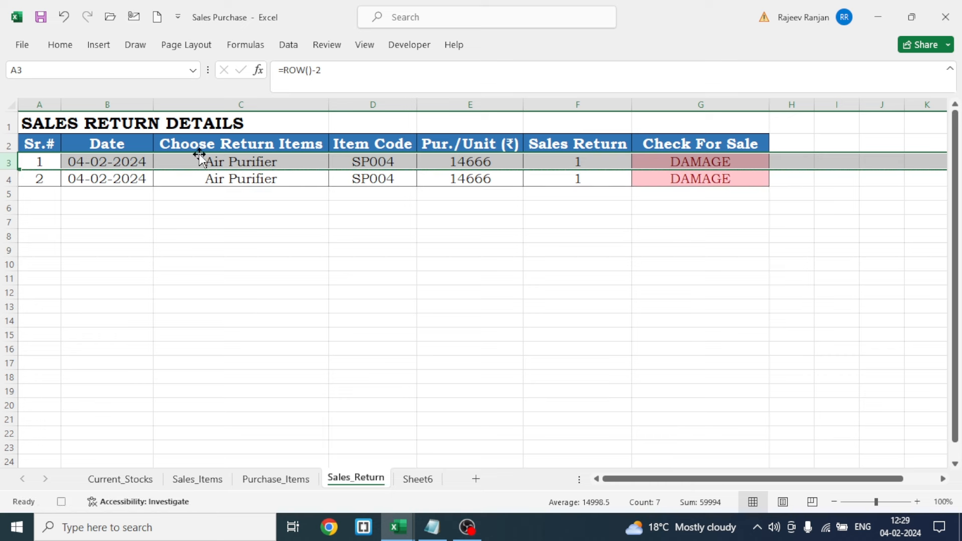
Clear the return item in C3 and the quantity in F3, and set Check For Sale in G3 to PENDING.
{"action": "left_click", "coordinate": [244, 164]}
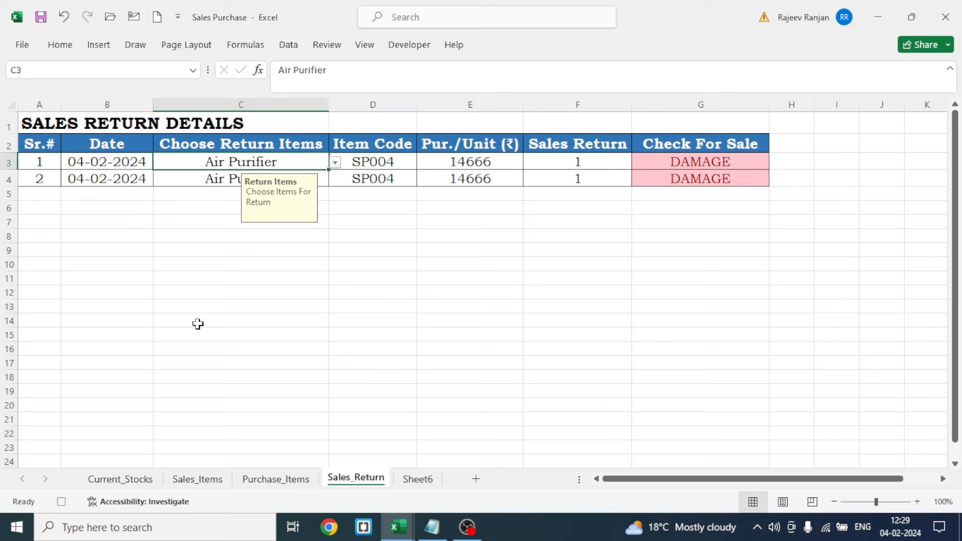
{"action": "key", "text": "Delete"}
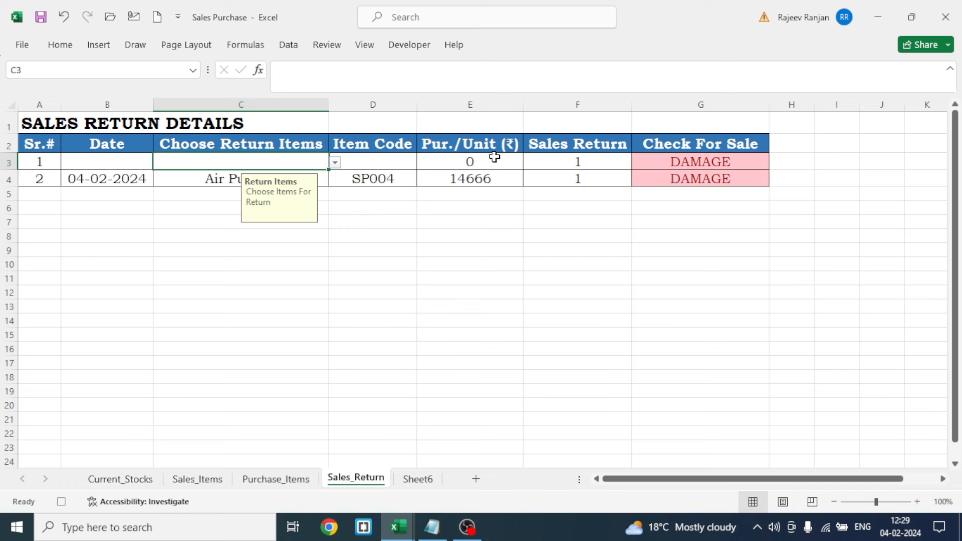
{"action": "left_click", "coordinate": [569, 160]}
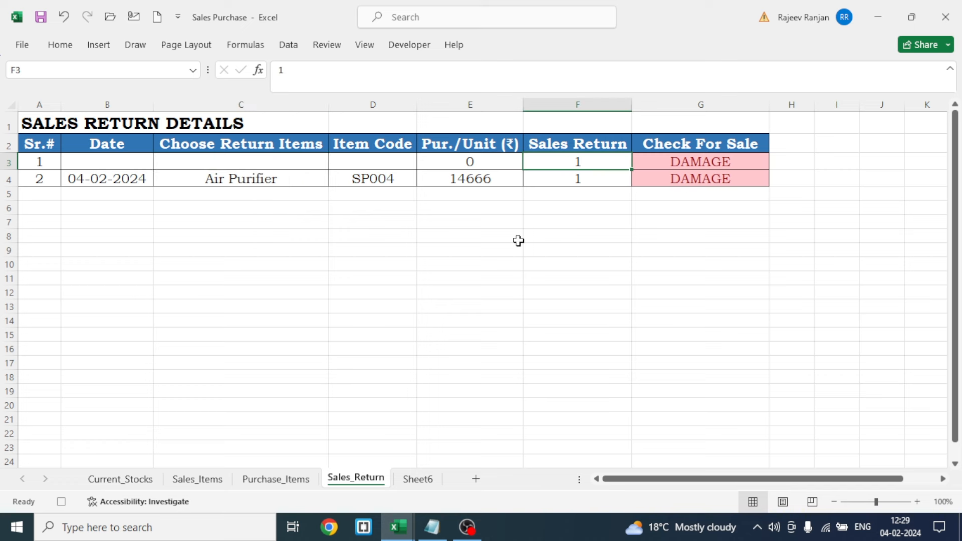
{"action": "key", "text": "Delete"}
{"action": "left_click", "coordinate": [711, 169]}
{"action": "left_click", "coordinate": [775, 162]}
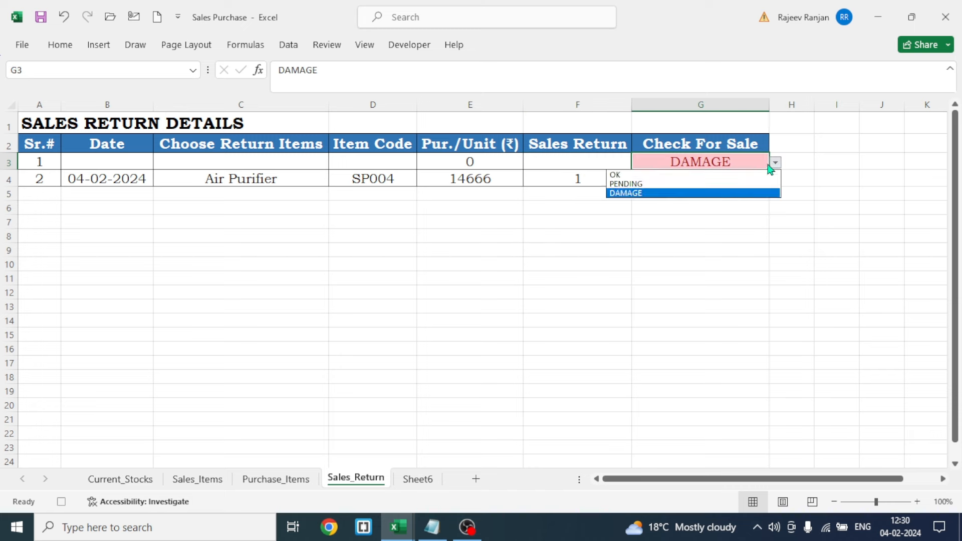
{"action": "left_click", "coordinate": [695, 183]}
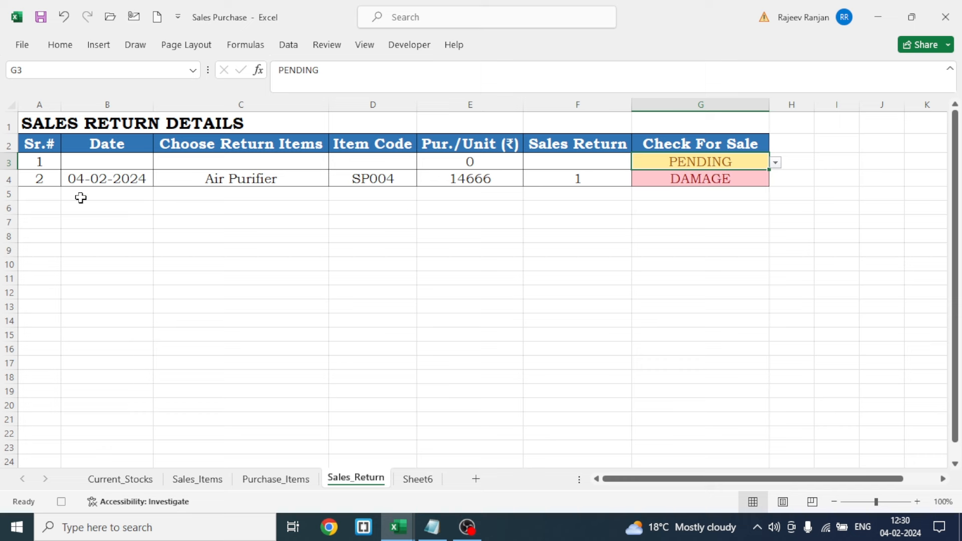
Replace the date formula in B4 with its static value using Paste Special Values.
{"action": "left_click", "coordinate": [90, 178]}
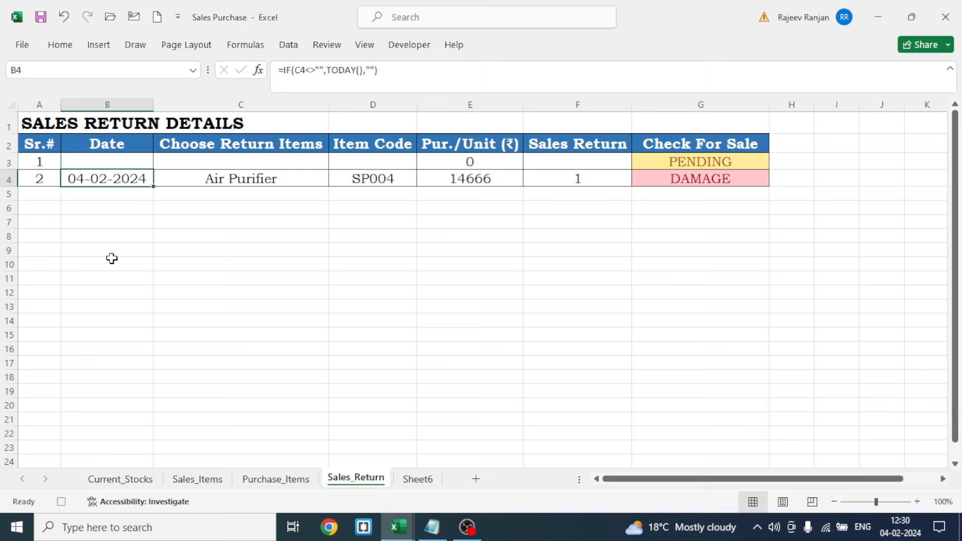
{"action": "key", "text": "ctrl+c"}
{"action": "key", "text": "ctrl+alt+v"}
{"action": "left_click", "coordinate": [516, 184]}
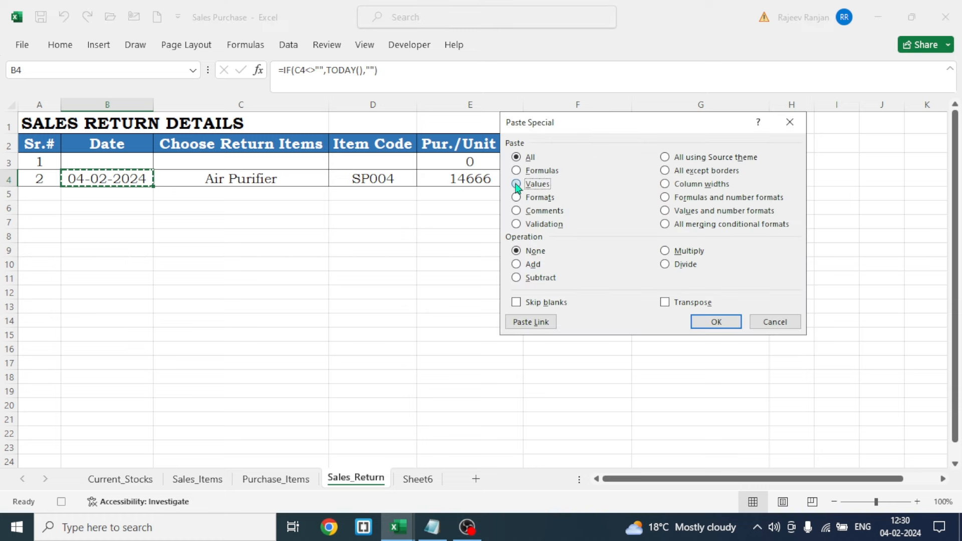
{"action": "left_click", "coordinate": [716, 322]}
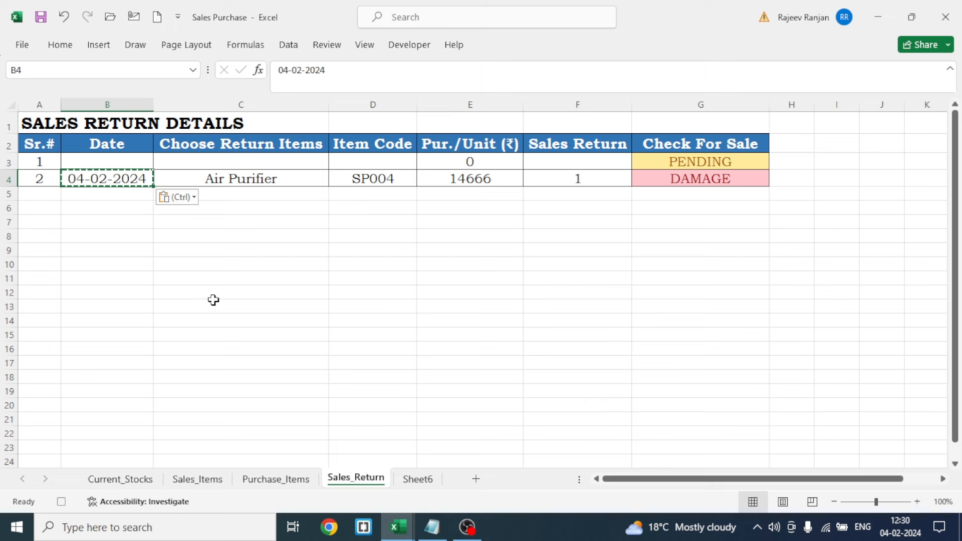
{"action": "key", "text": "Escape"}
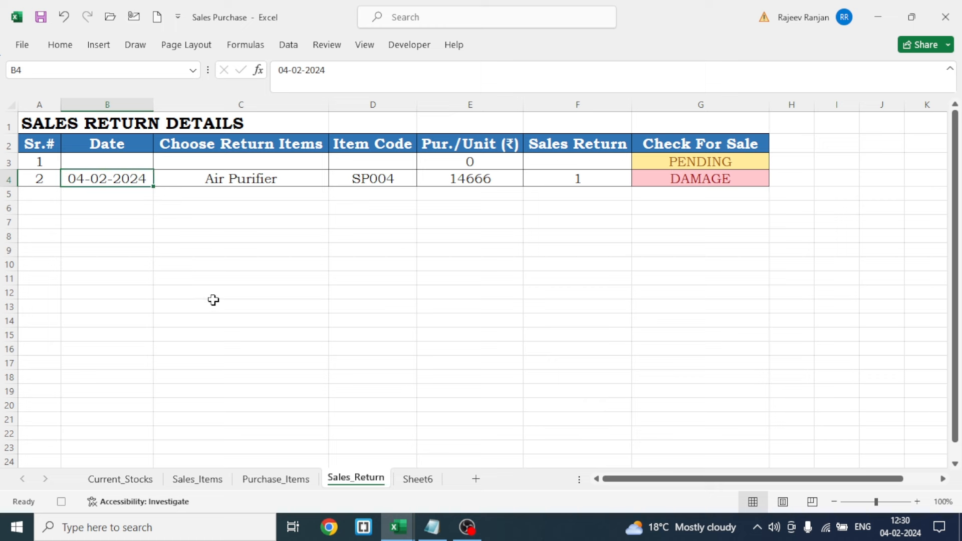
Select the empty return item cell C3 and stop recording the macro.
{"action": "left_click", "coordinate": [474, 274]}
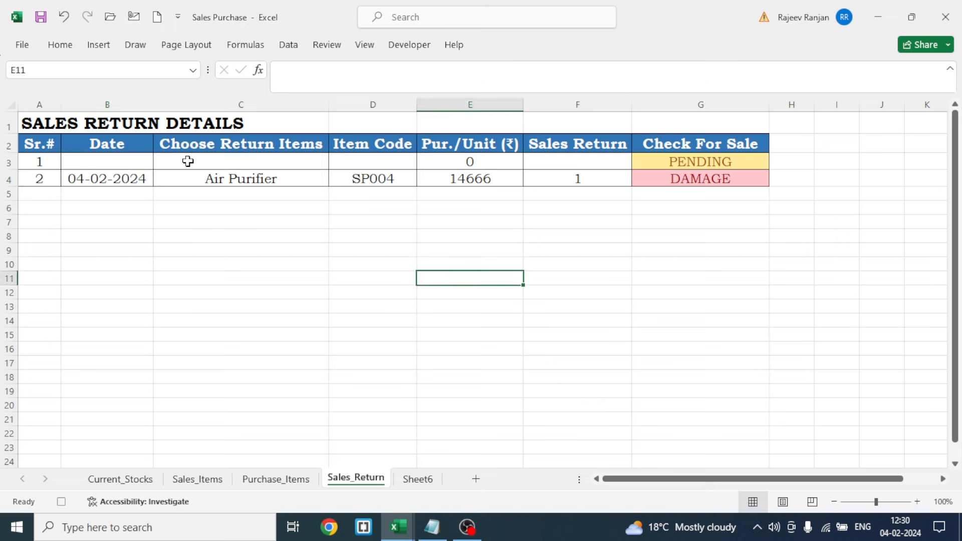
{"action": "left_click", "coordinate": [265, 164]}
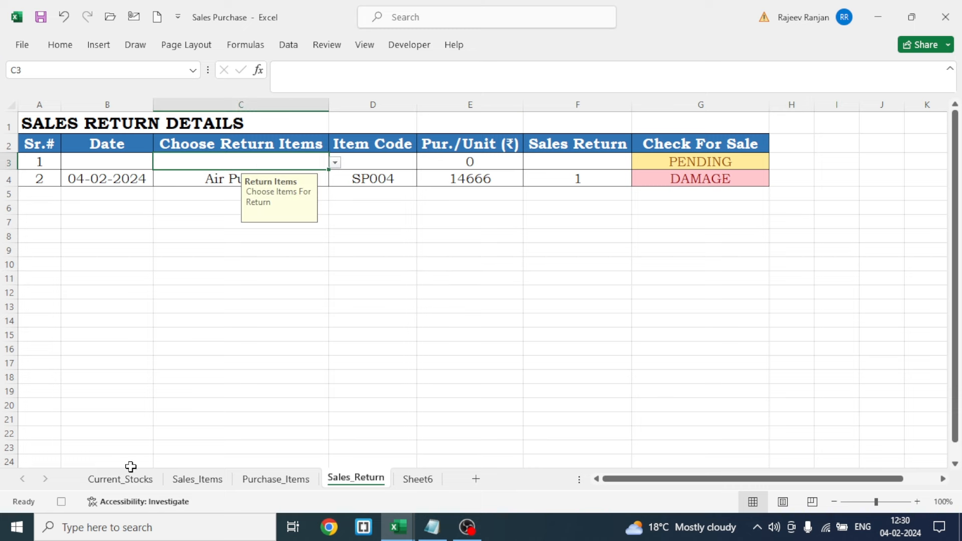
{"action": "left_click", "coordinate": [61, 504]}
Enter NEW in N2 and format it with a green fill, bold text and a larger font size.
{"action": "left_click_drag", "start_coordinate": [620, 479], "coordinate": [650, 479]}
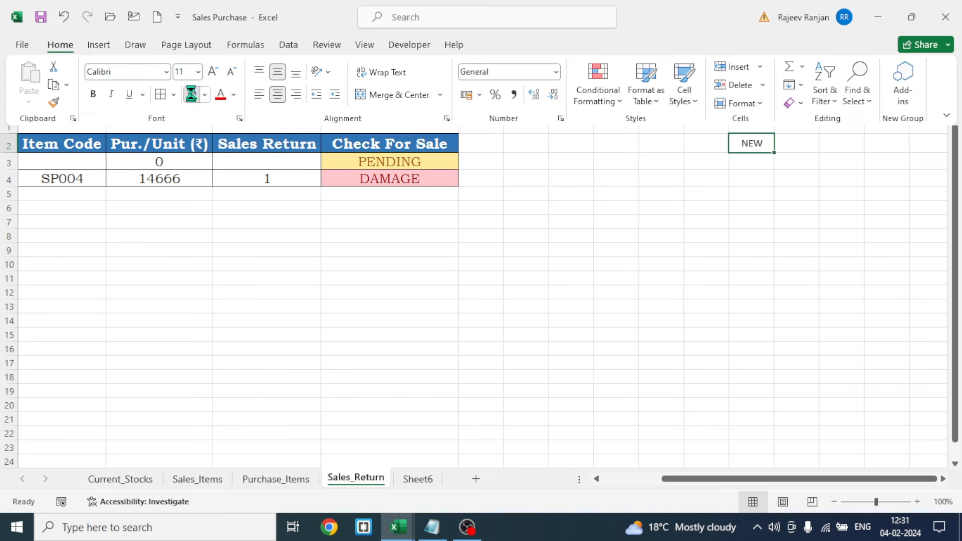
{"action": "left_click", "coordinate": [192, 95]}
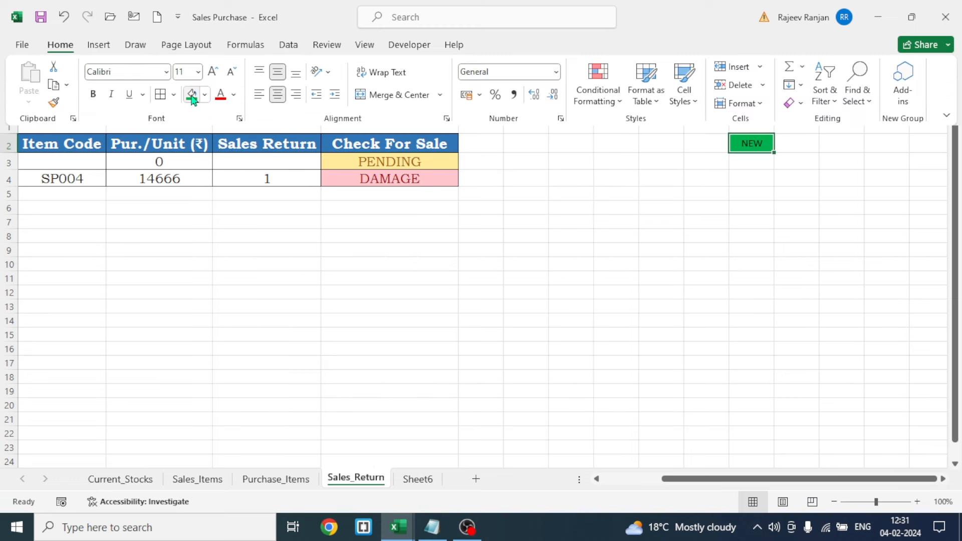
{"action": "left_click", "coordinate": [92, 94]}
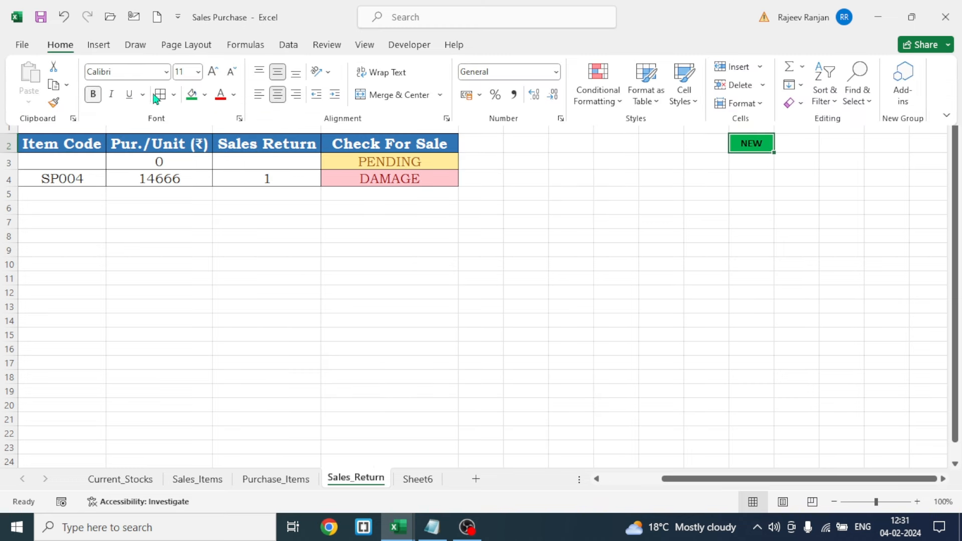
{"action": "left_click", "coordinate": [212, 71]}
{"action": "left_click", "coordinate": [756, 258]}
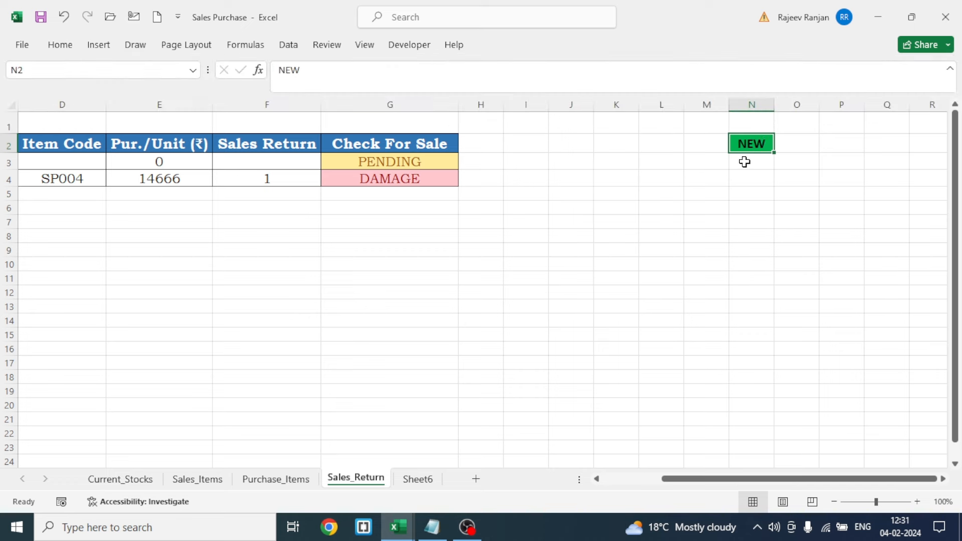
Copy the NEW cell N2 and paste it as a linked picture at H2, beside the Check For Sale header.
{"action": "key", "text": "ctrl+c"}
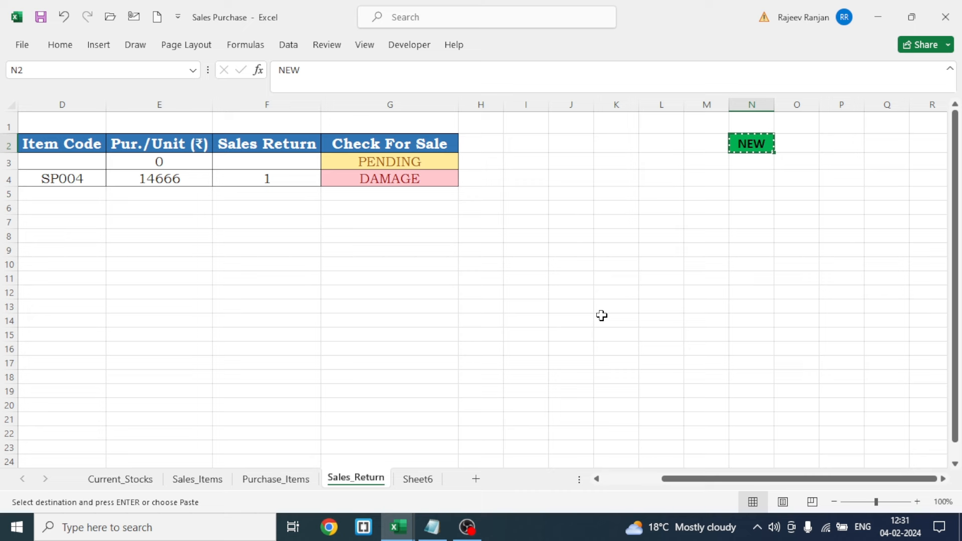
{"action": "left_click", "coordinate": [482, 145]}
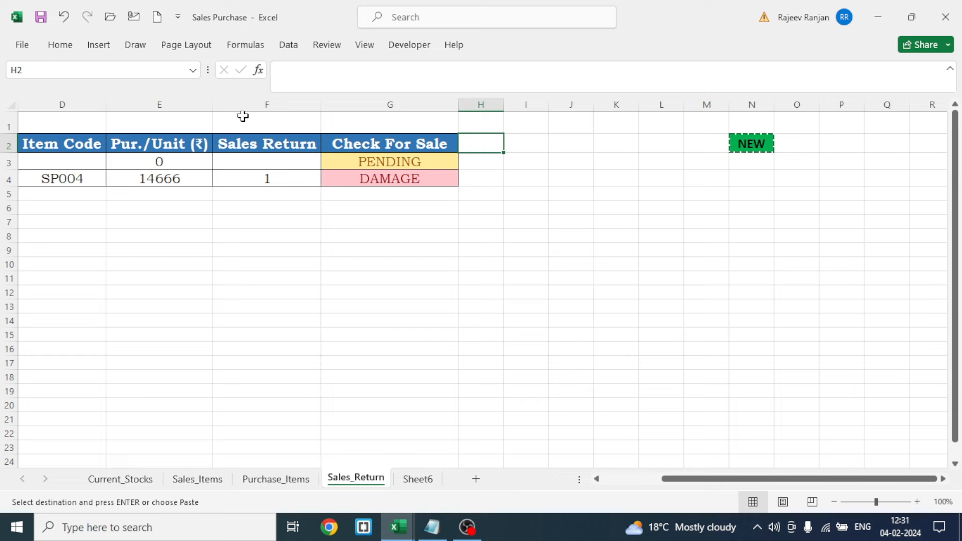
{"action": "left_click", "coordinate": [61, 46]}
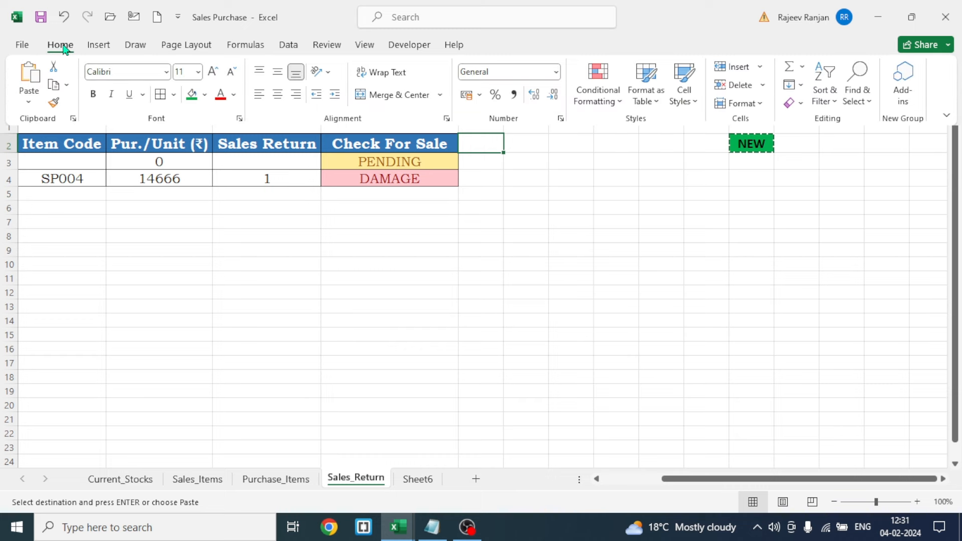
{"action": "left_click", "coordinate": [28, 104]}
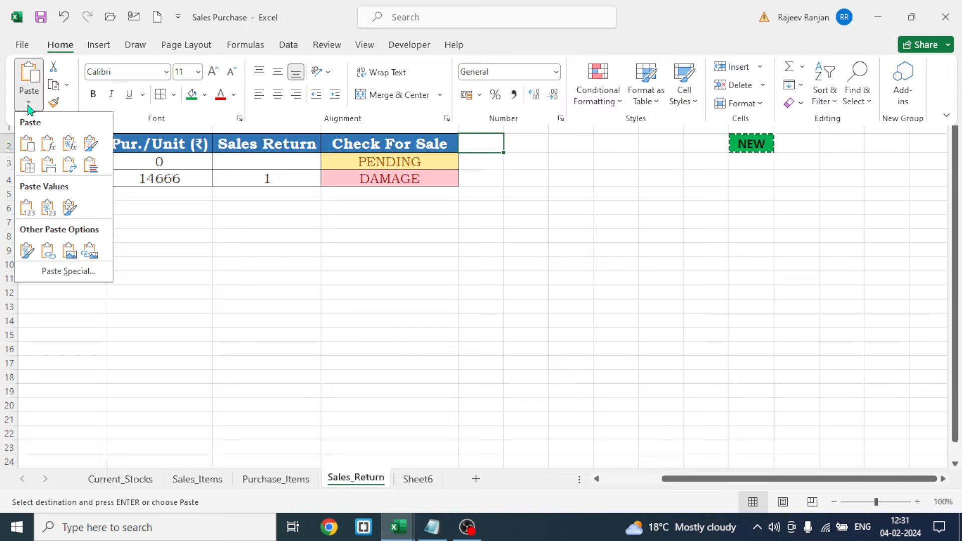
{"action": "left_click", "coordinate": [89, 256]}
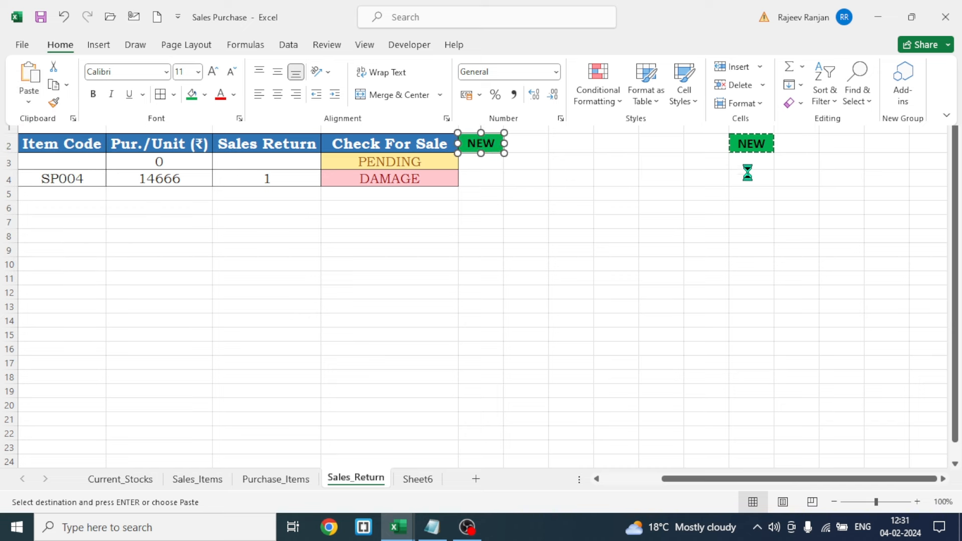
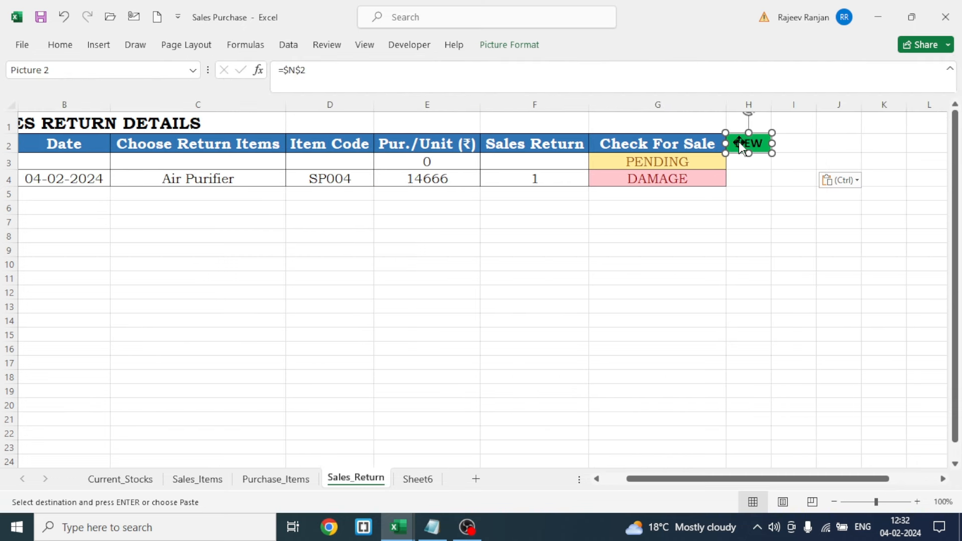
Assign the salret macro to the NEW picture in H2 and deselect the picture.
{"action": "right_click", "coordinate": [739, 142]}
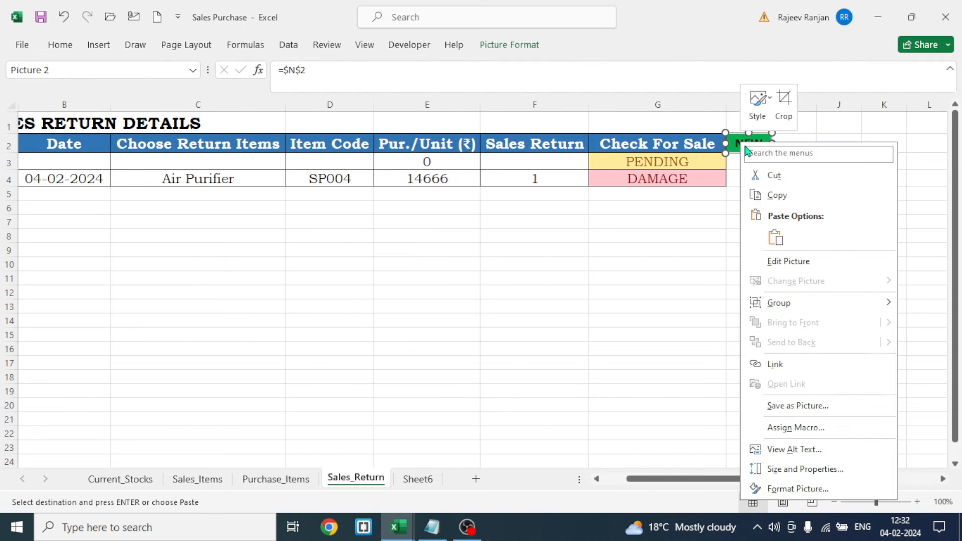
{"action": "left_click", "coordinate": [776, 430]}
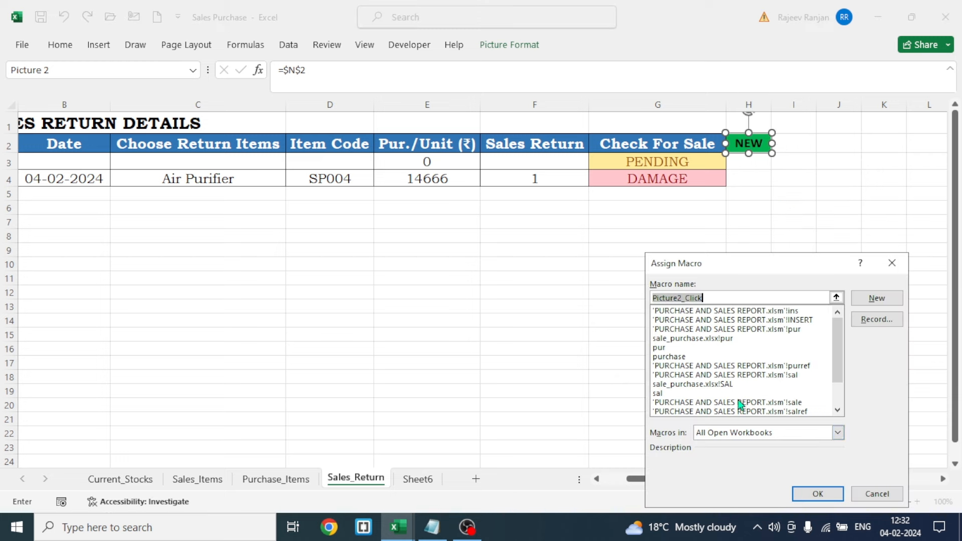
{"action": "scroll", "coordinate": [741, 405], "scroll_direction": "down", "scroll_amount": 2}
{"action": "left_click", "coordinate": [662, 384]}
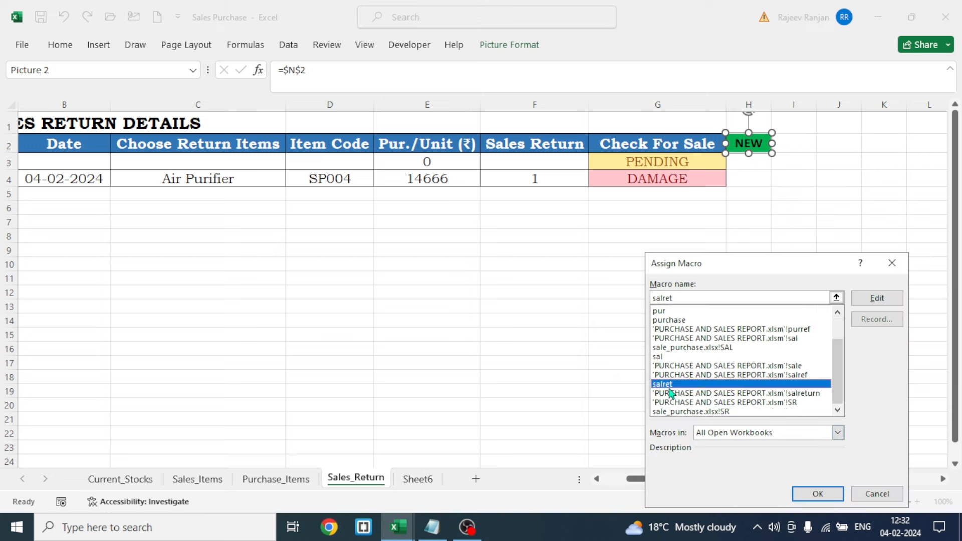
{"action": "left_click", "coordinate": [818, 495]}
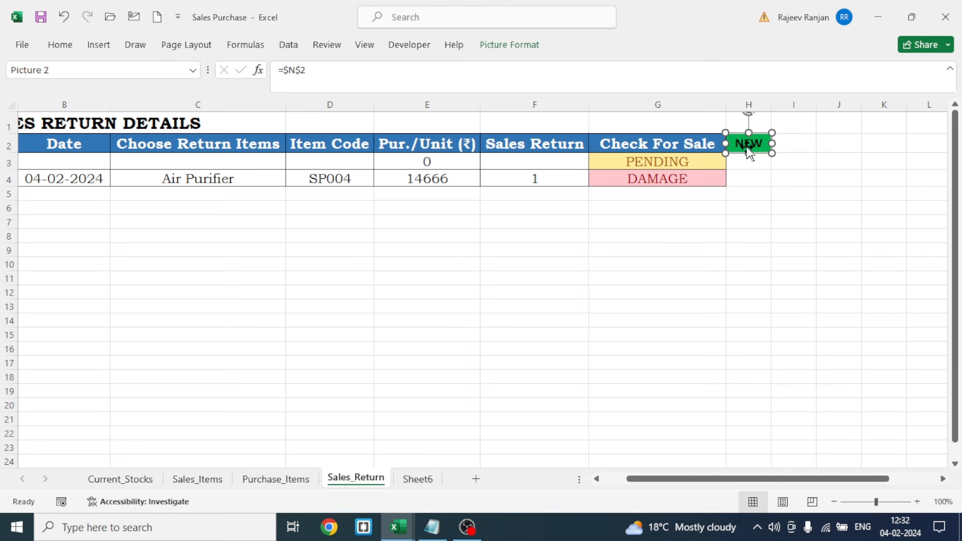
{"action": "key", "text": "Escape"}
{"action": "left_click", "coordinate": [594, 390]}
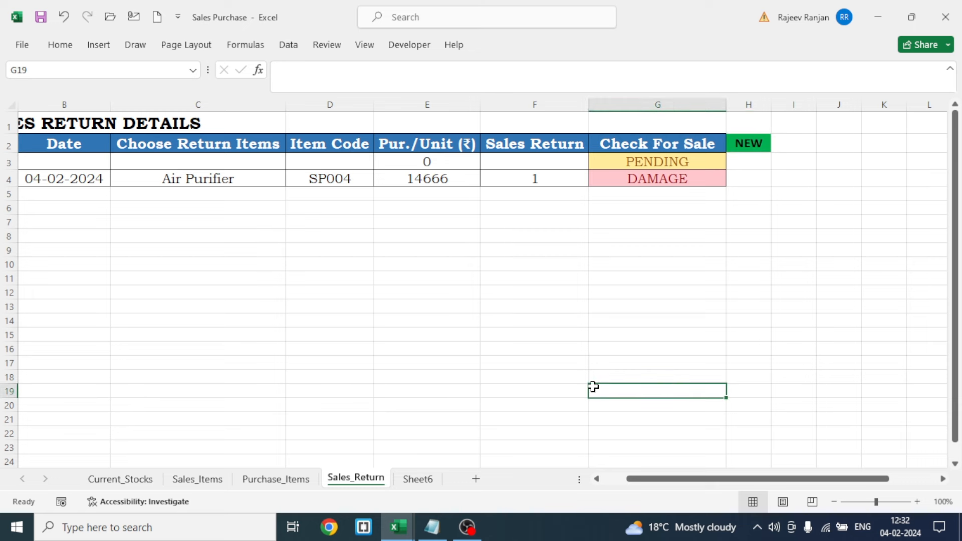
Fill in return row 3 with the item Computer and a Sales Return quantity of 2.
{"action": "left_click_drag", "start_coordinate": [687, 479], "coordinate": [644, 490]}
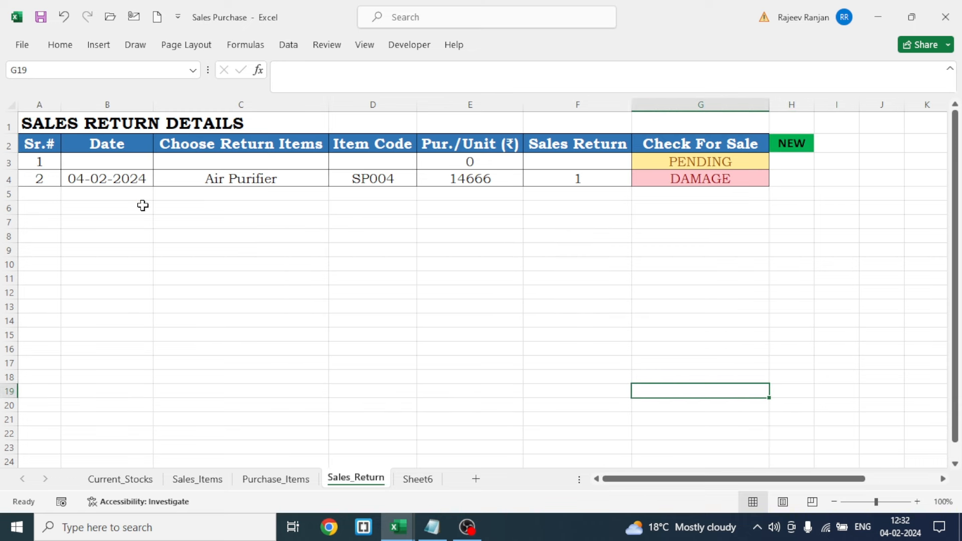
{"action": "left_click", "coordinate": [252, 169]}
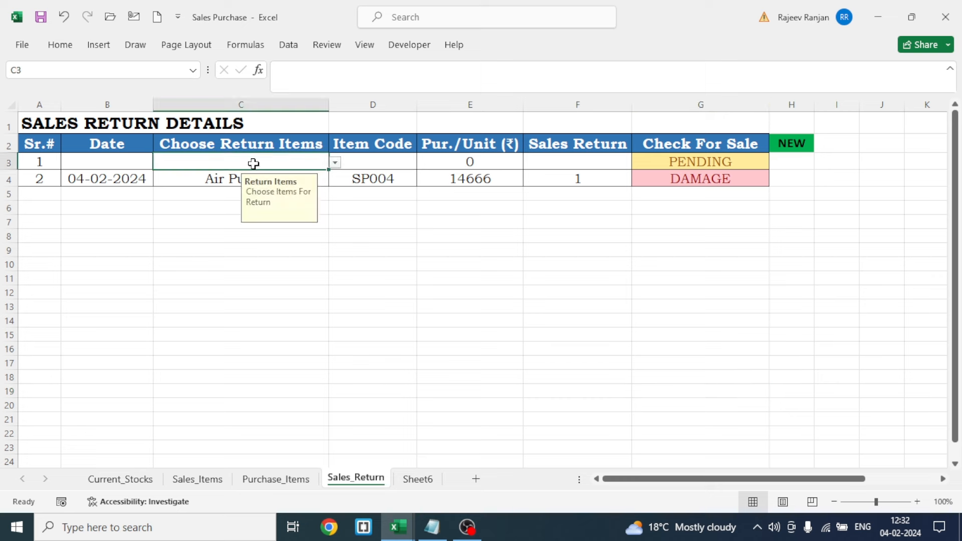
{"action": "left_click", "coordinate": [334, 162]}
{"action": "left_click", "coordinate": [198, 193]}
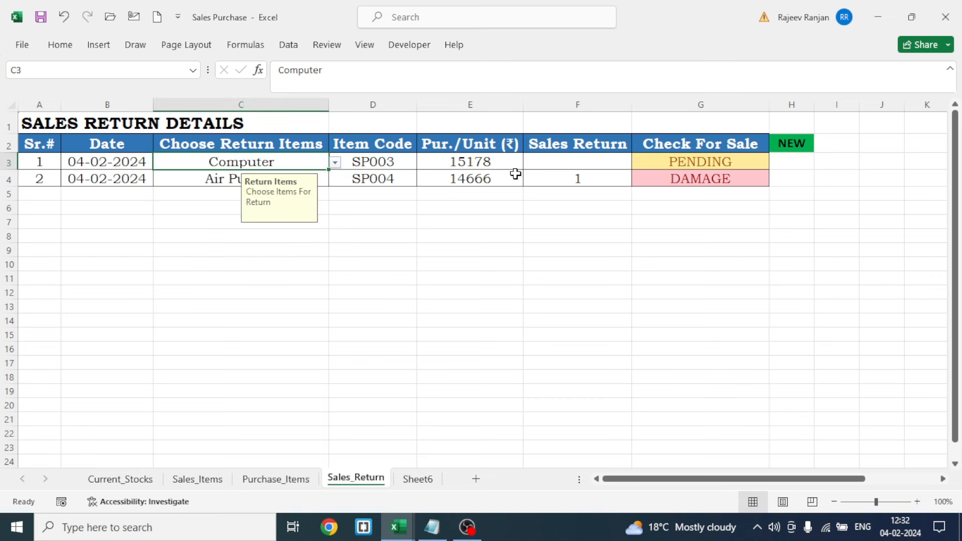
{"action": "left_click", "coordinate": [561, 166]}
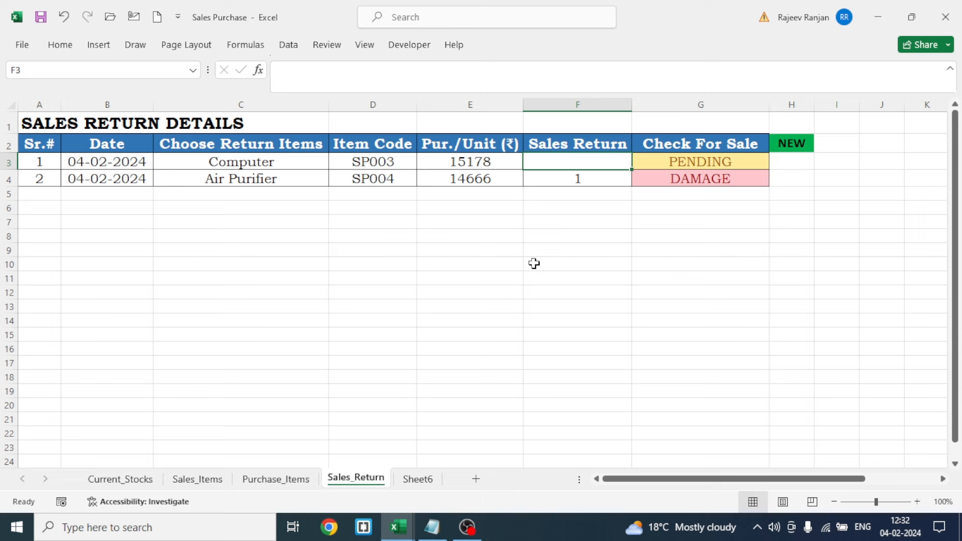
{"action": "type", "text": "2"}
{"action": "left_click", "coordinate": [585, 274]}
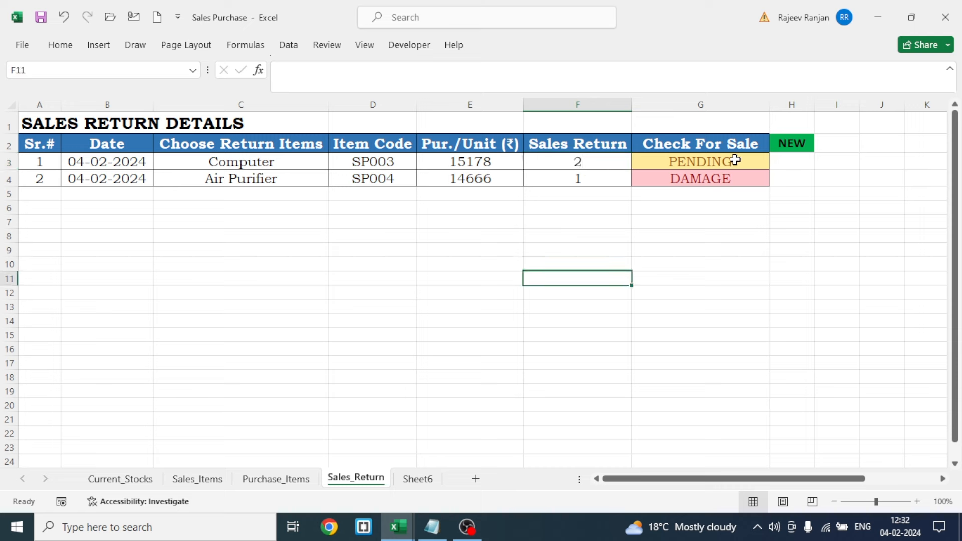
Run the macro from the NEW picture to add a row, and enter Blender with a Sales Return quantity of 1.
{"action": "left_click", "coordinate": [795, 144]}
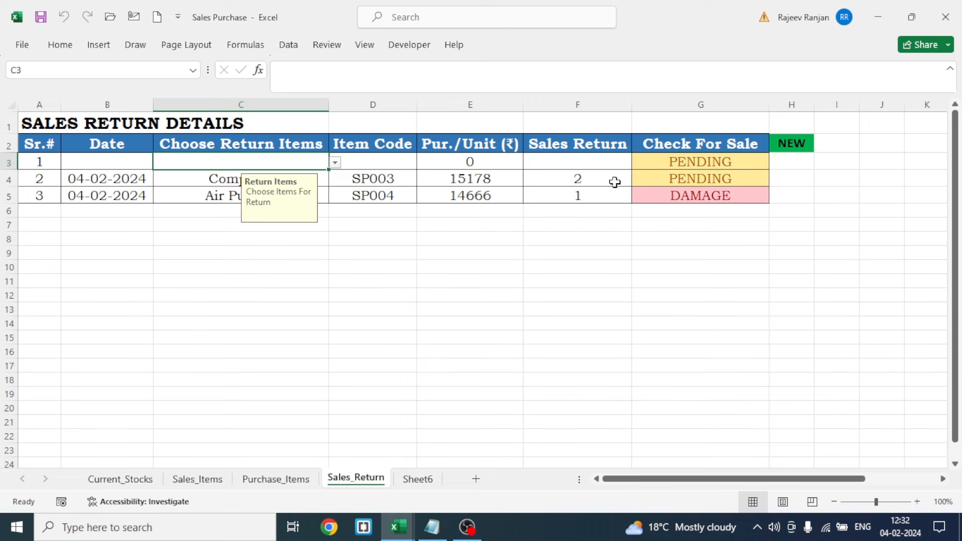
{"action": "left_click", "coordinate": [335, 162]}
{"action": "left_click", "coordinate": [190, 230]}
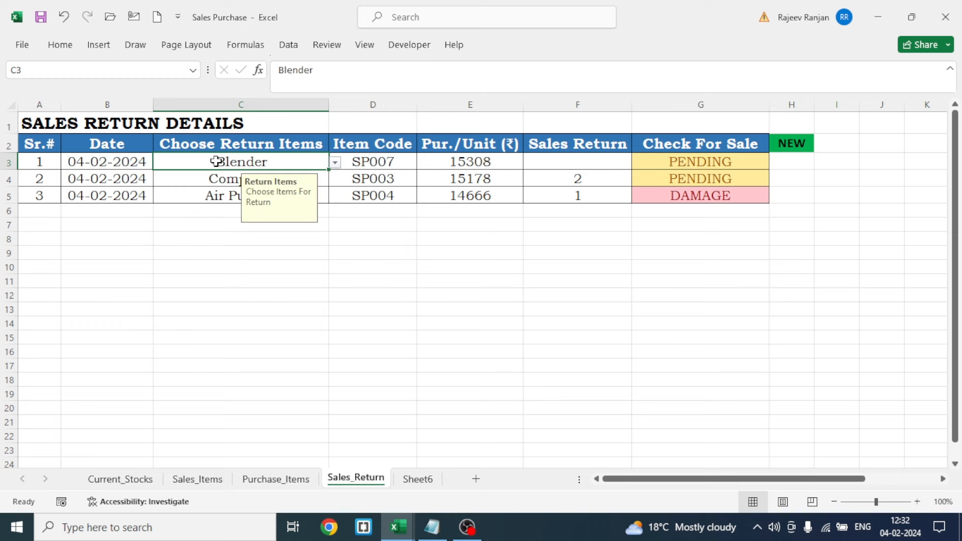
{"action": "left_click", "coordinate": [556, 163]}
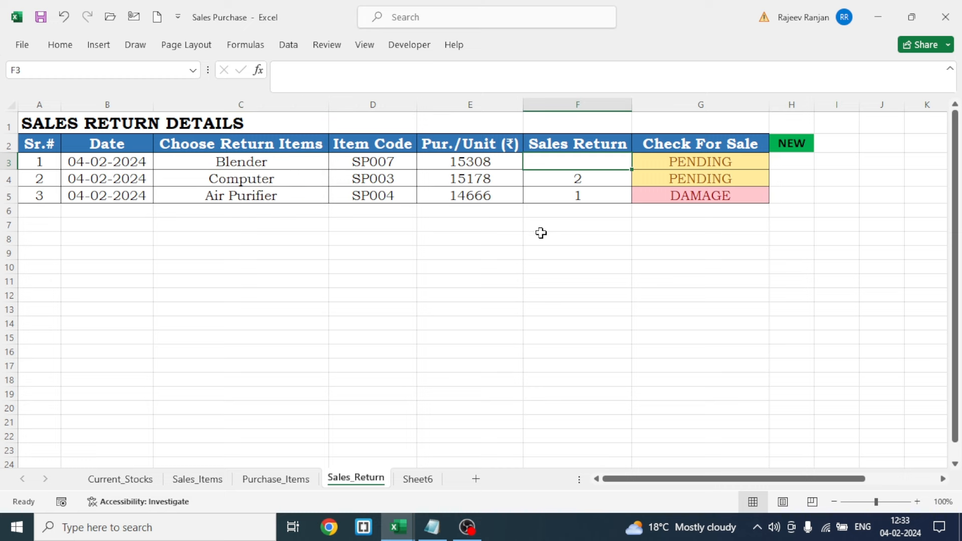
{"action": "type", "text": "1"}
{"action": "left_click", "coordinate": [548, 283]}
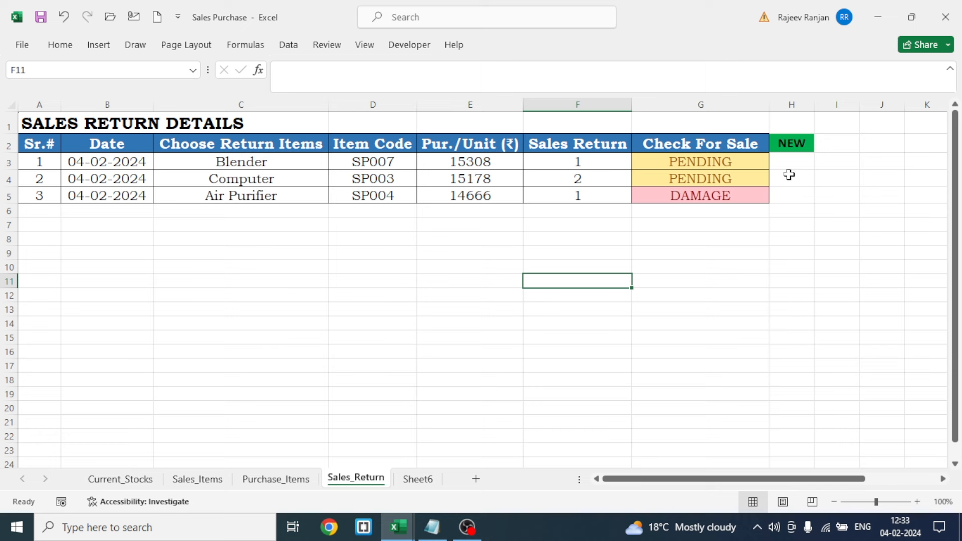
Set Check For Sale for the Blender return in G3 to OK.
{"action": "left_click", "coordinate": [726, 165]}
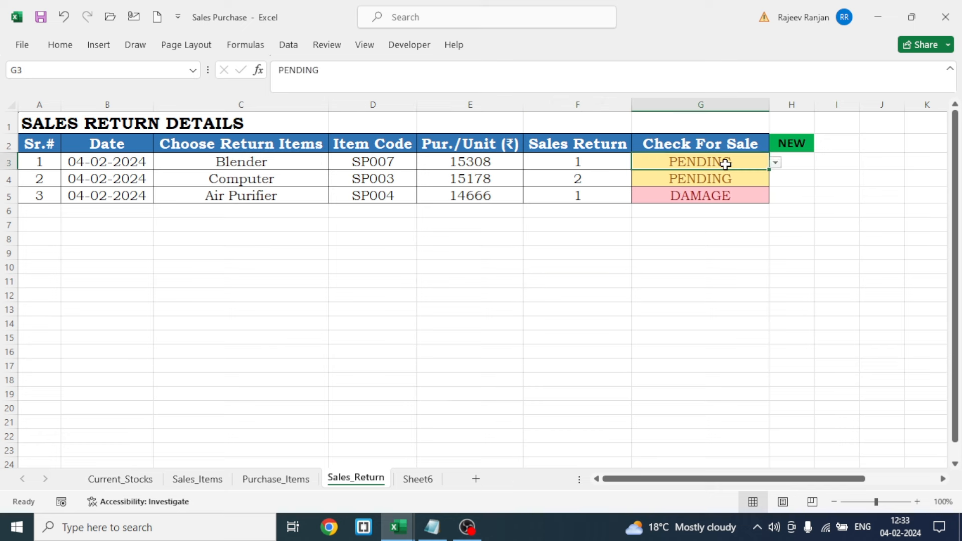
{"action": "left_click", "coordinate": [775, 163]}
{"action": "left_click", "coordinate": [670, 175]}
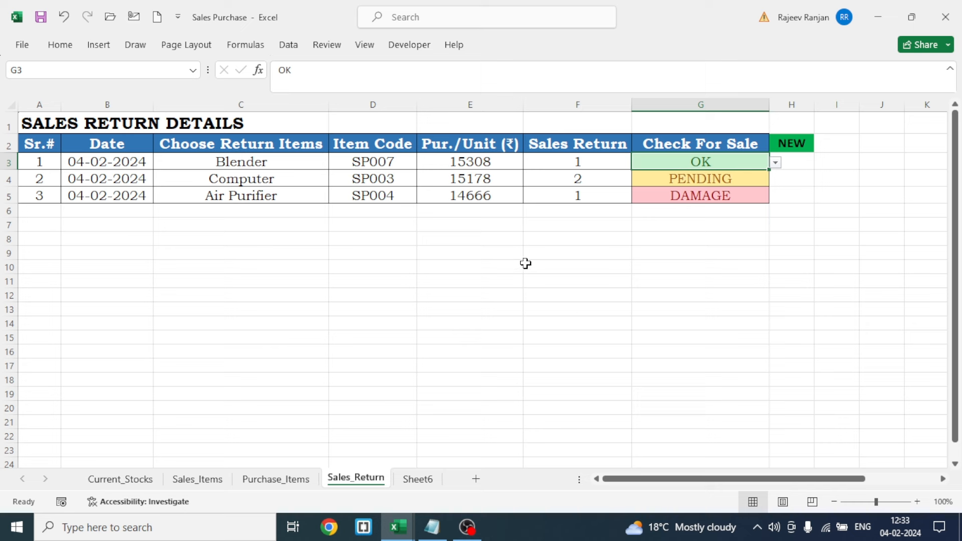
Extend the G3 formula on Current_Stocks by subtracting a SUMIF whose range is the item name column Sales_Items!C:C.
{"action": "left_click", "coordinate": [135, 481]}
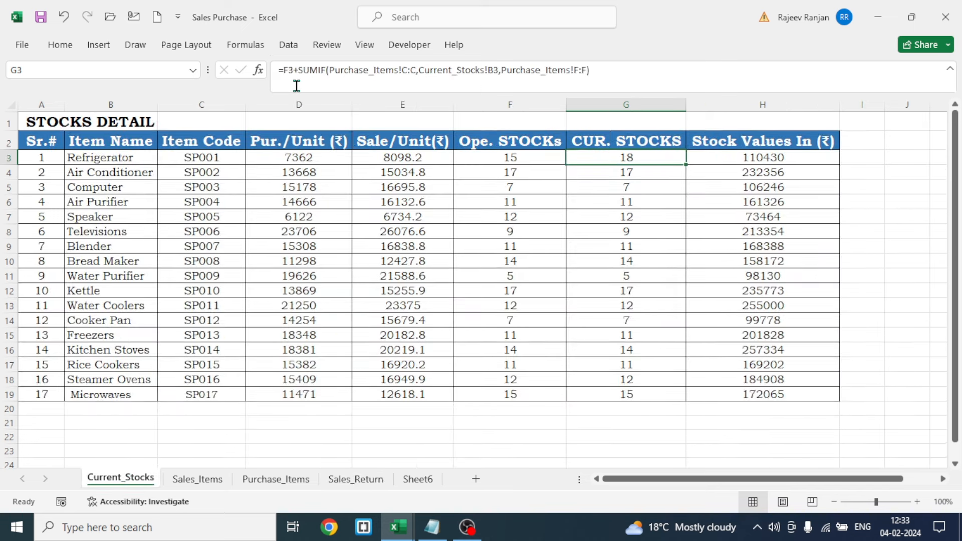
{"action": "left_click", "coordinate": [610, 73]}
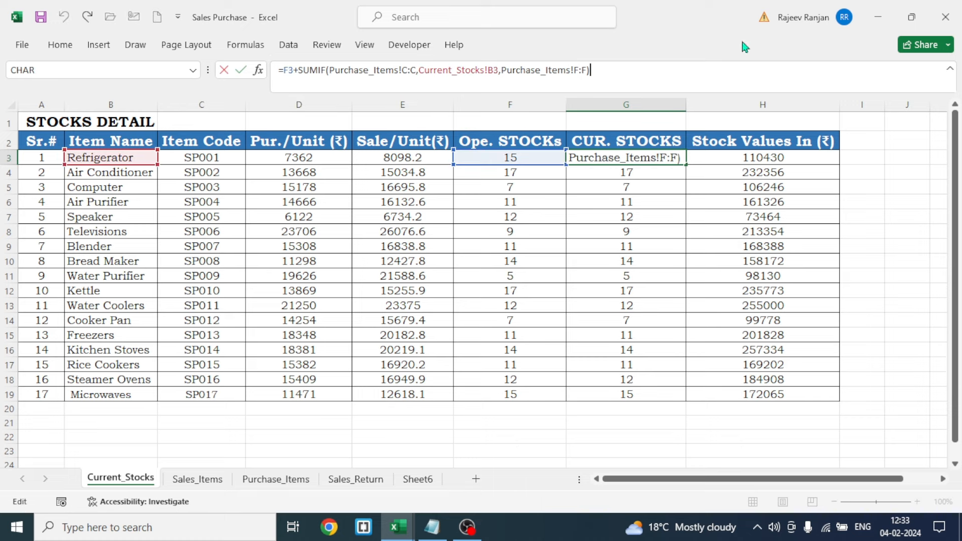
{"action": "type", "text": "-SUM"}
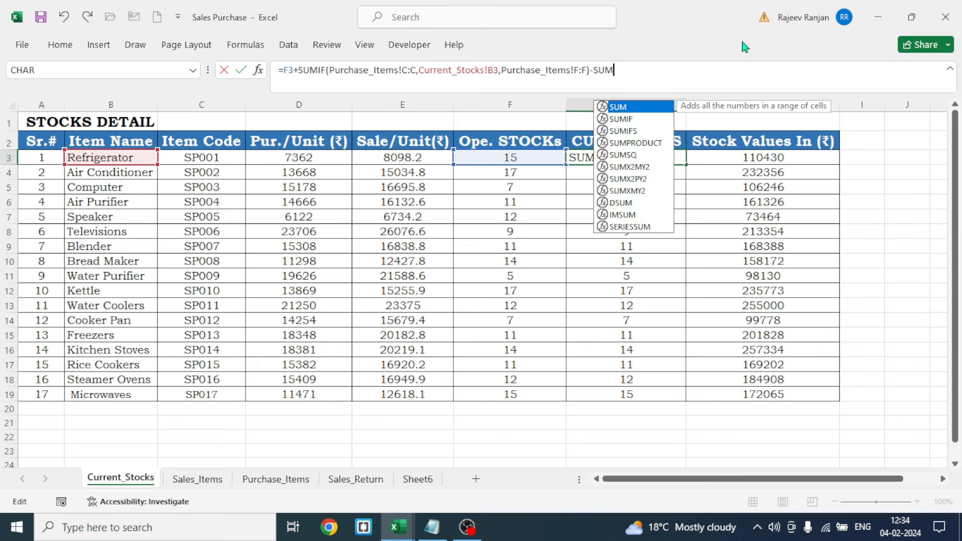
{"action": "type", "text": "I"}
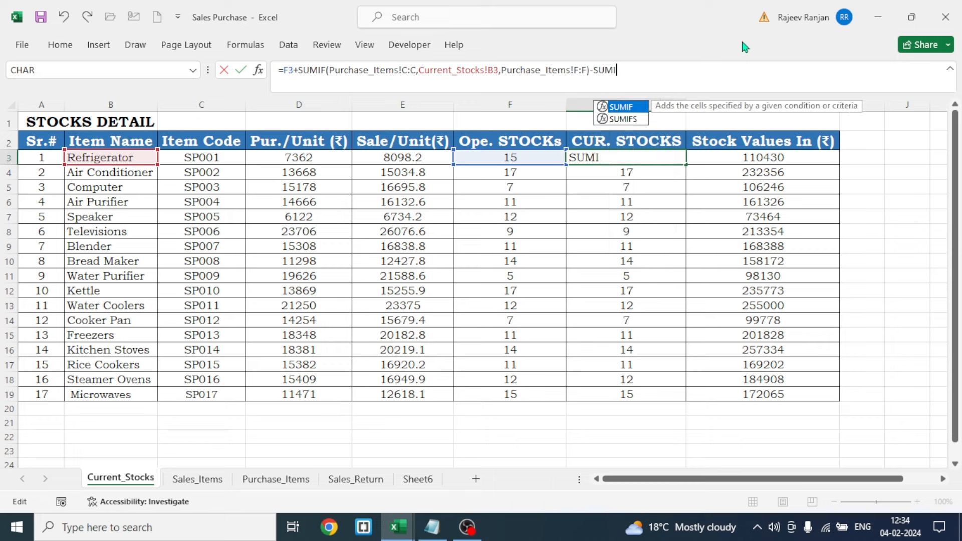
{"action": "type", "text": "F("}
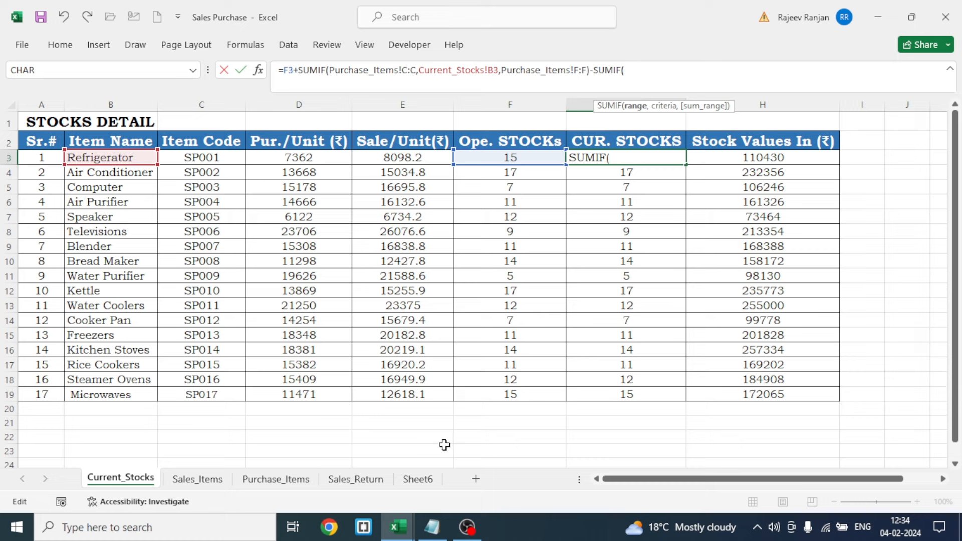
{"action": "left_click", "coordinate": [201, 486]}
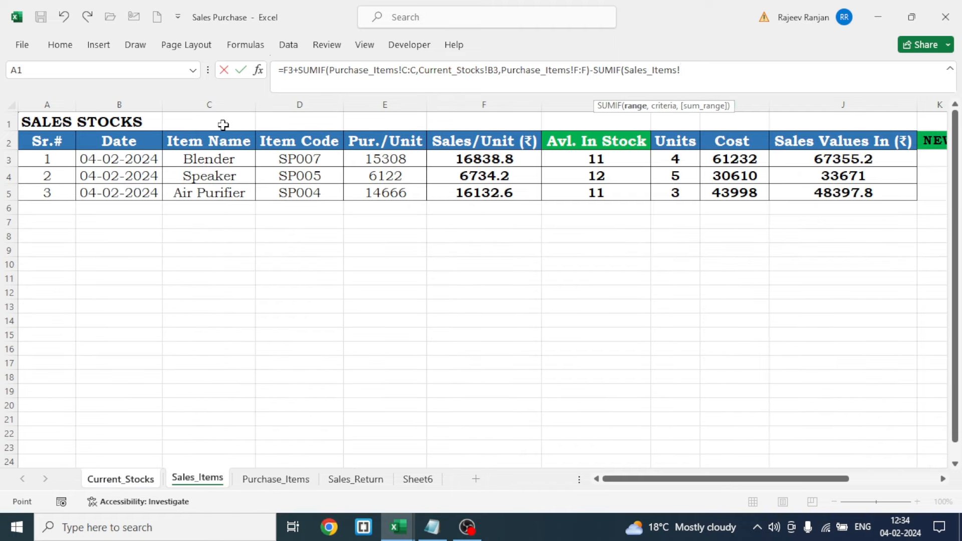
{"action": "left_click", "coordinate": [230, 100]}
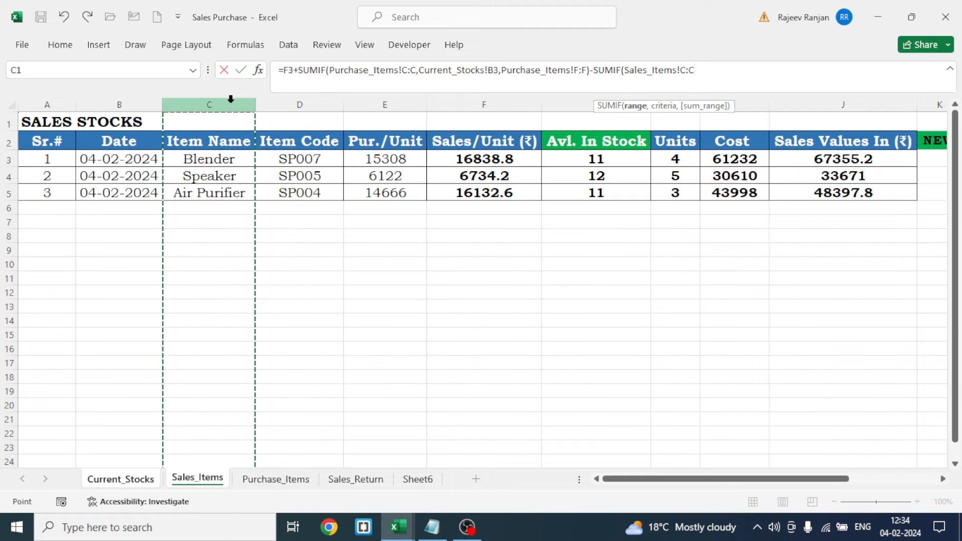
{"action": "type", "text": ","}
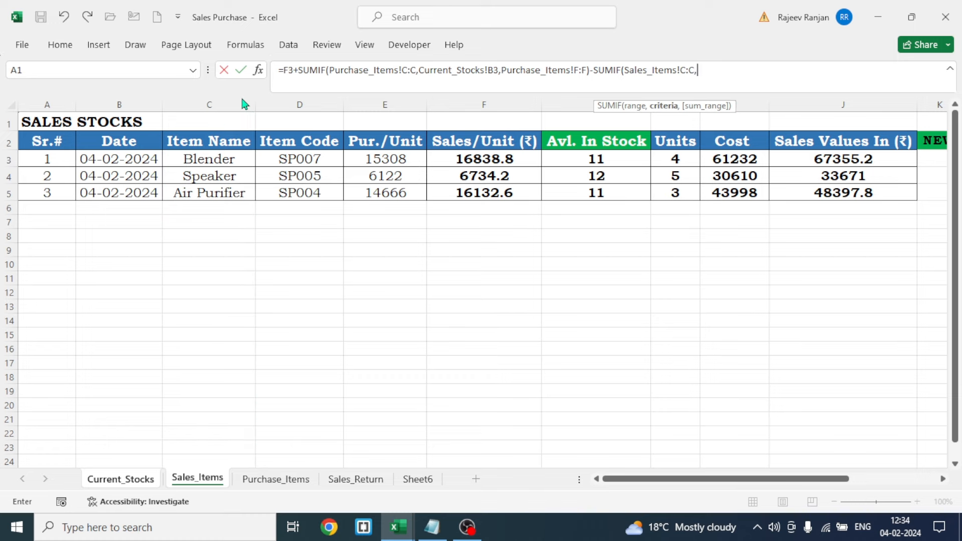
Complete the subtracted SUMIF with criterion Current_Stocks!B3 and sum range Sales_Items!H:H, and enter the formula.
{"action": "left_click", "coordinate": [111, 480]}
{"action": "left_click", "coordinate": [107, 158]}
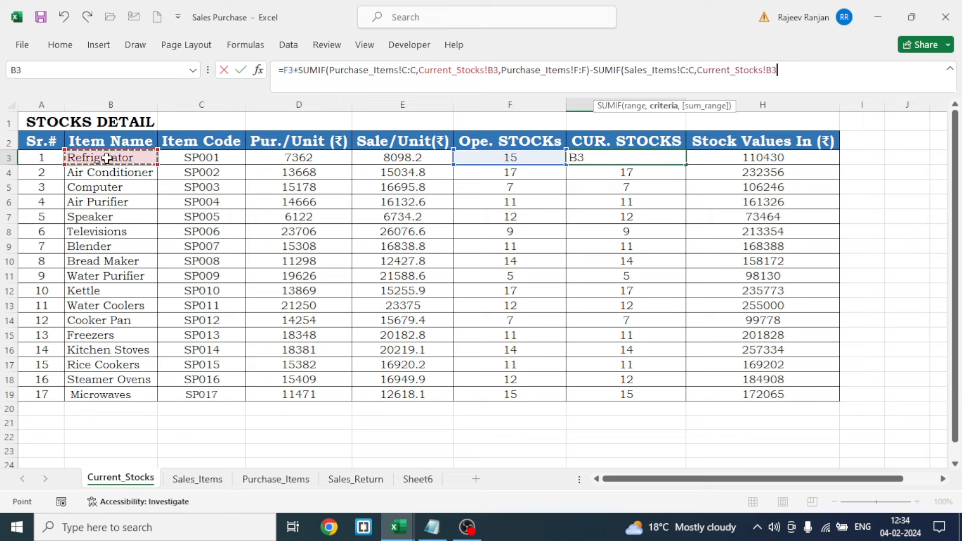
{"action": "type", "text": ","}
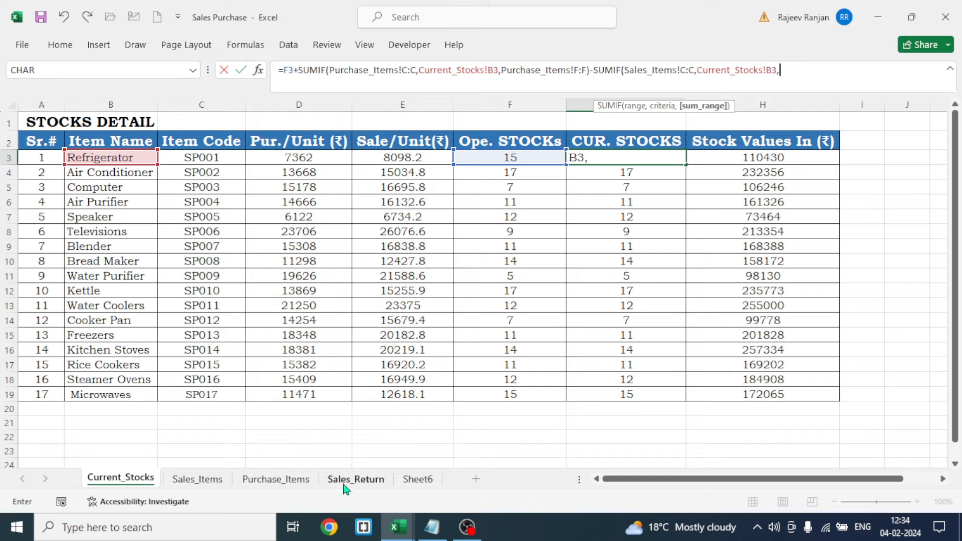
{"action": "left_click", "coordinate": [203, 481]}
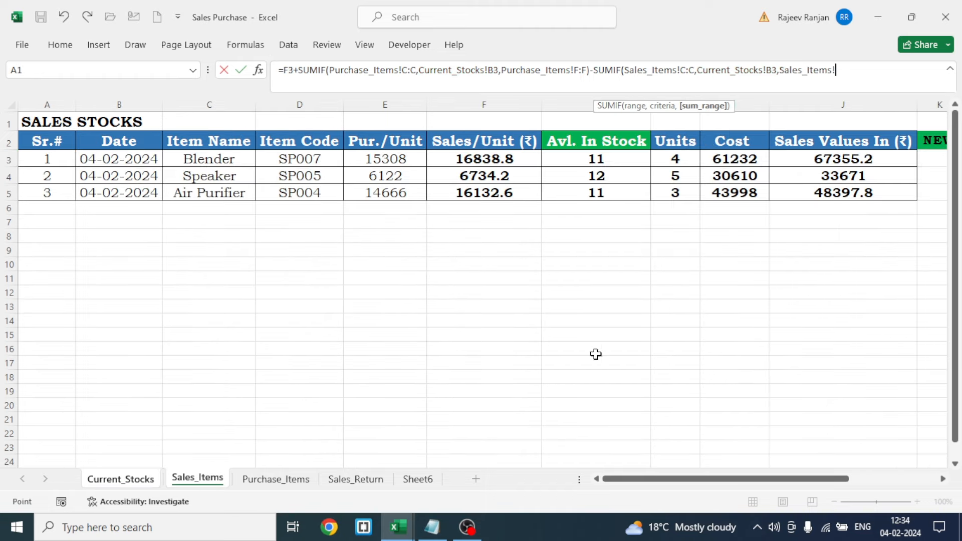
{"action": "left_click", "coordinate": [672, 97]}
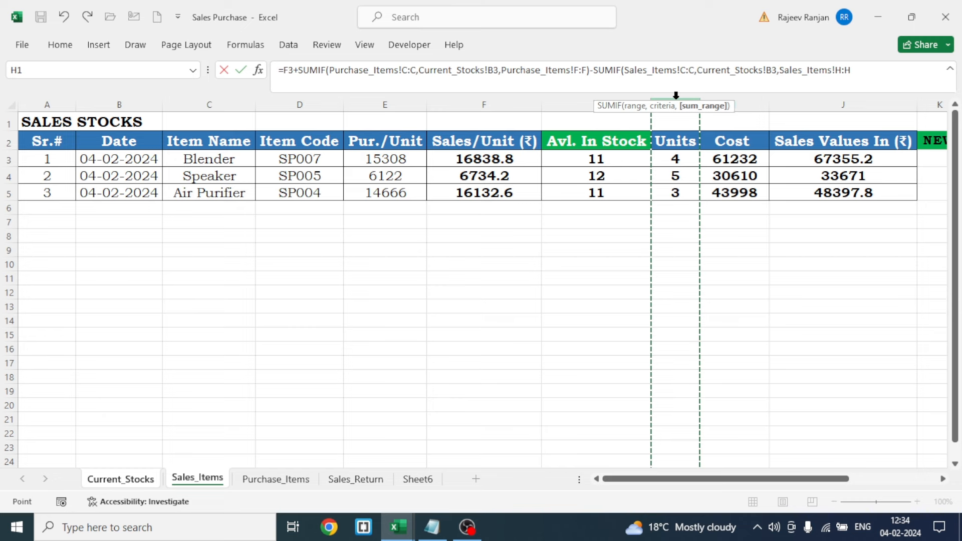
{"action": "type", "text": ")"}
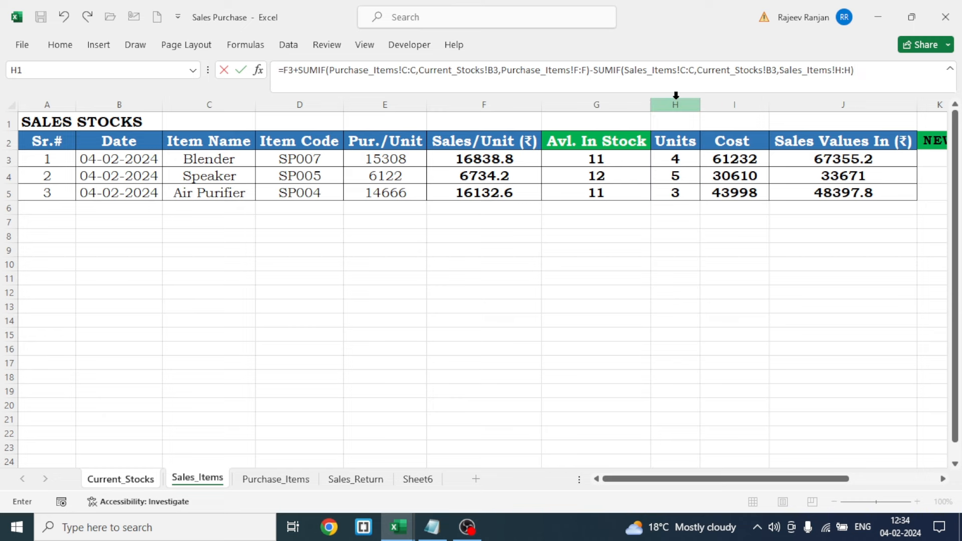
{"action": "key", "text": "Return"}
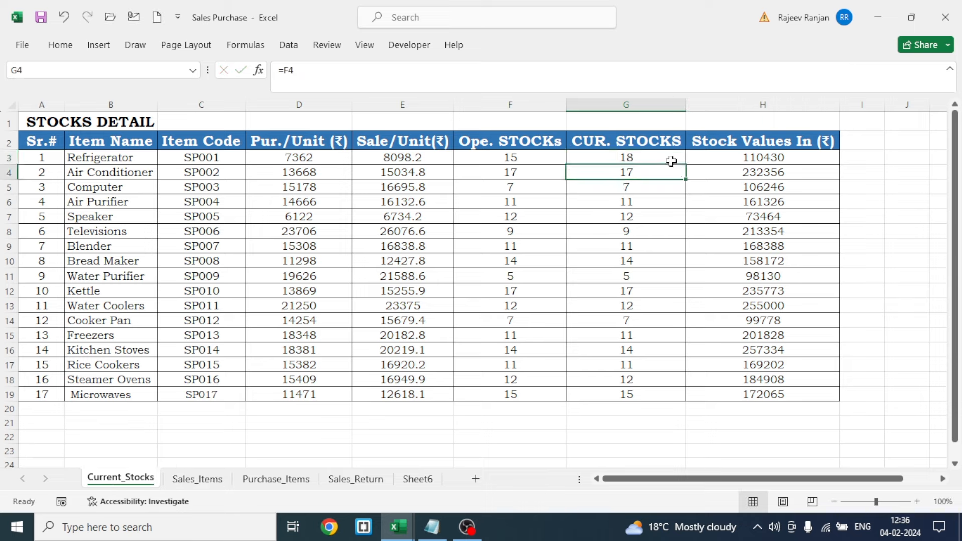
Fill the G3 current stock formula down the CUR. STOCKS column through row 19.
{"action": "left_click", "coordinate": [671, 157]}
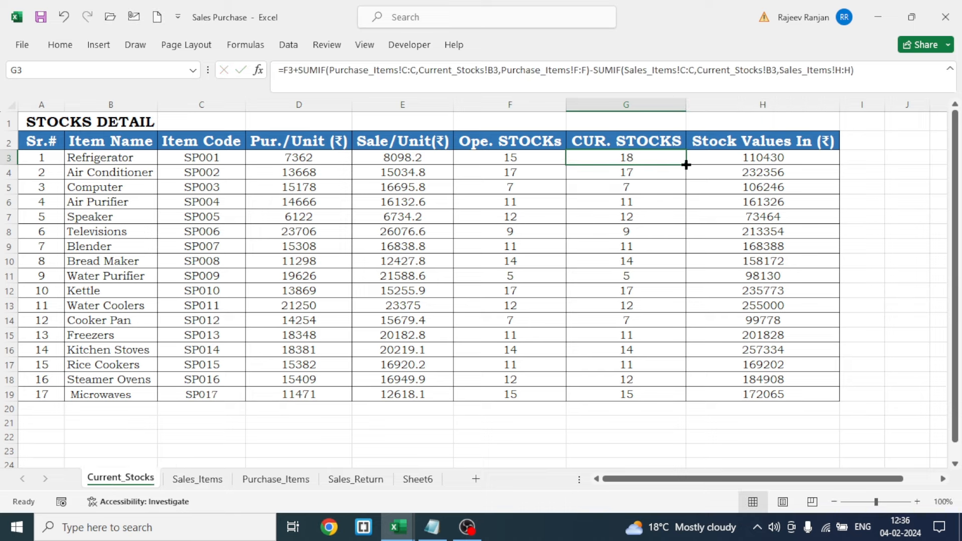
{"action": "double_click", "coordinate": [686, 164]}
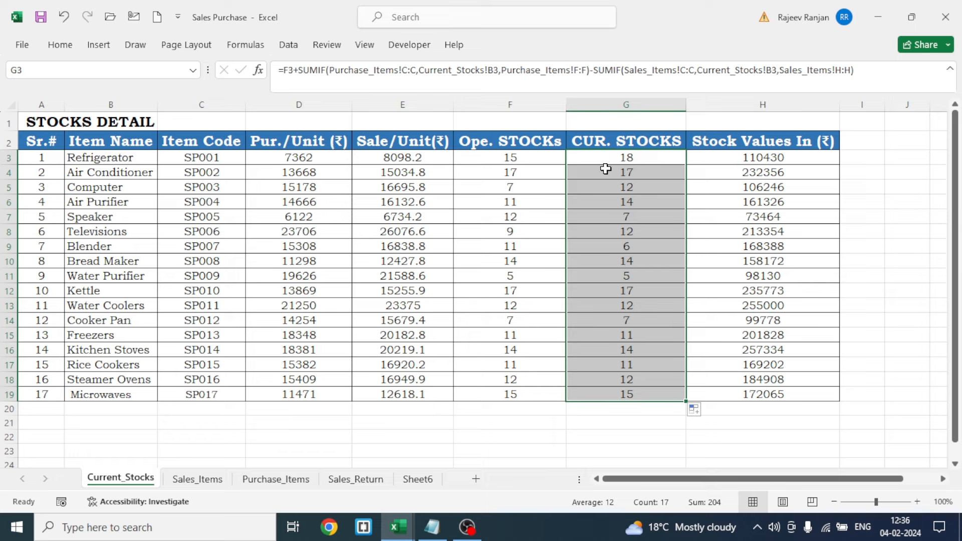
{"action": "left_click", "coordinate": [625, 431]}
Set the Blender's Units in H3 of Sales_Items to 4 and check the stock on Current_Stocks.
{"action": "key", "text": "ctrl+Page_Down"}
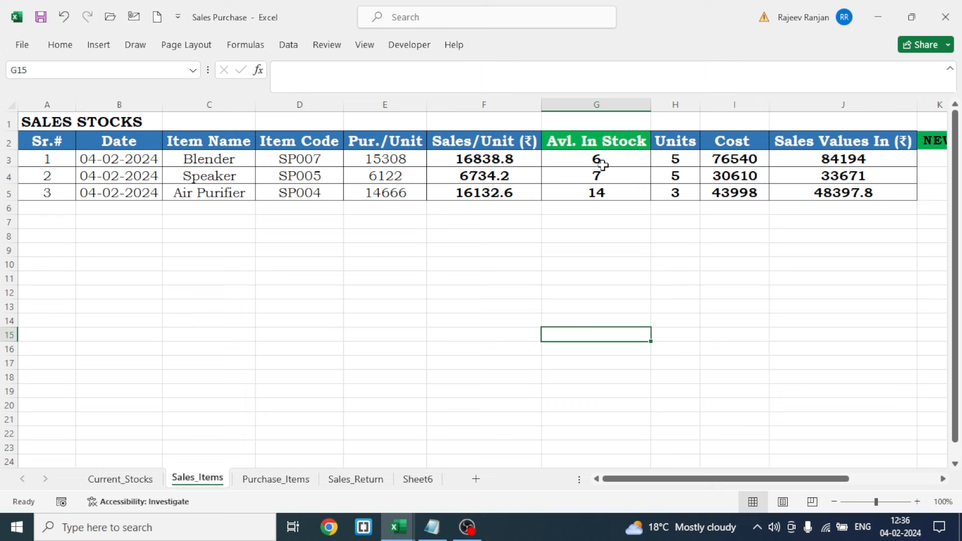
{"action": "left_click", "coordinate": [677, 159]}
{"action": "type", "text": "4"}
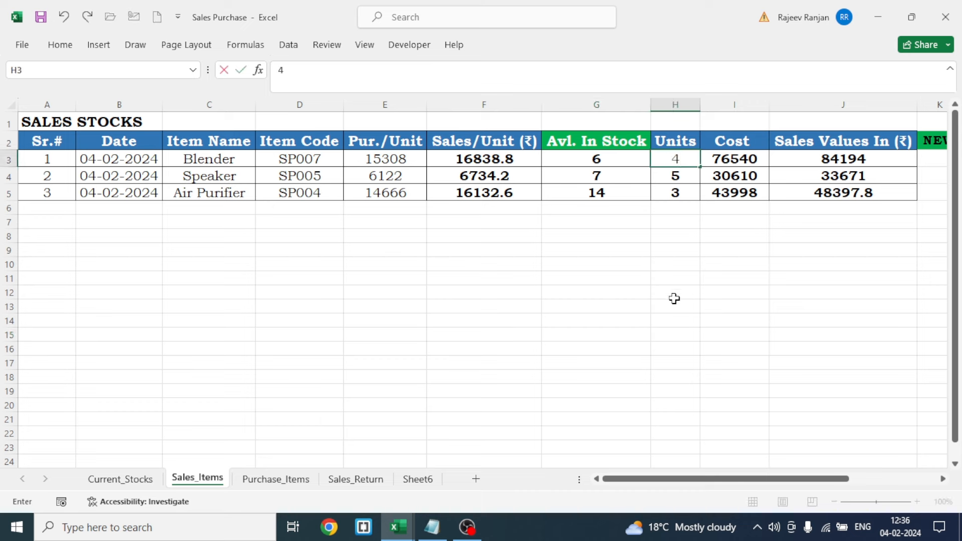
{"action": "left_click", "coordinate": [671, 295]}
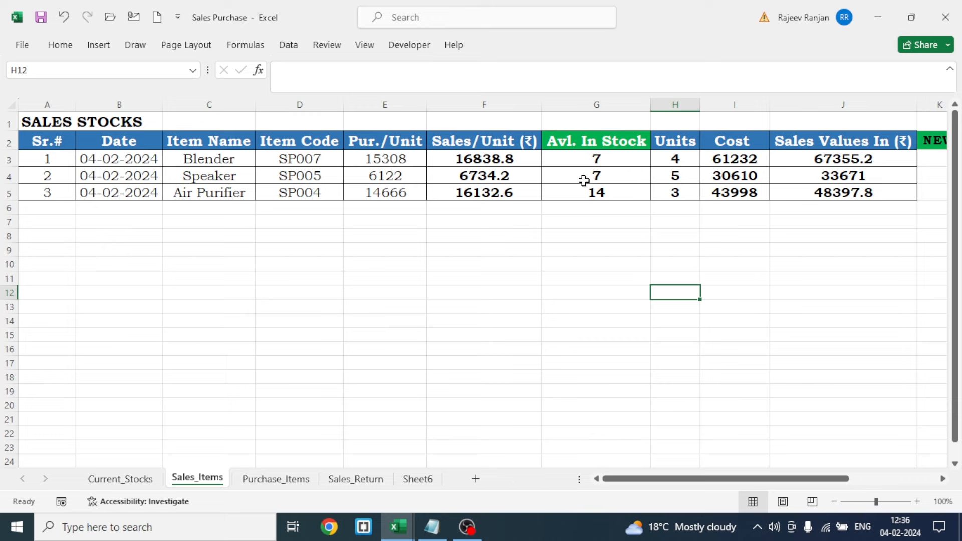
{"action": "left_click", "coordinate": [143, 482]}
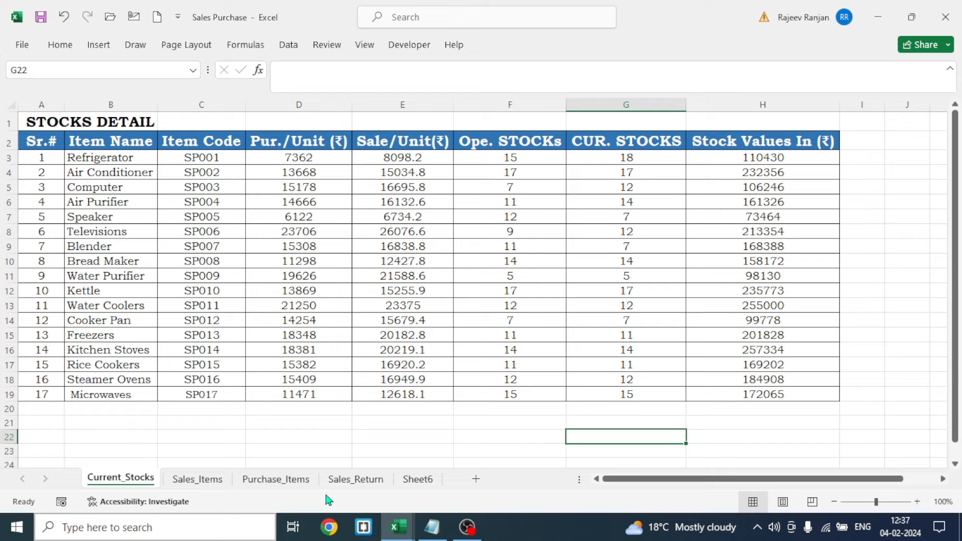
Set the Blender's Units in H3 of the Sales_Items sheet to 6.
{"action": "left_click", "coordinate": [216, 485]}
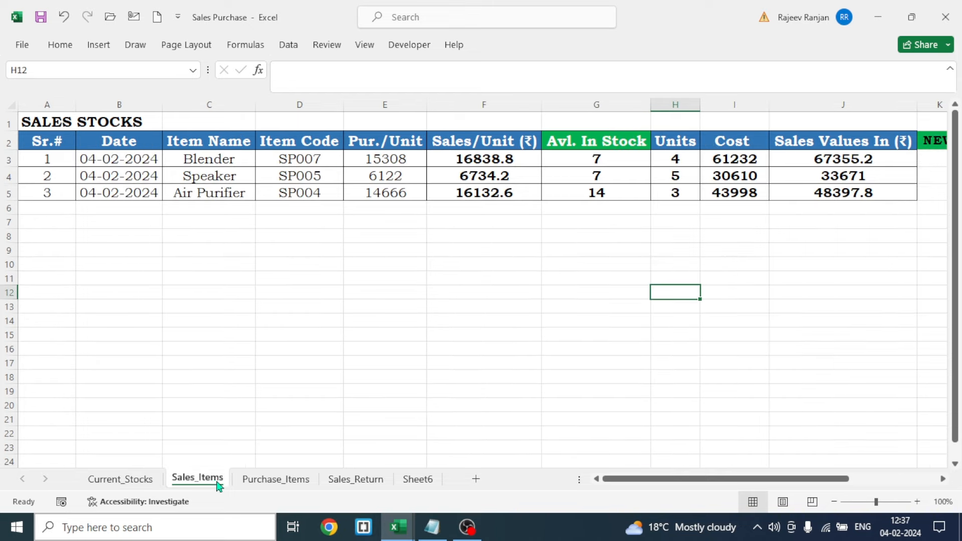
{"action": "left_click", "coordinate": [674, 159]}
{"action": "type", "text": "6"}
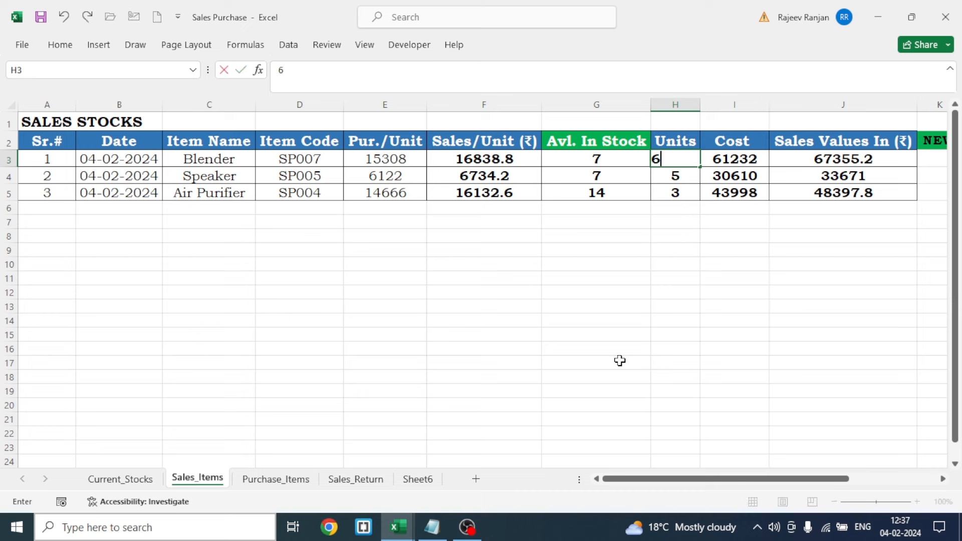
{"action": "left_click", "coordinate": [616, 361]}
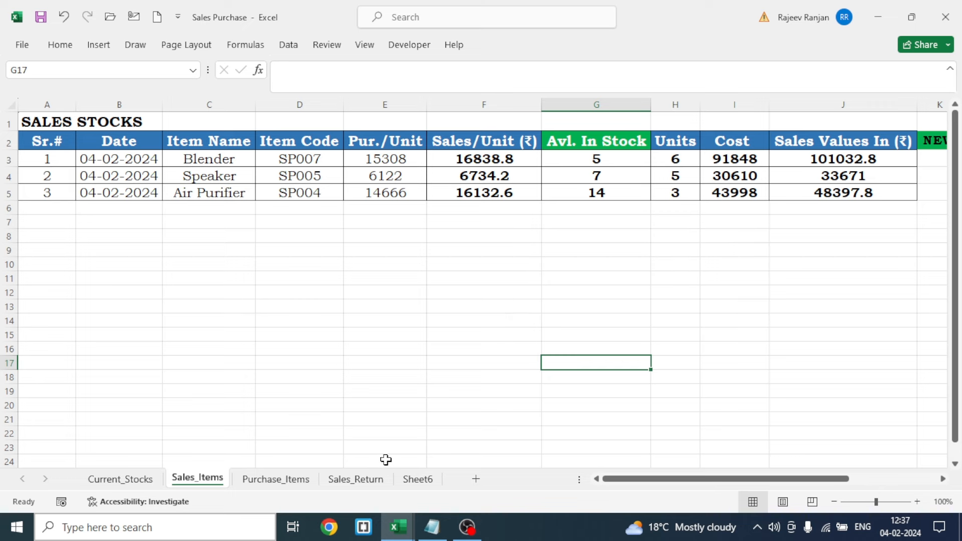
Add a SUMIFS to the G3 formula on Current_Stocks with Sales_Return!F:F as its sum range.
{"action": "left_click", "coordinate": [371, 482]}
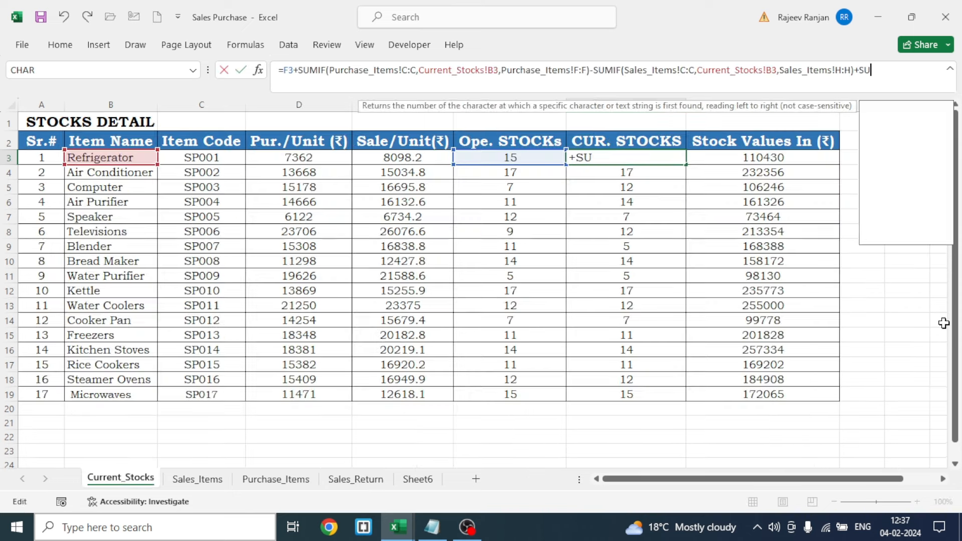
{"action": "type", "text": "MIFS"}
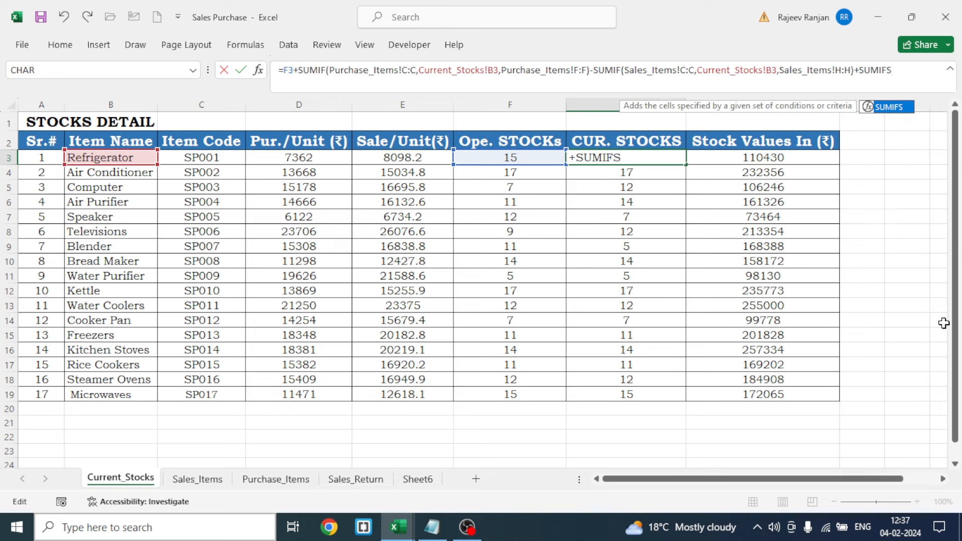
{"action": "type", "text": "("}
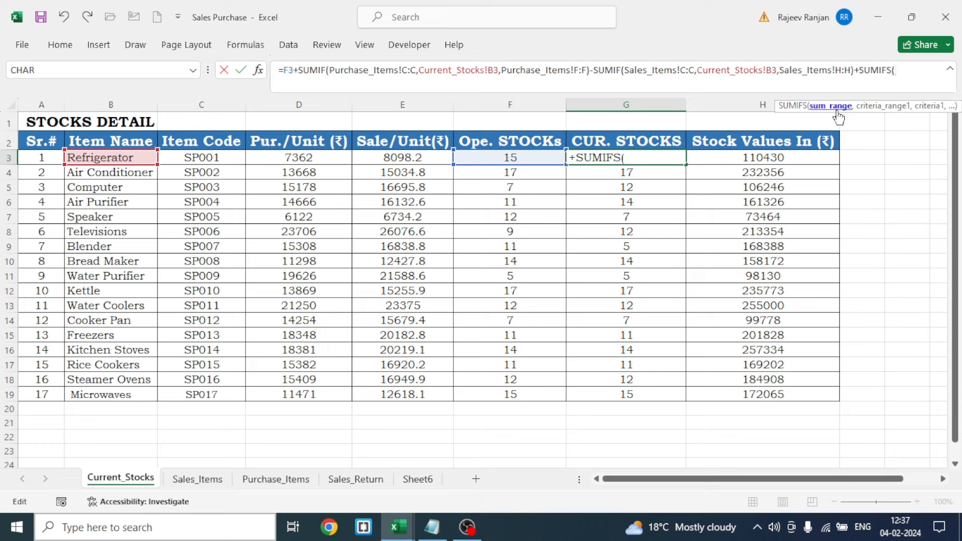
{"action": "left_click", "coordinate": [350, 481]}
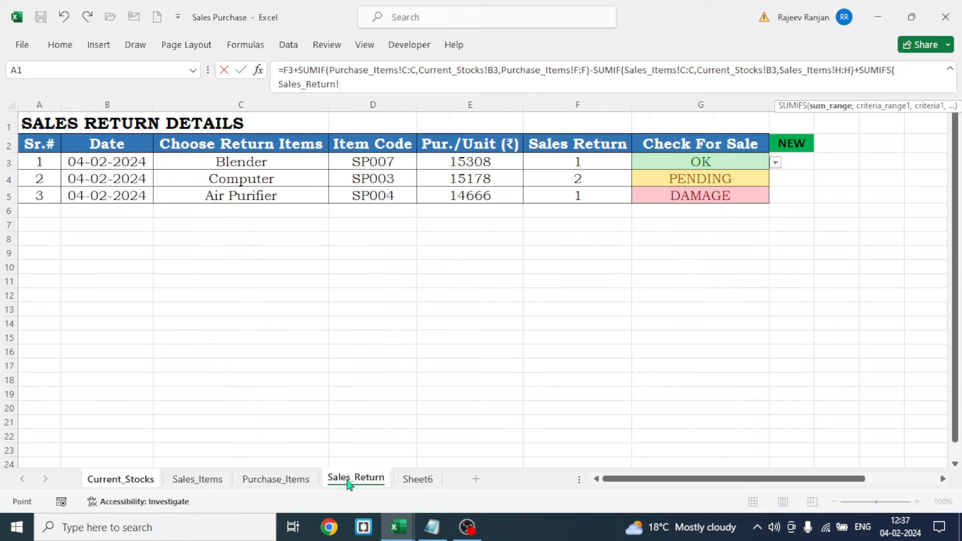
{"action": "left_click", "coordinate": [588, 104]}
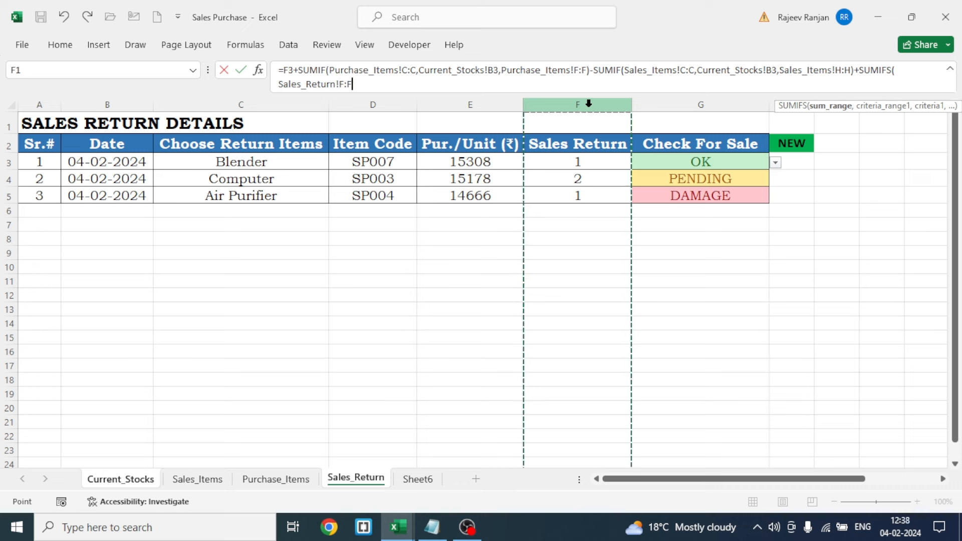
{"action": "type", "text": ","}
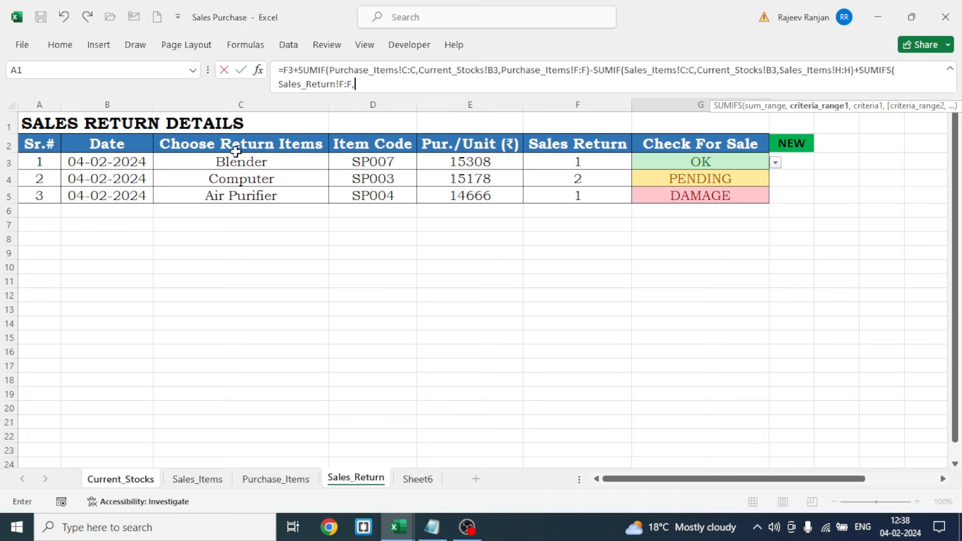
Add Sales_Return!C:C as the first SUMIFS criteria range and Current_Stocks!B3 as its criterion in the G3 formula.
{"action": "left_click", "coordinate": [248, 105]}
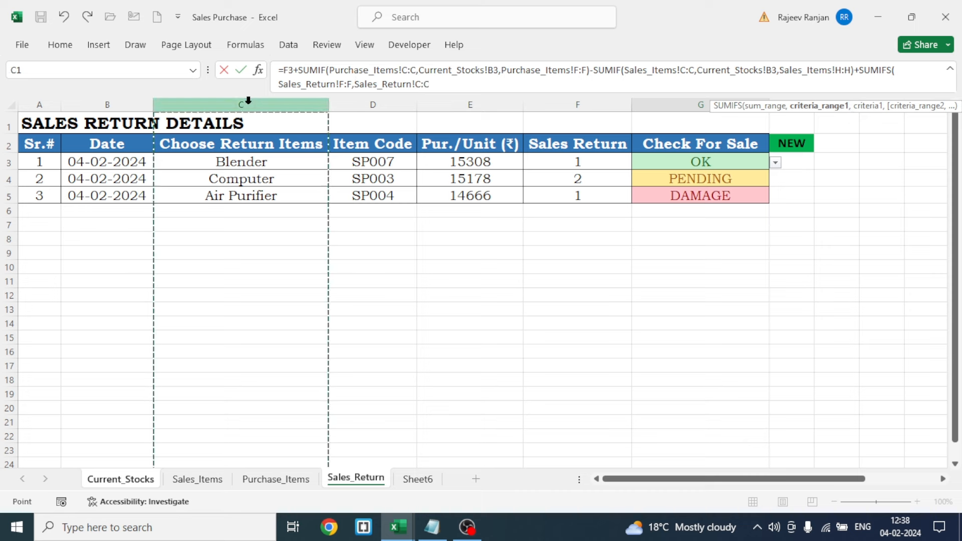
{"action": "type", "text": ","}
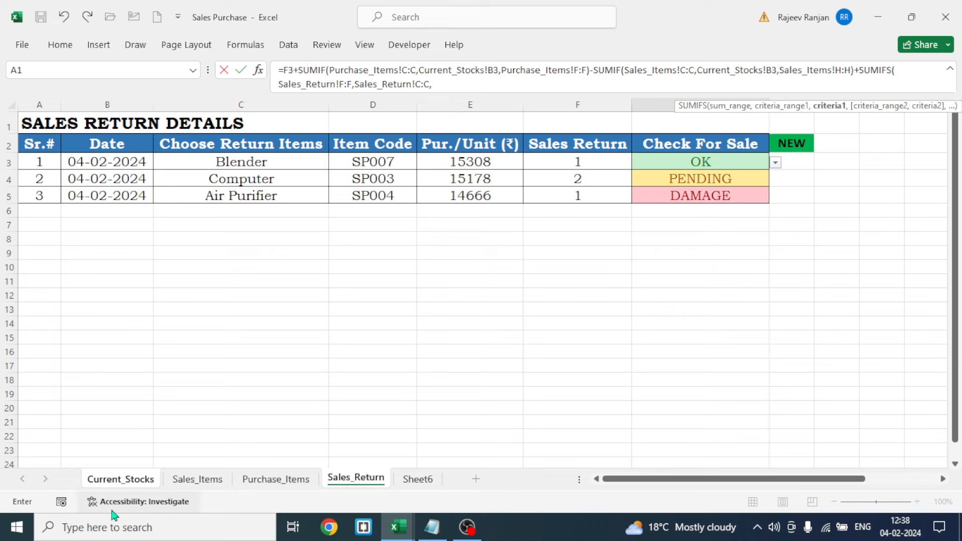
{"action": "left_click", "coordinate": [121, 479]}
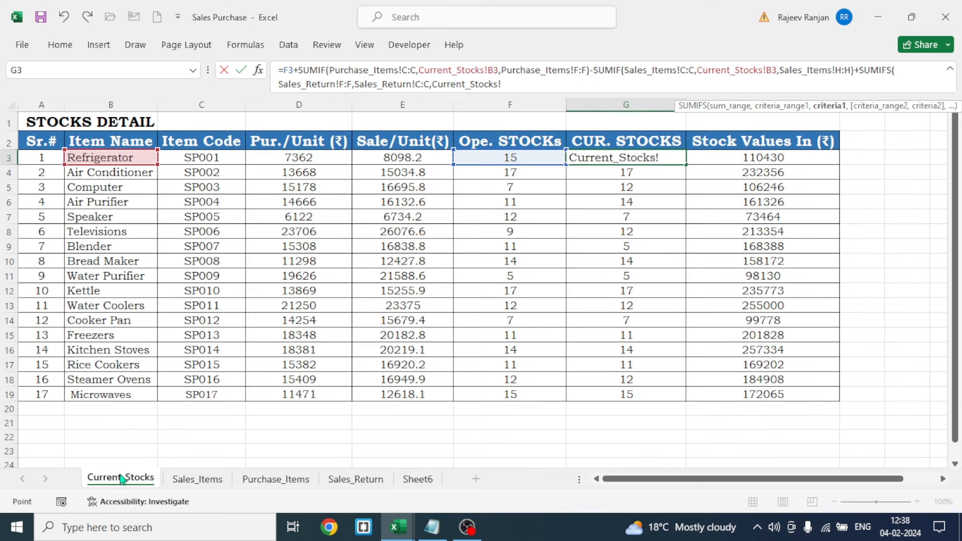
{"action": "left_click", "coordinate": [109, 158]}
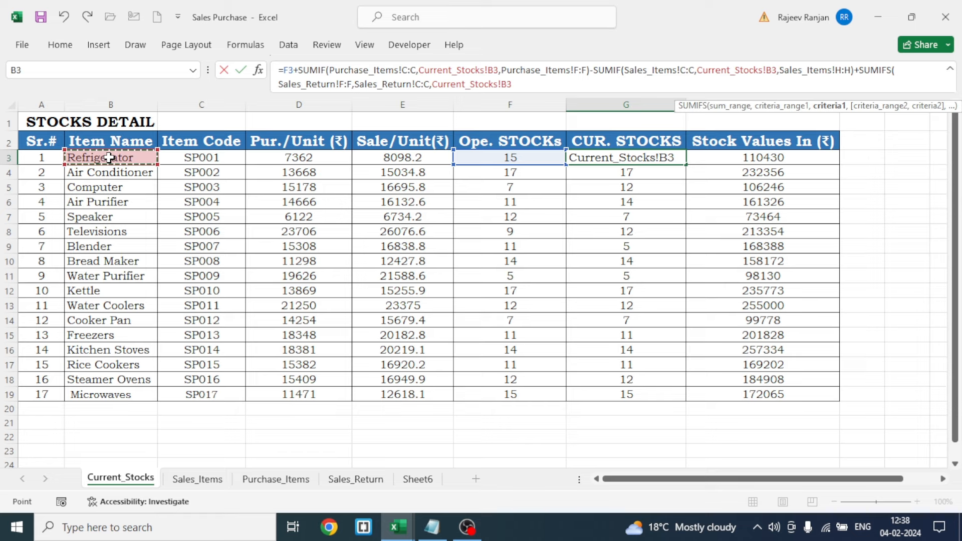
{"action": "type", "text": ","}
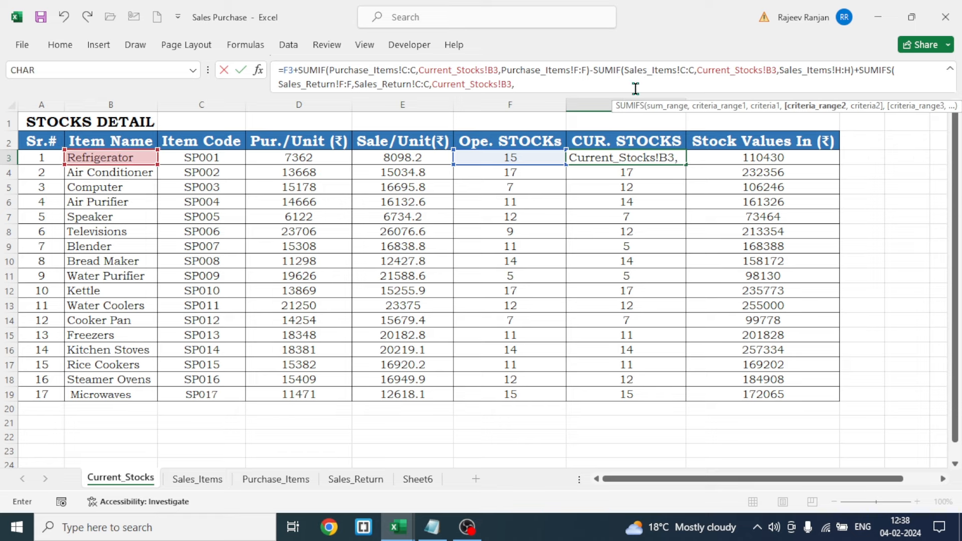
Complete the SUMIFS in G3 with Sales_Return!G:G as the second criteria range and "OK" as its criterion.
{"action": "left_click", "coordinate": [355, 479]}
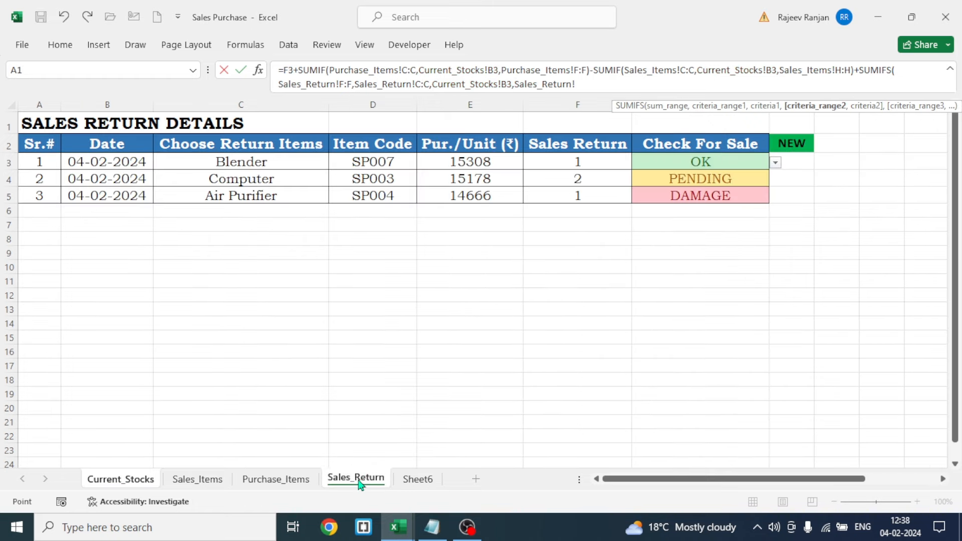
{"action": "left_click", "coordinate": [705, 96]}
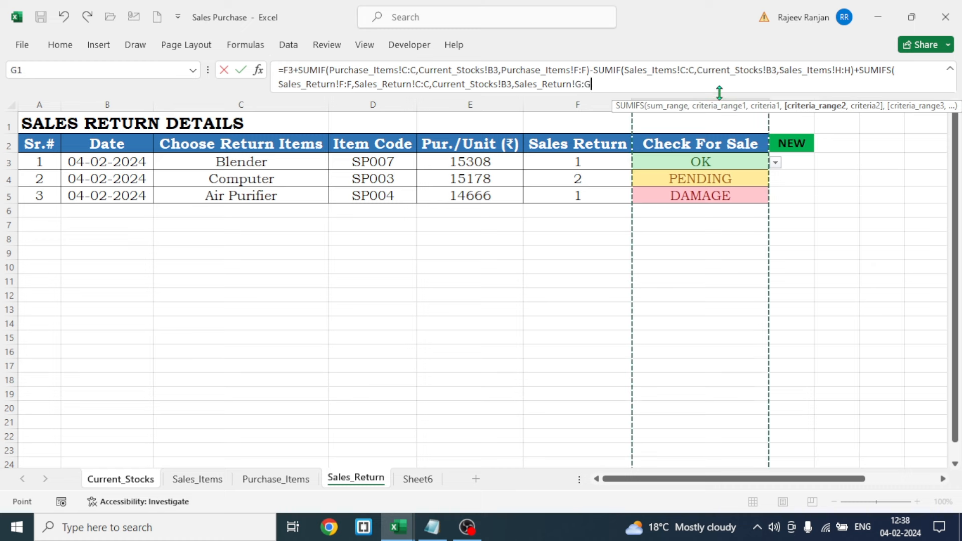
{"action": "type", "text": ",\"OK"}
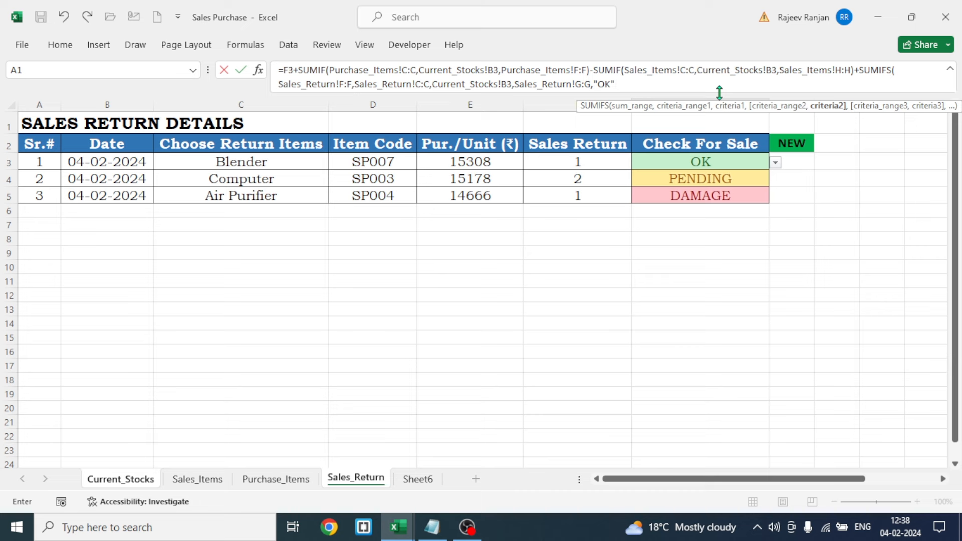
{"action": "type", "text": ")"}
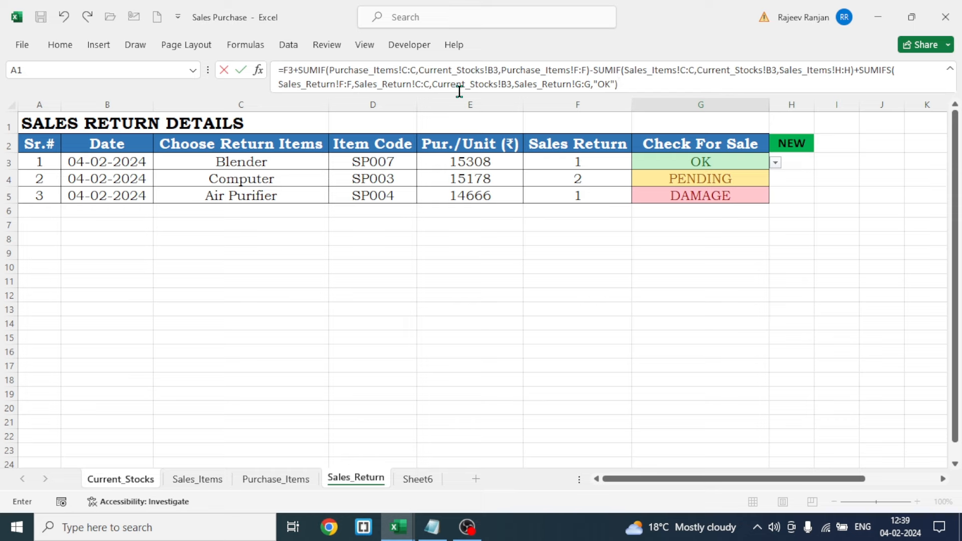
{"action": "key", "text": "Return"}
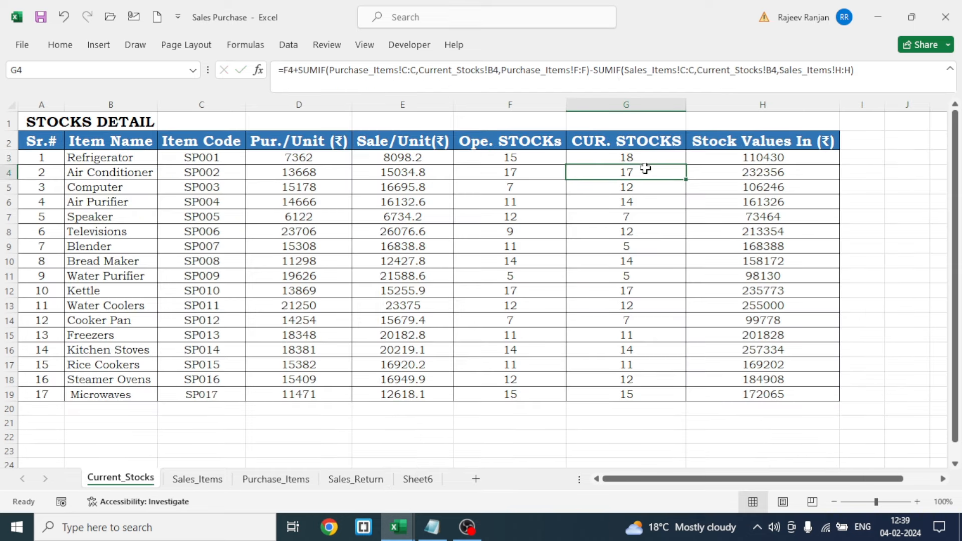
Fill the updated G3 formula down the CUR. STOCKS column through row 19 and check the formula in G15.
{"action": "left_click", "coordinate": [645, 160]}
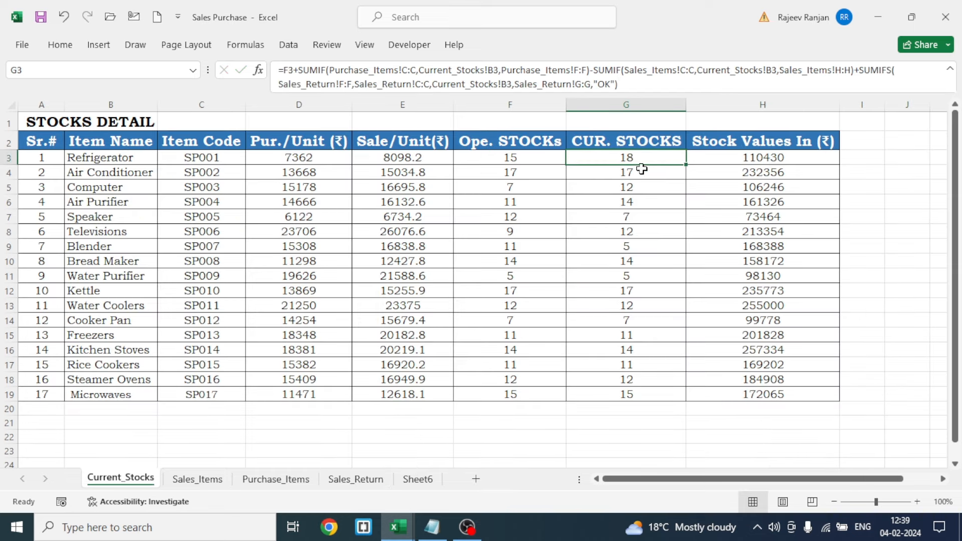
{"action": "double_click", "coordinate": [685, 163]}
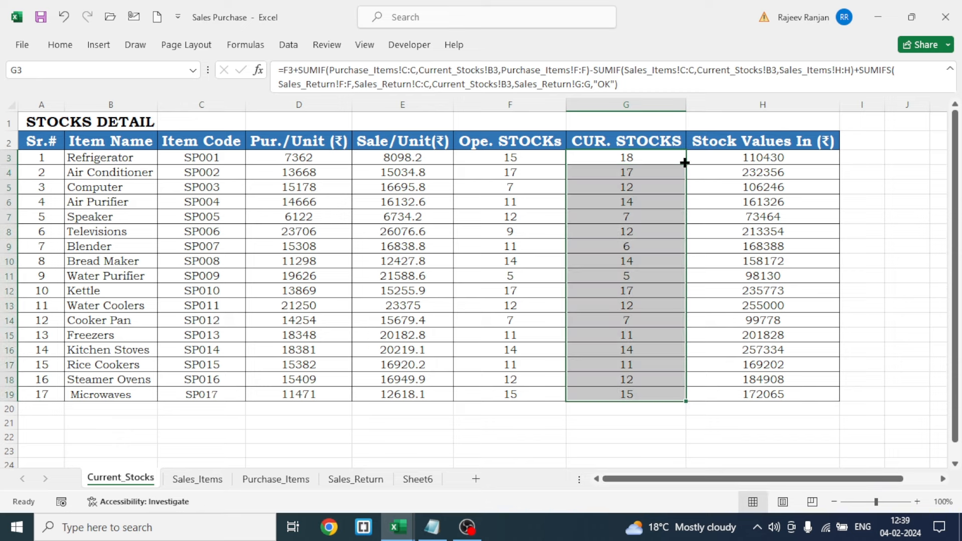
{"action": "left_click", "coordinate": [677, 447]}
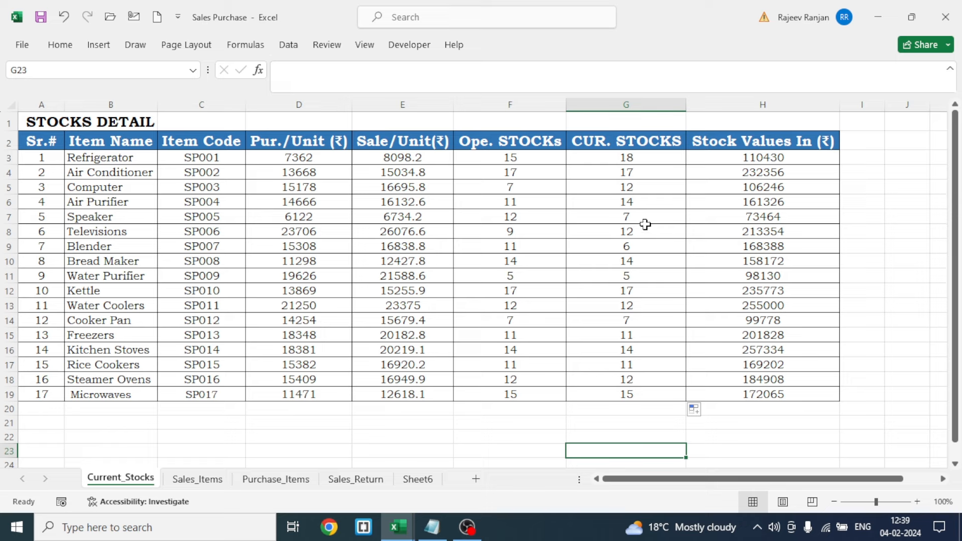
{"action": "left_click", "coordinate": [622, 335]}
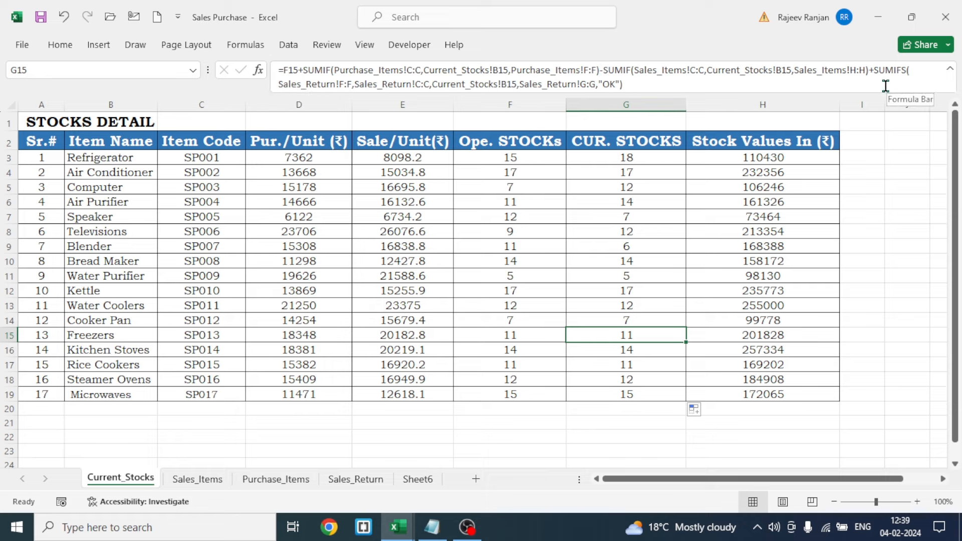
{"action": "left_click", "coordinate": [503, 449]}
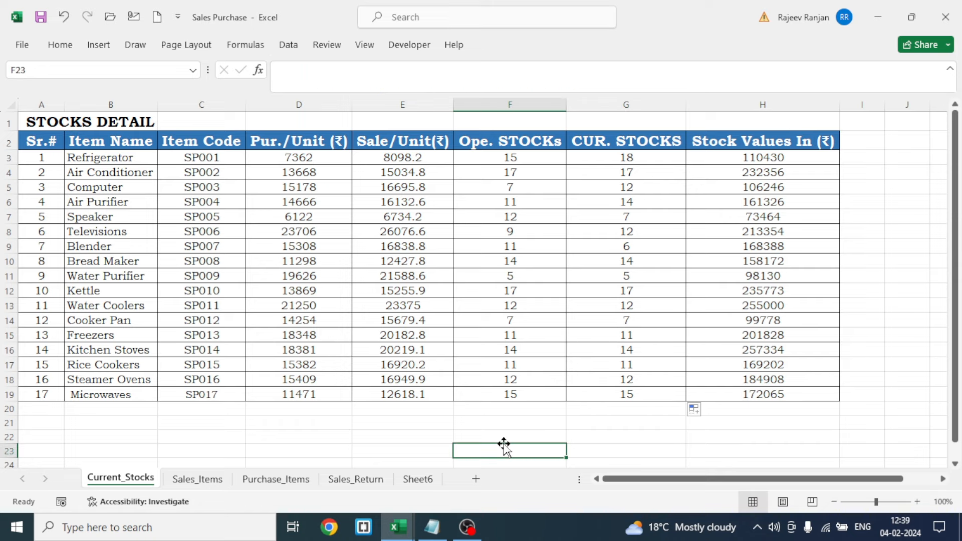
Set the Blender's Sales Return in F3 of Sales_Return to 3 and check its available stock on Sales_Items.
{"action": "left_click", "coordinate": [350, 484]}
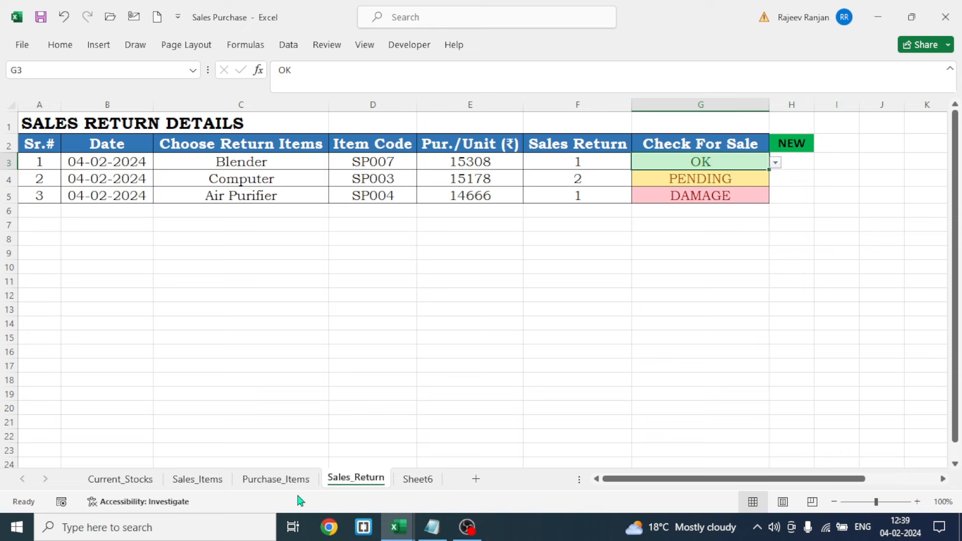
{"action": "left_click", "coordinate": [195, 480]}
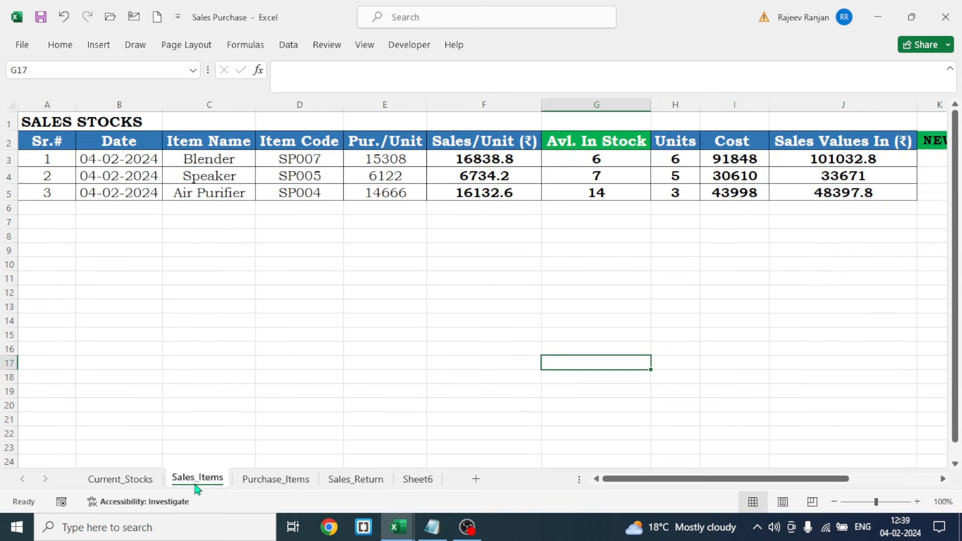
{"action": "left_click", "coordinate": [348, 481]}
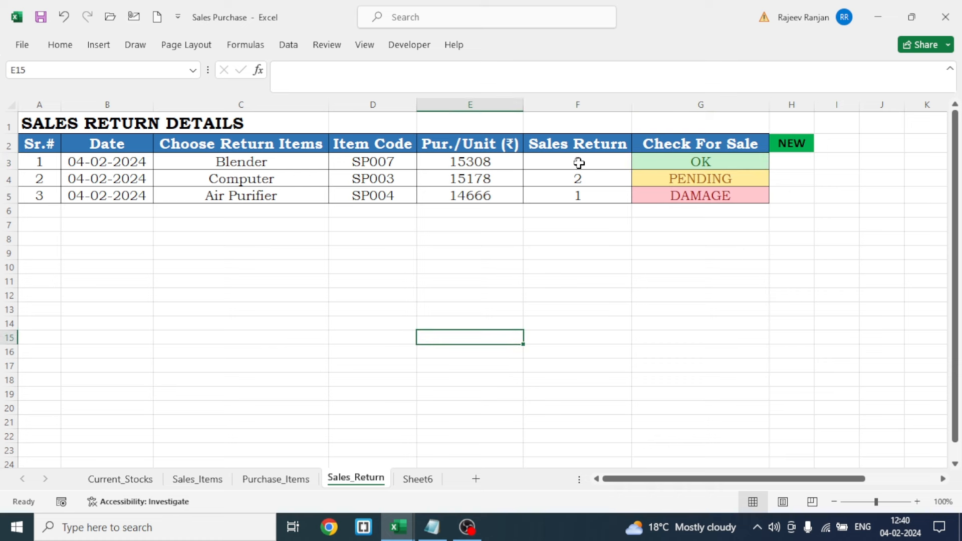
{"action": "left_click", "coordinate": [210, 488]}
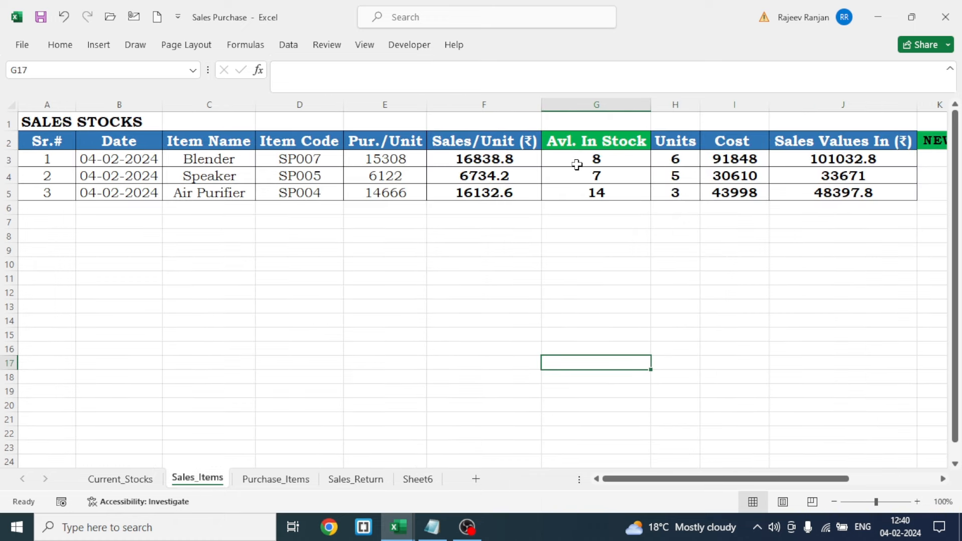
Set the Blender's Sales Return in F3 of Sales_Return to 2 and check its available stock on Sales_Items.
{"action": "left_click", "coordinate": [339, 482]}
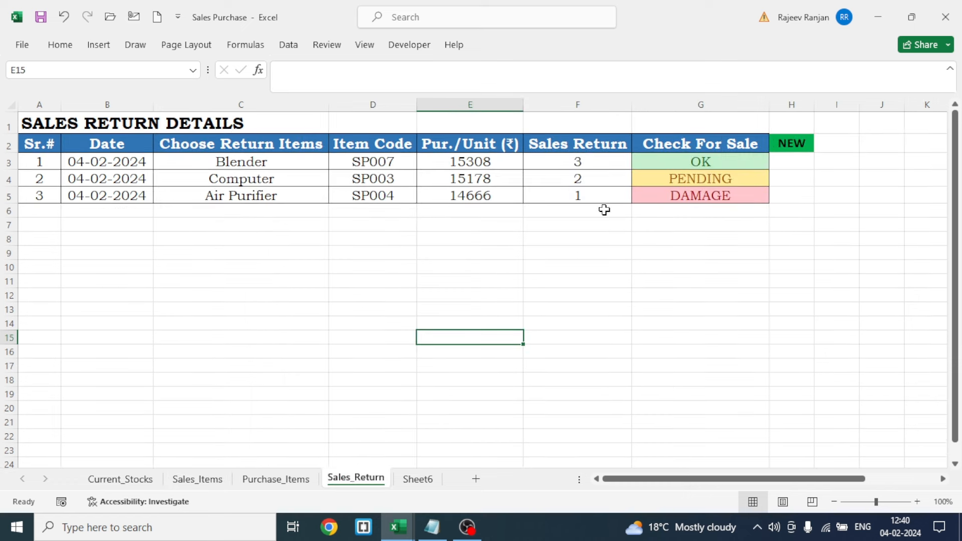
{"action": "left_click", "coordinate": [587, 158]}
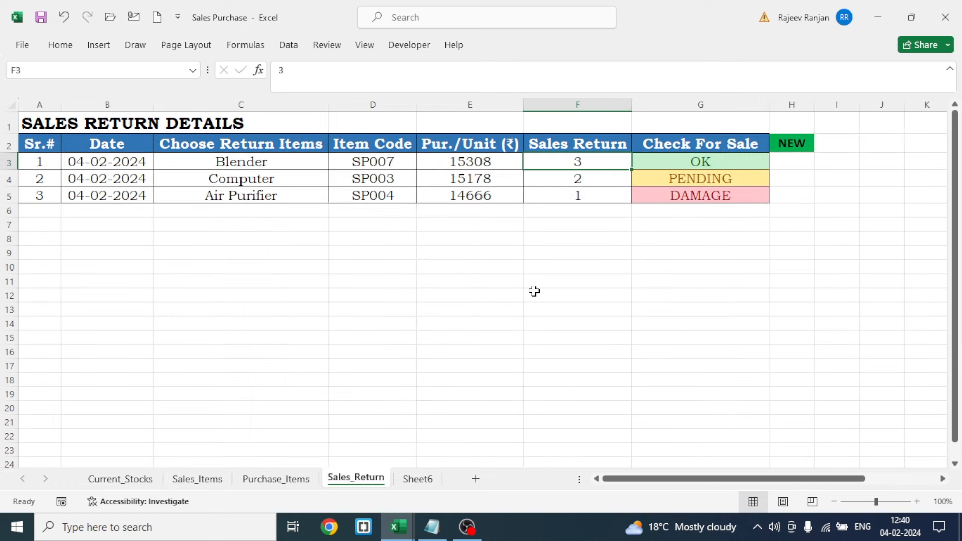
{"action": "type", "text": "2"}
{"action": "left_click", "coordinate": [443, 337]}
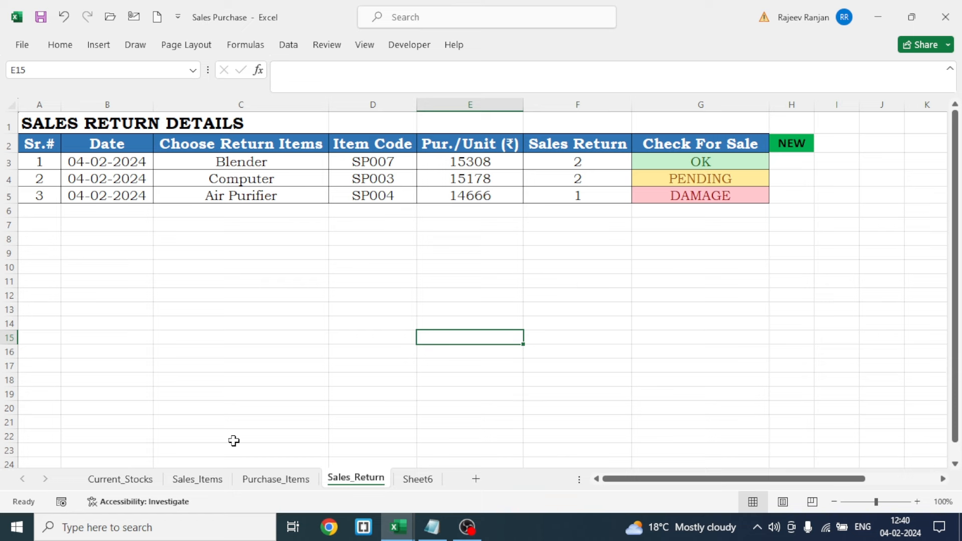
{"action": "left_click", "coordinate": [198, 479]}
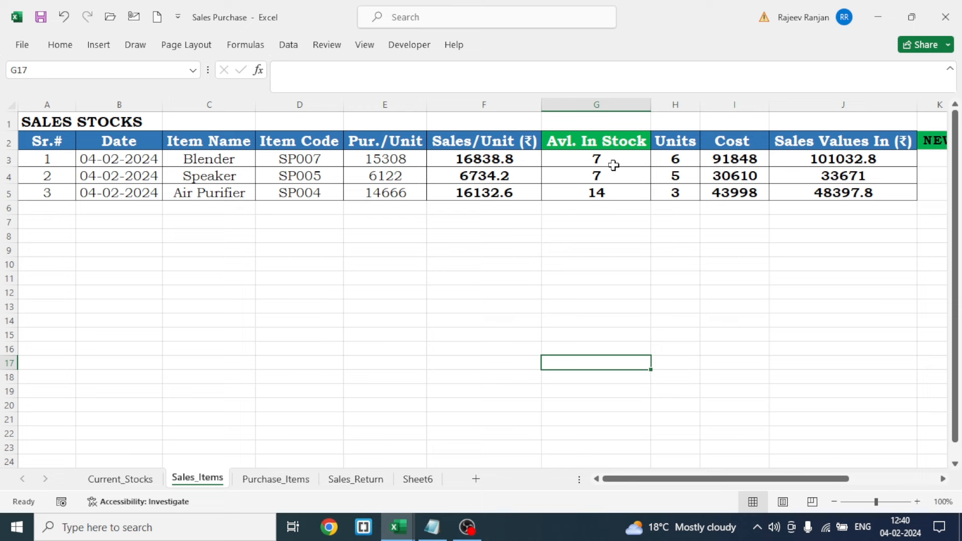
Review the Sales_Return, Sales_Items, Purchase_Items and Current_Stocks sheets of the Sales Purchase workbook.
{"action": "left_click", "coordinate": [359, 480]}
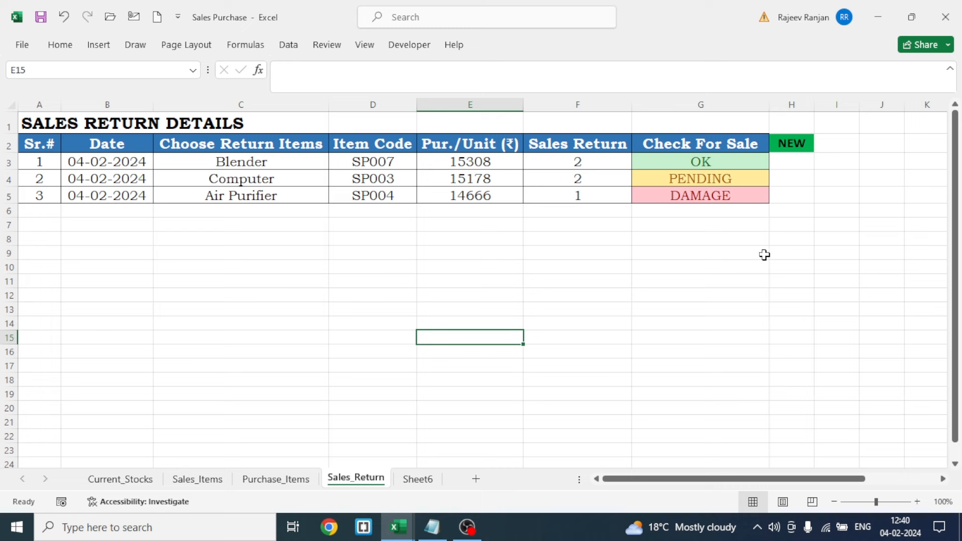
{"action": "left_click", "coordinate": [211, 480]}
{"action": "left_click", "coordinate": [275, 482]}
{"action": "left_click", "coordinate": [355, 483]}
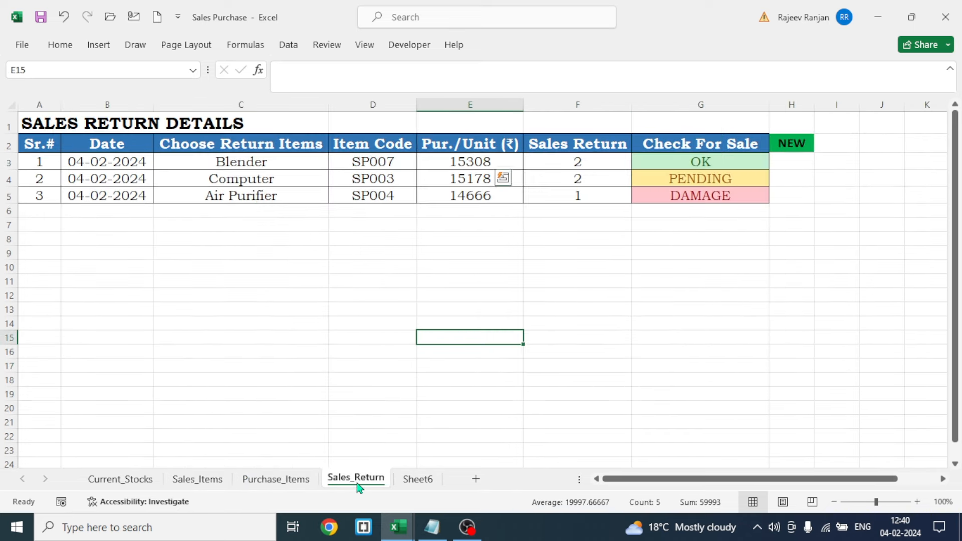
{"action": "left_click", "coordinate": [102, 484]}
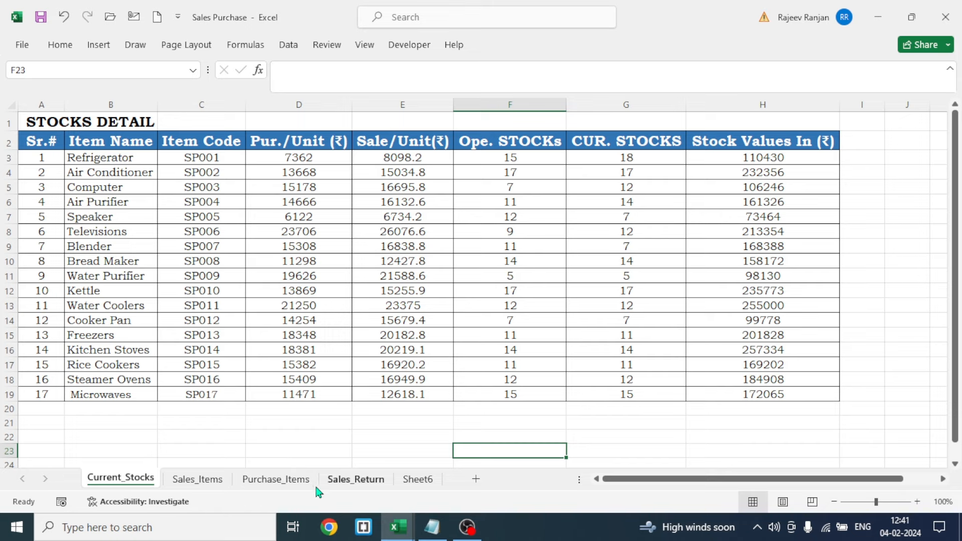
Examine the dated records on the Sales_Items and Purchase_Items sheets of the sale_purchase workbook.
{"action": "left_click", "coordinate": [201, 480]}
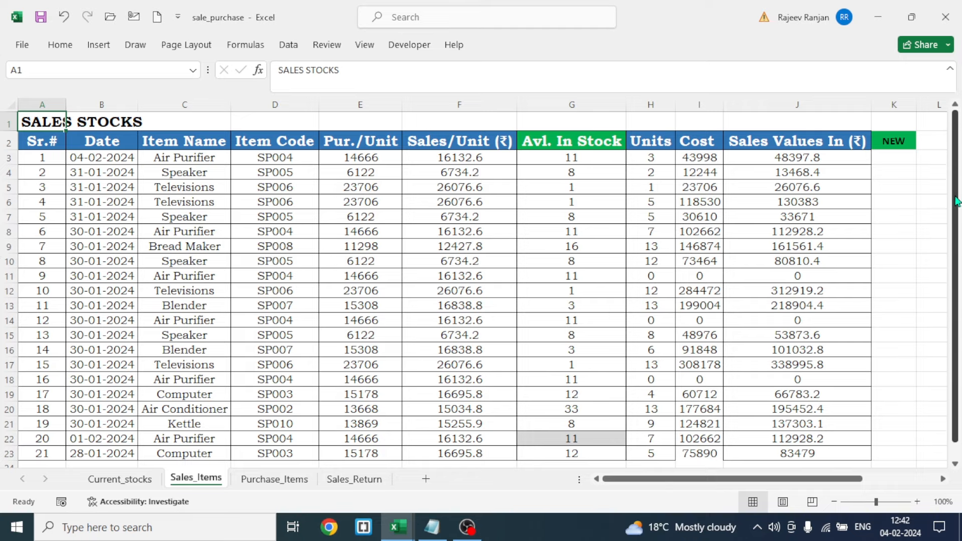
{"action": "left_click_drag", "start_coordinate": [956, 200], "coordinate": [956, 216]}
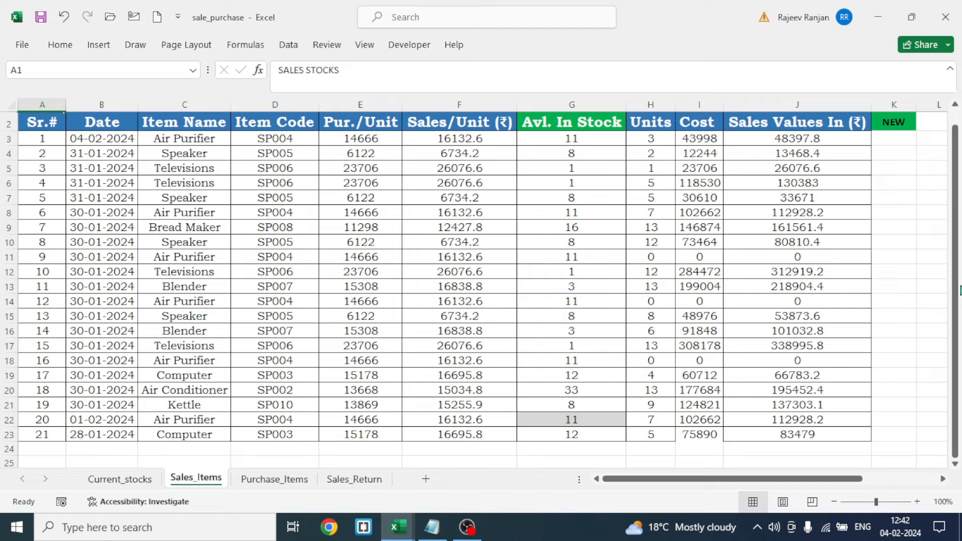
{"action": "left_click_drag", "start_coordinate": [956, 291], "coordinate": [956, 275]}
{"action": "key", "text": "ctrl+Page_Down"}
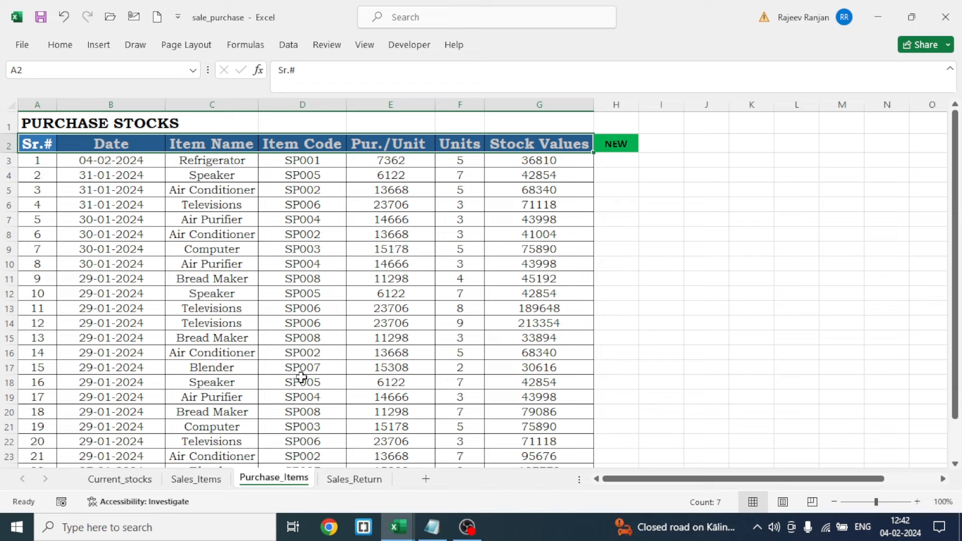
Add two new sheets between Purchase_Items and Sales_Return and name them Purchase_Analytics and Sales_Analytics.
{"action": "left_click", "coordinate": [426, 480]}
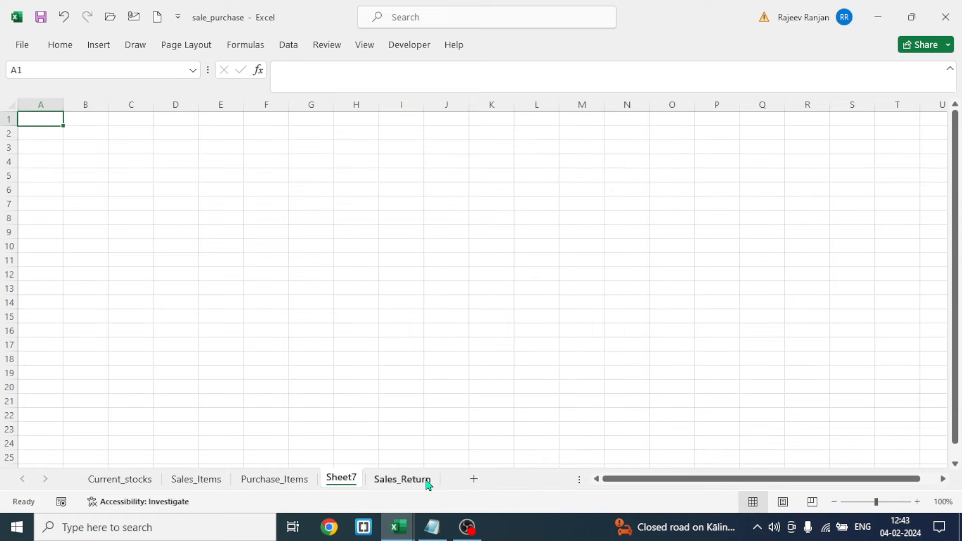
{"action": "left_click", "coordinate": [474, 480]}
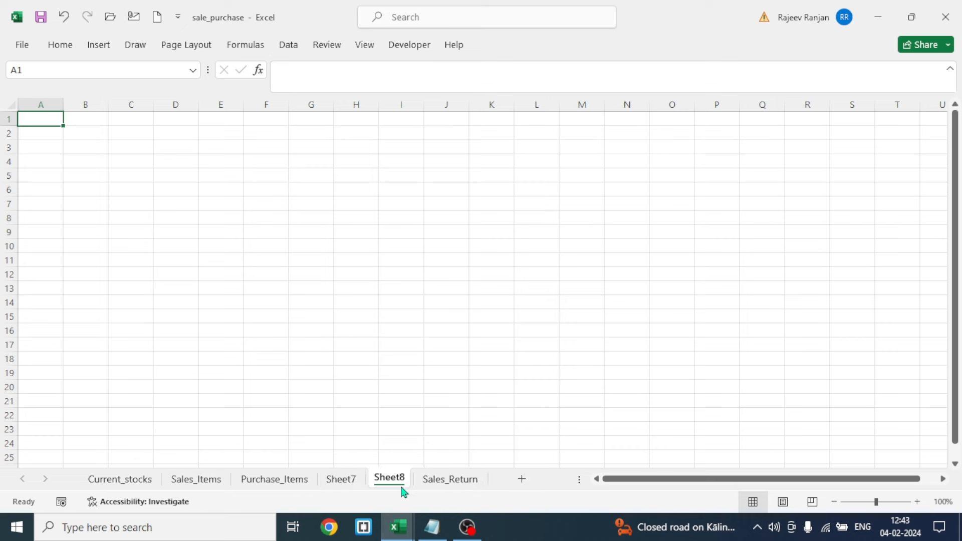
{"action": "left_click", "coordinate": [343, 481]}
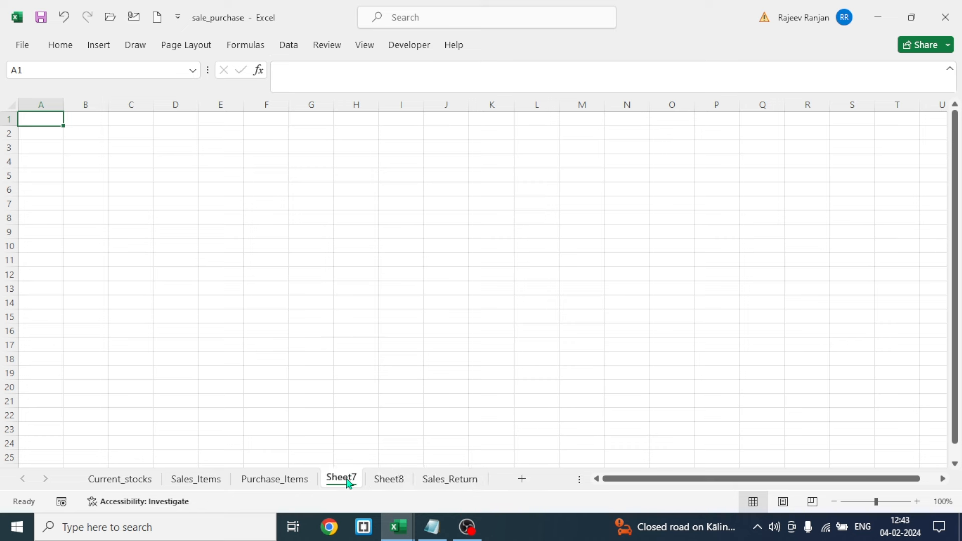
{"action": "right_click", "coordinate": [349, 482]}
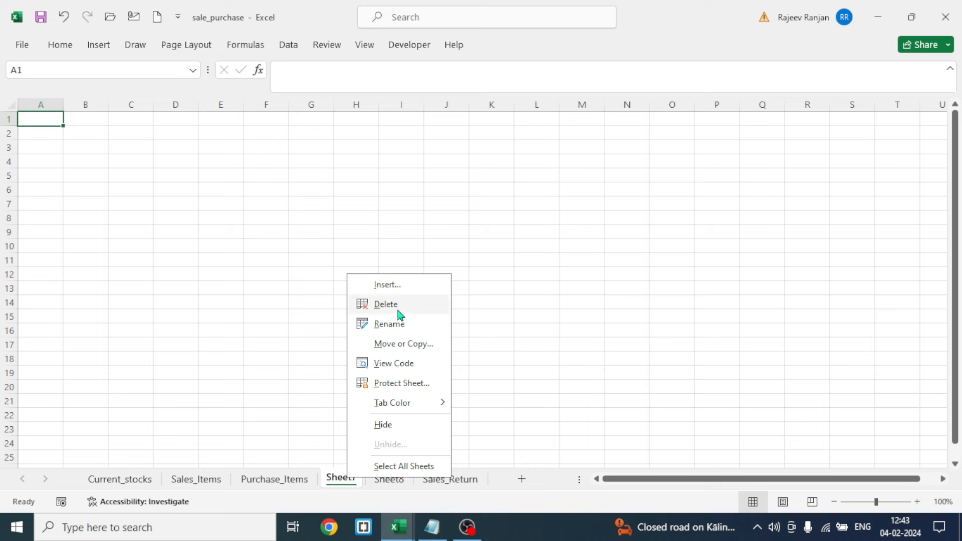
{"action": "left_click", "coordinate": [396, 322]}
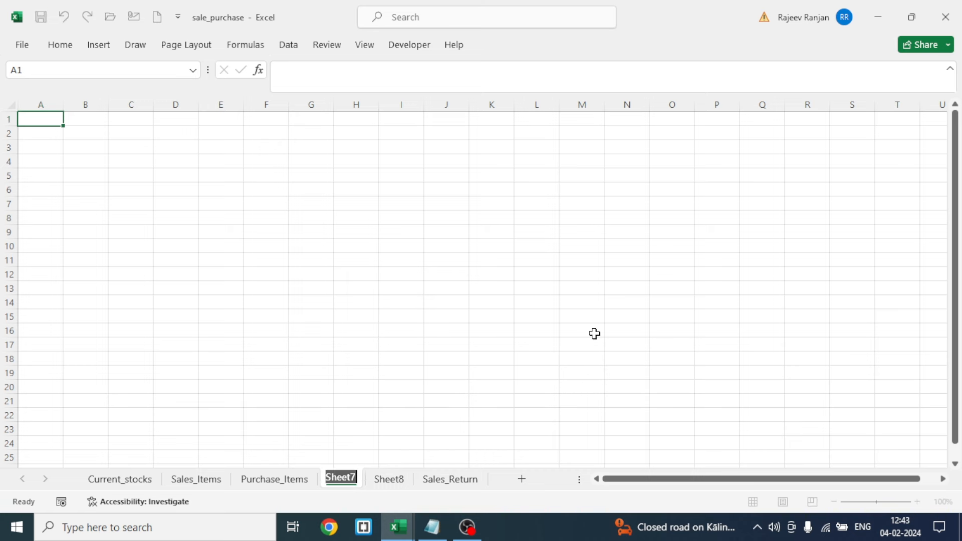
{"action": "type", "text": "Purchase_Analytics"}
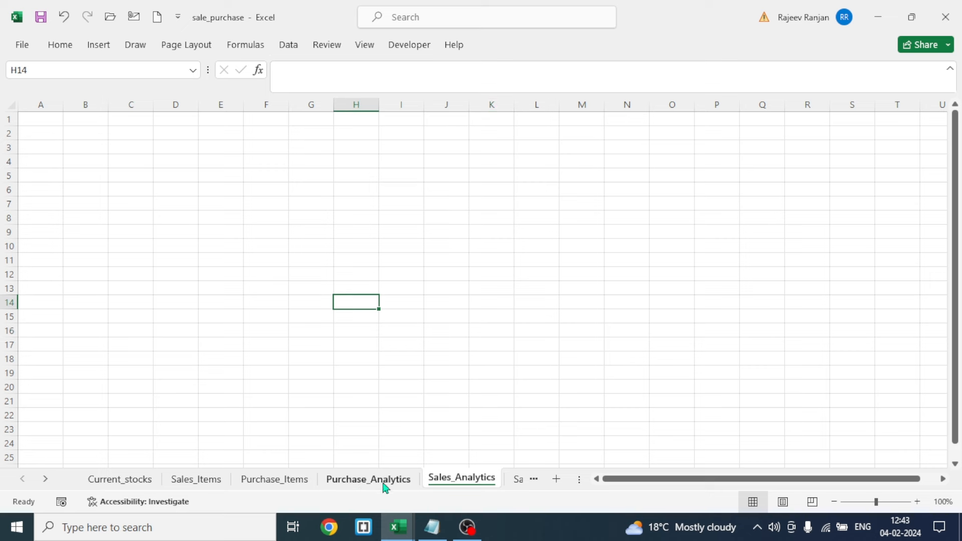
Draw a tall rounded rectangle over columns A to C, starting at row 2 of the Purchase_Analytics sheet.
{"action": "left_click", "coordinate": [385, 484]}
{"action": "left_click", "coordinate": [440, 481]}
{"action": "left_click", "coordinate": [368, 479]}
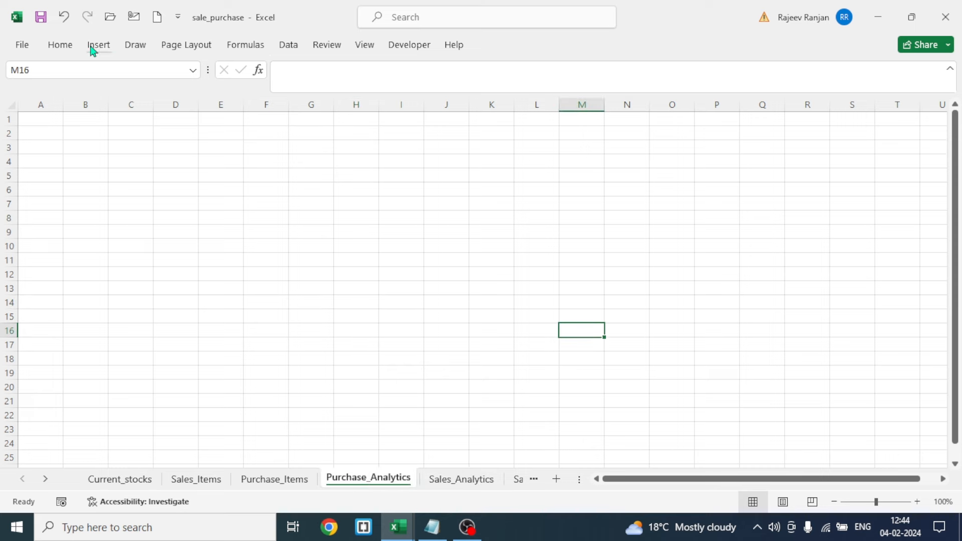
{"action": "left_click", "coordinate": [96, 46]}
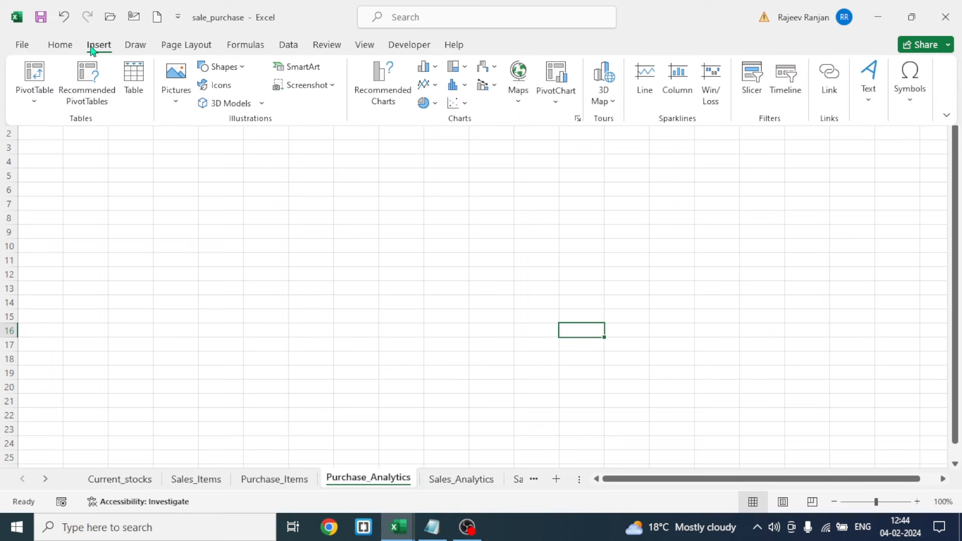
{"action": "left_click", "coordinate": [243, 67]}
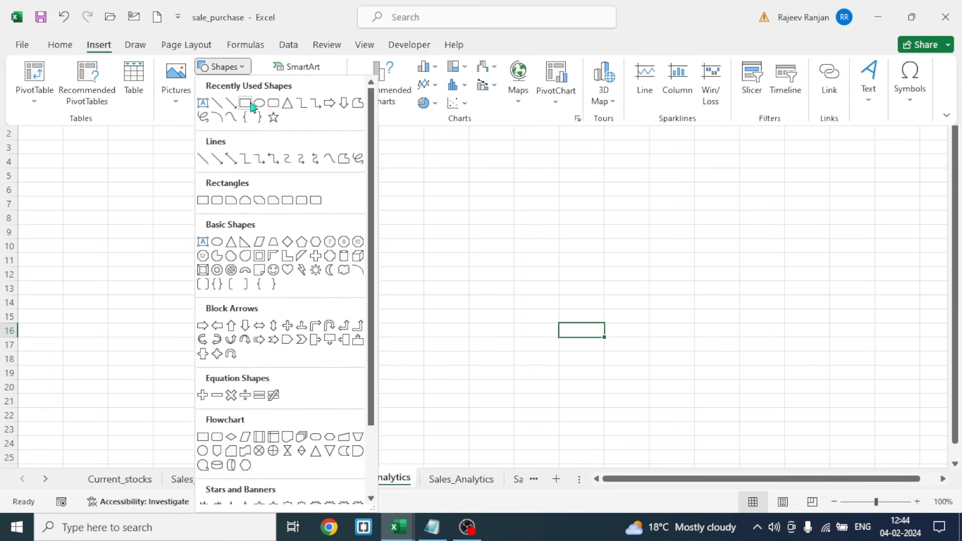
{"action": "left_click", "coordinate": [251, 104]}
{"action": "left_click_drag", "start_coordinate": [32, 126], "coordinate": [116, 174]}
{"action": "left_click_drag", "start_coordinate": [115, 175], "coordinate": [143, 225]}
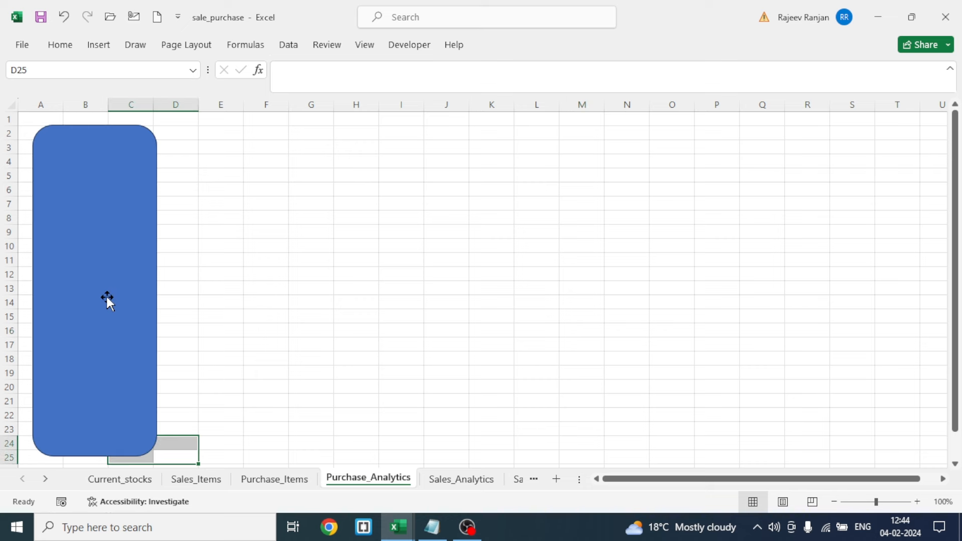
Shift the tall rounded panel closer to the row headers and widen it across columns A to D.
{"action": "left_click_drag", "start_coordinate": [106, 297], "coordinate": [98, 300]}
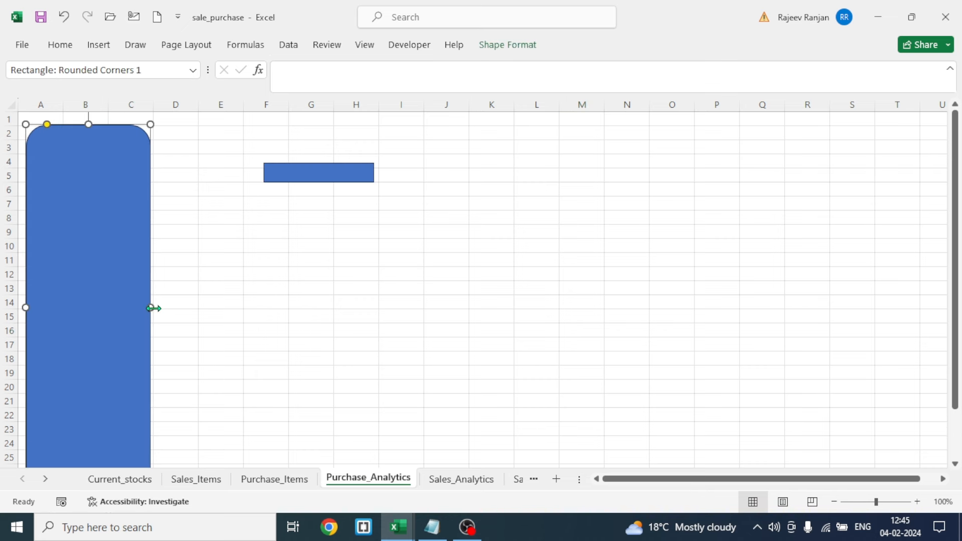
{"action": "left_click_drag", "start_coordinate": [151, 308], "coordinate": [205, 307]}
{"action": "left_click", "coordinate": [393, 314]}
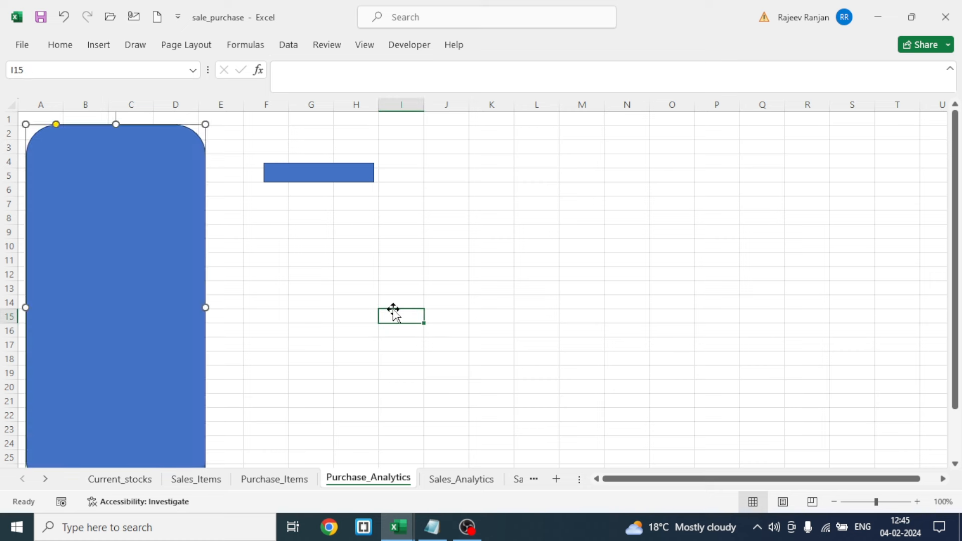
Place the small rectangle at the top of the blue panel and label it Analytics.
{"action": "left_click", "coordinate": [321, 176]}
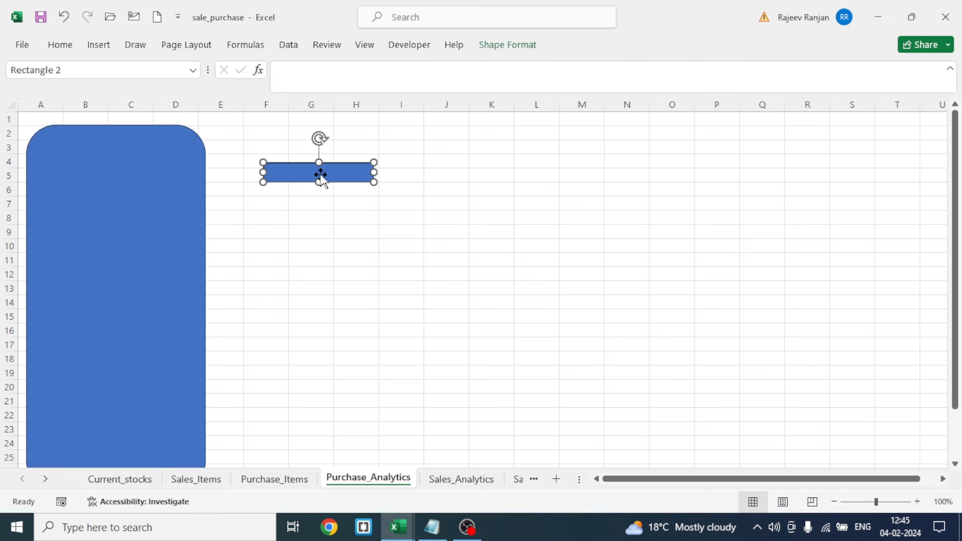
{"action": "left_click_drag", "start_coordinate": [320, 176], "coordinate": [120, 142]}
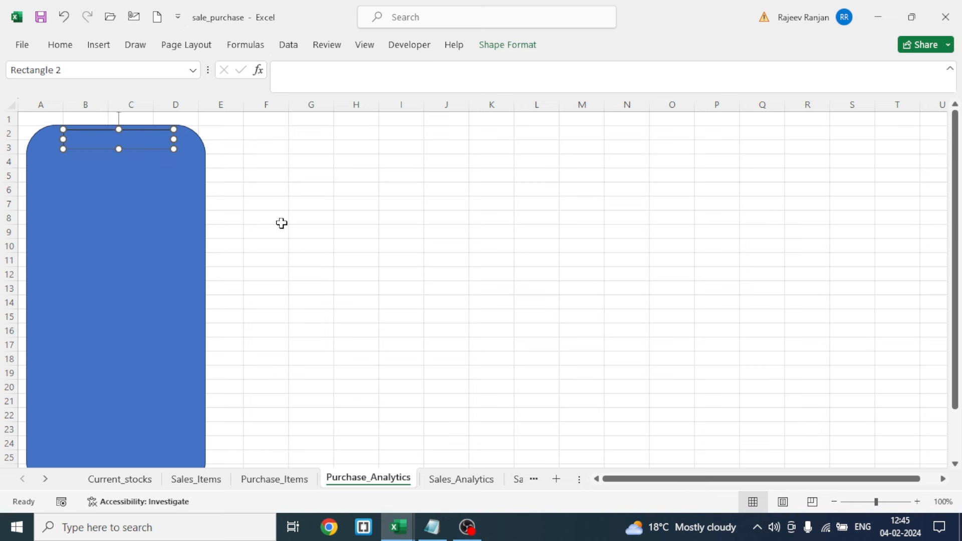
{"action": "type", "text": "Analytics"}
Enlarge the Analytics title text and increase its box height to about 1.19 cm.
{"action": "key", "text": "ctrl+a"}
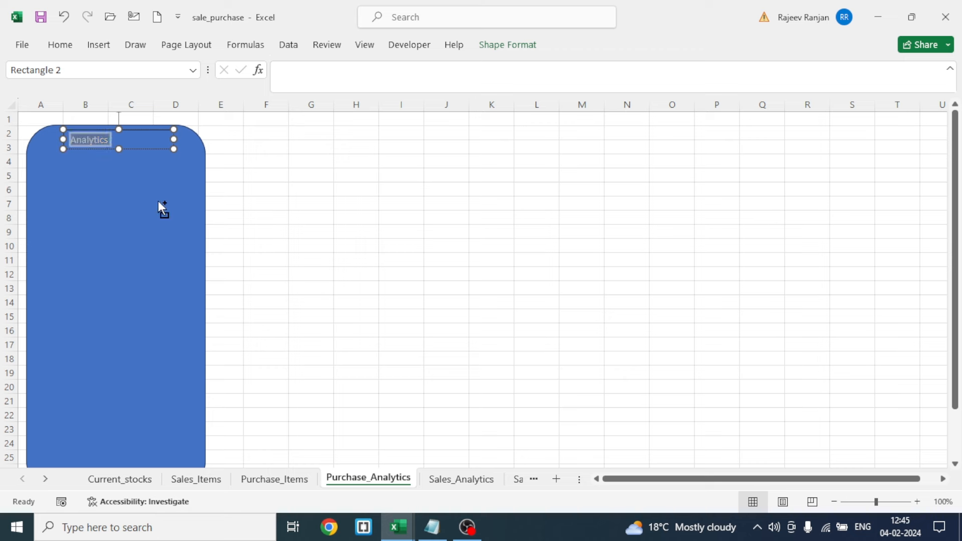
{"action": "key", "text": "ctrl+shift+greater"}
{"action": "key", "text": "ctrl+shift+greater"}
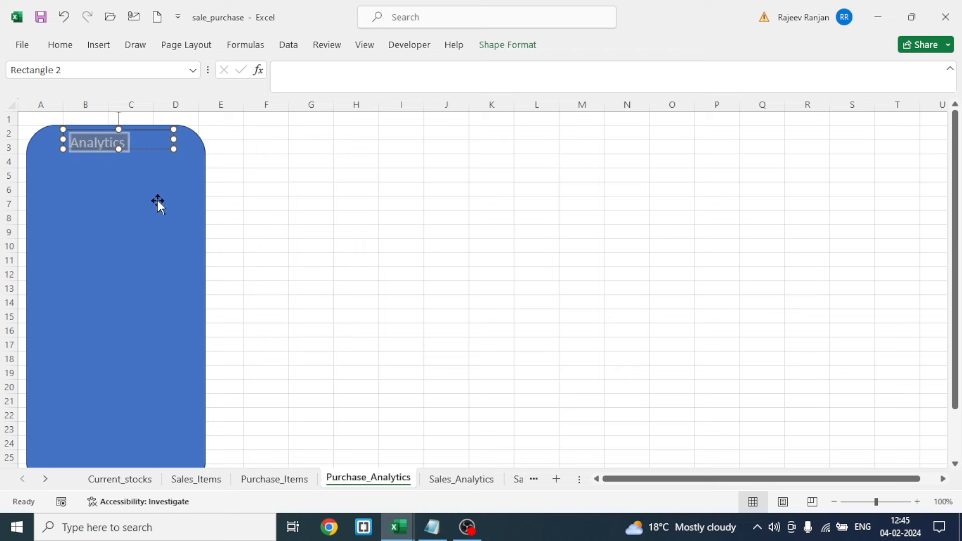
{"action": "left_click_drag", "start_coordinate": [119, 148], "coordinate": [118, 161]}
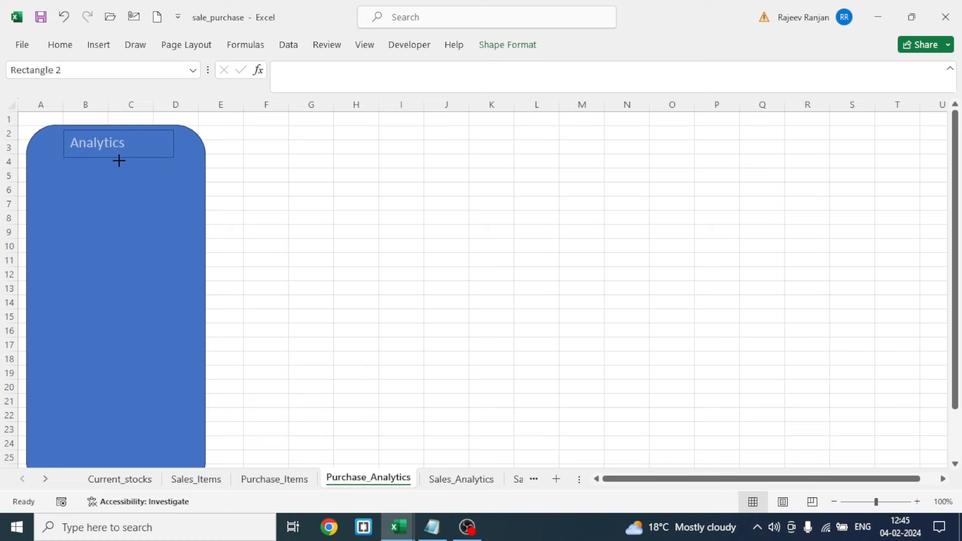
{"action": "double_click", "coordinate": [131, 159]}
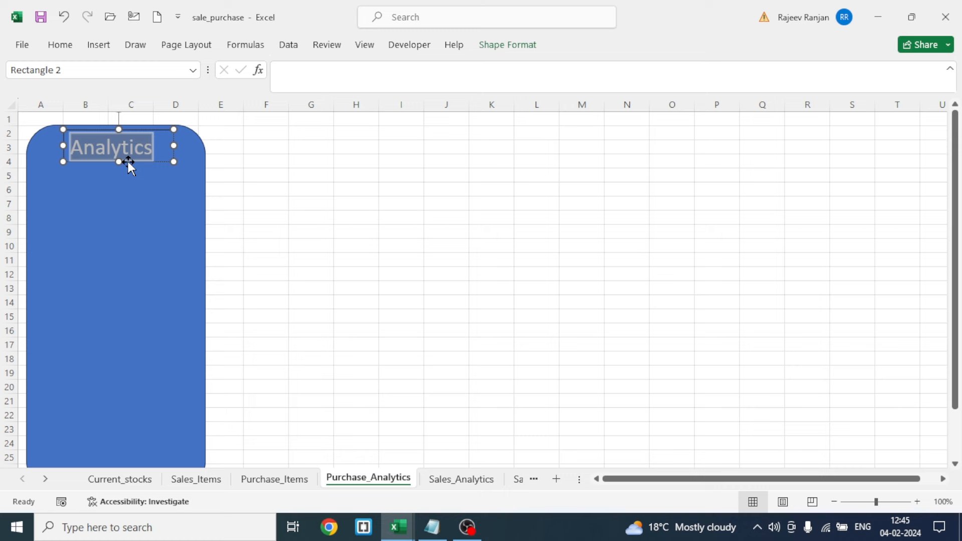
Remove the outline from the Analytics title box.
{"action": "left_click", "coordinate": [517, 48]}
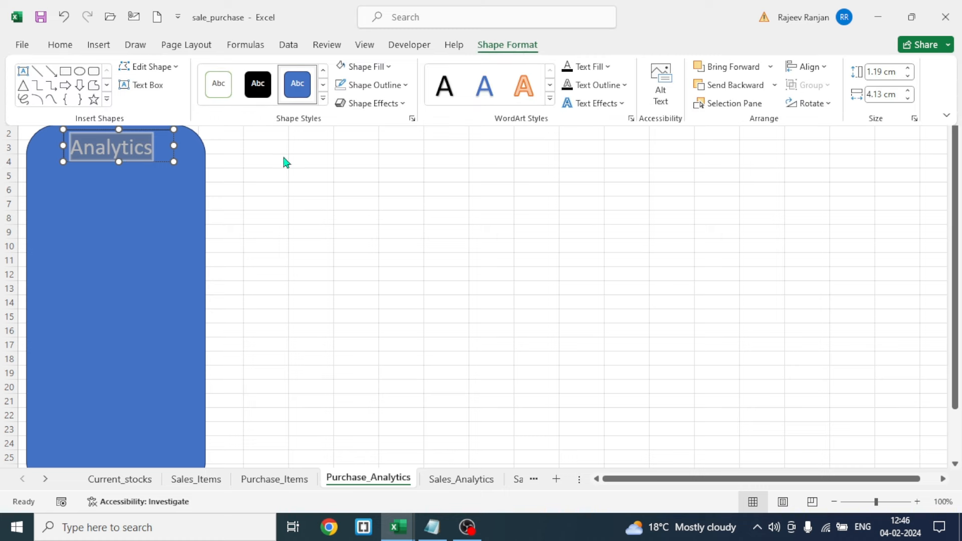
{"action": "left_click", "coordinate": [405, 86]}
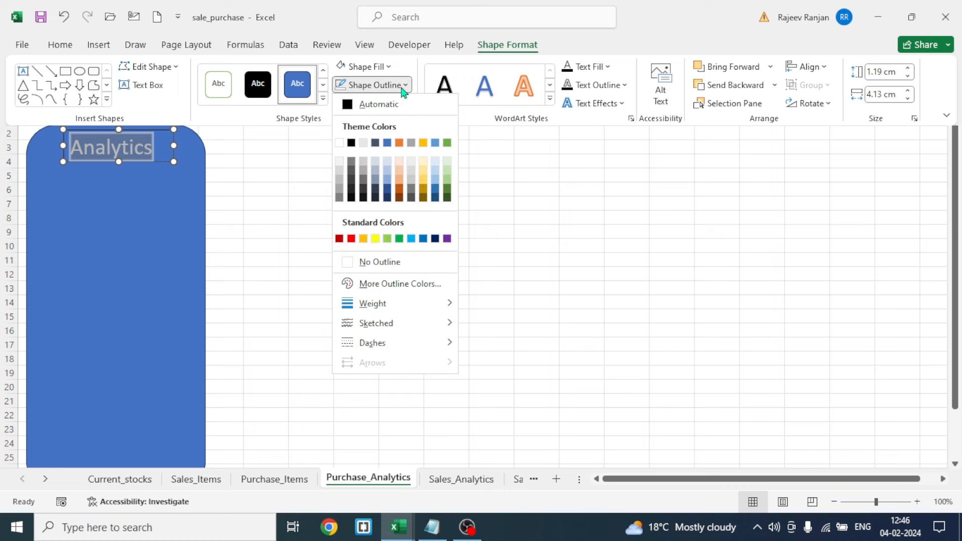
{"action": "left_click", "coordinate": [373, 264]}
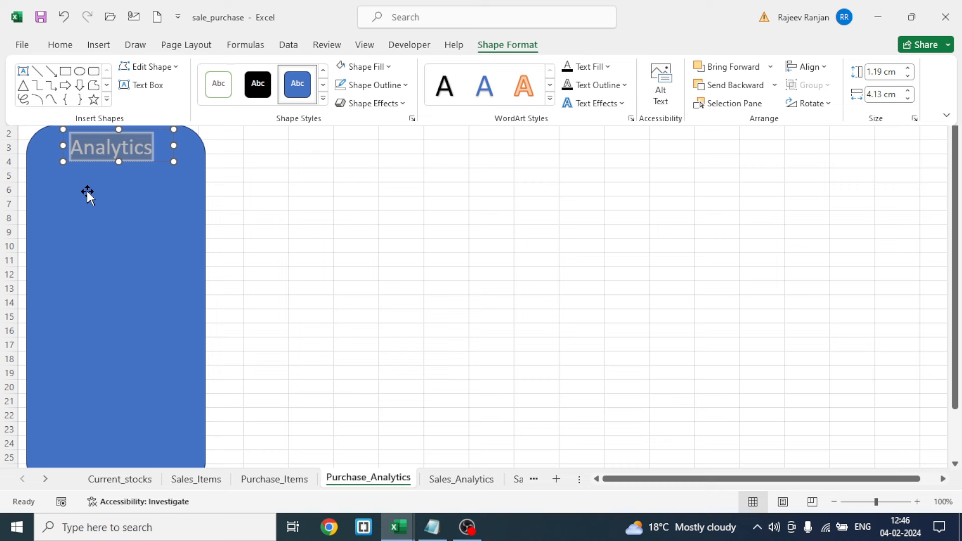
{"action": "left_click", "coordinate": [266, 259]}
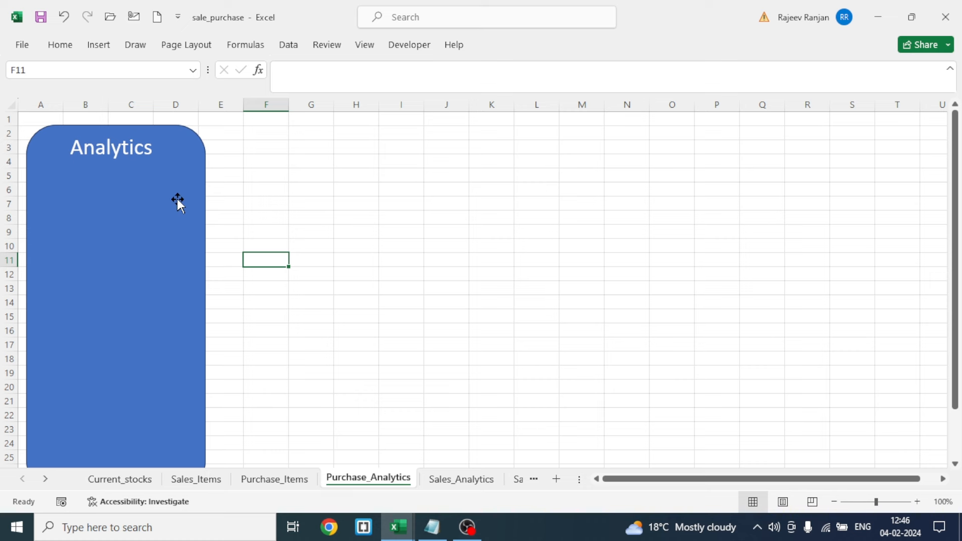
Draw a rounded rectangle button about 6.3 cm wide and 1.67 cm high below the Analytics title in the panel.
{"action": "left_click", "coordinate": [96, 45]}
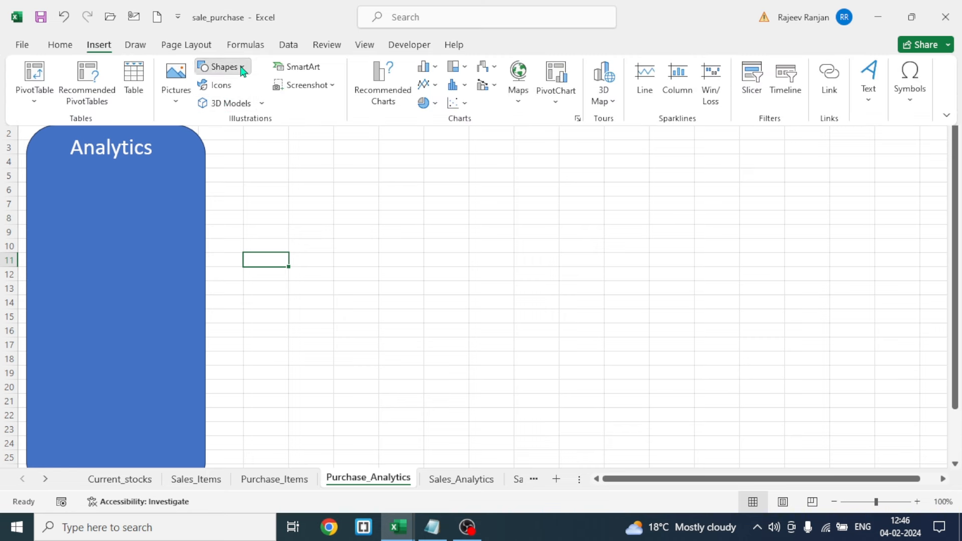
{"action": "left_click", "coordinate": [210, 68]}
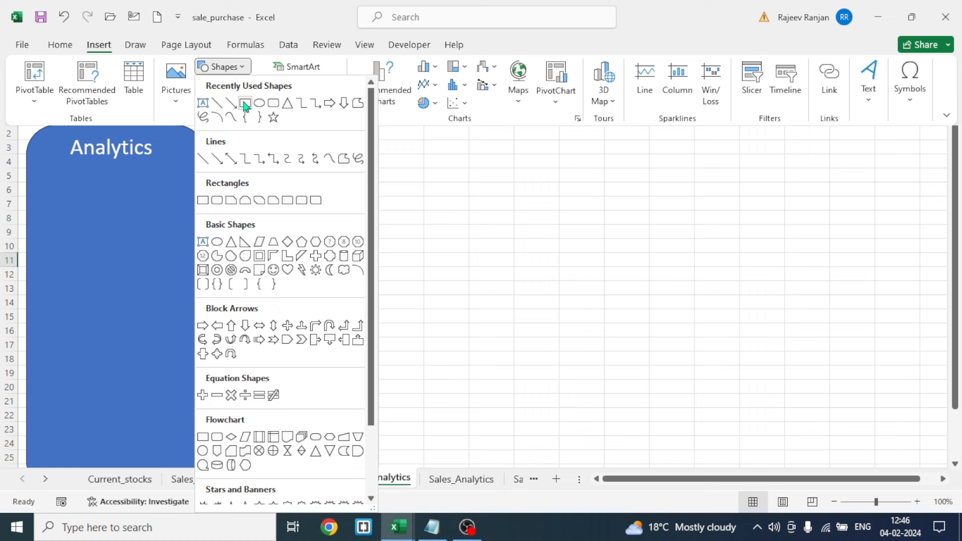
{"action": "left_click", "coordinate": [273, 105]}
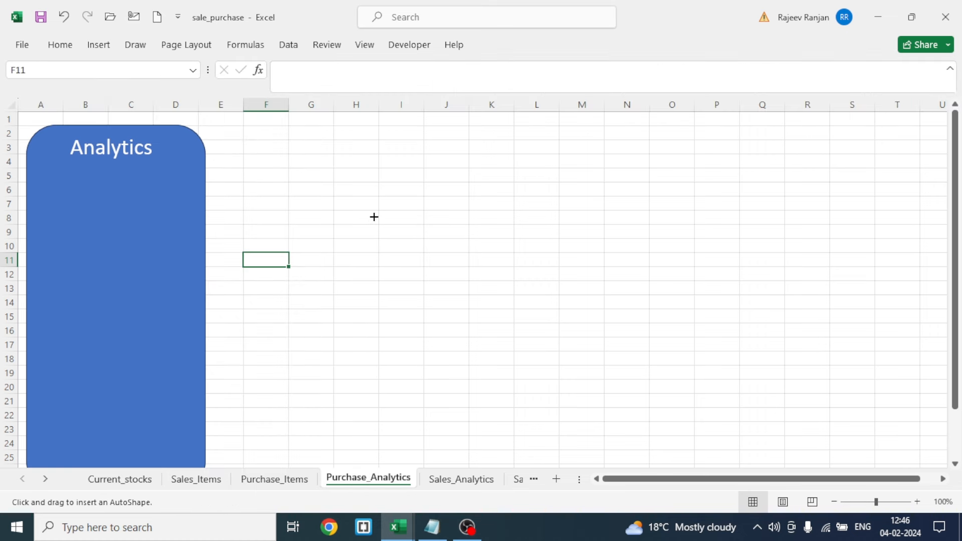
{"action": "left_click_drag", "start_coordinate": [49, 176], "coordinate": [187, 228]}
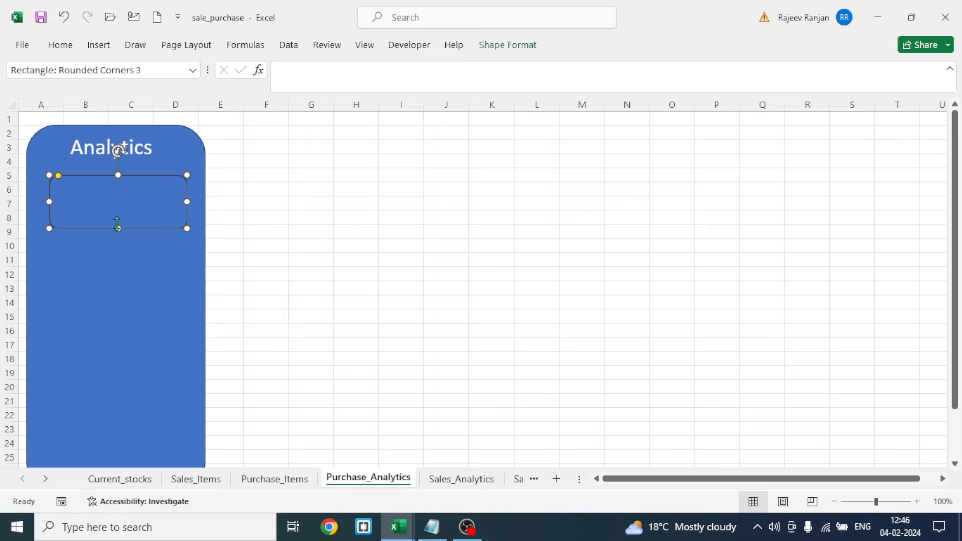
{"action": "left_click_drag", "start_coordinate": [113, 226], "coordinate": [117, 220]}
{"action": "left_click_drag", "start_coordinate": [48, 196], "coordinate": [32, 197]}
{"action": "left_click_drag", "start_coordinate": [187, 198], "coordinate": [200, 197]}
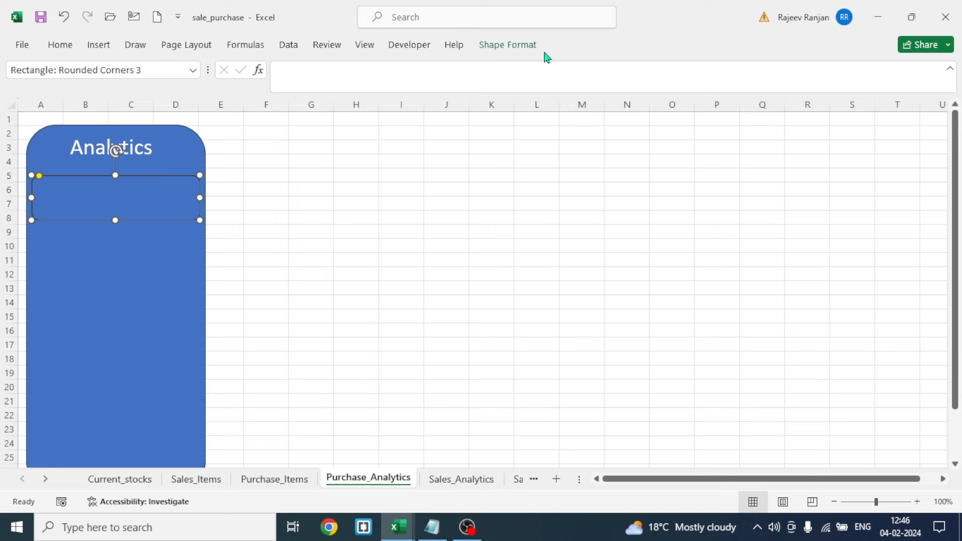
Give the rounded button the second preset shape effect and a lighter blue theme fill.
{"action": "left_click", "coordinate": [508, 47]}
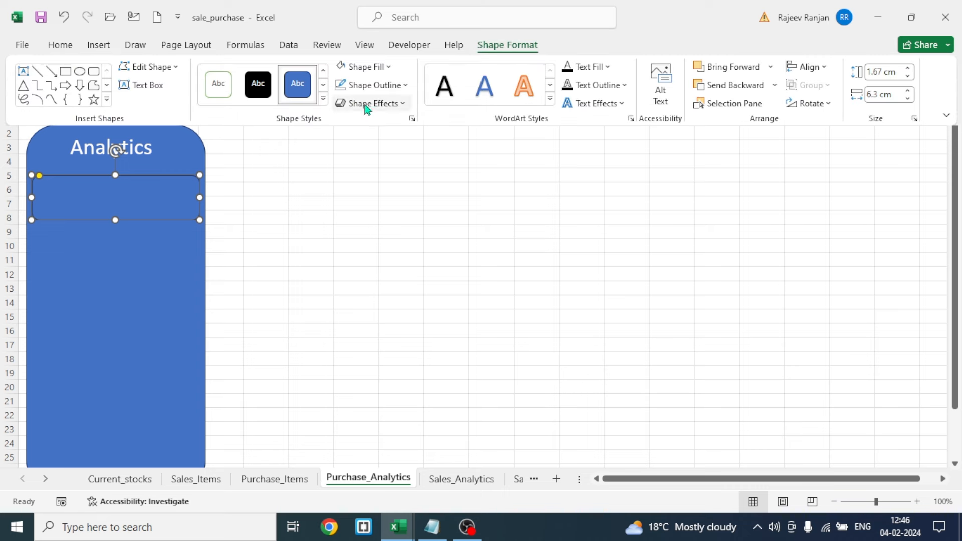
{"action": "left_click", "coordinate": [404, 106]}
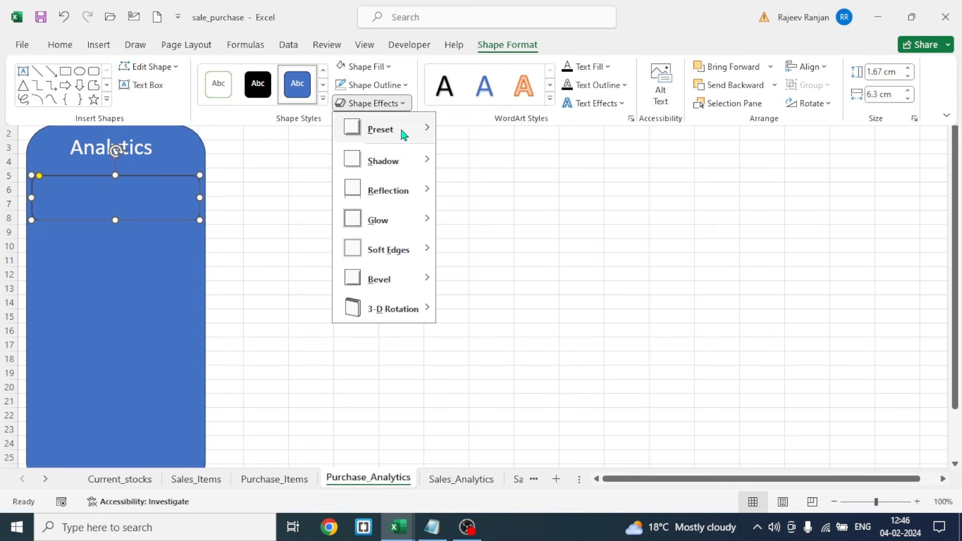
{"action": "mouse_move", "coordinate": [380, 133]}
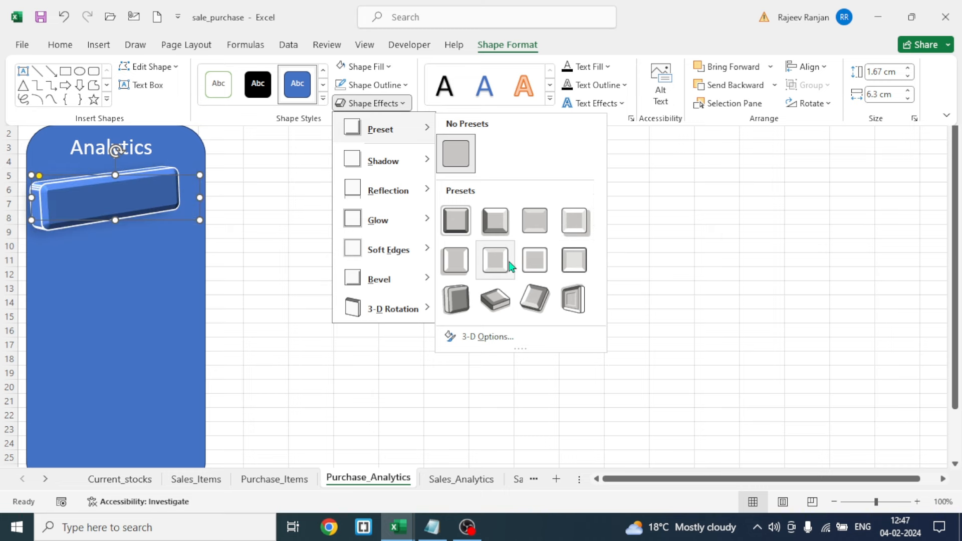
{"action": "left_click", "coordinate": [493, 222]}
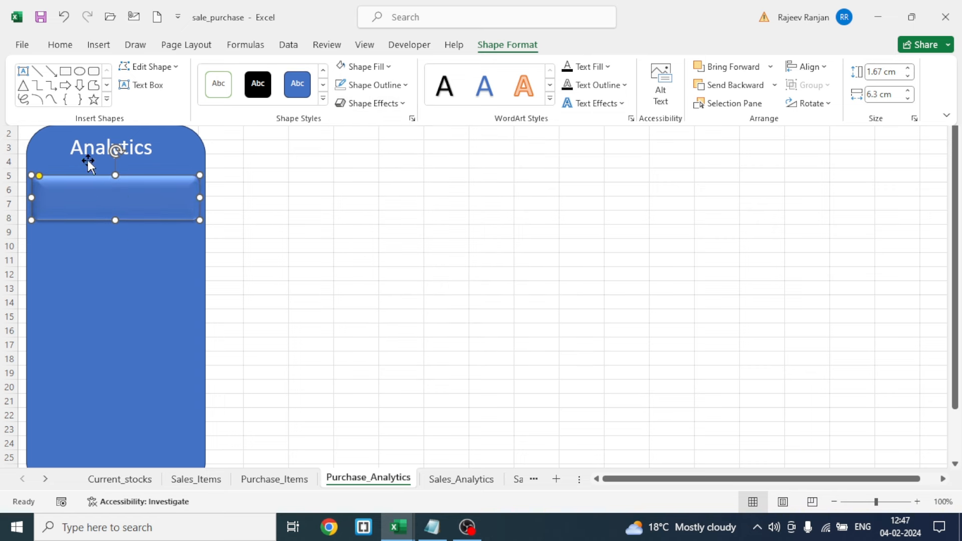
{"action": "left_click", "coordinate": [388, 66]}
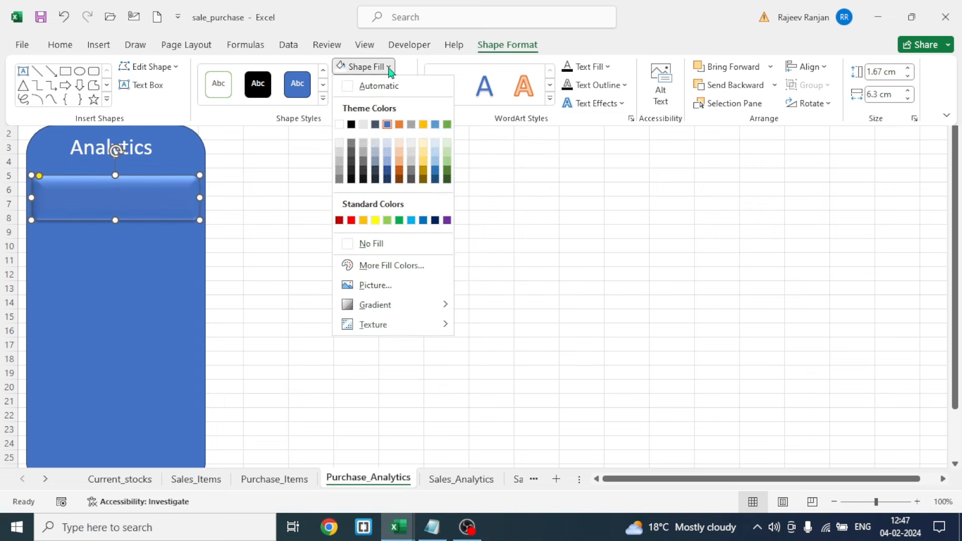
{"action": "left_click", "coordinate": [389, 162]}
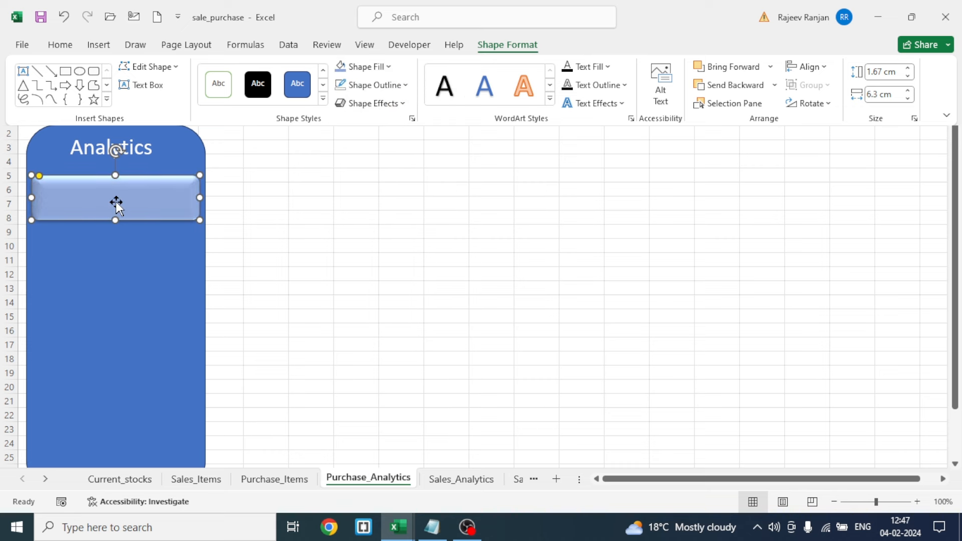
Duplicate the styled button directly below itself and label the upper one PURCHASE_ANALYTICS.
{"action": "left_click_drag", "start_coordinate": [116, 202], "coordinate": [129, 245]}
{"action": "left_click", "coordinate": [298, 271]}
{"action": "left_click", "coordinate": [125, 194]}
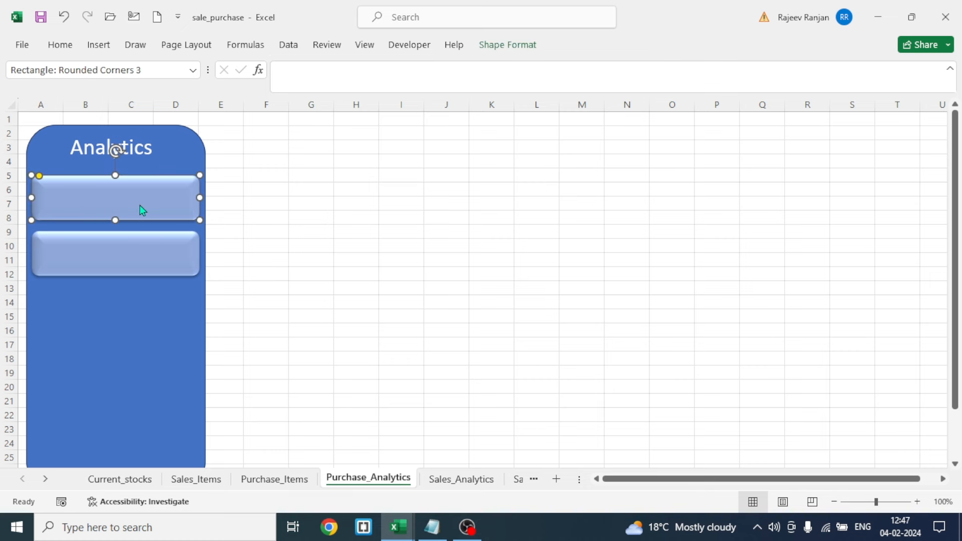
{"action": "right_click", "coordinate": [140, 205]}
{"action": "left_click", "coordinate": [156, 230]}
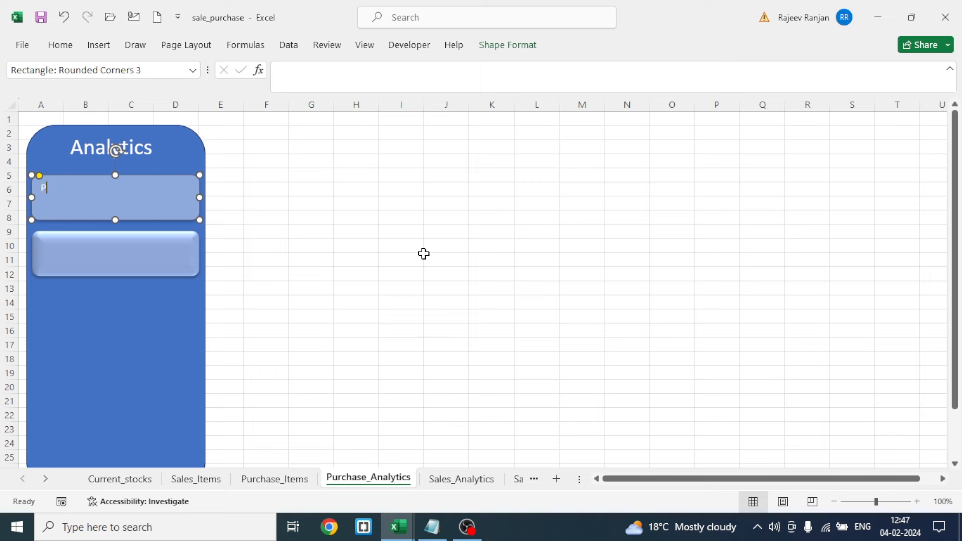
{"action": "type", "text": "PURCHASE_ANALYTICS"}
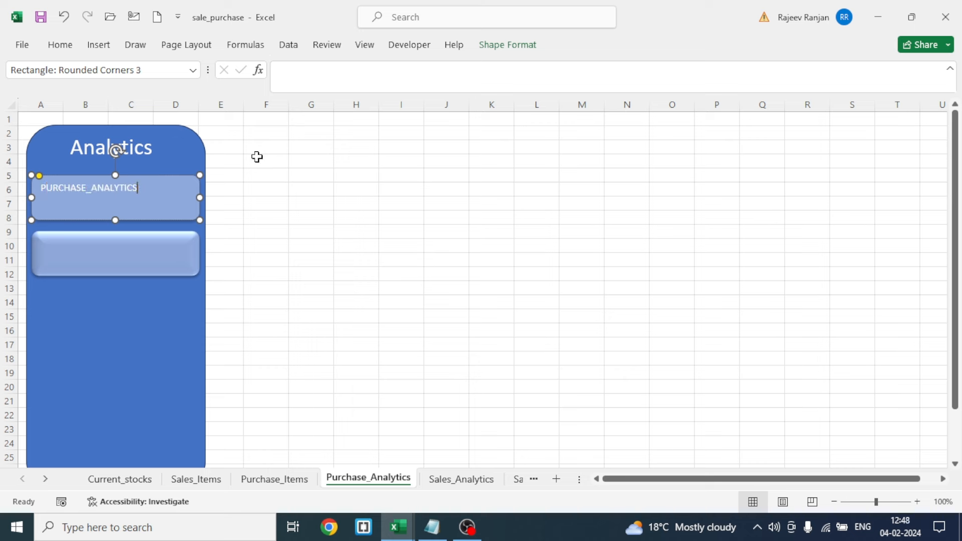
Enlarge the PURCHASE_ANALYTICS button text by several font sizes and make it bold.
{"action": "key", "text": "ctrl+a"}
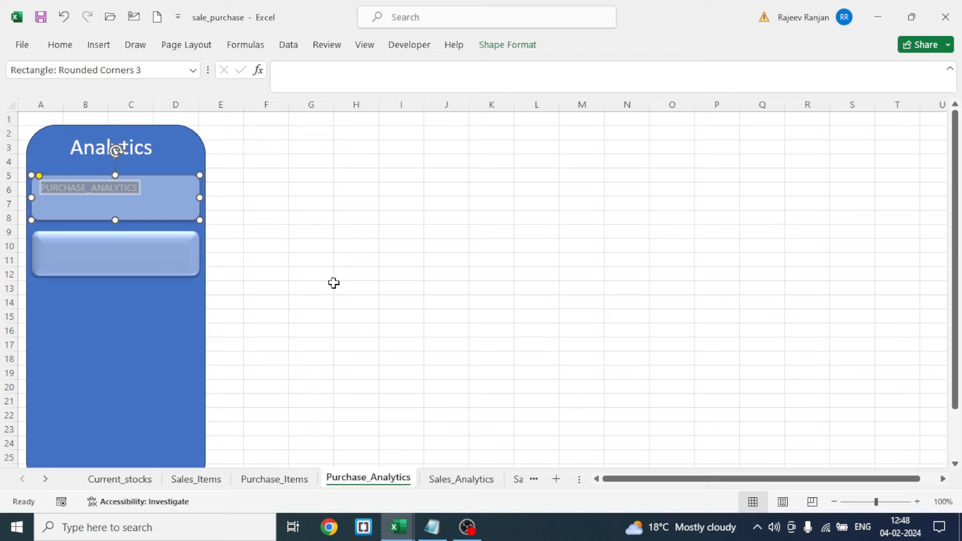
{"action": "key", "text": "ctrl+shift+period"}
{"action": "key", "text": "ctrl+shift+period"}
{"action": "key", "text": "ctrl+shift+period"}
{"action": "key", "text": "ctrl+shift+period"}
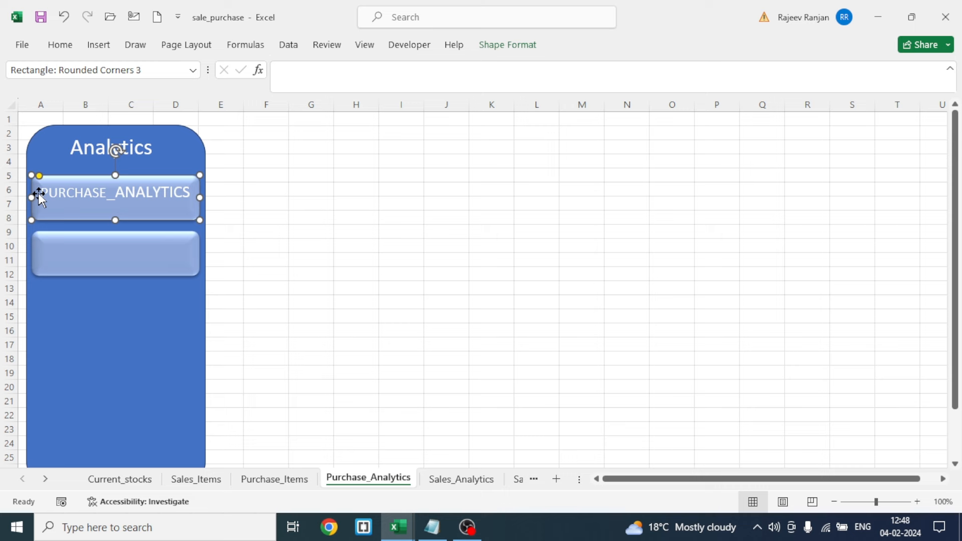
{"action": "left_click_drag", "start_coordinate": [38, 194], "coordinate": [170, 196]}
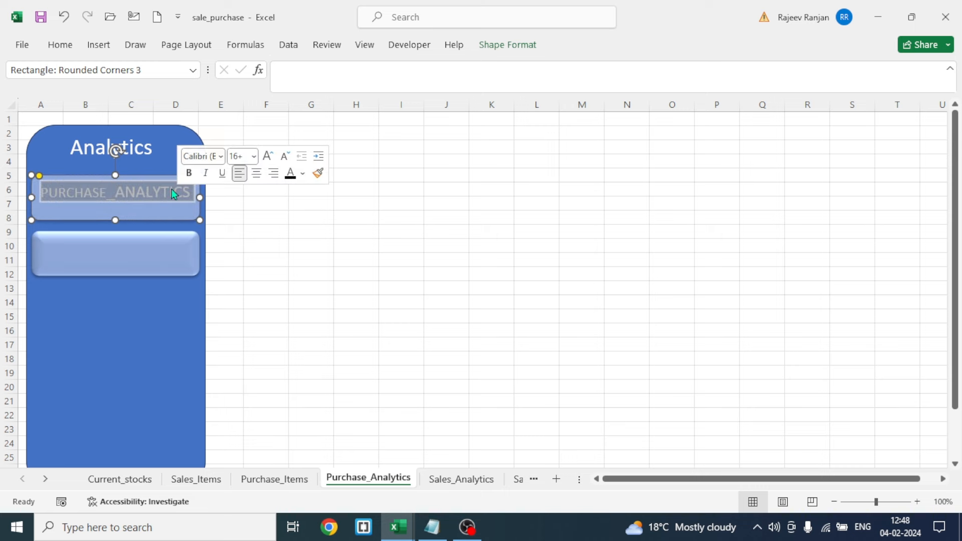
{"action": "left_click", "coordinate": [61, 45]}
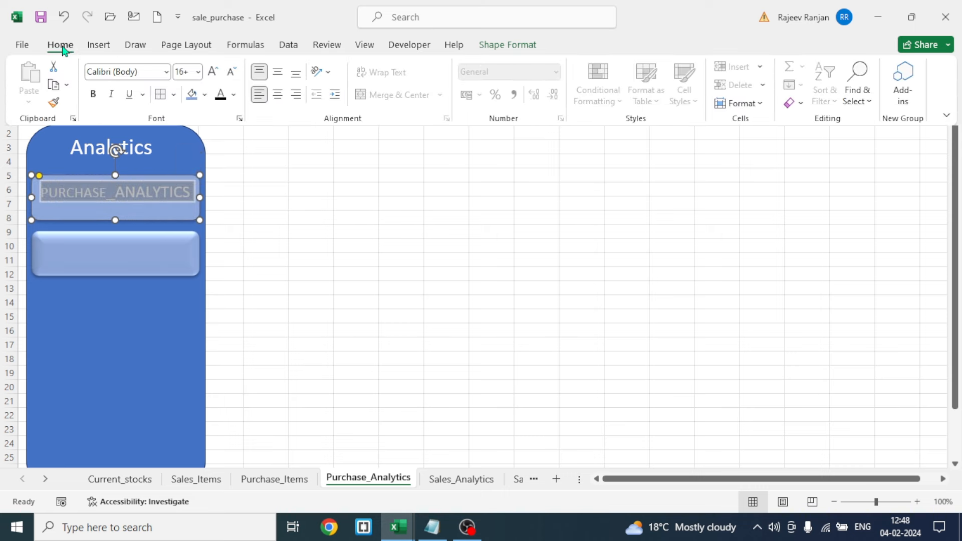
{"action": "left_click", "coordinate": [94, 96]}
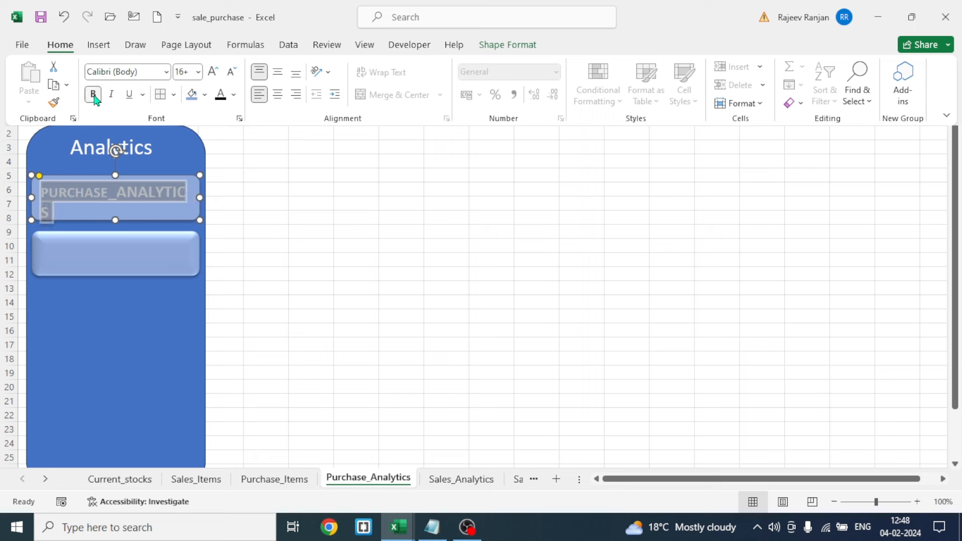
Reduce the PURCHASE_ANALYTICS button text by one font size and colour it black.
{"action": "left_click", "coordinate": [231, 71]}
{"action": "left_click", "coordinate": [220, 95]}
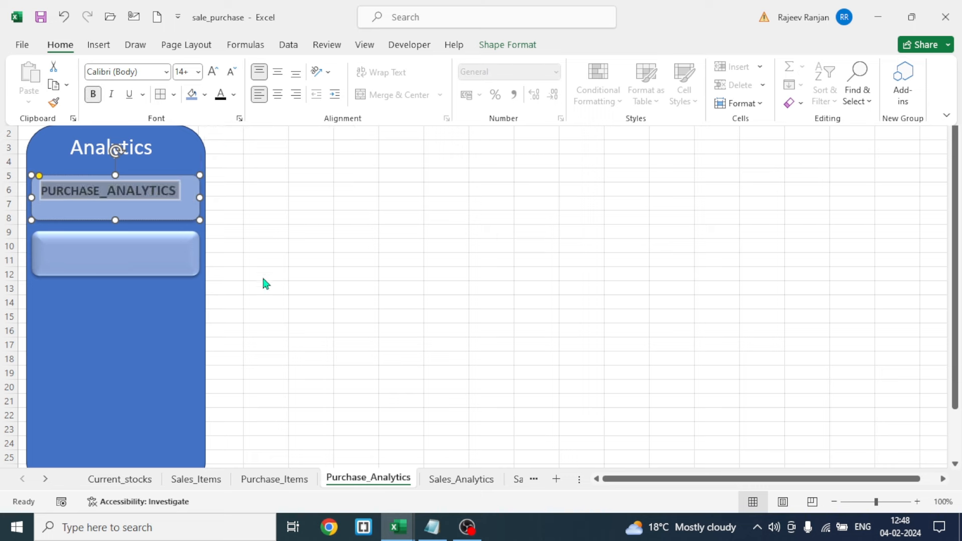
{"action": "left_click", "coordinate": [313, 284]}
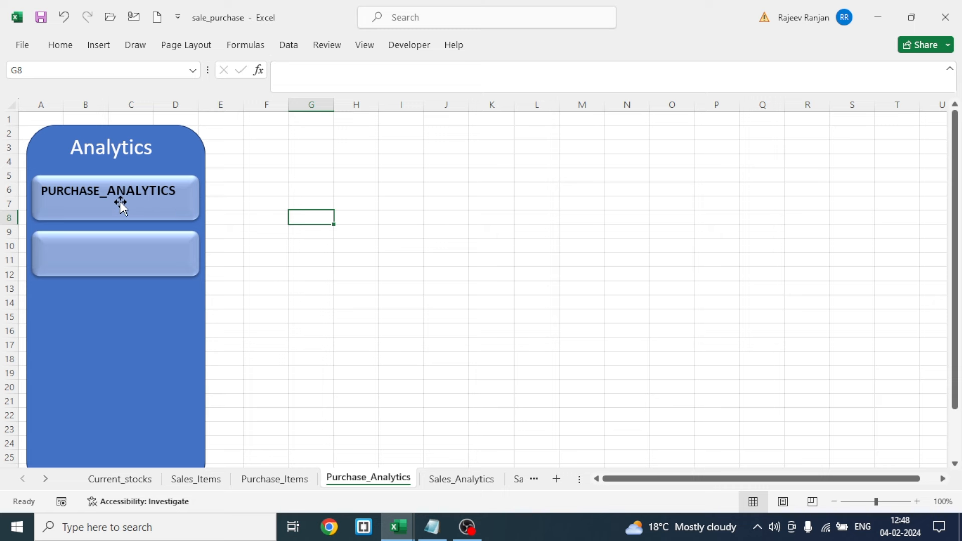
Label the empty button below PURCHASE_ANALYTICS as SALES_ANALYTICS and enlarge its text to 18 pt.
{"action": "left_click", "coordinate": [106, 256]}
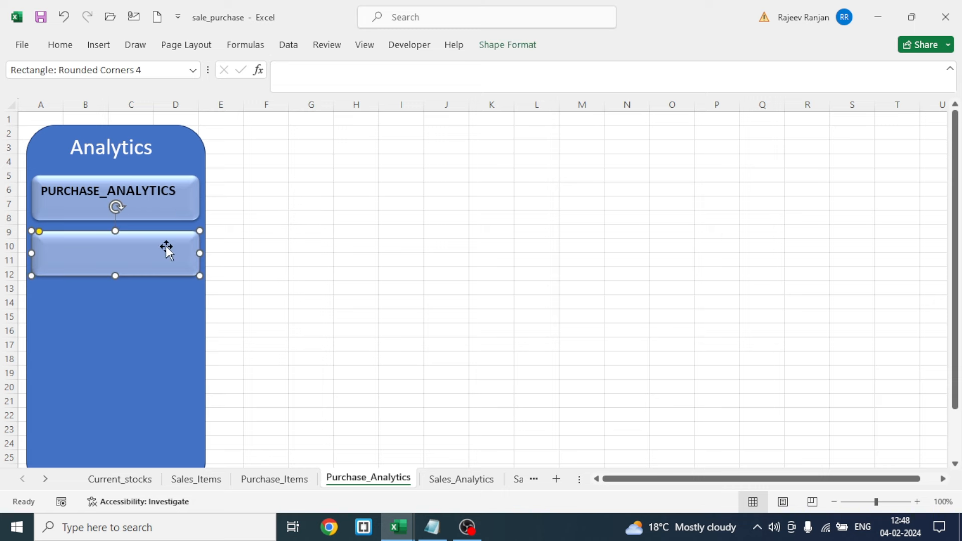
{"action": "type", "text": "SALES_ANALYTICS"}
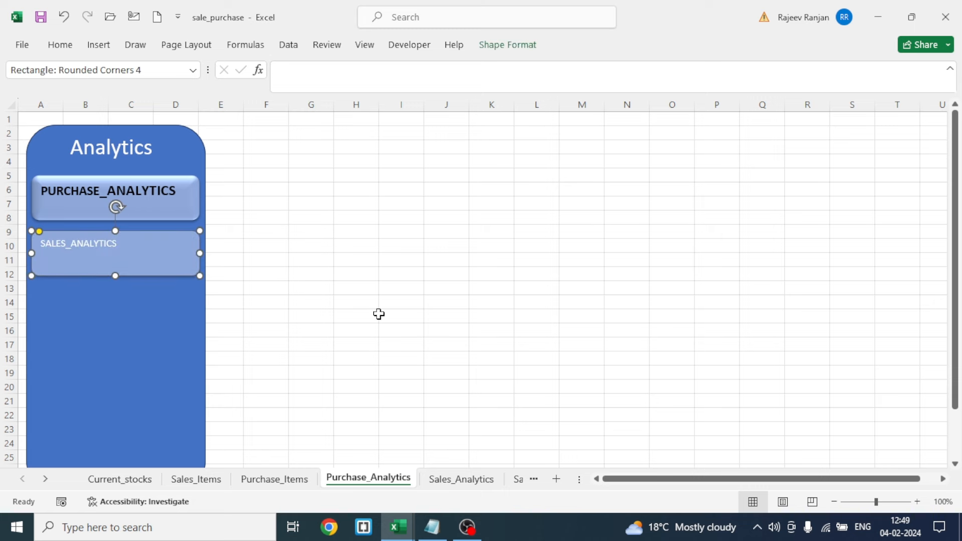
{"action": "key", "text": "ctrl+a"}
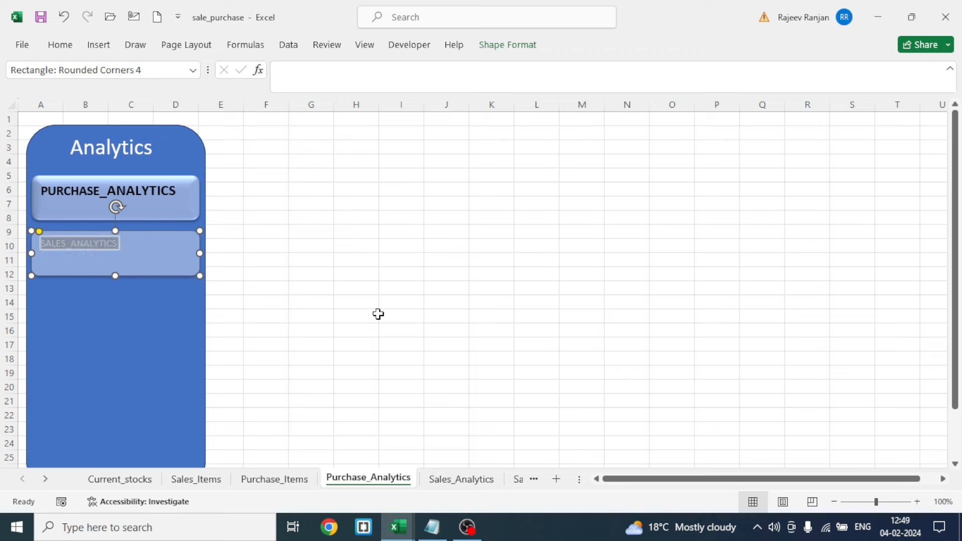
{"action": "key", "text": "ctrl+shift+period"}
{"action": "key", "text": "ctrl+shift+period"}
{"action": "key", "text": "ctrl+shift+period"}
{"action": "key", "text": "ctrl+shift+period"}
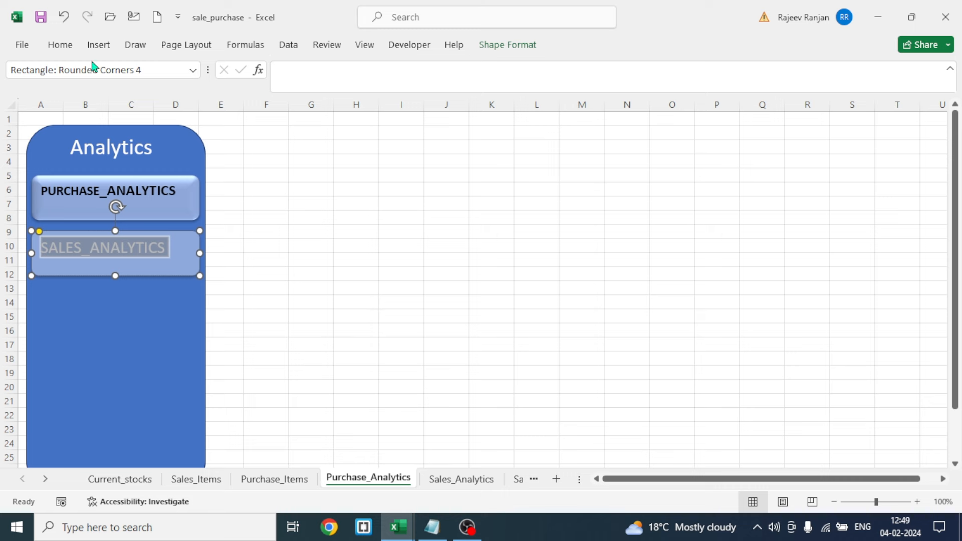
Make the SALES_ANALYTICS text black and bold, and centre it horizontally and vertically in its button.
{"action": "left_click", "coordinate": [60, 46]}
{"action": "left_click", "coordinate": [222, 99]}
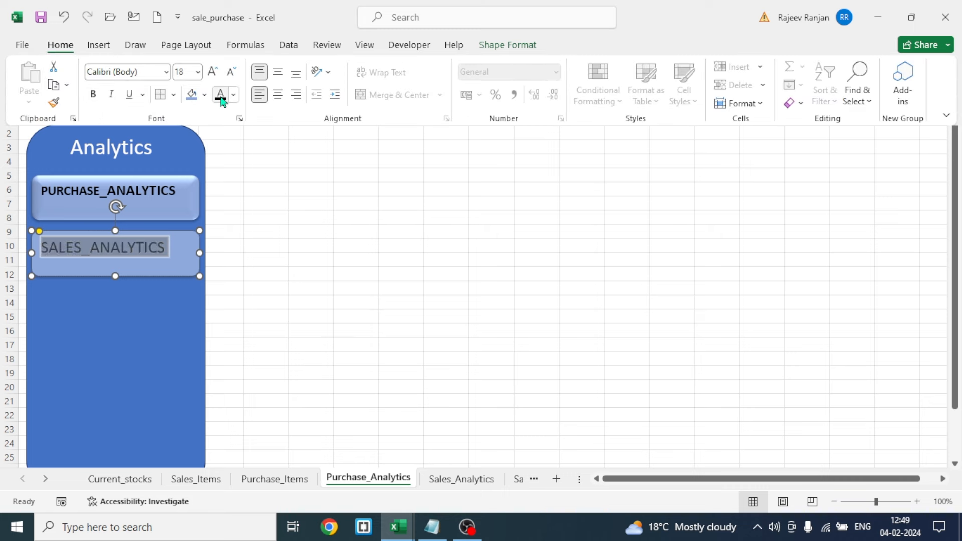
{"action": "left_click", "coordinate": [93, 94]}
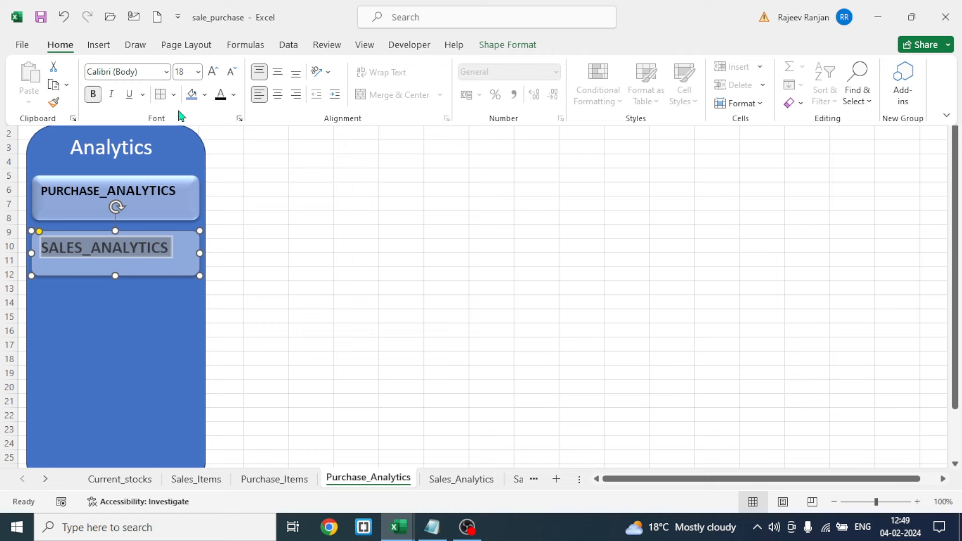
{"action": "left_click", "coordinate": [277, 94]}
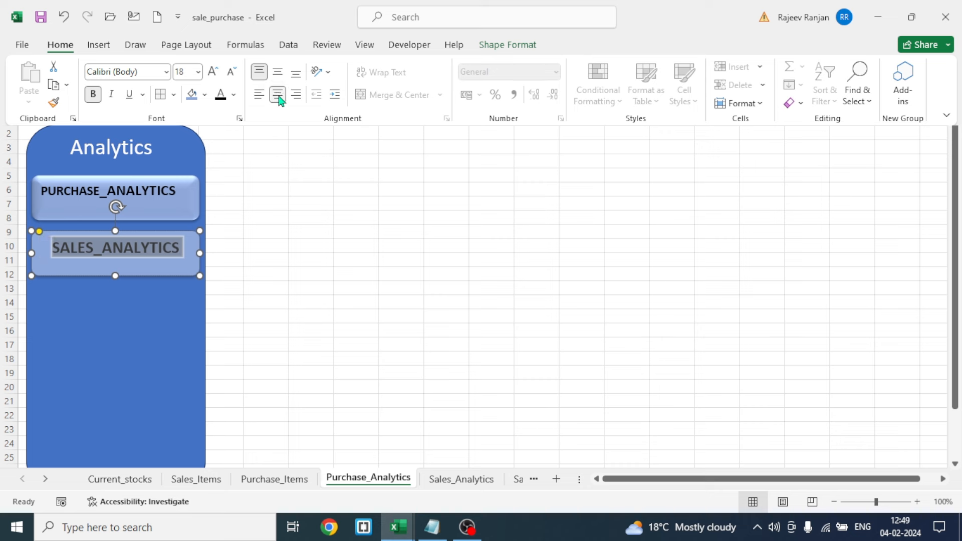
{"action": "left_click", "coordinate": [278, 73]}
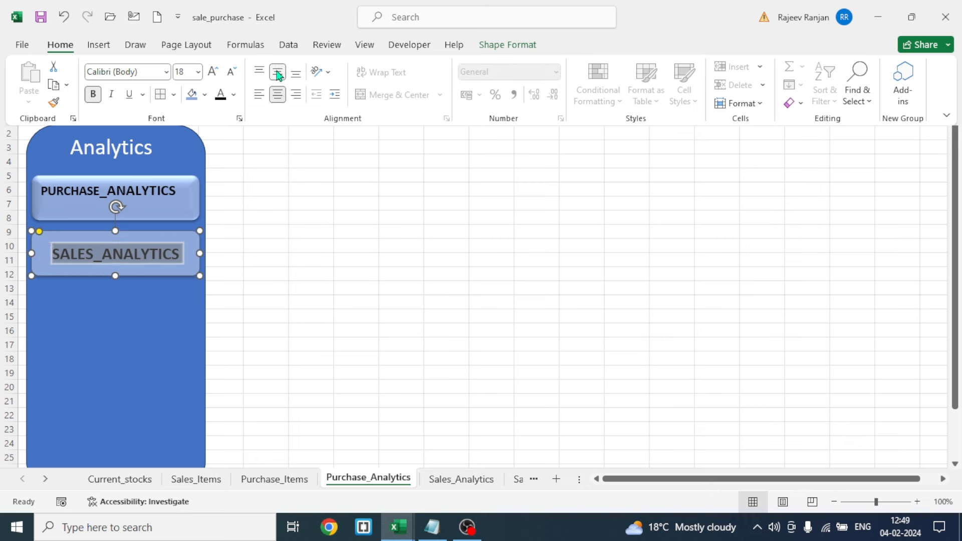
Centre the PURCHASE_ANALYTICS text horizontally and vertically within its button.
{"action": "left_click", "coordinate": [115, 189]}
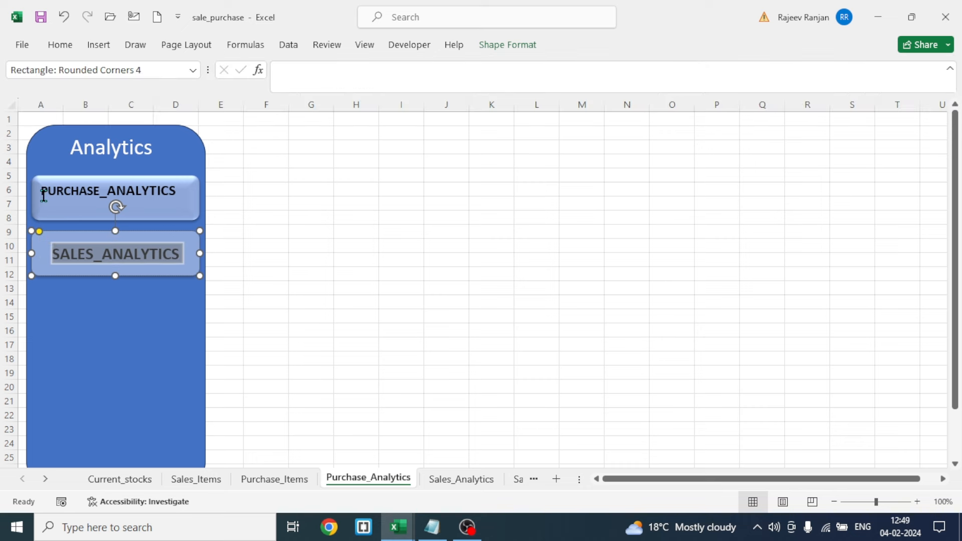
{"action": "left_click_drag", "start_coordinate": [44, 196], "coordinate": [179, 195]}
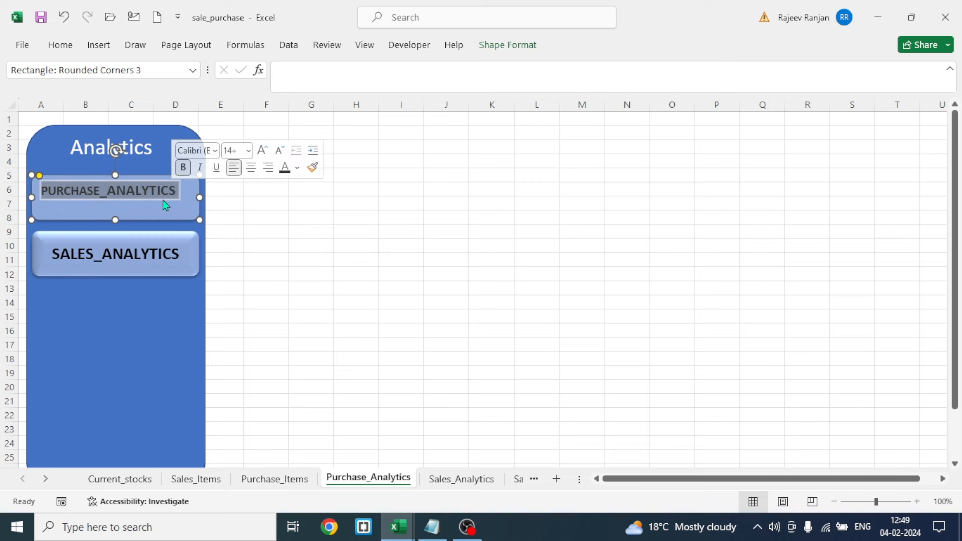
{"action": "left_click", "coordinate": [60, 45]}
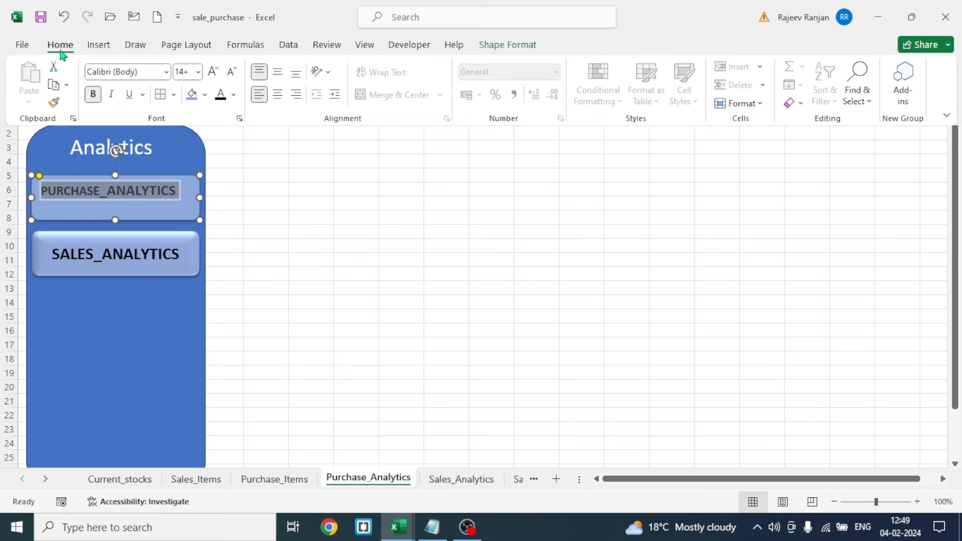
{"action": "left_click", "coordinate": [278, 95]}
{"action": "left_click", "coordinate": [279, 75]}
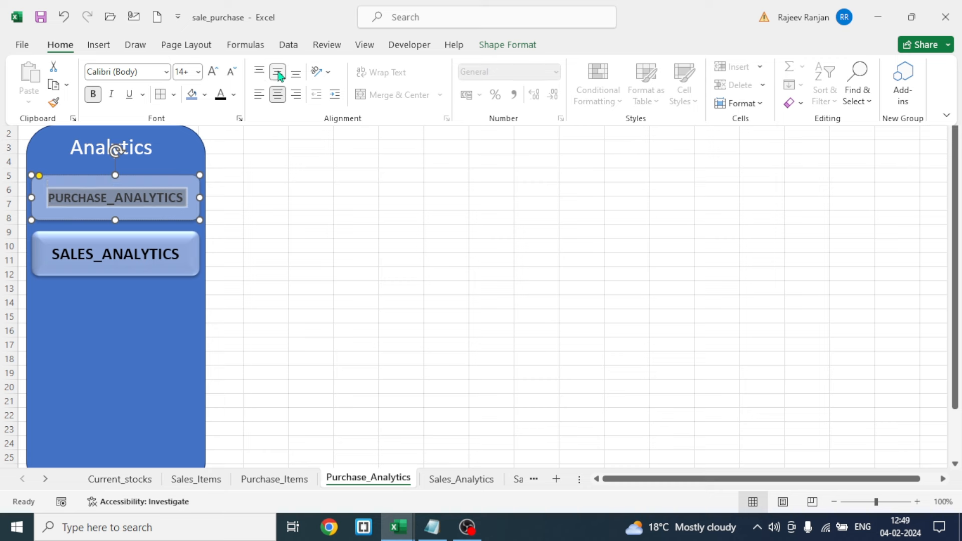
{"action": "left_click", "coordinate": [327, 284]}
{"action": "left_click", "coordinate": [308, 273]}
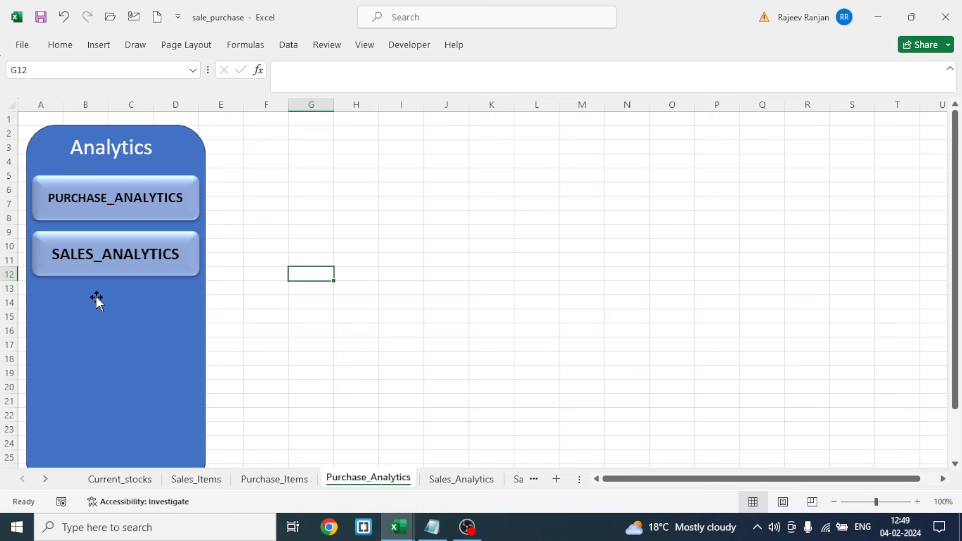
Draw a small rectangle below the SALES_ANALYTICS button and copy it downward to make a column of five.
{"action": "left_click", "coordinate": [60, 45]}
{"action": "left_click", "coordinate": [116, 315]}
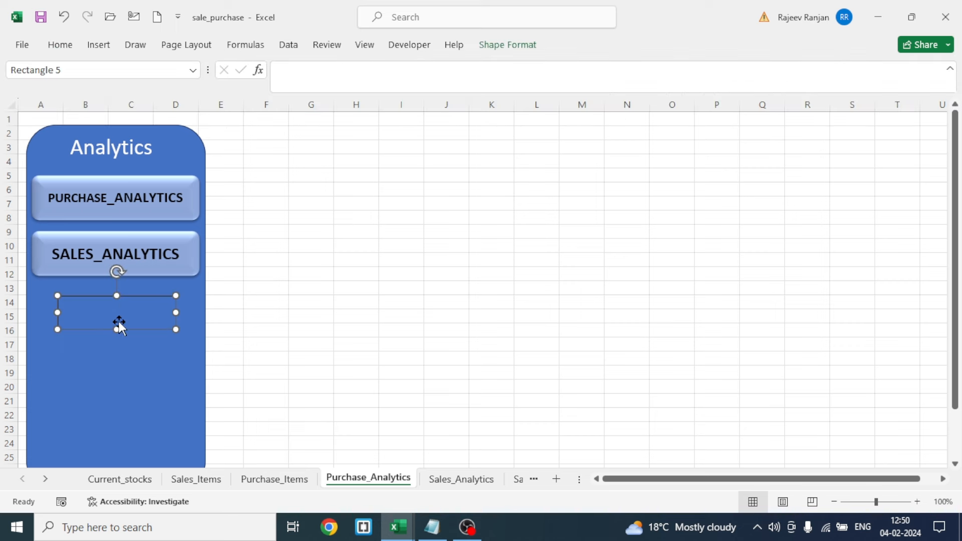
{"action": "left_click_drag", "start_coordinate": [123, 322], "coordinate": [150, 429]}
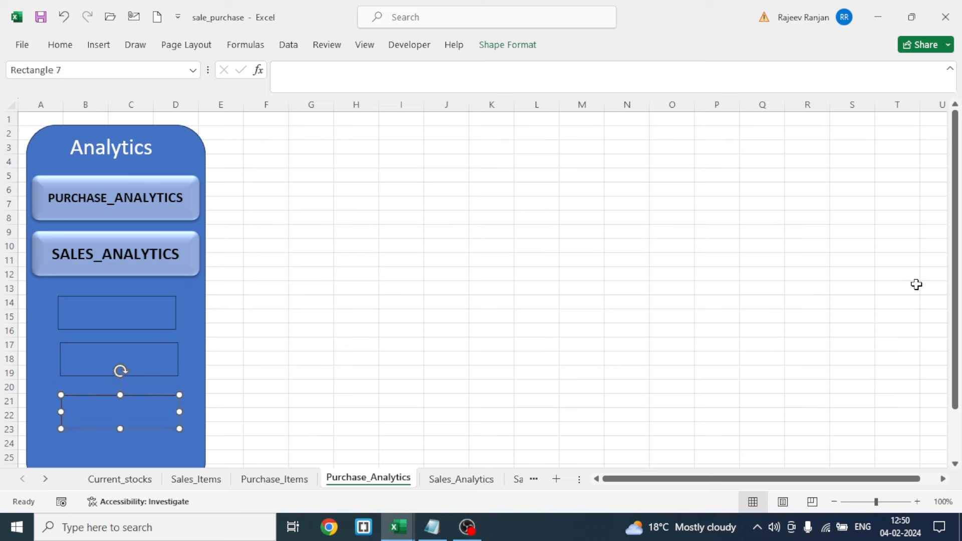
{"action": "left_click_drag", "start_coordinate": [954, 260], "coordinate": [955, 308]}
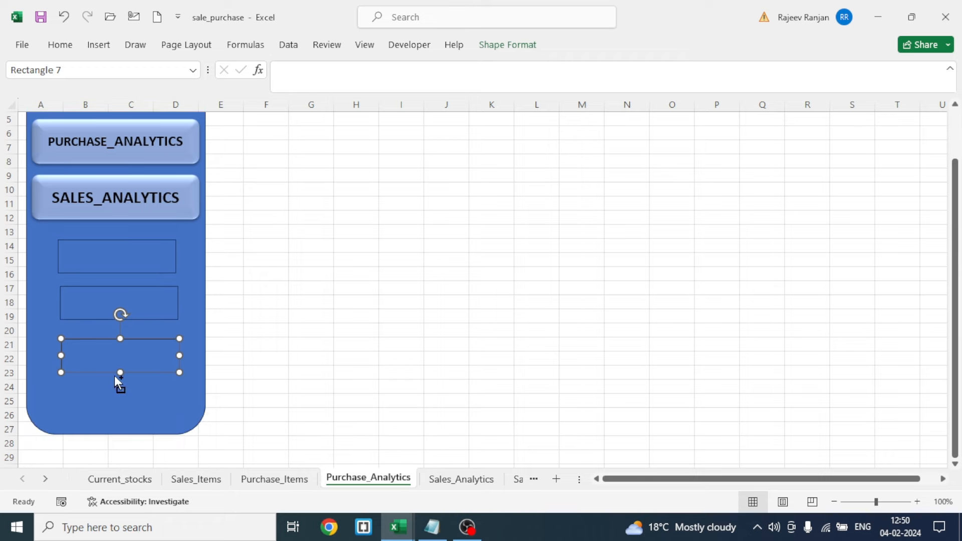
{"action": "left_click_drag", "start_coordinate": [119, 361], "coordinate": [121, 425]}
Extend the blue panel down to row 30 and space the lower rectangles evenly inside it.
{"action": "left_click", "coordinate": [194, 398]}
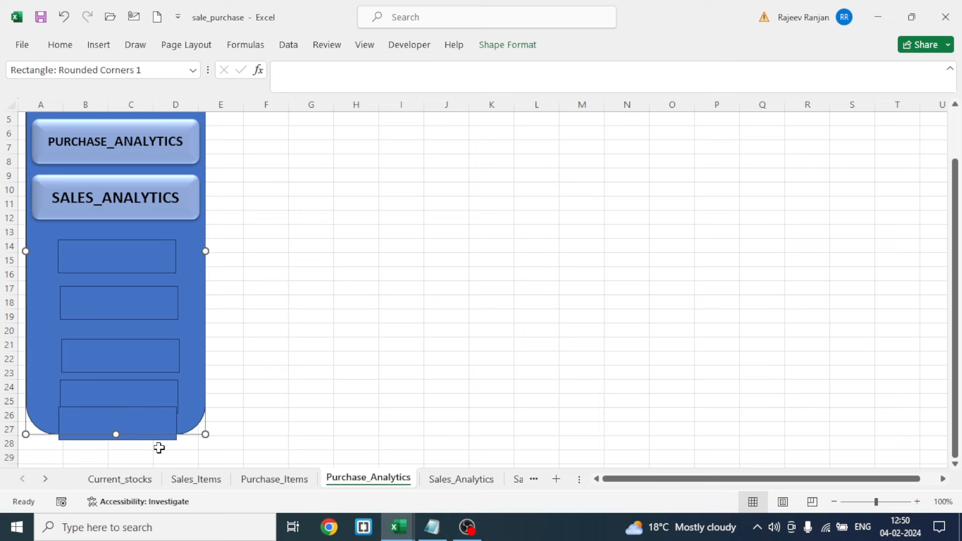
{"action": "mouse_move", "coordinate": [204, 436]}
{"action": "left_mouse_down"}
{"action": "mouse_move", "coordinate": [196, 459]}
{"action": "mouse_move", "coordinate": [195, 416]}
{"action": "mouse_move", "coordinate": [192, 424]}
{"action": "mouse_move", "coordinate": [200, 421]}
{"action": "left_mouse_up"}
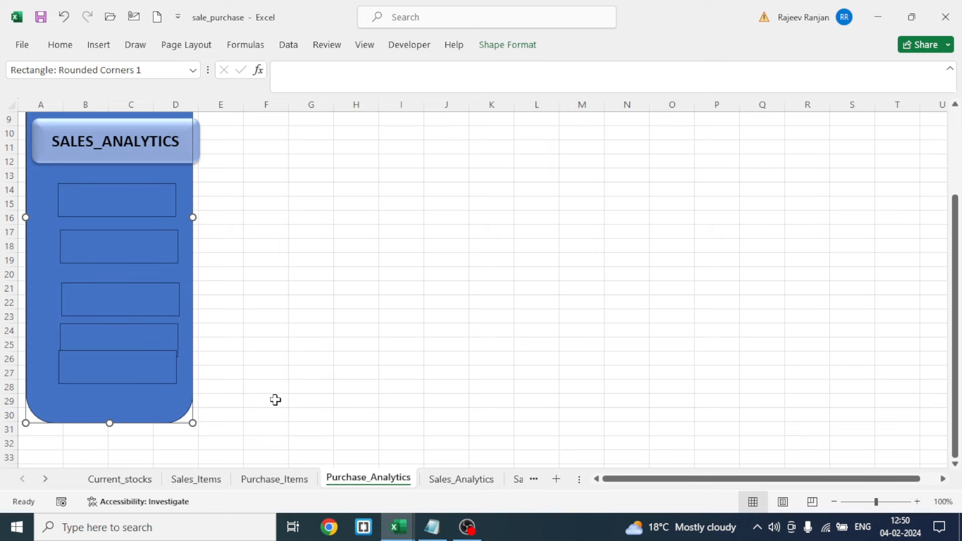
{"action": "left_click", "coordinate": [110, 368]}
{"action": "left_click_drag", "start_coordinate": [111, 370], "coordinate": [111, 390]}
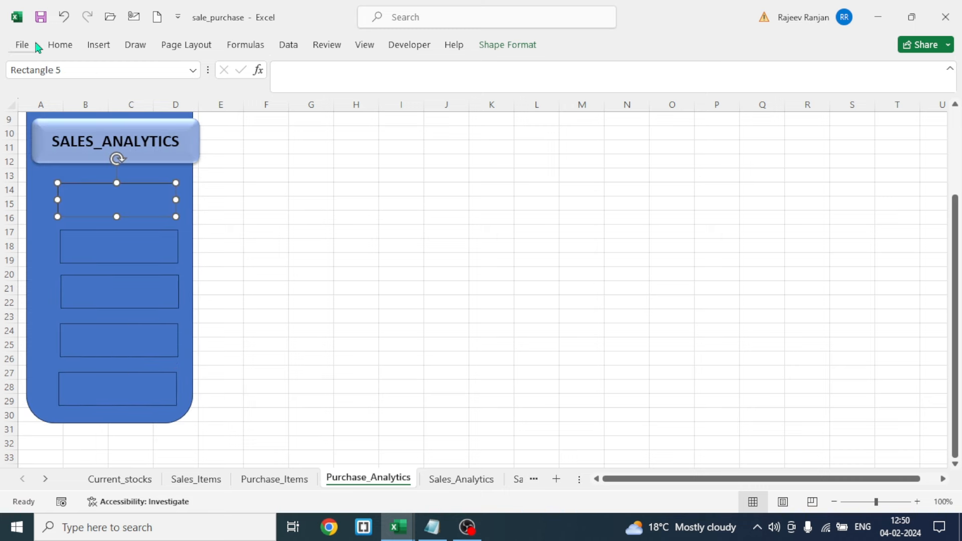
Fill the first rectangle below the SALES_ANALYTICS button with black.
{"action": "left_click", "coordinate": [60, 45]}
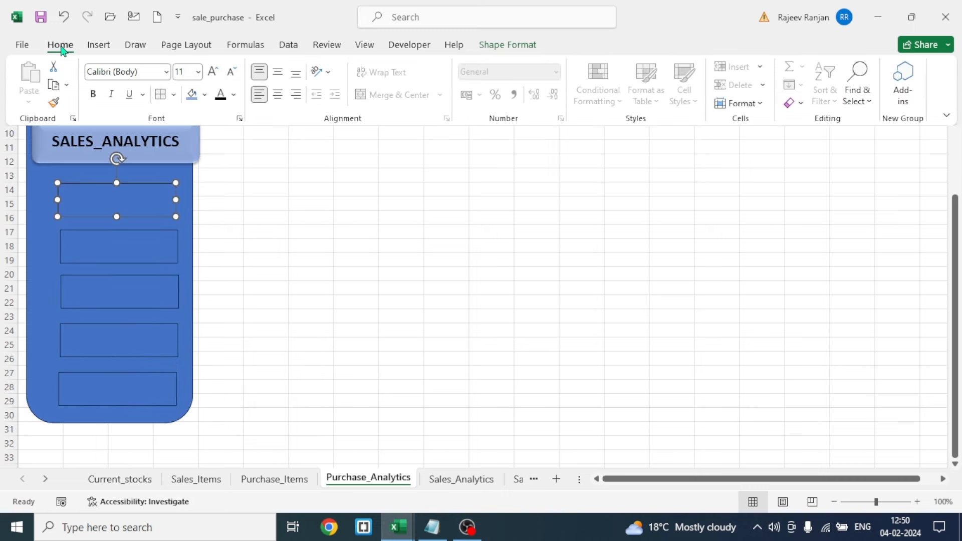
{"action": "left_click", "coordinate": [204, 94]}
{"action": "left_click", "coordinate": [203, 152]}
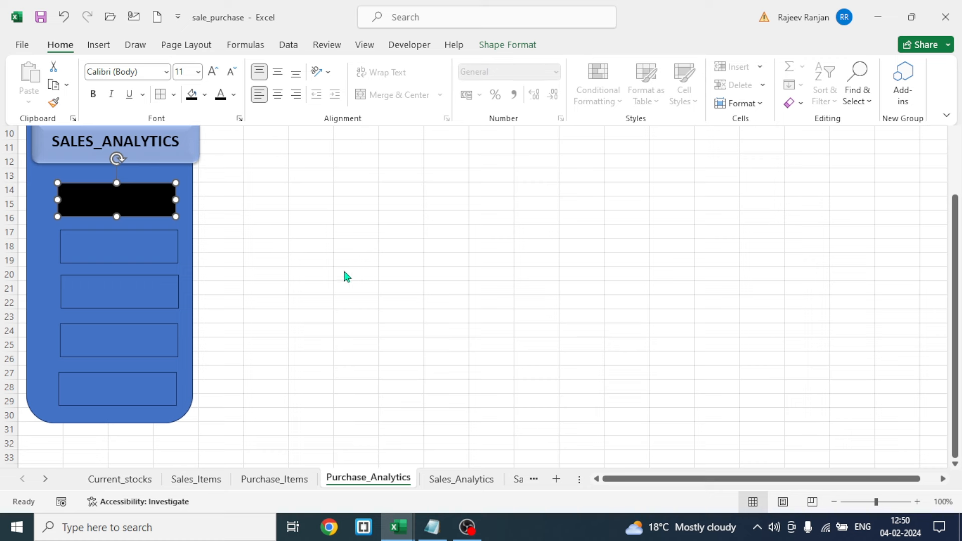
Label the black rectangle Refresh and enlarge its text to 16 pt.
{"action": "type", "text": "rE"}
{"action": "key", "text": "BackSpace"}
{"action": "key", "text": "BackSpace"}
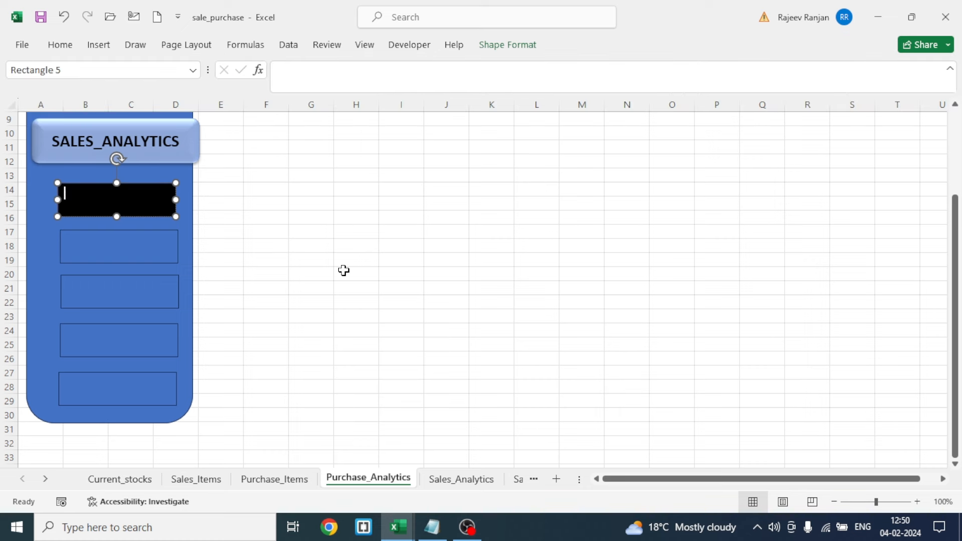
{"action": "type", "text": "Refresh"}
{"action": "key", "text": "ctrl+a"}
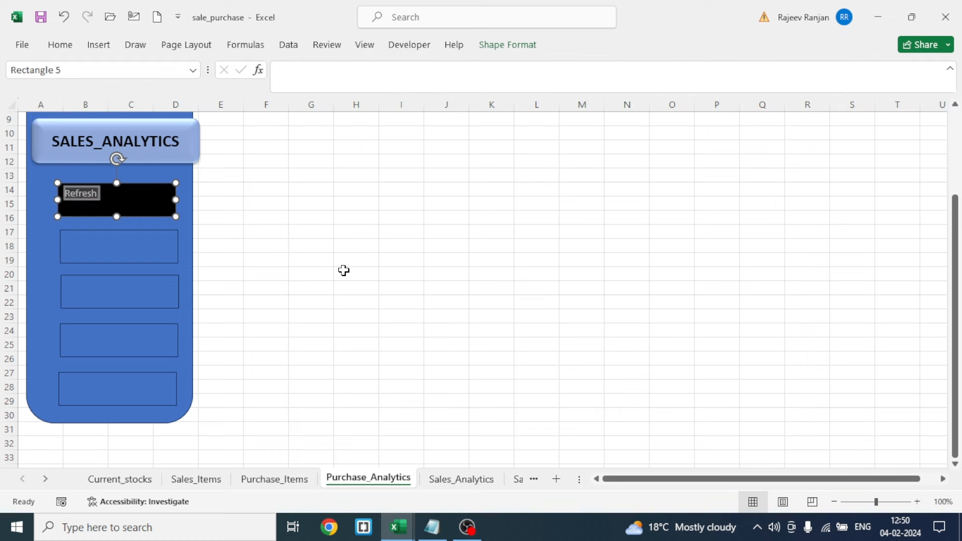
{"action": "key", "text": "ctrl+shift+period"}
{"action": "key", "text": "ctrl+shift+period"}
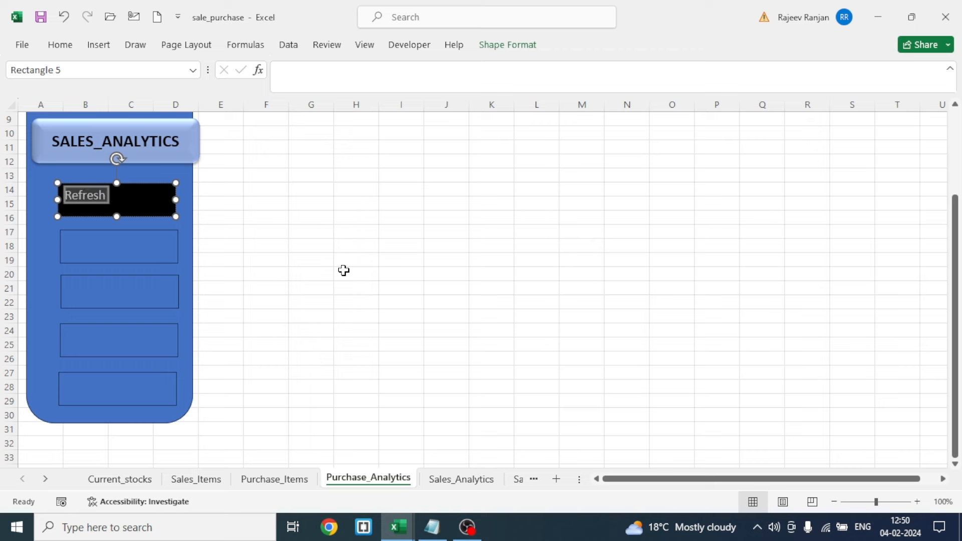
{"action": "key", "text": "ctrl+shift+period"}
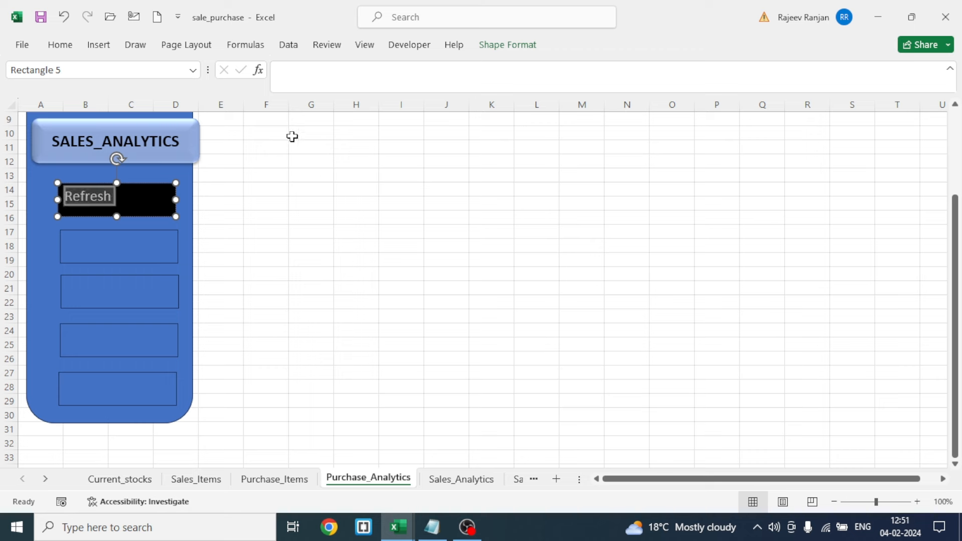
Centre the Refresh text horizontally and vertically in the black rectangle.
{"action": "left_click", "coordinate": [60, 50]}
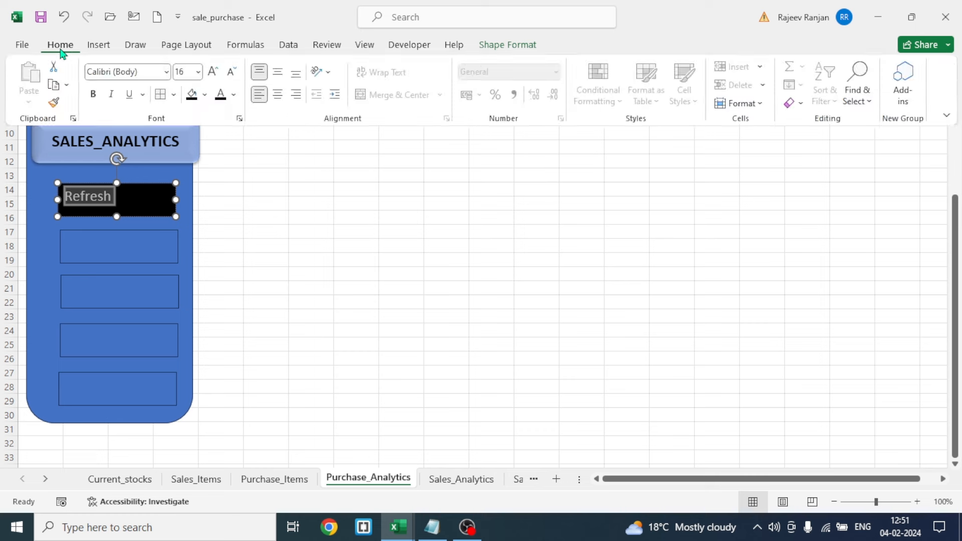
{"action": "left_click", "coordinate": [278, 95]}
{"action": "left_click", "coordinate": [277, 72]}
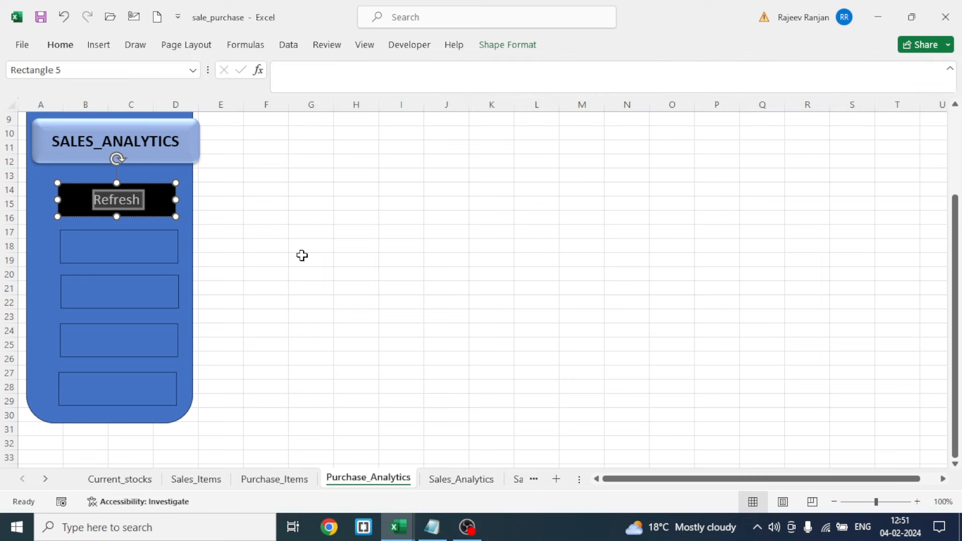
{"action": "left_click", "coordinate": [279, 234]}
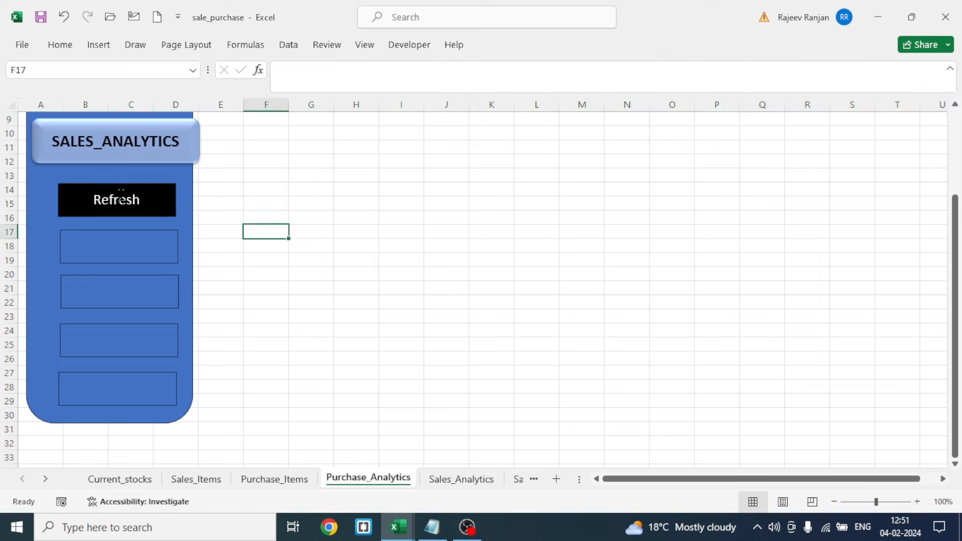
Make the Refresh text bold and increase its size to 24 pt.
{"action": "double_click", "coordinate": [119, 202]}
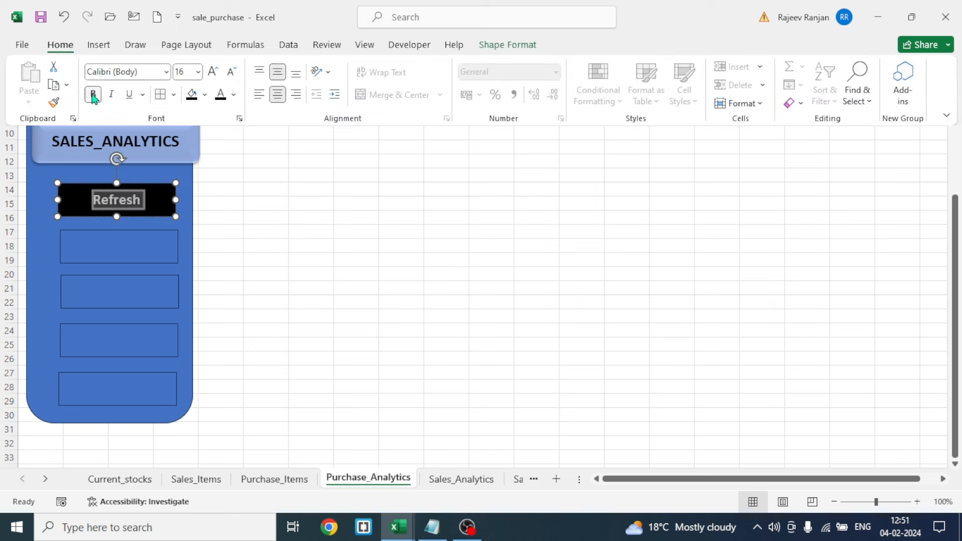
{"action": "left_click", "coordinate": [215, 73]}
{"action": "left_click", "coordinate": [214, 73]}
{"action": "left_click", "coordinate": [214, 73]}
{"action": "left_click", "coordinate": [214, 73]}
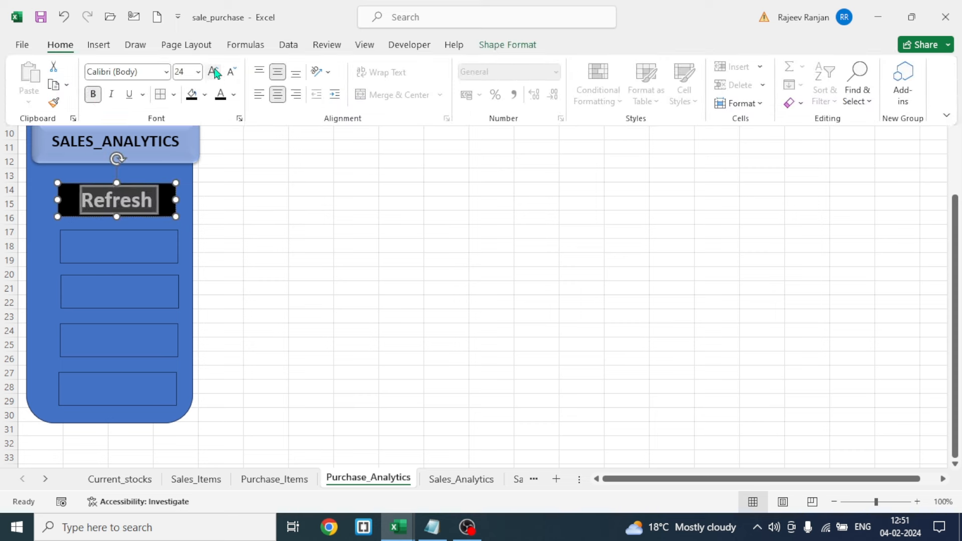
{"action": "left_click", "coordinate": [311, 215]}
{"action": "left_click", "coordinate": [311, 216]}
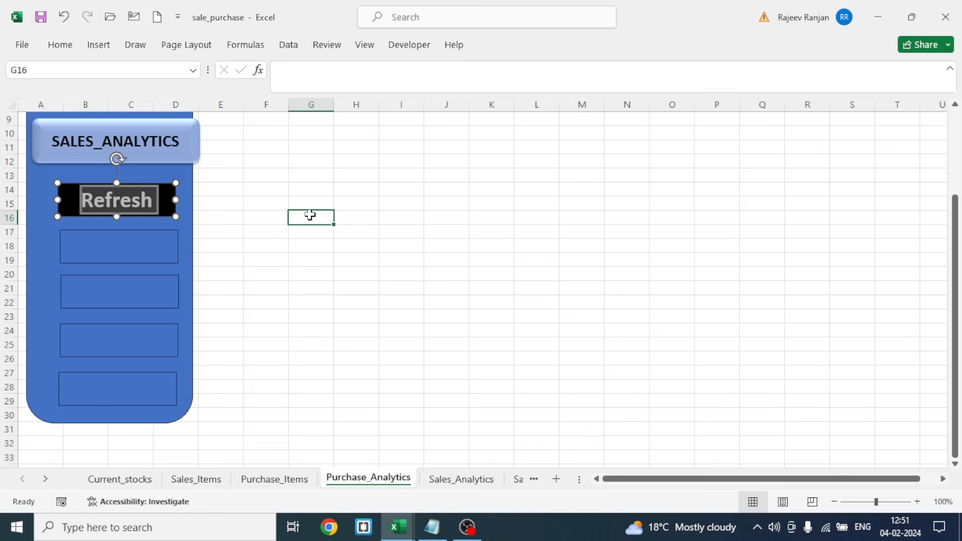
{"action": "left_click", "coordinate": [258, 286]}
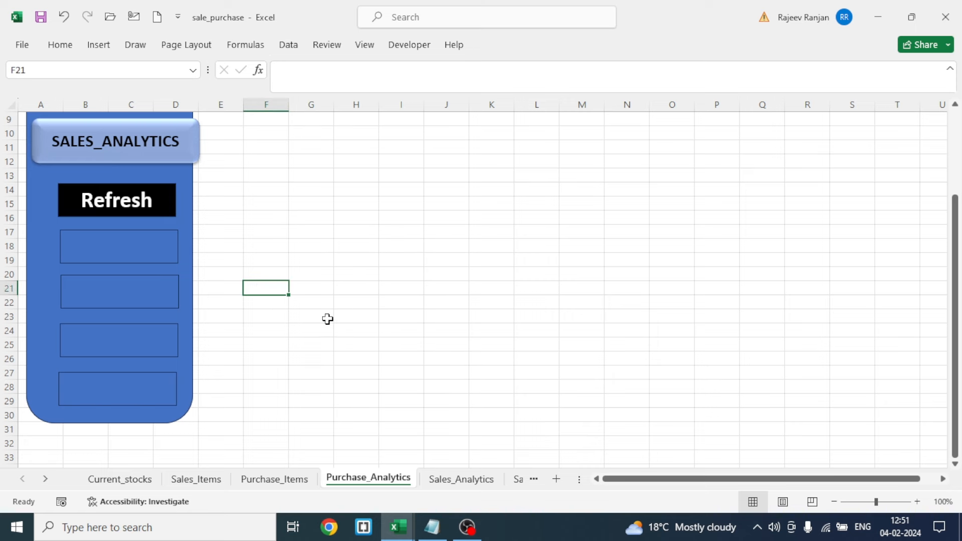
Widen the blue panel so that it extends slightly past the analytics buttons.
{"action": "left_click_drag", "start_coordinate": [955, 275], "coordinate": [948, 203]}
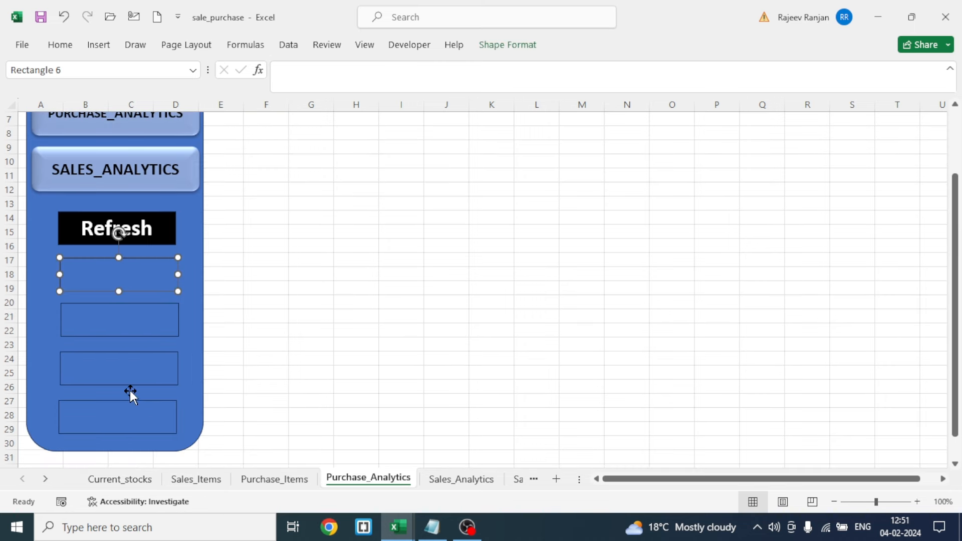
Fill the empty rectangle below Refresh and the third empty rectangle with standard orange.
{"action": "left_click", "coordinate": [118, 366], "text": "ctrl"}
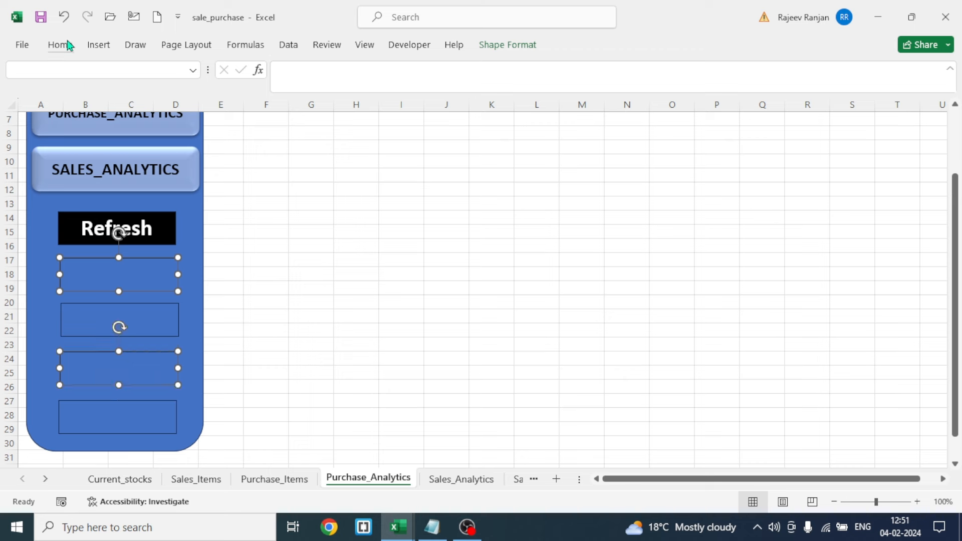
{"action": "left_click", "coordinate": [508, 46]}
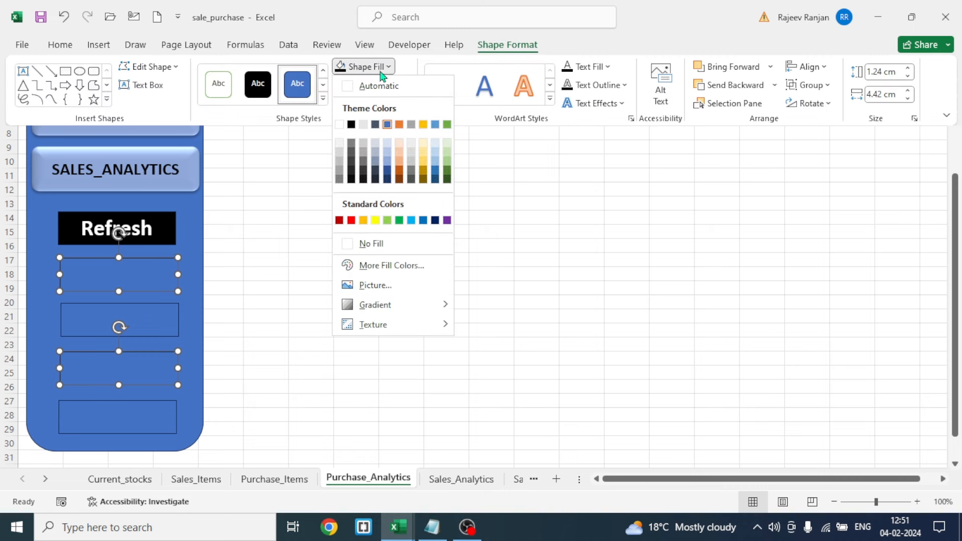
{"action": "left_click", "coordinate": [363, 220]}
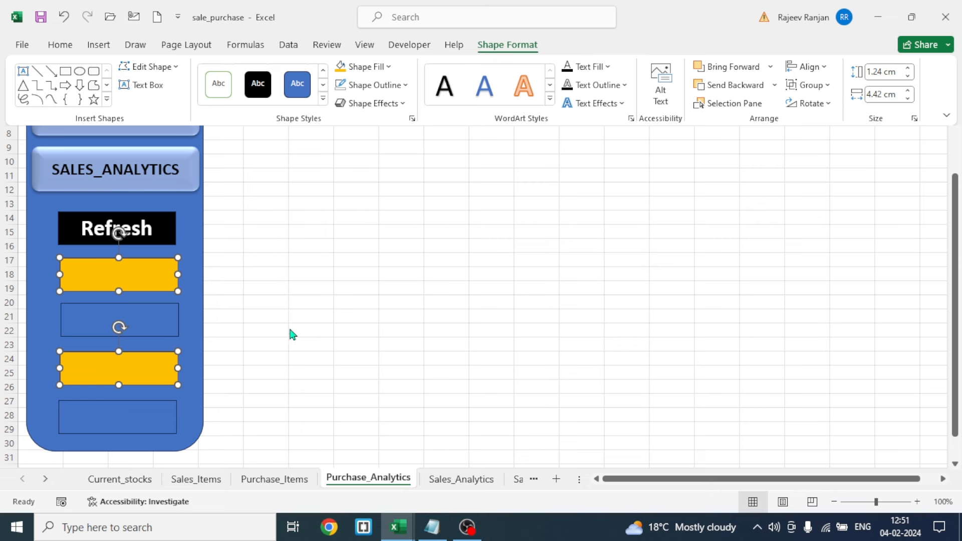
{"action": "left_click", "coordinate": [281, 340]}
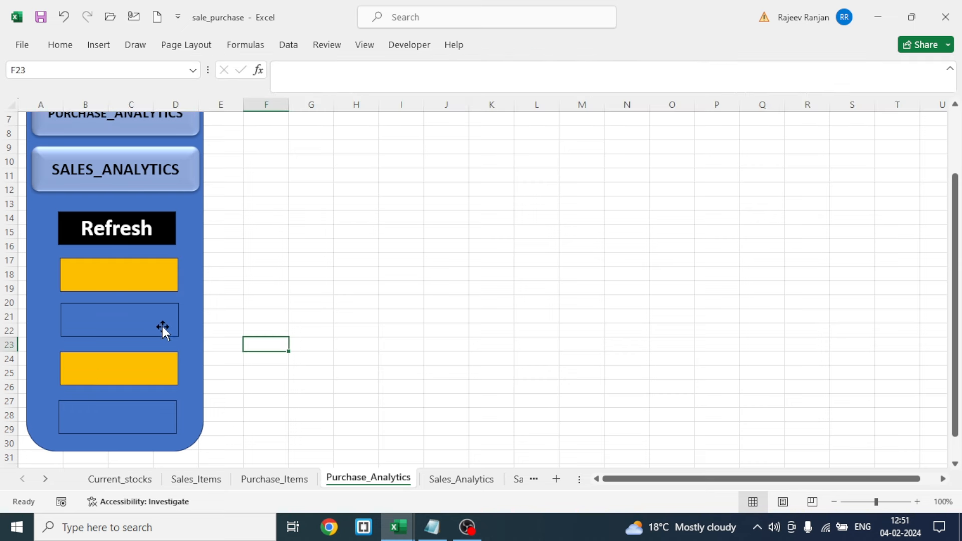
Fill the two remaining unfilled rectangles, one below each orange rectangle, with white.
{"action": "left_click", "coordinate": [138, 321]}
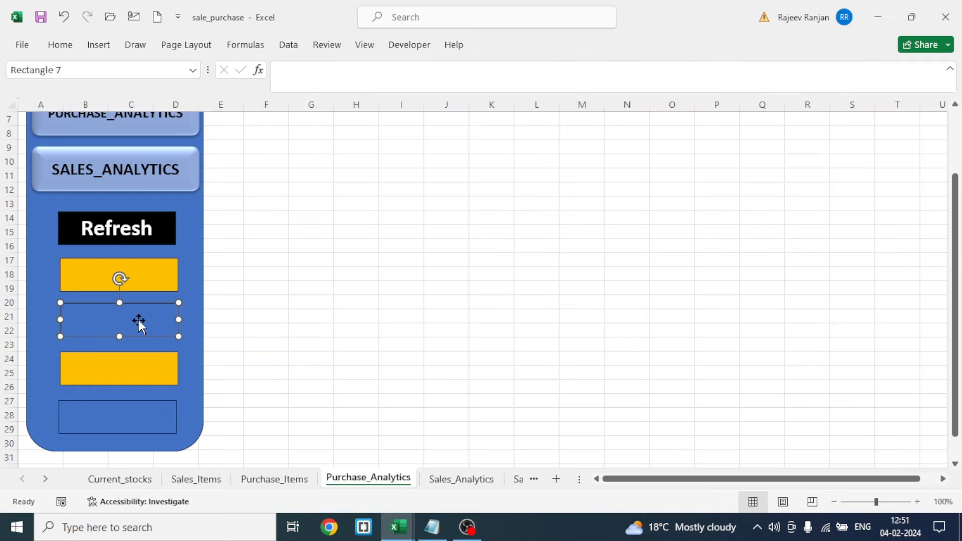
{"action": "left_click", "coordinate": [126, 417], "text": "ctrl"}
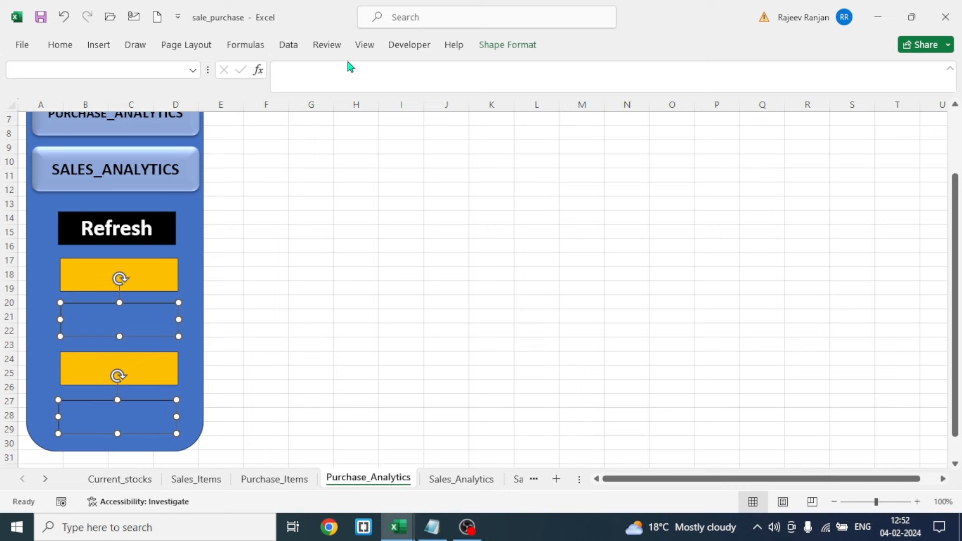
{"action": "left_click", "coordinate": [503, 46]}
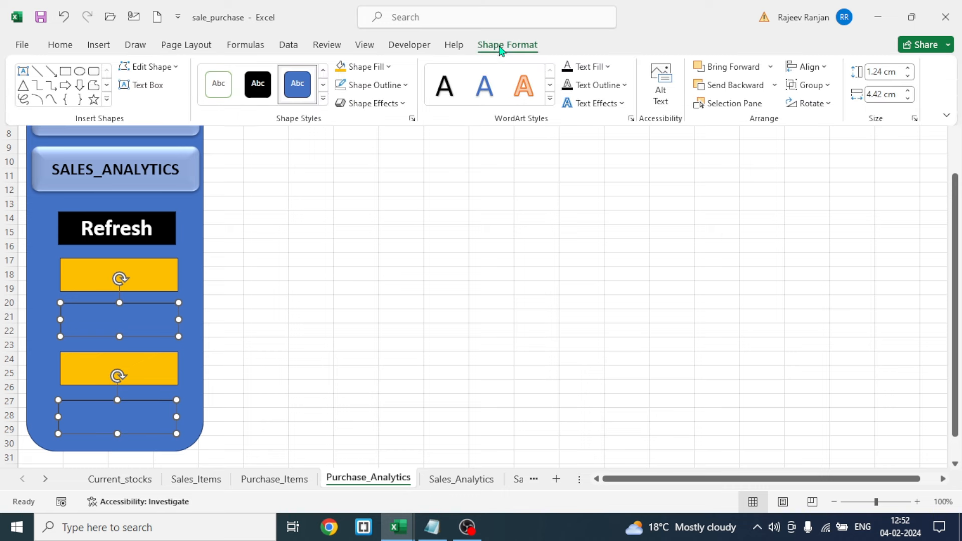
{"action": "left_click", "coordinate": [389, 67]}
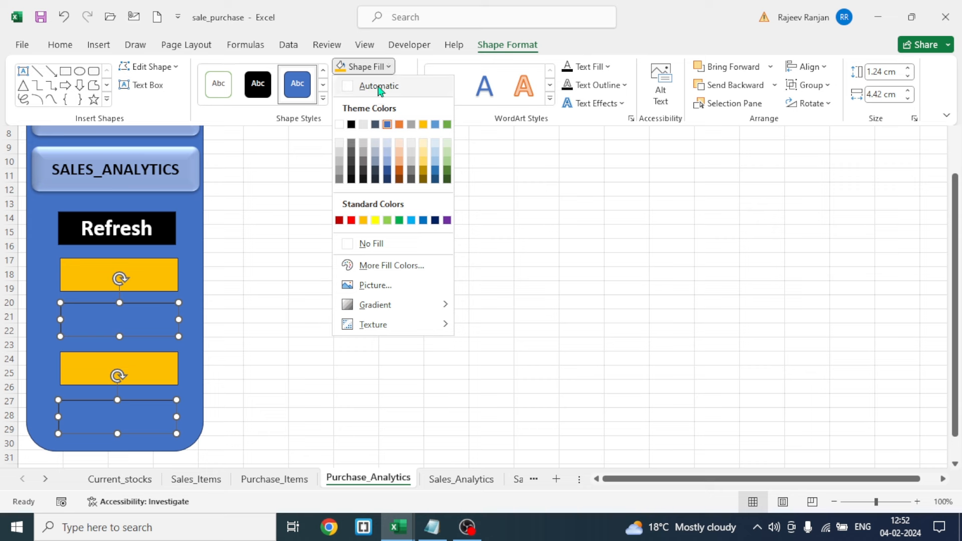
{"action": "left_click", "coordinate": [340, 124]}
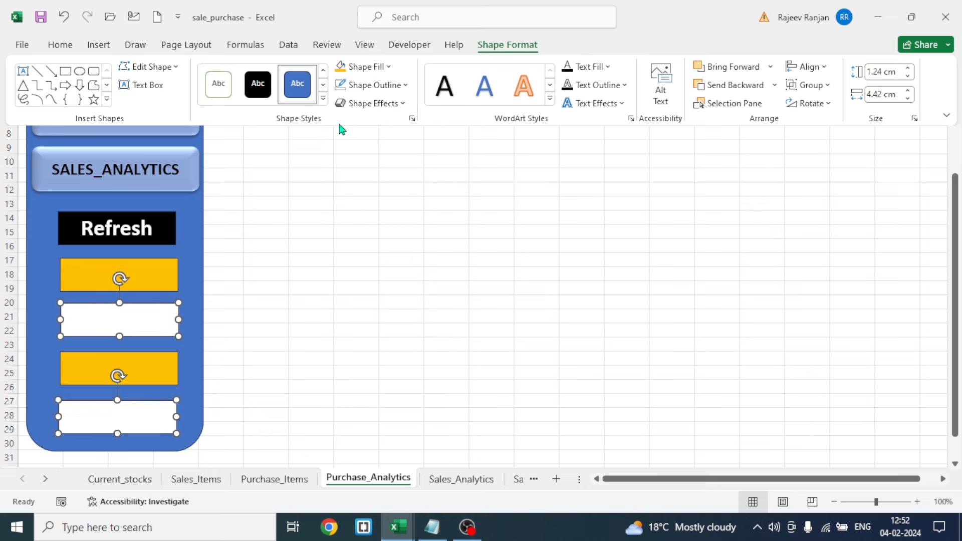
{"action": "left_click", "coordinate": [281, 362]}
{"action": "left_click", "coordinate": [282, 364]}
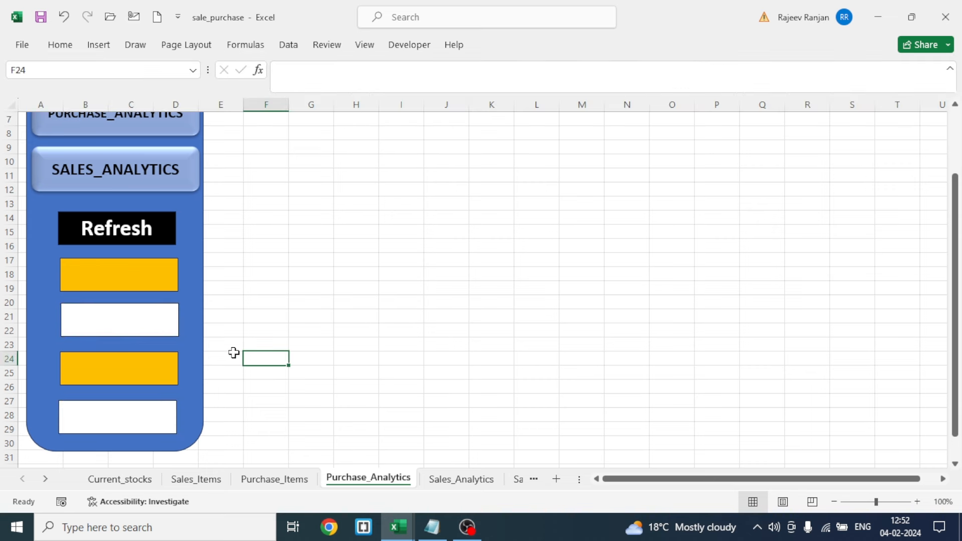
Label the orange rectangle directly below Refresh "Todays Sales" and enlarge its text to 18 pt.
{"action": "left_click", "coordinate": [125, 280]}
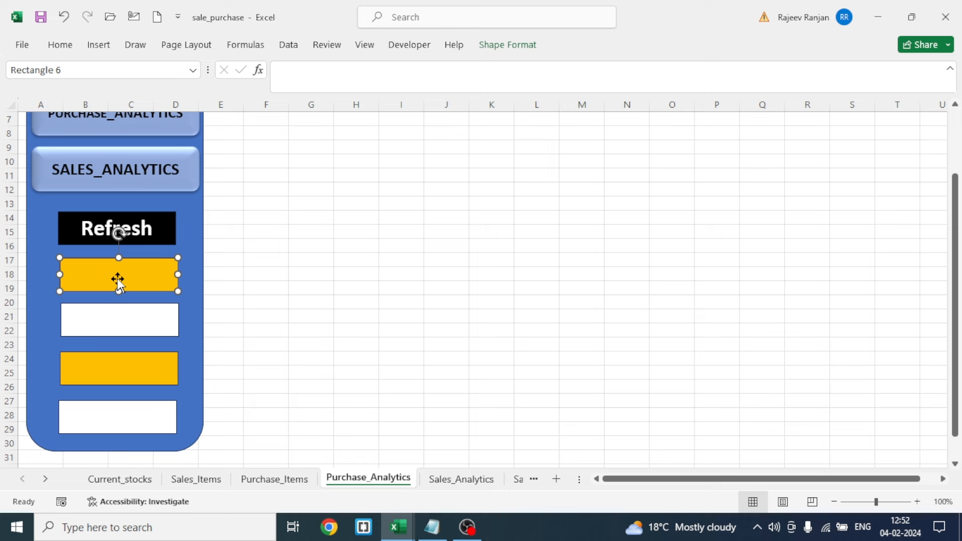
{"action": "right_click", "coordinate": [125, 276]}
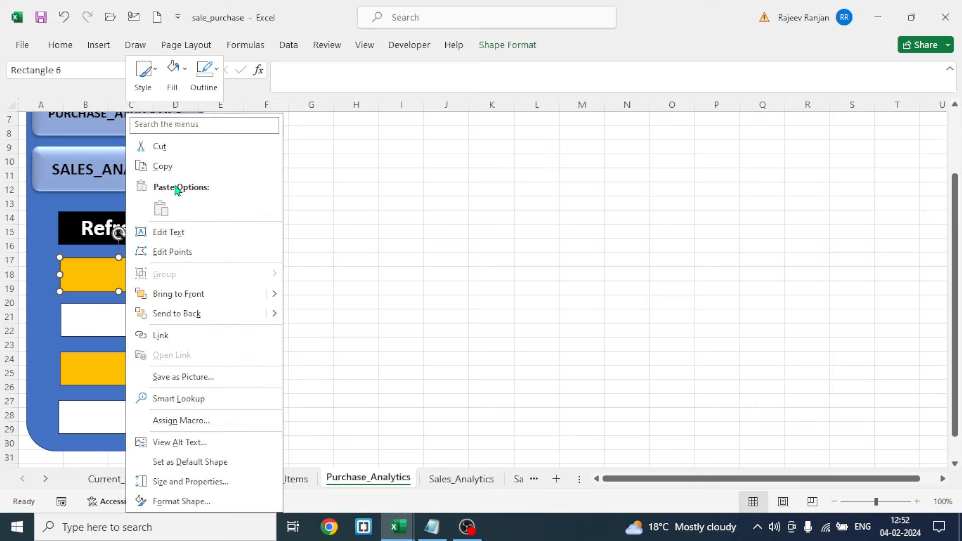
{"action": "left_click", "coordinate": [178, 231]}
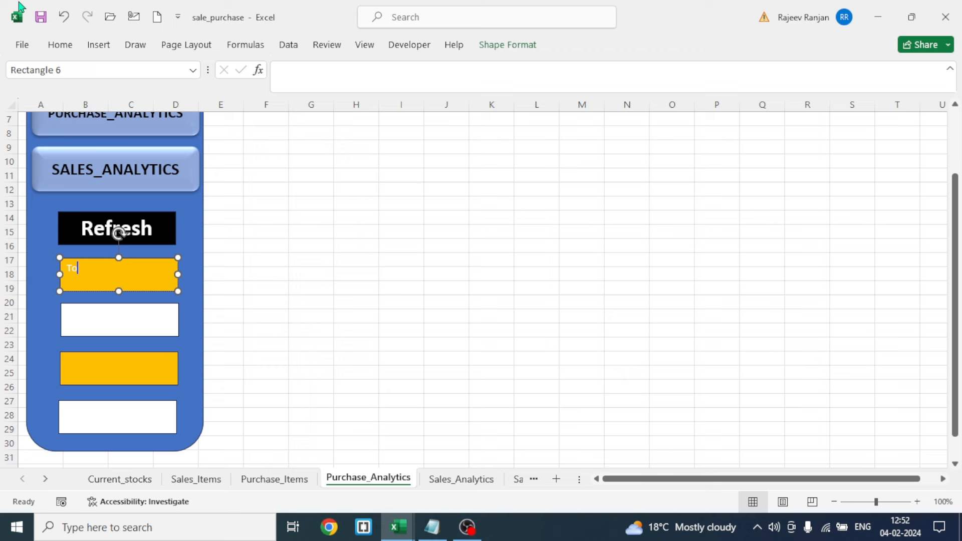
{"action": "type", "text": "Todays Sales"}
{"action": "key", "text": "ctrl+a"}
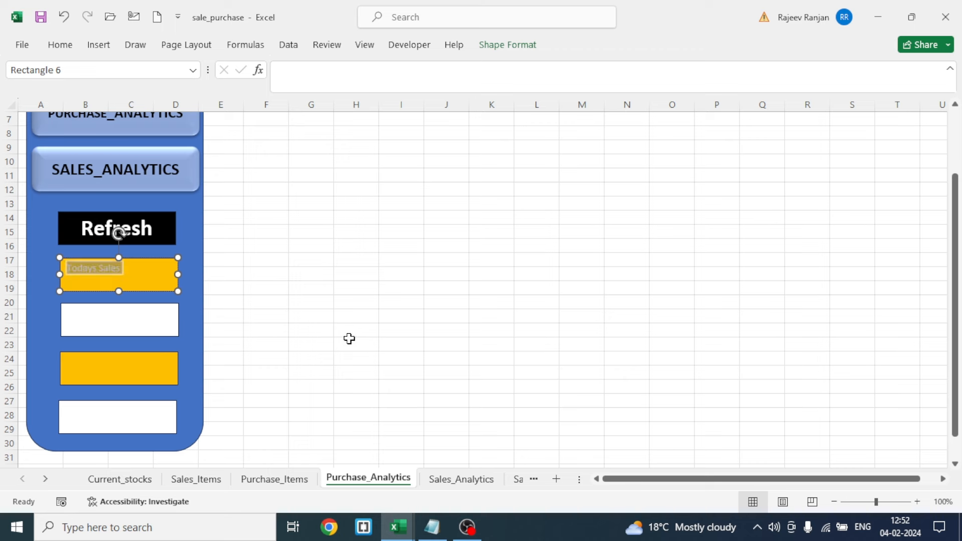
{"action": "key", "text": "ctrl+shift+period"}
{"action": "key", "text": "ctrl+shift+period"}
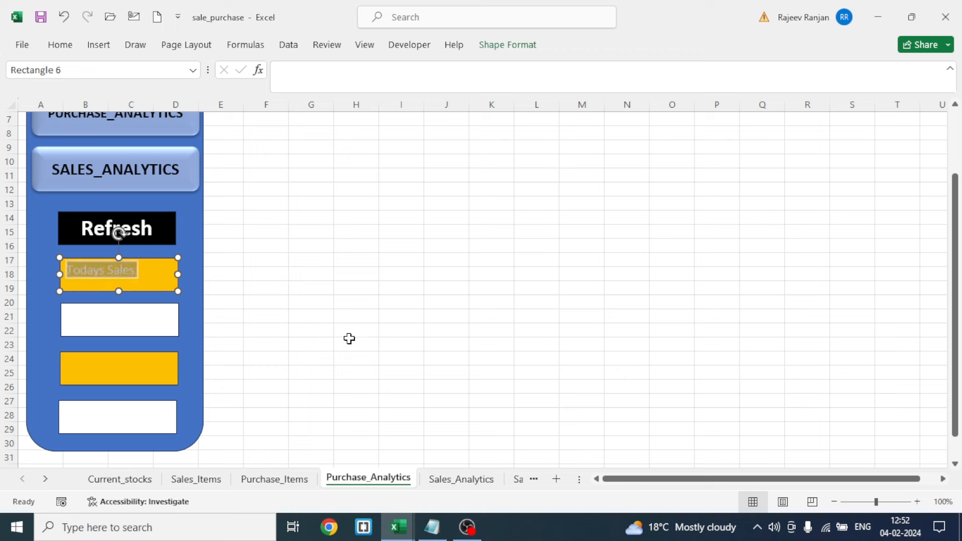
{"action": "key", "text": "ctrl+shift+period"}
{"action": "key", "text": "ctrl+shift+period"}
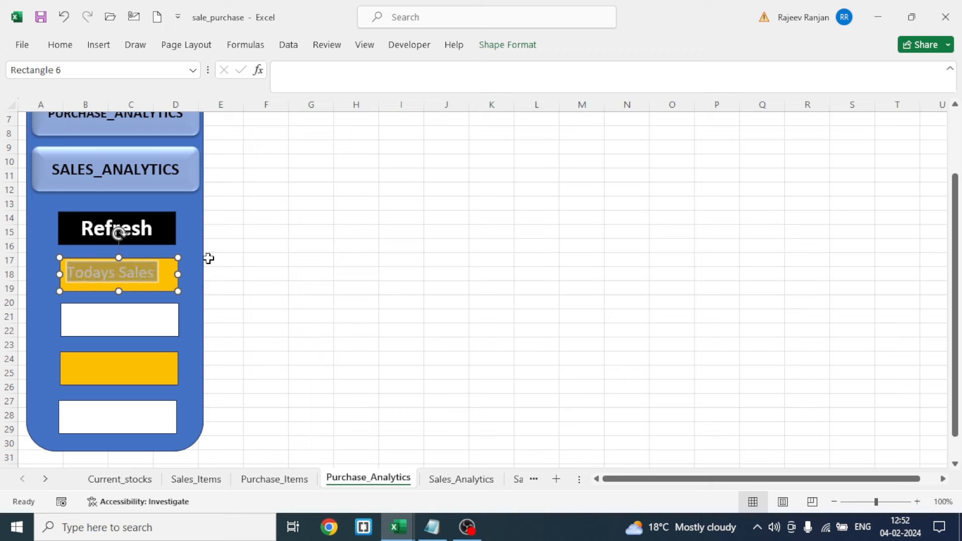
Centre the Todays Sales text horizontally and vertically, and make it bold and black.
{"action": "left_click", "coordinate": [60, 46]}
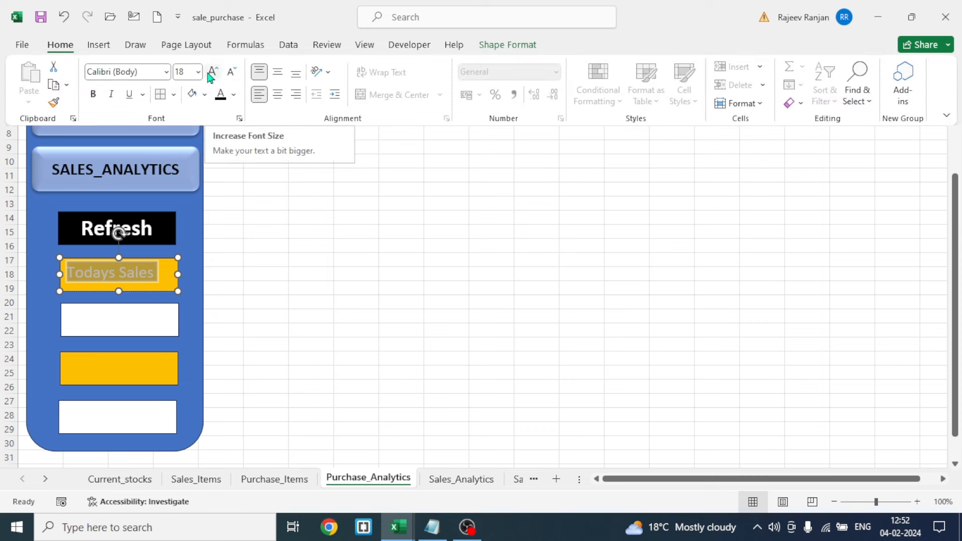
{"action": "left_click", "coordinate": [276, 95]}
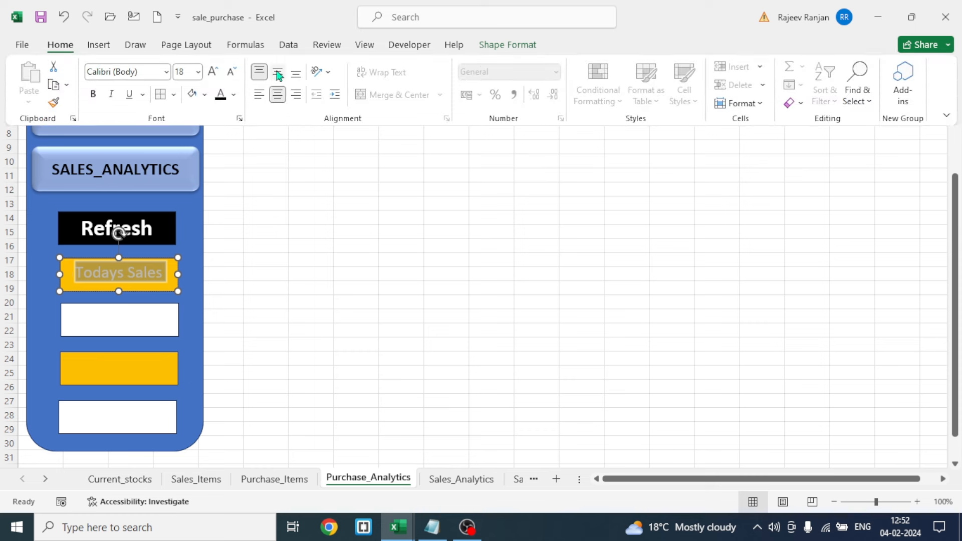
{"action": "left_click", "coordinate": [277, 71]}
{"action": "left_click", "coordinate": [93, 94]}
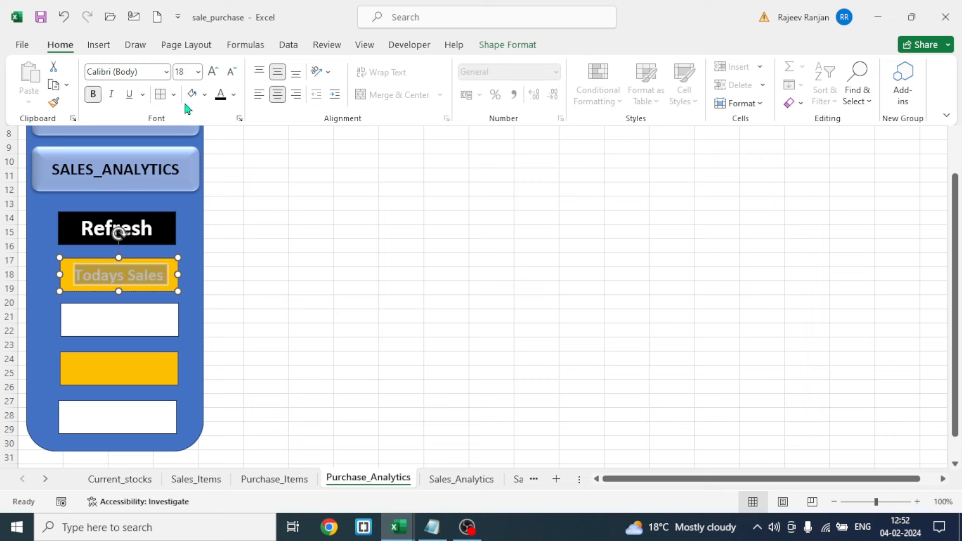
{"action": "left_click", "coordinate": [218, 96]}
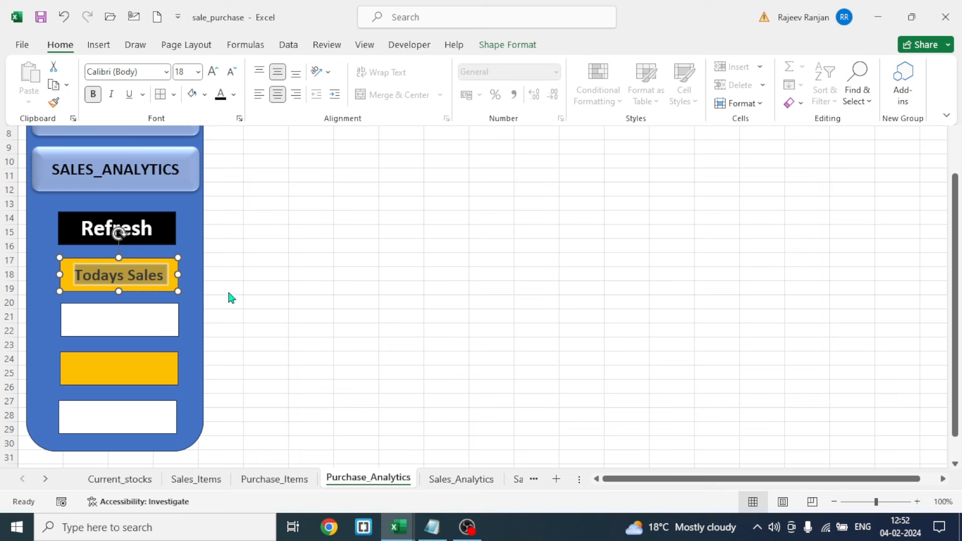
{"action": "left_click", "coordinate": [272, 269]}
{"action": "left_click", "coordinate": [273, 269]}
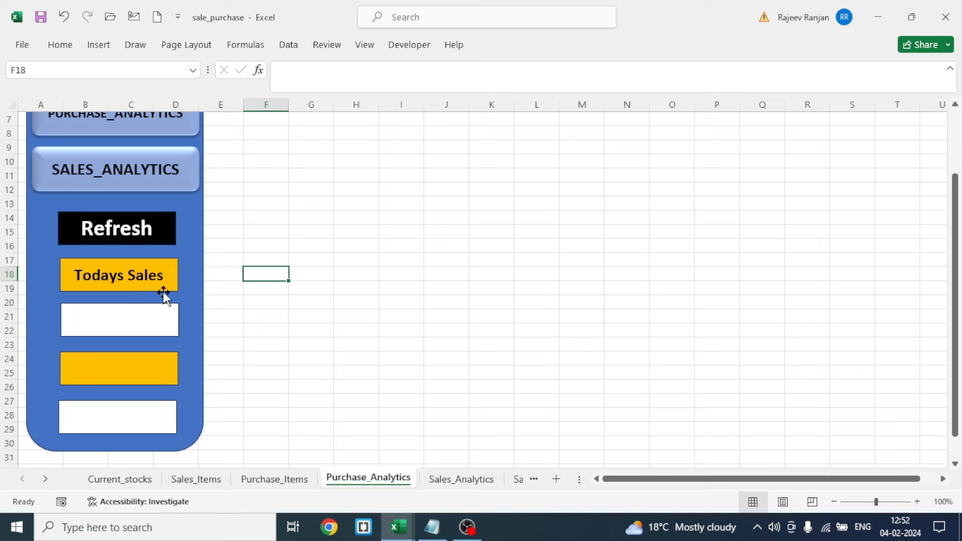
Label the lower orange rectangle "Gross Profit" in centred, bold, black 20 pt text.
{"action": "left_click", "coordinate": [104, 372]}
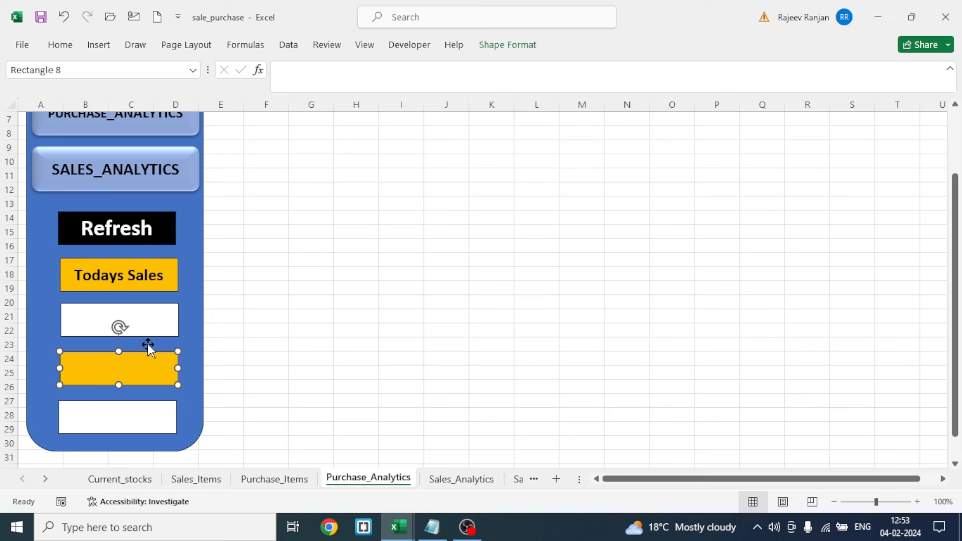
{"action": "right_click", "coordinate": [105, 369]}
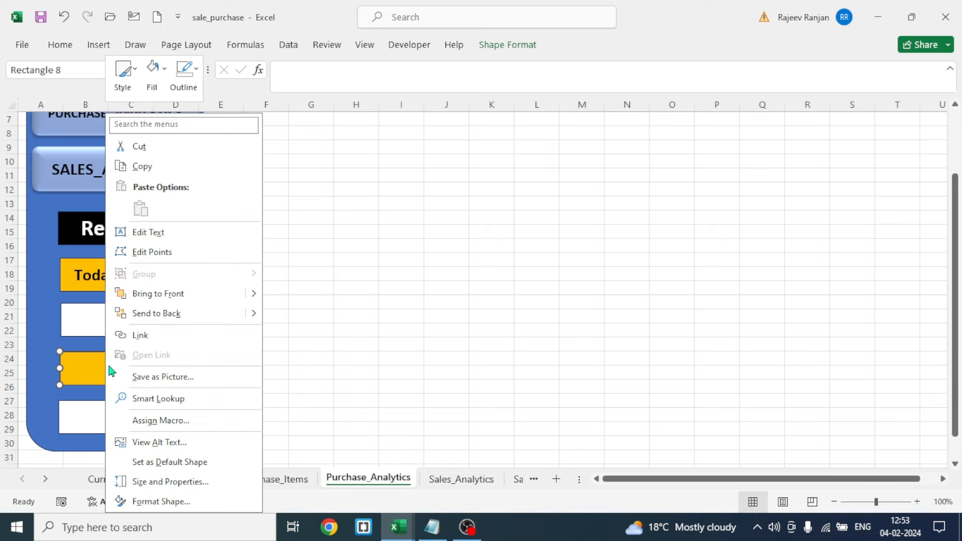
{"action": "left_click", "coordinate": [148, 233]}
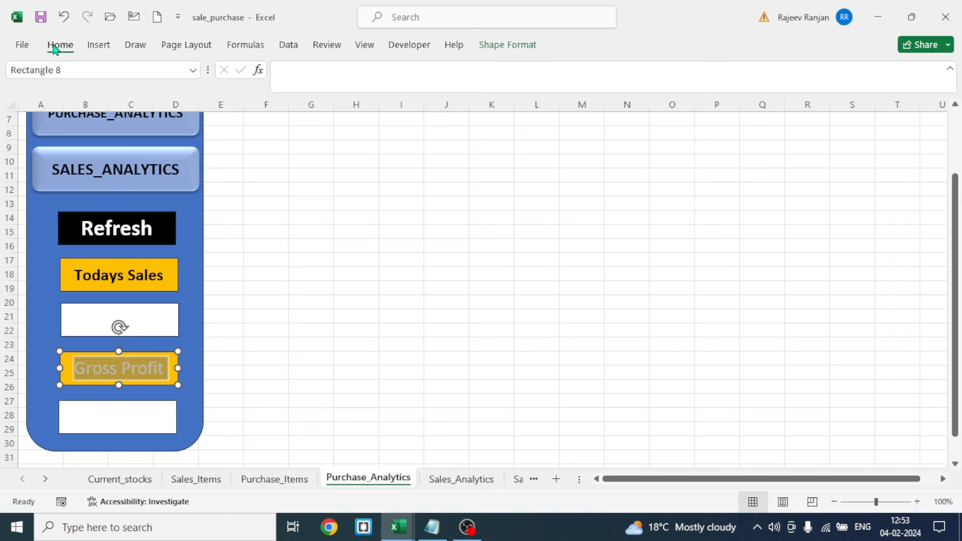
{"action": "left_click", "coordinate": [60, 45]}
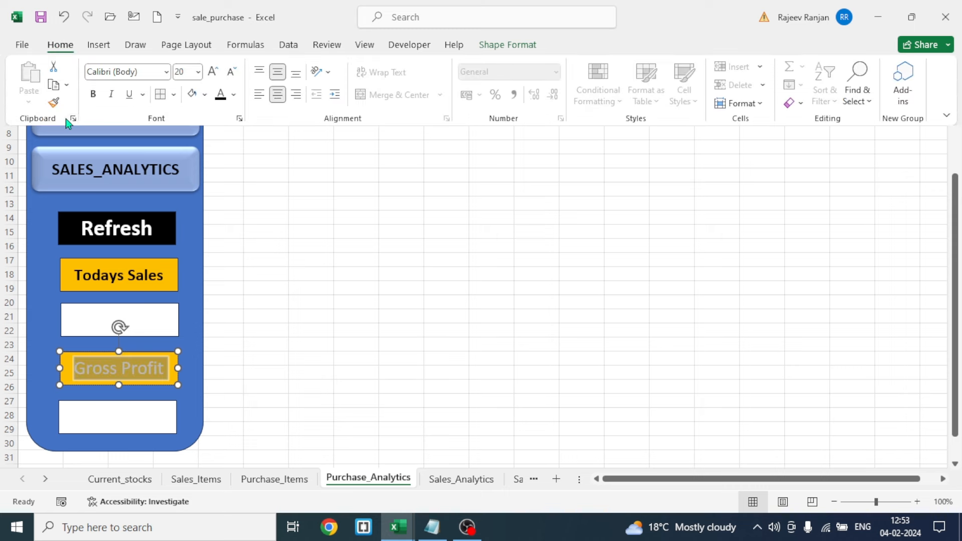
{"action": "left_click", "coordinate": [92, 95]}
{"action": "left_click", "coordinate": [219, 95]}
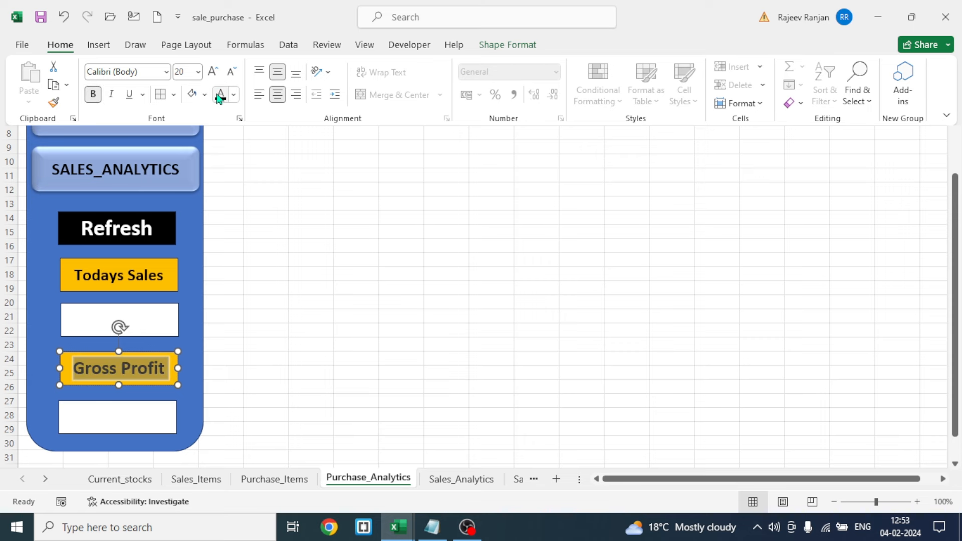
{"action": "key", "text": "Escape"}
{"action": "key", "text": "Escape"}
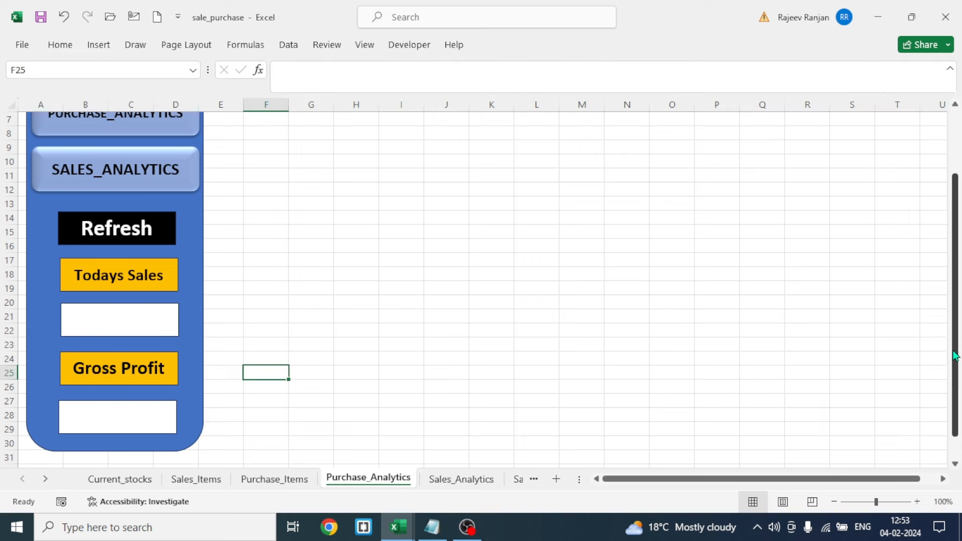
Switch to the Sales_Items sheet and select the empty cell U2 beyond the sales table.
{"action": "left_click_drag", "start_coordinate": [954, 358], "coordinate": [958, 302]}
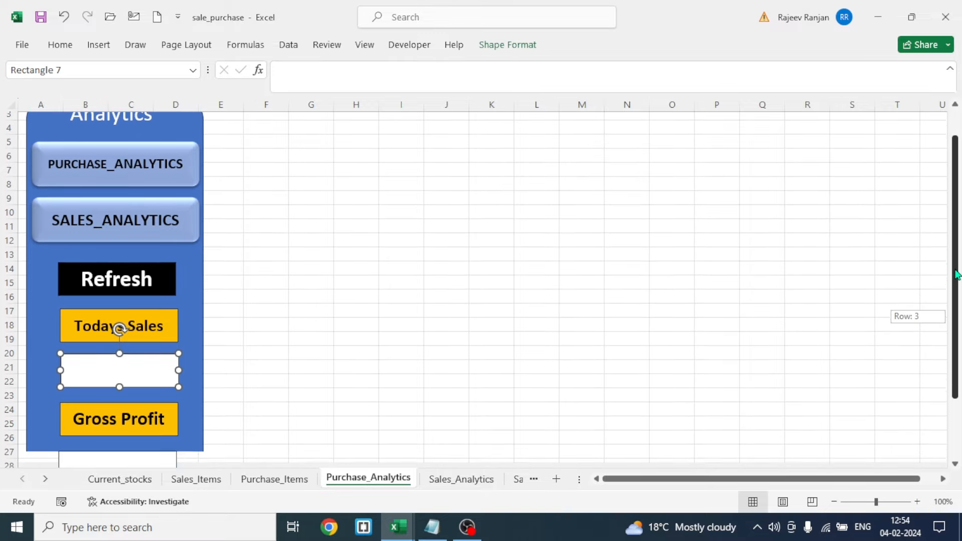
{"action": "left_click_drag", "start_coordinate": [956, 275], "coordinate": [955, 268]}
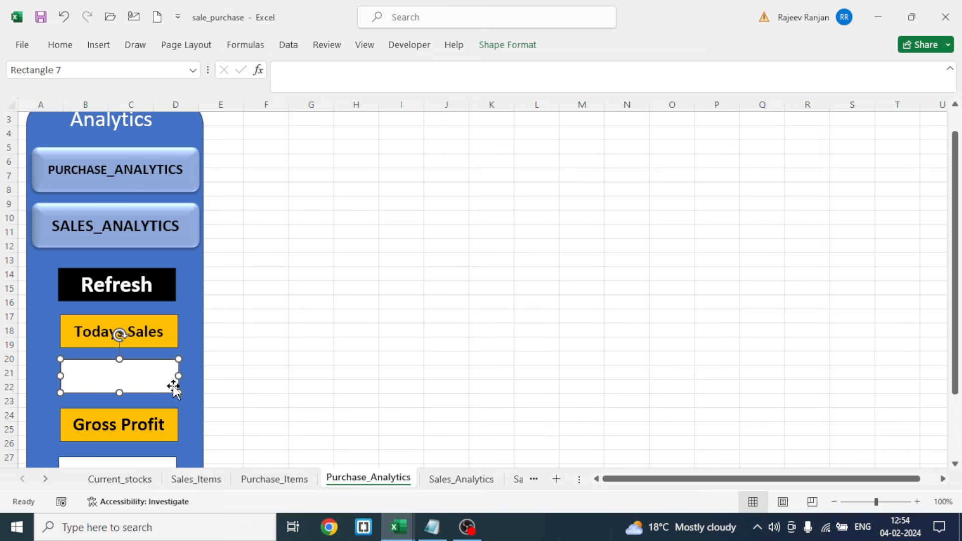
{"action": "left_click", "coordinate": [214, 480]}
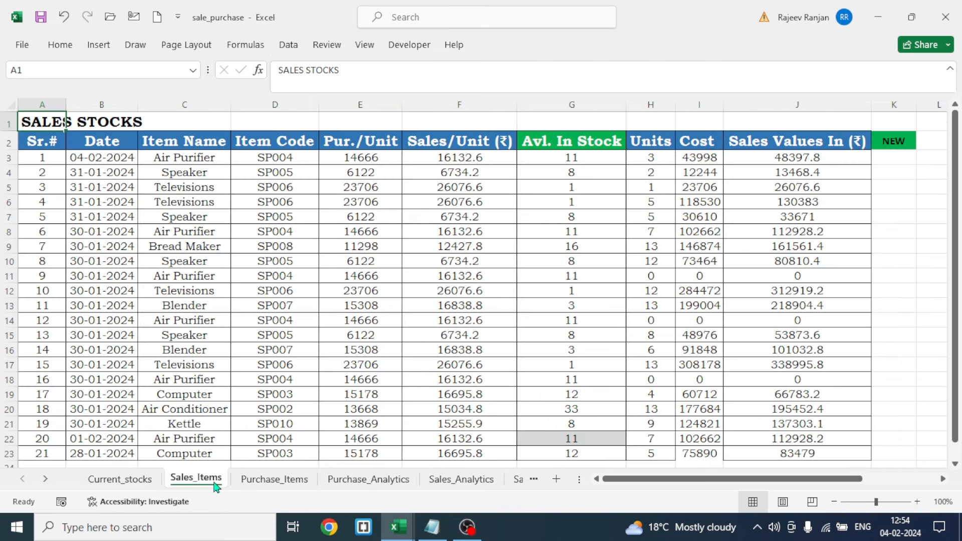
{"action": "left_click_drag", "start_coordinate": [678, 480], "coordinate": [814, 480]}
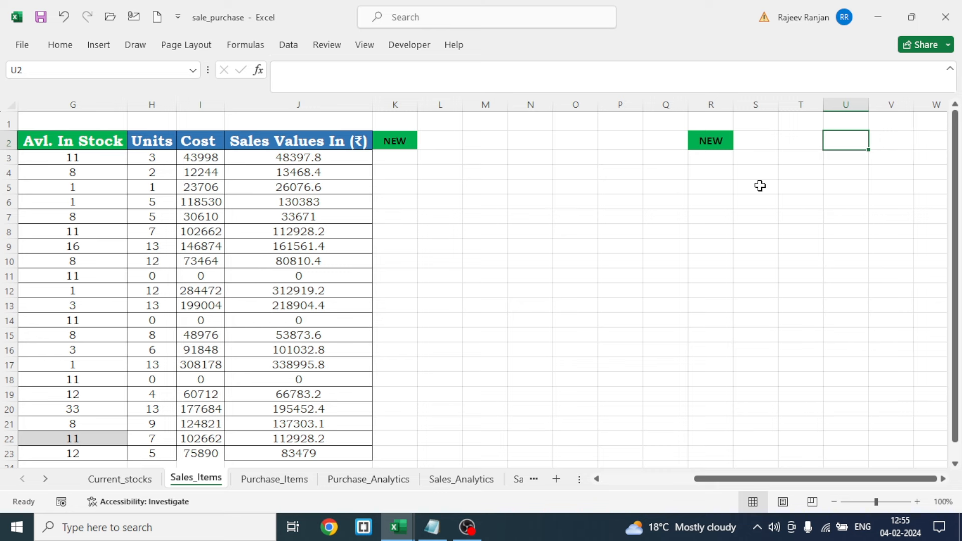
{"action": "key", "text": "Right"}
{"action": "key", "text": "Right"}
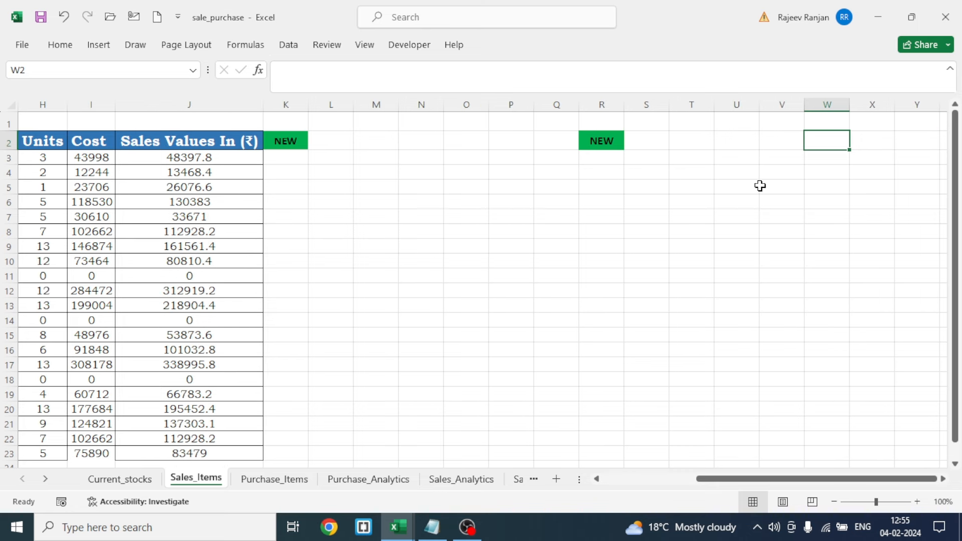
{"action": "left_click", "coordinate": [731, 140]}
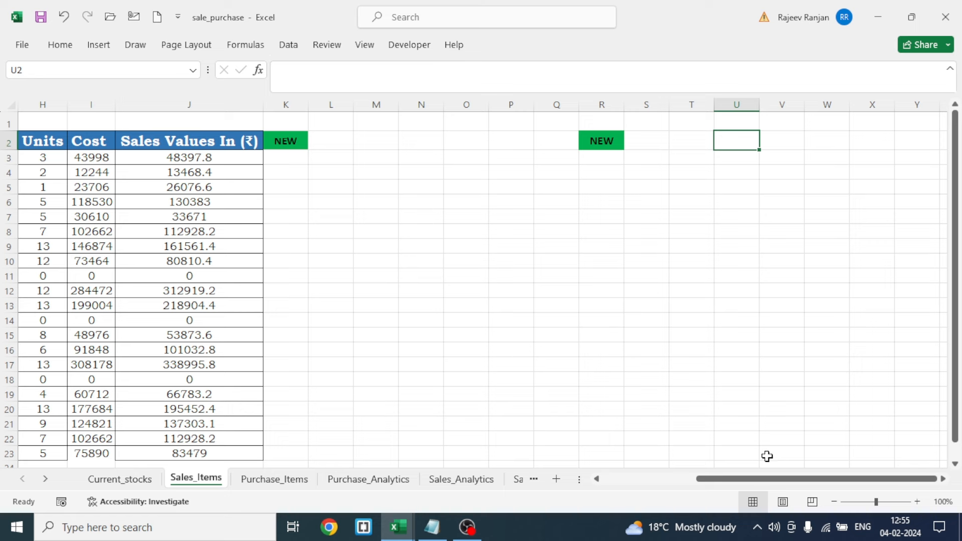
Enter =SUMIF(B:B,TODAY(),J:J) in U2 to total today's sales values from the Date and Sales Values columns.
{"action": "type", "text": "=SUMIF("}
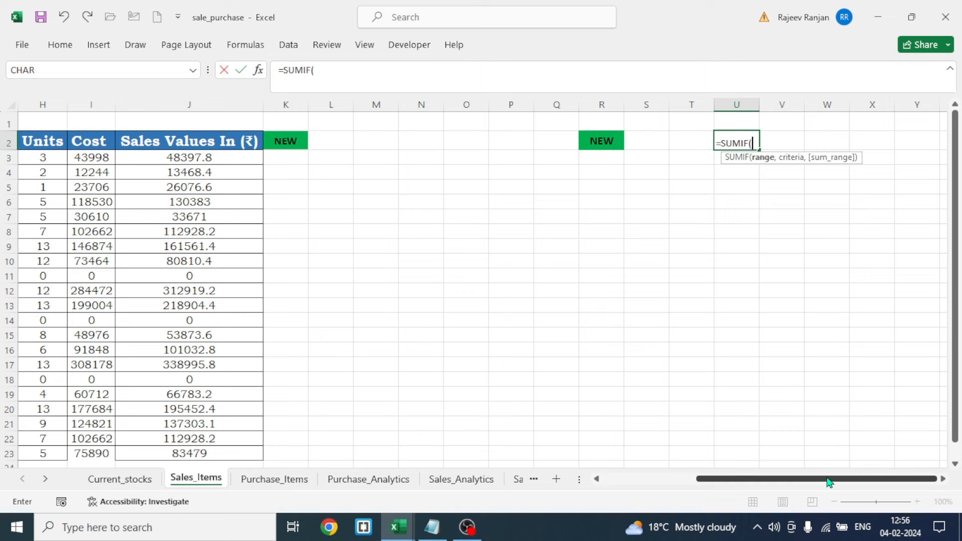
{"action": "left_click_drag", "start_coordinate": [830, 482], "coordinate": [734, 481]}
{"action": "left_click", "coordinate": [101, 104]}
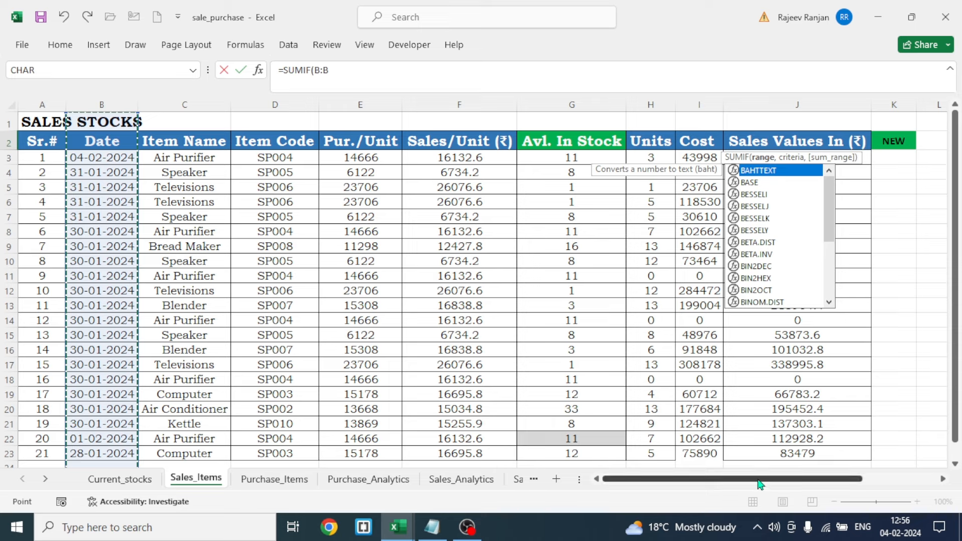
{"action": "type", "text": ","}
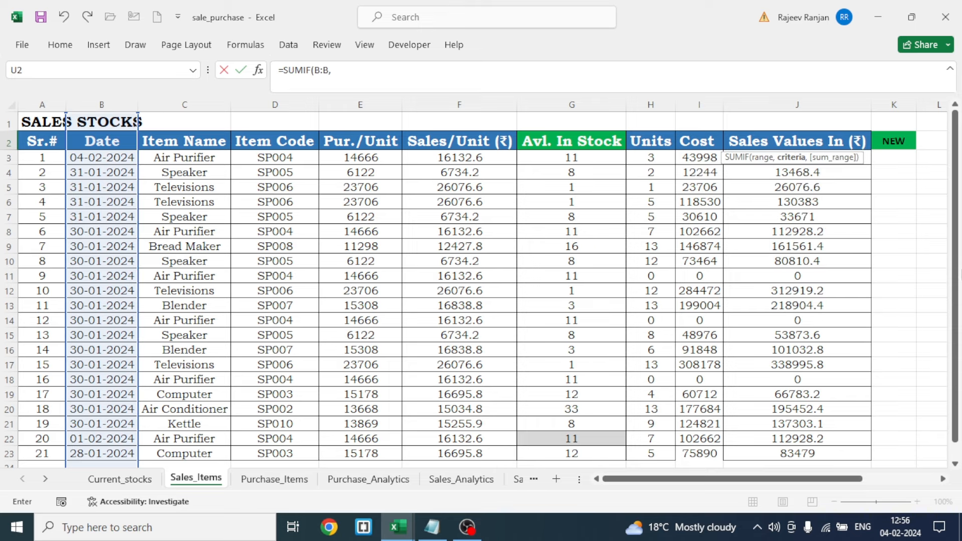
{"action": "type", "text": "toda"}
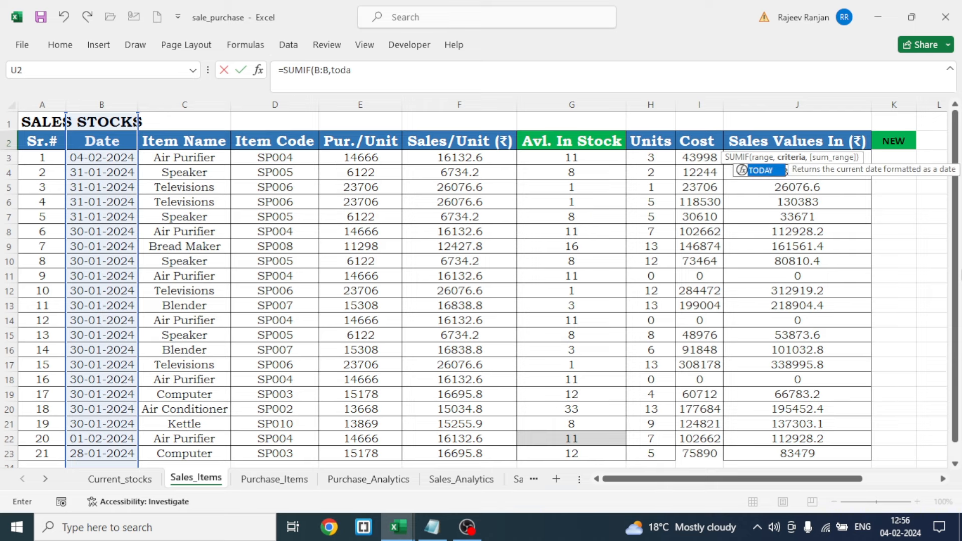
{"action": "key", "text": "Tab"}
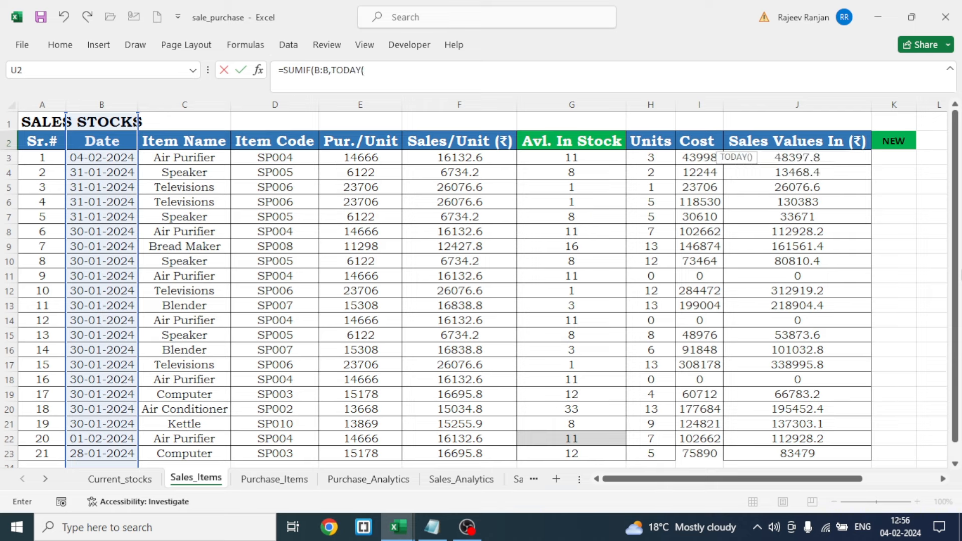
{"action": "type", "text": "),"}
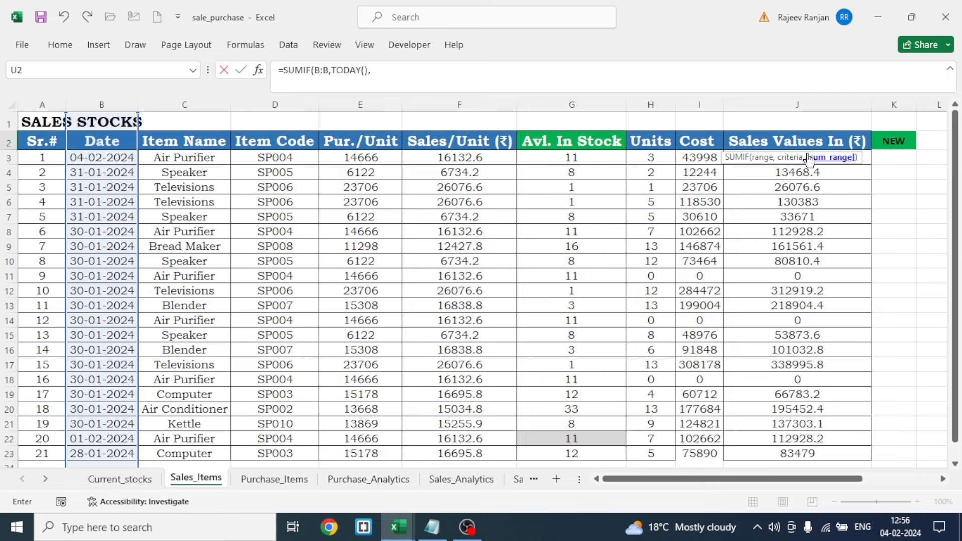
{"action": "left_click", "coordinate": [772, 102]}
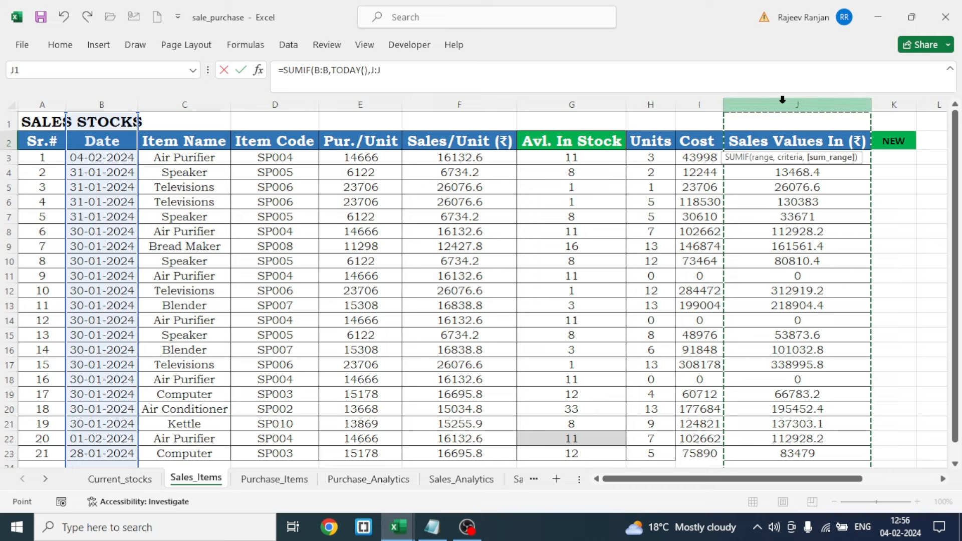
{"action": "type", "text": ")"}
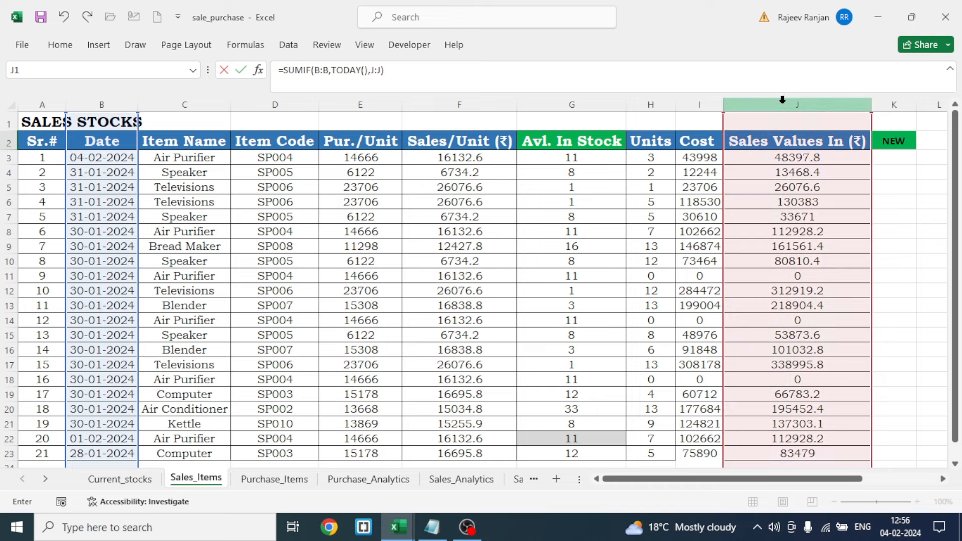
{"action": "key", "text": "Return"}
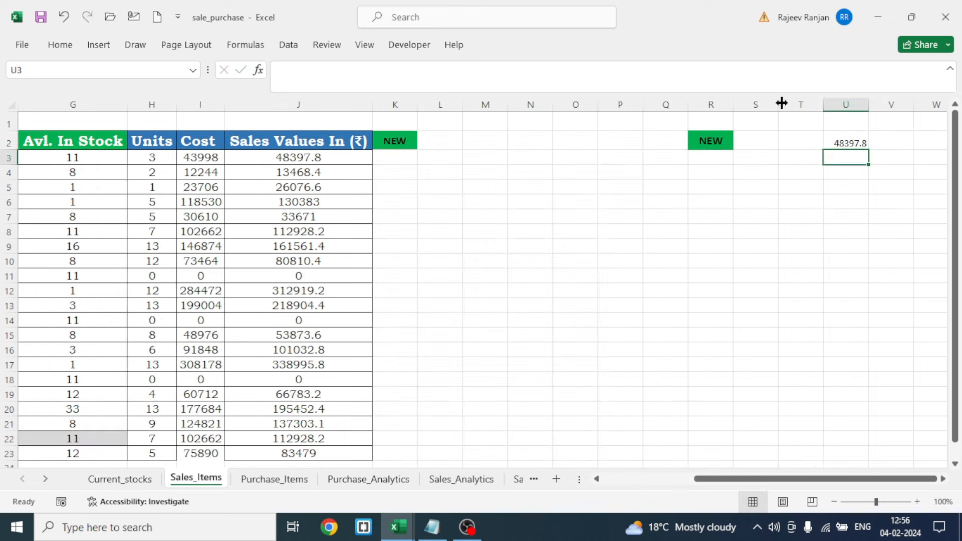
Label the sales total by entering "Today Sales" in T2, and enter "Price" in V2.
{"action": "left_click", "coordinate": [848, 140]}
{"action": "scroll", "coordinate": [857, 169], "scroll_direction": "left", "scroll_amount": 3}
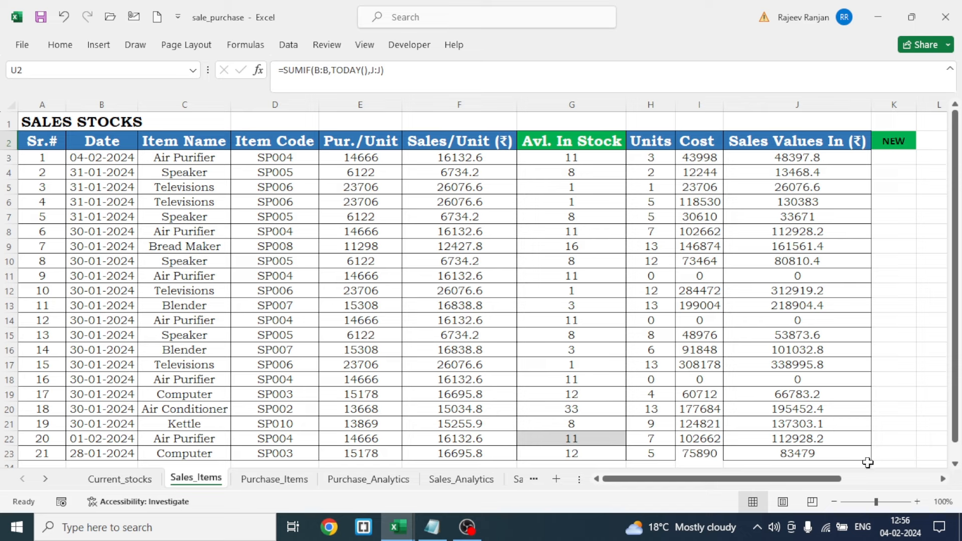
{"action": "left_click_drag", "start_coordinate": [807, 480], "coordinate": [927, 484]}
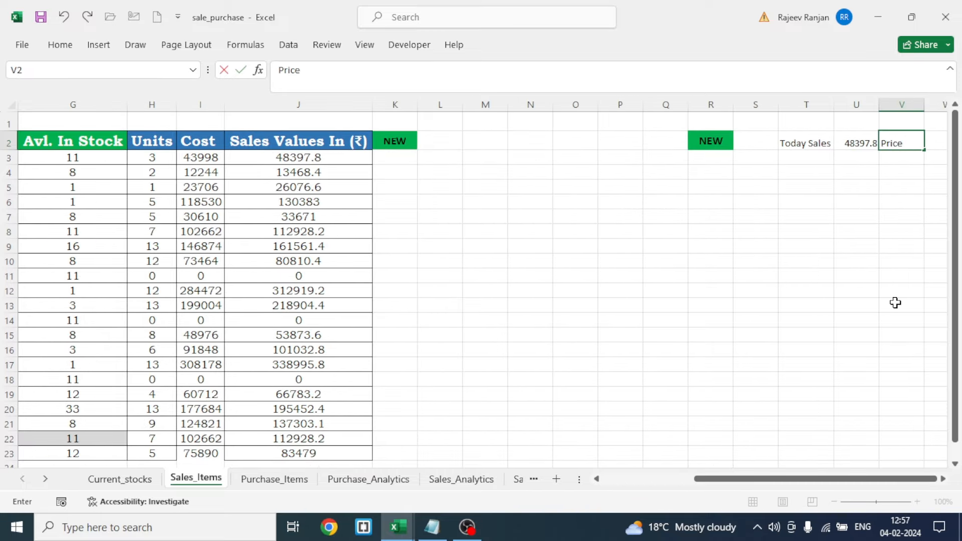
{"action": "left_click", "coordinate": [754, 276]}
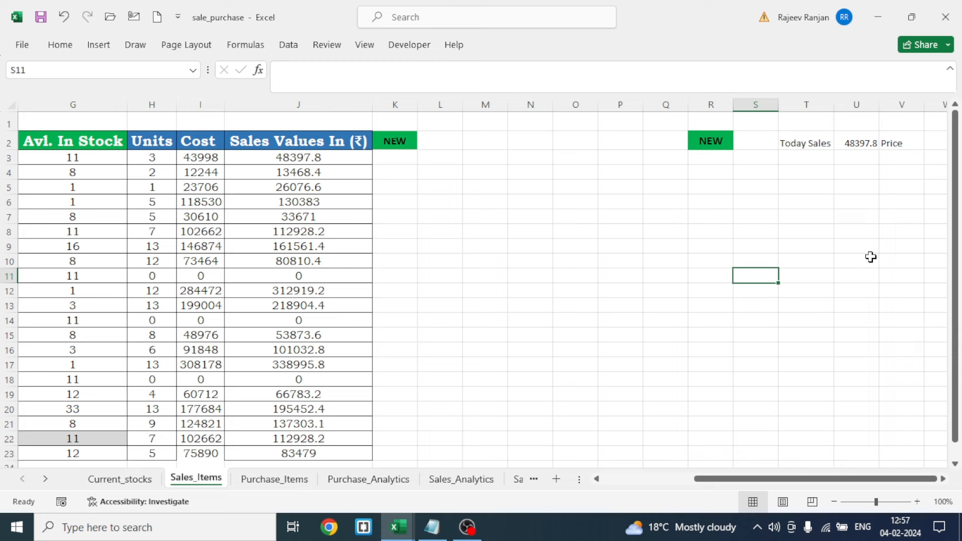
Start a SUMIF formula in W2 beside Price, with the Date column B:B as its range.
{"action": "left_click", "coordinate": [927, 144]}
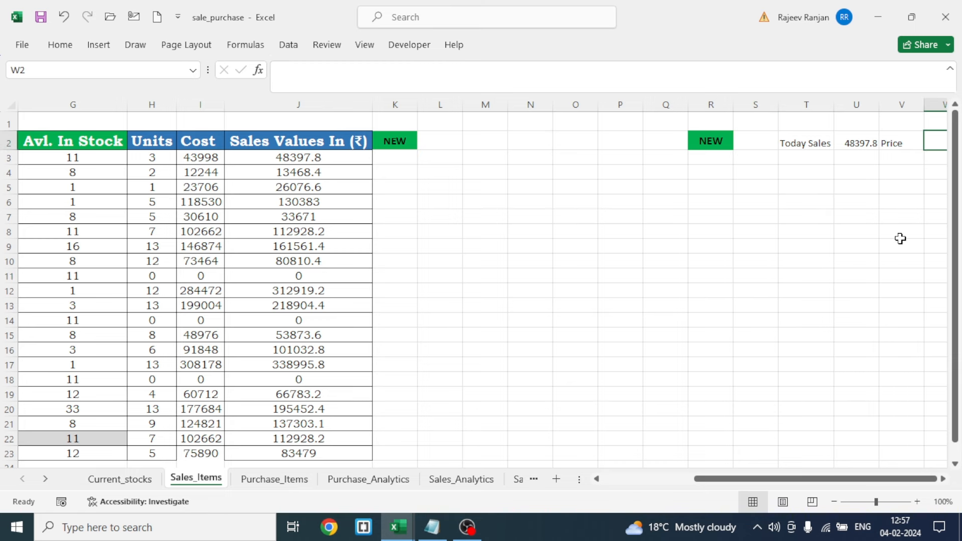
{"action": "key", "text": "Right"}
{"action": "key", "text": "Right"}
{"action": "key", "text": "Right"}
{"action": "key", "text": "Right"}
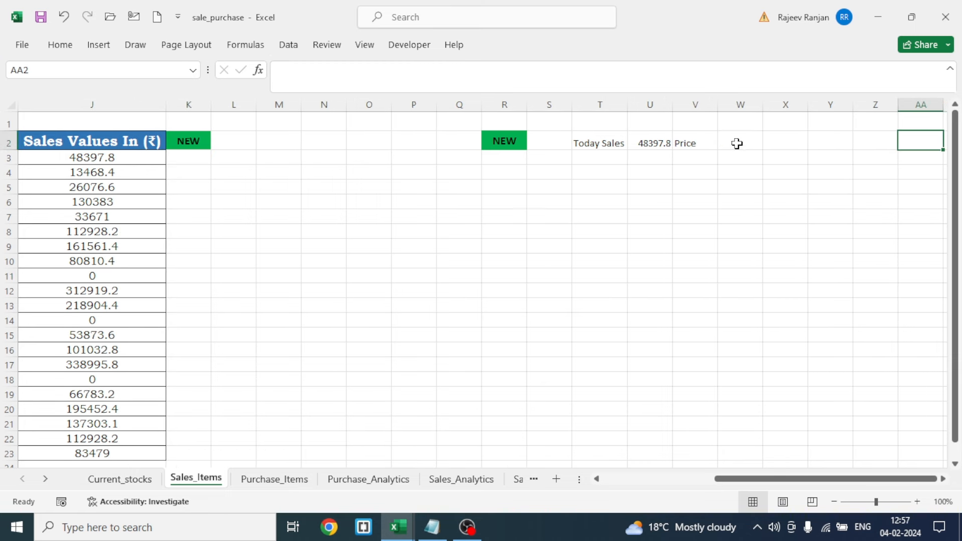
{"action": "left_click", "coordinate": [736, 144]}
{"action": "type", "text": "="}
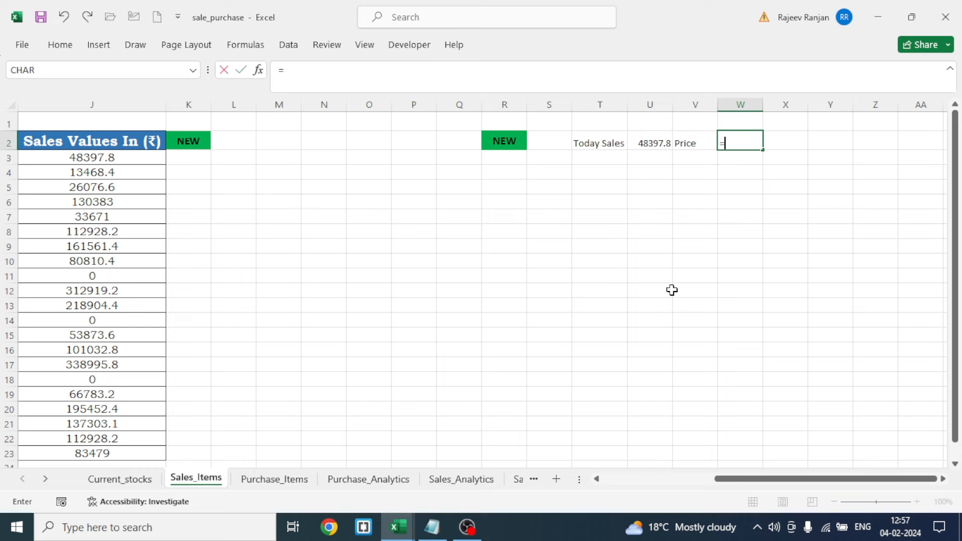
{"action": "type", "text": "sumi"}
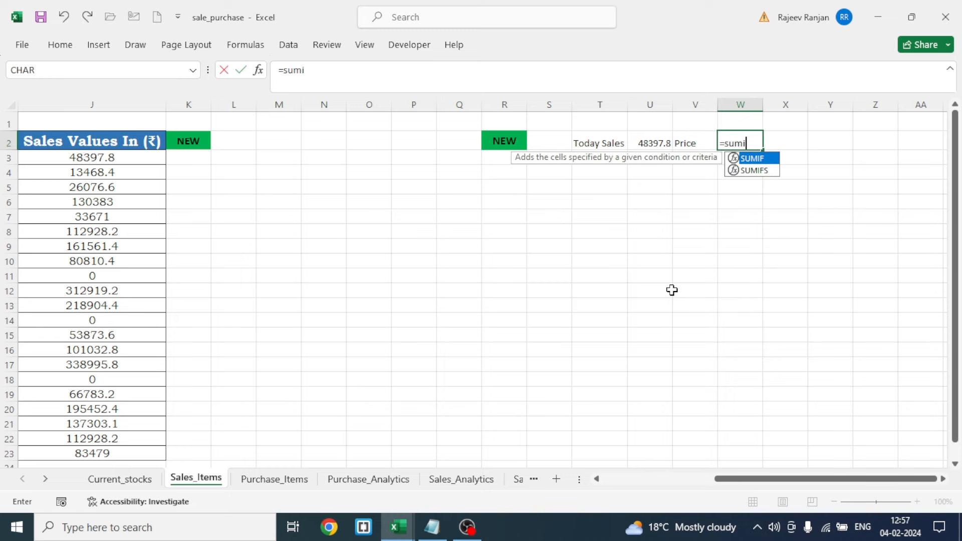
{"action": "key", "text": "Tab"}
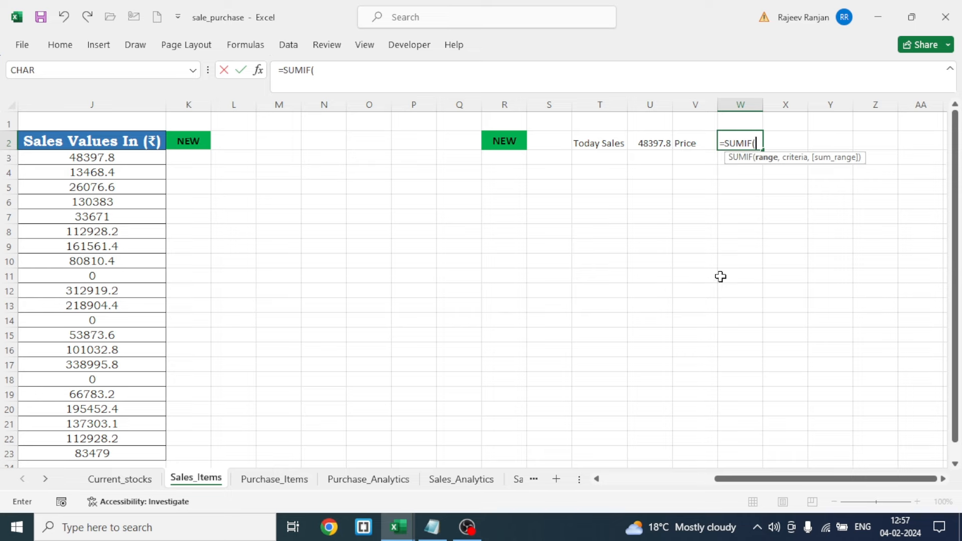
{"action": "left_click_drag", "start_coordinate": [766, 483], "coordinate": [654, 483]}
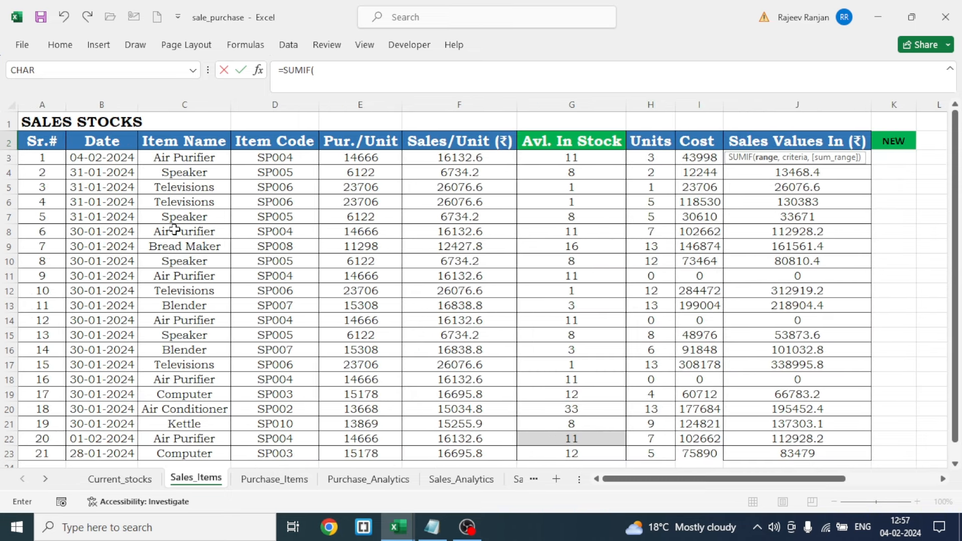
{"action": "left_click", "coordinate": [112, 95]}
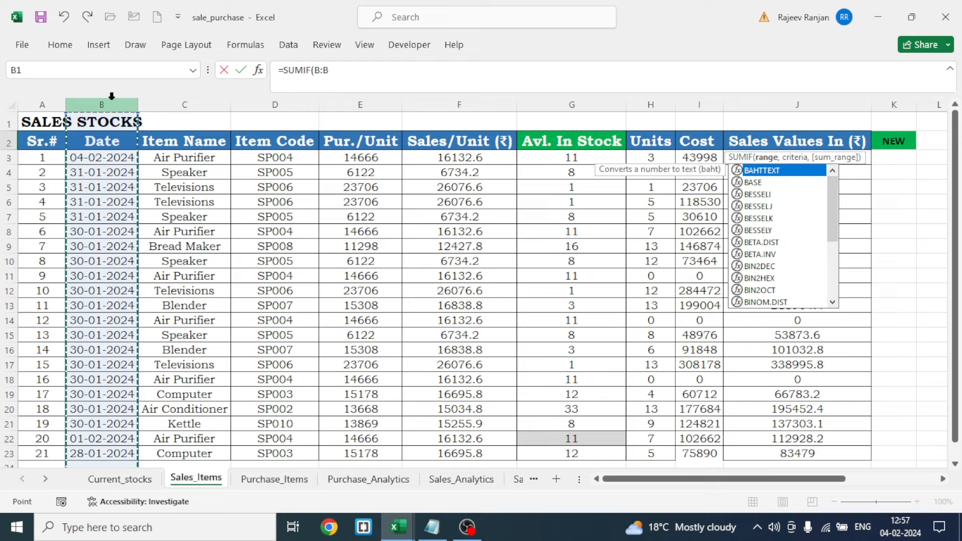
Complete the price formula in W2 of Sales_Items as =SUMIF(B:B,TODAY(),I:I).
{"action": "type", "text": ","}
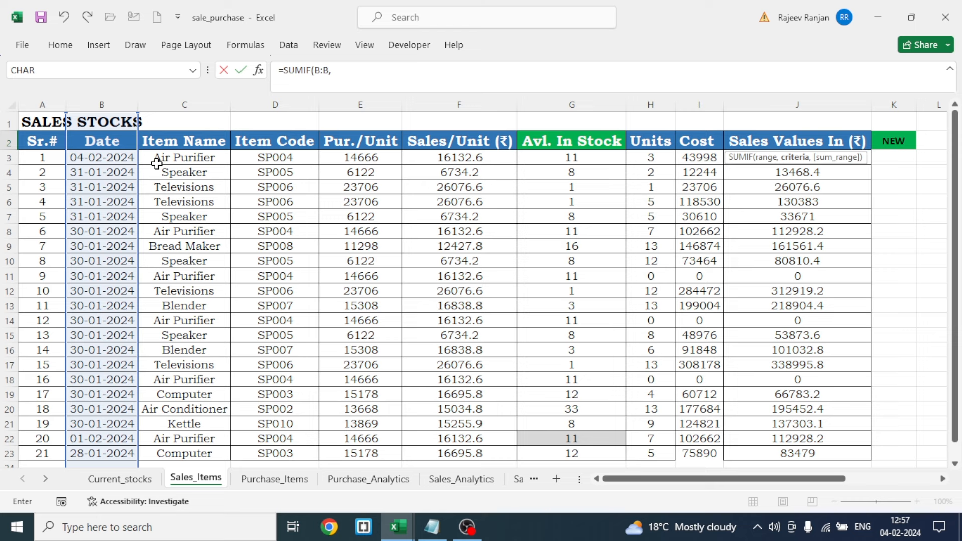
{"action": "type", "text": "toda"}
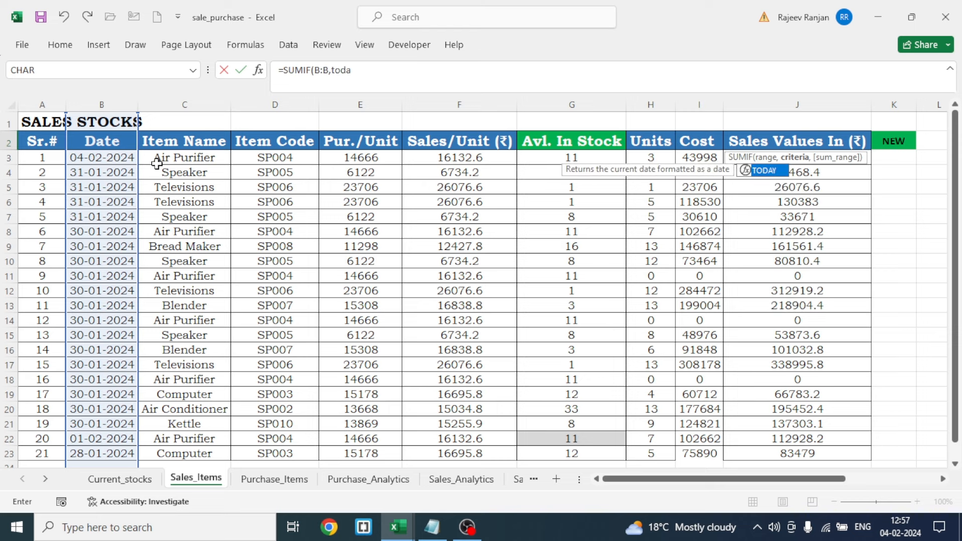
{"action": "key", "text": "Tab"}
{"action": "type", "text": ")"}
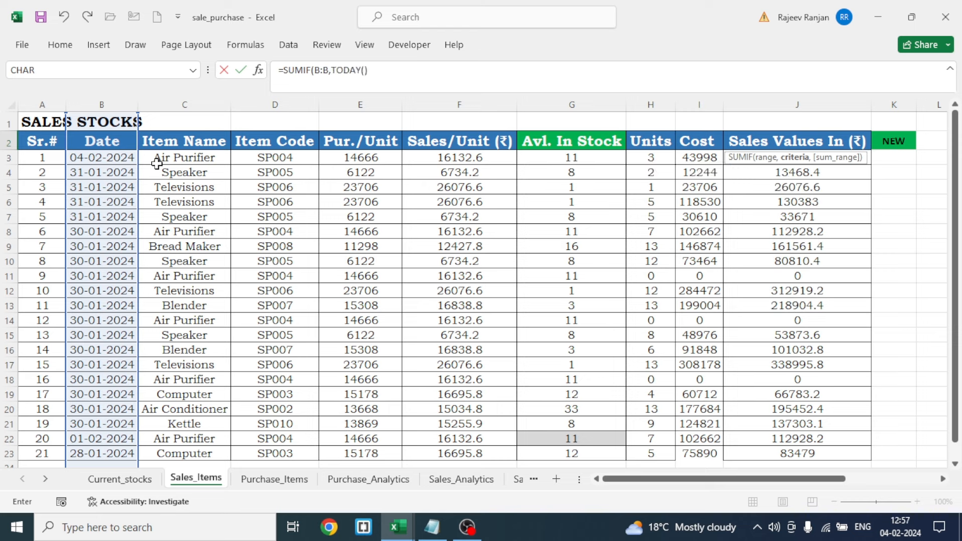
{"action": "type", "text": ","}
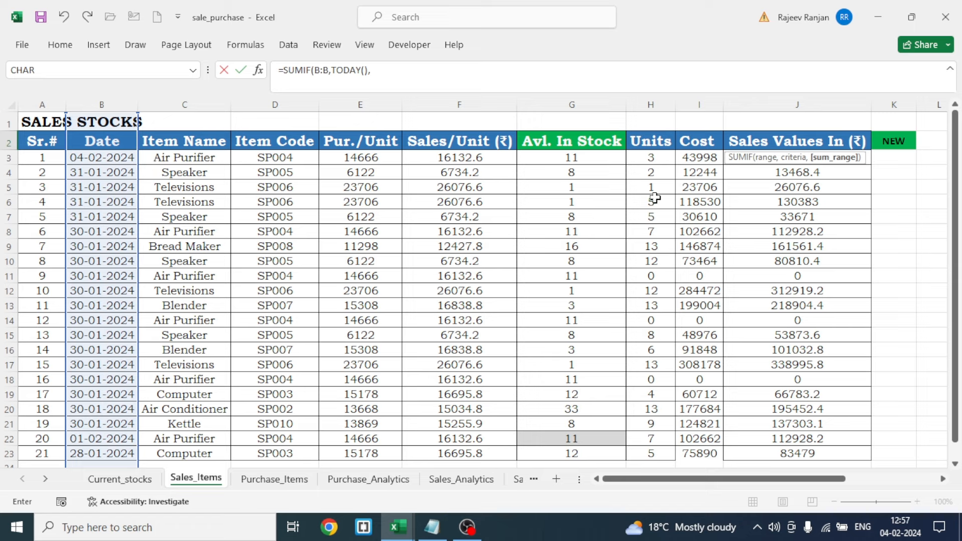
{"action": "left_click", "coordinate": [694, 101]}
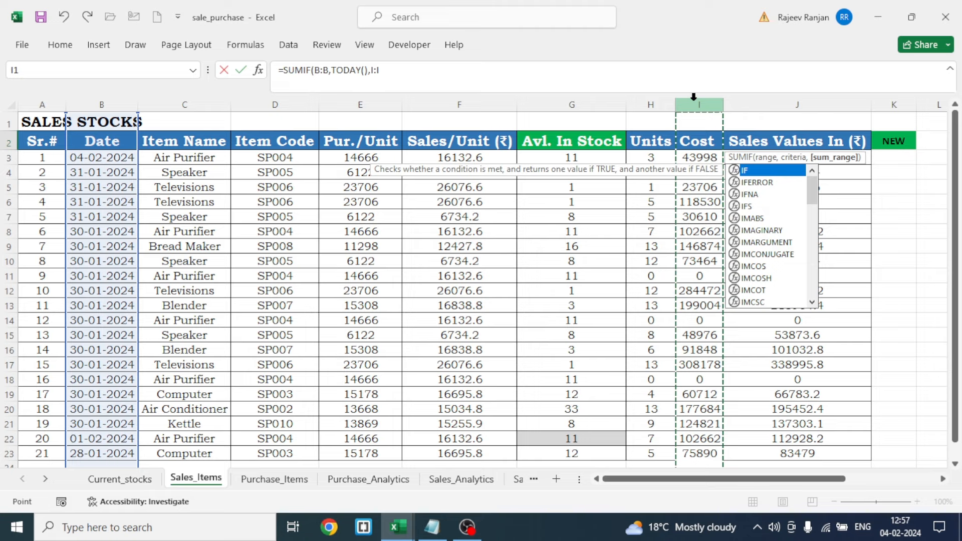
{"action": "type", "text": ")"}
{"action": "key", "text": "Return"}
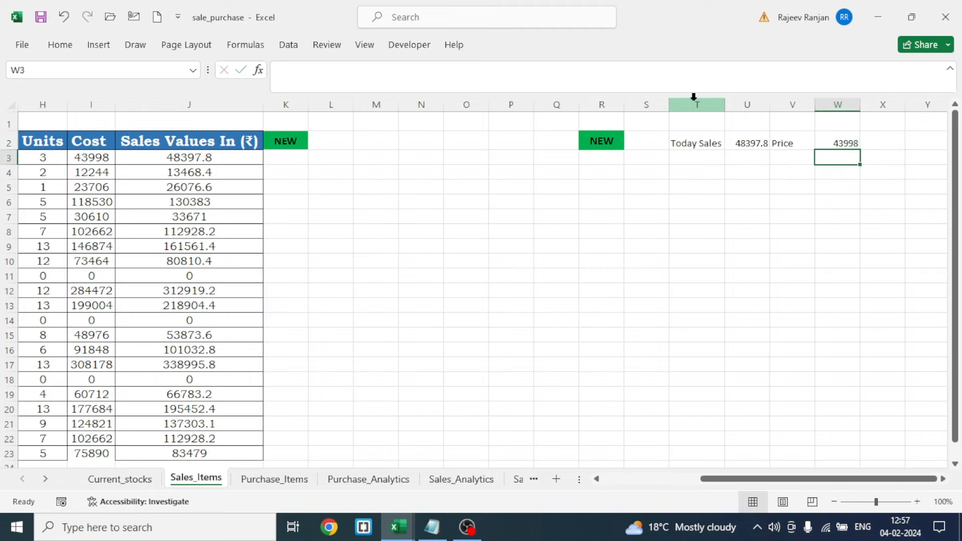
Add the label "profit" in X2 and calculate it in Y2 with =U2-W2.
{"action": "left_click", "coordinate": [844, 146]}
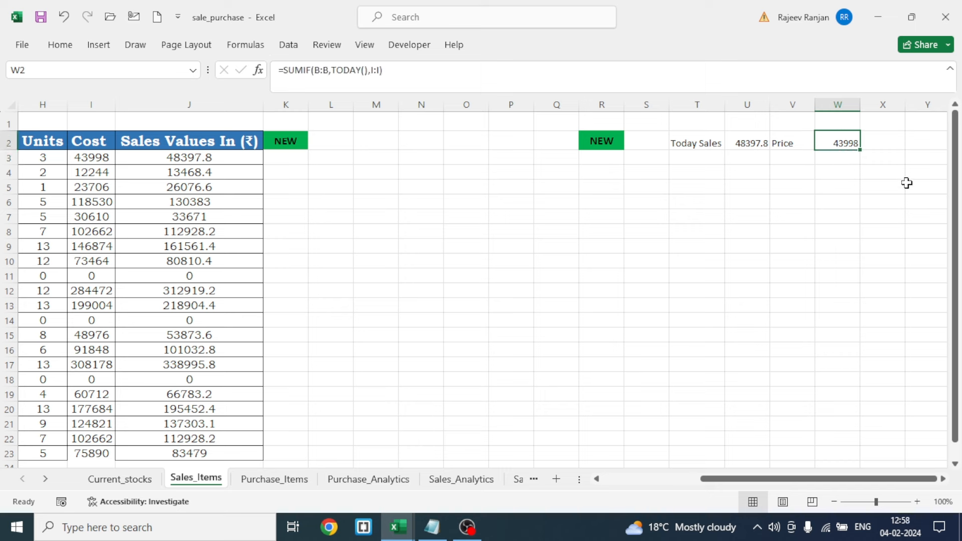
{"action": "left_click", "coordinate": [893, 144]}
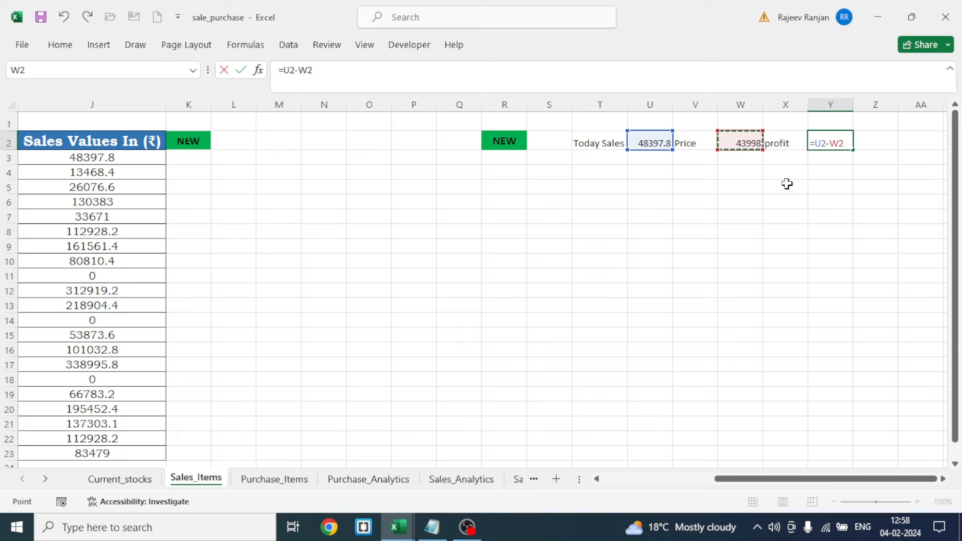
{"action": "key", "text": "ctrl+Return"}
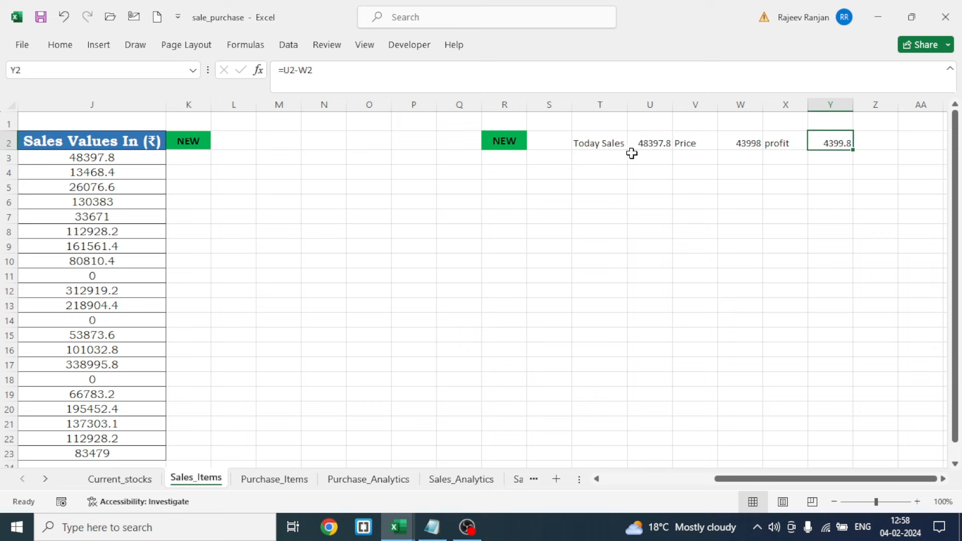
Format the sales, price and profit values in U2, W2 and Y2 as rupee currency with two decimals.
{"action": "left_click", "coordinate": [651, 148]}
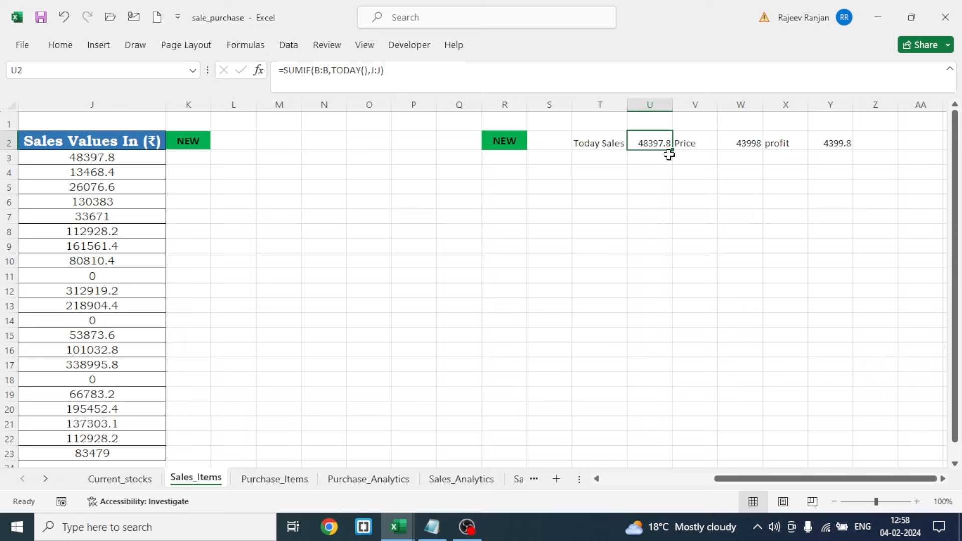
{"action": "left_click", "coordinate": [747, 144], "text": "ctrl"}
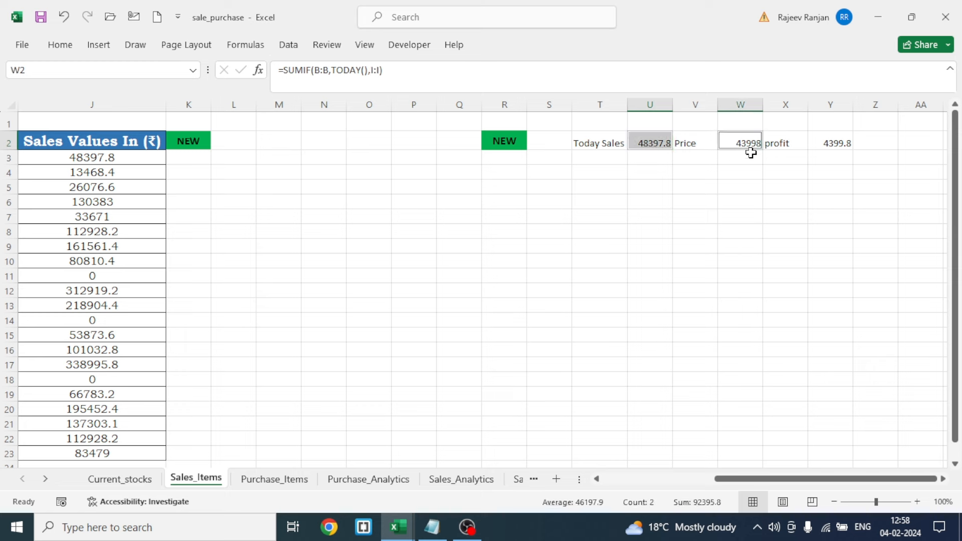
{"action": "left_click", "coordinate": [836, 144], "text": "ctrl"}
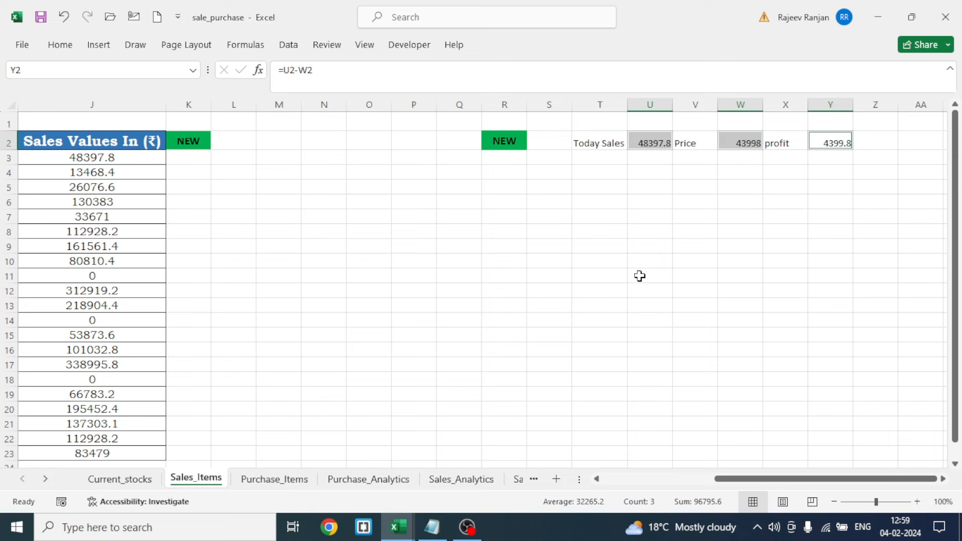
{"action": "key", "text": "alt+F1"}
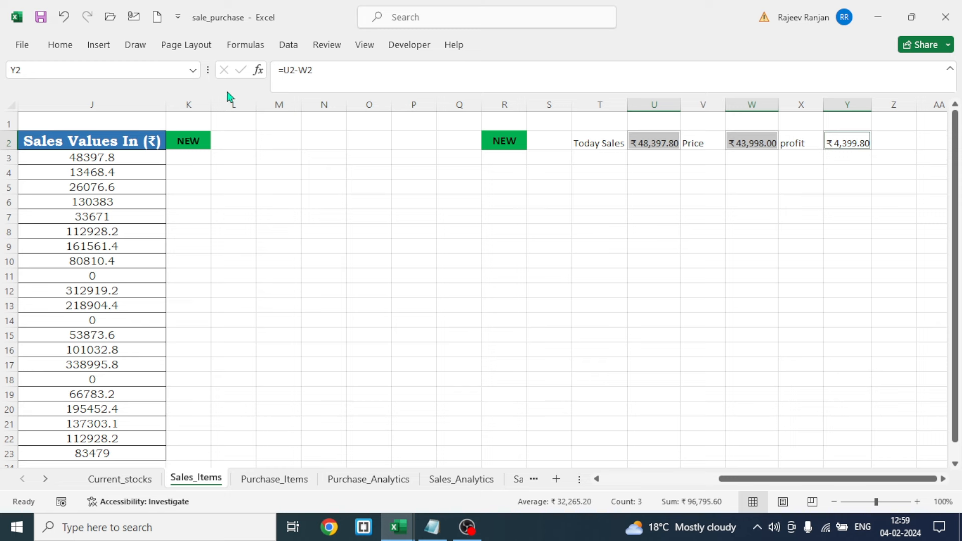
Make the values in U2, W2 and Y2 bold and enlarge their font to size 18.
{"action": "left_click", "coordinate": [61, 46]}
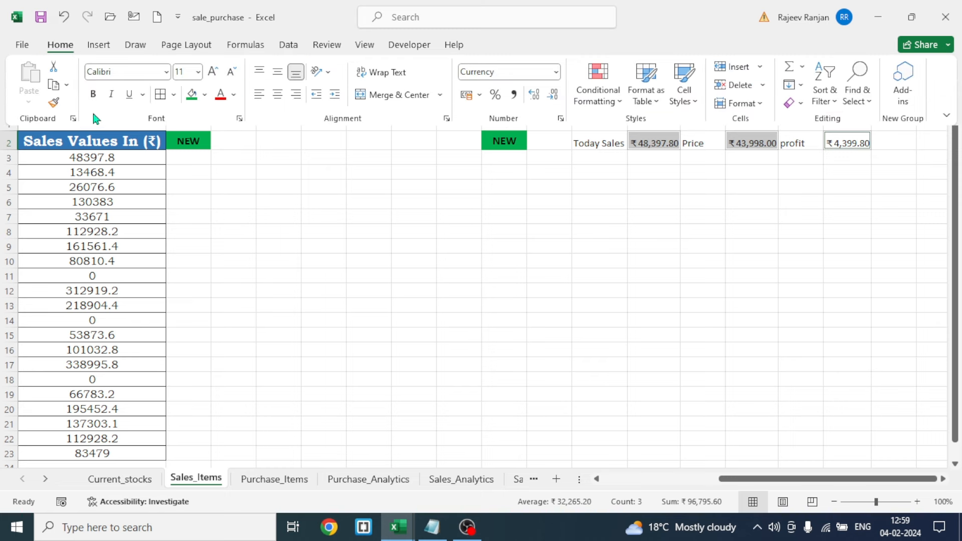
{"action": "left_click", "coordinate": [93, 95]}
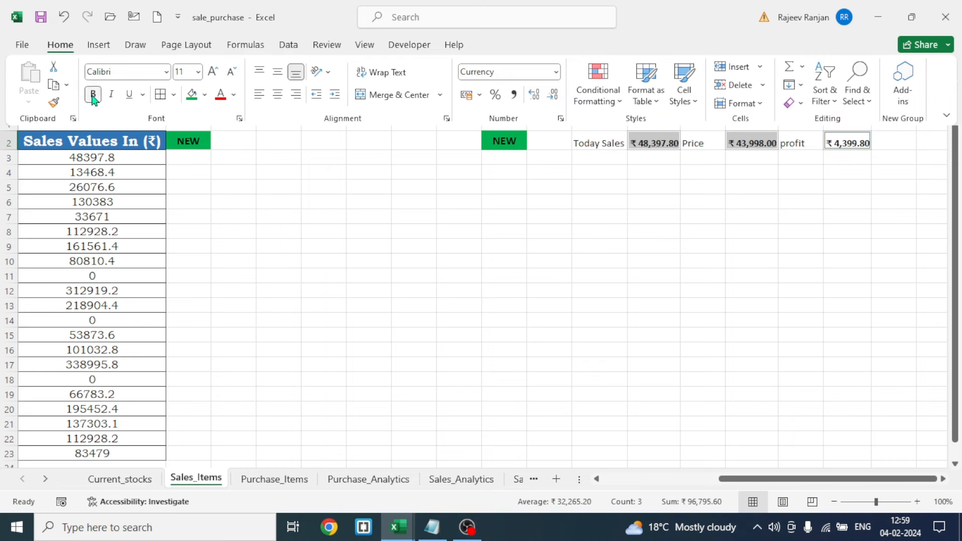
{"action": "left_click", "coordinate": [212, 69]}
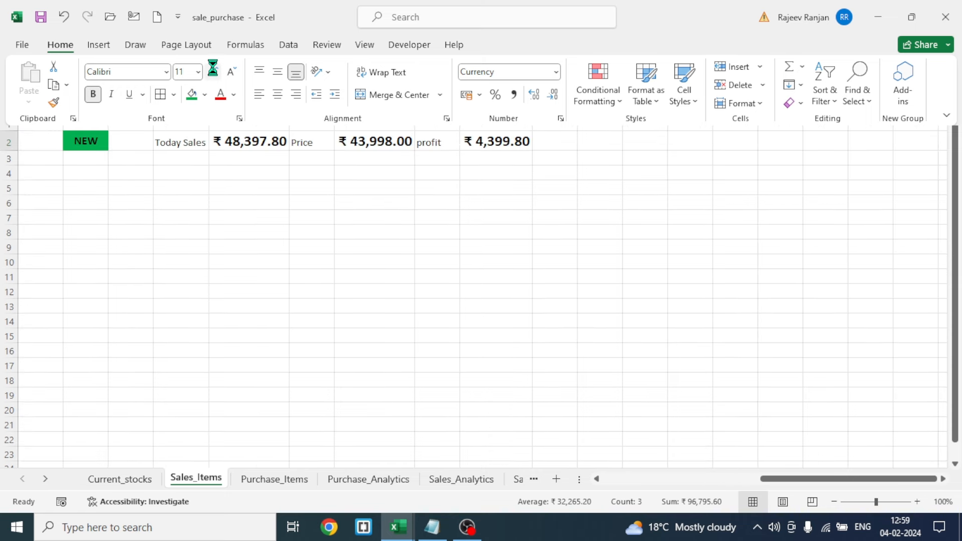
{"action": "left_click", "coordinate": [213, 70]}
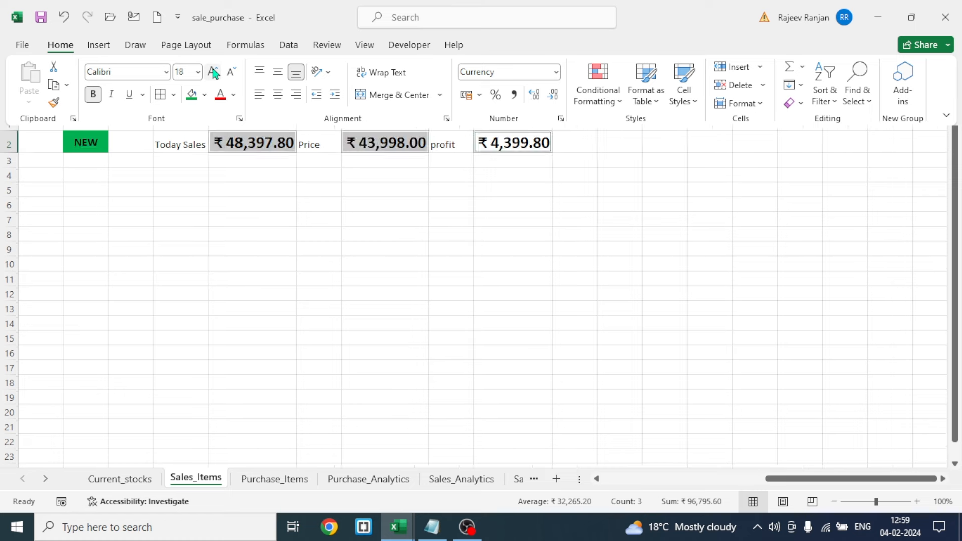
{"action": "left_click", "coordinate": [332, 217]}
{"action": "left_click", "coordinate": [332, 216]}
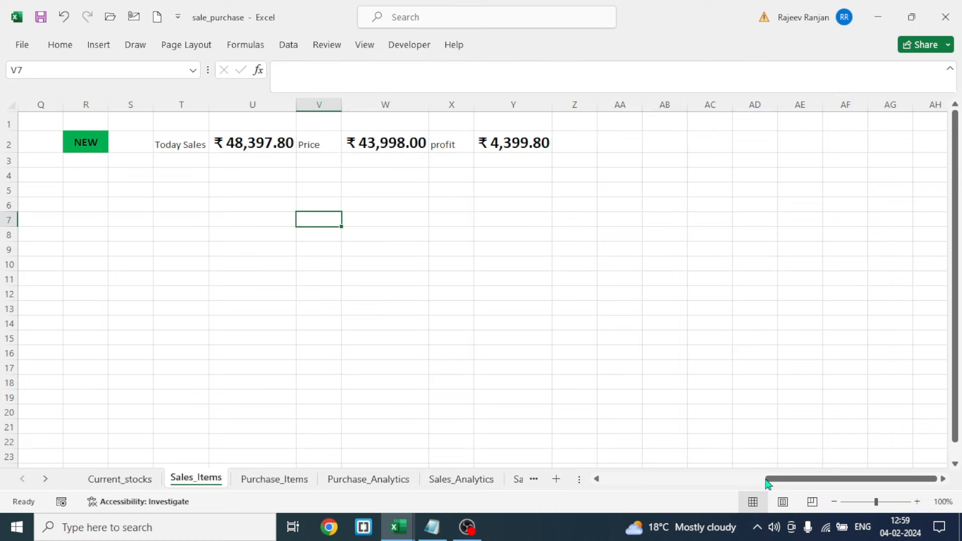
On the Purchase_Analytics sheet, link the blank box under Todays Sales to =Sales_Items!U2.
{"action": "left_click_drag", "start_coordinate": [808, 480], "coordinate": [700, 489]}
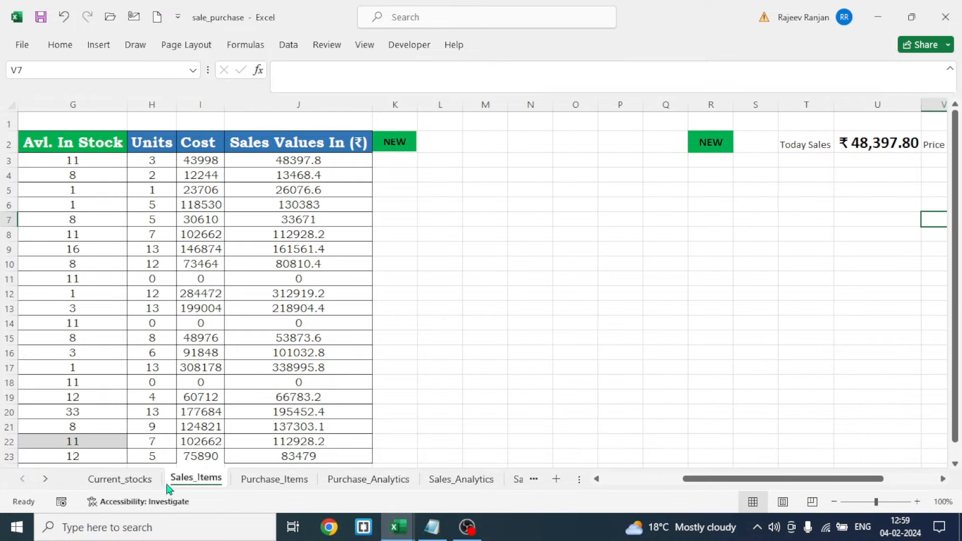
{"action": "left_click", "coordinate": [387, 484]}
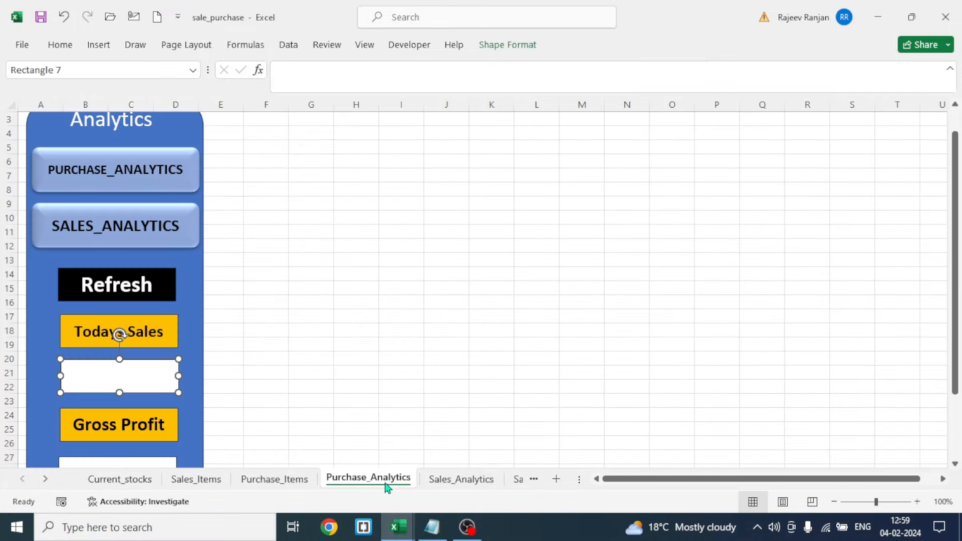
{"action": "left_click", "coordinate": [371, 317]}
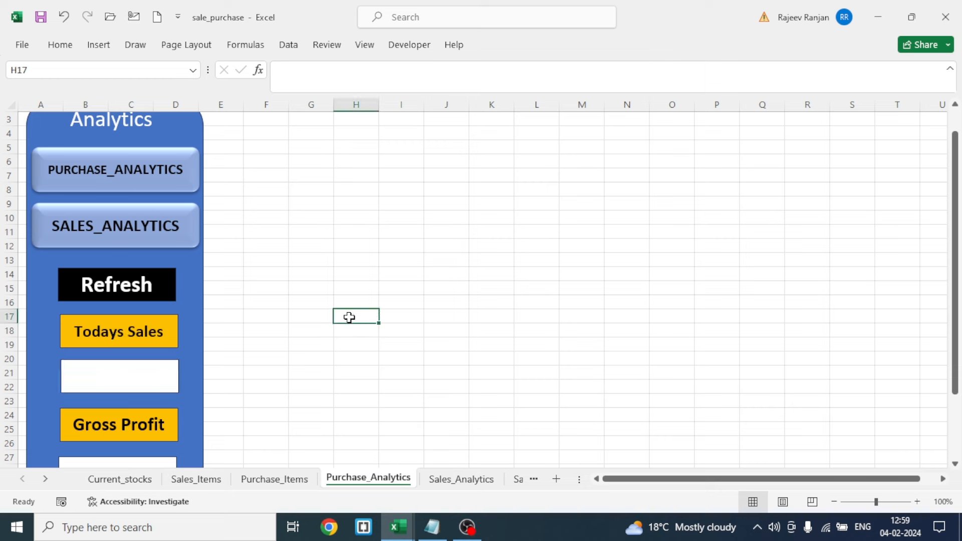
{"action": "left_click", "coordinate": [125, 379]}
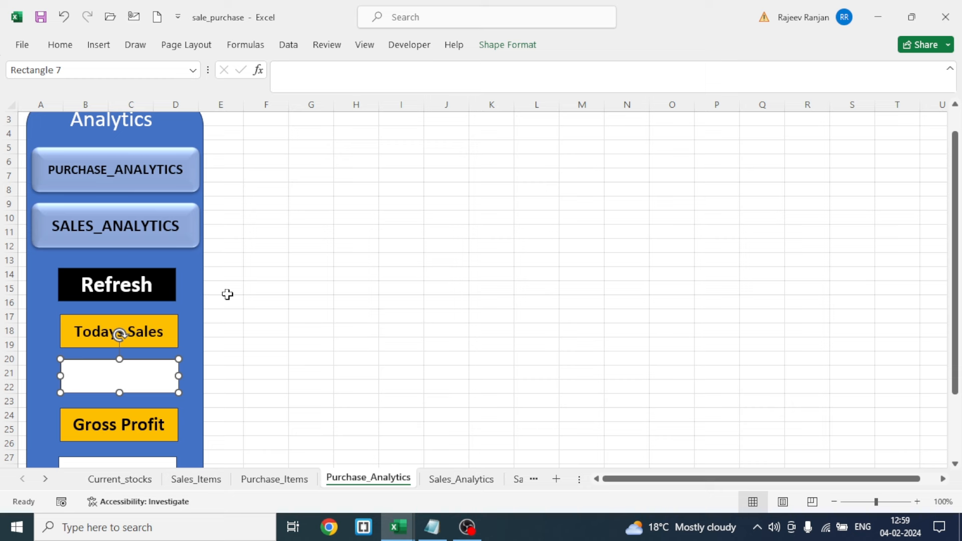
{"action": "left_click", "coordinate": [288, 77]}
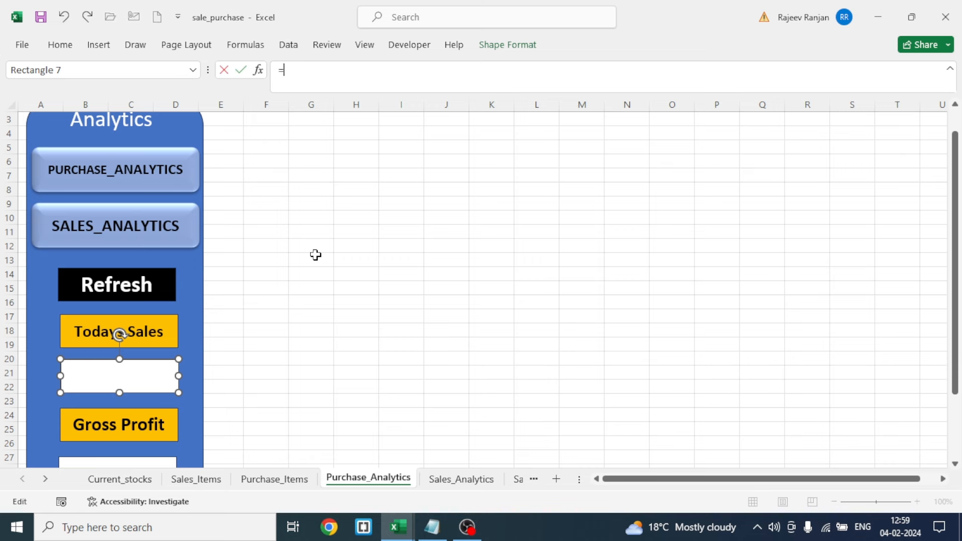
{"action": "type", "text": "="}
{"action": "left_click", "coordinate": [196, 479]}
{"action": "left_click", "coordinate": [877, 143]}
{"action": "key", "text": "Return"}
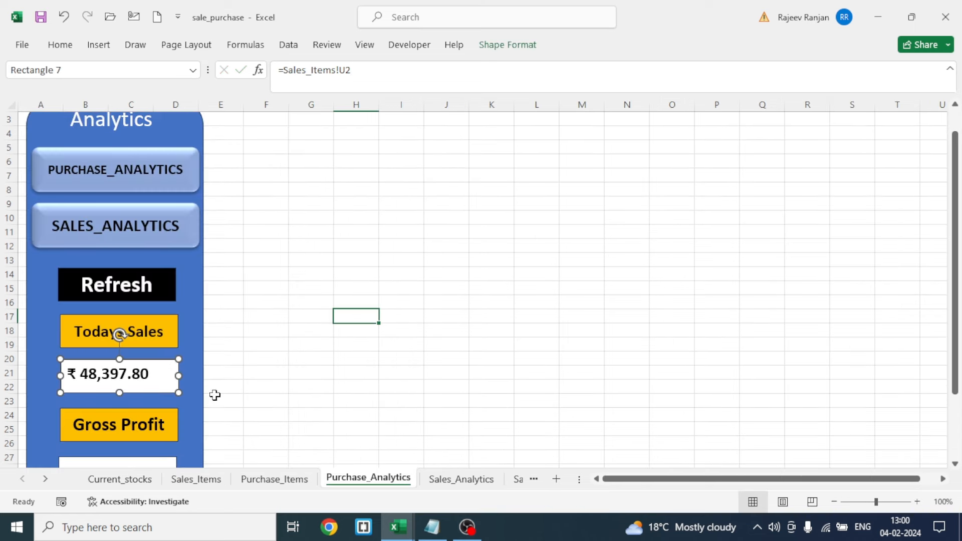
{"action": "left_click", "coordinate": [340, 399]}
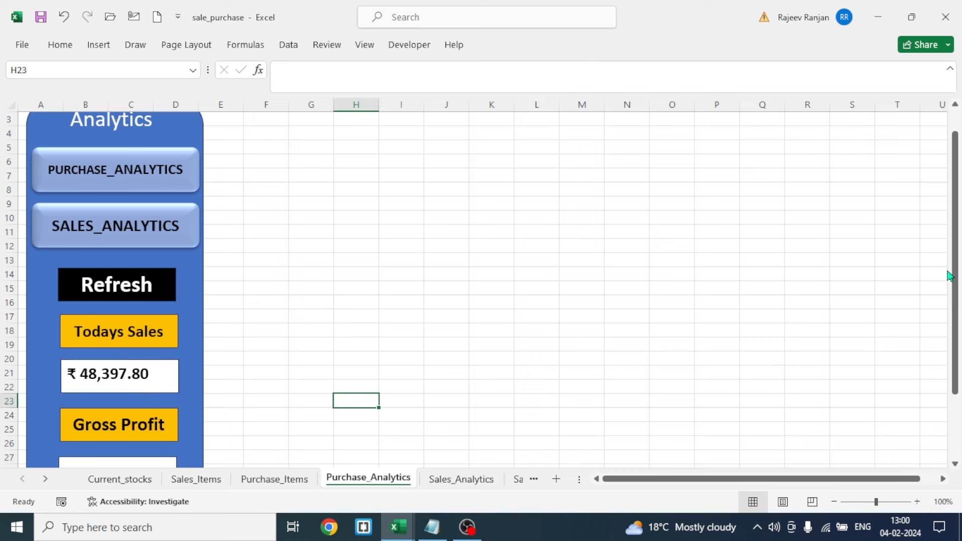
Link the blank box under Gross Profit to =Sales_Items!Y2.
{"action": "left_click_drag", "start_coordinate": [954, 274], "coordinate": [953, 338]}
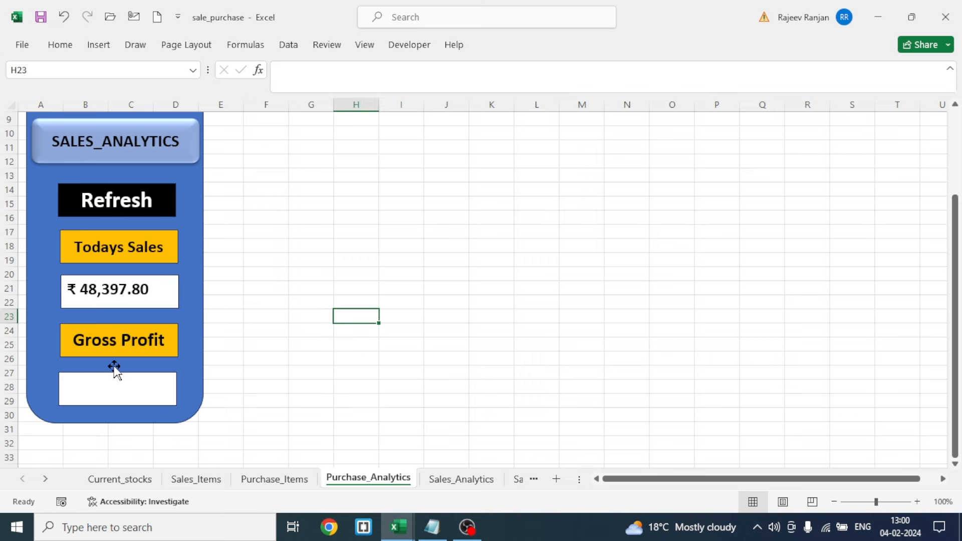
{"action": "left_click", "coordinate": [113, 389]}
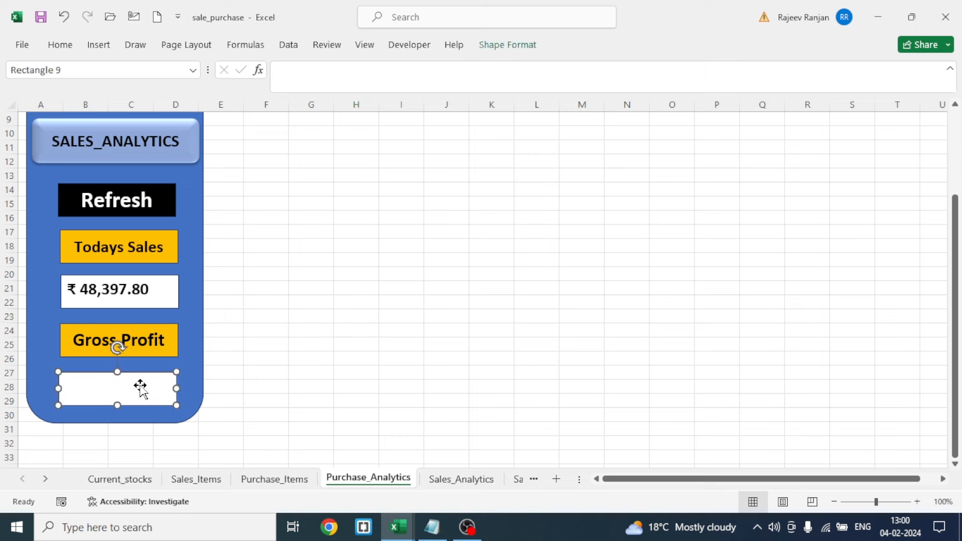
{"action": "left_click", "coordinate": [271, 80]}
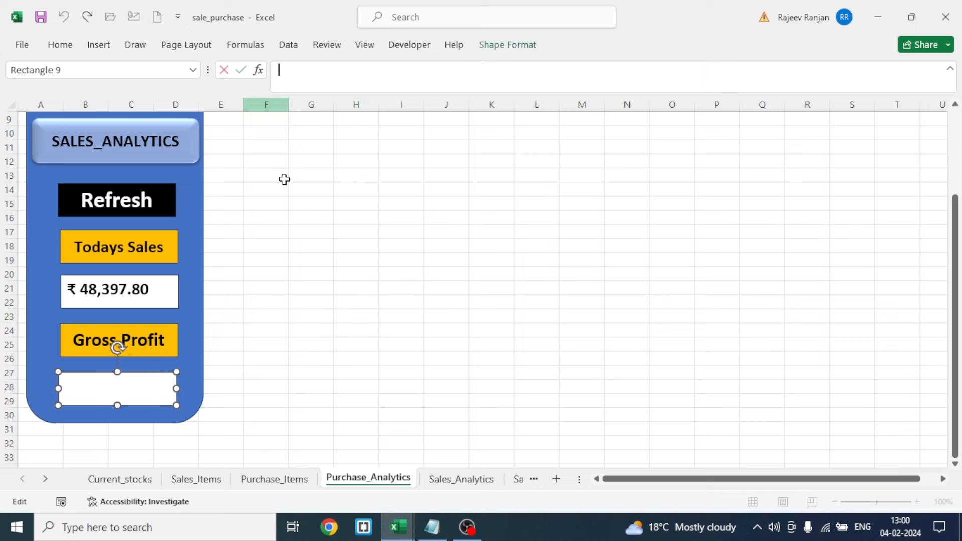
{"action": "type", "text": "="}
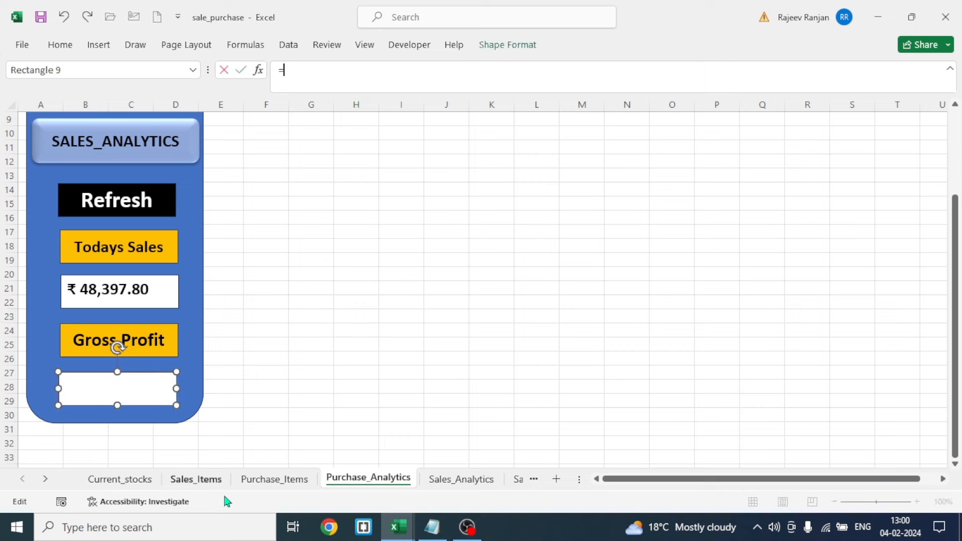
{"action": "left_click", "coordinate": [213, 481]}
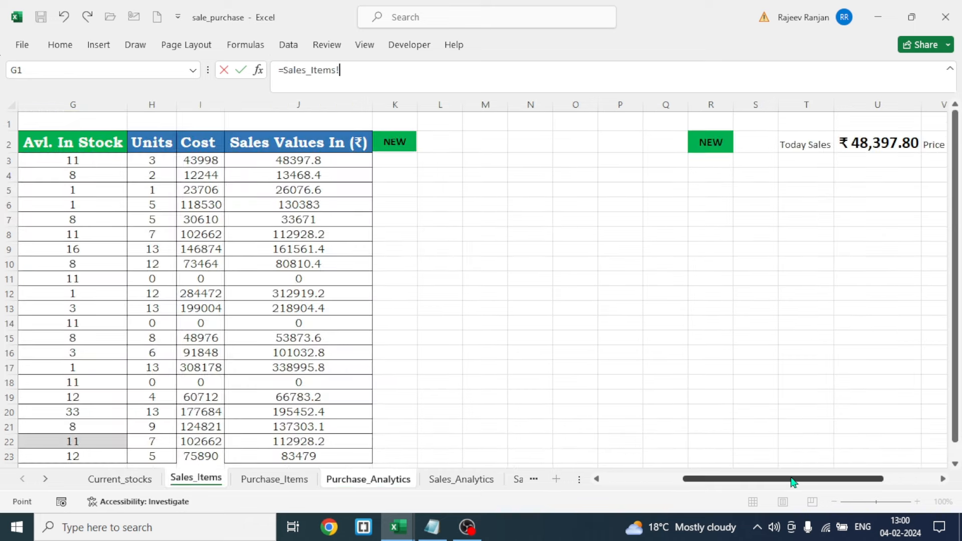
{"action": "left_click_drag", "start_coordinate": [795, 480], "coordinate": [892, 469]}
{"action": "left_click", "coordinate": [770, 150]}
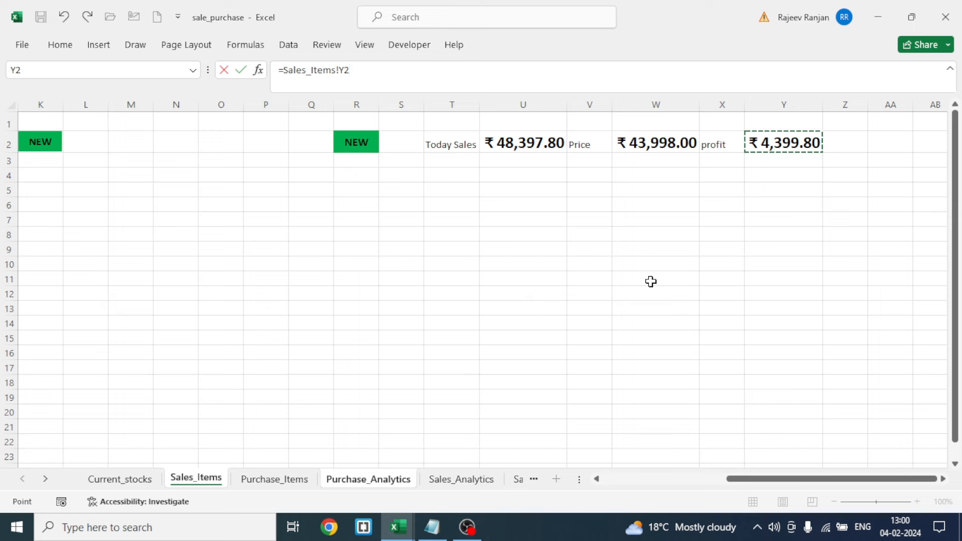
{"action": "key", "text": "Return"}
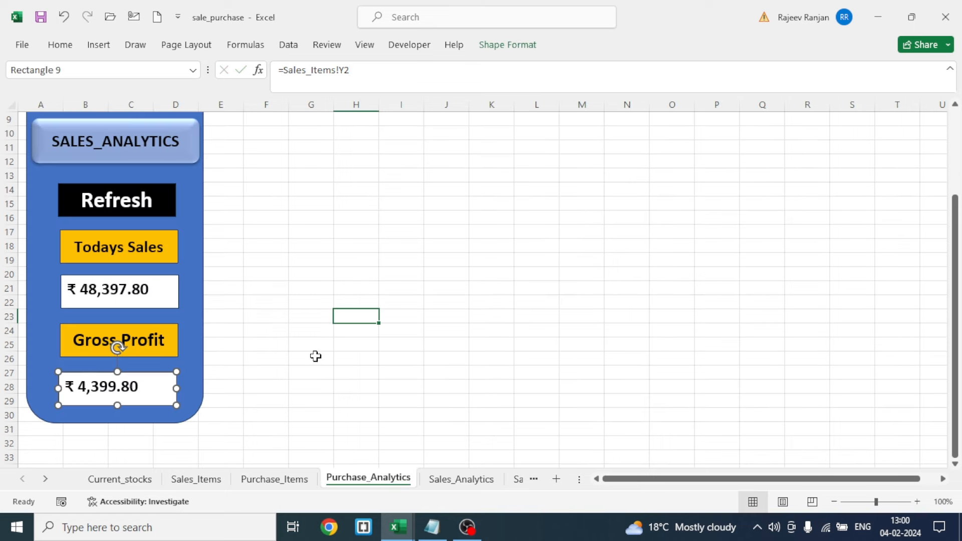
{"action": "left_click", "coordinate": [320, 407]}
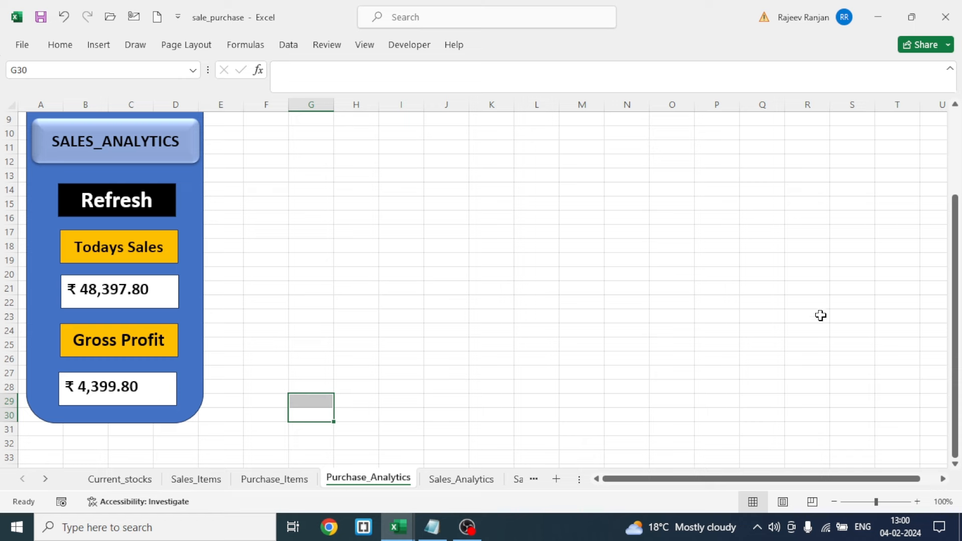
Hide the gridlines on the Purchase_Analytics sheet.
{"action": "left_click_drag", "start_coordinate": [955, 297], "coordinate": [959, 195]}
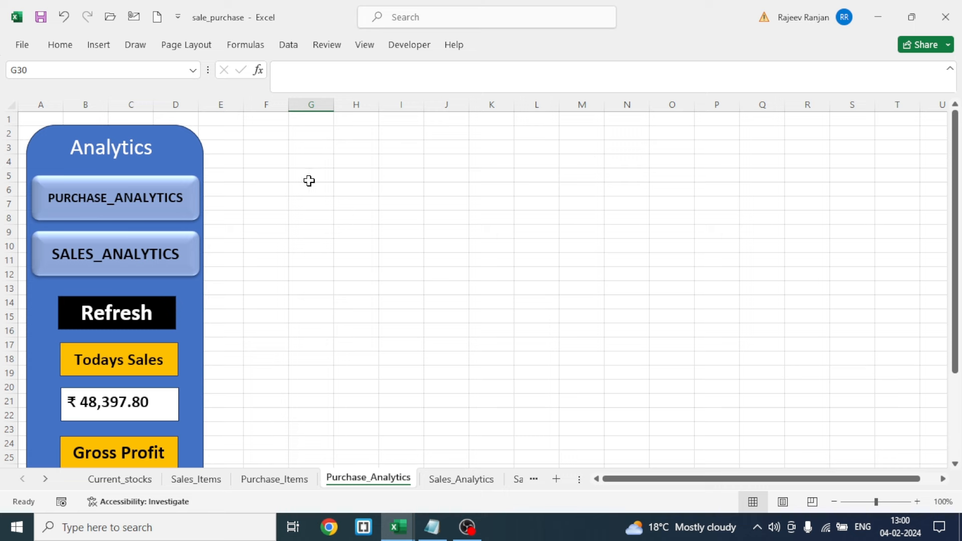
{"action": "left_click", "coordinate": [366, 46]}
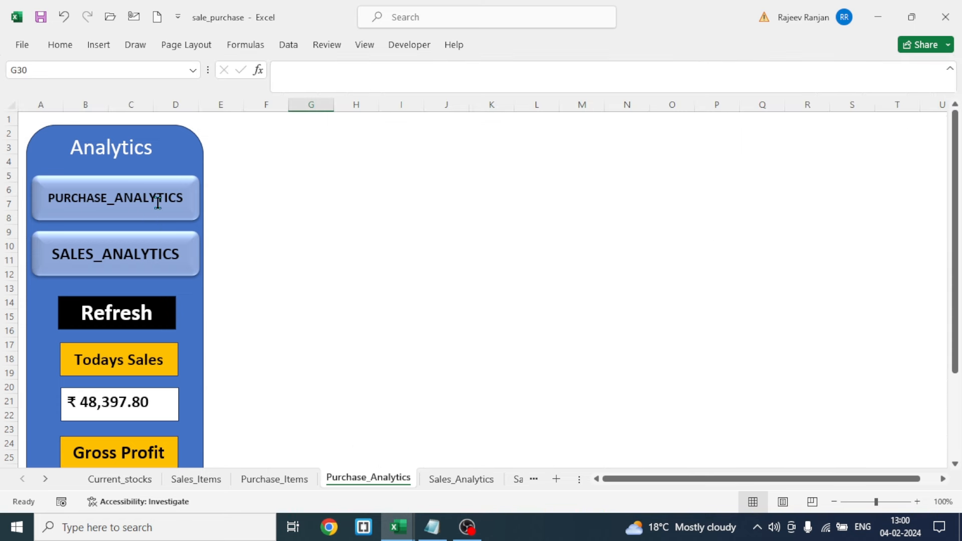
Create a copy of the Purchase_Analytics sheet in the same workbook, placed before Current_stocks.
{"action": "right_click", "coordinate": [377, 484]}
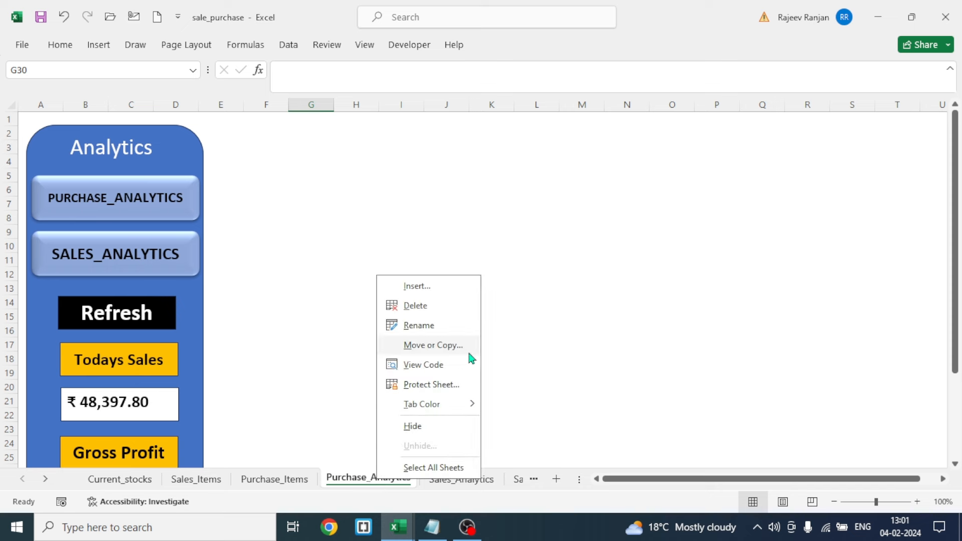
{"action": "left_click", "coordinate": [426, 351]}
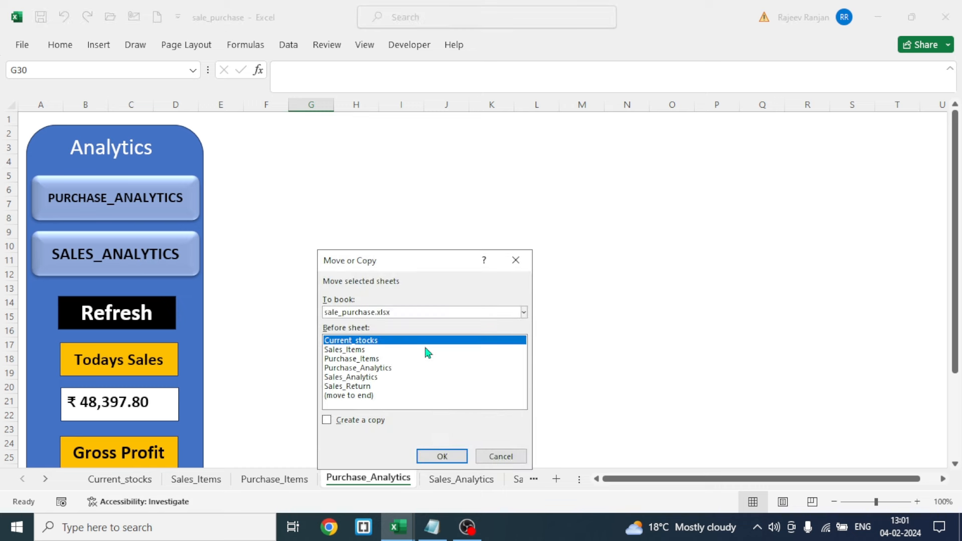
{"action": "left_click", "coordinate": [327, 421]}
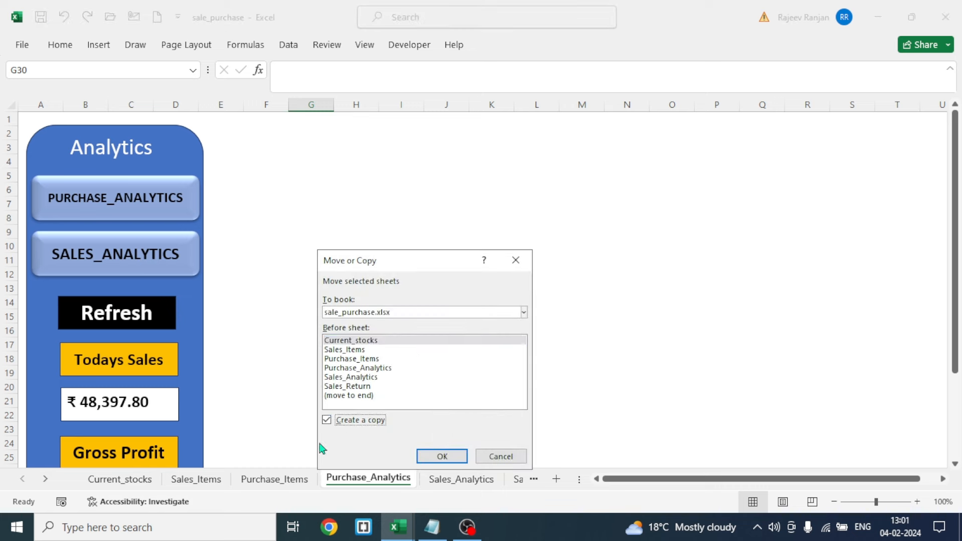
{"action": "left_click", "coordinate": [443, 457]}
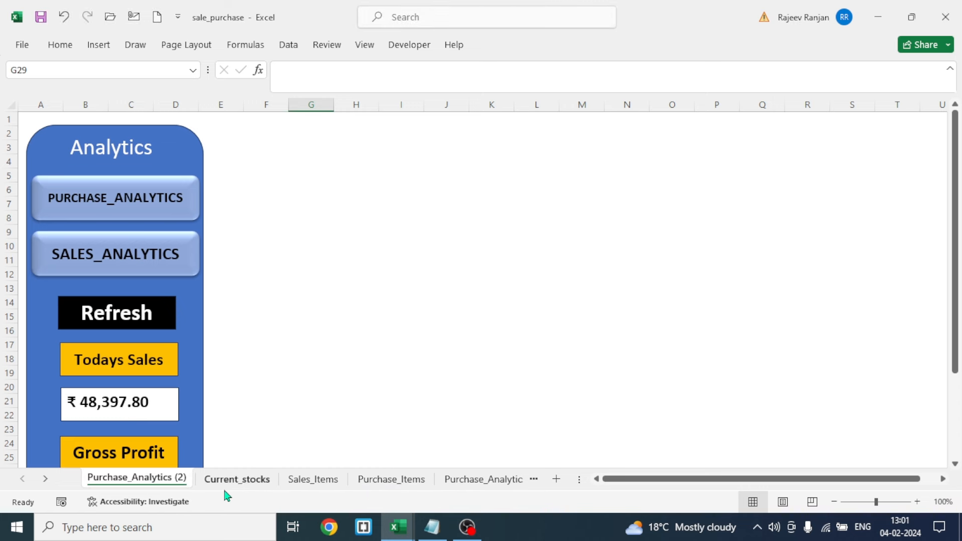
{"action": "left_click", "coordinate": [301, 205]}
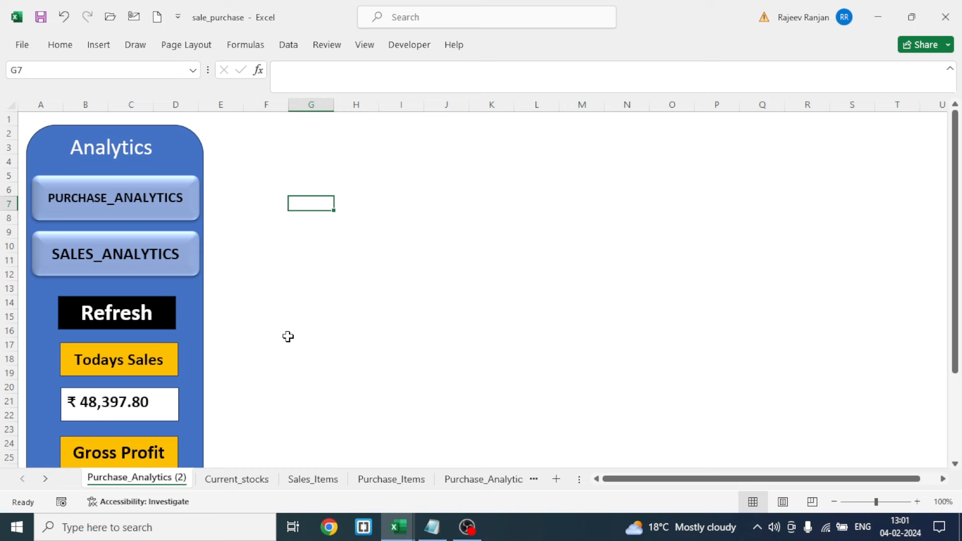
Rename the copied Purchase_Analytics (2) sheet as Sales_Analytic.
{"action": "right_click", "coordinate": [146, 478]}
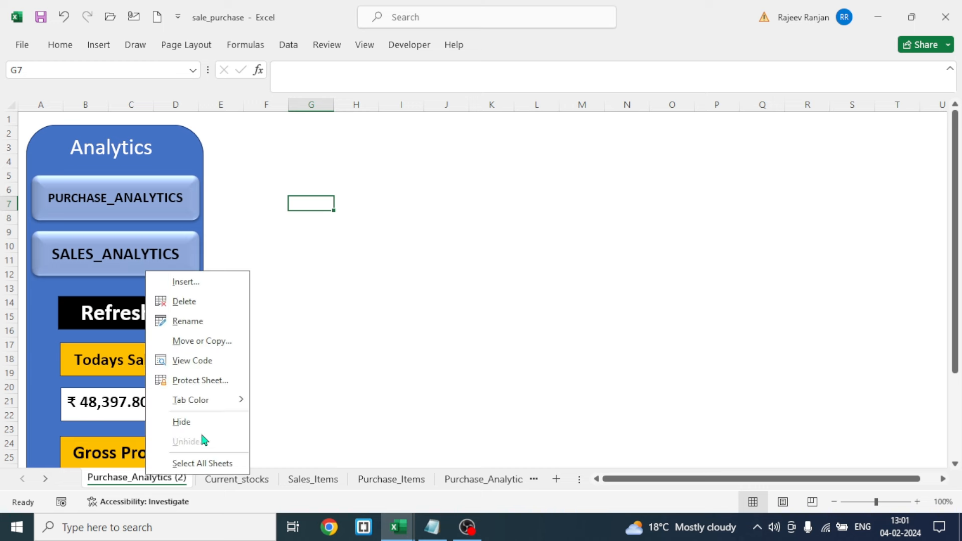
{"action": "left_click", "coordinate": [188, 321]}
{"action": "left_click", "coordinate": [129, 477]}
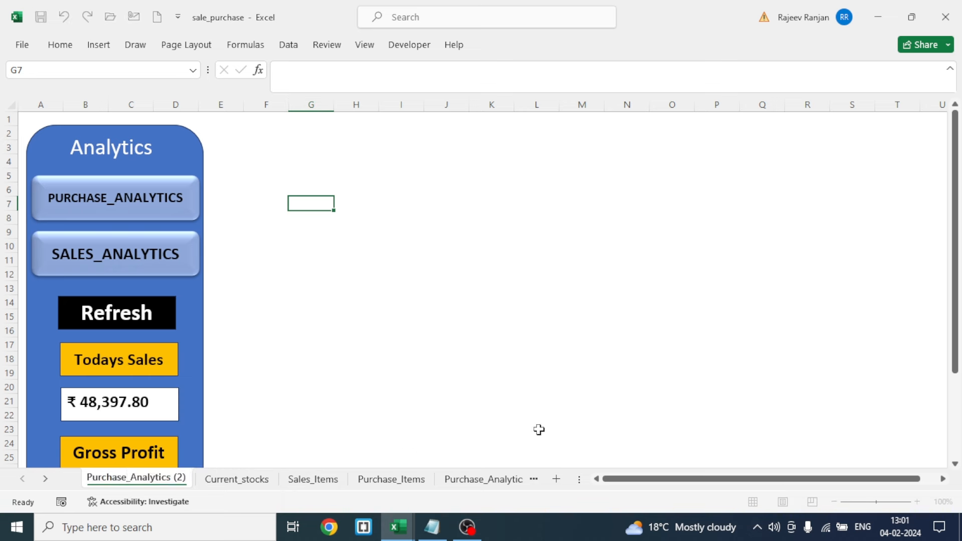
{"action": "key", "text": "BackSpace"}
{"action": "key", "text": "BackSpace"}
{"action": "key", "text": "BackSpace"}
{"action": "key", "text": "BackSpace"}
{"action": "key", "text": "BackSpace"}
{"action": "key", "text": "BackSpace"}
{"action": "key", "text": "BackSpace"}
{"action": "key", "text": "BackSpace"}
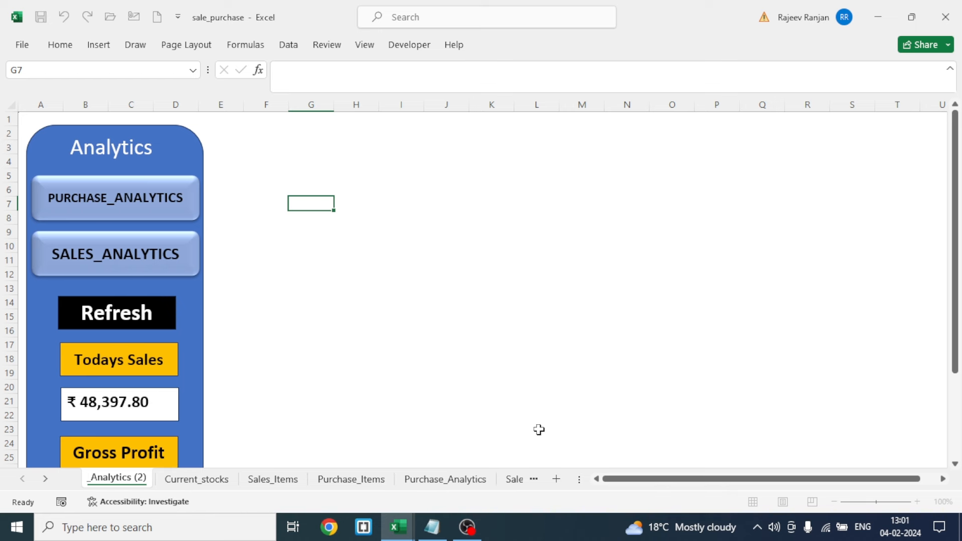
{"action": "type", "text": "Sales"}
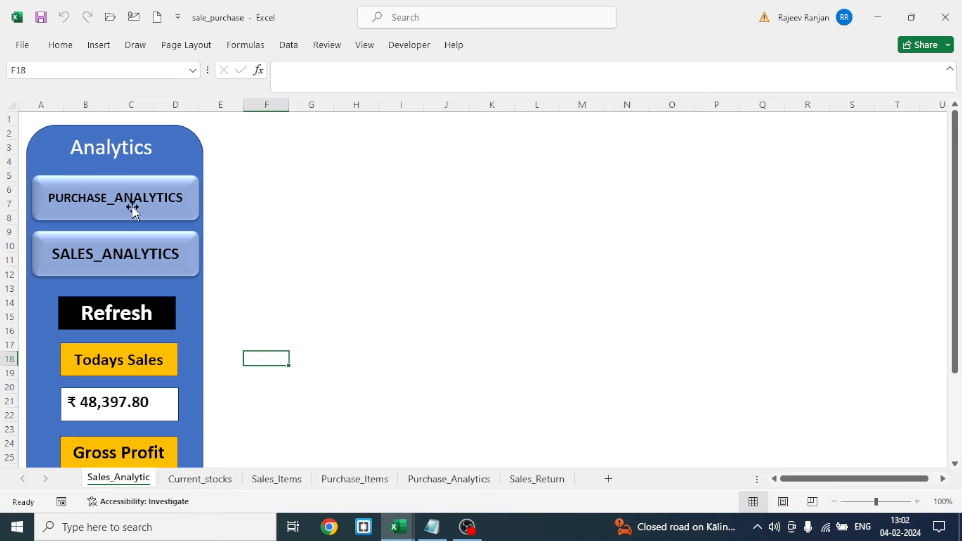
On the Sales_Analytic sheet, hyperlink the PURCHASE_ANALYTICS button to cell A1 of the Purchase_Analytics sheet.
{"action": "left_click", "coordinate": [101, 197]}
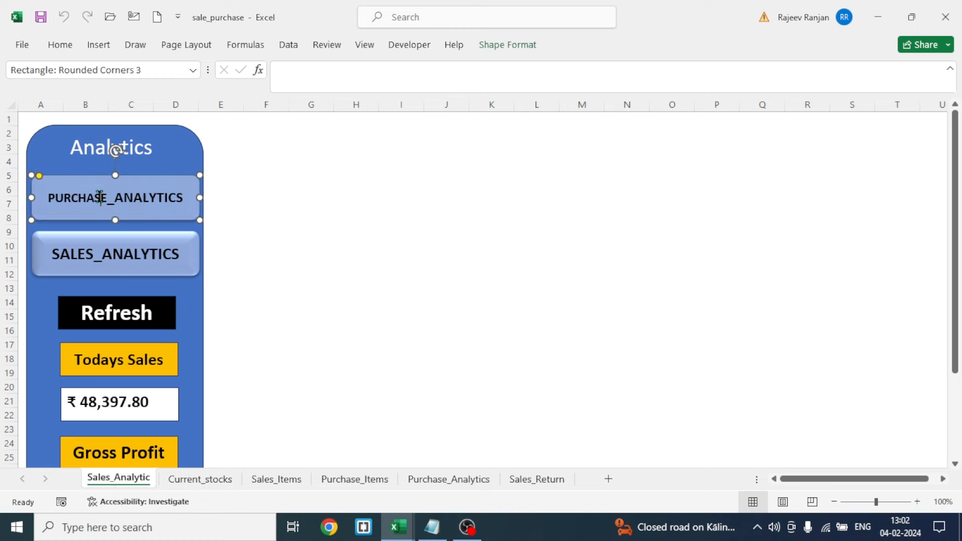
{"action": "right_click", "coordinate": [128, 195]}
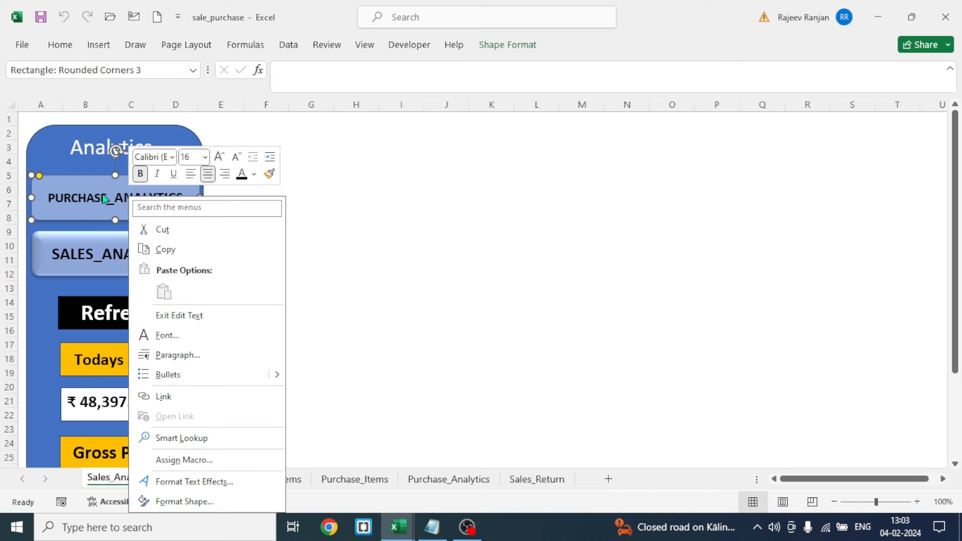
{"action": "left_click", "coordinate": [171, 399]}
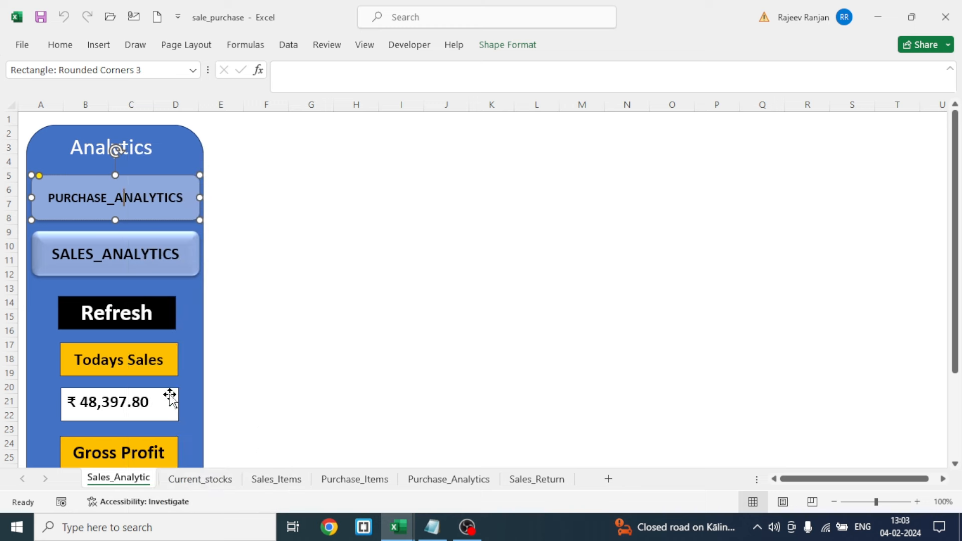
{"action": "left_click_drag", "start_coordinate": [349, 277], "coordinate": [651, 143]}
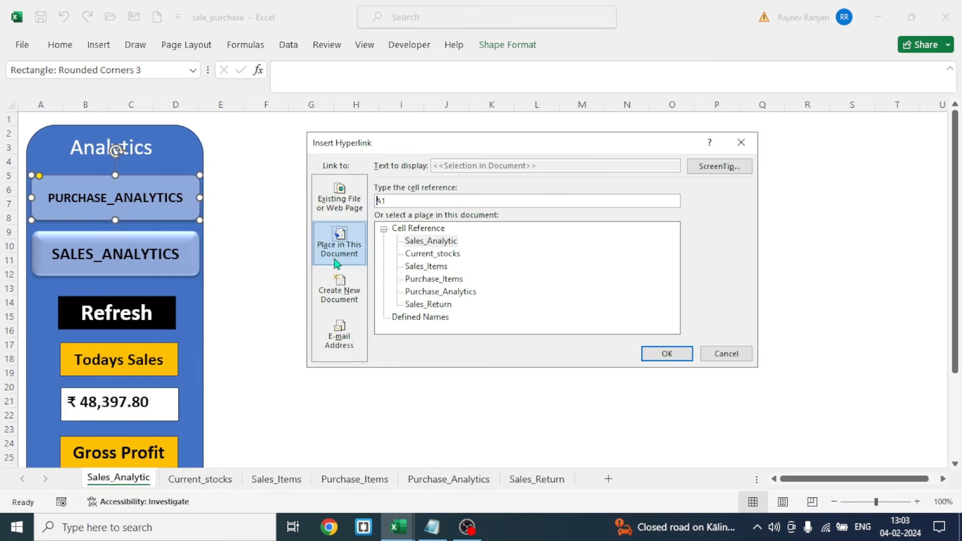
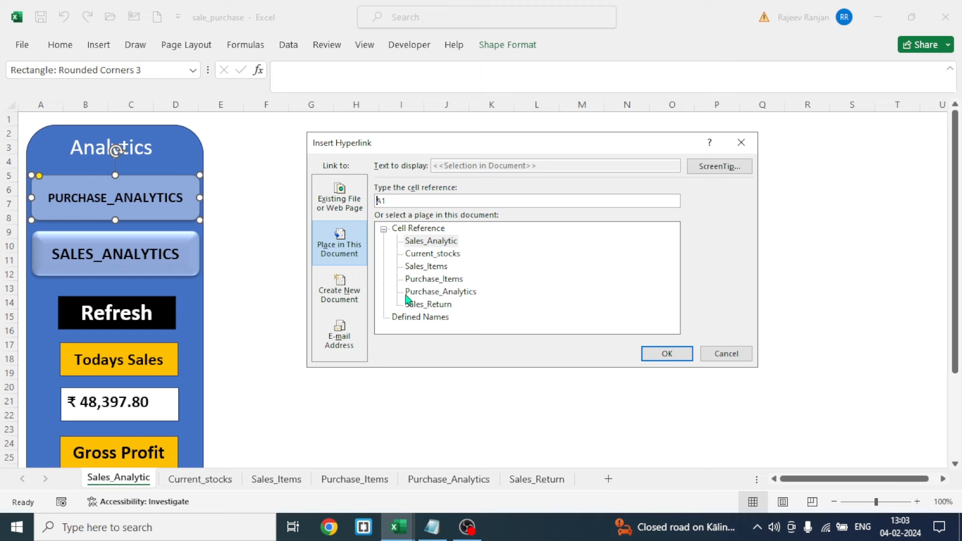
{"action": "left_click", "coordinate": [433, 293]}
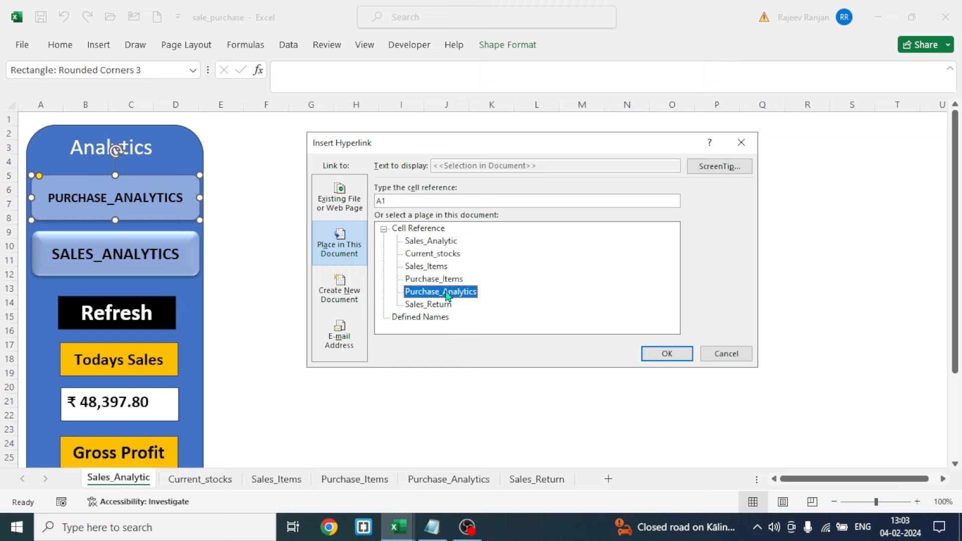
{"action": "left_click", "coordinate": [667, 354]}
On the Sales_Analytic sheet, hyperlink the SALES_ANALYTICS button to cell A1 of the Sales_Analytic sheet.
{"action": "left_click", "coordinate": [150, 256]}
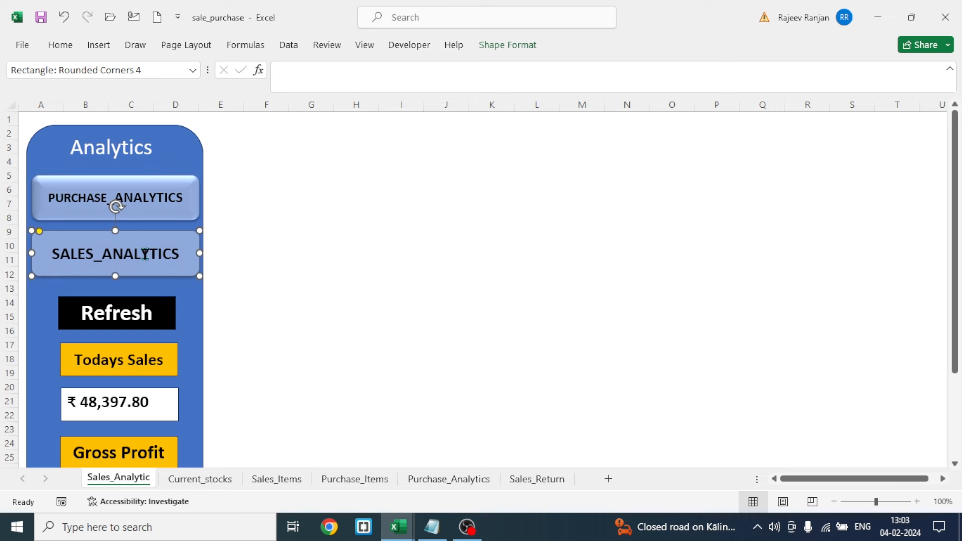
{"action": "right_click", "coordinate": [145, 255]}
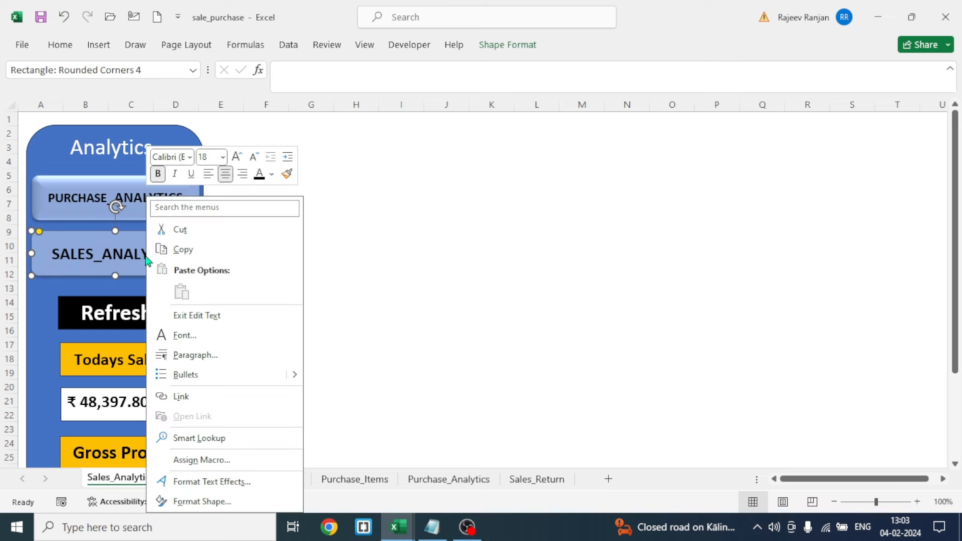
{"action": "left_click", "coordinate": [182, 396]}
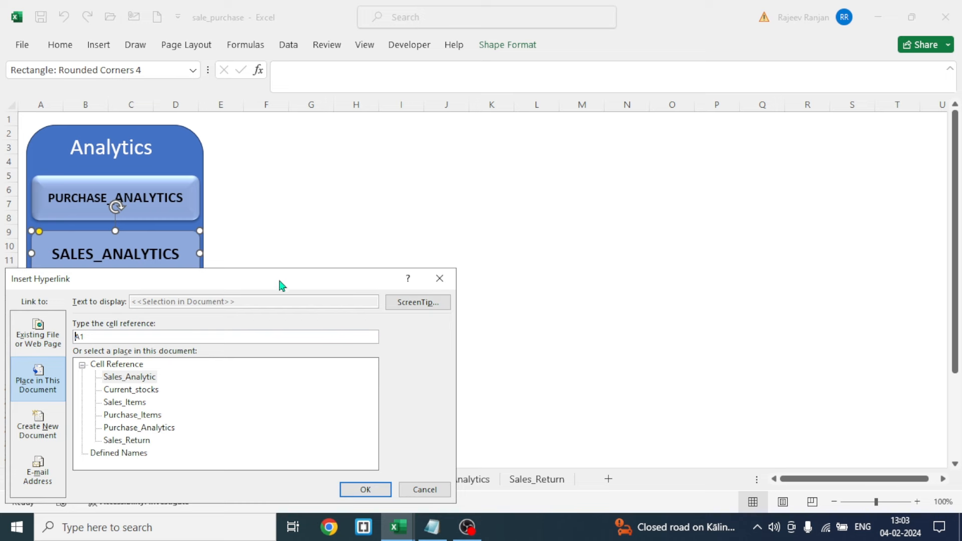
{"action": "left_click_drag", "start_coordinate": [278, 278], "coordinate": [636, 160]}
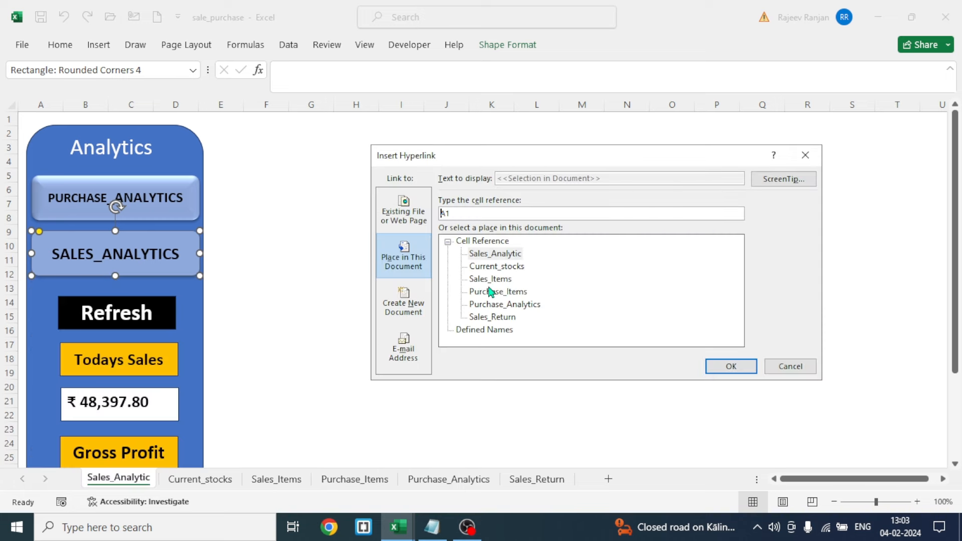
{"action": "left_click", "coordinate": [500, 255]}
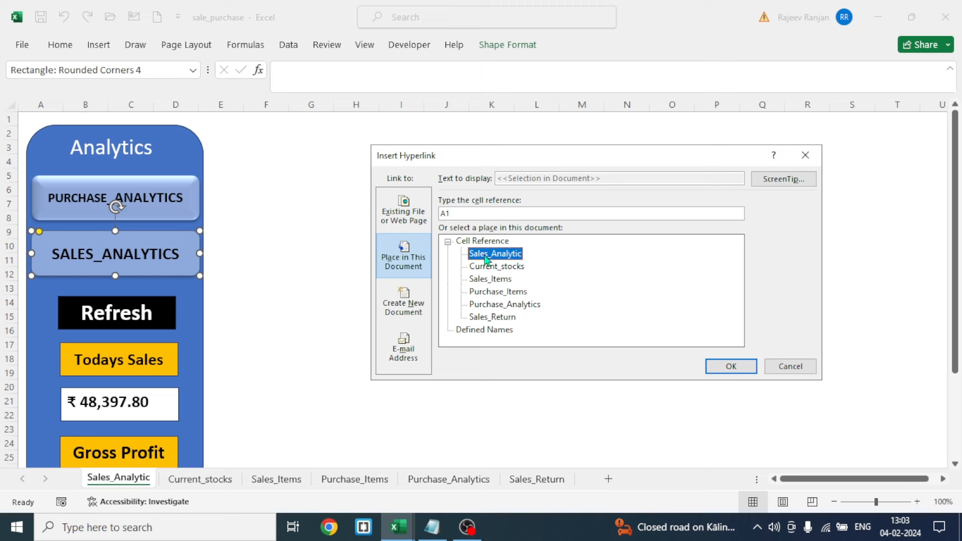
{"action": "left_click", "coordinate": [721, 366]}
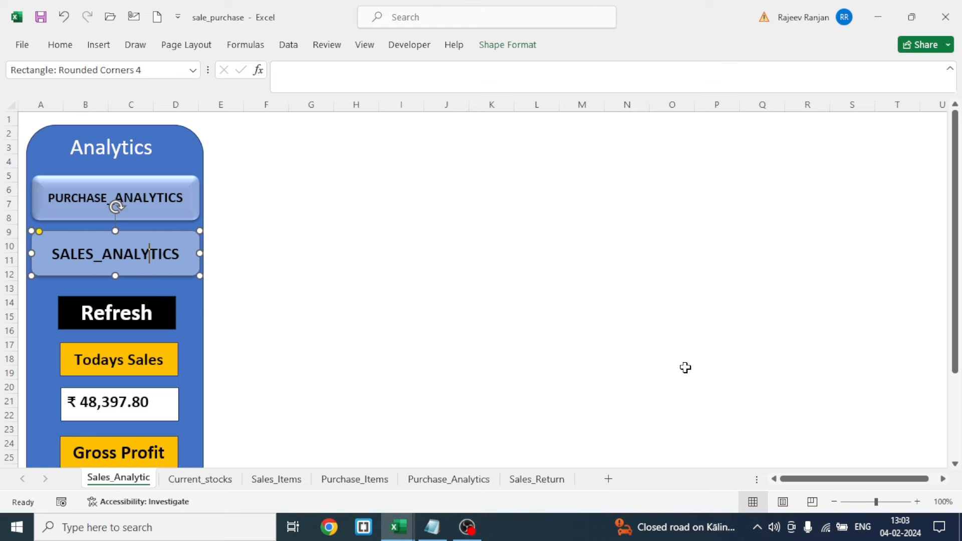
{"action": "left_click", "coordinate": [414, 307]}
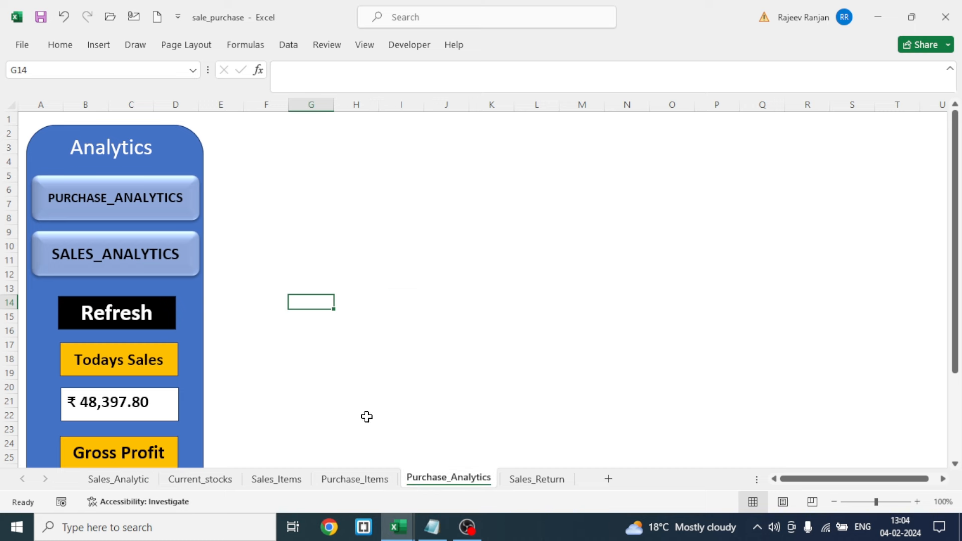
On the Purchase_Analytics sheet, hyperlink the PURCHASE_ANALYTICS button to cell A1 of the Purchase_Analytics sheet.
{"action": "left_click", "coordinate": [120, 203]}
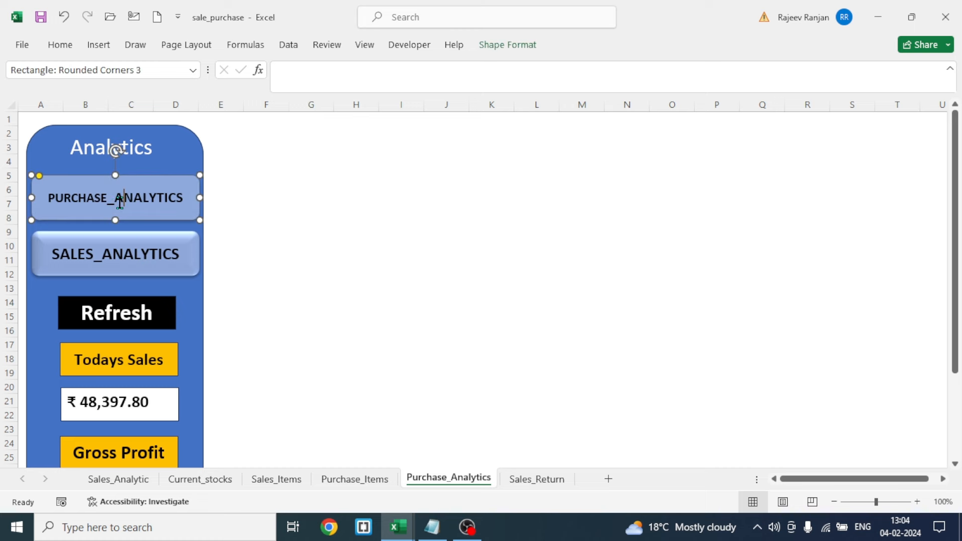
{"action": "right_click", "coordinate": [120, 203]}
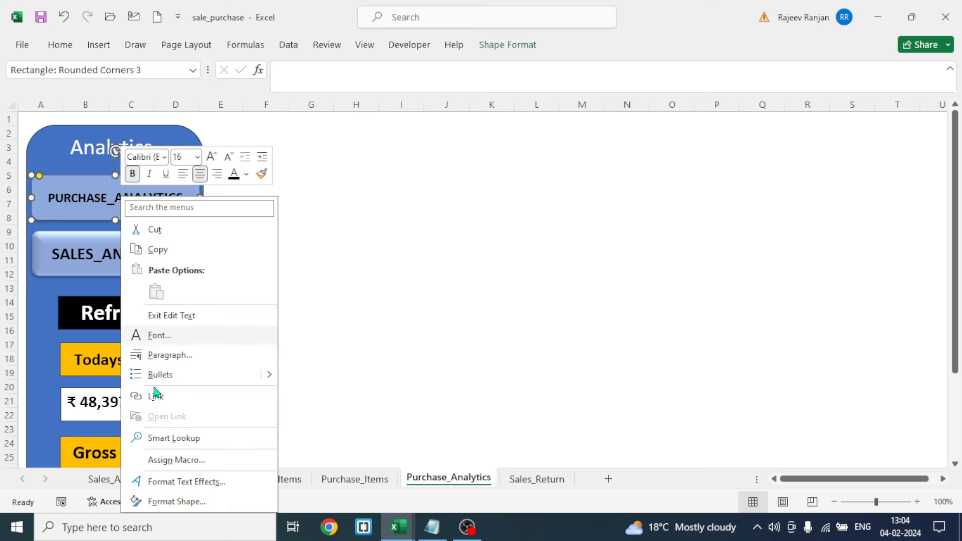
{"action": "left_click", "coordinate": [155, 396]}
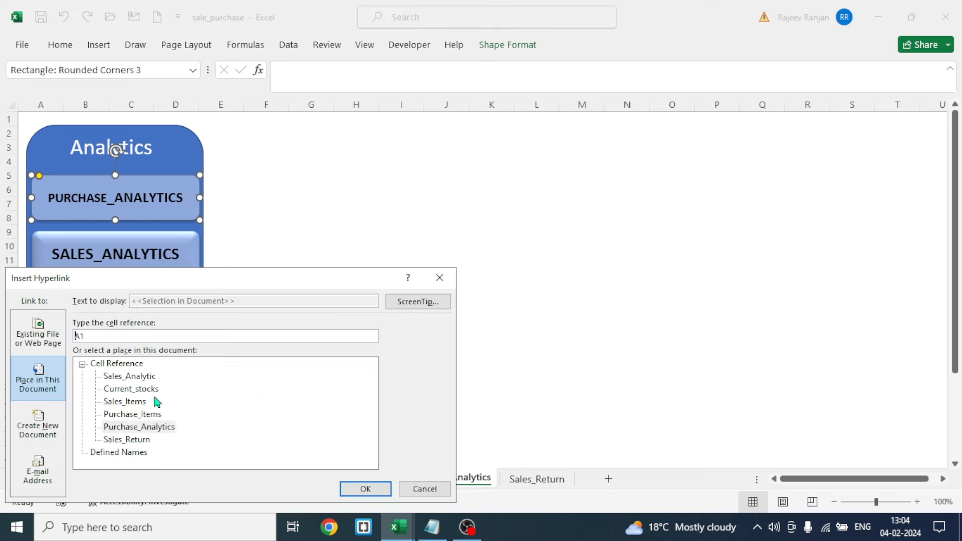
{"action": "left_click_drag", "start_coordinate": [607, 145], "coordinate": [596, 146]}
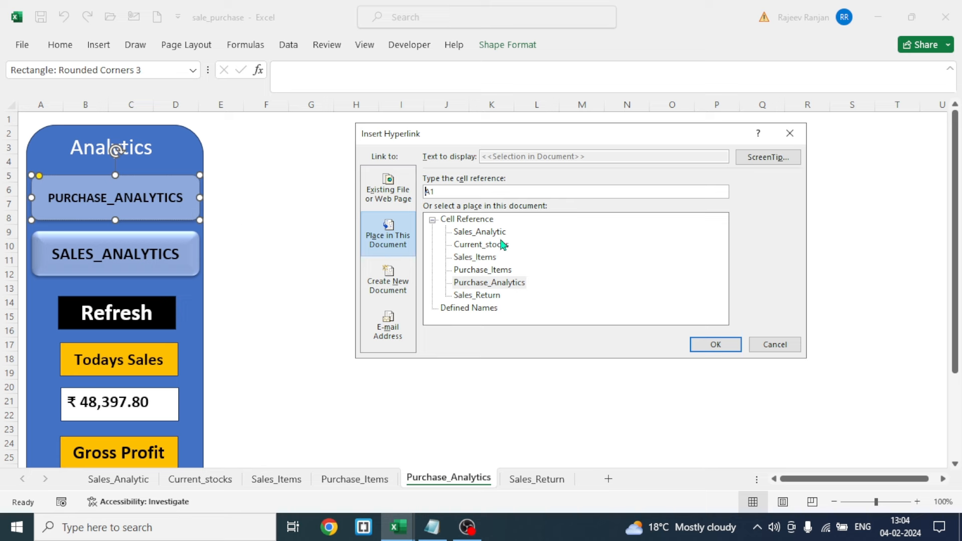
{"action": "left_click", "coordinate": [484, 287]}
{"action": "left_click", "coordinate": [714, 345]}
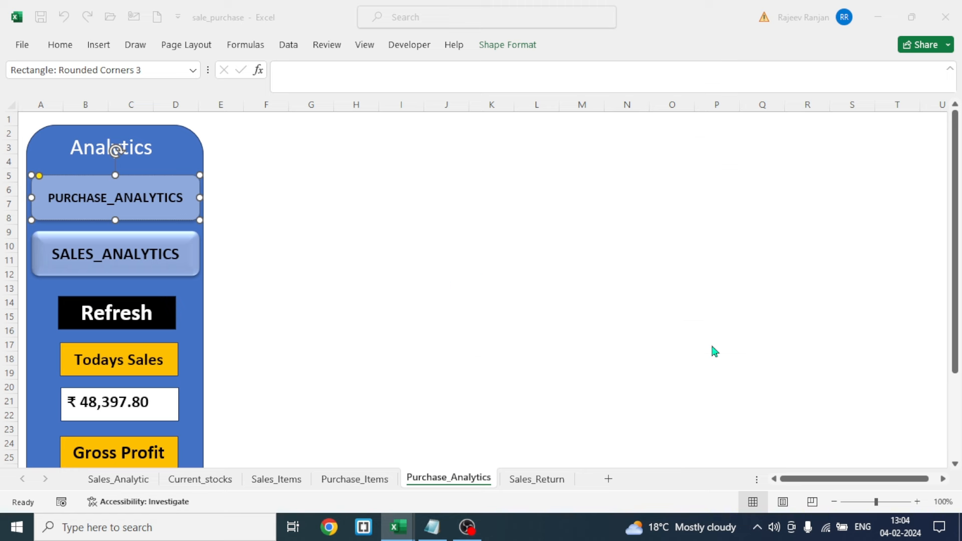
On the Purchase_Analytics sheet, hyperlink the SALES_ANALYTICS button to cell A1 of the Sales_Analytic sheet.
{"action": "left_click", "coordinate": [169, 259]}
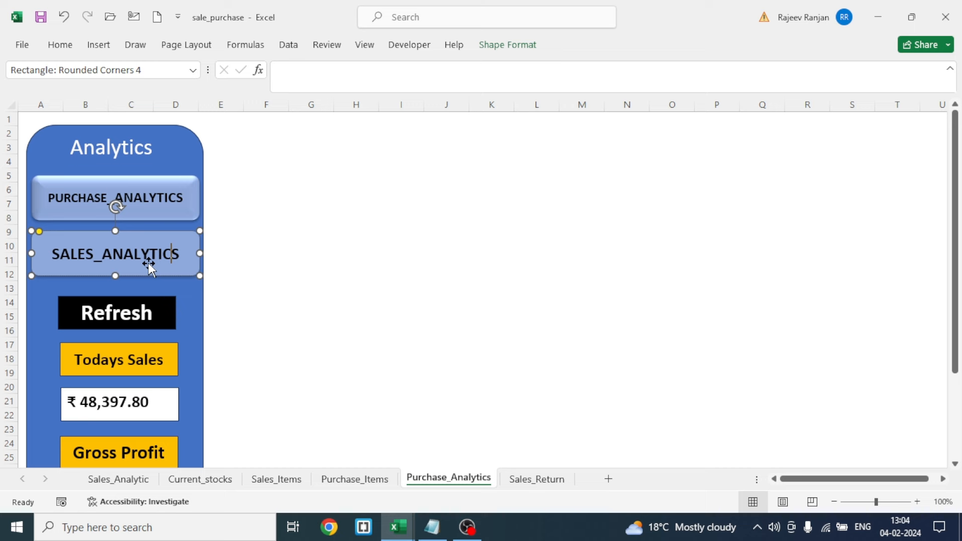
{"action": "right_click", "coordinate": [148, 264]}
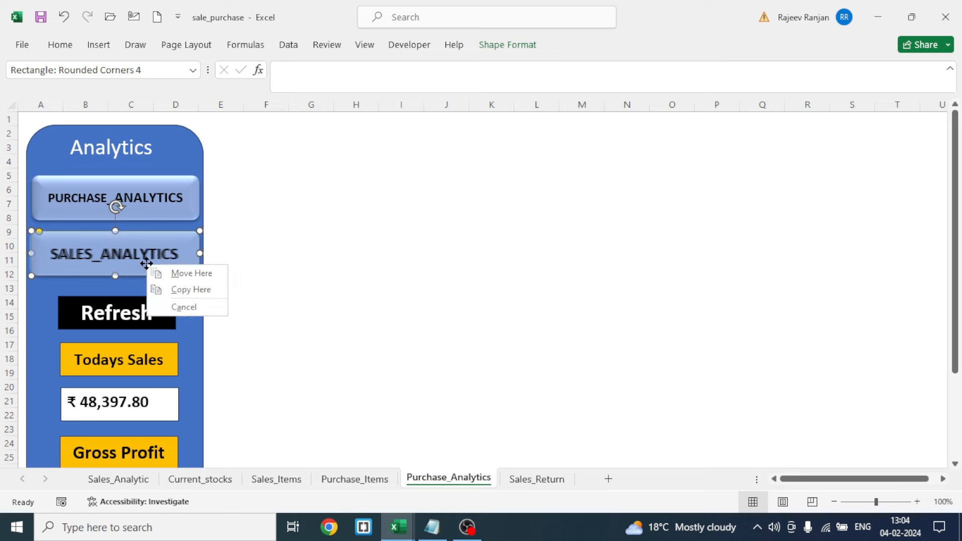
{"action": "key", "text": "Escape"}
{"action": "right_click", "coordinate": [114, 206]}
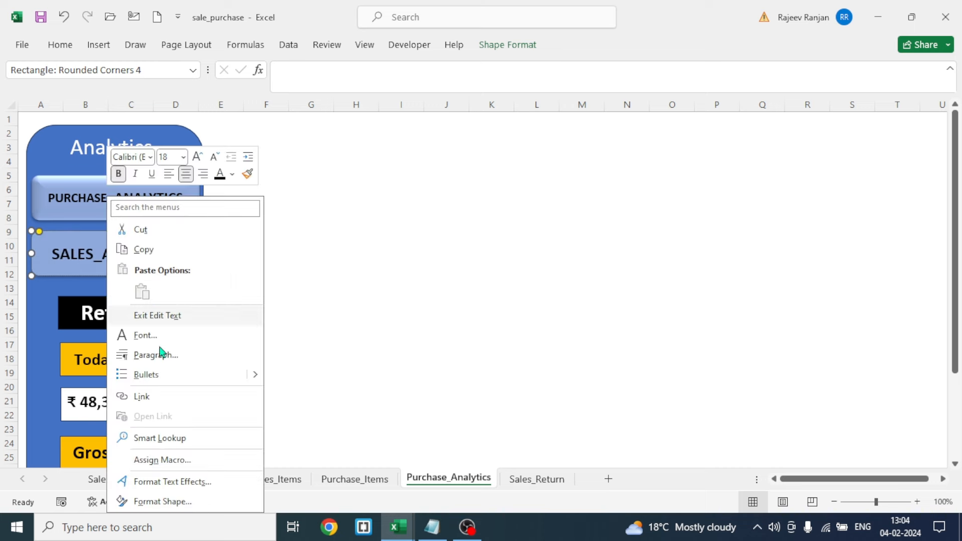
{"action": "left_click", "coordinate": [140, 394]}
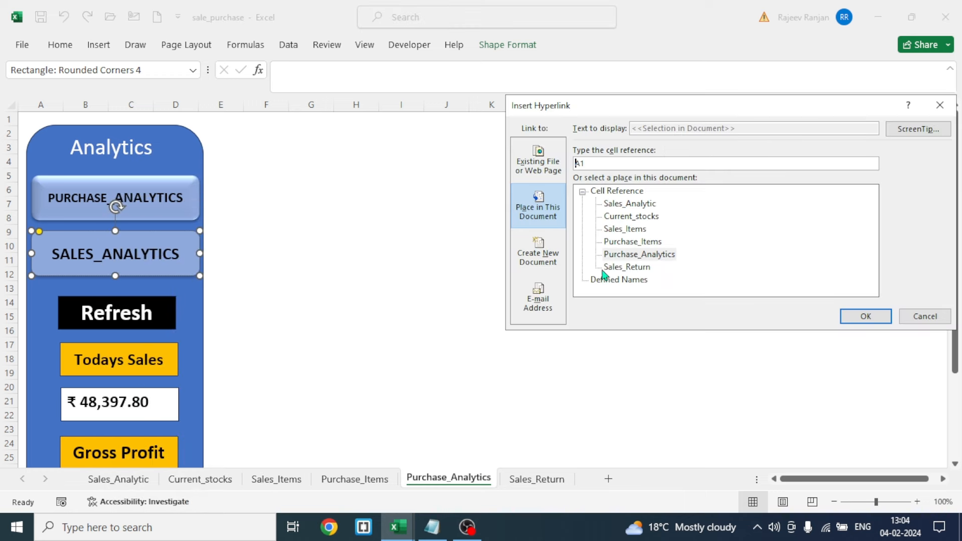
{"action": "left_click", "coordinate": [637, 205]}
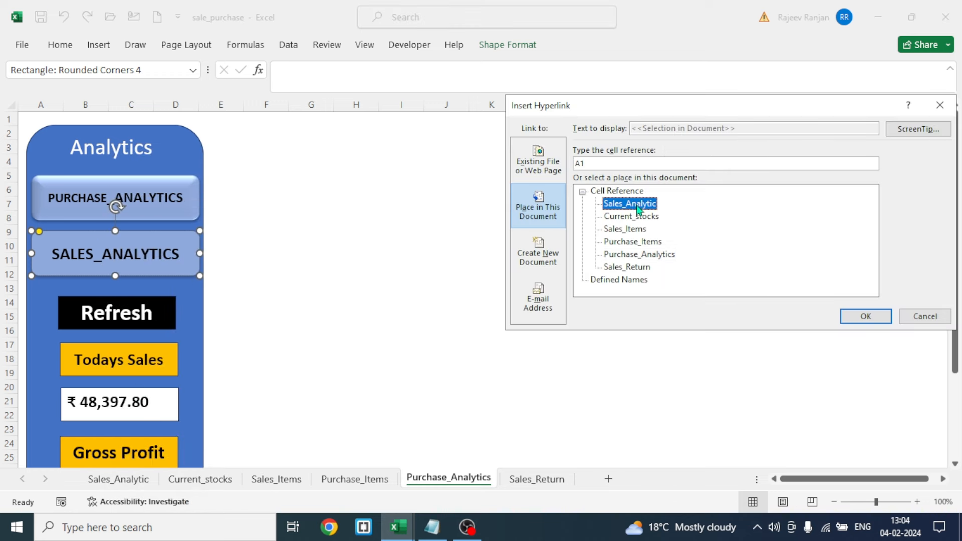
{"action": "left_click", "coordinate": [862, 315]}
Deselect the shape and test the PURCHASE_ANALYTICS button's hyperlink on the Purchase_Analytics sheet.
{"action": "left_click", "coordinate": [401, 320]}
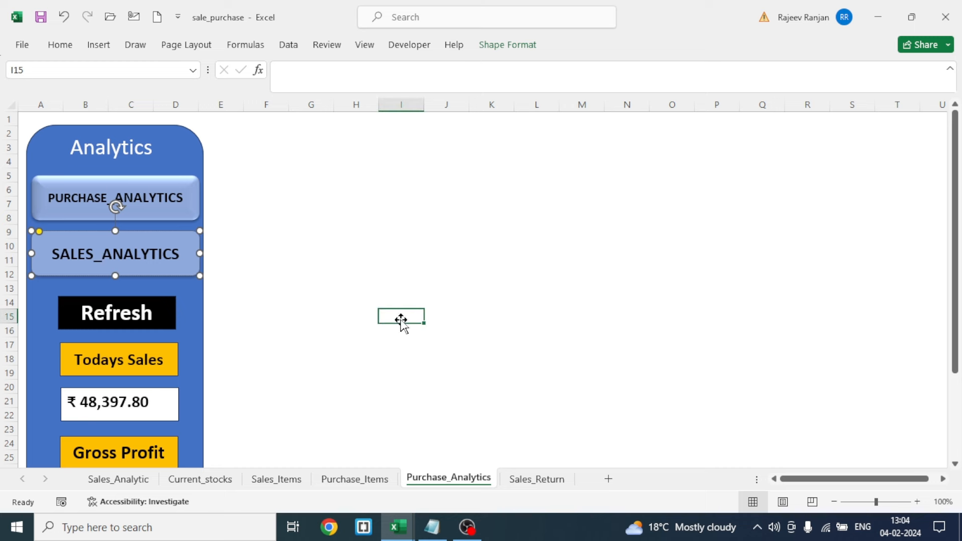
{"action": "left_click", "coordinate": [351, 246]}
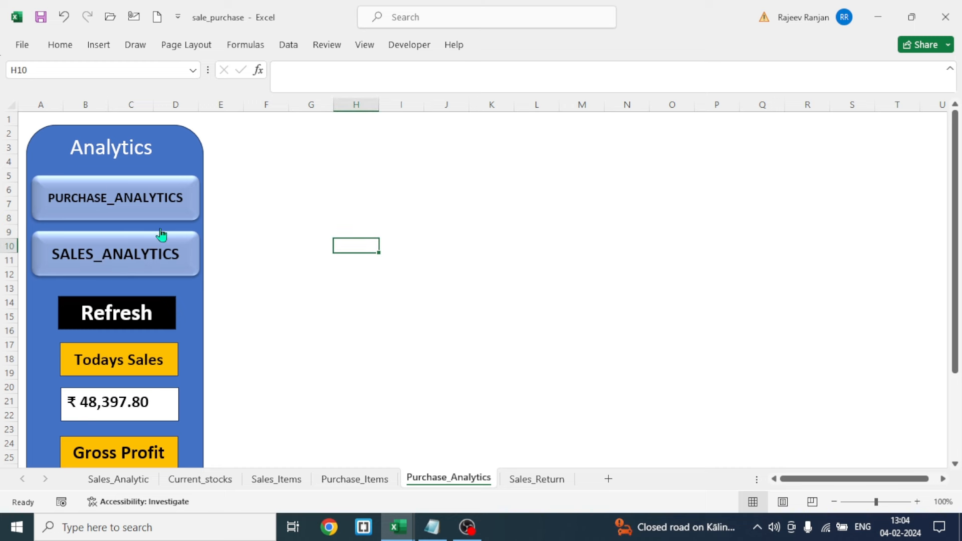
{"action": "left_click", "coordinate": [68, 203]}
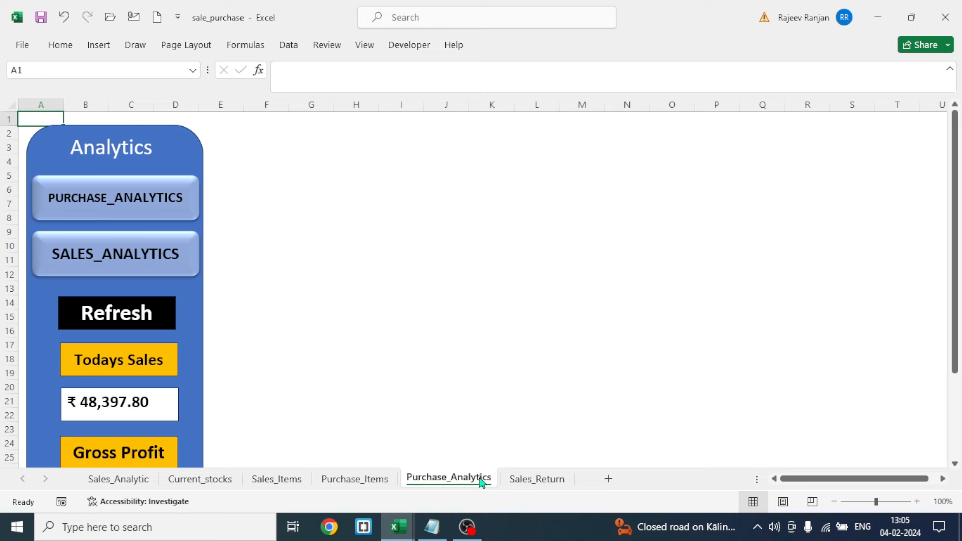
Test the SALES_ANALYTICS button's hyperlink on the Purchase_Analytics sheet.
{"action": "left_click", "coordinate": [119, 256]}
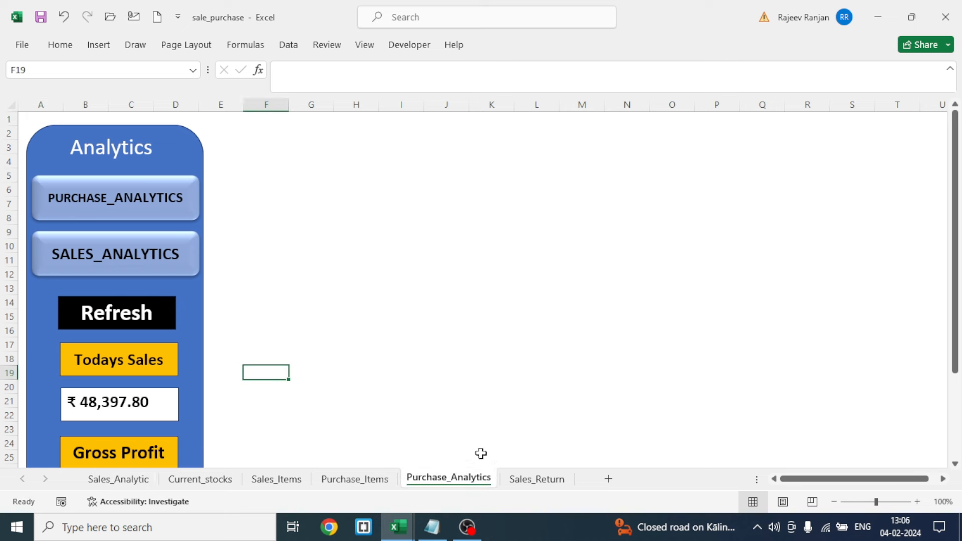
Create a PivotTable from range A2:G26 of the Purchase_Items sheet, placed at cell F18 of the existing Purchase_Analytics sheet.
{"action": "left_click", "coordinate": [345, 481]}
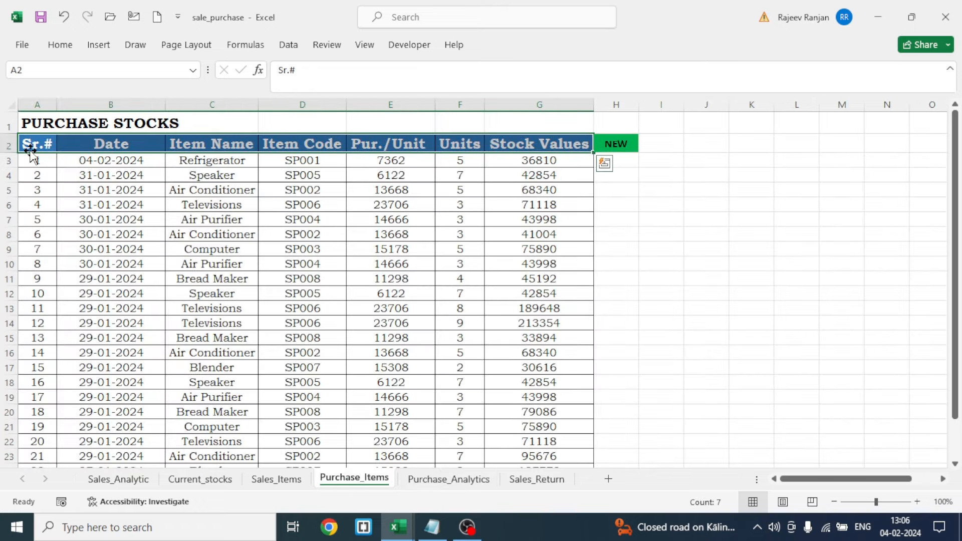
{"action": "left_click_drag", "start_coordinate": [32, 145], "coordinate": [526, 461]}
{"action": "left_click_drag", "start_coordinate": [955, 325], "coordinate": [956, 231]}
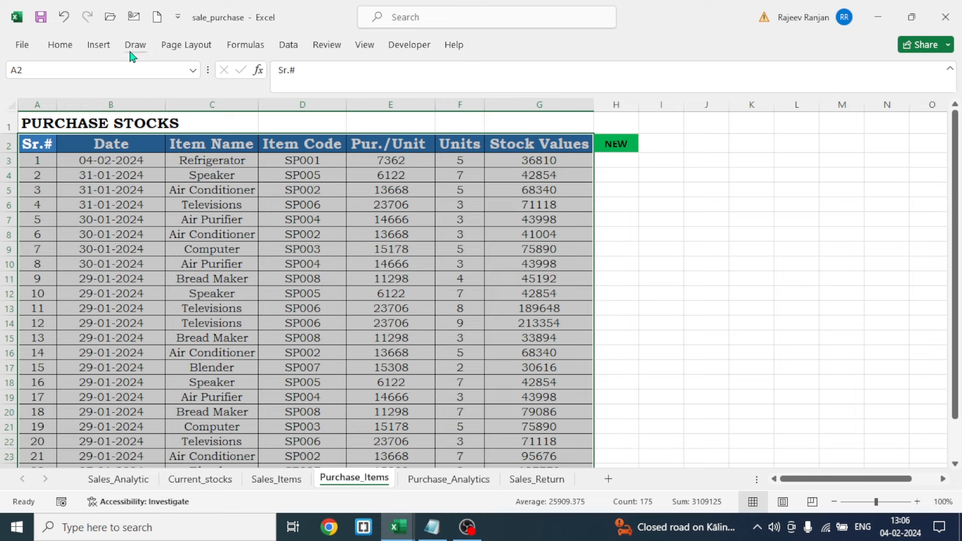
{"action": "left_click", "coordinate": [102, 49]}
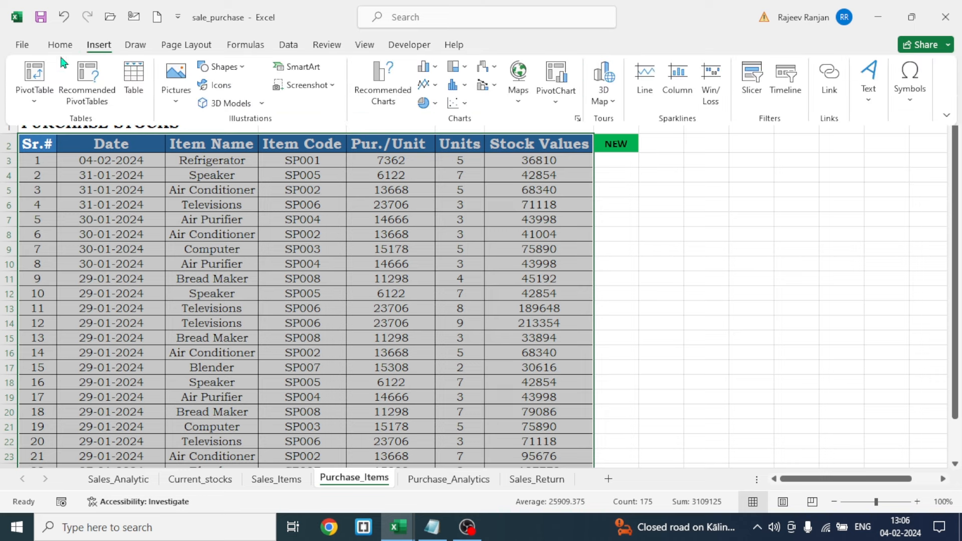
{"action": "left_click", "coordinate": [42, 74]}
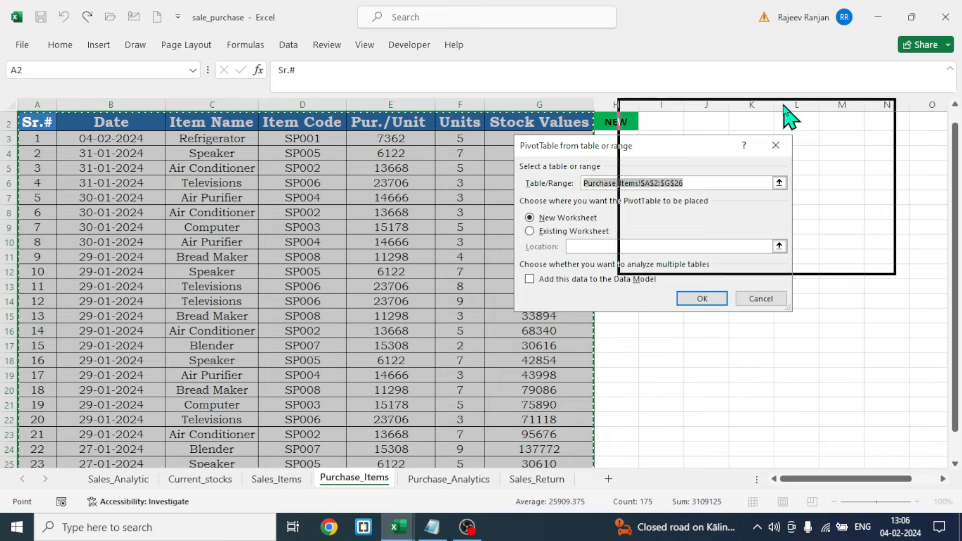
{"action": "left_click_drag", "start_coordinate": [789, 115], "coordinate": [788, 114]}
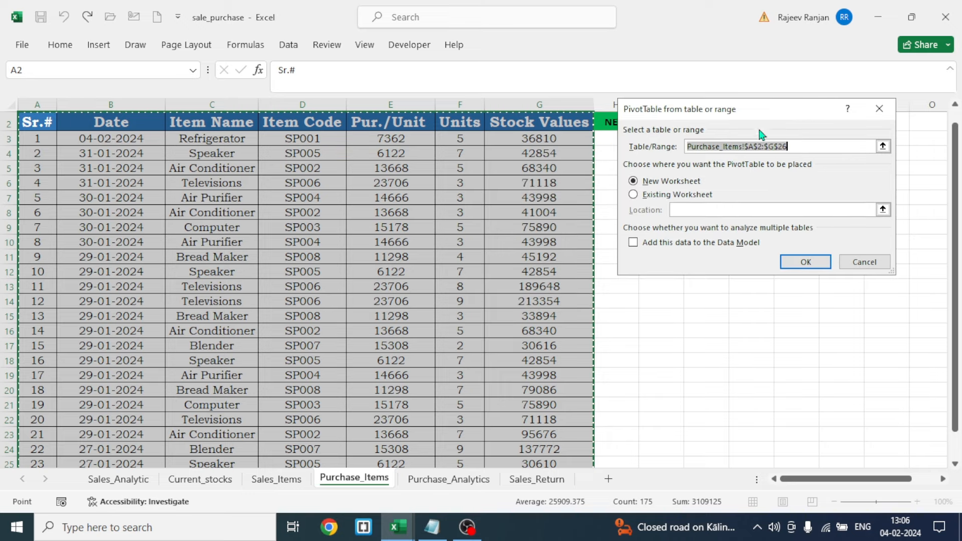
{"action": "left_click", "coordinate": [633, 194]}
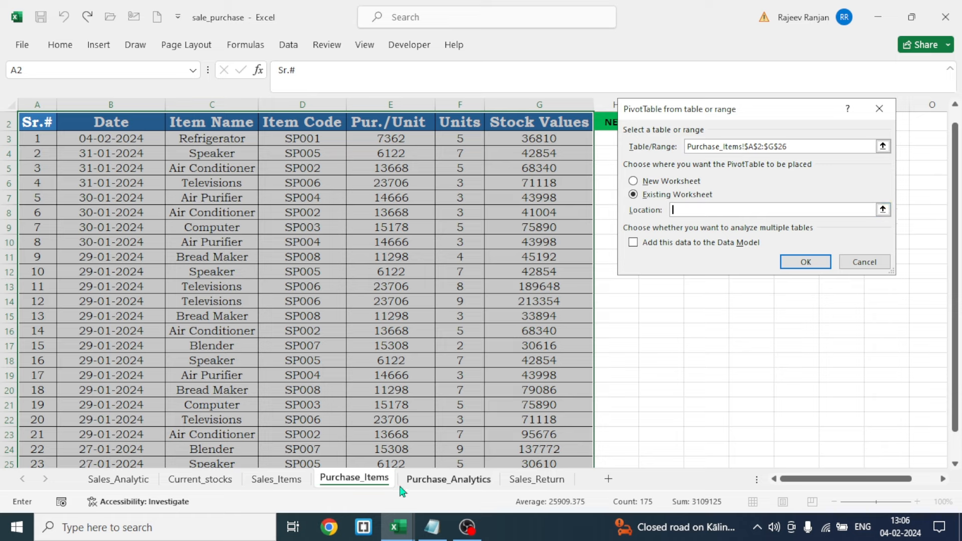
{"action": "left_click", "coordinate": [448, 484]}
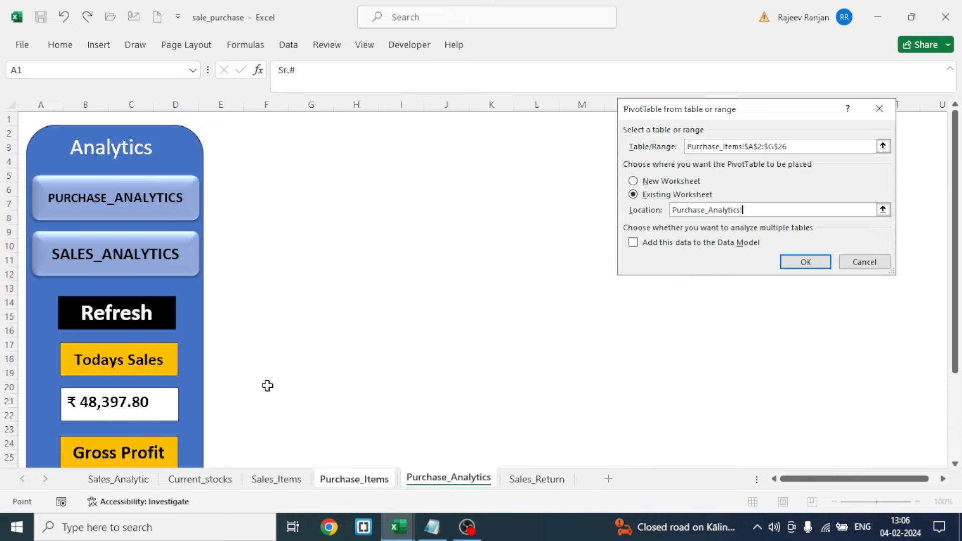
{"action": "left_click", "coordinate": [258, 359]}
{"action": "left_click", "coordinate": [313, 360]}
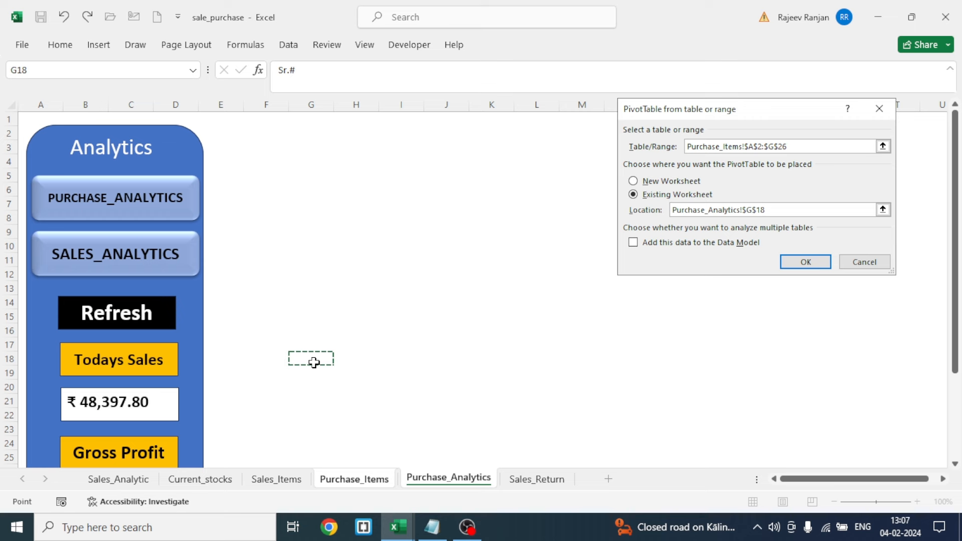
{"action": "left_click", "coordinate": [280, 359]}
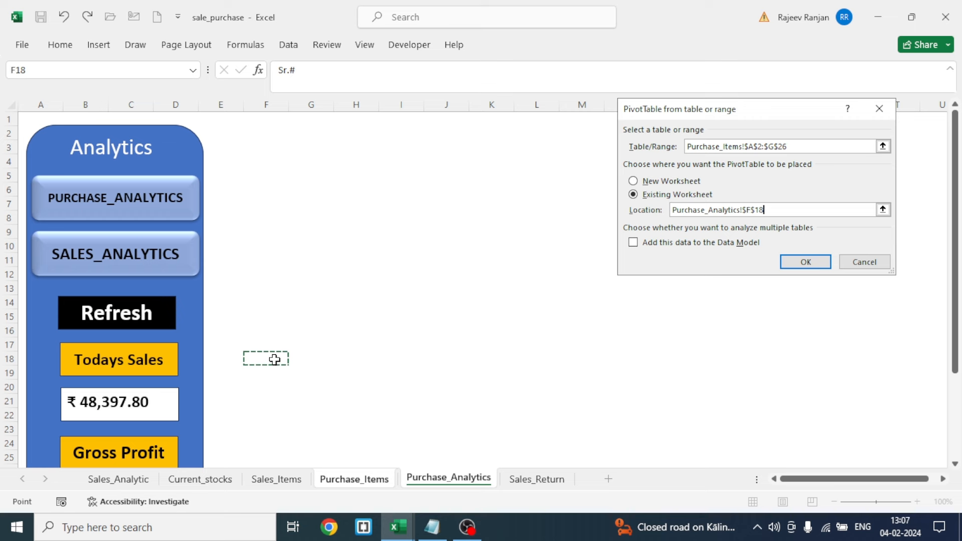
{"action": "left_click", "coordinate": [803, 266]}
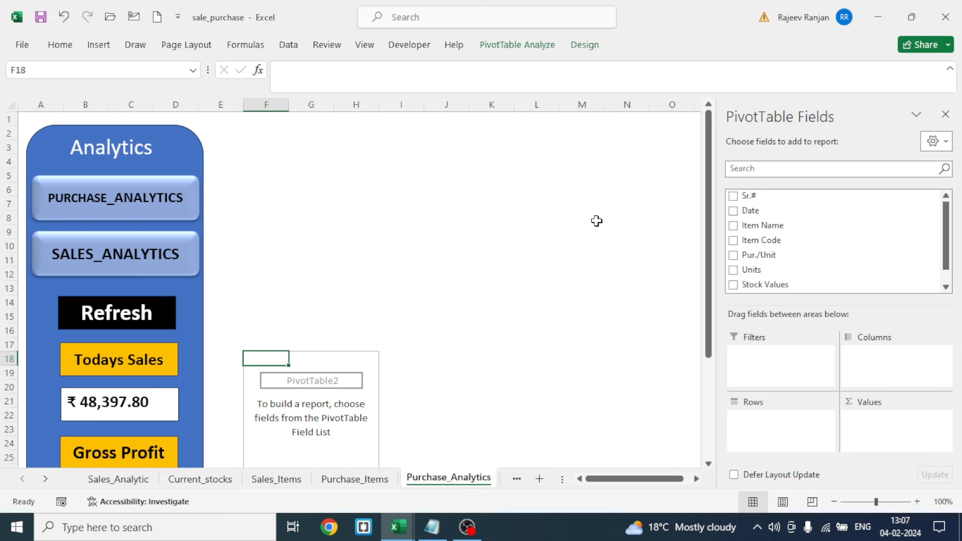
Insert a Date timeline for the PivotTable and move it up into the empty area above the PivotTable.
{"action": "left_click", "coordinate": [524, 51]}
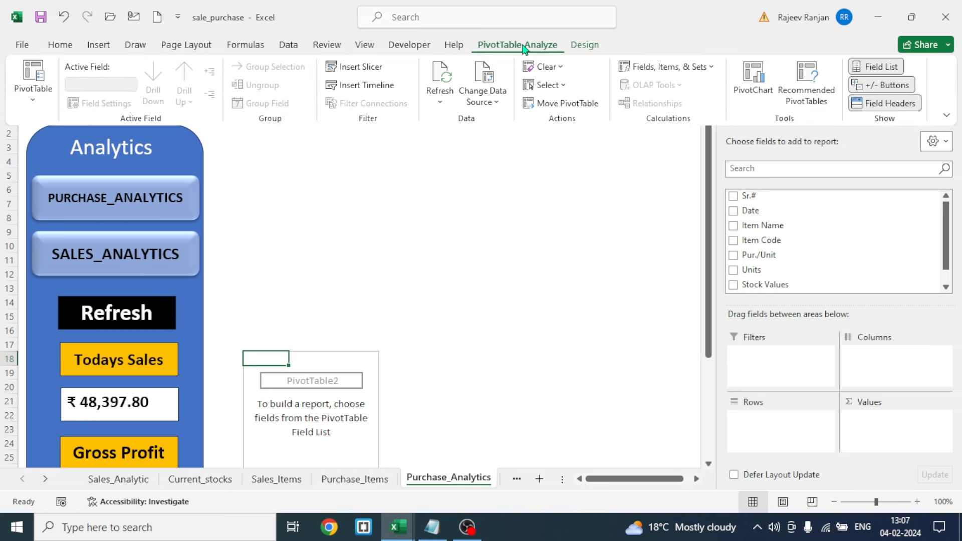
{"action": "left_click", "coordinate": [373, 89]}
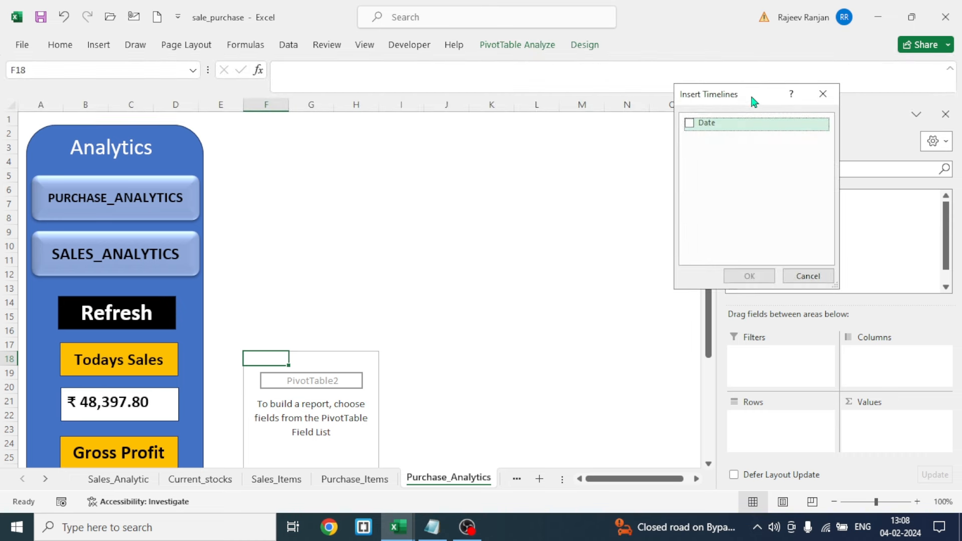
{"action": "left_click_drag", "start_coordinate": [750, 93], "coordinate": [420, 132]}
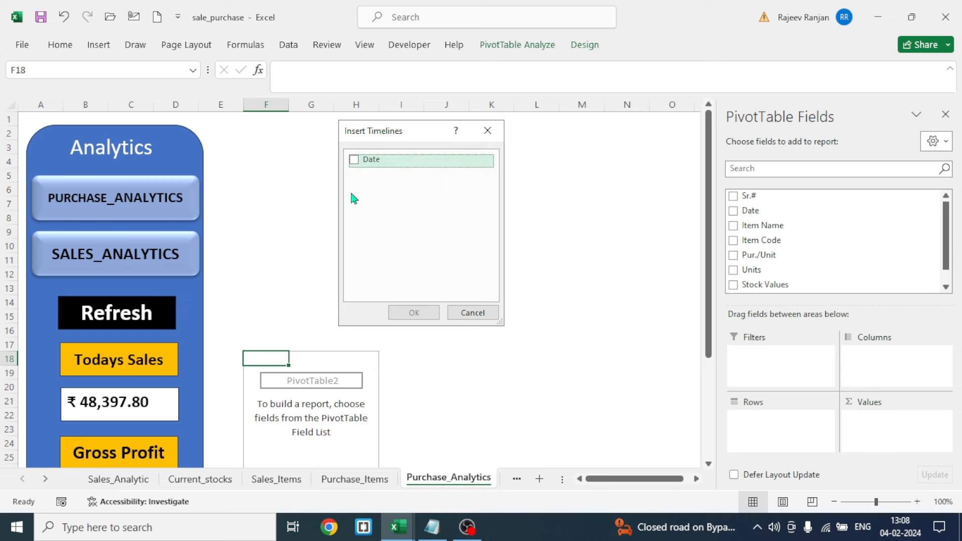
{"action": "left_click", "coordinate": [358, 164]}
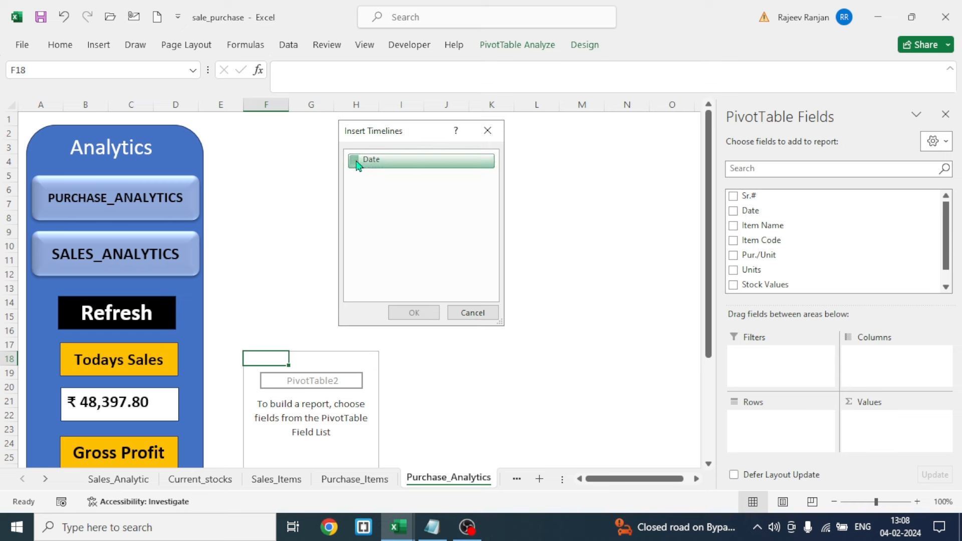
{"action": "left_click", "coordinate": [415, 313]}
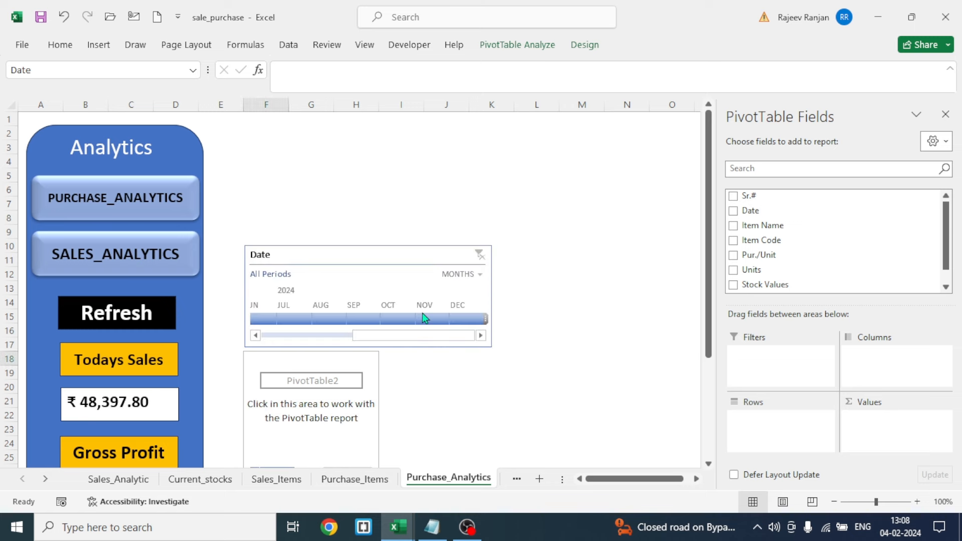
{"action": "left_click_drag", "start_coordinate": [408, 256], "coordinate": [456, 161]}
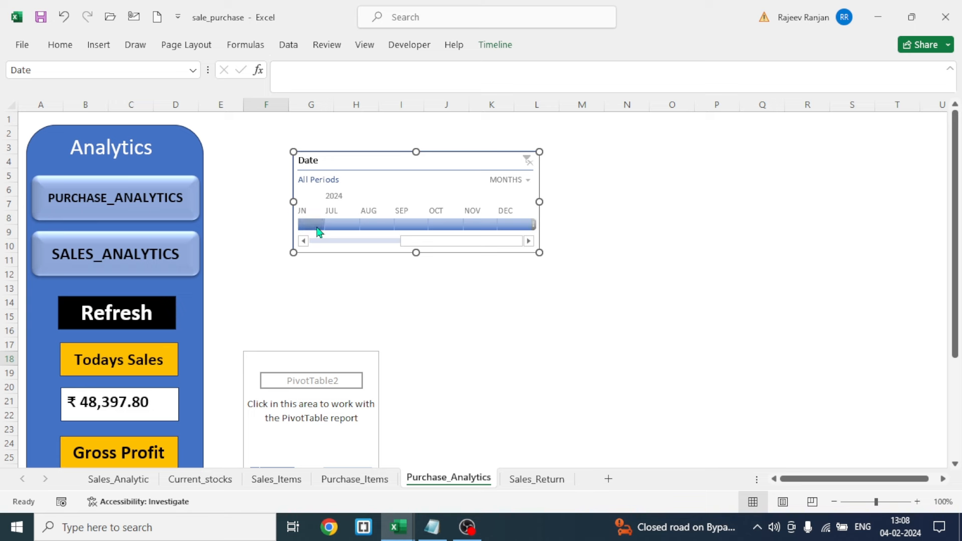
Try the DAYS time level on the Date timeline and return it to MONTHS.
{"action": "left_click", "coordinate": [525, 178]}
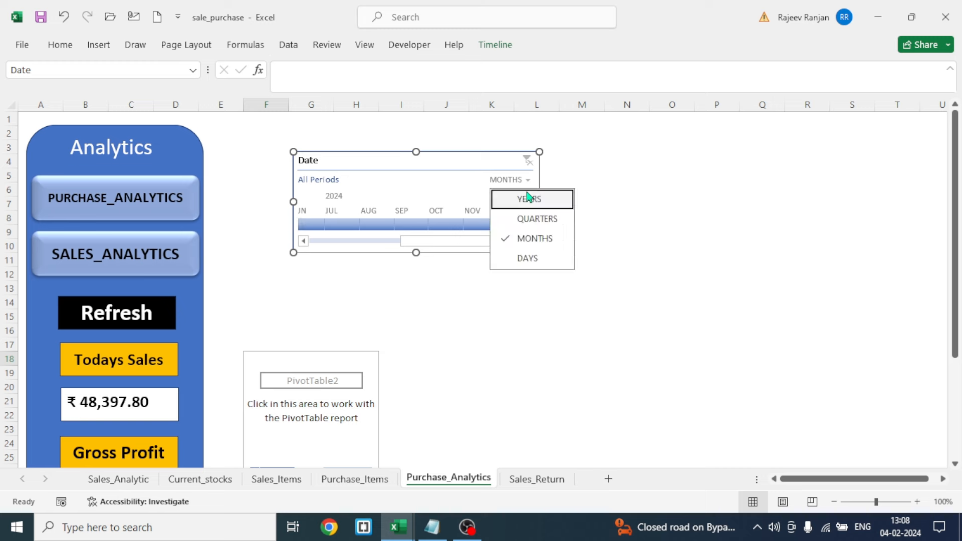
{"action": "left_click", "coordinate": [524, 258]}
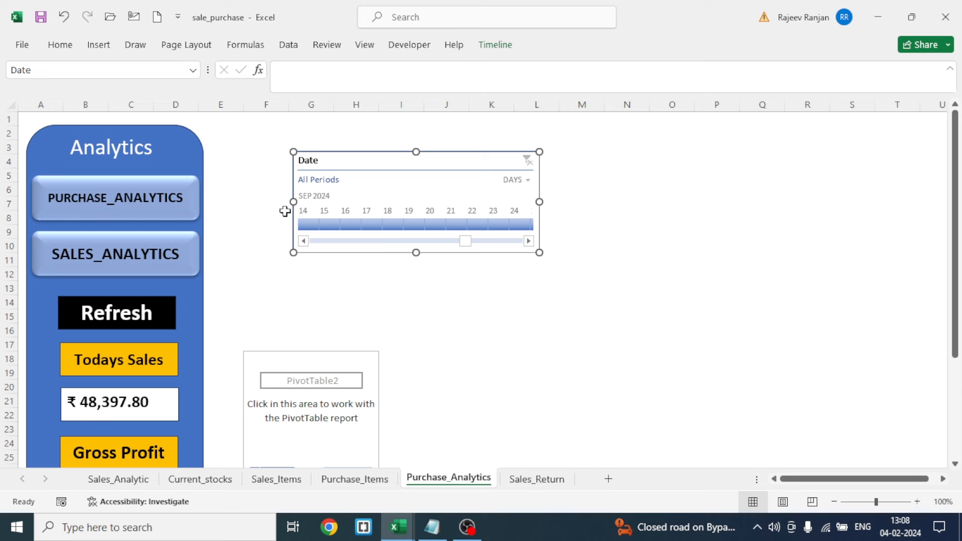
{"action": "left_click", "coordinate": [524, 180]}
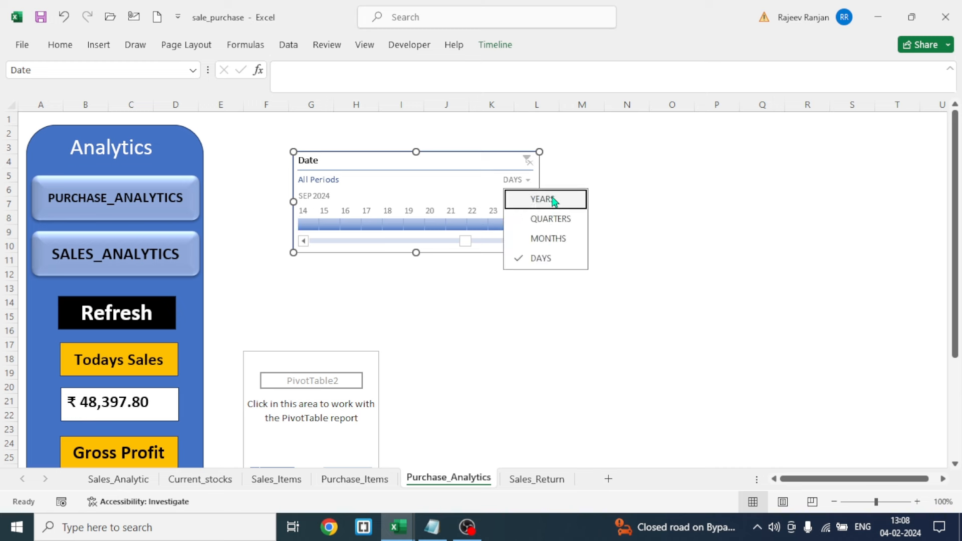
{"action": "left_click", "coordinate": [541, 240]}
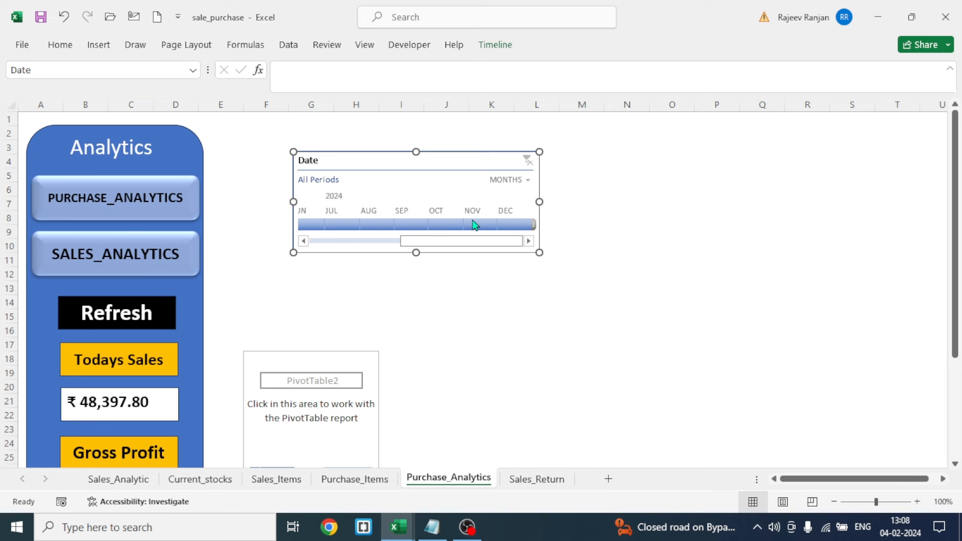
Widen the Date timeline to about 13.4 cm and place it beside the upper part of the Analytics panel.
{"action": "left_click_drag", "start_coordinate": [539, 202], "coordinate": [736, 208]}
{"action": "left_click_drag", "start_coordinate": [533, 161], "coordinate": [456, 138]}
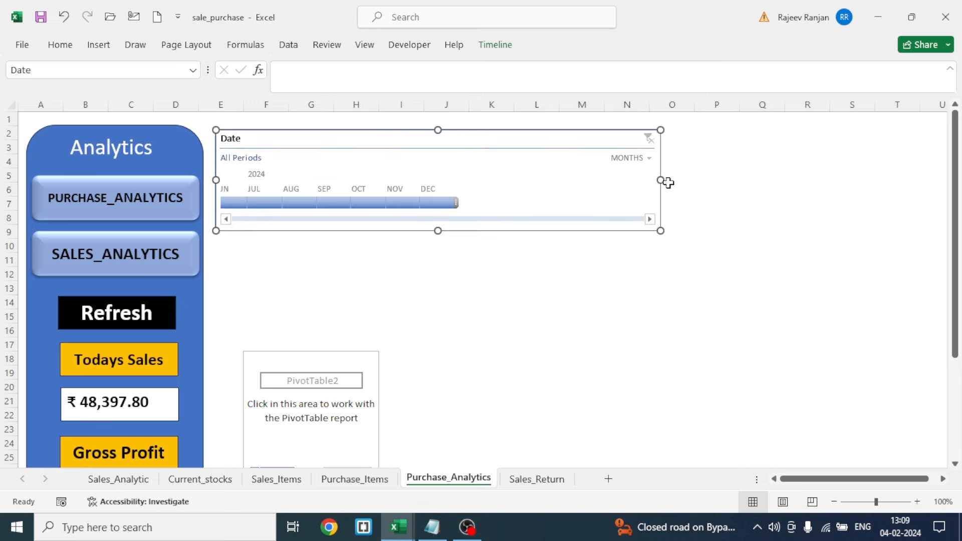
{"action": "left_click_drag", "start_coordinate": [660, 179], "coordinate": [620, 181]}
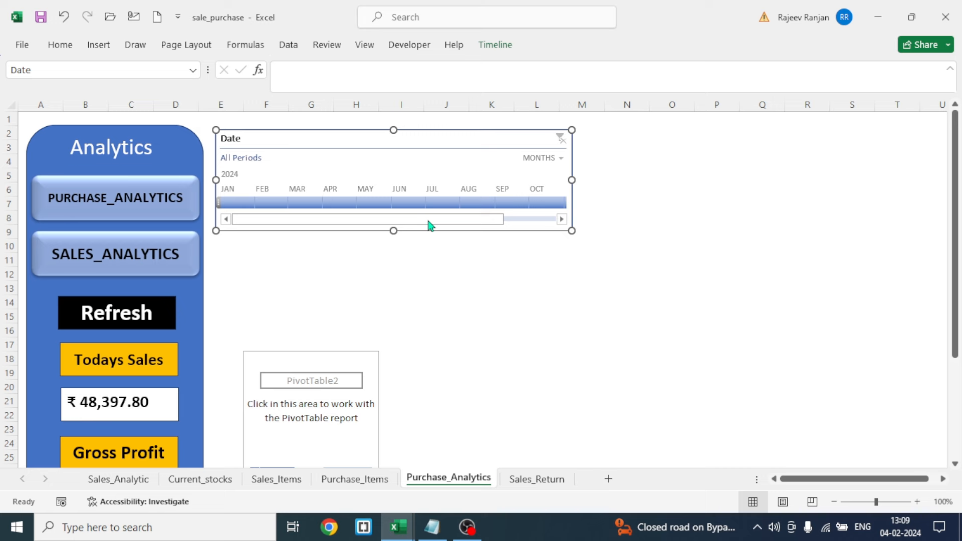
Hide the scrollbar and the selection label of the Date timeline.
{"action": "left_click", "coordinate": [494, 47]}
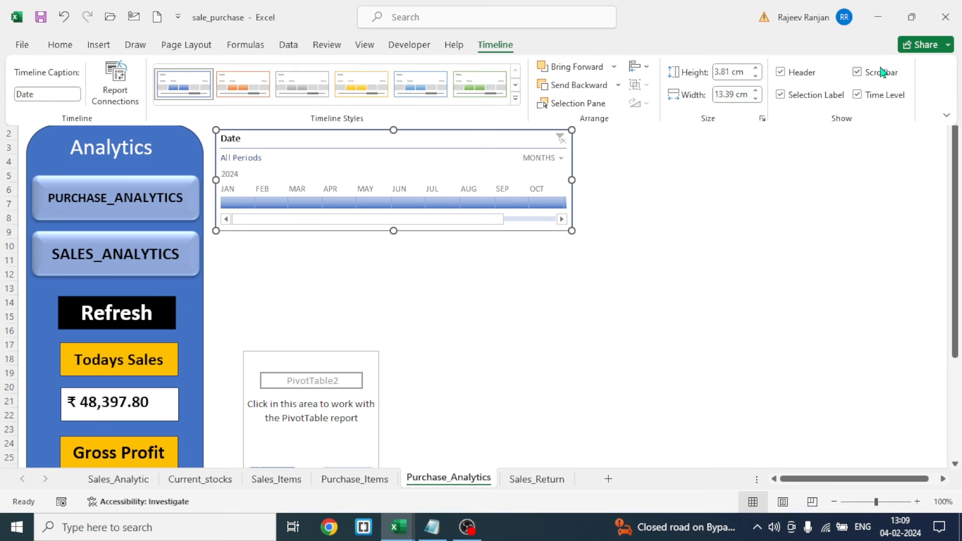
{"action": "left_click", "coordinate": [857, 72]}
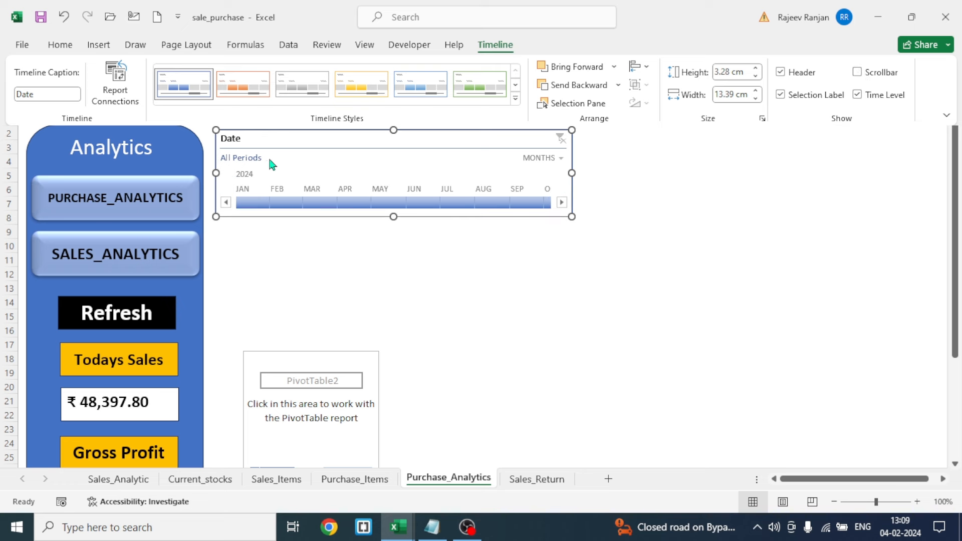
{"action": "left_click", "coordinate": [783, 95]}
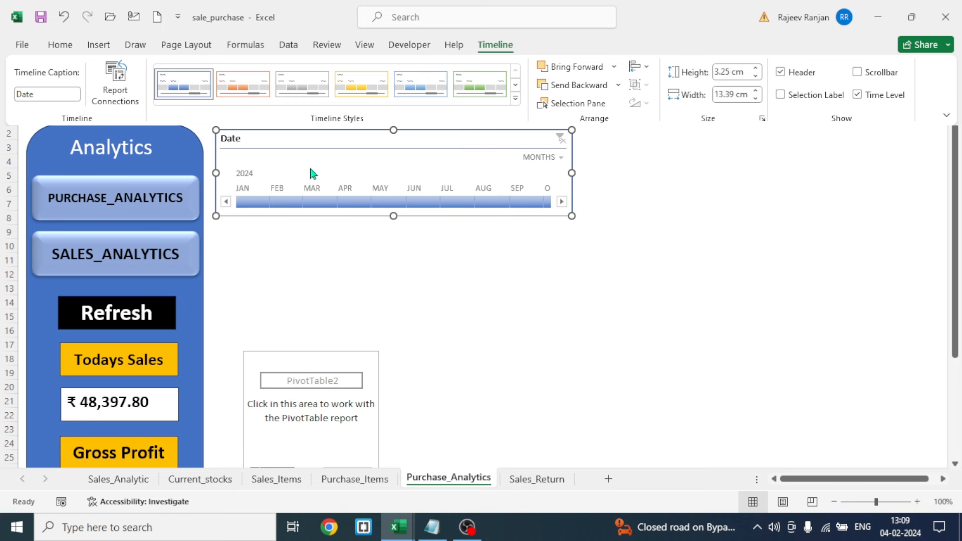
{"action": "key", "text": "Escape"}
Add Item Name as PivotTable rows and the sums of Pur./Unit, Units and Stock Values as values.
{"action": "left_click", "coordinate": [313, 417]}
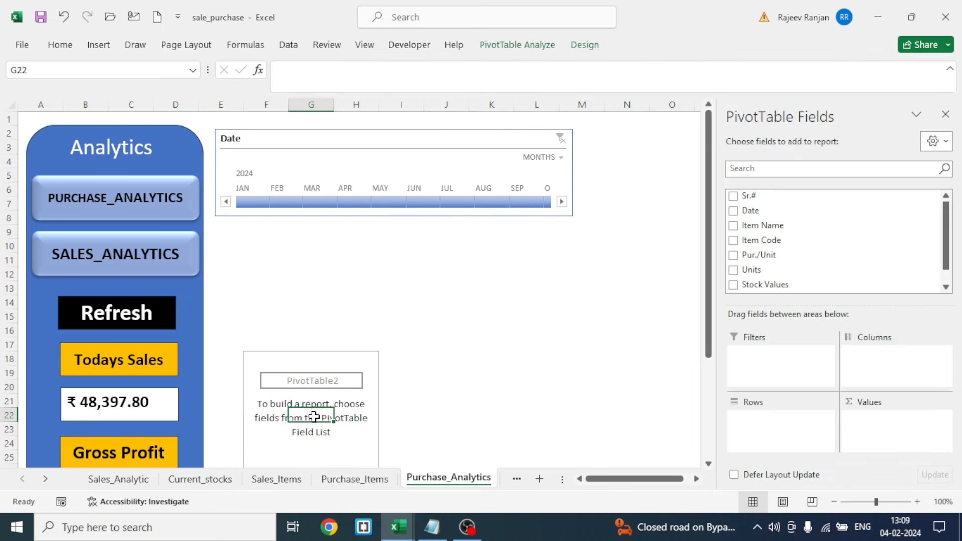
{"action": "left_click", "coordinate": [734, 226]}
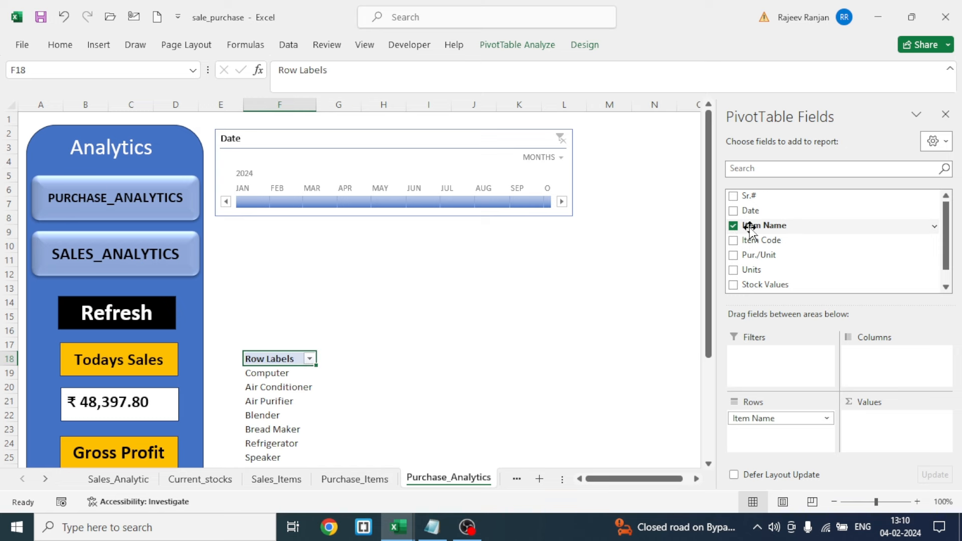
{"action": "left_click", "coordinate": [733, 255]}
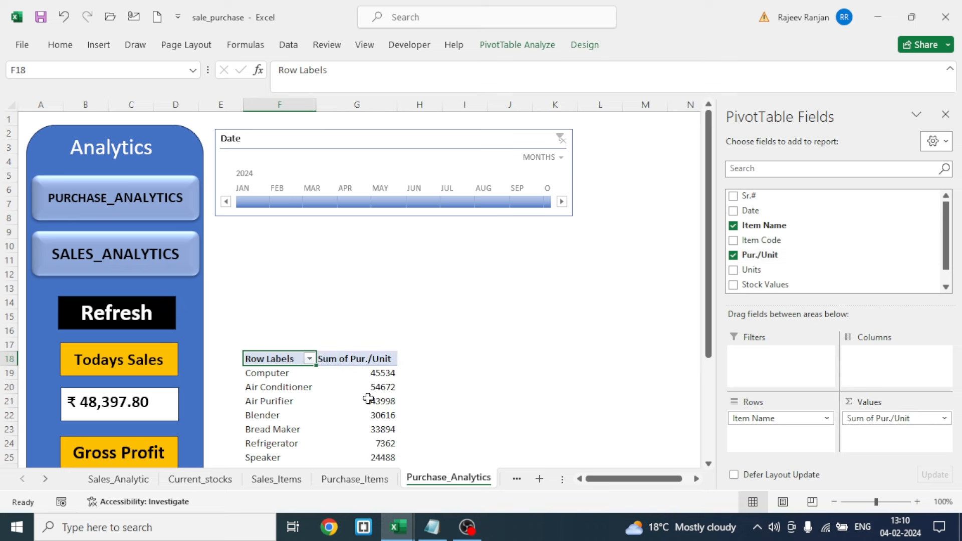
{"action": "mouse_move", "coordinate": [372, 399]}
{"action": "left_click", "coordinate": [733, 271]}
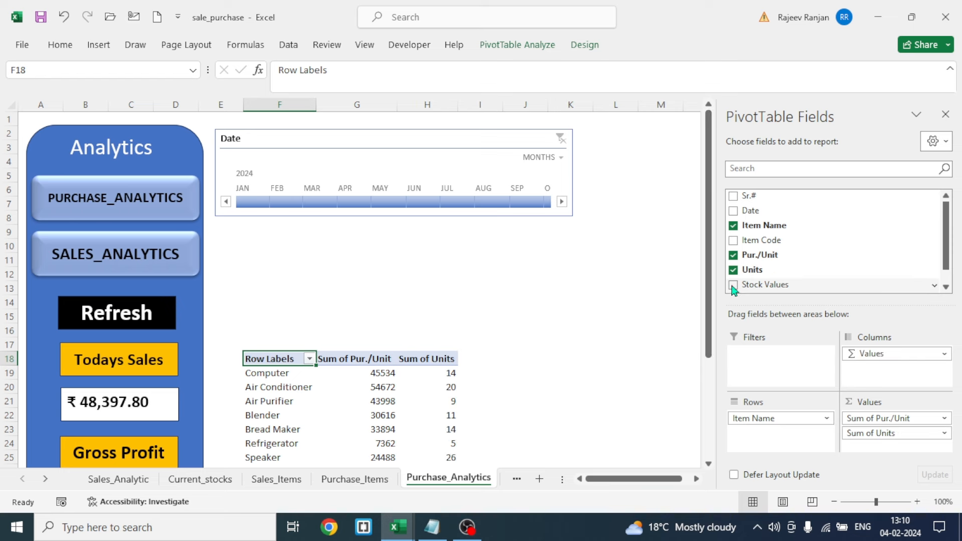
{"action": "left_click", "coordinate": [733, 285]}
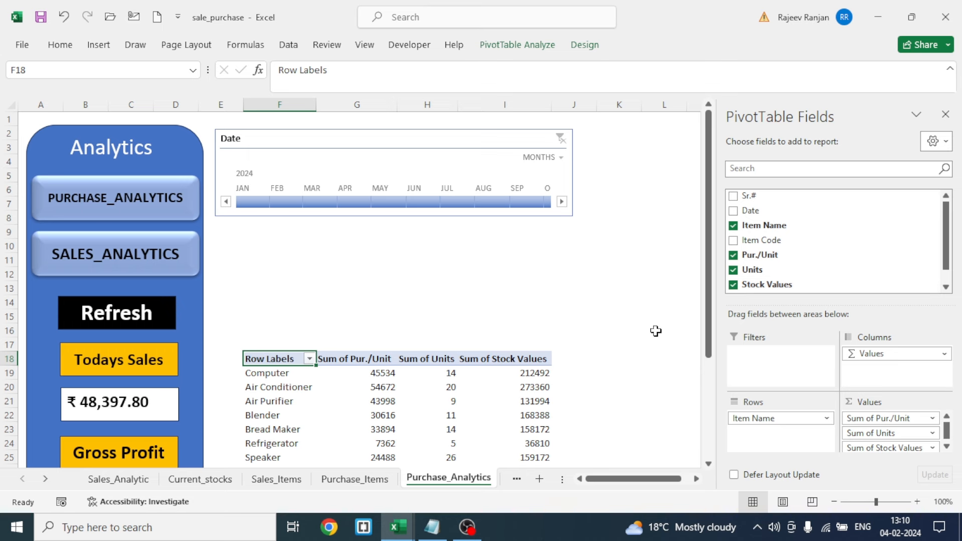
{"action": "left_click", "coordinate": [648, 323]}
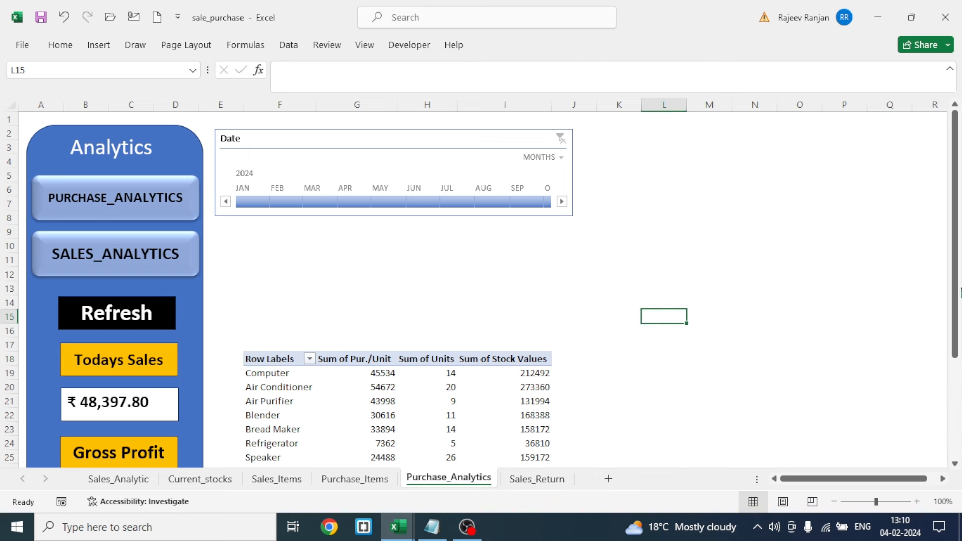
Filter the purchase PivotTable to February 2024 with the Date timeline and check the filtered rows.
{"action": "mouse_move", "coordinate": [954, 281]}
{"action": "left_mouse_down"}
{"action": "mouse_move", "coordinate": [955, 291]}
{"action": "mouse_move", "coordinate": [954, 278]}
{"action": "left_mouse_up"}
{"action": "left_click", "coordinate": [286, 195]}
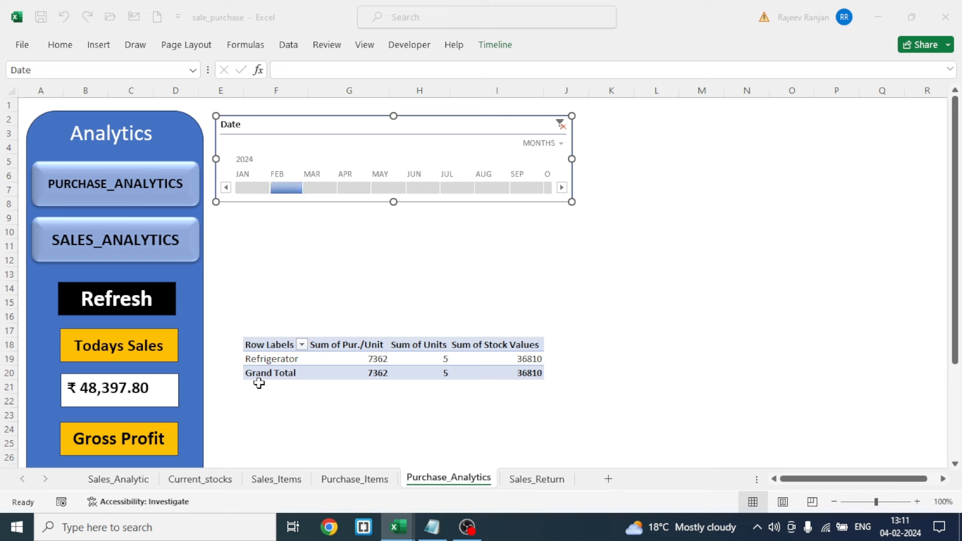
{"action": "mouse_move", "coordinate": [389, 376]}
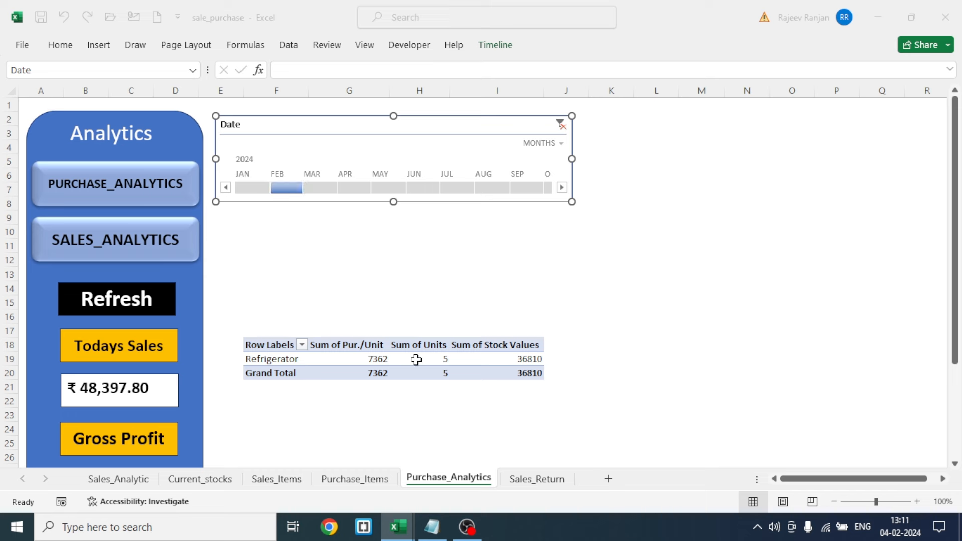
{"action": "mouse_move", "coordinate": [427, 362]}
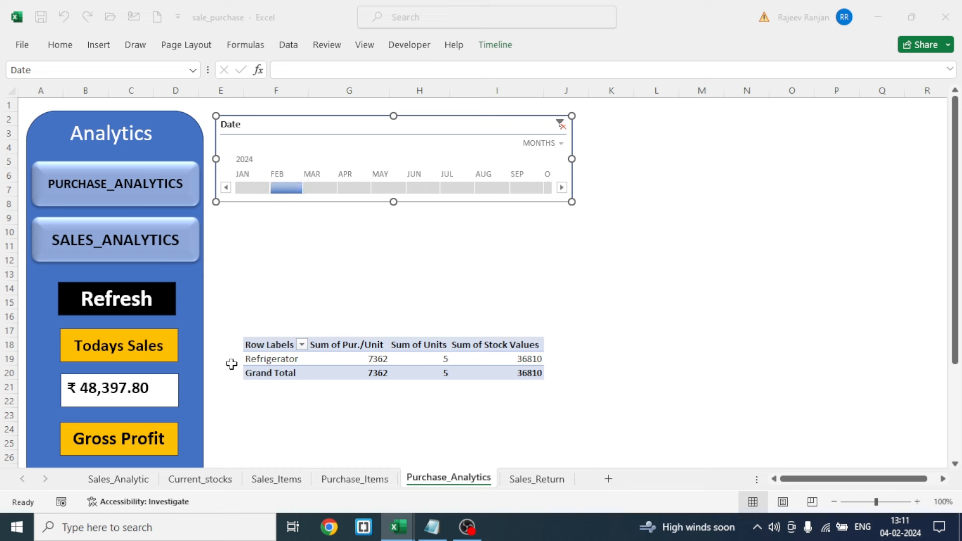
Test the Date timeline on January 2024 and on January through April, and clear the timeline filter.
{"action": "mouse_move", "coordinate": [516, 363]}
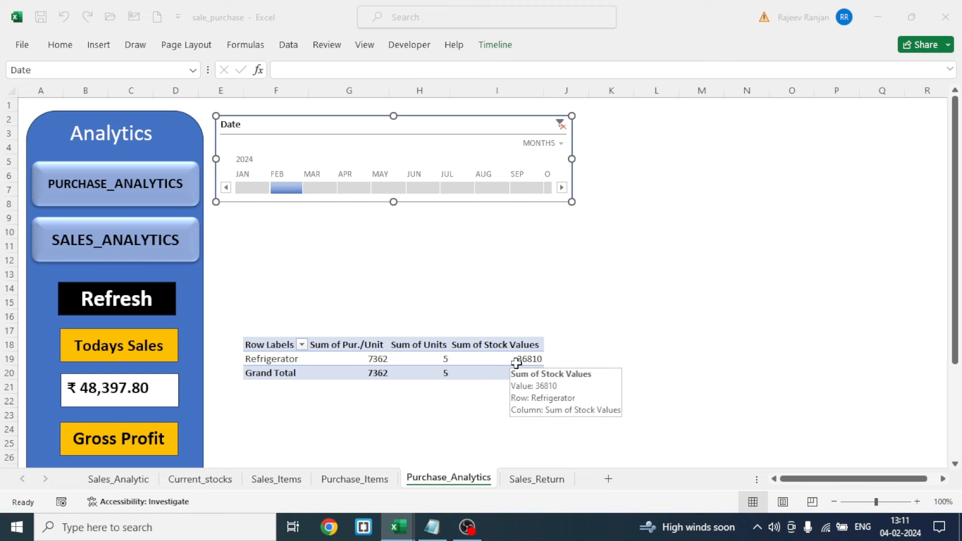
{"action": "left_click", "coordinate": [253, 189]}
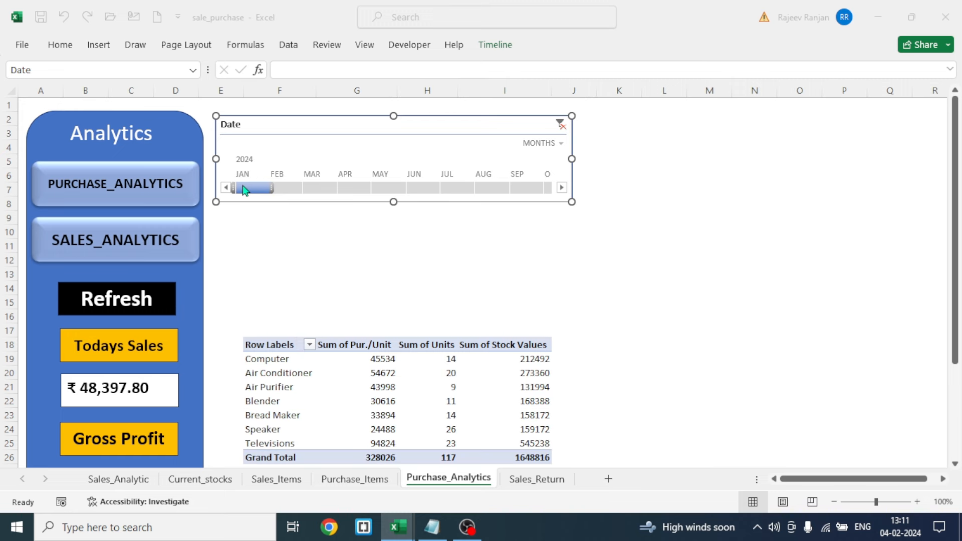
{"action": "left_click_drag", "start_coordinate": [274, 189], "coordinate": [358, 198]}
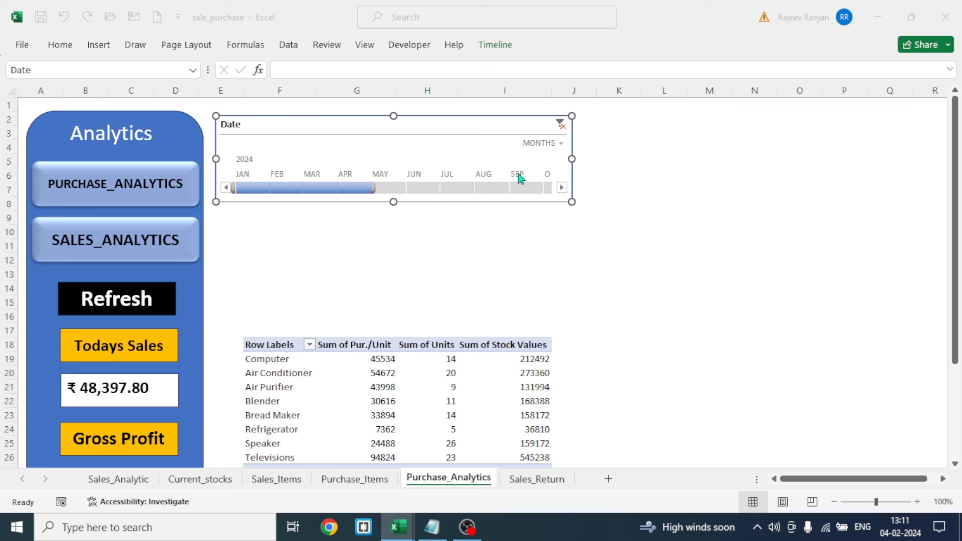
{"action": "left_click", "coordinate": [562, 129]}
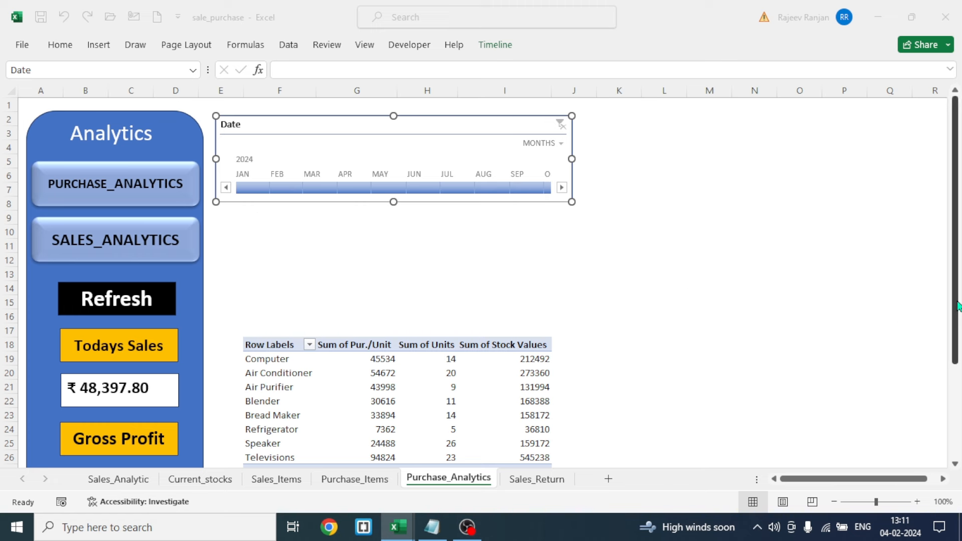
{"action": "left_click", "coordinate": [498, 274]}
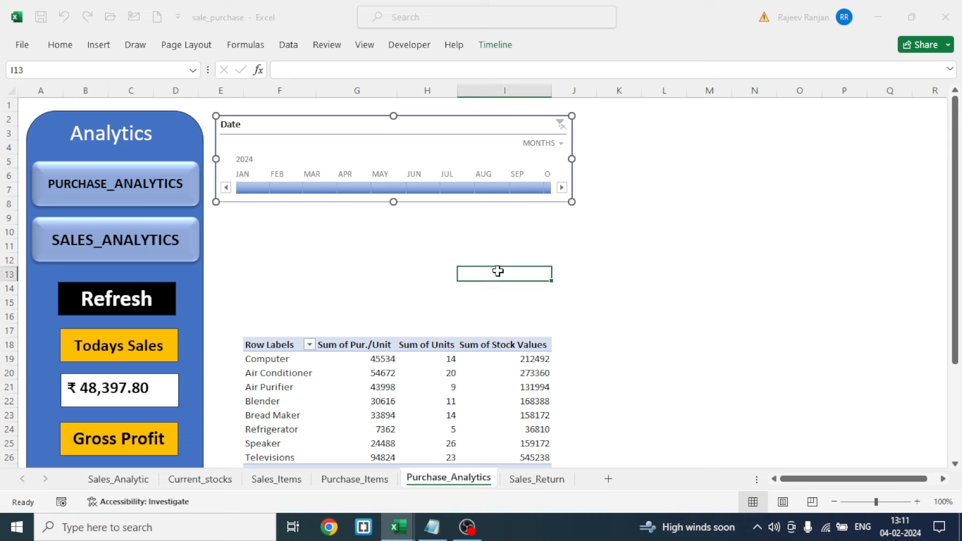
Insert an Item Name slicer for the purchase PivotTable.
{"action": "left_click", "coordinate": [401, 383]}
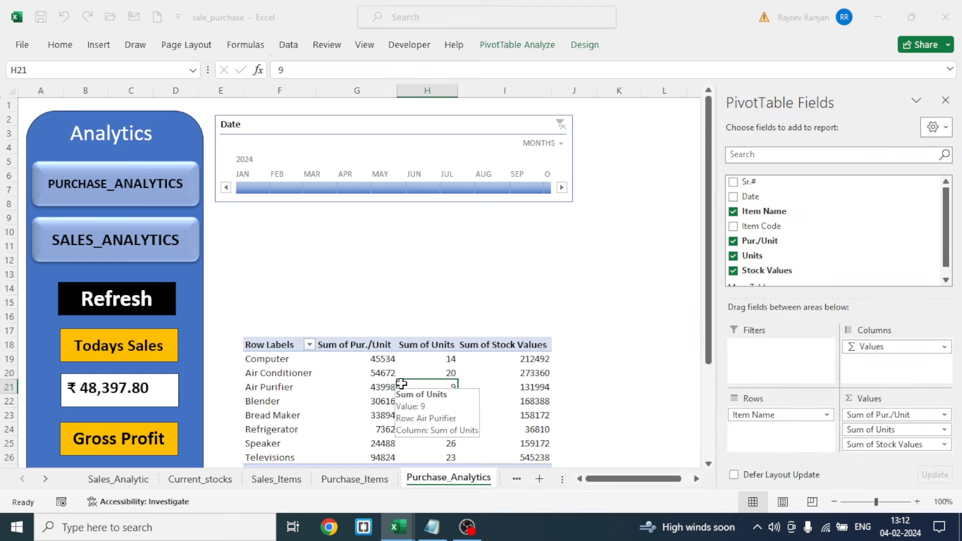
{"action": "left_click", "coordinate": [534, 48]}
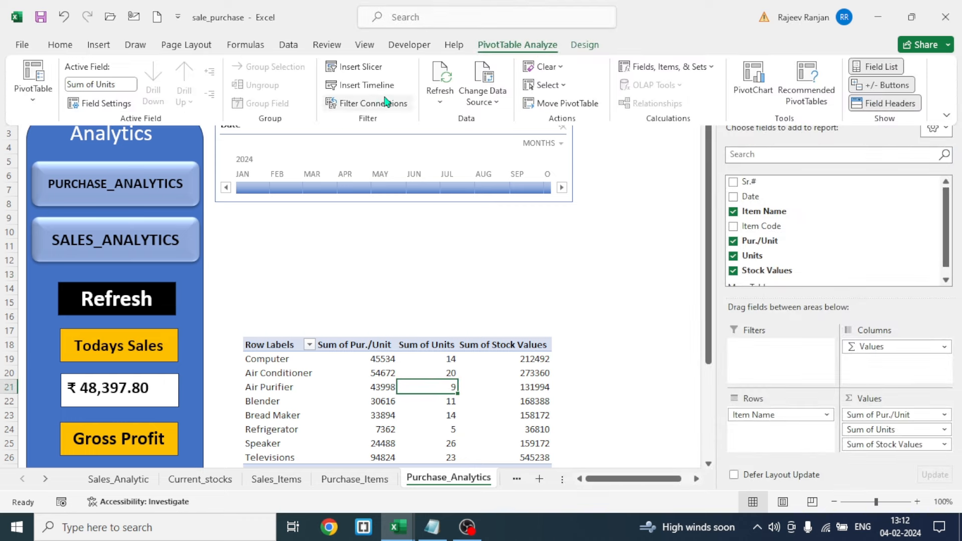
{"action": "left_click", "coordinate": [361, 68]}
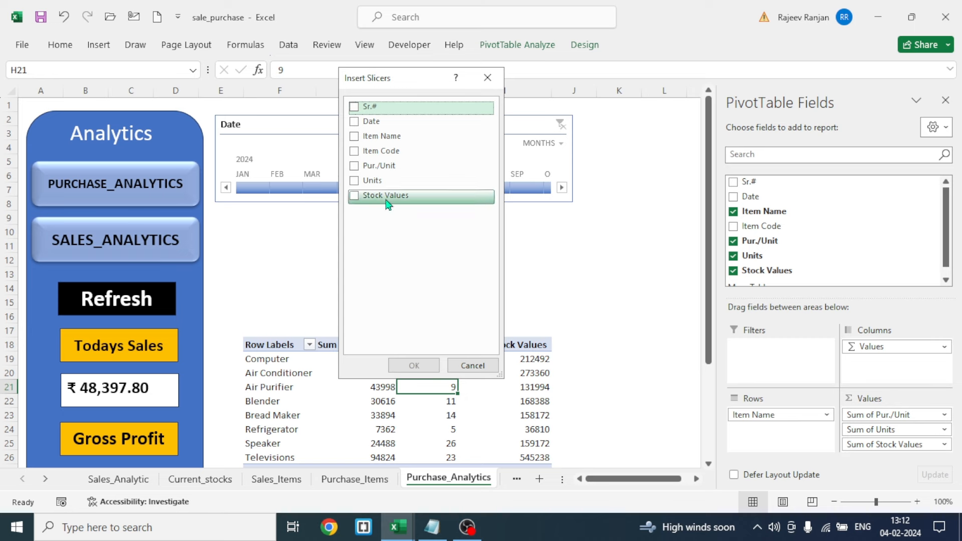
{"action": "left_click_drag", "start_coordinate": [410, 78], "coordinate": [477, 95]}
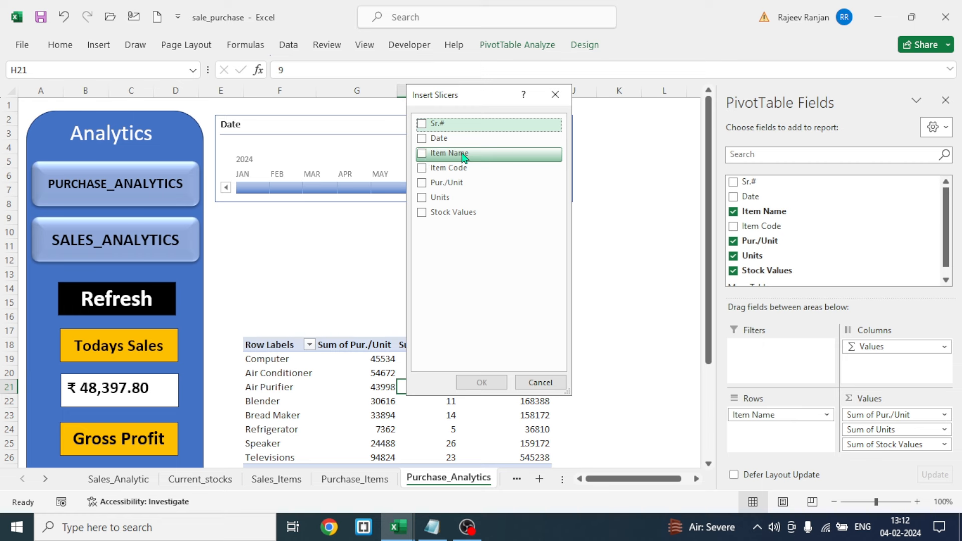
{"action": "left_click", "coordinate": [421, 157]}
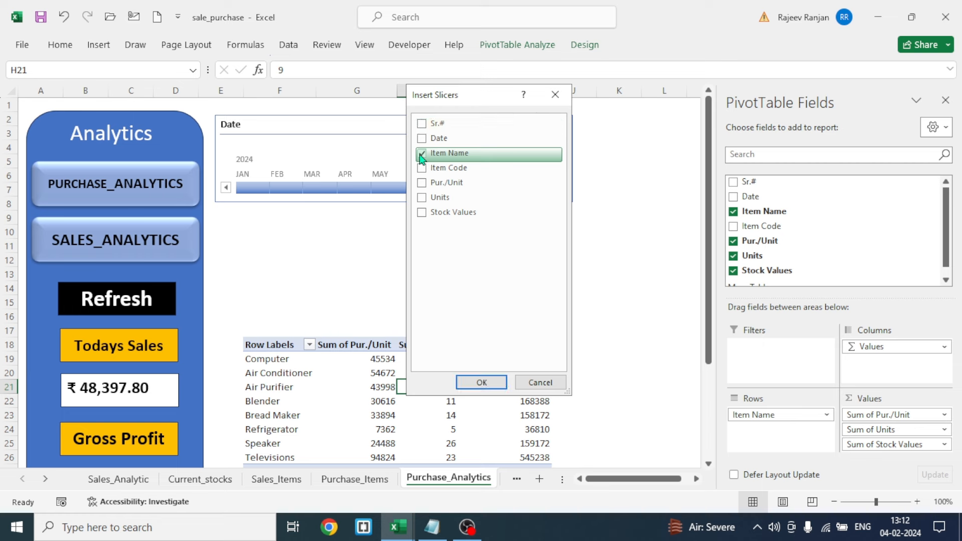
{"action": "left_click", "coordinate": [482, 382]}
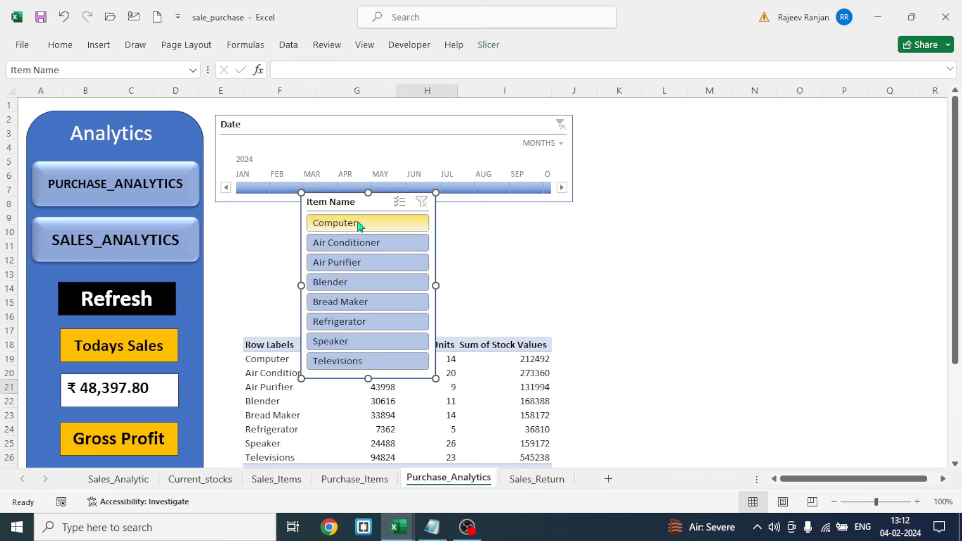
Move the Item Name slicer up over the Date timeline and arrange its buttons in 4 columns.
{"action": "left_click_drag", "start_coordinate": [373, 205], "coordinate": [465, 121]}
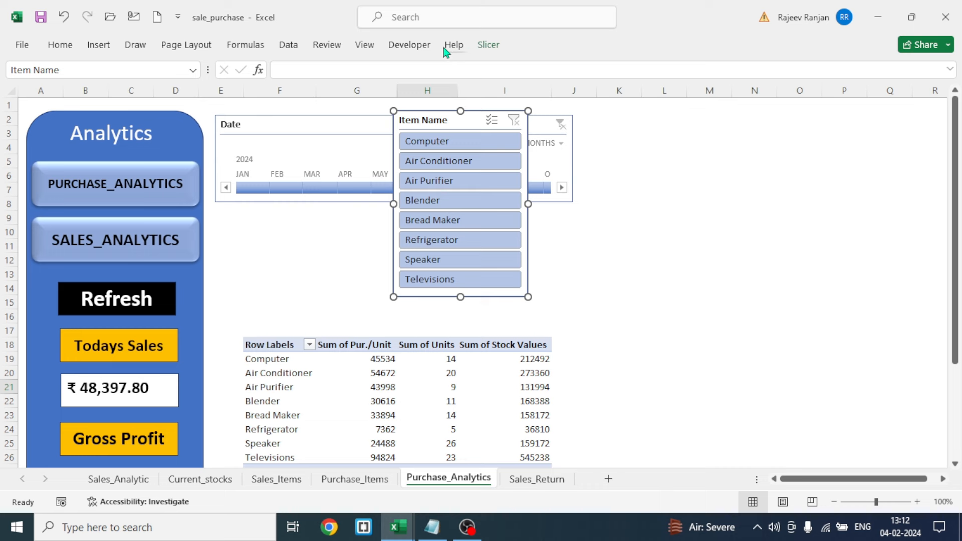
{"action": "left_click", "coordinate": [489, 47]}
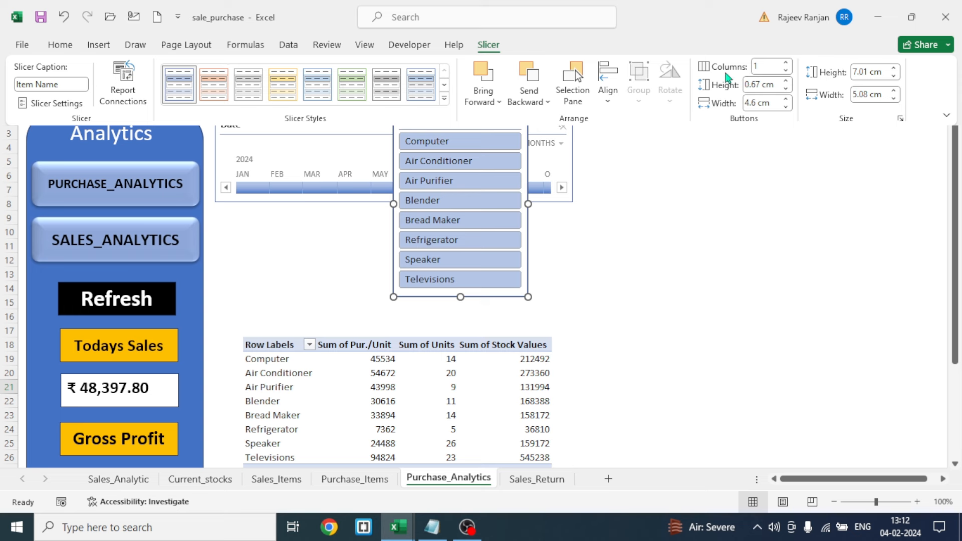
{"action": "left_click", "coordinate": [787, 64]}
{"action": "left_click", "coordinate": [787, 64]}
{"action": "left_click", "coordinate": [786, 64]}
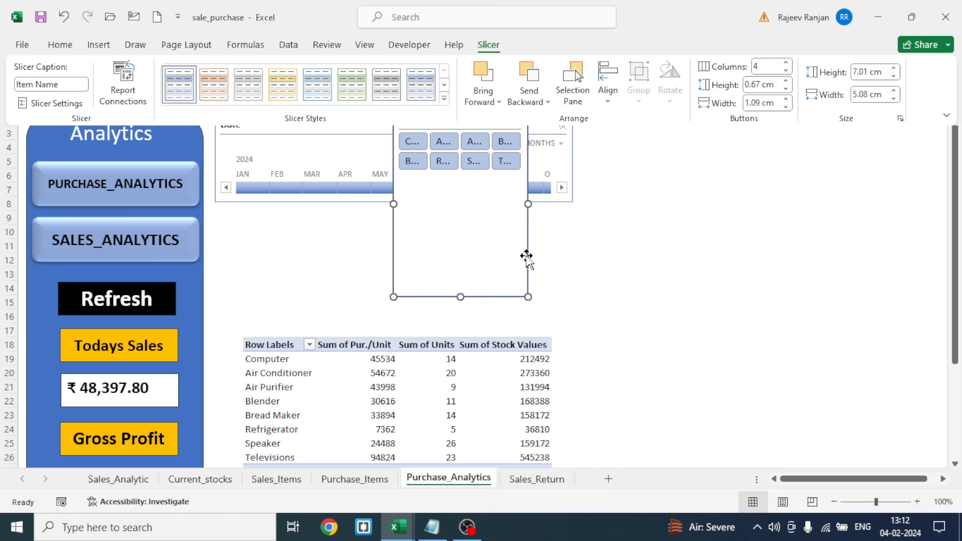
Resize the Item Name slicer to about 2.78 cm high and 14.39 cm wide, and place it beside the Date timeline.
{"action": "left_click", "coordinate": [461, 295]}
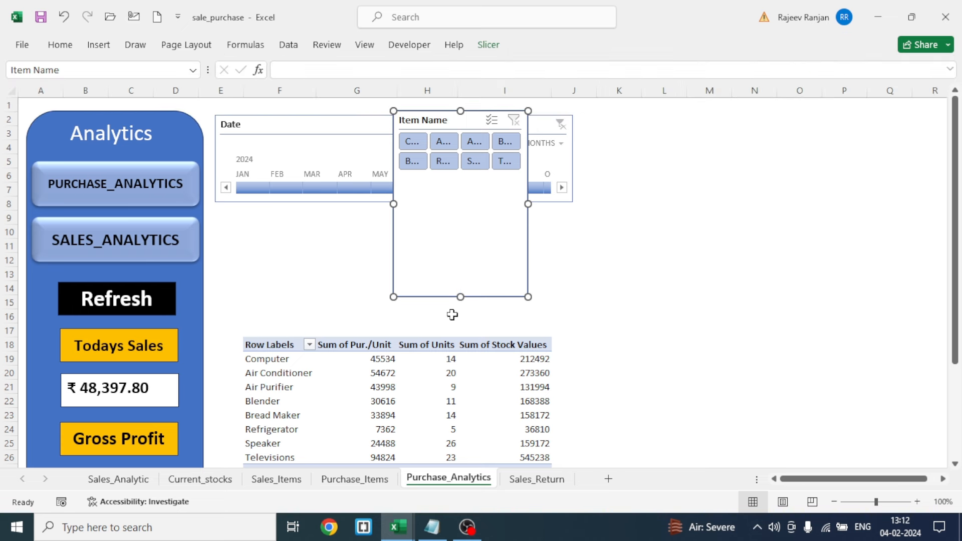
{"action": "left_click_drag", "start_coordinate": [458, 297], "coordinate": [454, 184]}
{"action": "left_click_drag", "start_coordinate": [529, 147], "coordinate": [864, 165]}
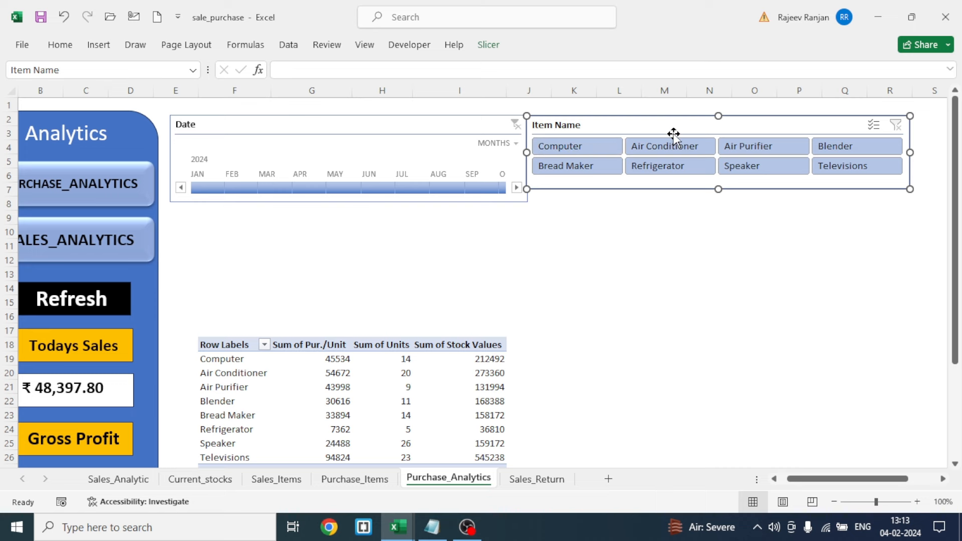
Increase the height of the Item Name slicer's buttons and extend the slicer to about the Date timeline's height.
{"action": "left_click", "coordinate": [488, 45]}
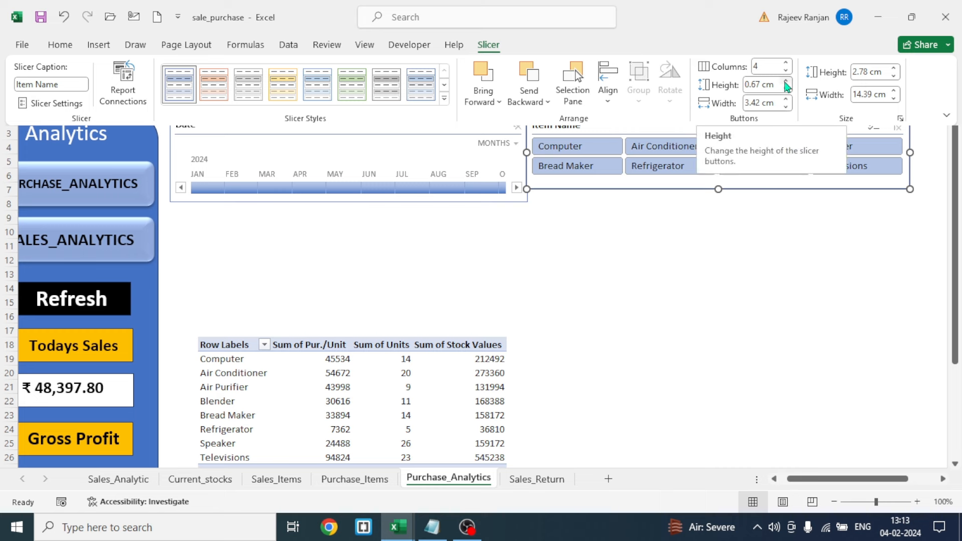
{"action": "left_click", "coordinate": [786, 82]}
{"action": "left_click", "coordinate": [786, 83]}
{"action": "left_click", "coordinate": [785, 82]}
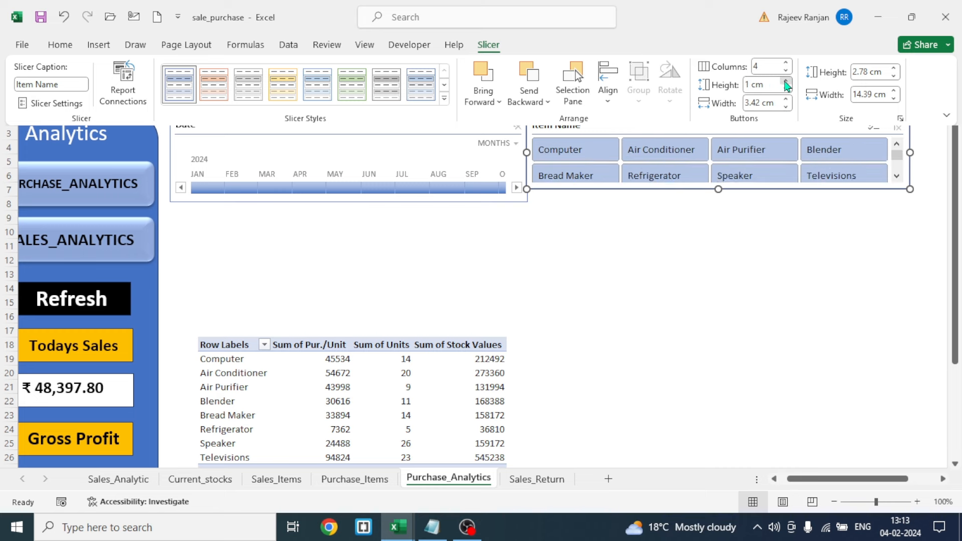
{"action": "left_click", "coordinate": [785, 82]}
{"action": "left_click_drag", "start_coordinate": [720, 189], "coordinate": [721, 206]}
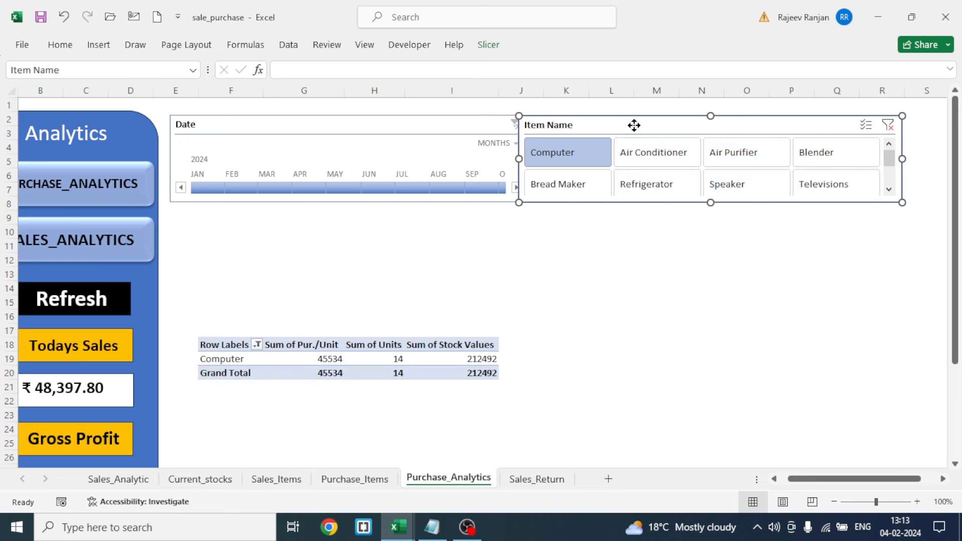
Shift the Item Name slicer slightly away from the Date timeline to leave a small gap, and deselect it.
{"action": "left_click_drag", "start_coordinate": [634, 125], "coordinate": [650, 127]}
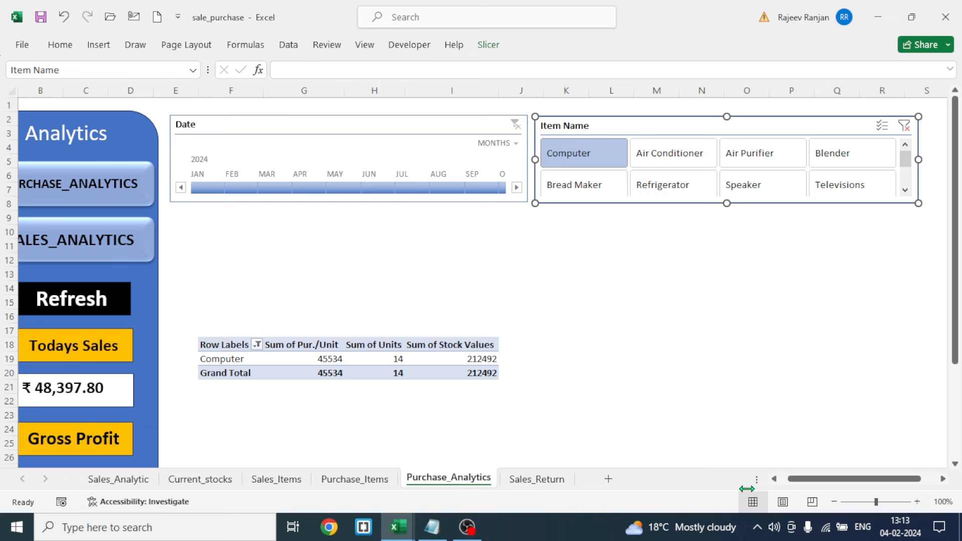
{"action": "left_click_drag", "start_coordinate": [815, 480], "coordinate": [806, 482]}
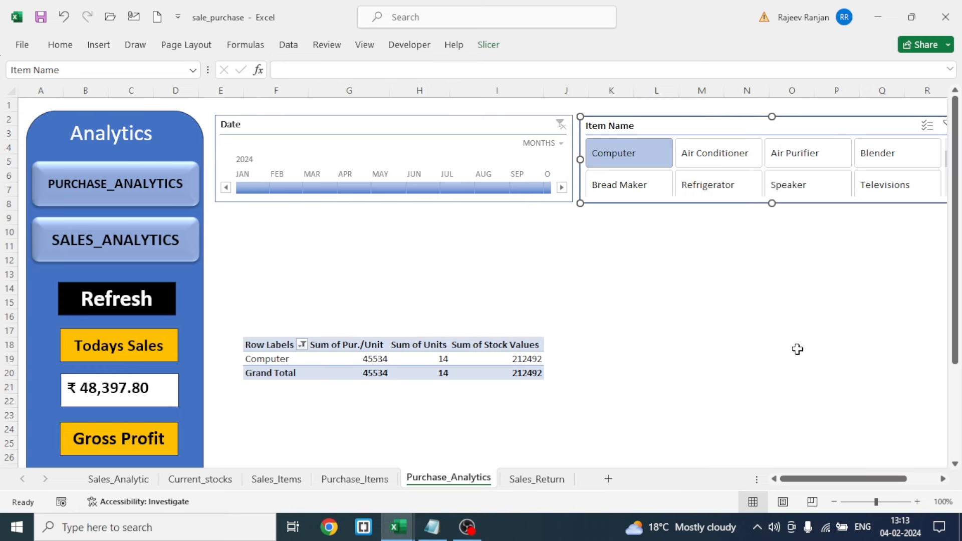
{"action": "left_click", "coordinate": [815, 329]}
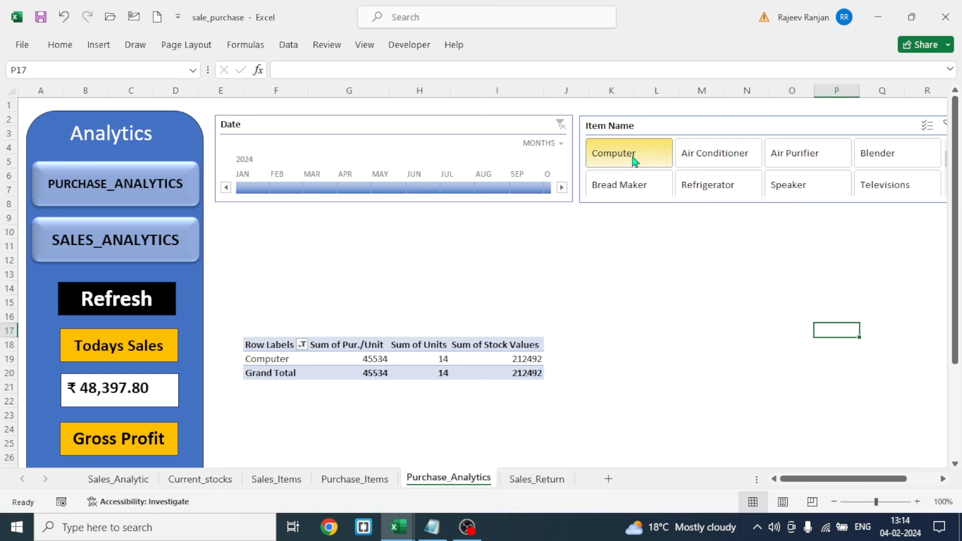
Filter the PivotTable to Computer through Blender with the Item Name slicer, and reselect all eight items.
{"action": "left_click_drag", "start_coordinate": [633, 159], "coordinate": [874, 162]}
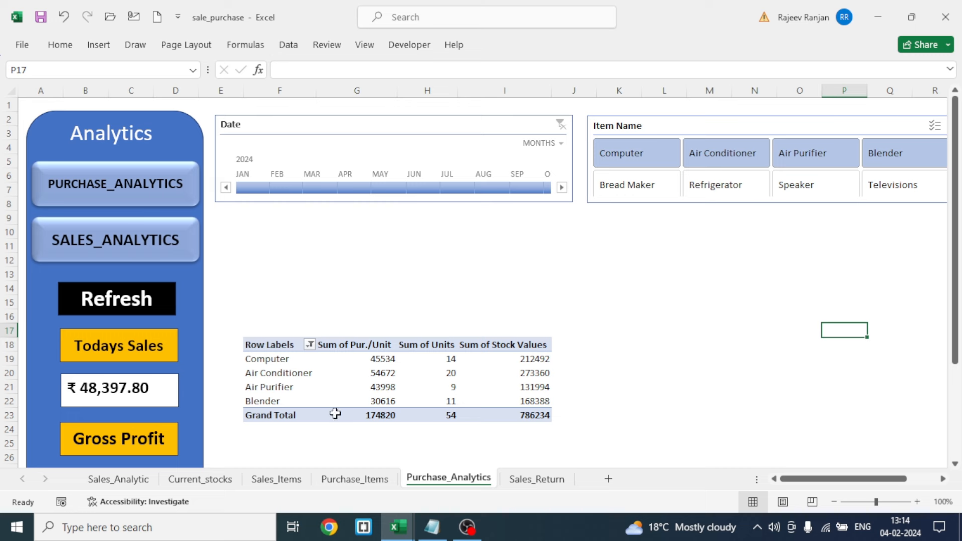
{"action": "mouse_move", "coordinate": [365, 410]}
{"action": "left_click_drag", "start_coordinate": [620, 157], "coordinate": [911, 196]}
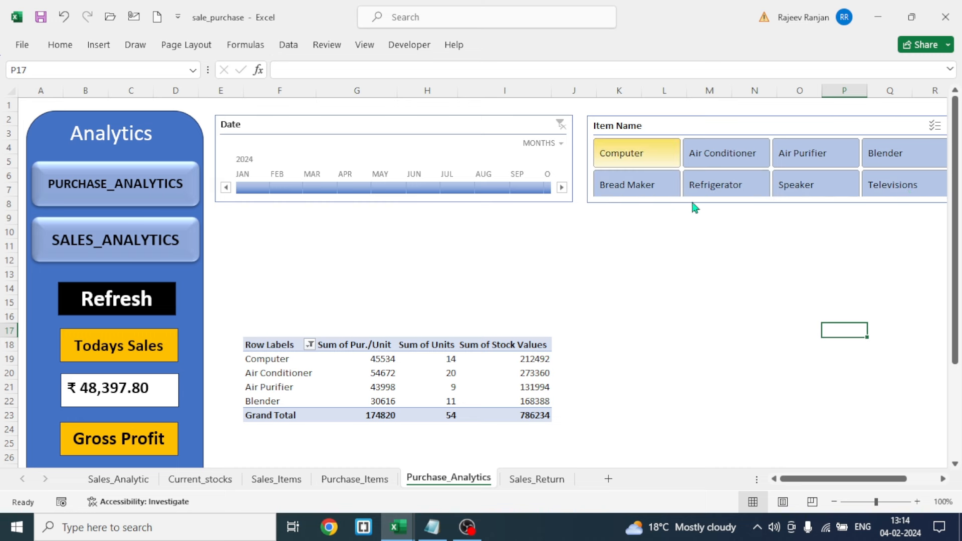
{"action": "left_click_drag", "start_coordinate": [874, 159], "coordinate": [882, 183]}
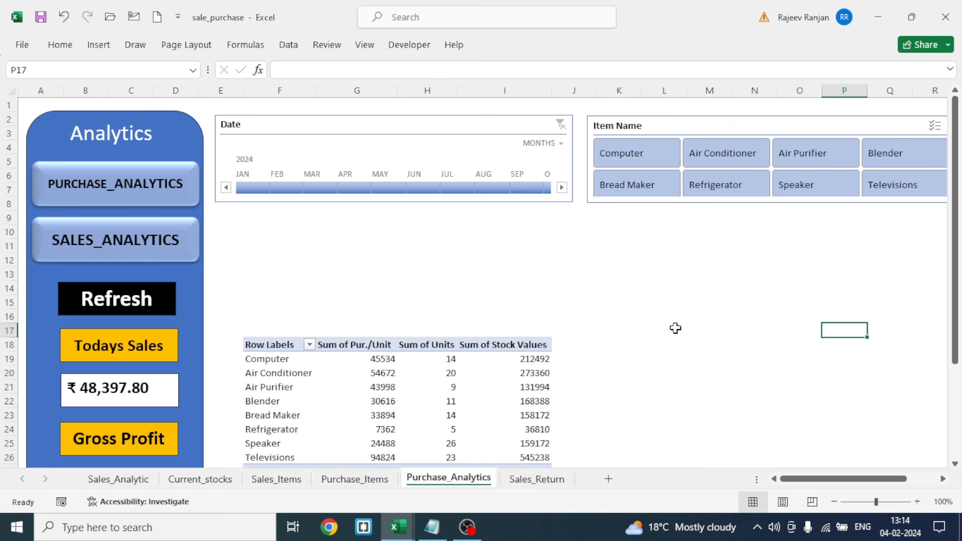
Insert a Clustered Column PivotChart based on the purchase PivotTable.
{"action": "mouse_move", "coordinate": [958, 233]}
{"action": "left_mouse_down"}
{"action": "mouse_move", "coordinate": [960, 277]}
{"action": "mouse_move", "coordinate": [959, 235]}
{"action": "mouse_move", "coordinate": [960, 249]}
{"action": "left_mouse_up"}
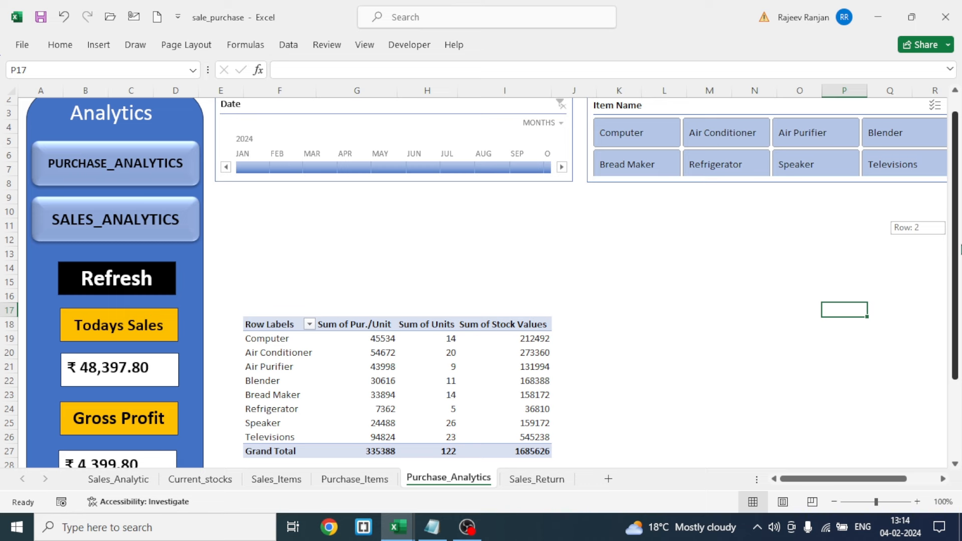
{"action": "left_click_drag", "start_coordinate": [960, 249], "coordinate": [960, 274]}
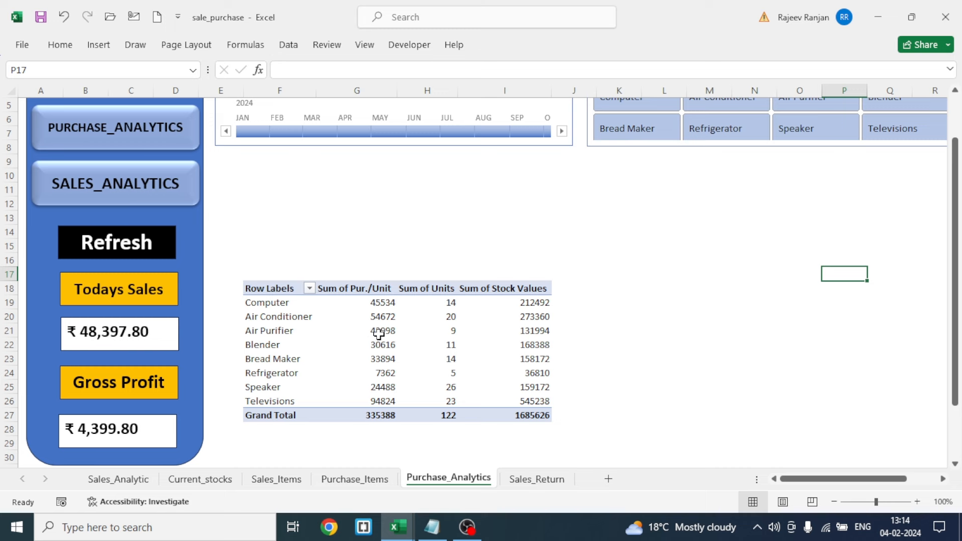
{"action": "left_click", "coordinate": [359, 343]}
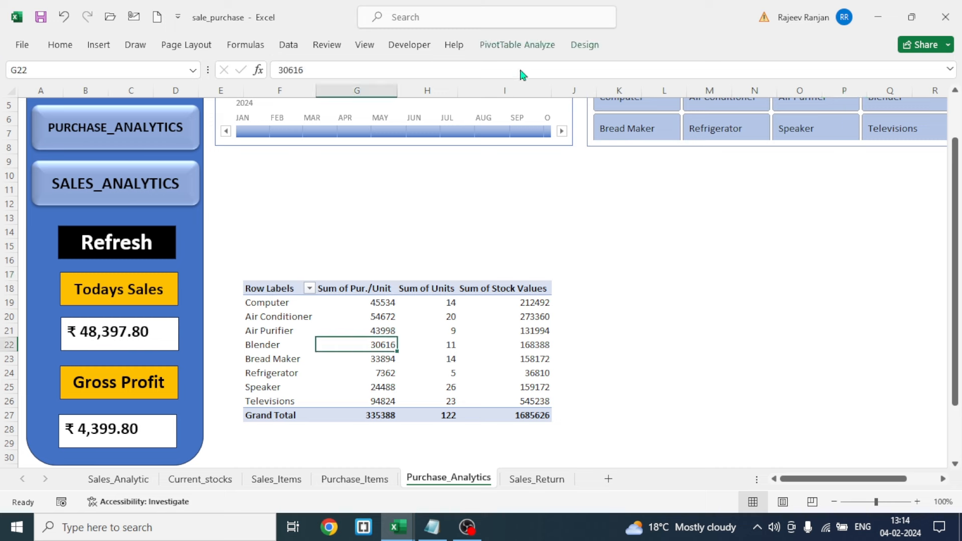
{"action": "left_click", "coordinate": [517, 46]}
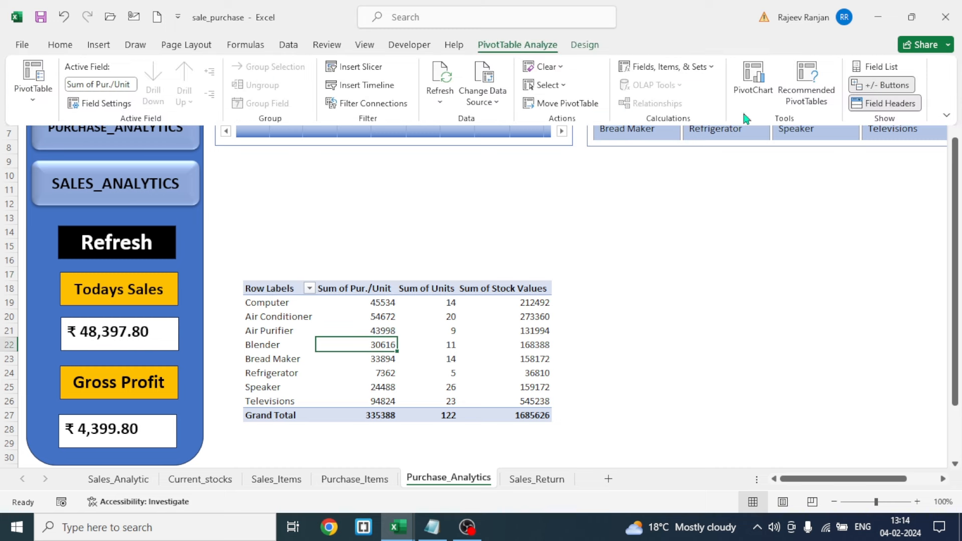
{"action": "left_click", "coordinate": [752, 78]}
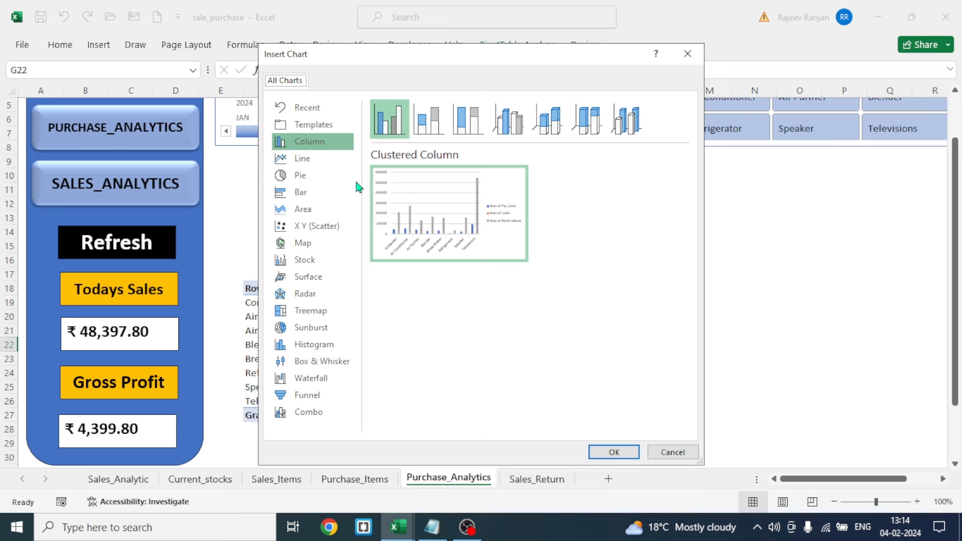
{"action": "left_click", "coordinate": [394, 130]}
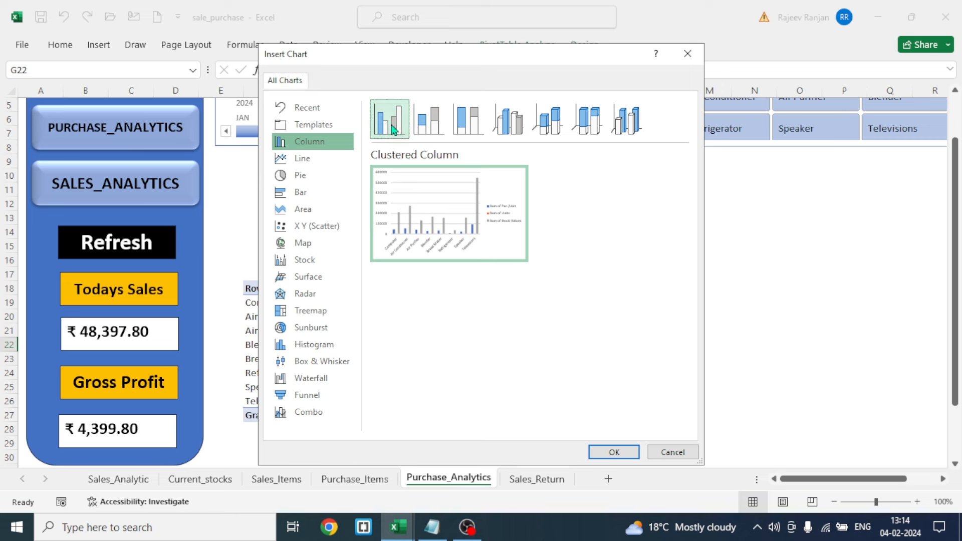
{"action": "left_click", "coordinate": [346, 145]}
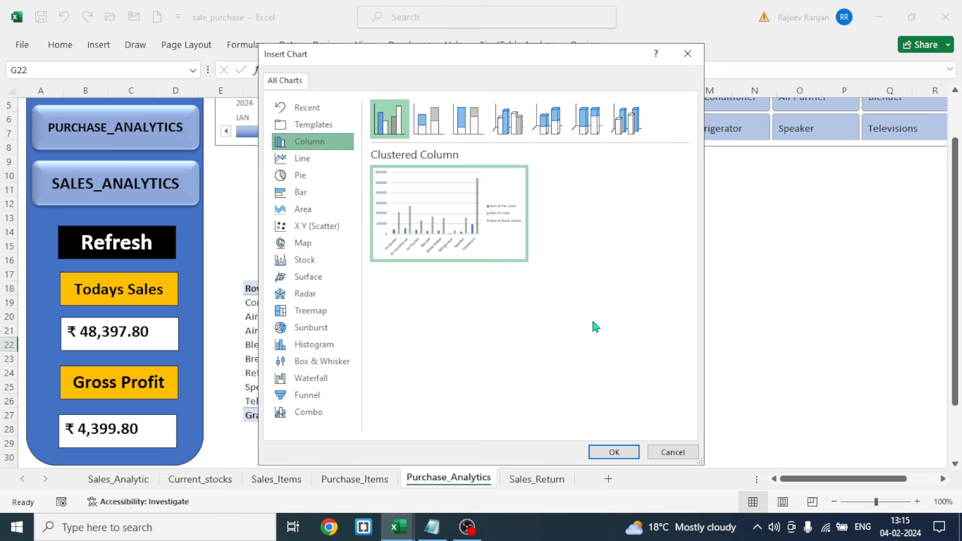
{"action": "left_click", "coordinate": [607, 451]}
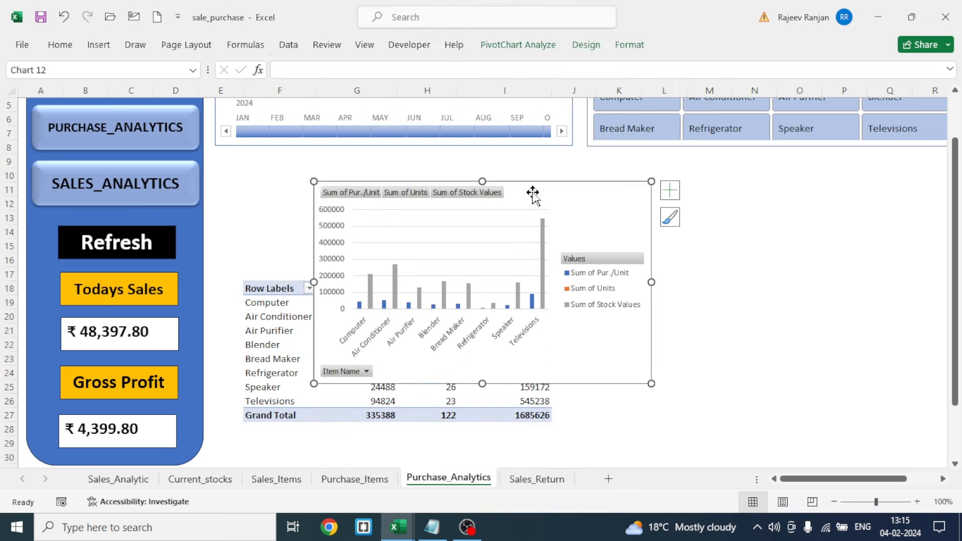
Shift the purchase PivotChart toward the Item Name slicer side and give it a dark gradient style with orange, yellow and green columns.
{"action": "left_click_drag", "start_coordinate": [592, 199], "coordinate": [653, 190]}
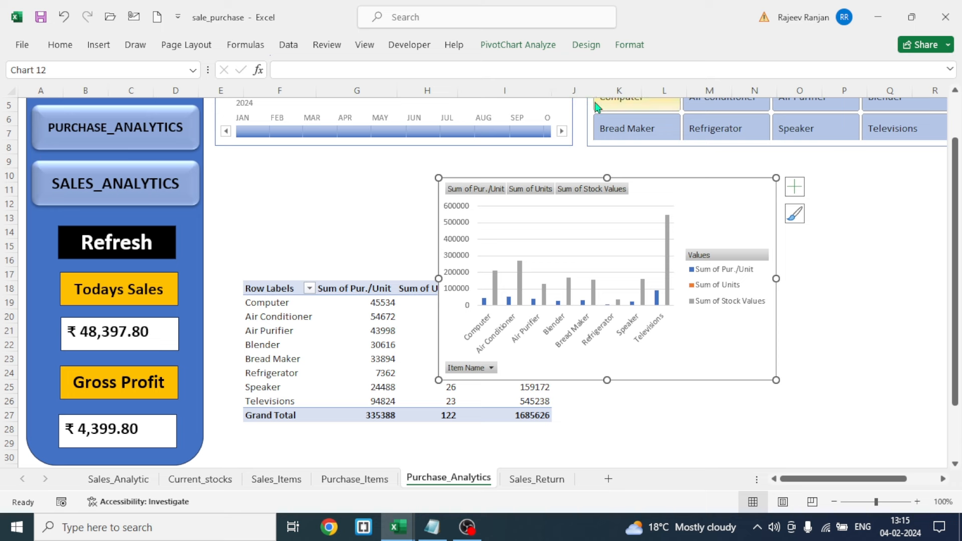
{"action": "left_click", "coordinate": [587, 45]}
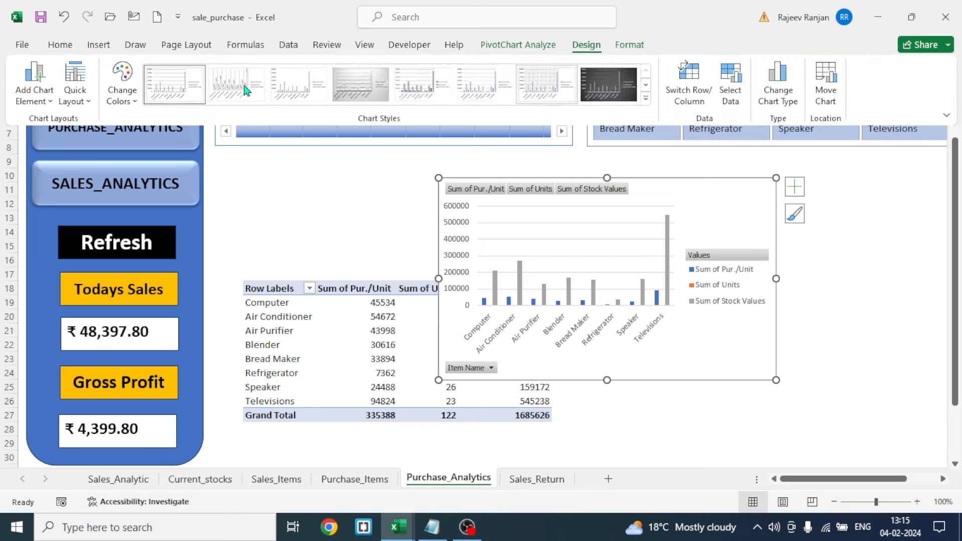
{"action": "left_click", "coordinate": [646, 100]}
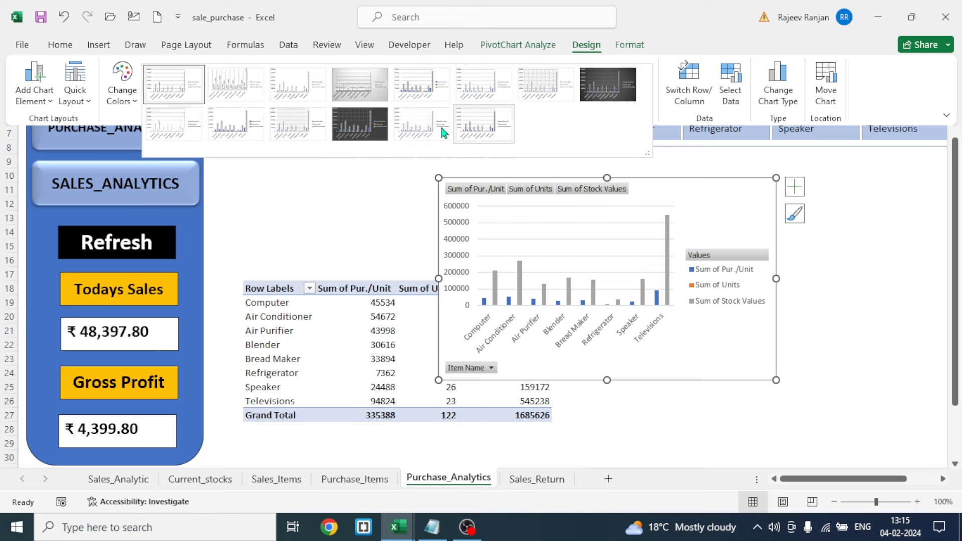
{"action": "left_click", "coordinate": [360, 125]}
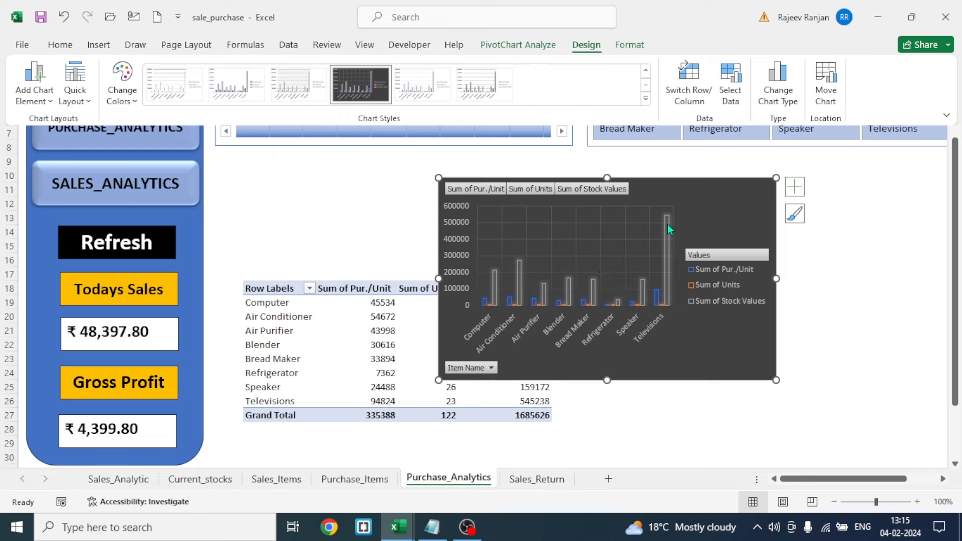
{"action": "left_click", "coordinate": [129, 98]}
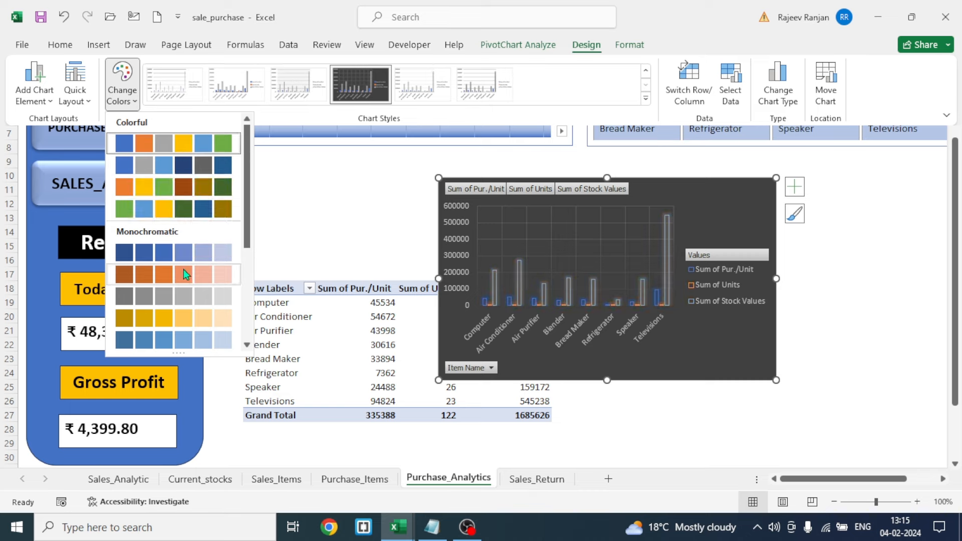
{"action": "left_click", "coordinate": [544, 303]}
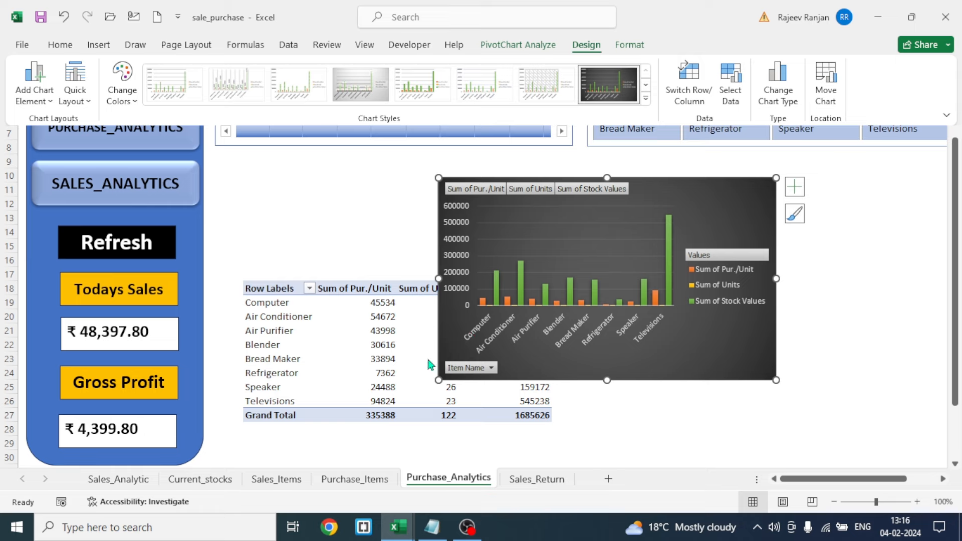
Strip the PivotChart of all field buttons, both axes and the gridlines, and place it beside the PivotTable without overlap.
{"action": "right_click", "coordinate": [489, 375]}
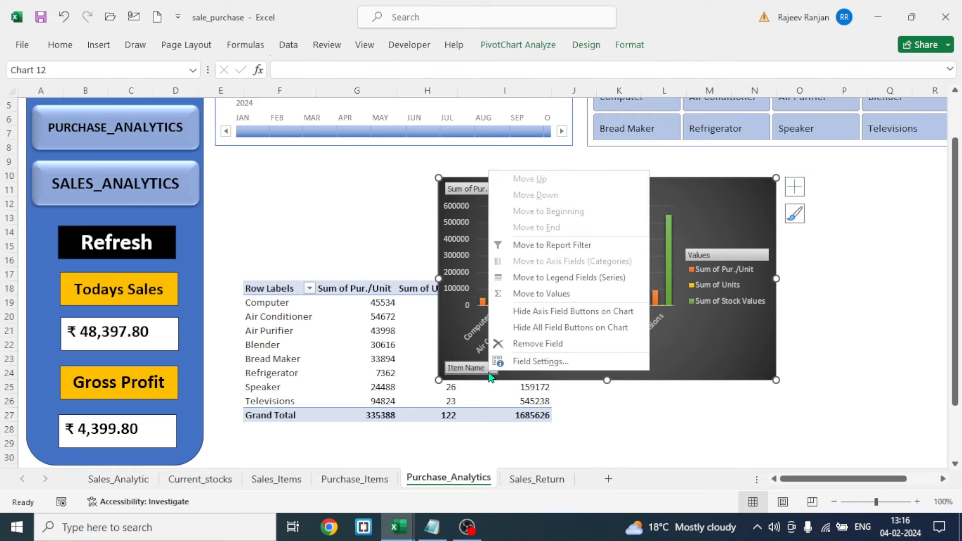
{"action": "left_click", "coordinate": [536, 328]}
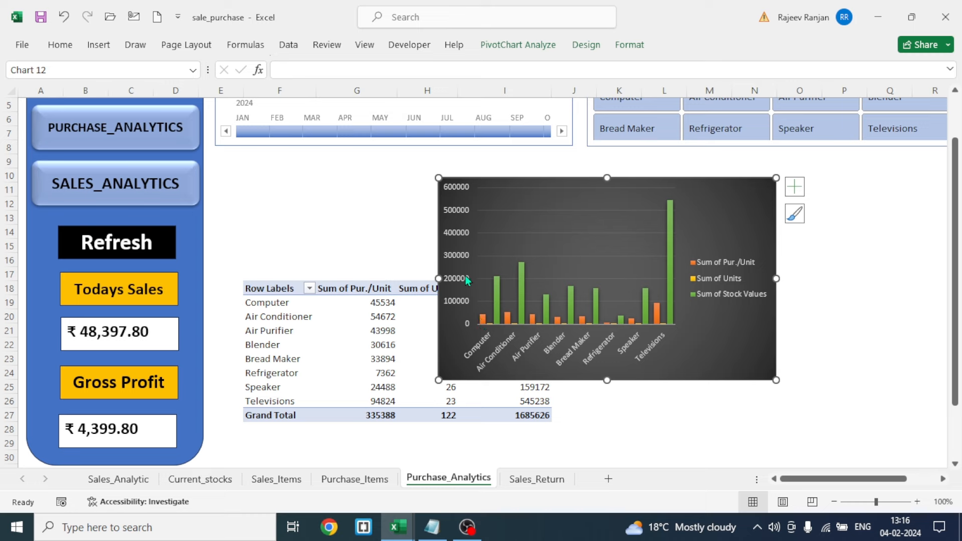
{"action": "left_click", "coordinate": [456, 259]}
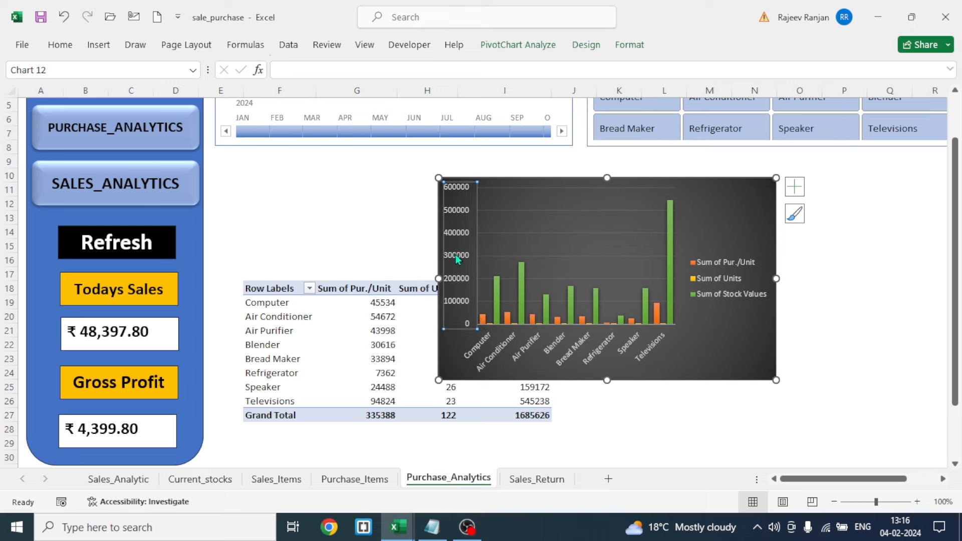
{"action": "key", "text": "Delete"}
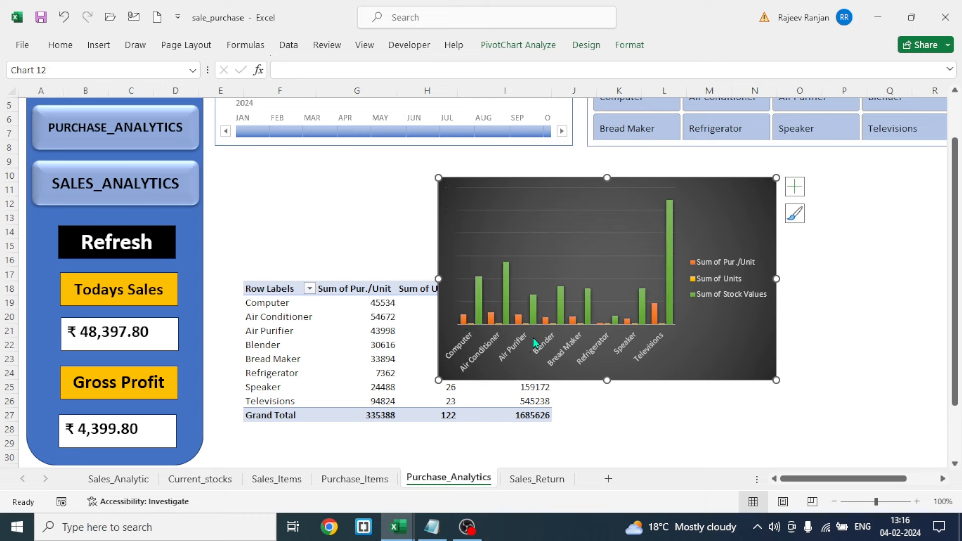
{"action": "left_click", "coordinate": [537, 349]}
{"action": "key", "text": "Delete"}
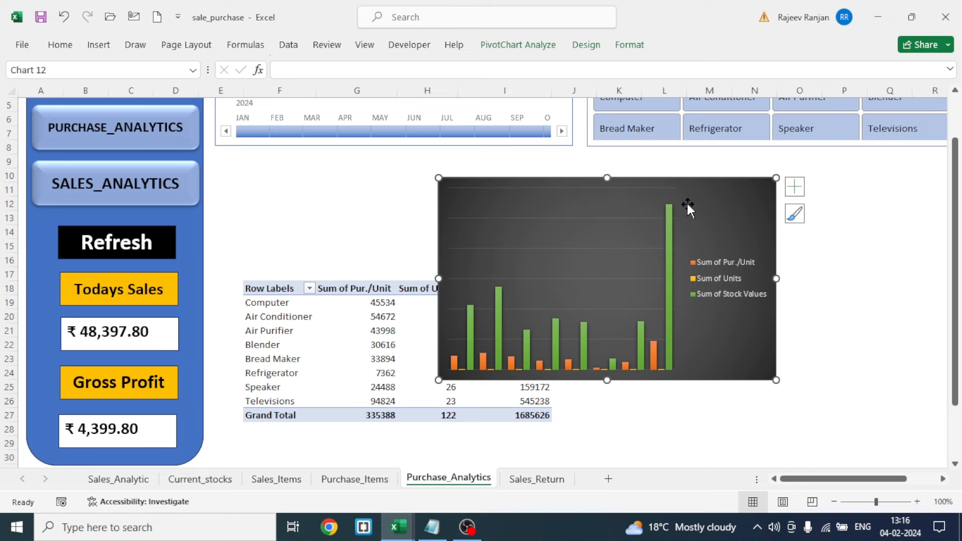
{"action": "left_click", "coordinate": [525, 218]}
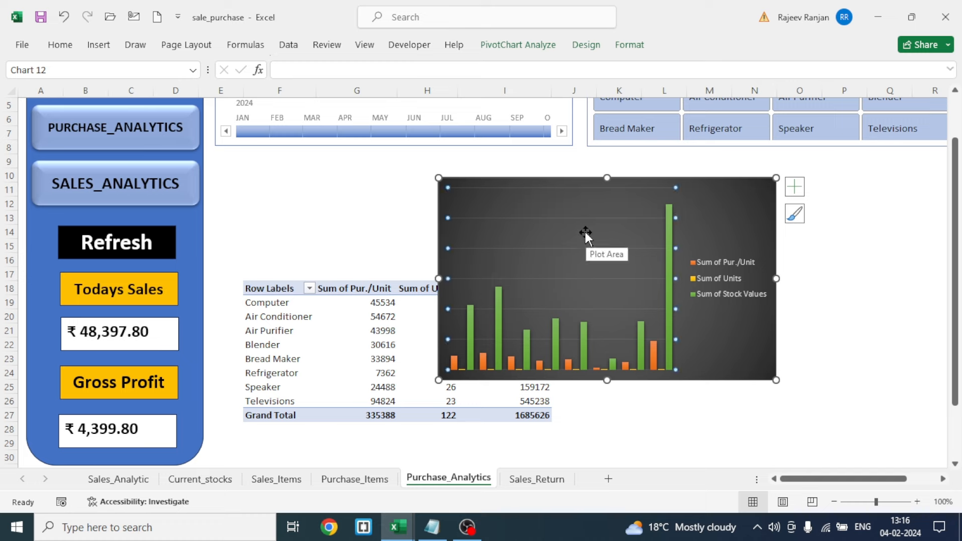
{"action": "key", "text": "Delete"}
{"action": "left_click_drag", "start_coordinate": [695, 217], "coordinate": [816, 335]}
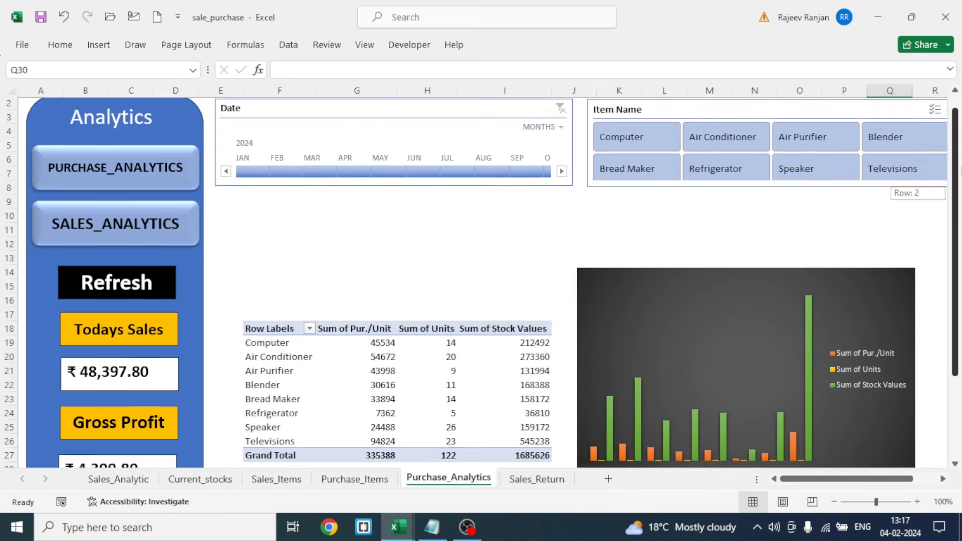
Filter the PivotTable and PivotChart to Computer, Air Conditioner and Air Purifier with the Item Name slicer.
{"action": "mouse_move", "coordinate": [956, 175]}
{"action": "left_mouse_down"}
{"action": "mouse_move", "coordinate": [960, 183]}
{"action": "mouse_move", "coordinate": [958, 169]}
{"action": "left_mouse_up"}
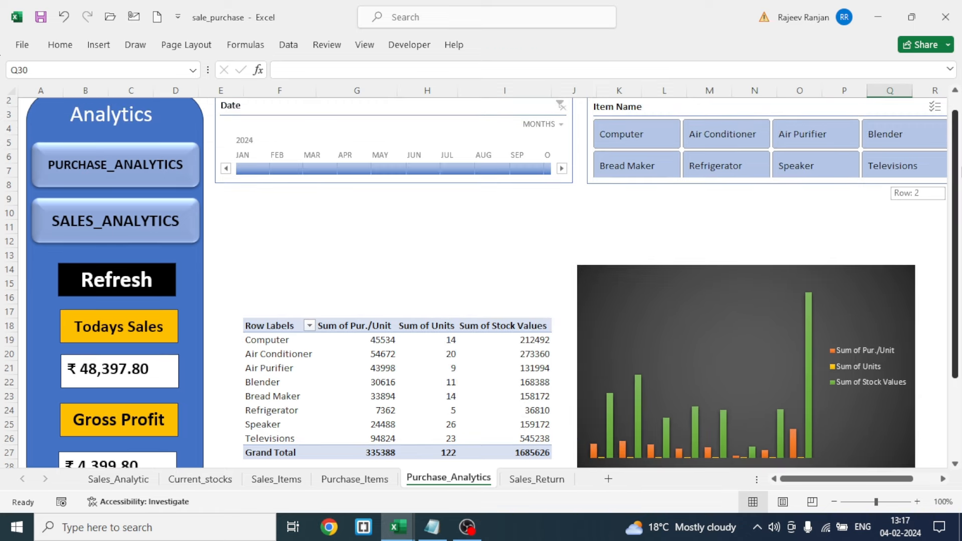
{"action": "left_click", "coordinate": [628, 142]}
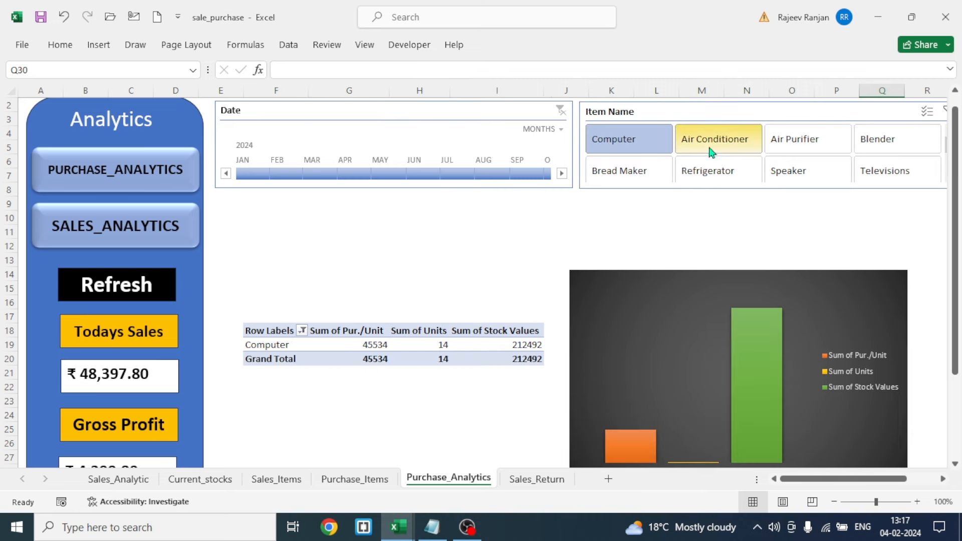
{"action": "left_click_drag", "start_coordinate": [647, 143], "coordinate": [832, 136]}
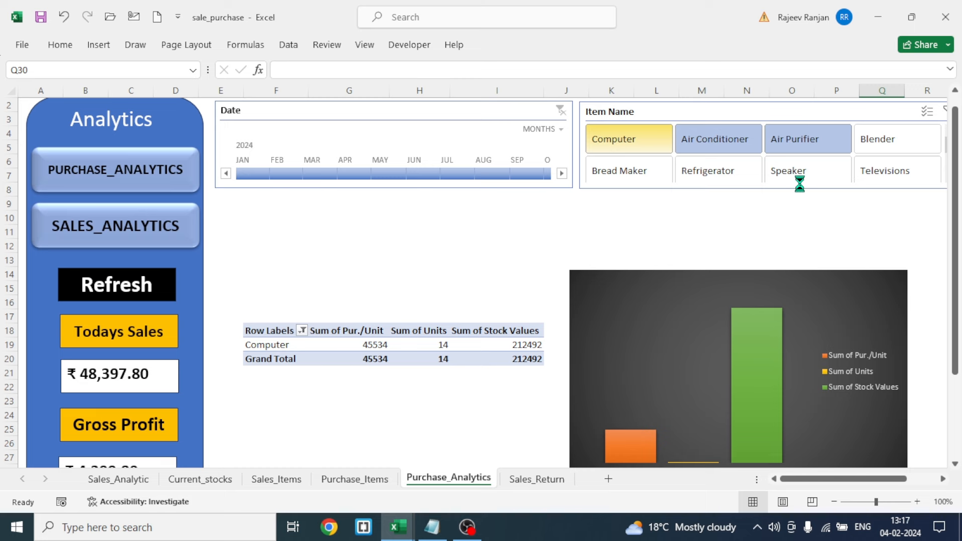
{"action": "left_click", "coordinate": [475, 270]}
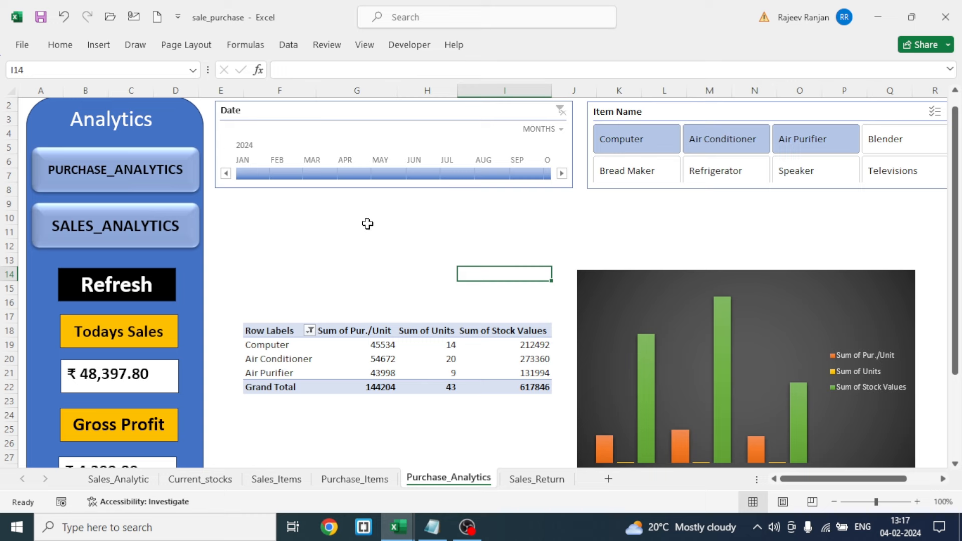
Search the stock icons for "business" and insert the people-with-rising-arrow and rising bar chart icons.
{"action": "left_click", "coordinate": [99, 45]}
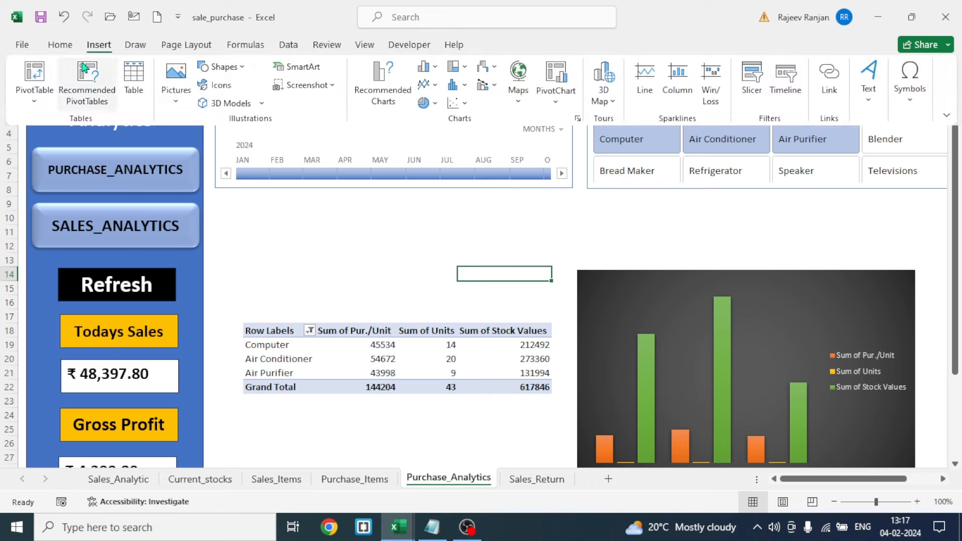
{"action": "left_click", "coordinate": [222, 86]}
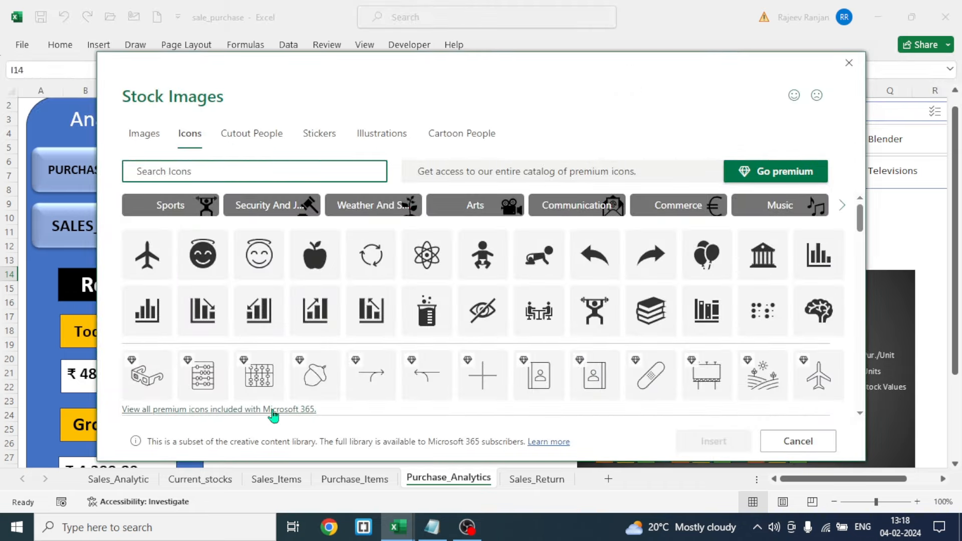
{"action": "type", "text": "business"}
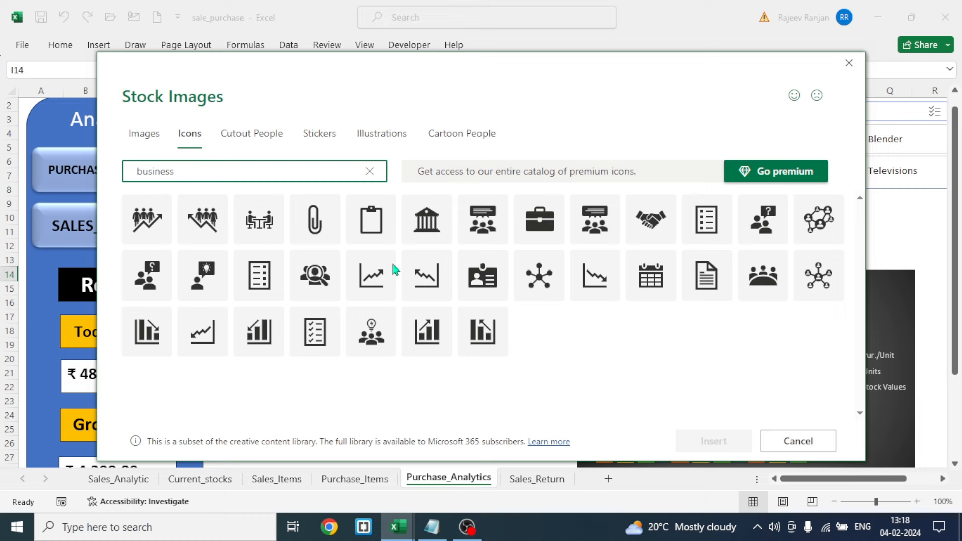
{"action": "left_click", "coordinate": [165, 214]}
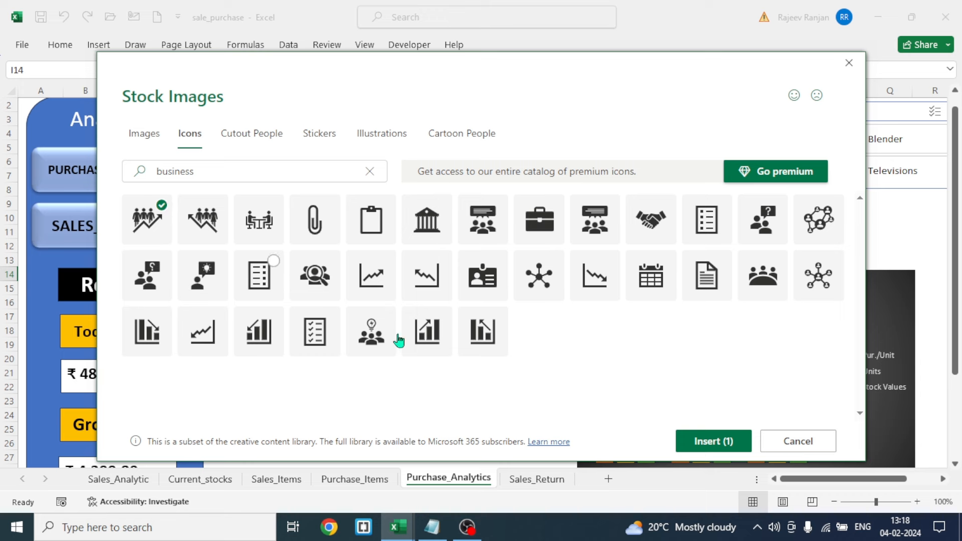
{"action": "left_click", "coordinate": [450, 320]}
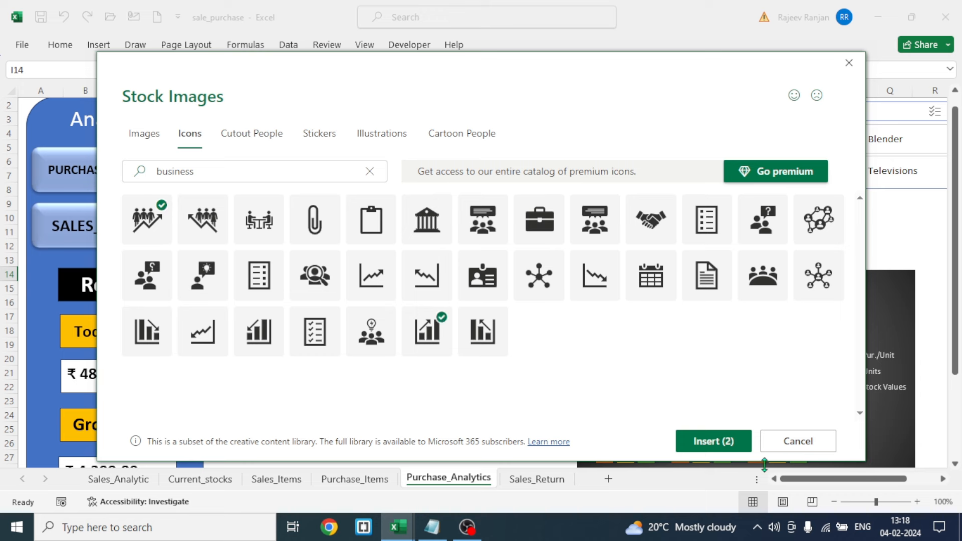
{"action": "left_click", "coordinate": [700, 442]}
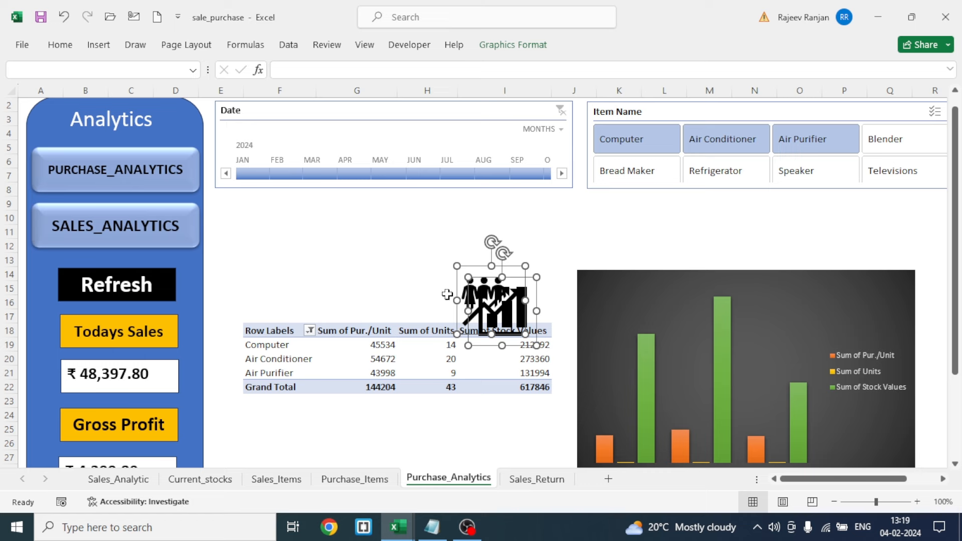
Separate the two overlapping icons by moving the bar chart icon below the people icon.
{"action": "left_click", "coordinate": [326, 285]}
{"action": "left_click", "coordinate": [498, 314]}
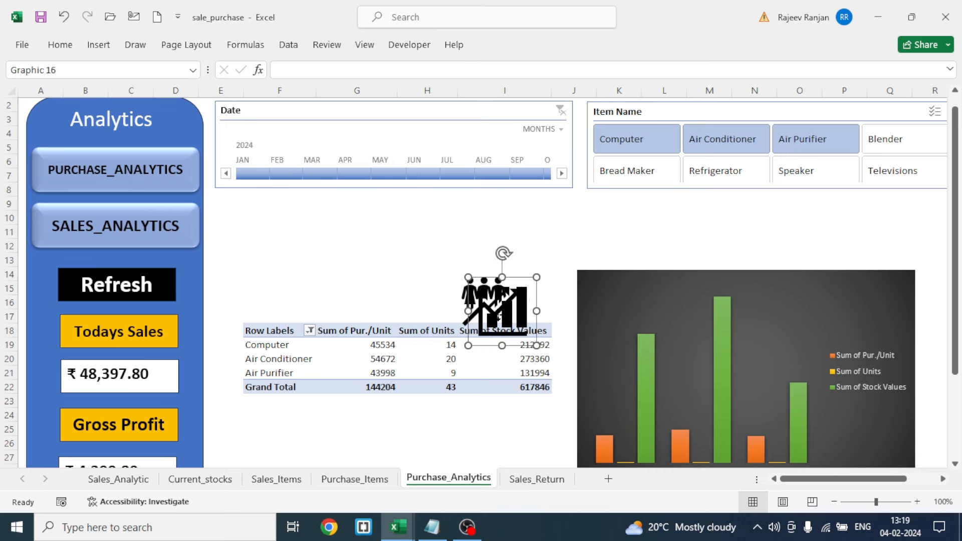
{"action": "mouse_move", "coordinate": [498, 314]}
{"action": "left_mouse_down"}
{"action": "mouse_move", "coordinate": [452, 375]}
{"action": "mouse_move", "coordinate": [464, 370]}
{"action": "left_mouse_up"}
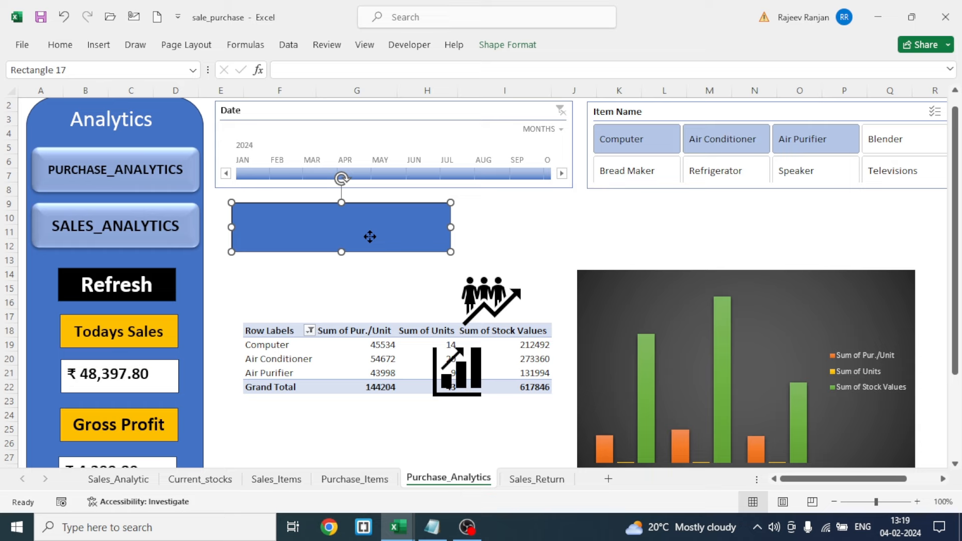
Duplicate the blue rectangle under the Date timeline and place the copy above the PivotChart.
{"action": "left_click_drag", "start_coordinate": [371, 236], "coordinate": [781, 235]}
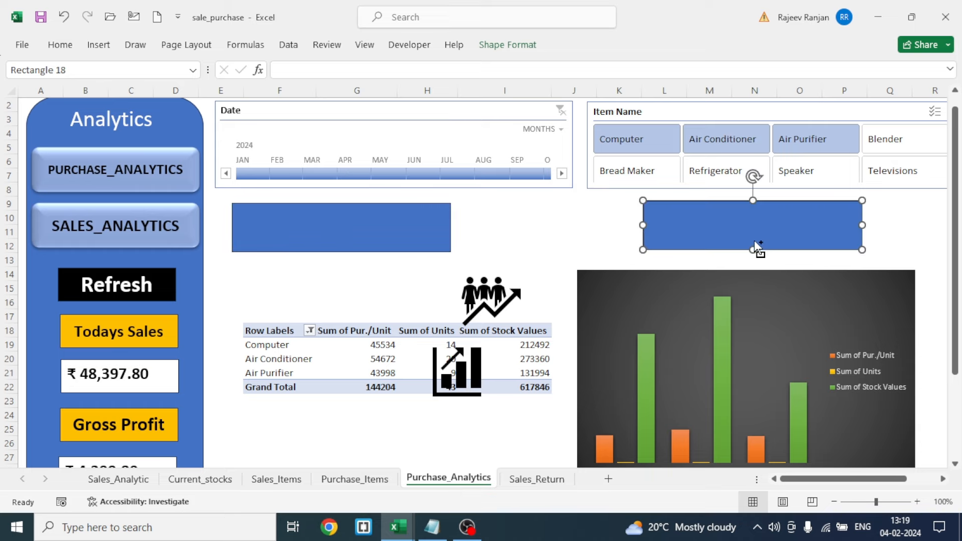
{"action": "left_click", "coordinate": [341, 272]}
Bring the people icon to the front, place it at the start of the rectangle under the Date timeline, and shrink it to fit.
{"action": "left_click_drag", "start_coordinate": [492, 296], "coordinate": [264, 229]}
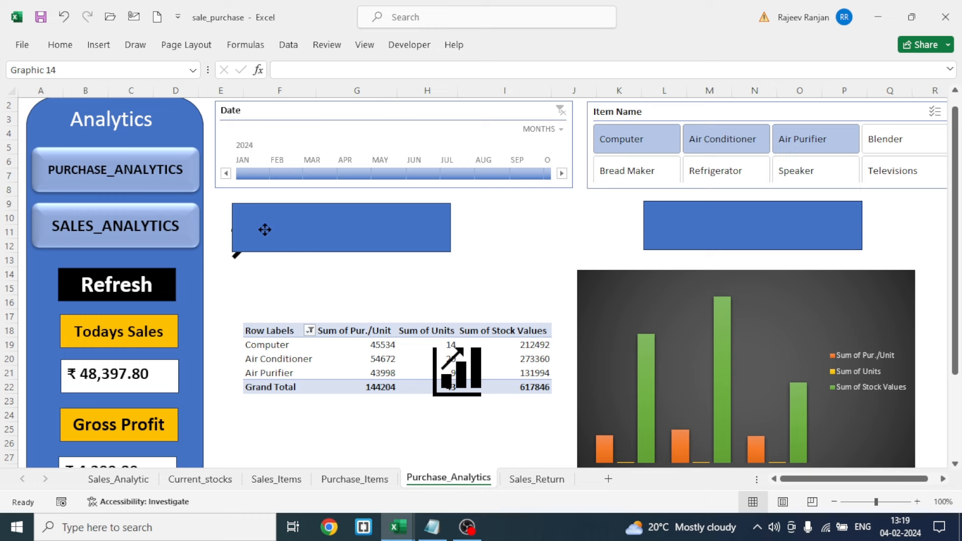
{"action": "left_click_drag", "start_coordinate": [264, 230], "coordinate": [479, 271]}
{"action": "right_click", "coordinate": [479, 271]}
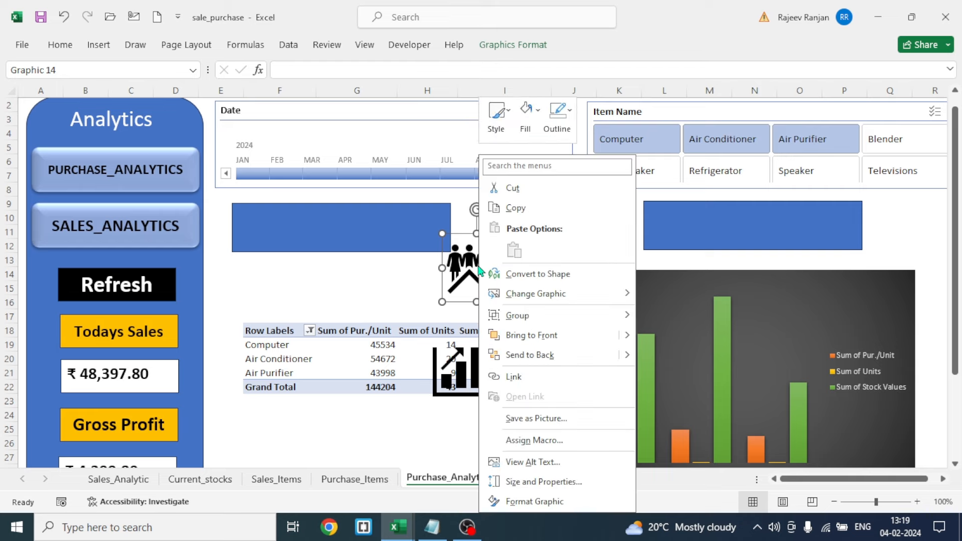
{"action": "left_click", "coordinate": [530, 336]}
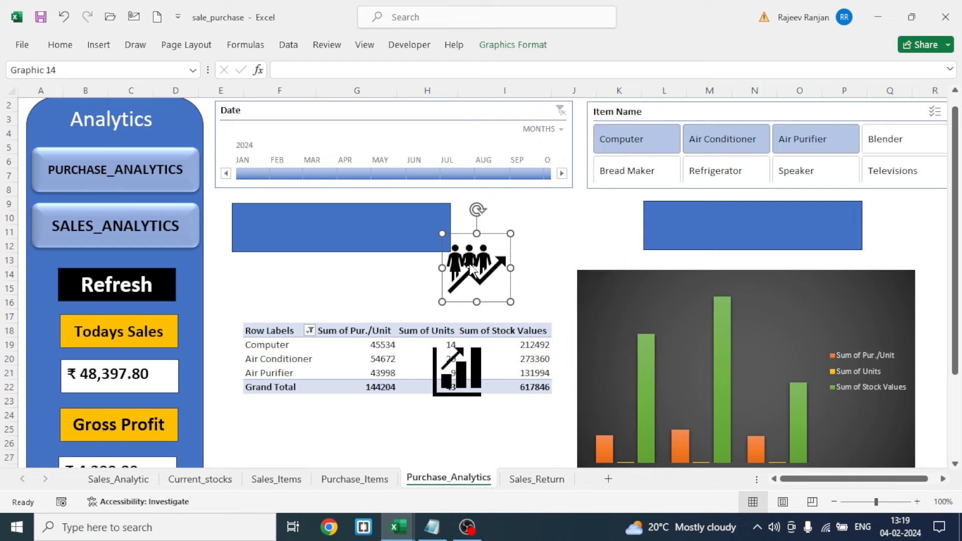
{"action": "left_click_drag", "start_coordinate": [474, 269], "coordinate": [254, 230]}
{"action": "left_click_drag", "start_coordinate": [296, 265], "coordinate": [278, 249]}
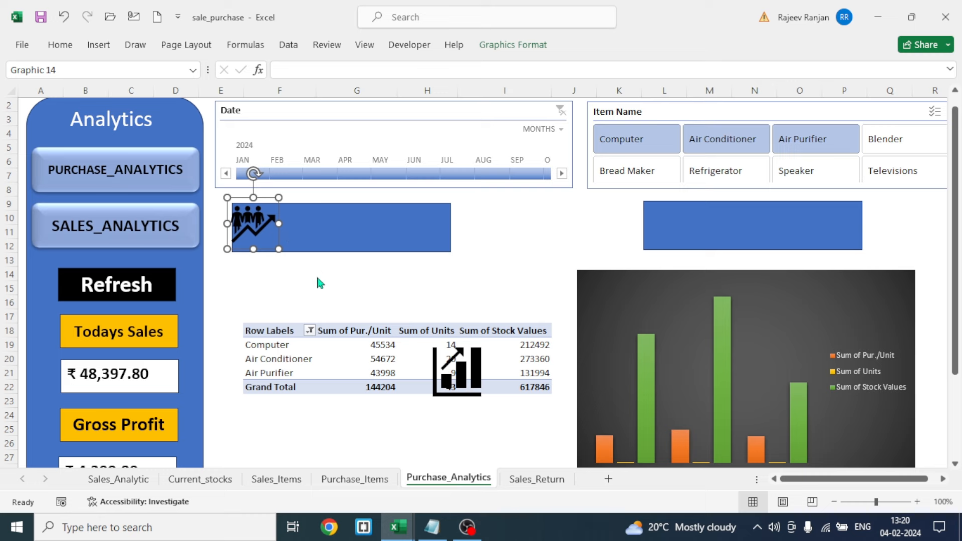
Fill the rectangle behind the people icon with the standard Orange color.
{"action": "left_click", "coordinate": [317, 275]}
{"action": "left_click", "coordinate": [261, 229]}
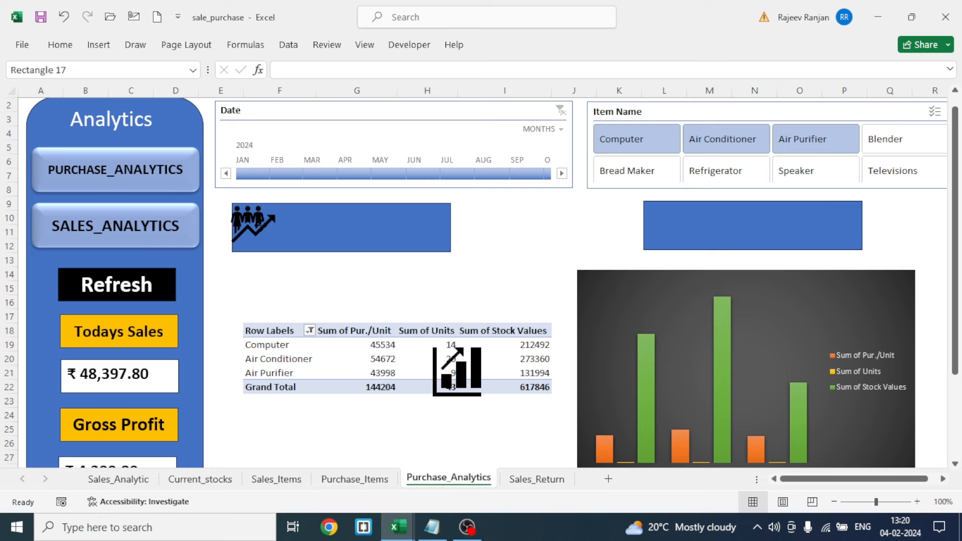
{"action": "left_click", "coordinate": [297, 279]}
{"action": "left_click", "coordinate": [358, 237]}
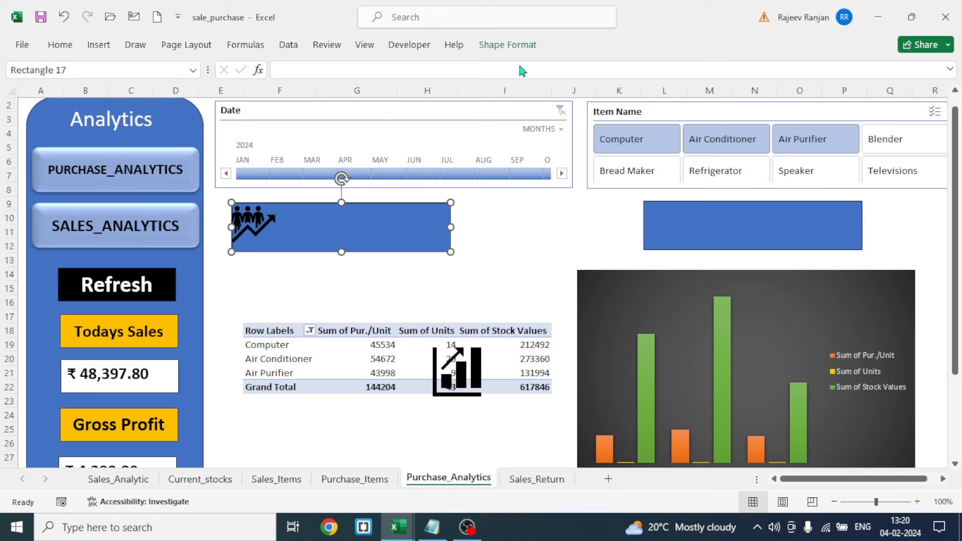
{"action": "left_click", "coordinate": [504, 46]}
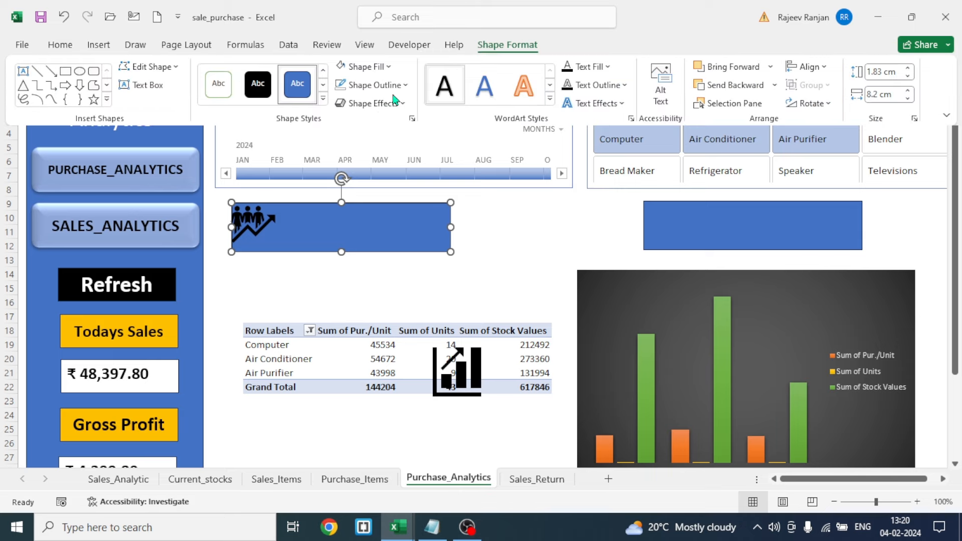
{"action": "left_click", "coordinate": [389, 67]}
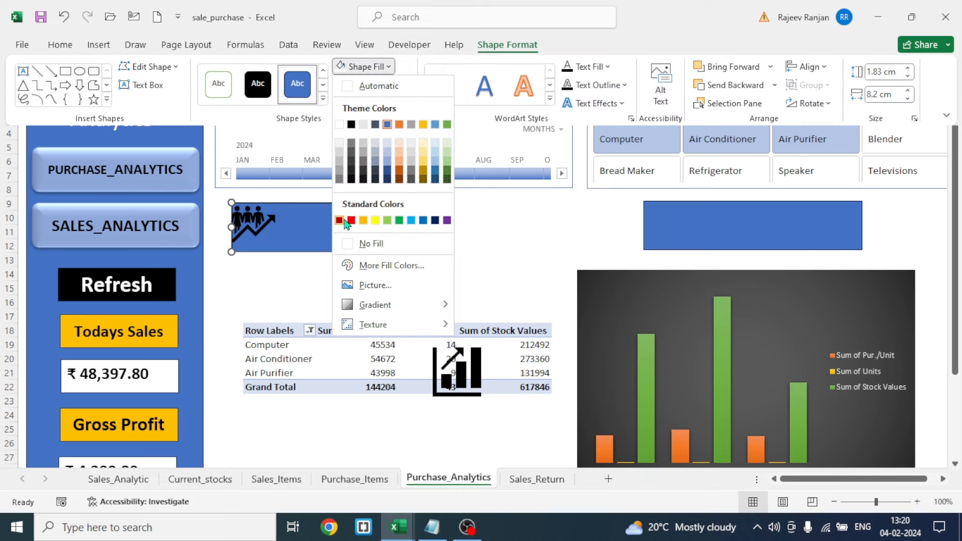
{"action": "left_click", "coordinate": [365, 221]}
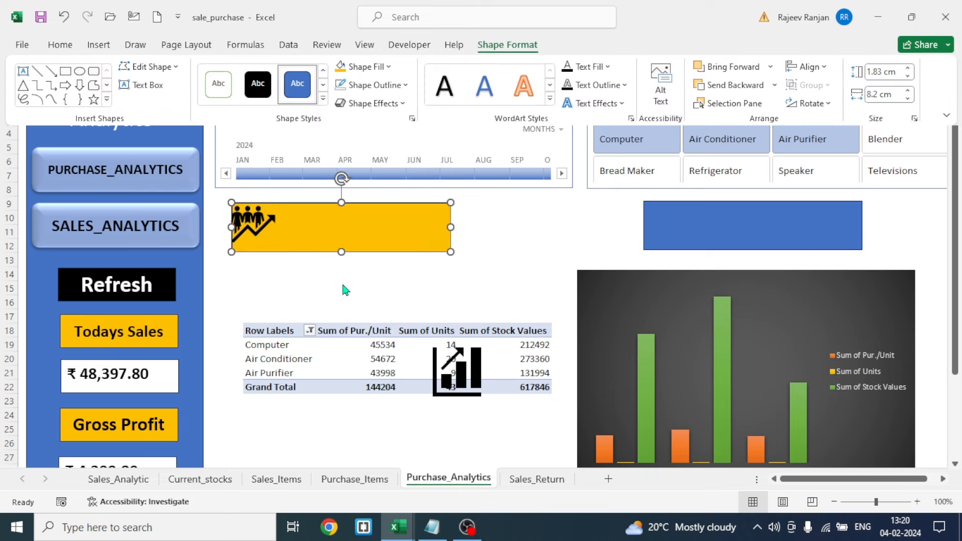
Shift the orange rectangle to frame the people icon, and overlay a copy of the blue rectangle beside the icon.
{"action": "left_click_drag", "start_coordinate": [253, 211], "coordinate": [249, 205]}
{"action": "left_click", "coordinate": [757, 249]}
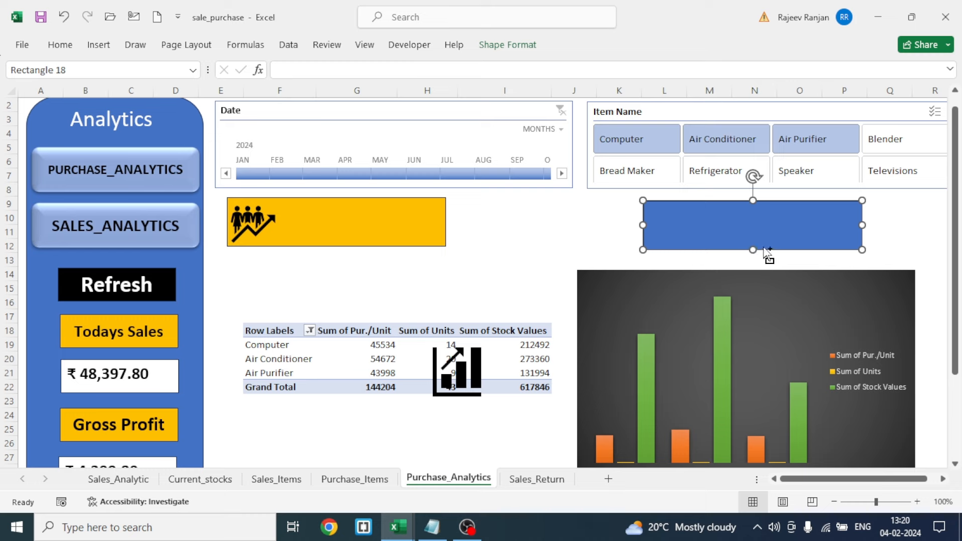
{"action": "left_click_drag", "start_coordinate": [763, 244], "coordinate": [399, 236]}
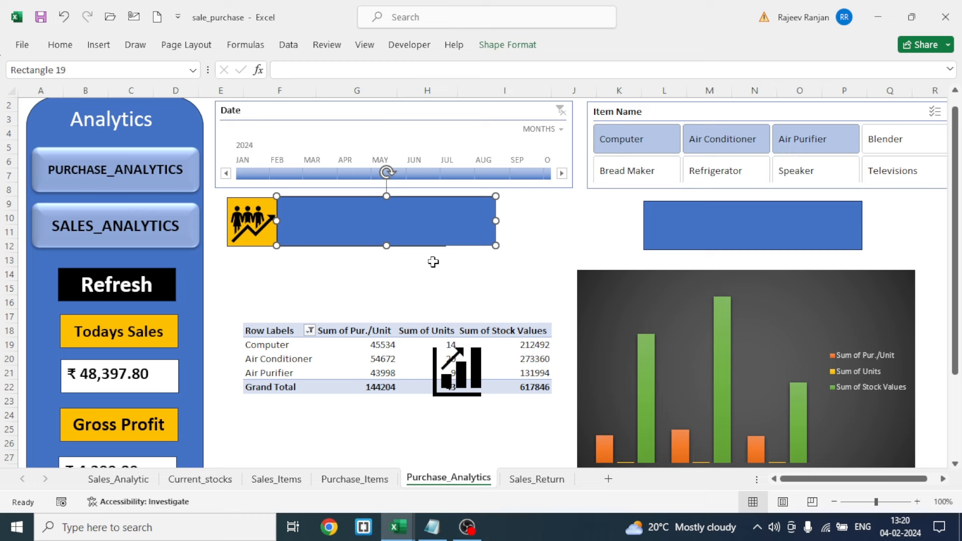
Label the blue rectangle beside the people icon PURCHASE ITEMS and enlarge the text to nearly fill its width.
{"action": "type", "text": "PURCHASE ITEMS"}
{"action": "key", "text": "ctrl+a"}
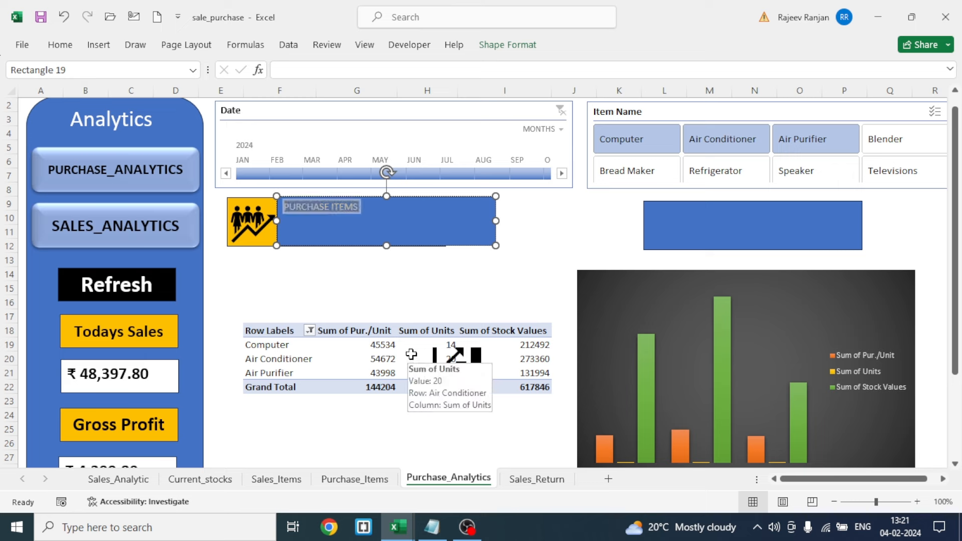
{"action": "key", "text": "ctrl+shift+period"}
{"action": "key", "text": "ctrl+shift+period"}
{"action": "key", "text": "ctrl+shift+period"}
{"action": "key", "text": "ctrl+shift+period"}
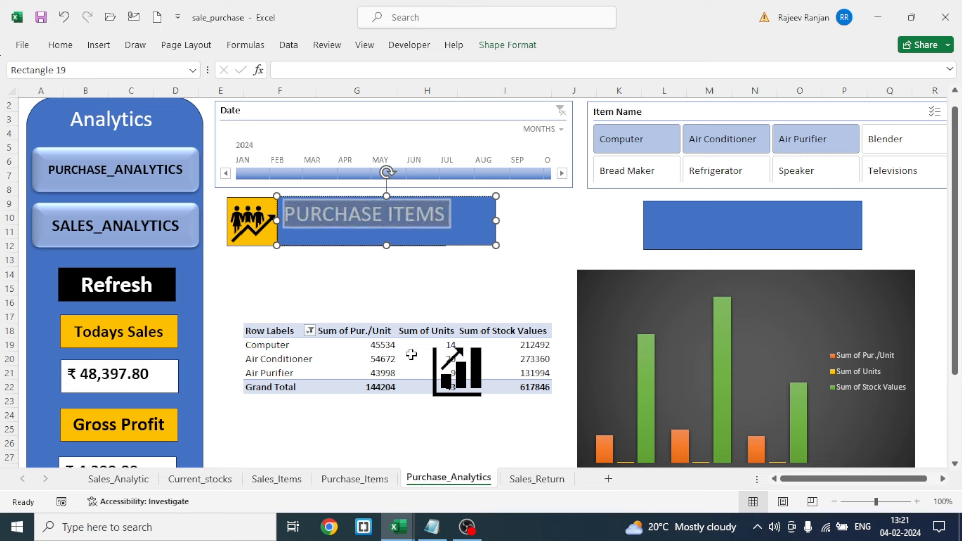
{"action": "key", "text": "ctrl+shift+period"}
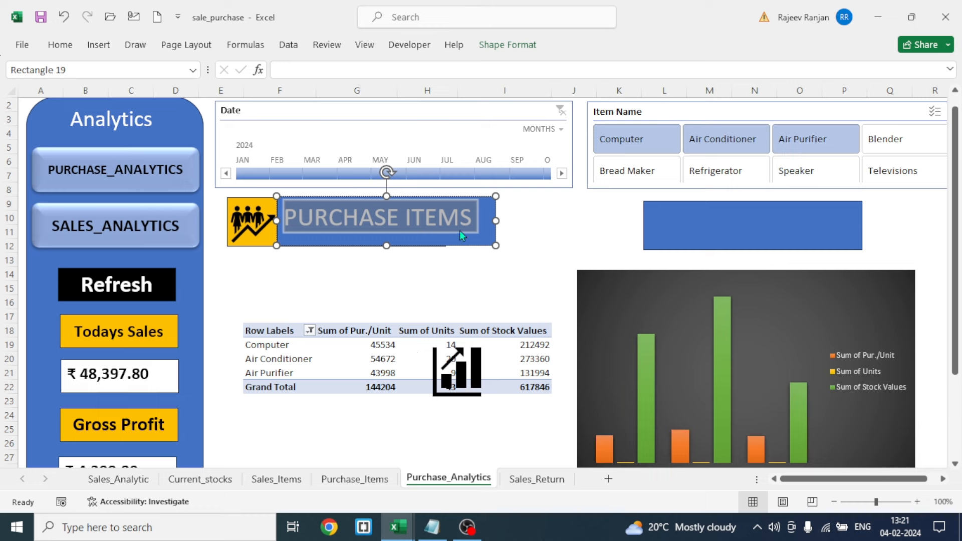
{"action": "left_click", "coordinate": [517, 231]}
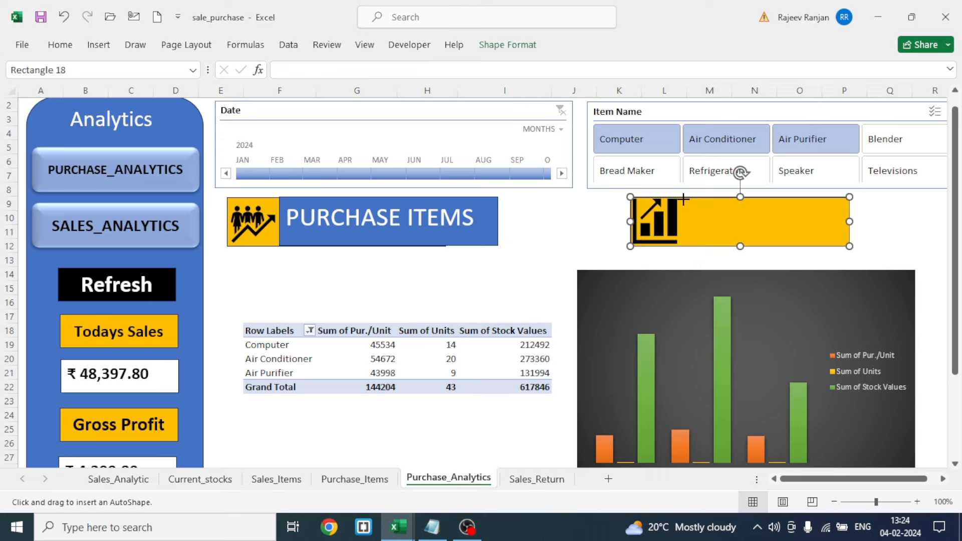
Draw a rectangle beside the bar chart icon, label it CHART VIEWS, and centre the text horizontally and vertically.
{"action": "mouse_move", "coordinate": [683, 199]}
{"action": "left_mouse_down"}
{"action": "mouse_move", "coordinate": [720, 243]}
{"action": "mouse_move", "coordinate": [869, 246]}
{"action": "left_mouse_up"}
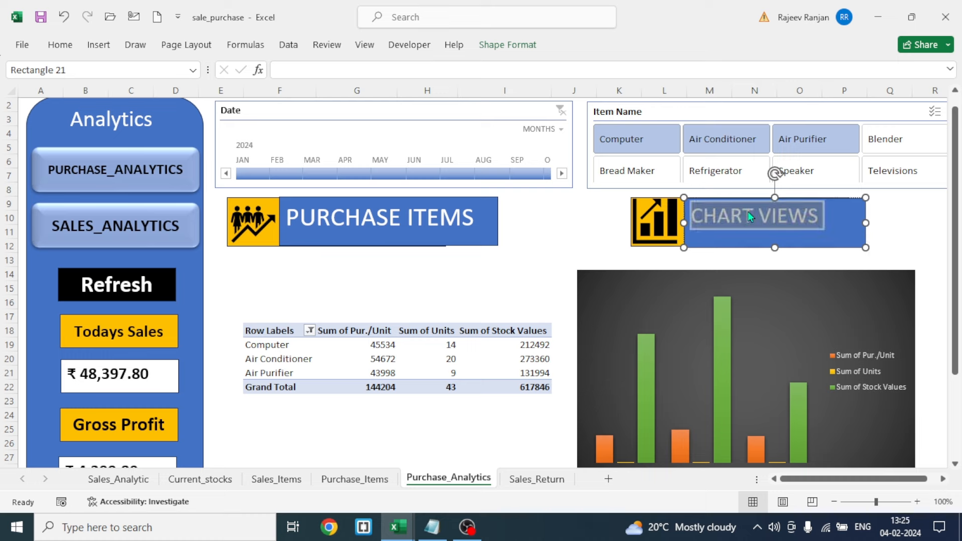
{"action": "left_click", "coordinate": [60, 45]}
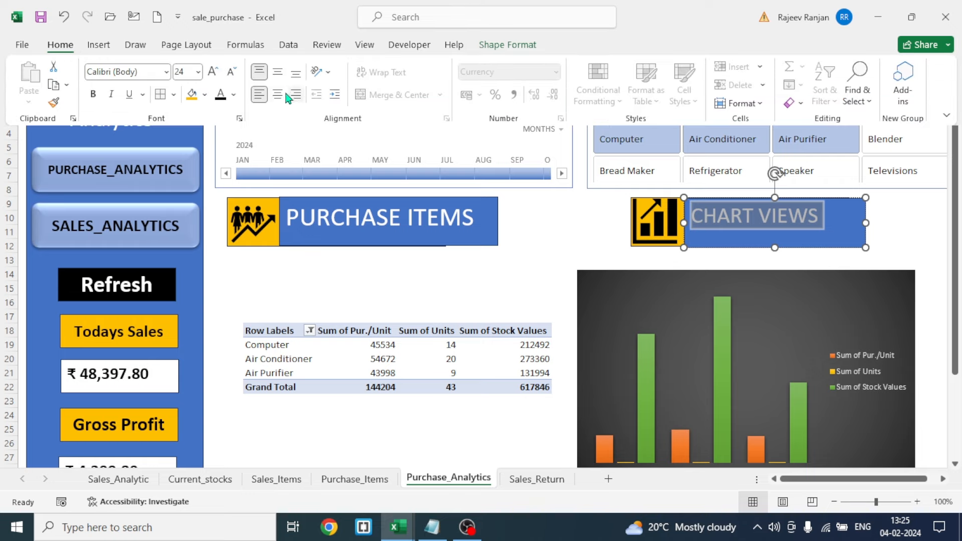
{"action": "left_click", "coordinate": [277, 94]}
{"action": "left_click", "coordinate": [277, 71]}
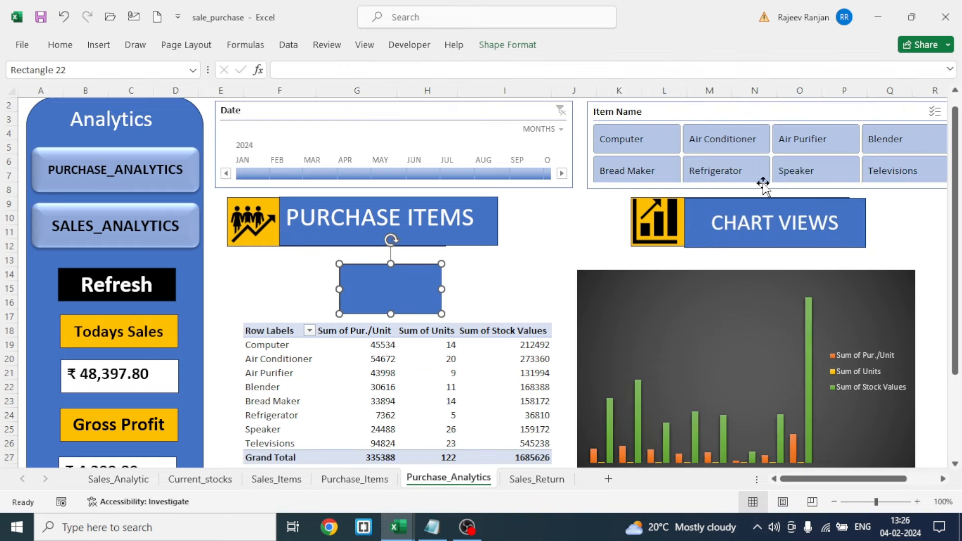
Fill the blank rectangle above the PivotTable with yellow and place it before the CHART VIEWS banner, with a copy after the banner.
{"action": "left_click", "coordinate": [507, 44]}
{"action": "left_click", "coordinate": [360, 67]}
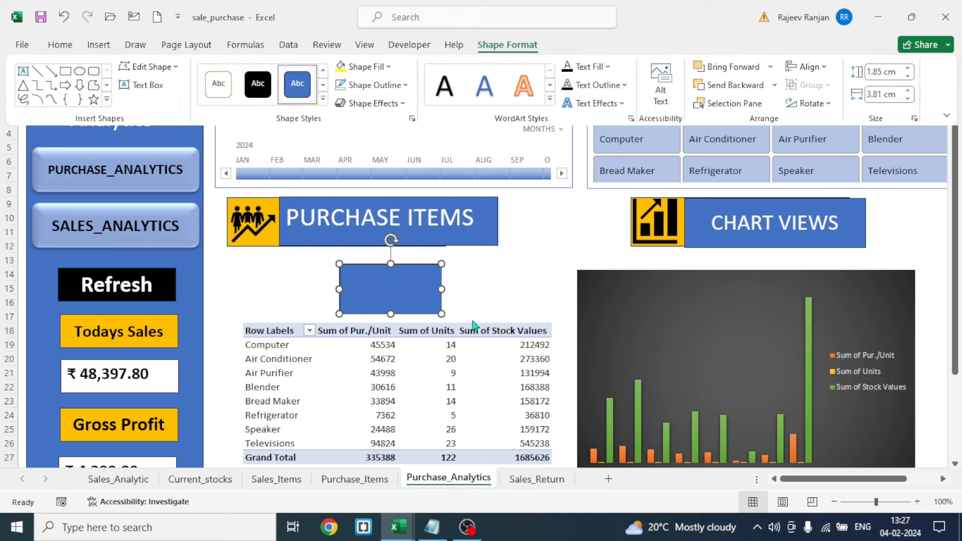
{"action": "left_click_drag", "start_coordinate": [394, 289], "coordinate": [579, 231]}
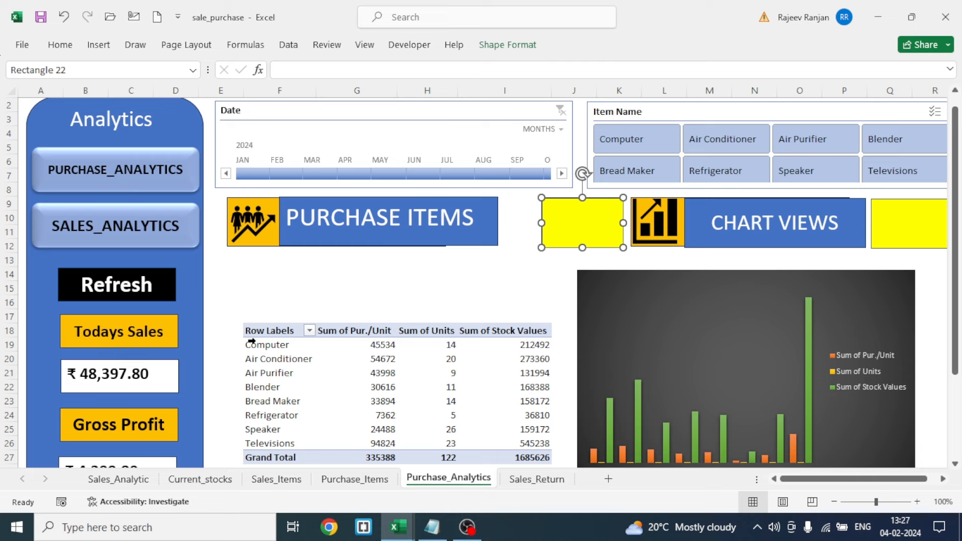
Apply the Medium PivotTable style with the dark blue header row to the purchase PivotTable.
{"action": "left_click_drag", "start_coordinate": [270, 332], "coordinate": [497, 467]}
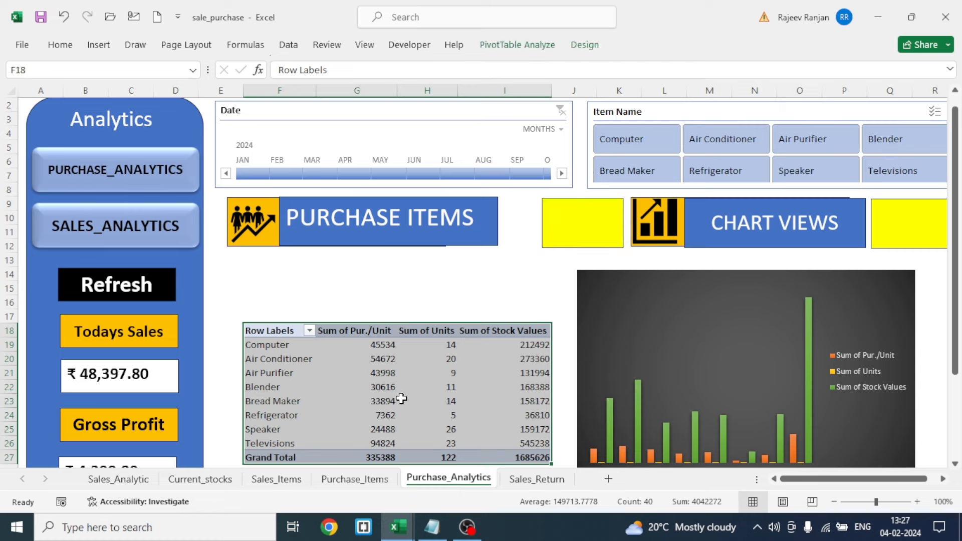
{"action": "left_click", "coordinate": [581, 46]}
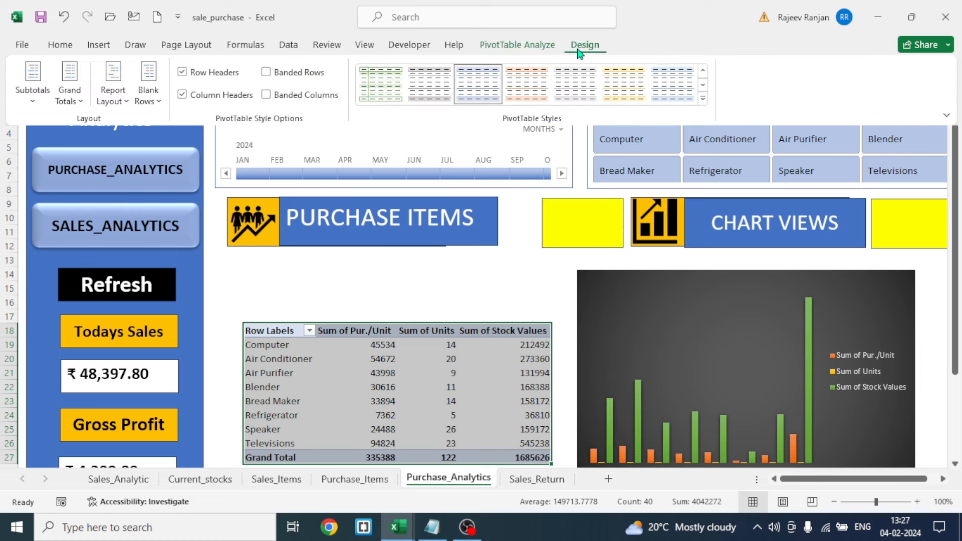
{"action": "left_click", "coordinate": [703, 98]}
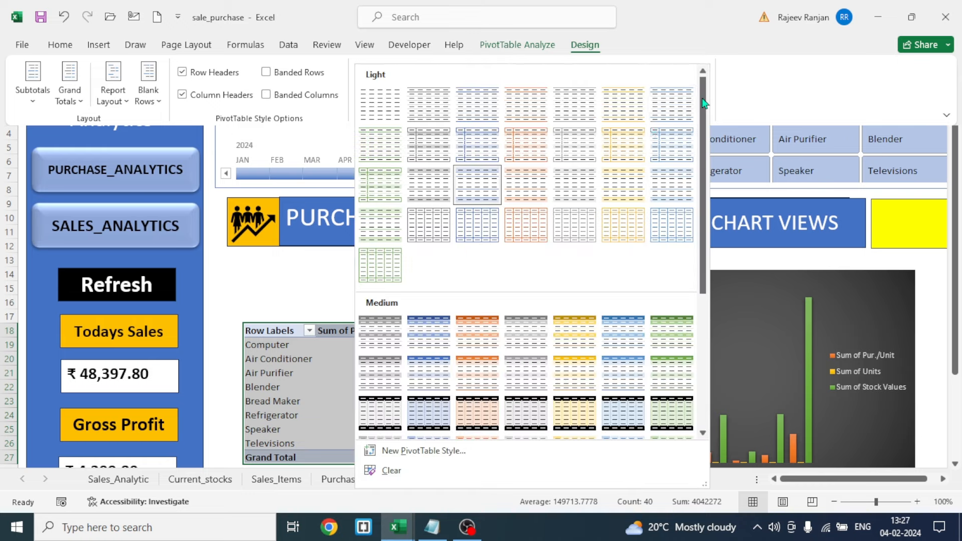
{"action": "left_click", "coordinate": [430, 321]}
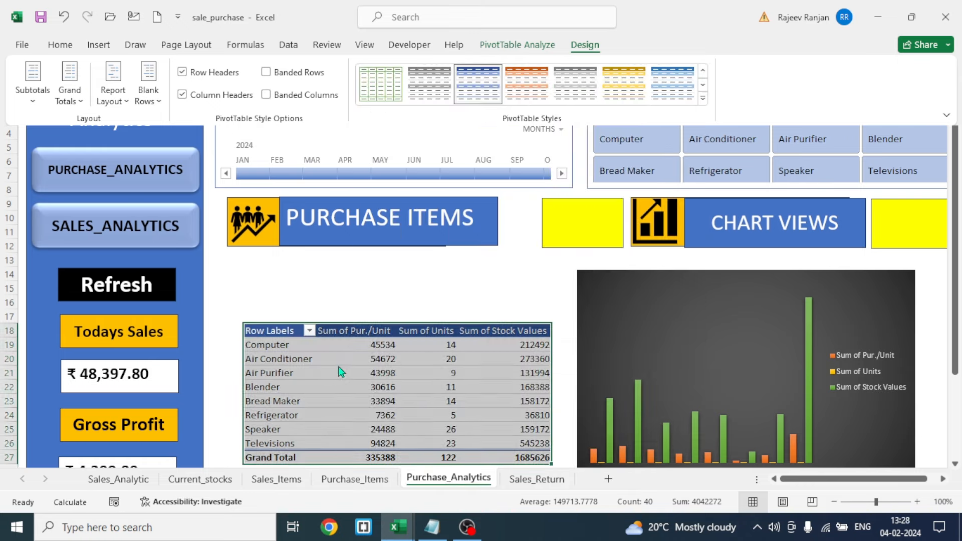
{"action": "left_click", "coordinate": [494, 288]}
{"action": "left_click", "coordinate": [493, 288]}
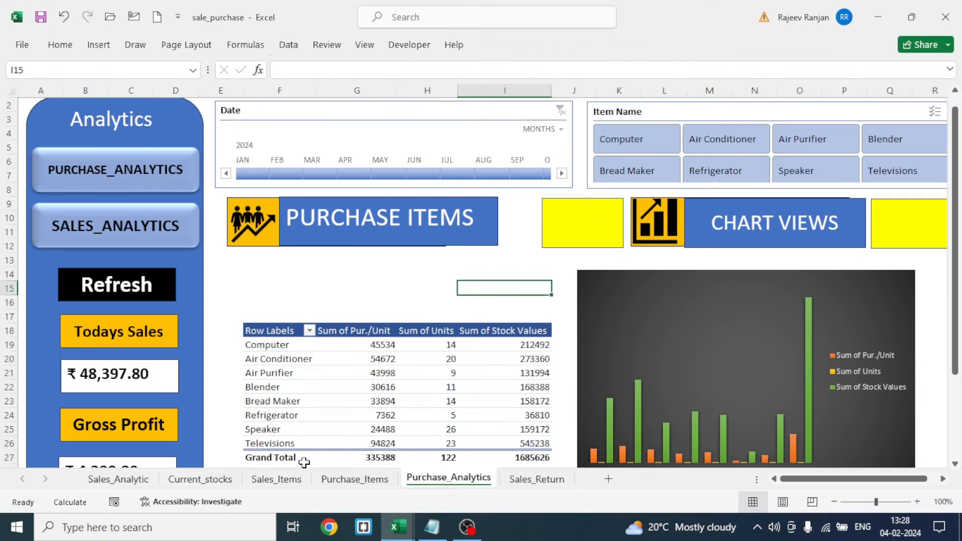
Format the PivotTable's Grand Total row as bold red text at size 14.
{"action": "left_click", "coordinate": [259, 459]}
{"action": "scroll", "coordinate": [240, 415], "scroll_direction": "down", "scroll_amount": 1}
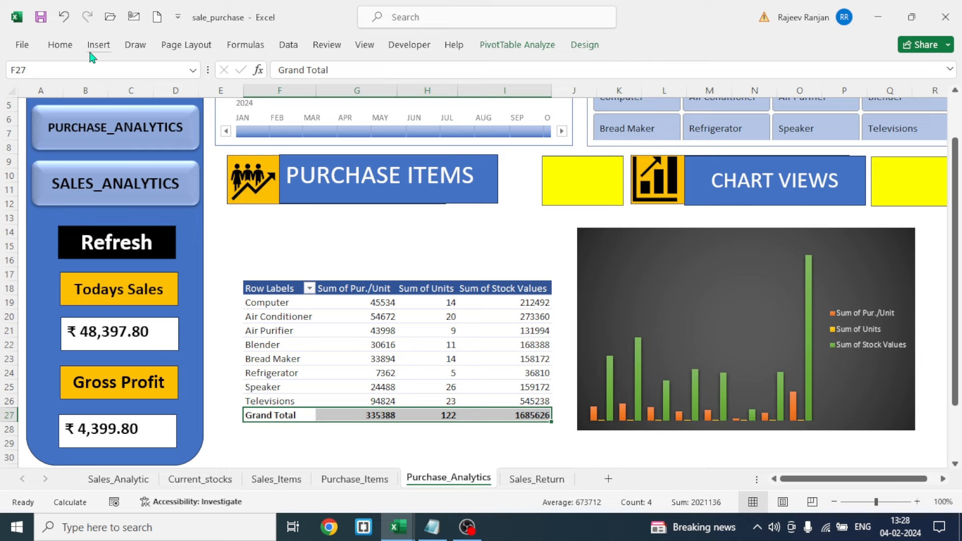
{"action": "left_click", "coordinate": [60, 44]}
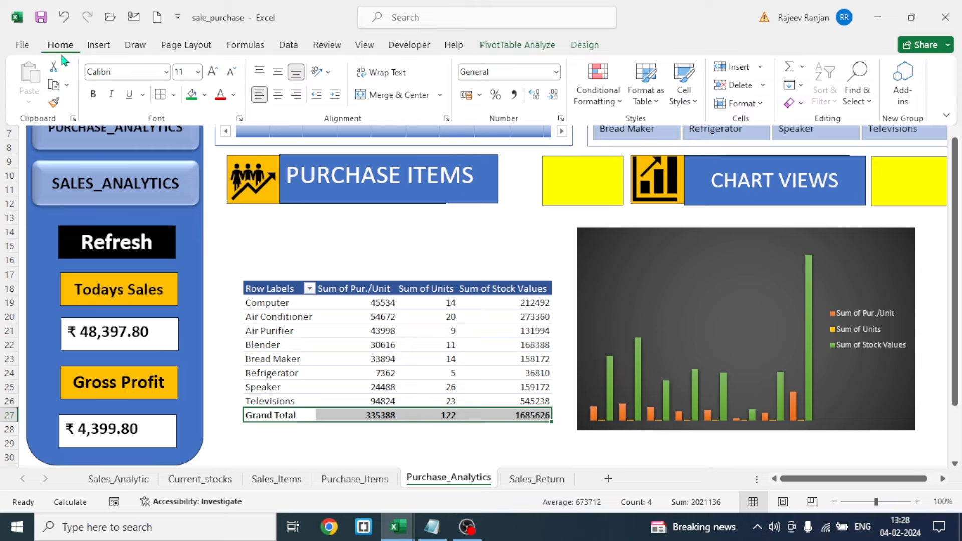
{"action": "left_click", "coordinate": [221, 95]}
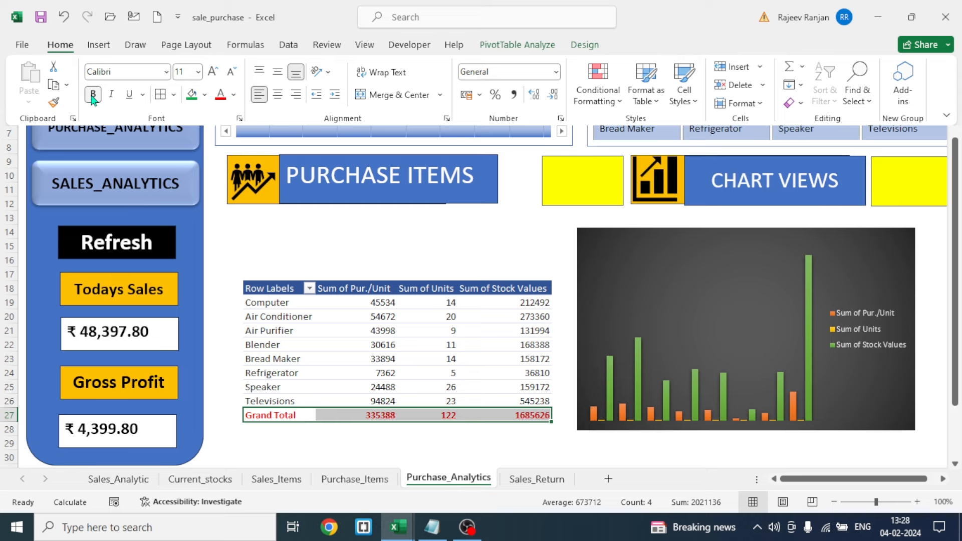
{"action": "left_click", "coordinate": [214, 73]}
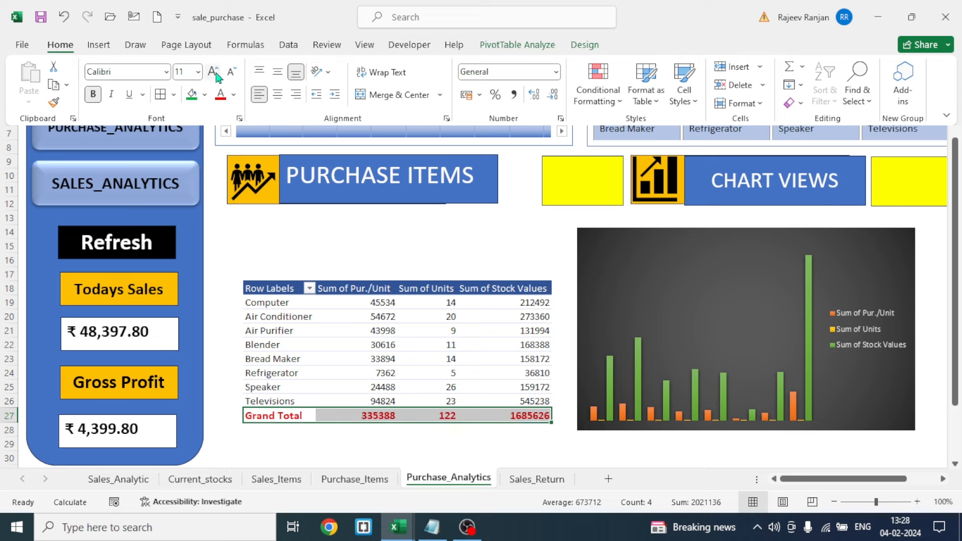
{"action": "left_click", "coordinate": [214, 73]}
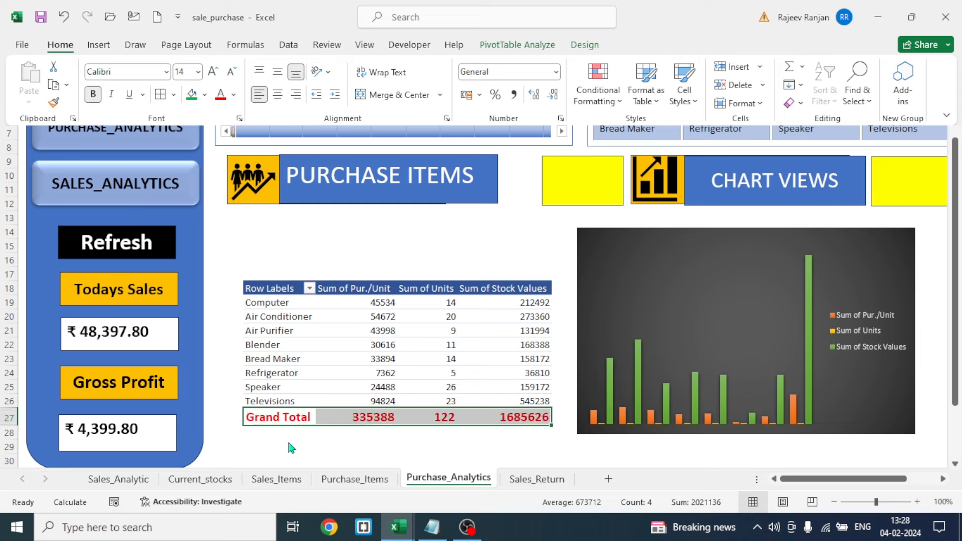
{"action": "left_click", "coordinate": [364, 440]}
{"action": "left_click", "coordinate": [364, 441]}
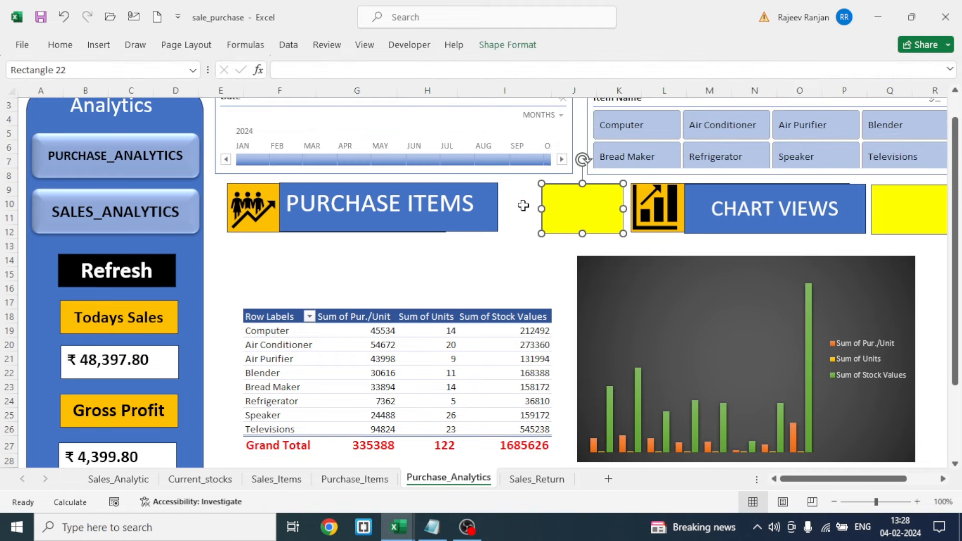
Enter =GETPIVOTDATA("Sum of Units",$F$18) in cell I10 to reference the PivotTable's Sum of Units grand total.
{"action": "left_click", "coordinate": [523, 206]}
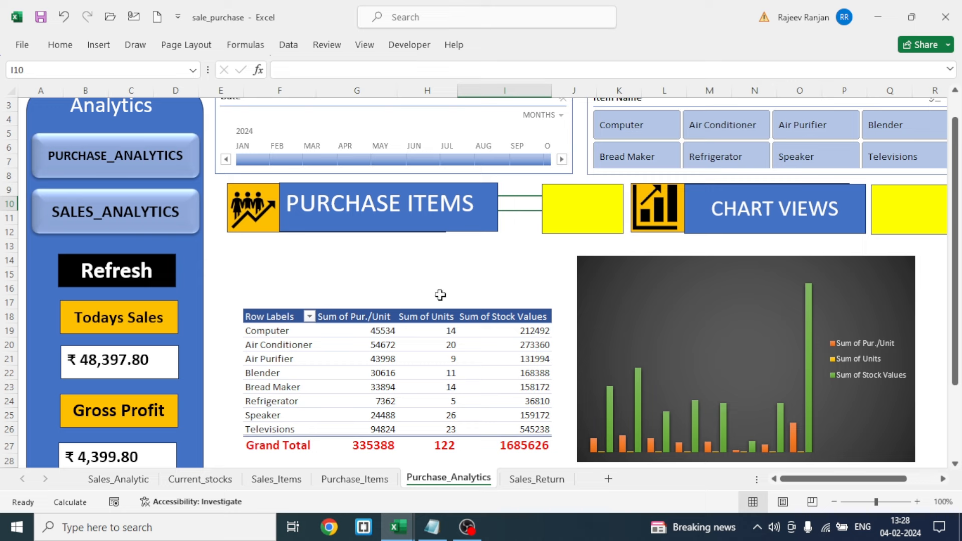
{"action": "type", "text": "="}
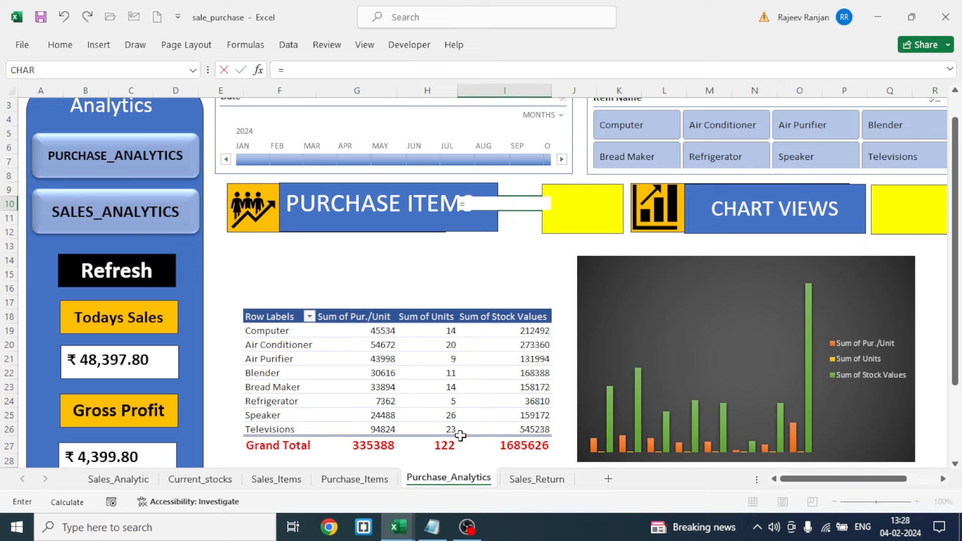
{"action": "left_click", "coordinate": [441, 447]}
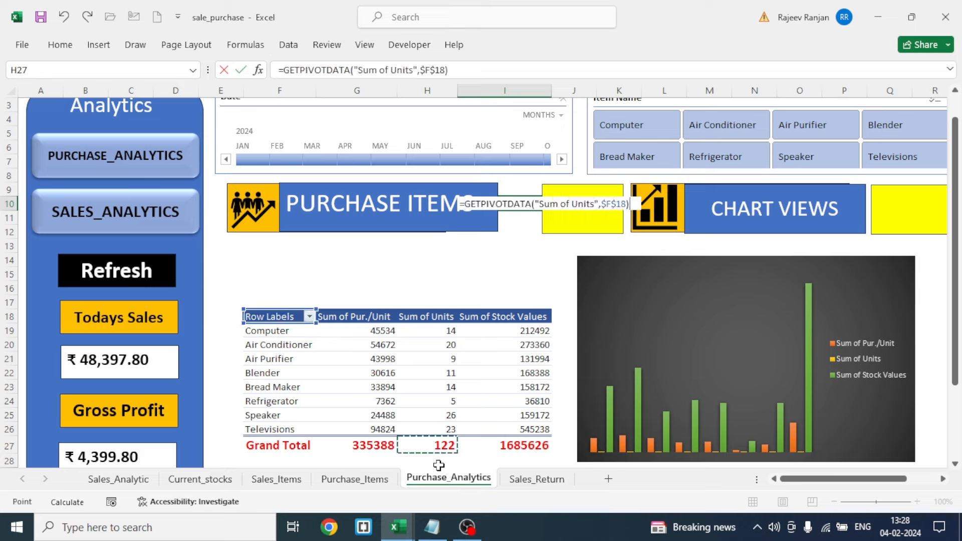
{"action": "key", "text": "Return"}
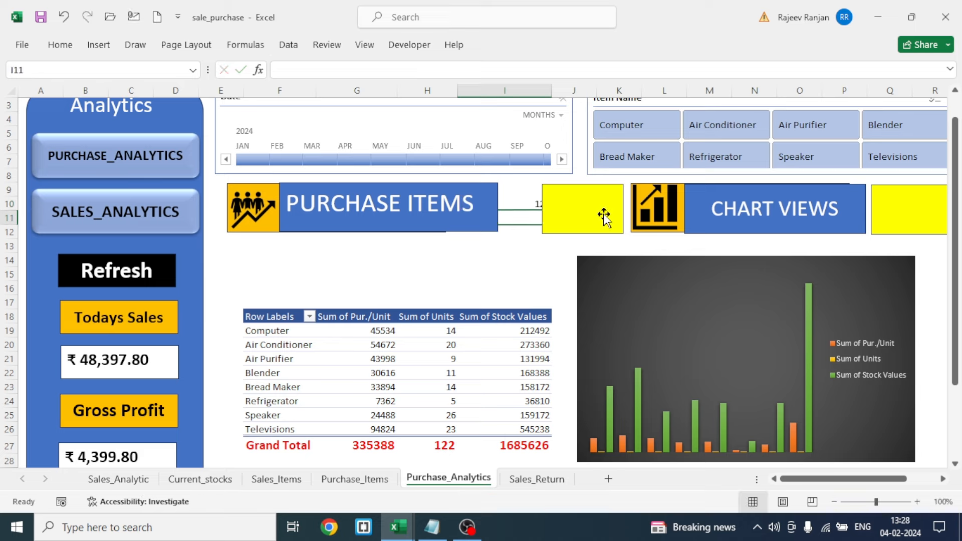
Move the yellow rectangle off cell I10 and format that cell as bold at size 14.
{"action": "left_click_drag", "start_coordinate": [605, 215], "coordinate": [539, 274]}
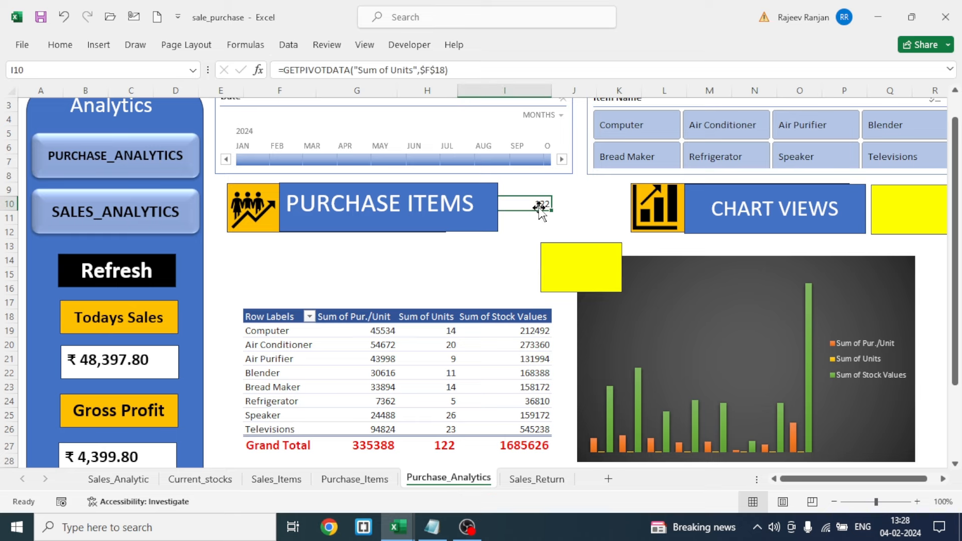
{"action": "left_click", "coordinate": [59, 45]}
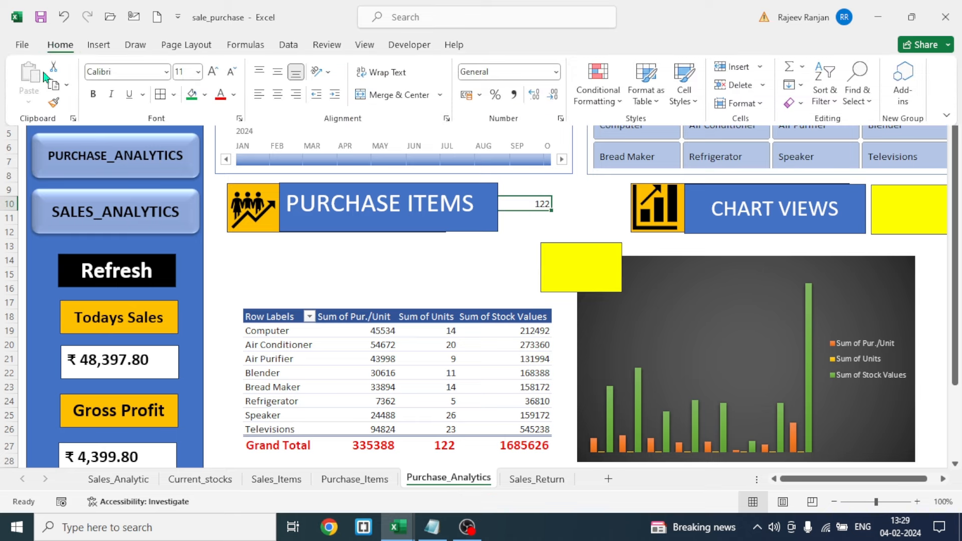
{"action": "left_click", "coordinate": [92, 93]}
{"action": "left_click", "coordinate": [213, 71]}
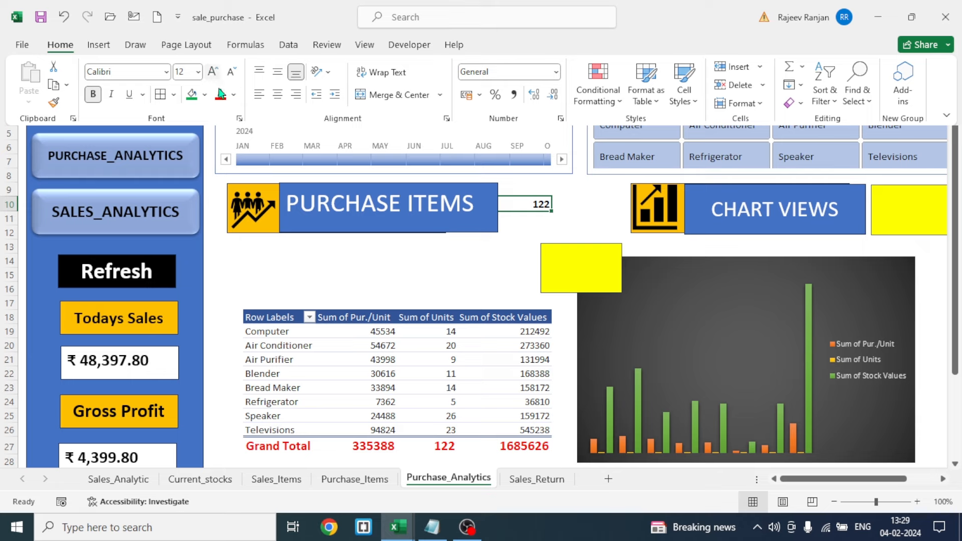
{"action": "left_click", "coordinate": [212, 72]}
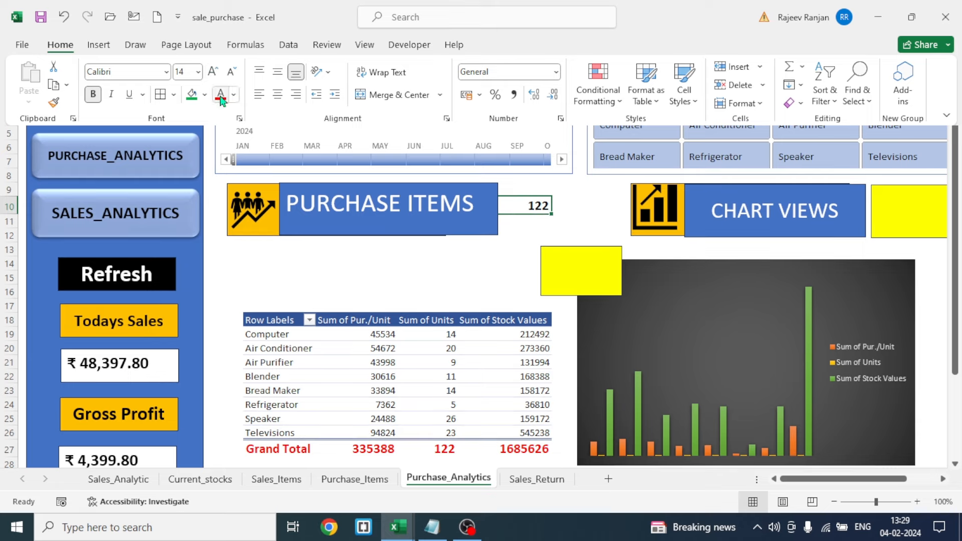
Link the yellow rectangle's text to cell I10 with =$I$10 and centre it horizontally.
{"action": "left_click", "coordinate": [580, 263]}
{"action": "left_click", "coordinate": [587, 272]}
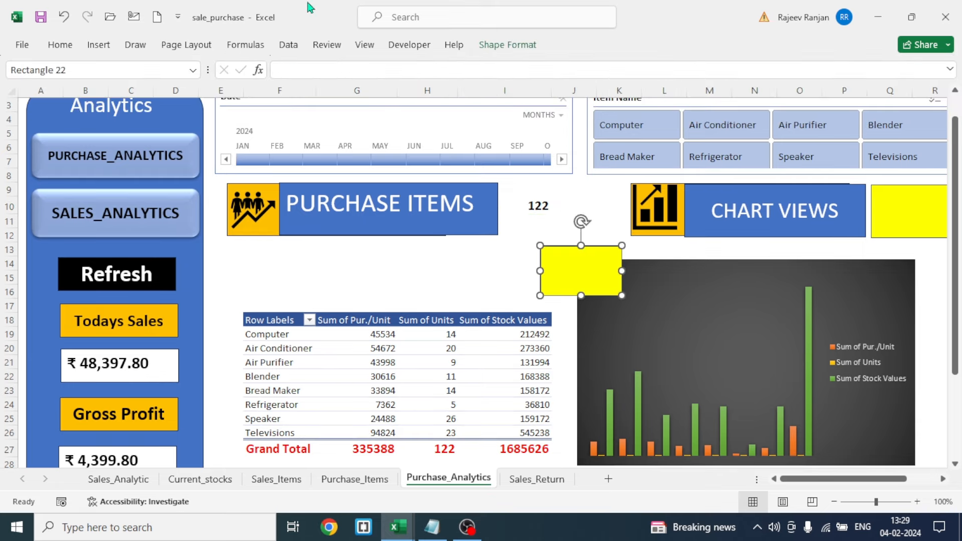
{"action": "left_click", "coordinate": [291, 70]}
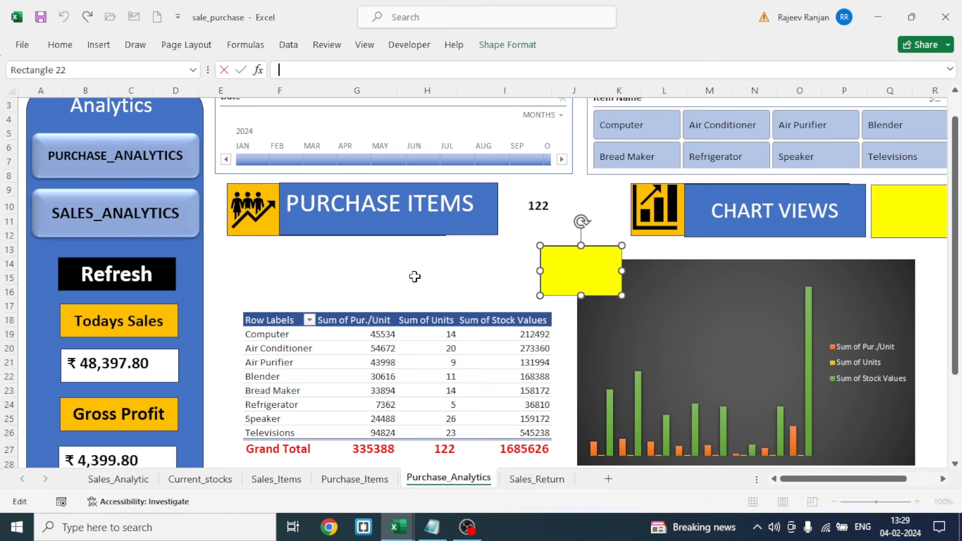
{"action": "left_click", "coordinate": [535, 210]}
{"action": "key", "text": "Return"}
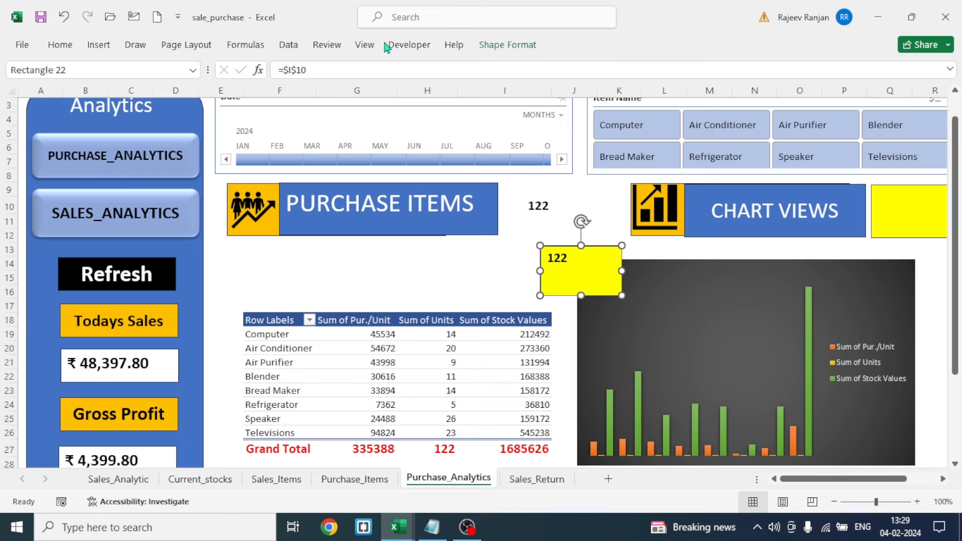
{"action": "left_click", "coordinate": [60, 45]}
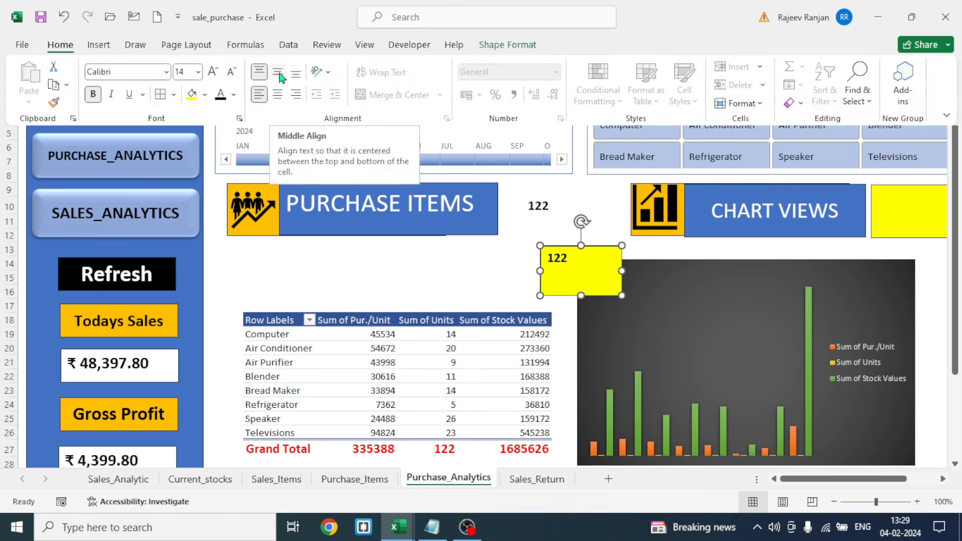
{"action": "left_click", "coordinate": [277, 94]}
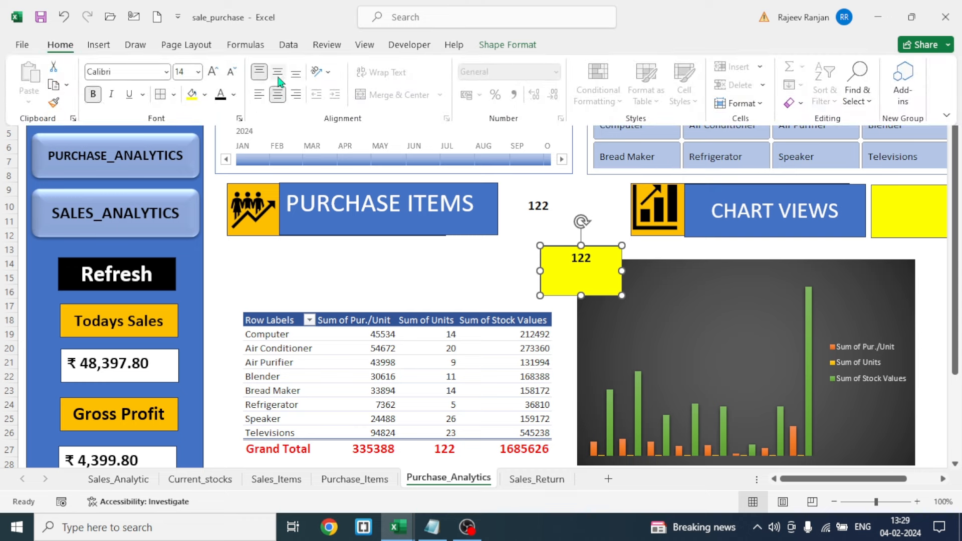
Centre the yellow card's text vertically and place the card over cell I10, beside the PURCHASE ITEMS banner.
{"action": "left_click", "coordinate": [277, 72]}
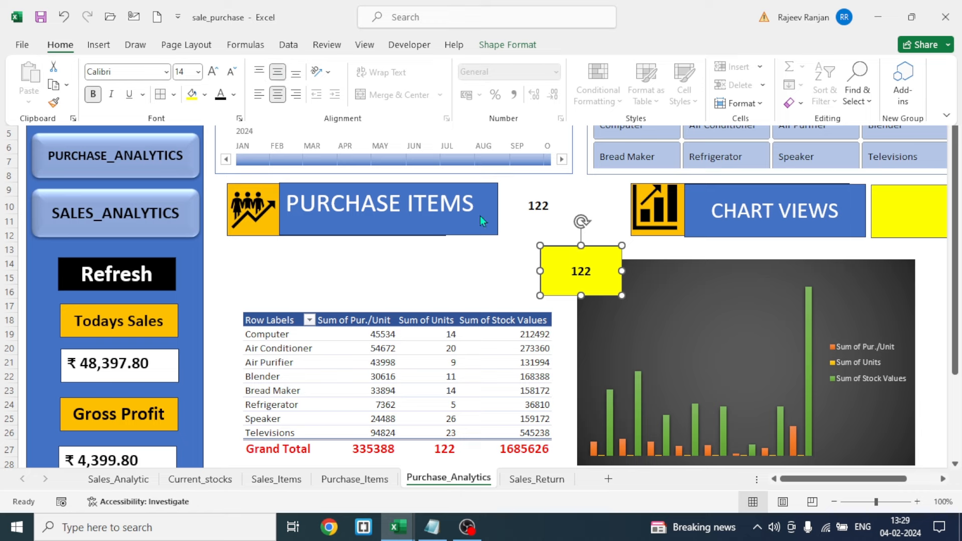
{"action": "left_click", "coordinate": [581, 262]}
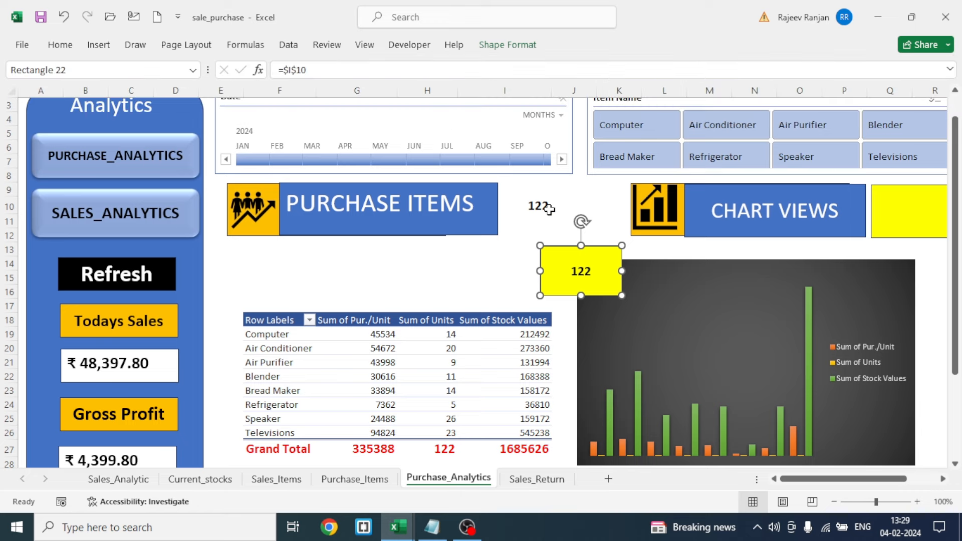
{"action": "left_click_drag", "start_coordinate": [579, 271], "coordinate": [547, 209]}
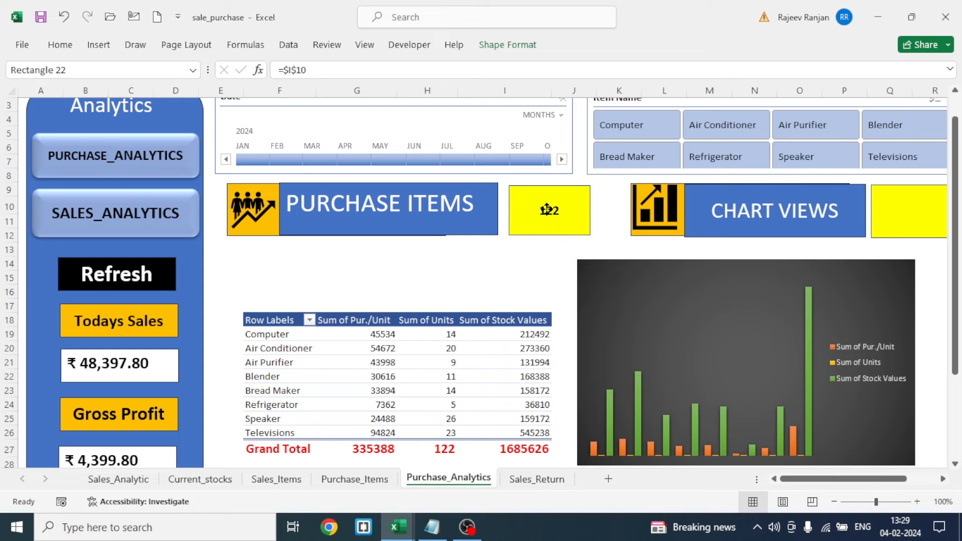
{"action": "left_click", "coordinate": [529, 280]}
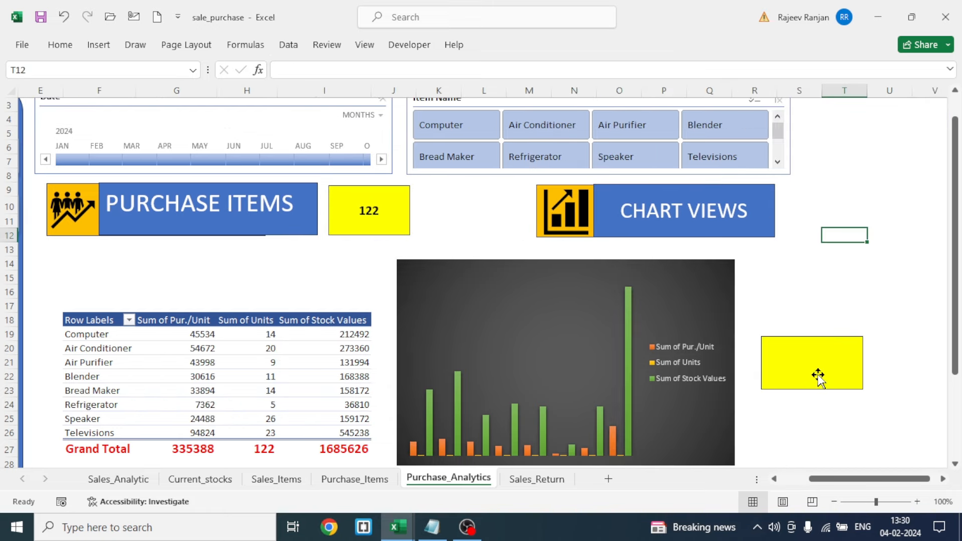
Move the empty yellow rectangle just above the PivotTable's Sum of Stock Values column and enter =GETPIVOTDATA("Sum of Stock Values",$F$18) in cell L10.
{"action": "left_click_drag", "start_coordinate": [818, 374], "coordinate": [372, 295]}
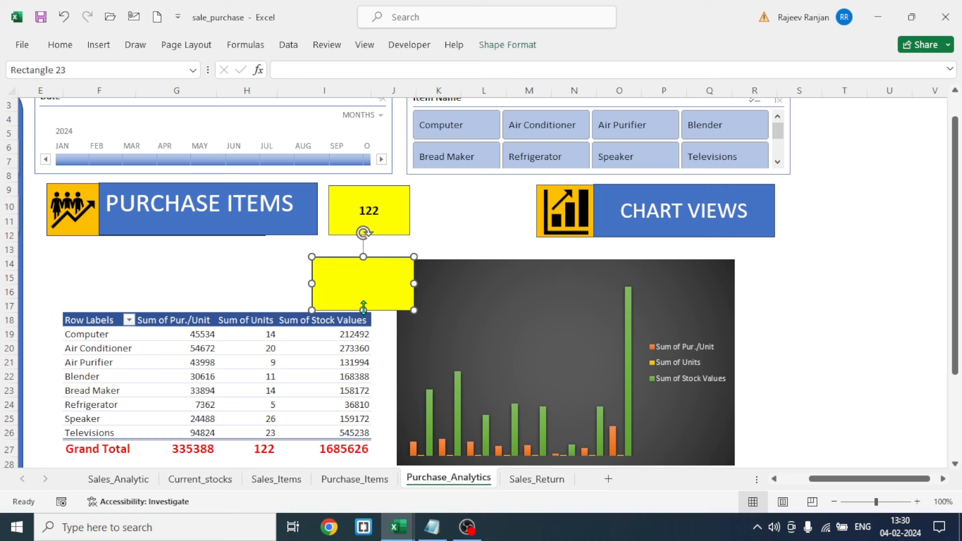
{"action": "left_click", "coordinate": [469, 211]}
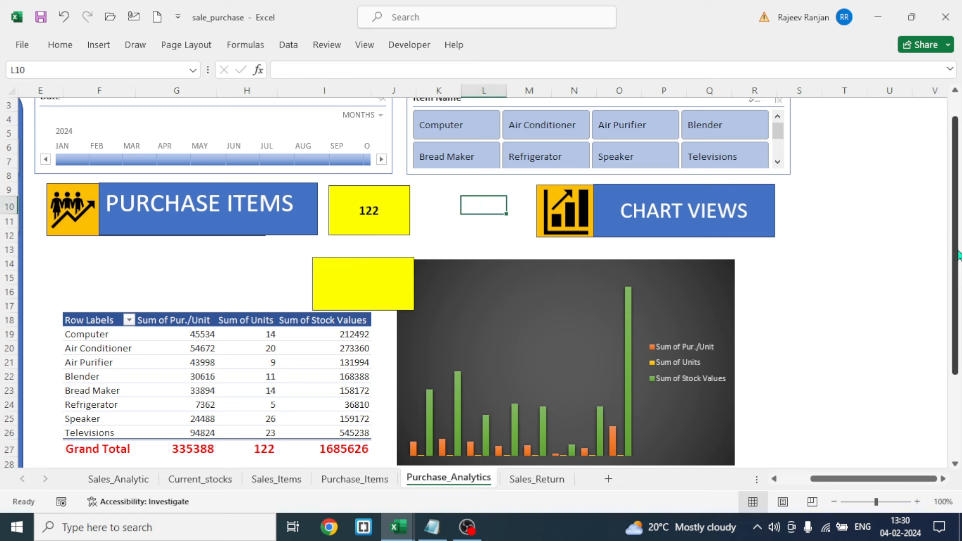
{"action": "type", "text": "="}
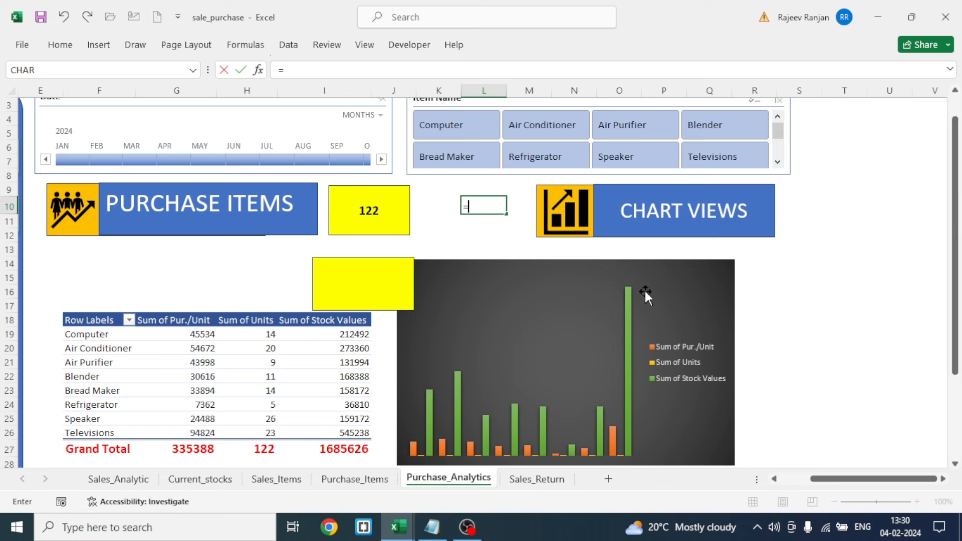
{"action": "left_click", "coordinate": [347, 458]}
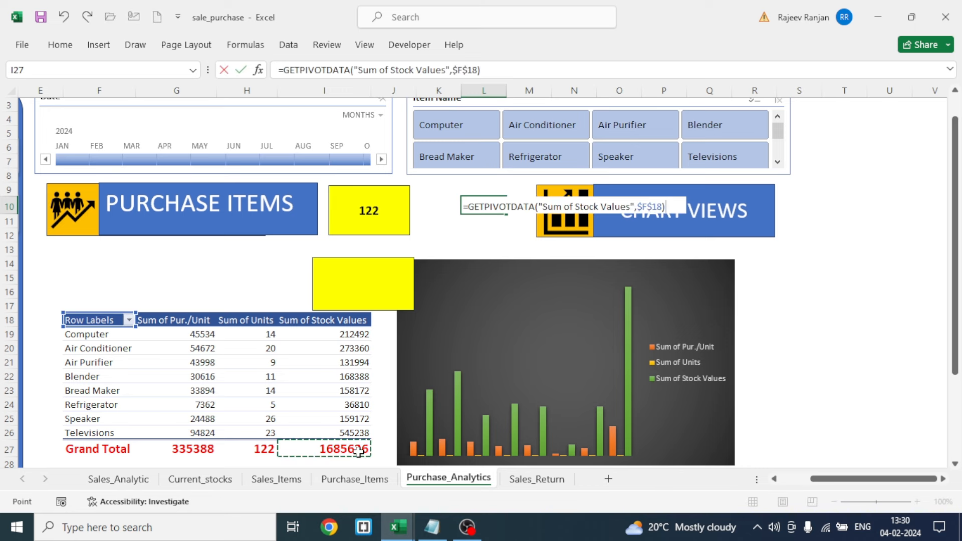
{"action": "key", "text": "Return"}
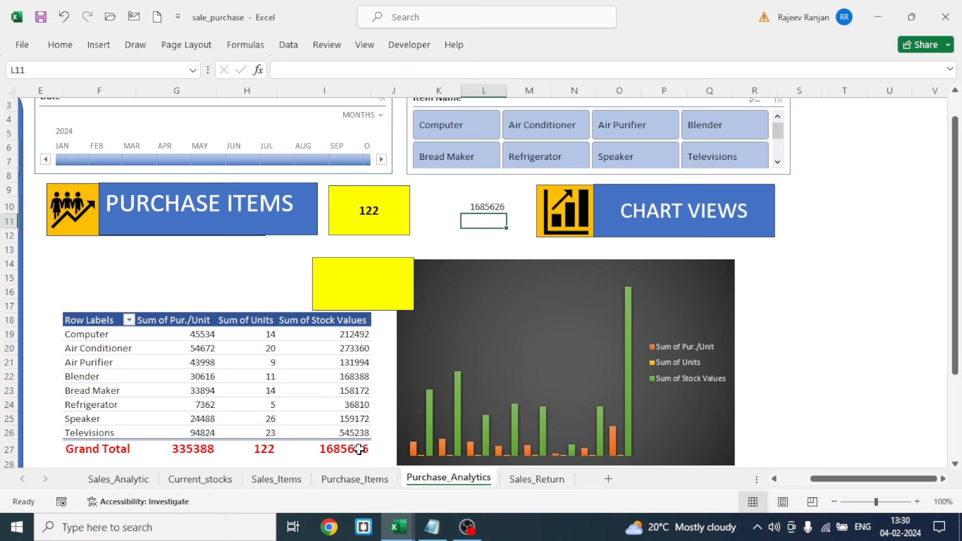
Format cell L10 as bold at size 14, centred horizontally and vertically.
{"action": "left_click", "coordinate": [482, 203]}
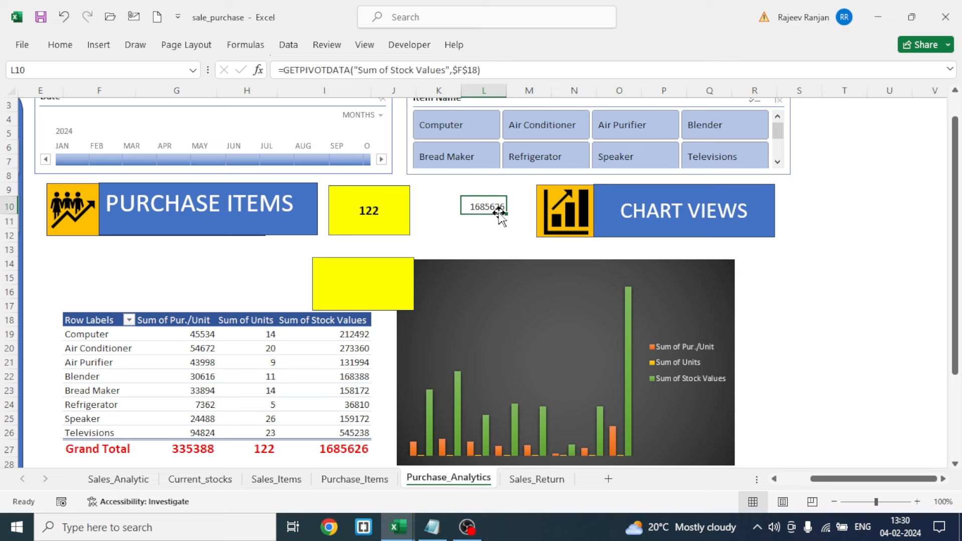
{"action": "left_click", "coordinate": [60, 46]}
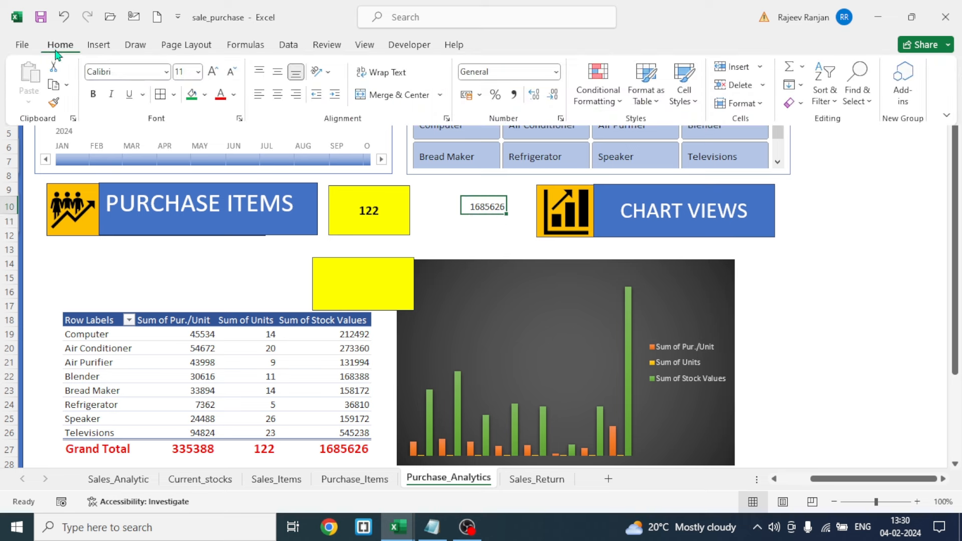
{"action": "left_click", "coordinate": [93, 93]}
{"action": "left_click", "coordinate": [212, 72]}
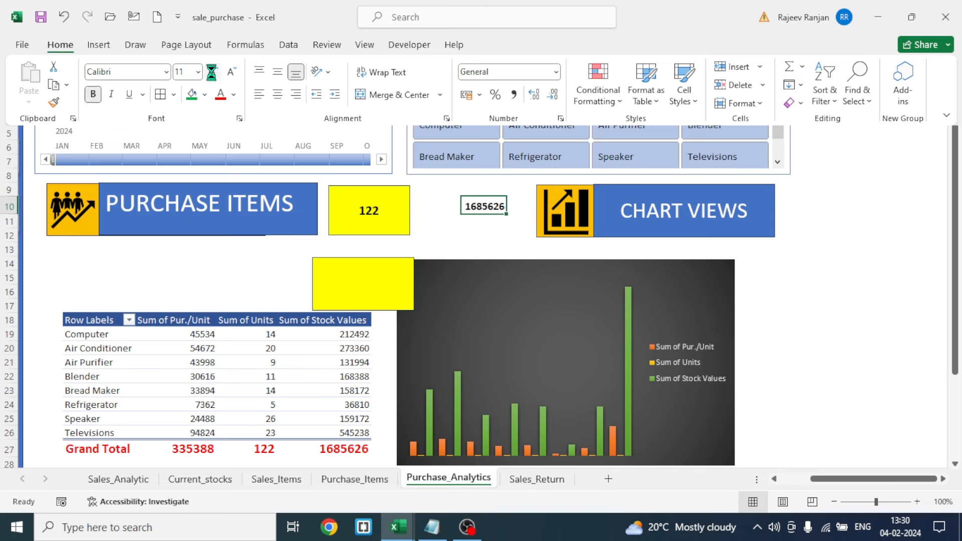
{"action": "left_click", "coordinate": [212, 72]}
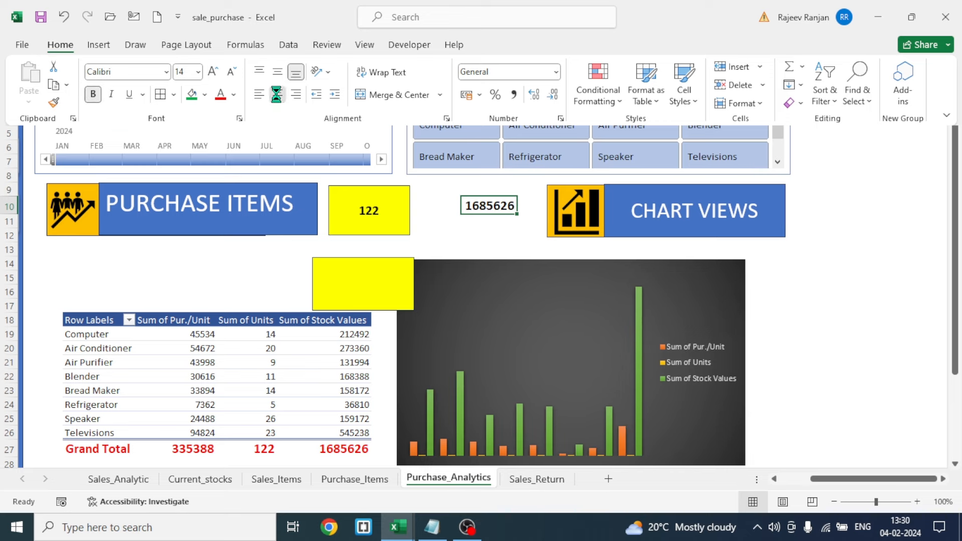
{"action": "left_click", "coordinate": [276, 93]}
{"action": "left_click", "coordinate": [277, 72]}
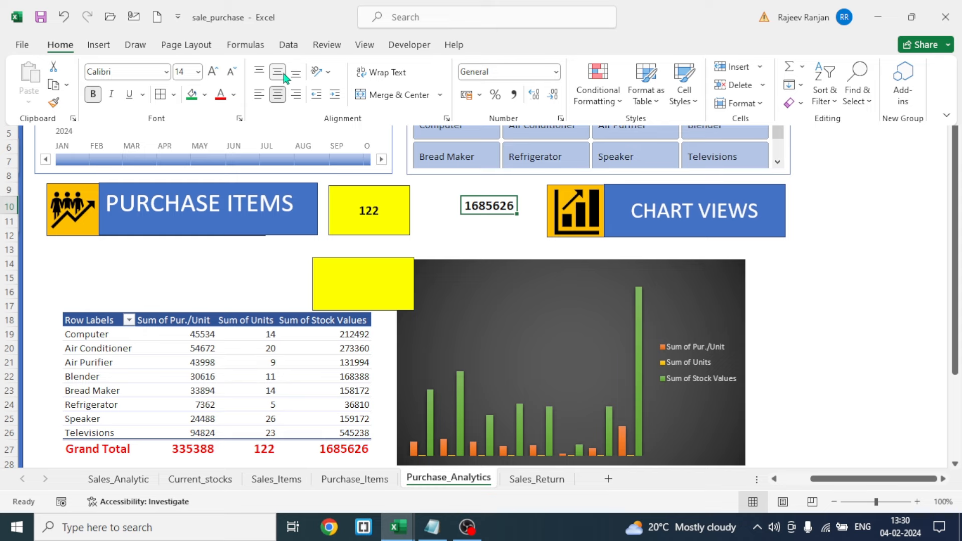
Link the empty yellow rectangle's text to cell L10 with =$L$10.
{"action": "left_click", "coordinate": [367, 287]}
{"action": "left_click", "coordinate": [379, 282]}
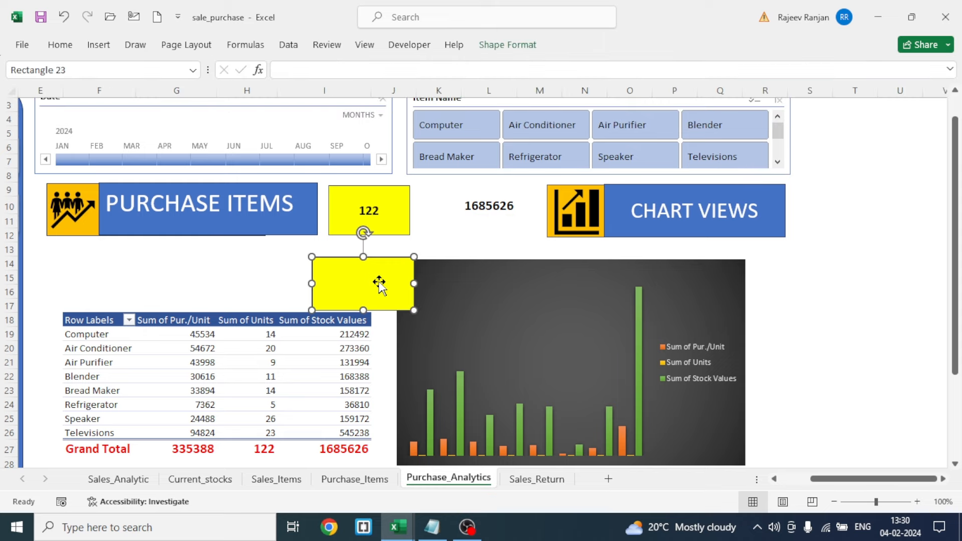
{"action": "left_click", "coordinate": [287, 71]}
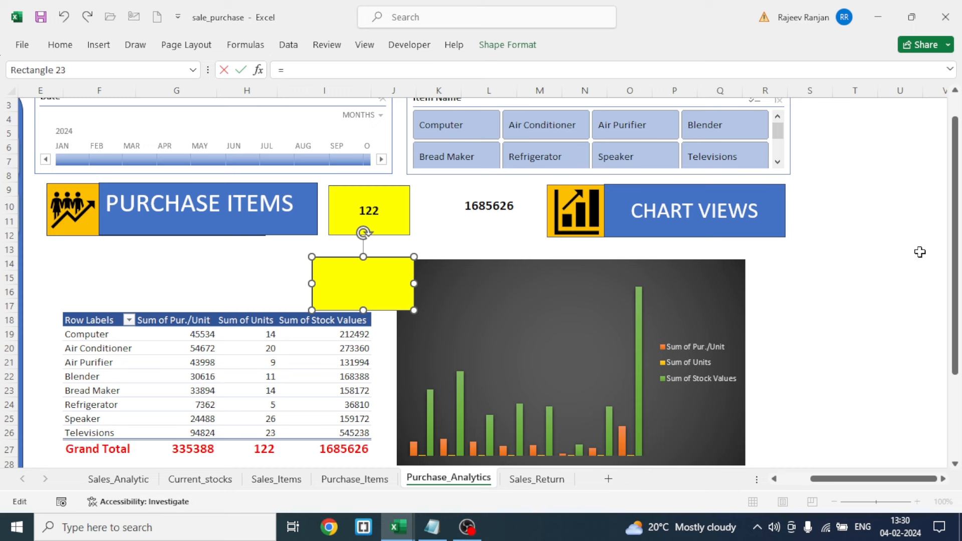
{"action": "type", "text": "="}
{"action": "left_click", "coordinate": [490, 209]}
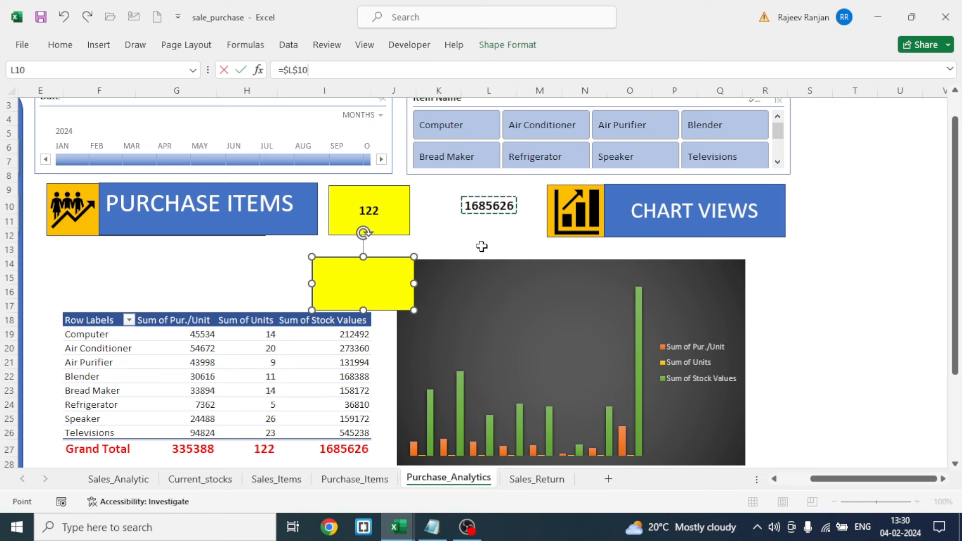
{"action": "key", "text": "Return"}
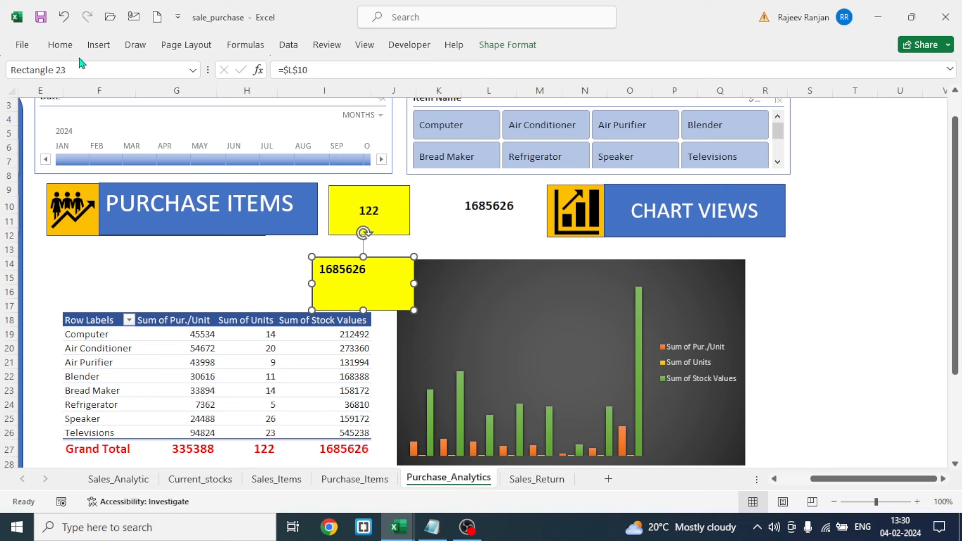
Centre the stock value card's text both ways and place the card over cell L10, before the CHART VIEWS banner.
{"action": "left_click", "coordinate": [60, 45]}
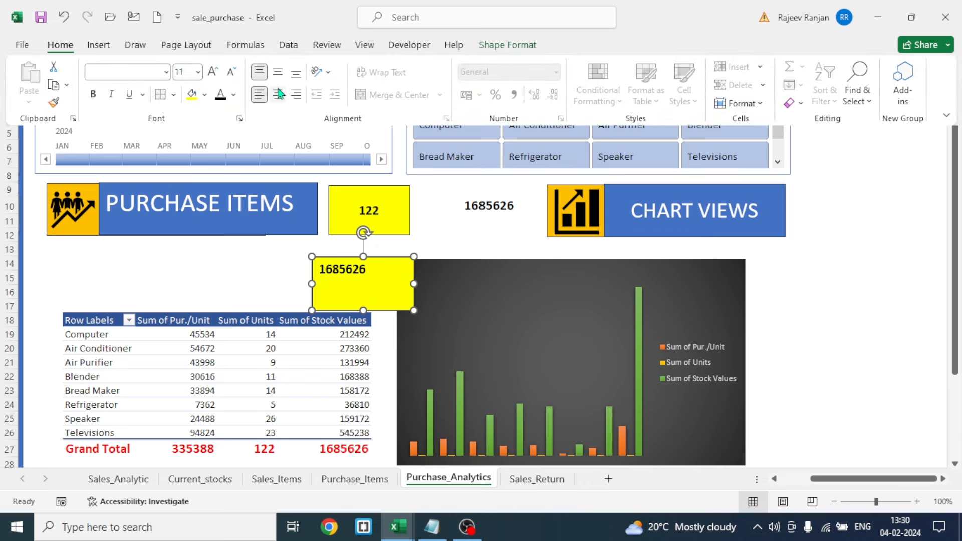
{"action": "left_click", "coordinate": [277, 72]}
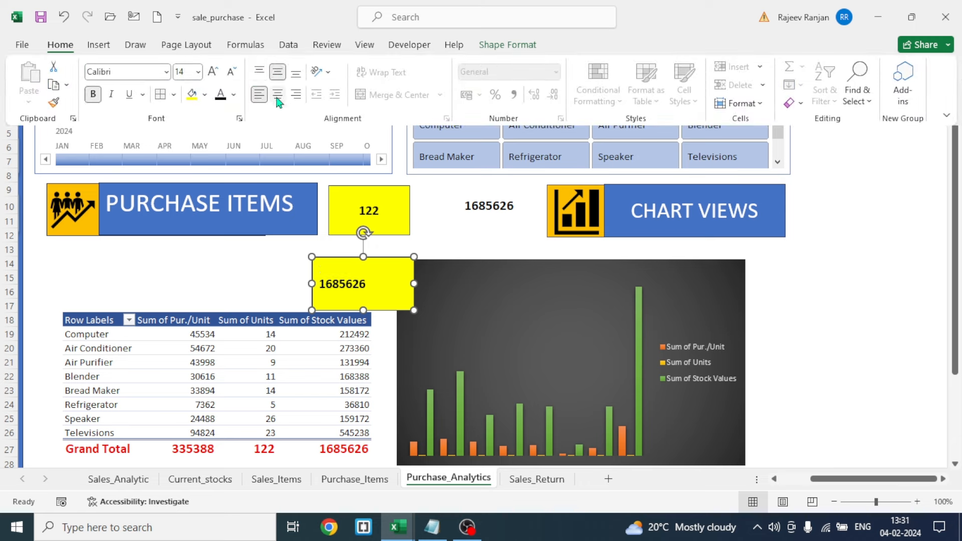
{"action": "left_click", "coordinate": [277, 94]}
{"action": "left_click_drag", "start_coordinate": [387, 263], "coordinate": [504, 193]}
{"action": "left_click", "coordinate": [307, 290]}
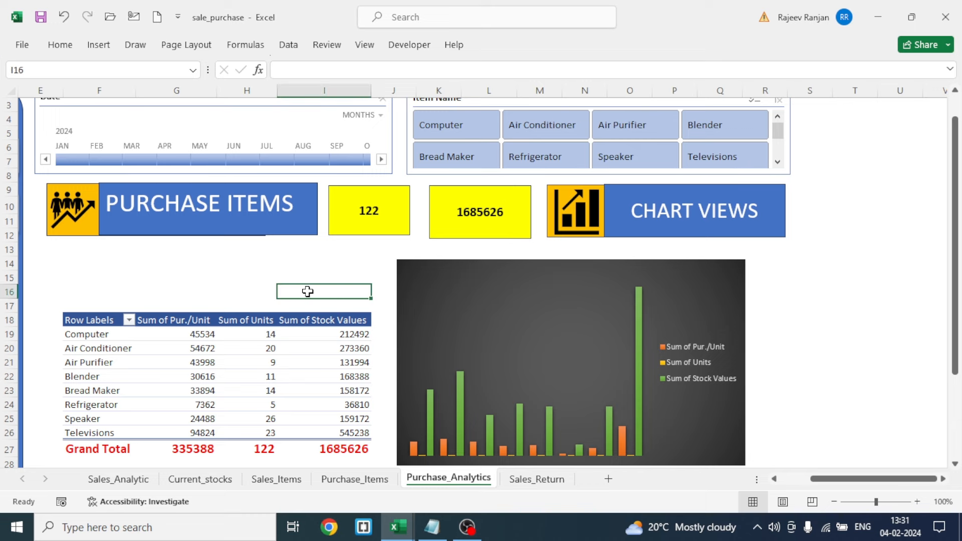
Filter the purchase dashboard's Date timeline to January 2024.
{"action": "scroll", "coordinate": [321, 260], "scroll_direction": "left", "scroll_amount": 4}
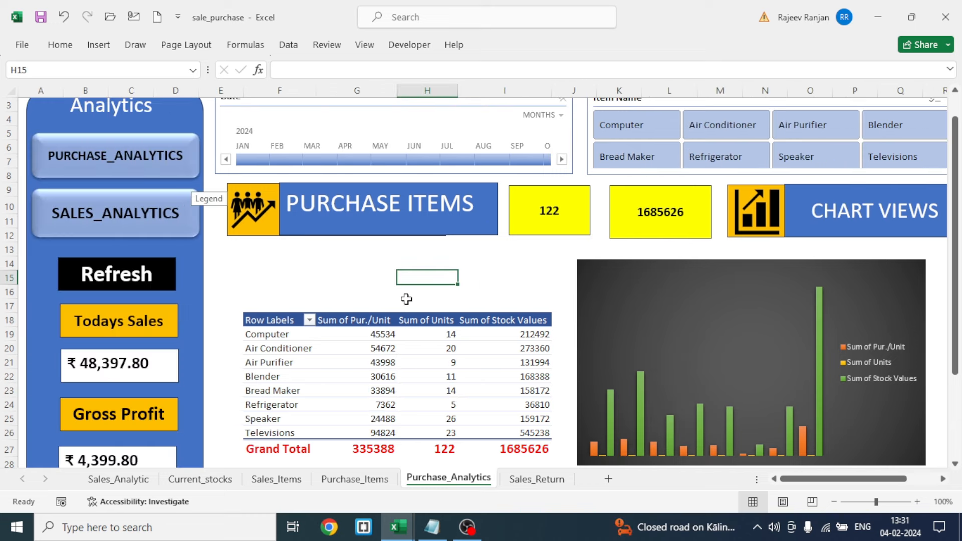
{"action": "left_click", "coordinate": [248, 160]}
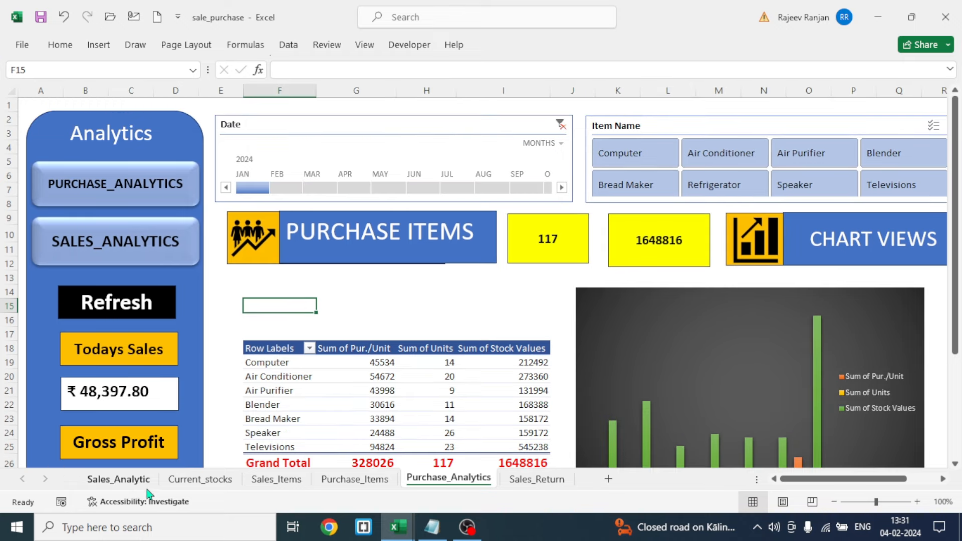
Create a PivotTable from Sales_Items!$A$2:$J$23 on the existing Sales_Analytic sheet at cell F15.
{"action": "left_click", "coordinate": [130, 484]}
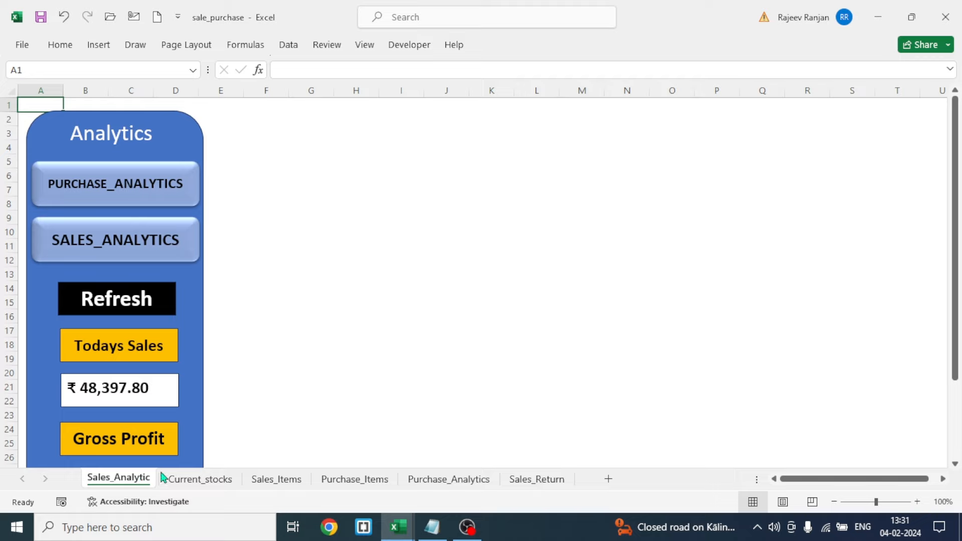
{"action": "left_click", "coordinate": [276, 479]}
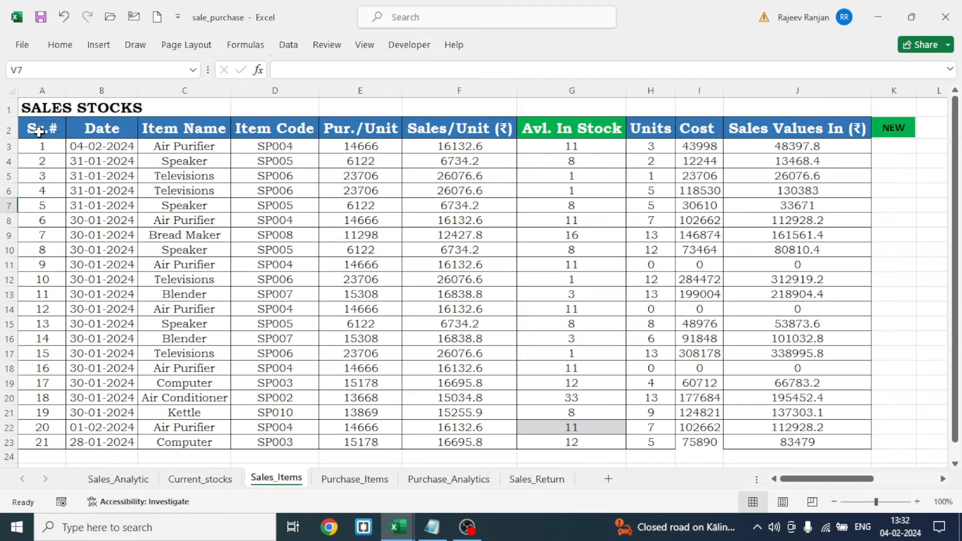
{"action": "mouse_move", "coordinate": [40, 132]}
{"action": "left_mouse_down"}
{"action": "mouse_move", "coordinate": [741, 326]}
{"action": "mouse_move", "coordinate": [795, 366]}
{"action": "mouse_move", "coordinate": [798, 473]}
{"action": "mouse_move", "coordinate": [789, 389]}
{"action": "mouse_move", "coordinate": [785, 414]}
{"action": "mouse_move", "coordinate": [788, 402]}
{"action": "mouse_move", "coordinate": [774, 401]}
{"action": "left_mouse_up"}
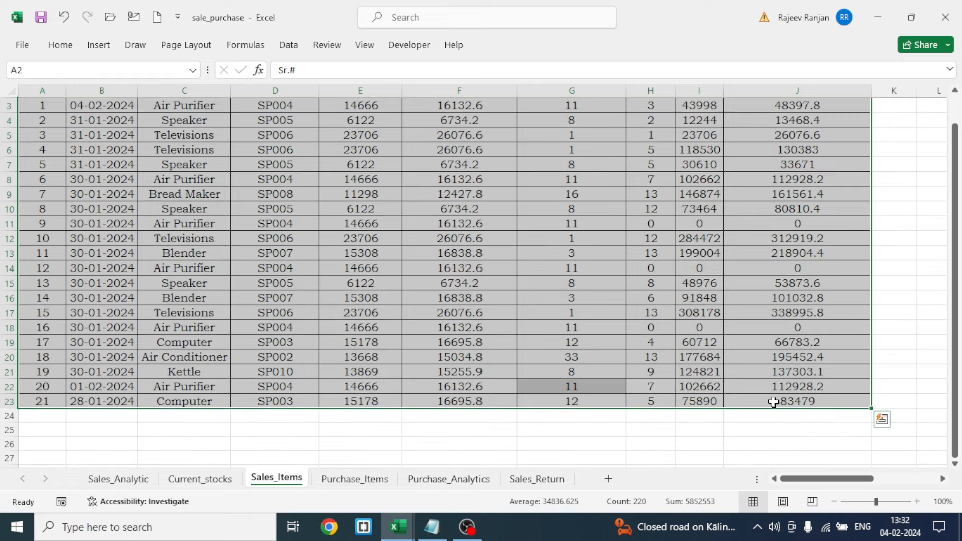
{"action": "left_click", "coordinate": [98, 45]}
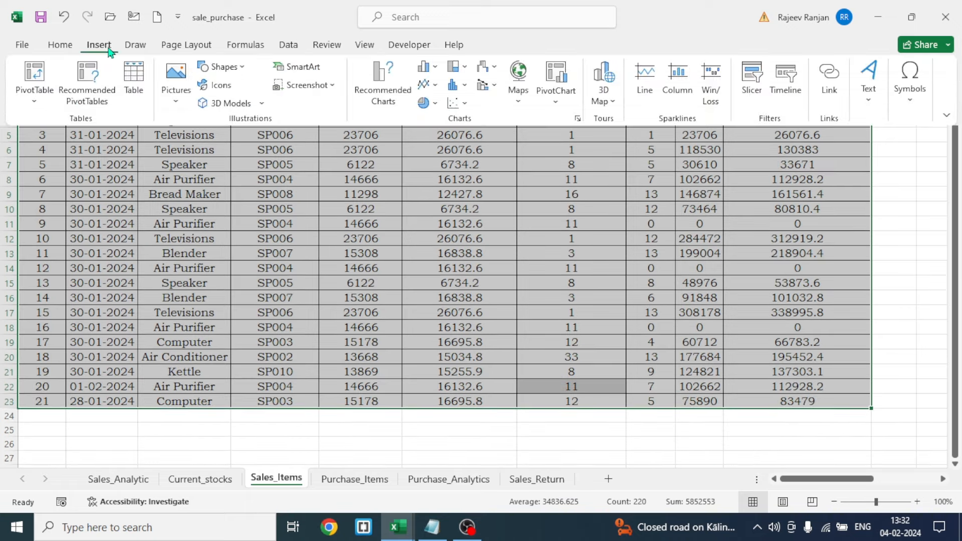
{"action": "left_click", "coordinate": [35, 79]}
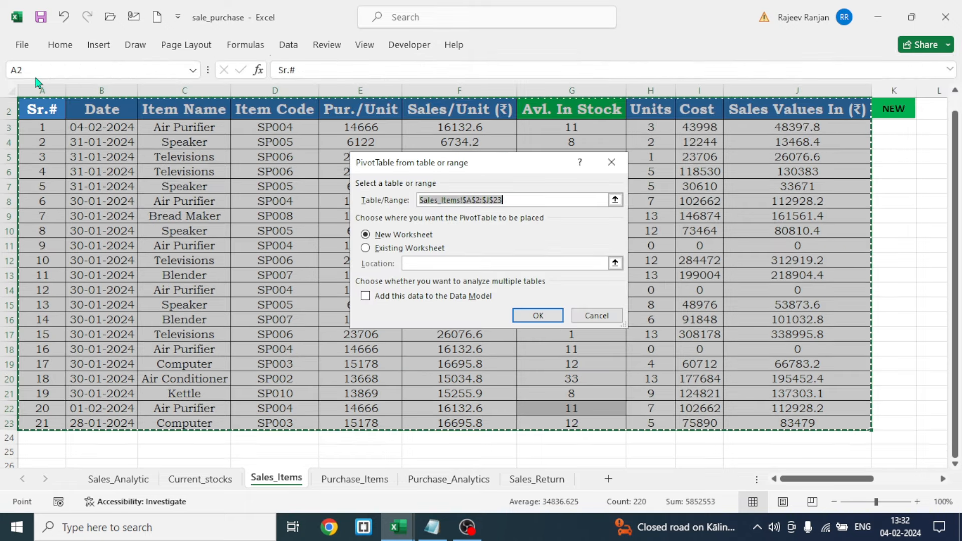
{"action": "left_click", "coordinate": [390, 249]}
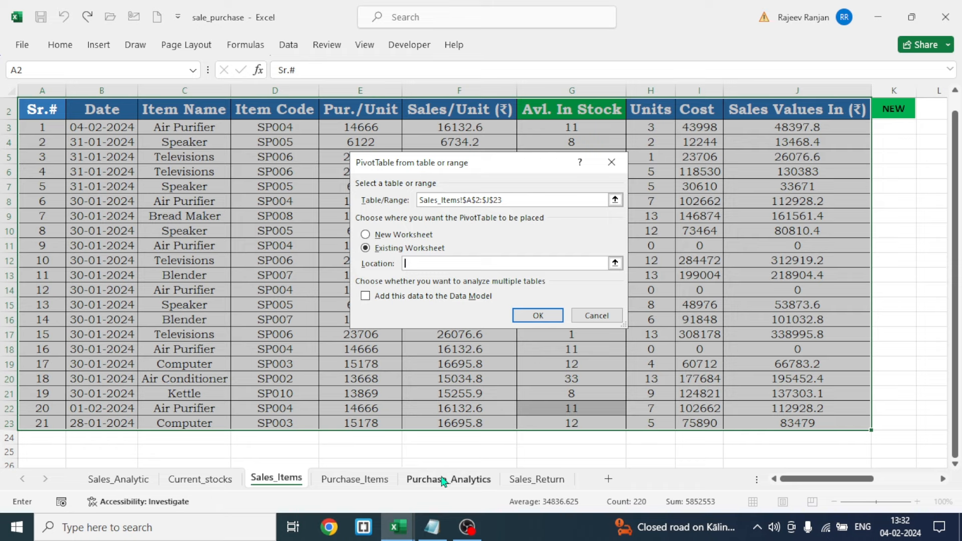
{"action": "left_click", "coordinate": [117, 480]}
{"action": "left_click", "coordinate": [283, 302]}
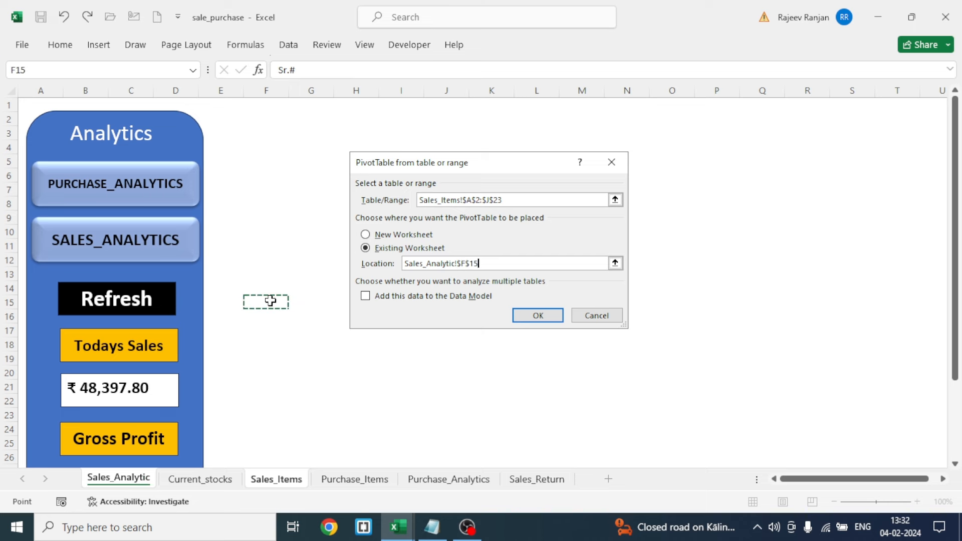
{"action": "left_click", "coordinate": [537, 317]}
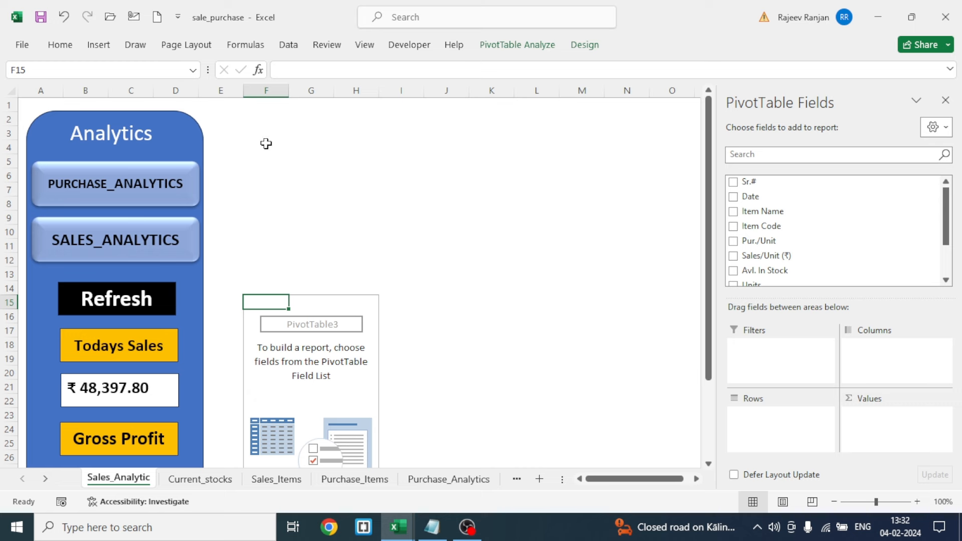
Add the Date field to the sales PivotTable and insert a timeline for Date.
{"action": "left_click", "coordinate": [733, 196]}
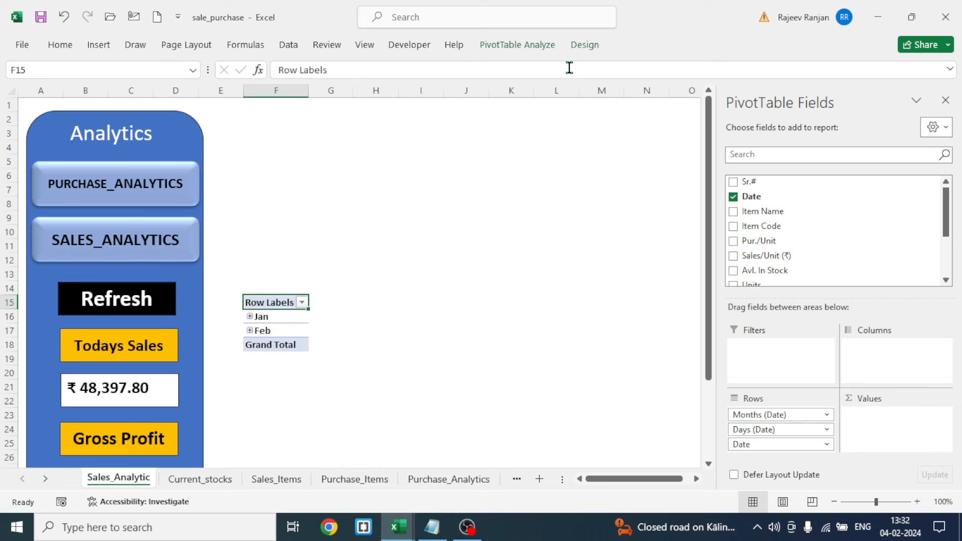
{"action": "left_click", "coordinate": [527, 51]}
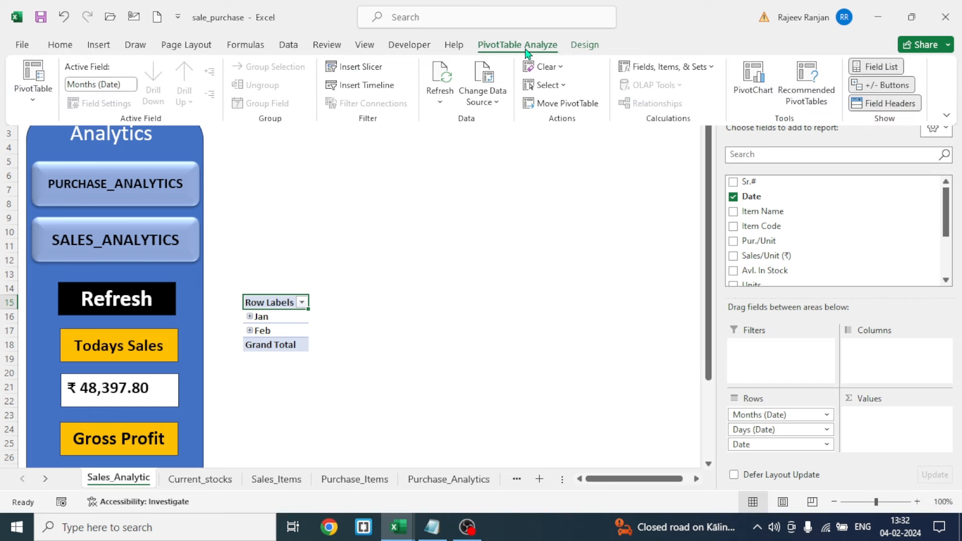
{"action": "left_click", "coordinate": [368, 86]}
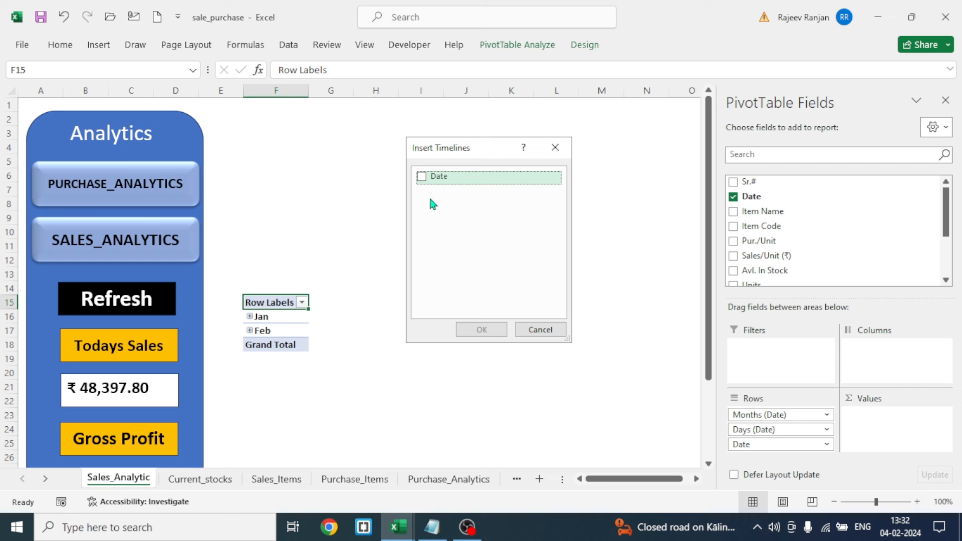
{"action": "left_click", "coordinate": [423, 177]}
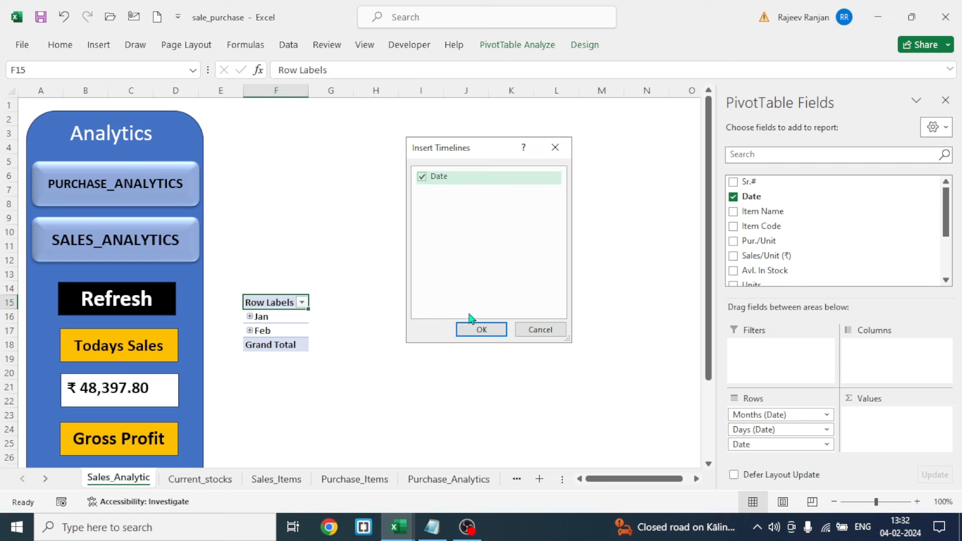
{"action": "left_click", "coordinate": [480, 329]}
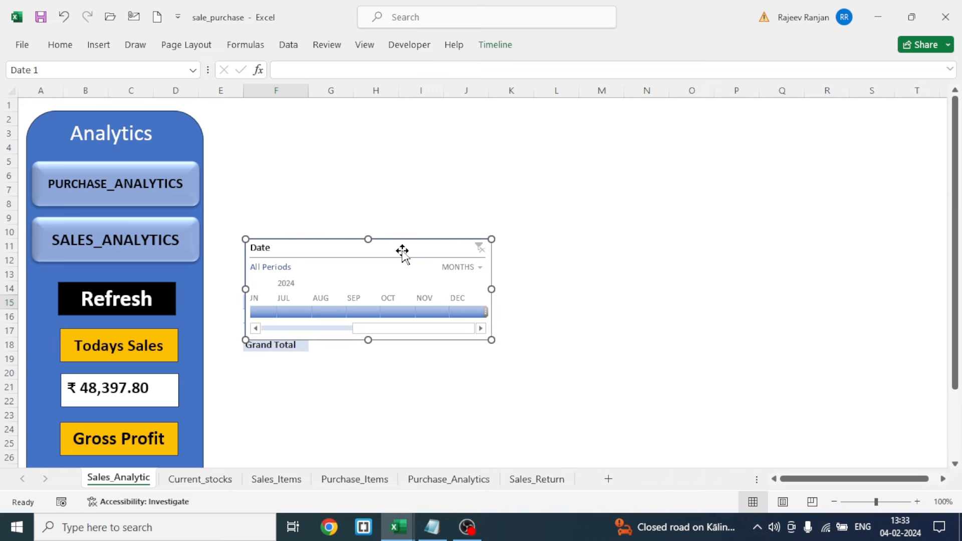
Place the Date timeline above the PivotTable, set it to Days, and size it to span about columns E to L.
{"action": "left_click_drag", "start_coordinate": [401, 251], "coordinate": [435, 160]}
{"action": "left_click_drag", "start_coordinate": [374, 240], "coordinate": [374, 240]}
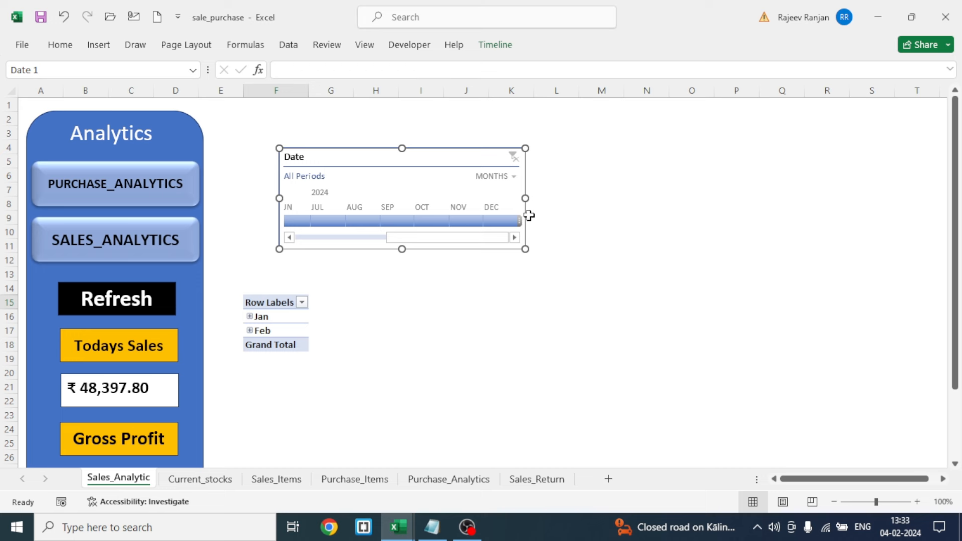
{"action": "left_click", "coordinate": [514, 178]}
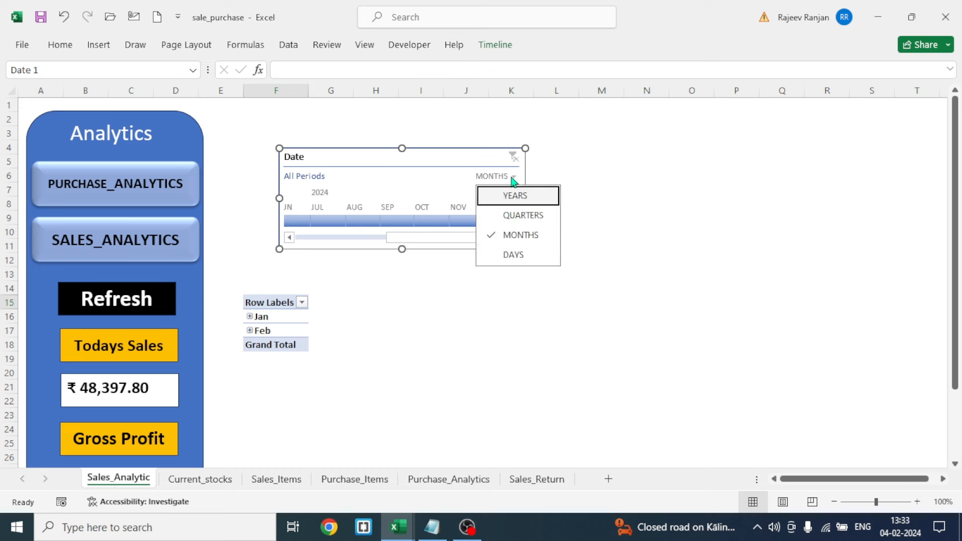
{"action": "left_click", "coordinate": [513, 255]}
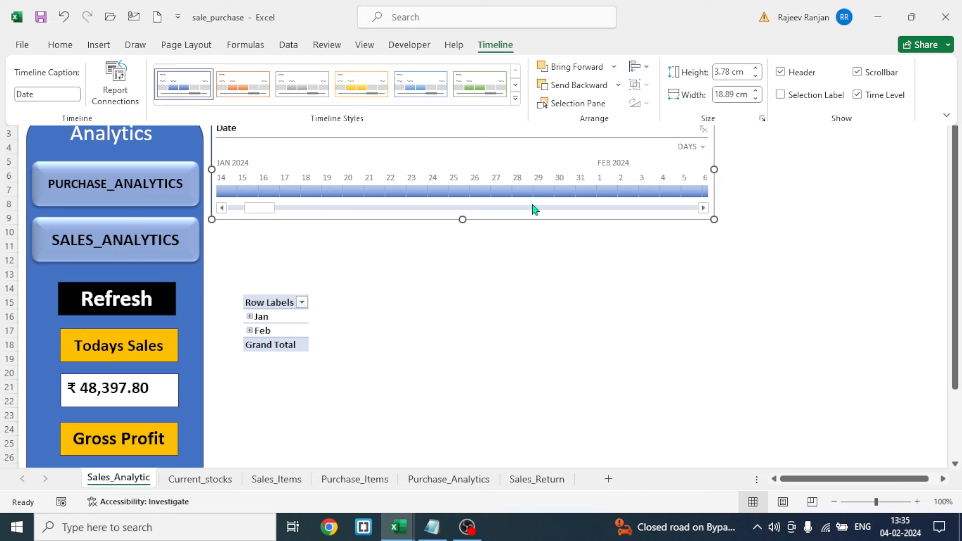
{"action": "left_click", "coordinate": [717, 170]}
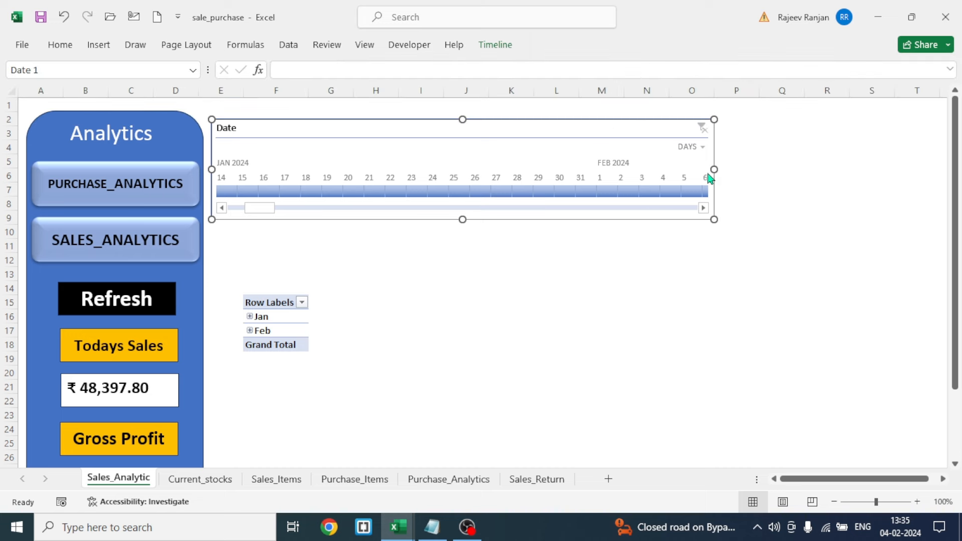
{"action": "left_click_drag", "start_coordinate": [714, 169], "coordinate": [550, 169]}
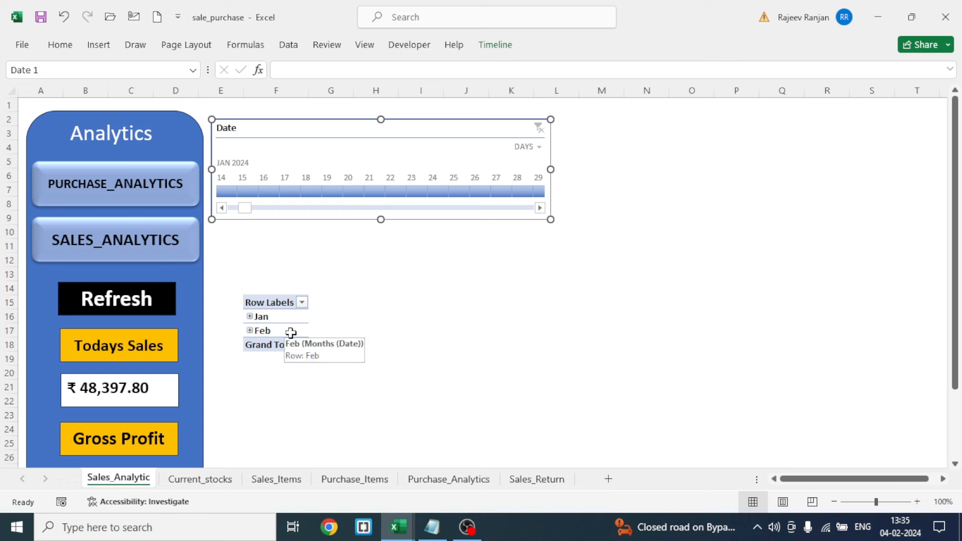
Insert an Item Name slicer for the sales PivotTable and move it clear of the row labels.
{"action": "left_click_drag", "start_coordinate": [290, 333], "coordinate": [281, 317]}
{"action": "left_click", "coordinate": [521, 47]}
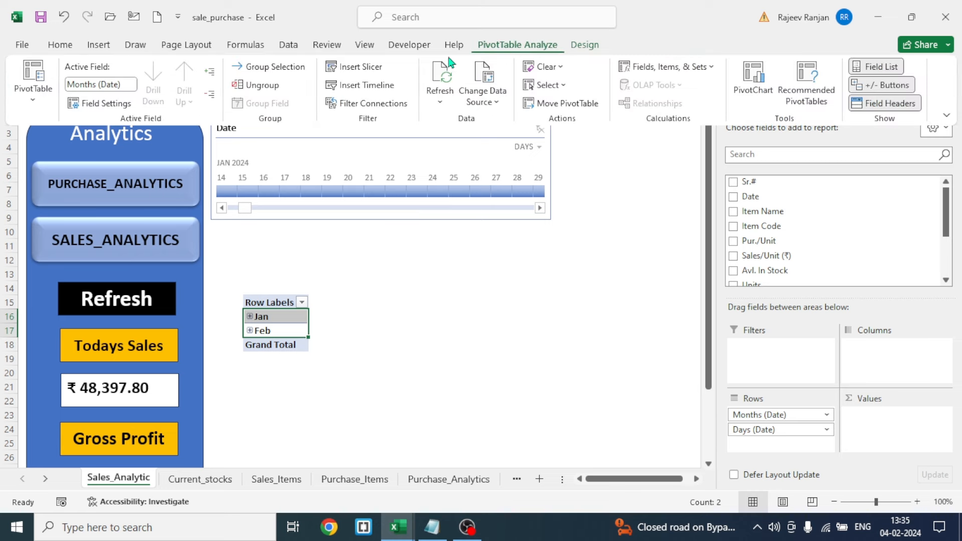
{"action": "left_click", "coordinate": [350, 67]}
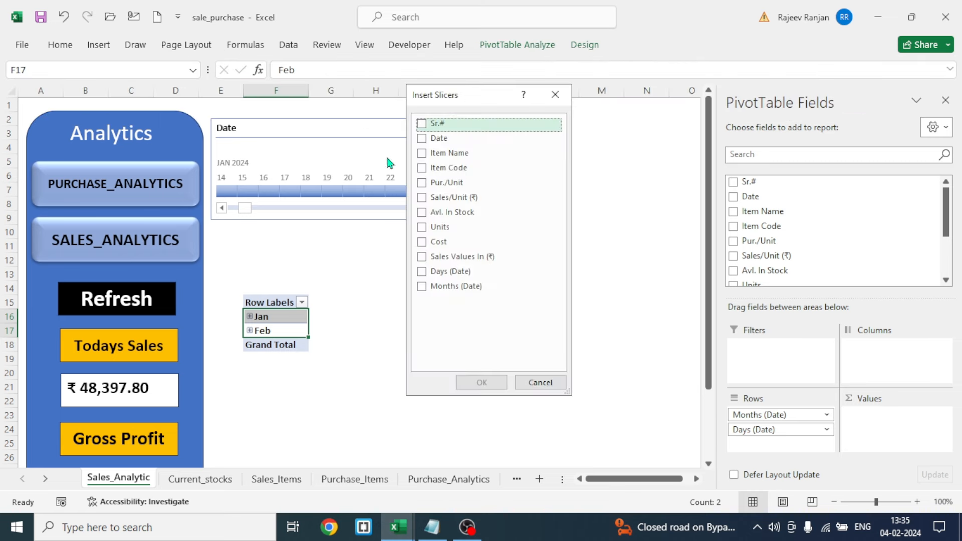
{"action": "left_click", "coordinate": [450, 153]}
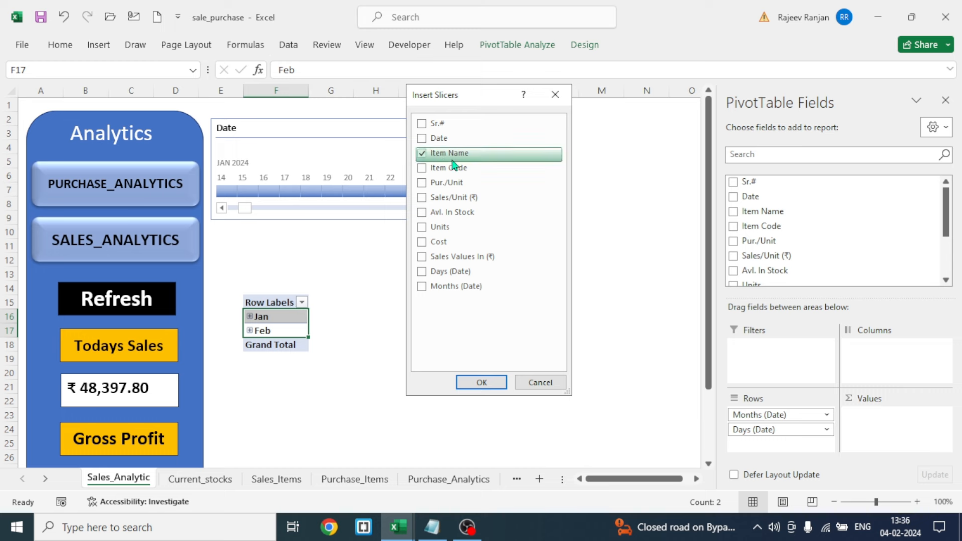
{"action": "left_click", "coordinate": [481, 382]}
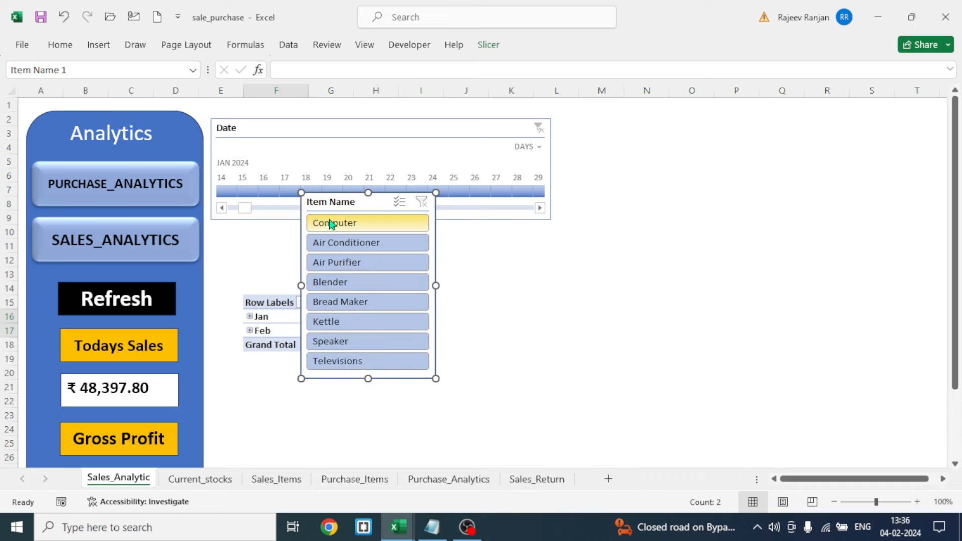
{"action": "left_click_drag", "start_coordinate": [385, 206], "coordinate": [410, 157]}
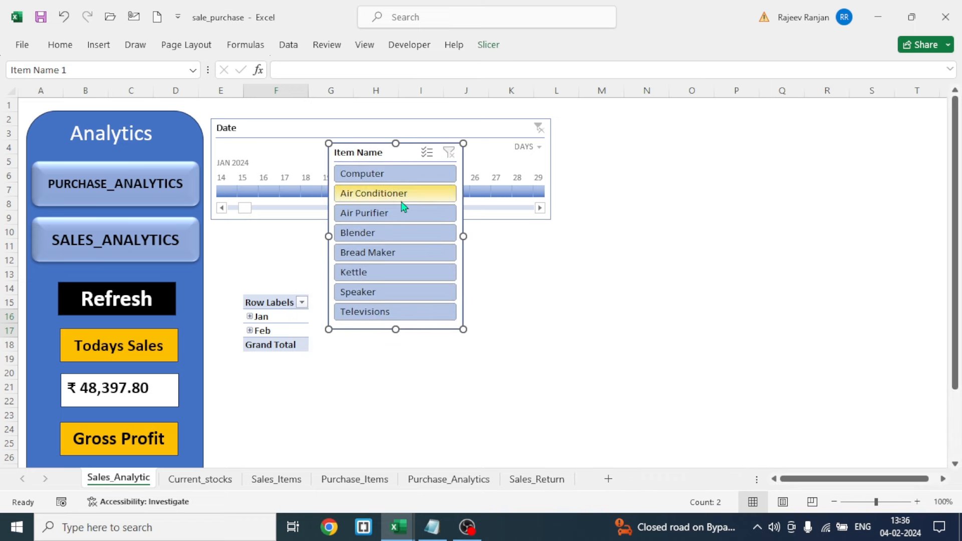
Arrange the Item Name slicer's buttons in 4 columns.
{"action": "left_click", "coordinate": [489, 46]}
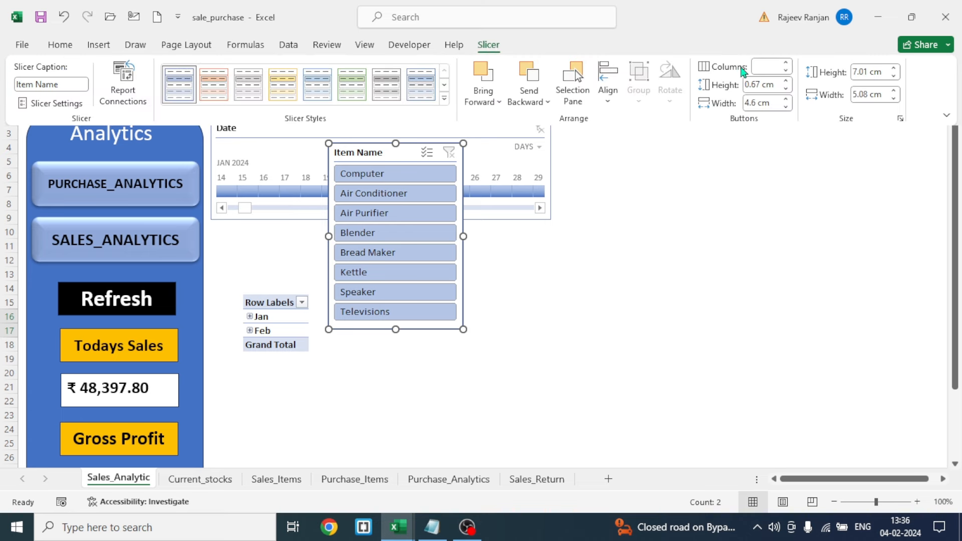
{"action": "left_click", "coordinate": [760, 65]}
{"action": "type", "text": "4"}
{"action": "key", "text": "Return"}
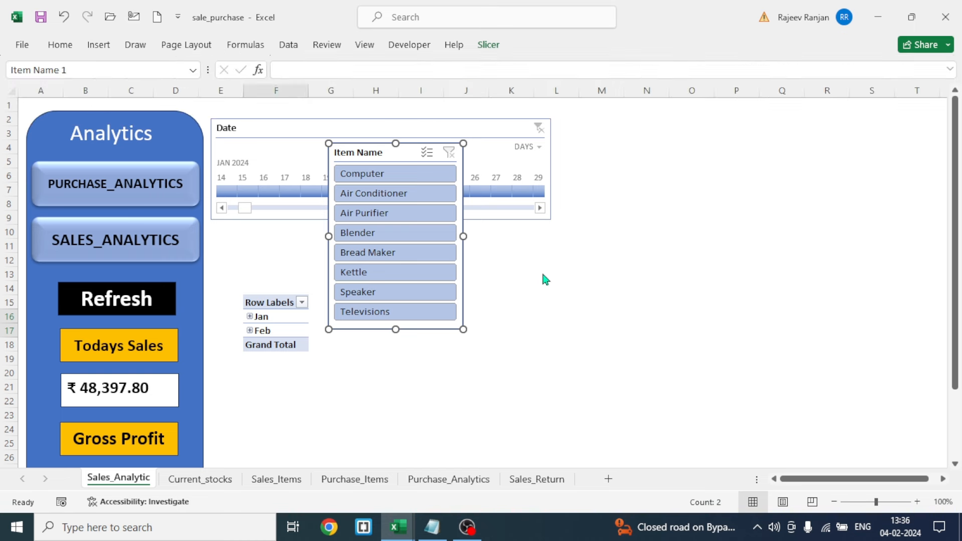
Place the Item Name slicer beside the Date timeline and size it to about 14.47 cm wide and 3.63 cm high.
{"action": "left_click_drag", "start_coordinate": [467, 236], "coordinate": [813, 236]}
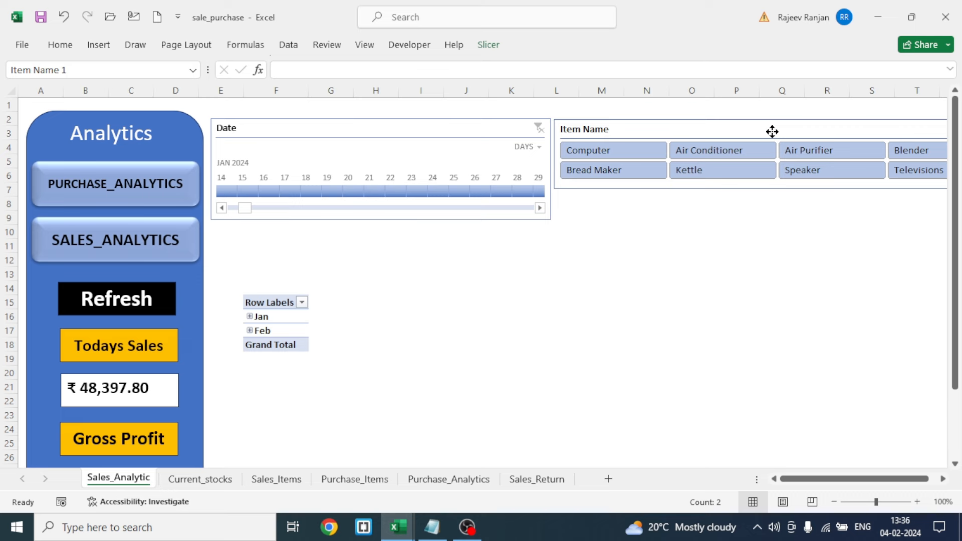
{"action": "left_click", "coordinate": [761, 132]}
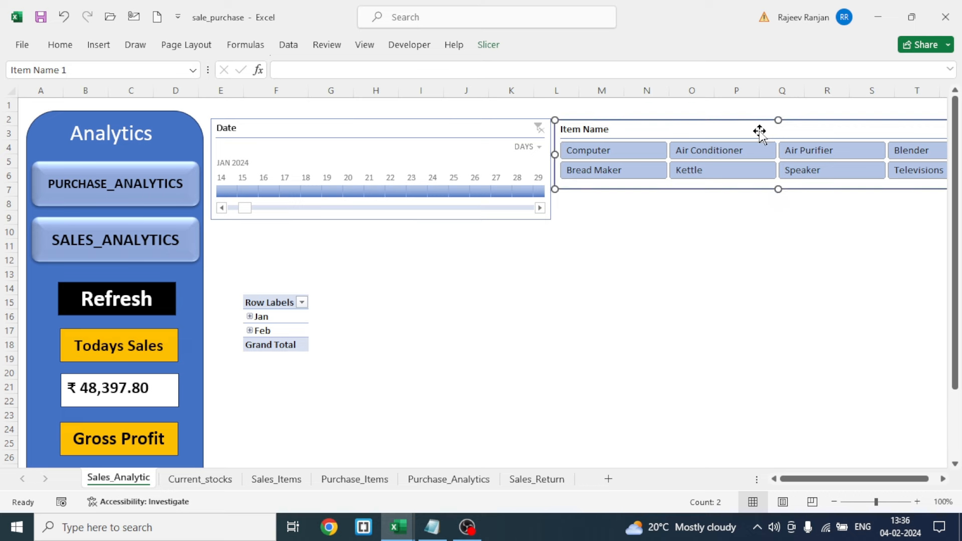
{"action": "scroll", "coordinate": [803, 427], "scroll_direction": "right", "scroll_amount": 4}
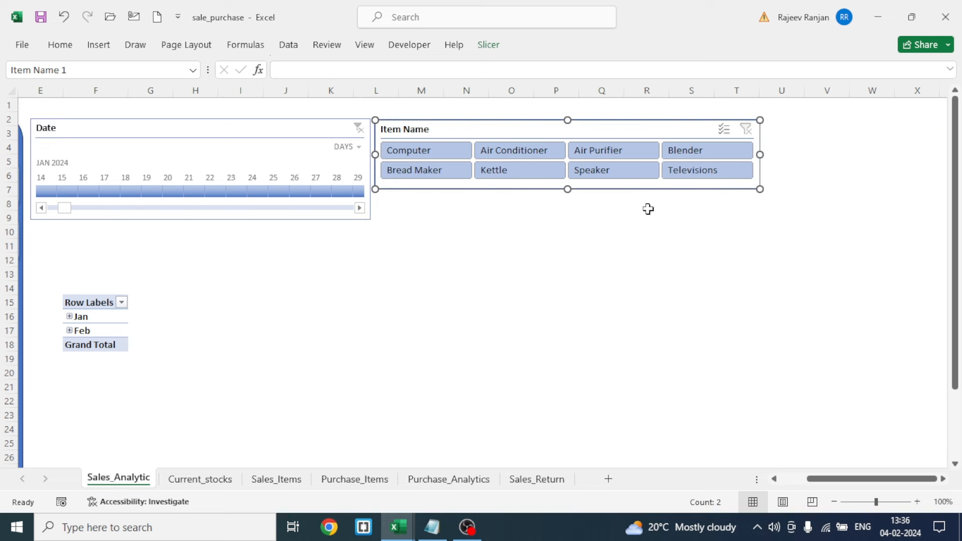
{"action": "left_click_drag", "start_coordinate": [567, 189], "coordinate": [567, 216]}
Raise the Item Name slicer's button height to 1.5 cm and select all its items from Computer to Televisions.
{"action": "left_click", "coordinate": [581, 173]}
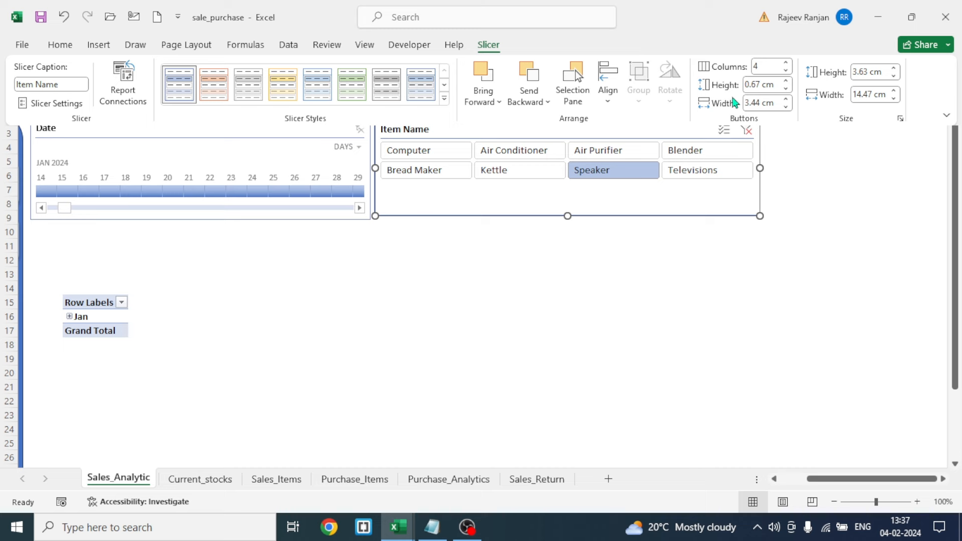
{"action": "left_click", "coordinate": [786, 81]}
{"action": "left_click", "coordinate": [787, 80]}
{"action": "left_click", "coordinate": [787, 81]}
{"action": "left_click", "coordinate": [786, 81]}
{"action": "left_click", "coordinate": [786, 81]}
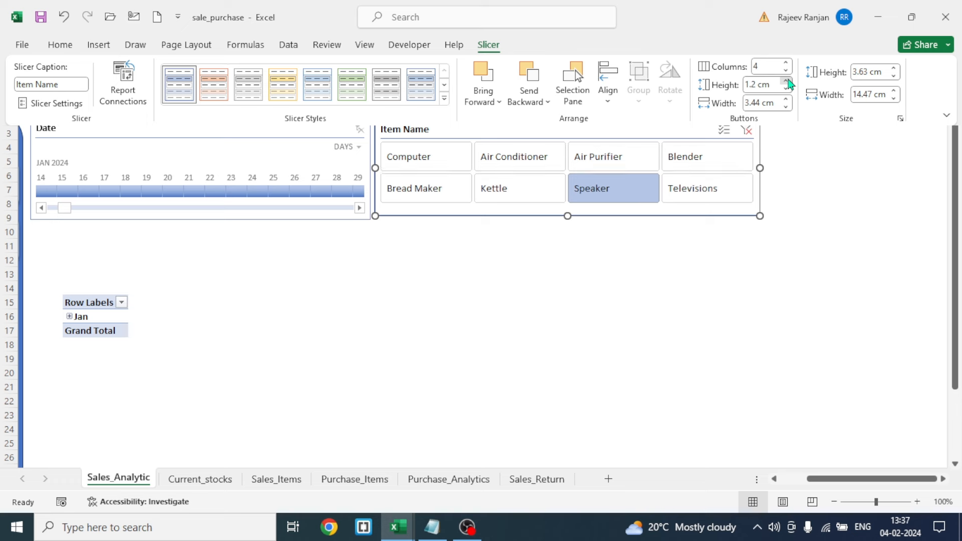
{"action": "left_click", "coordinate": [787, 81]}
{"action": "left_click", "coordinate": [786, 81]}
{"action": "left_click", "coordinate": [787, 81]}
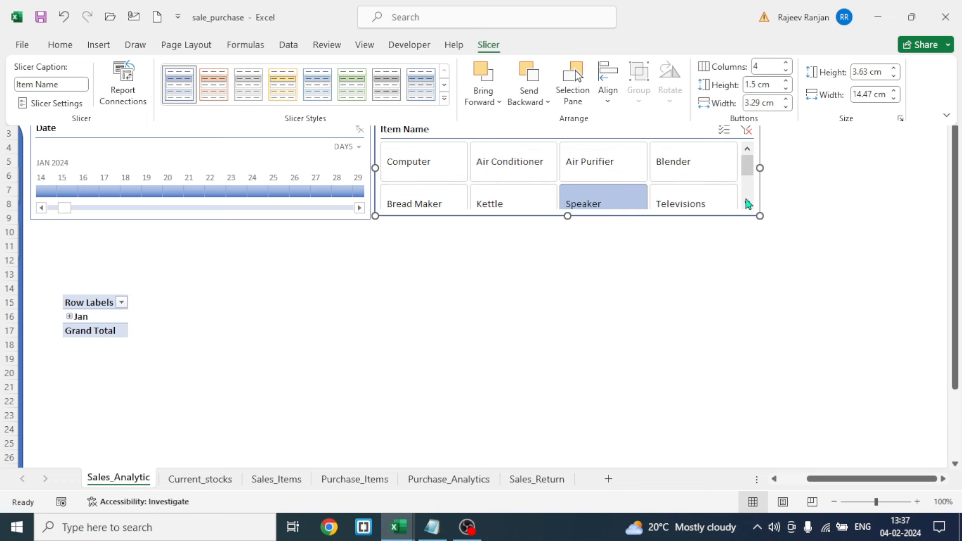
{"action": "left_click", "coordinate": [403, 165]}
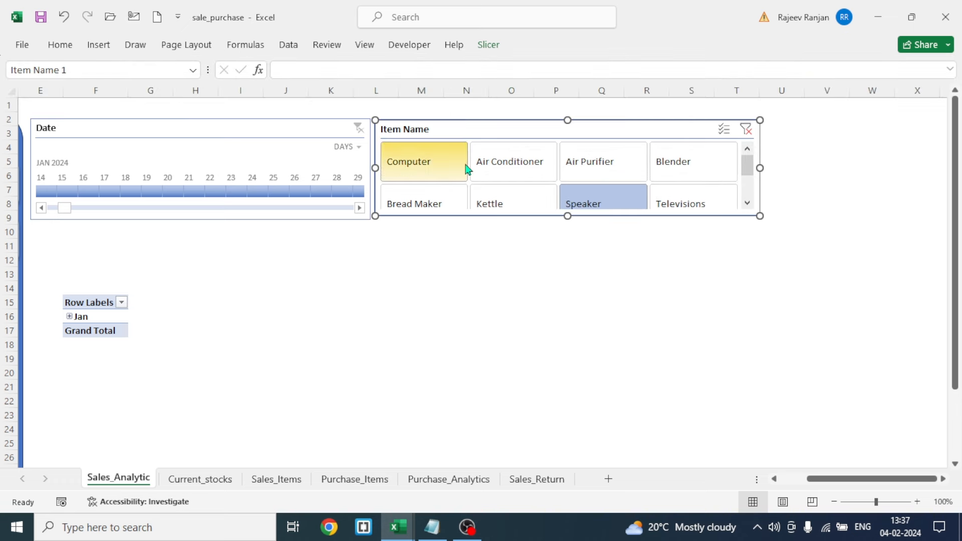
{"action": "left_click_drag", "start_coordinate": [401, 161], "coordinate": [712, 209]}
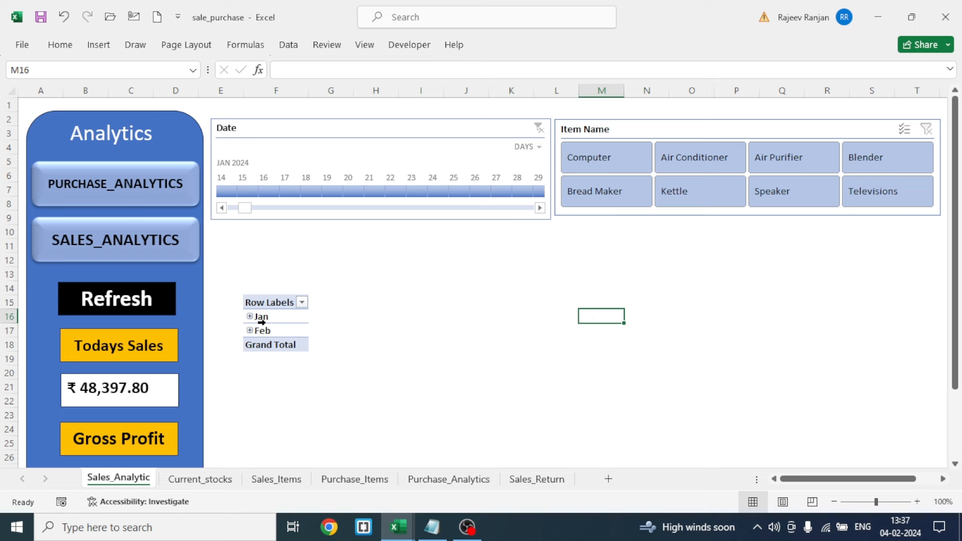
Reopen the sales PivotTable's field list and add Item Name to its rows.
{"action": "left_click", "coordinate": [283, 318]}
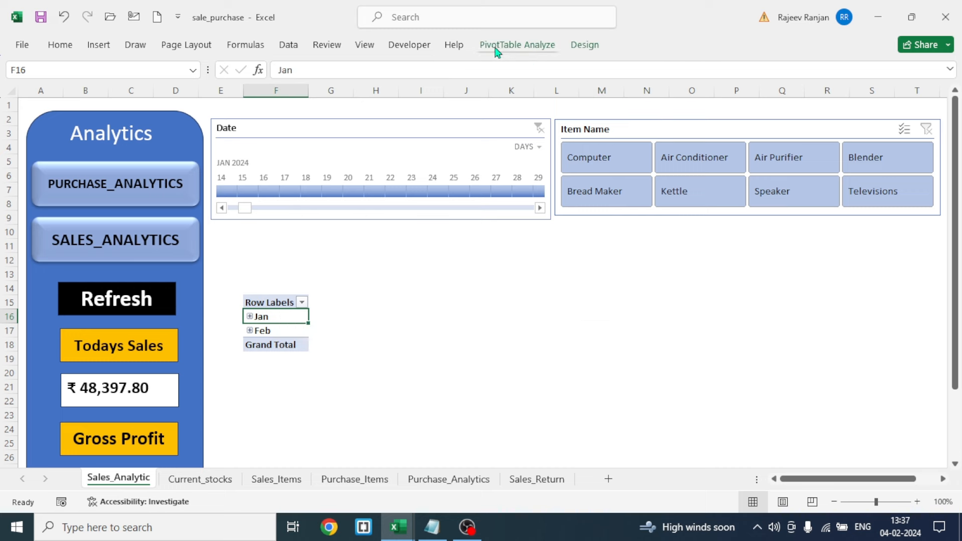
{"action": "left_click", "coordinate": [523, 48]}
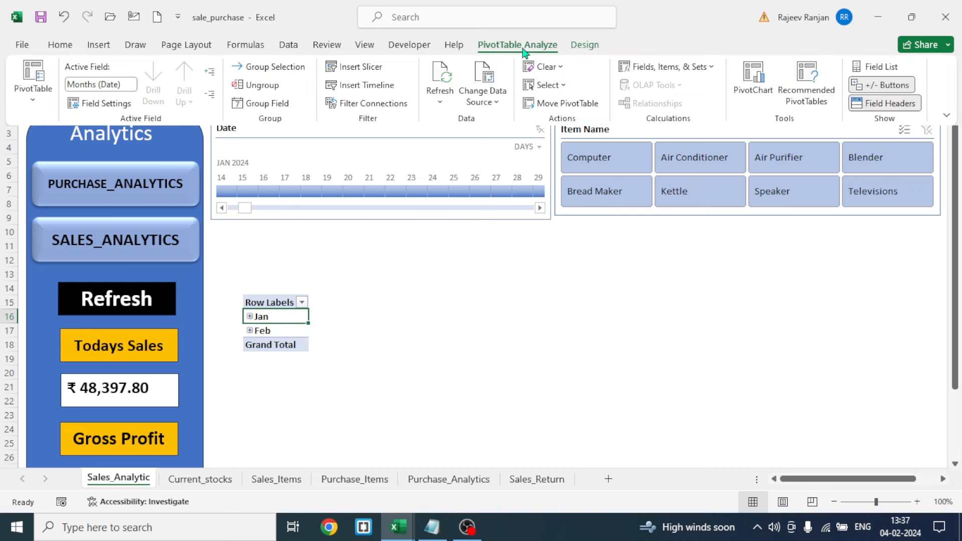
{"action": "left_click", "coordinate": [881, 68]}
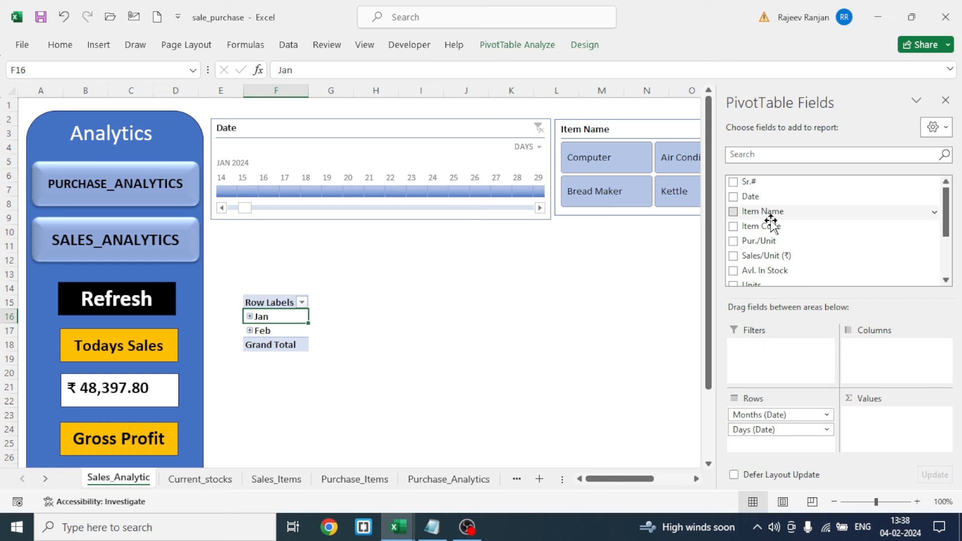
{"action": "left_click", "coordinate": [767, 212]}
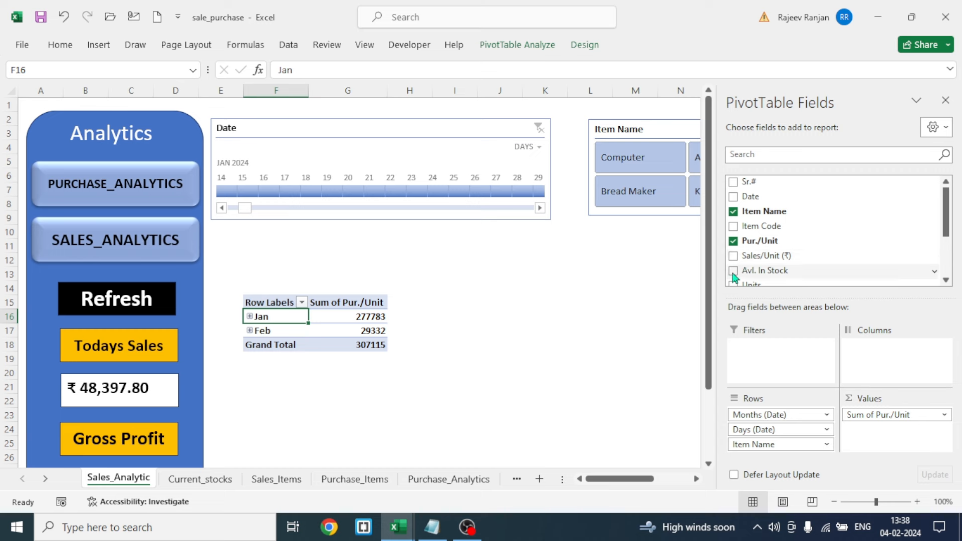
Add Sales/Unit (₹), Units and Sales Values In (₹) as PivotTable sums, keeping only Item Name in the rows.
{"action": "left_click", "coordinate": [733, 256]}
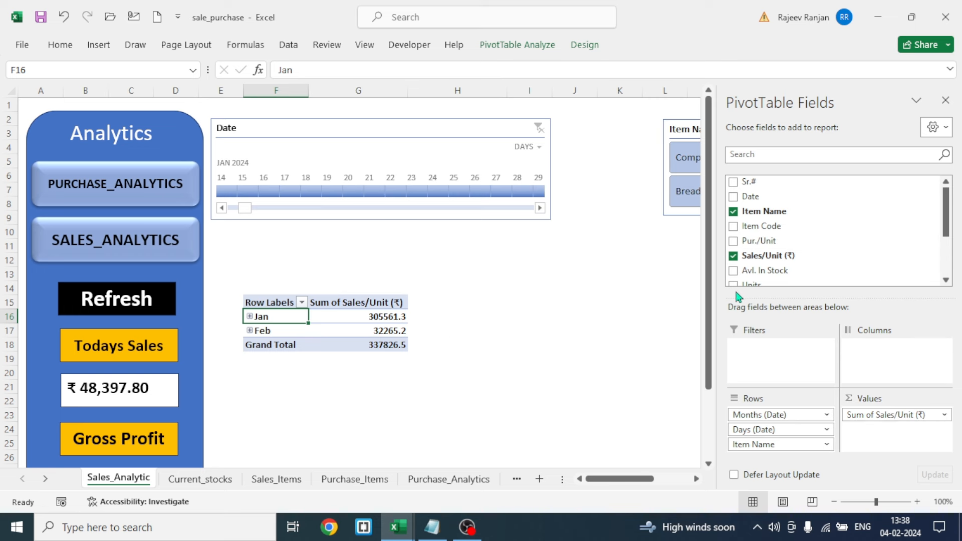
{"action": "scroll", "coordinate": [736, 261], "scroll_direction": "down", "scroll_amount": 1}
{"action": "left_click", "coordinate": [733, 249]}
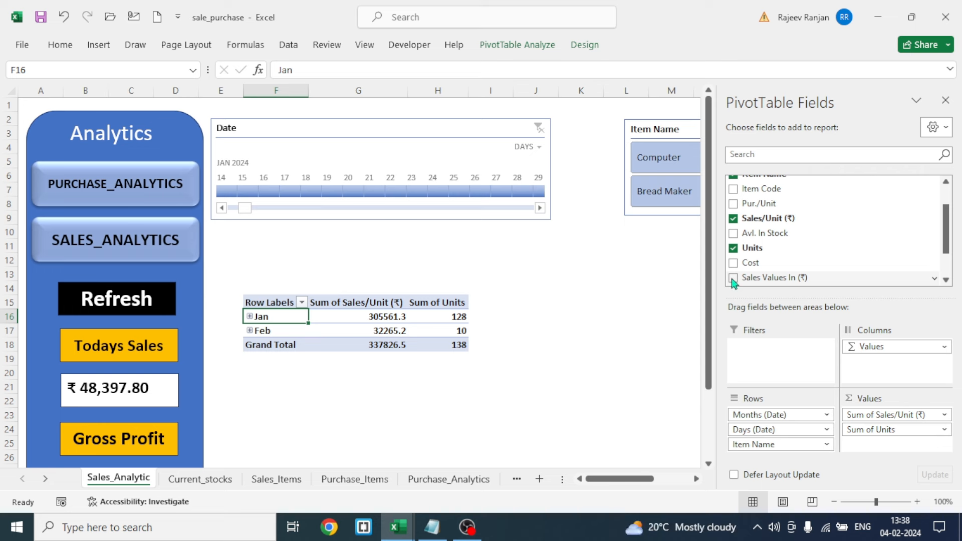
{"action": "left_click", "coordinate": [733, 277]}
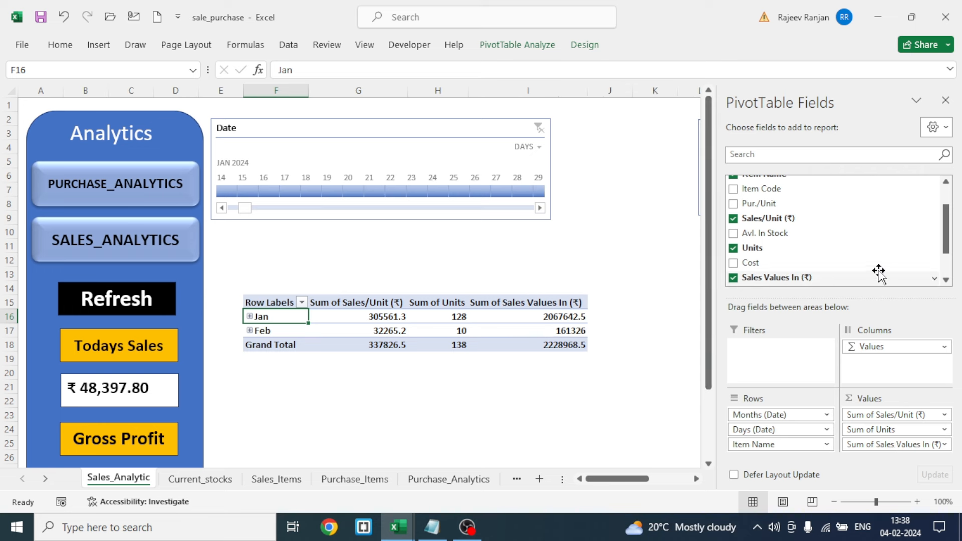
{"action": "left_click_drag", "start_coordinate": [947, 245], "coordinate": [947, 229]}
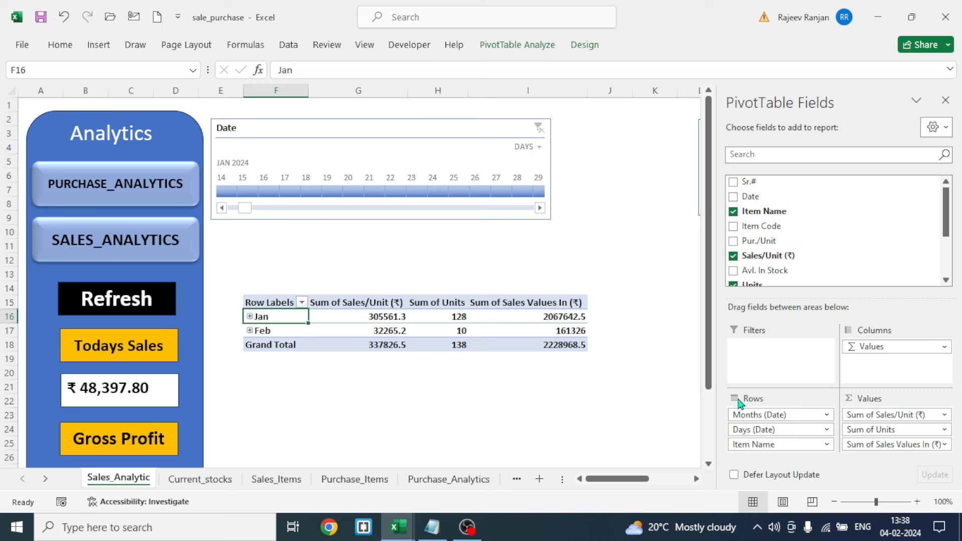
Set the sales dashboard's Date timeline to Months and filter it to January 2024.
{"action": "left_click", "coordinate": [653, 328]}
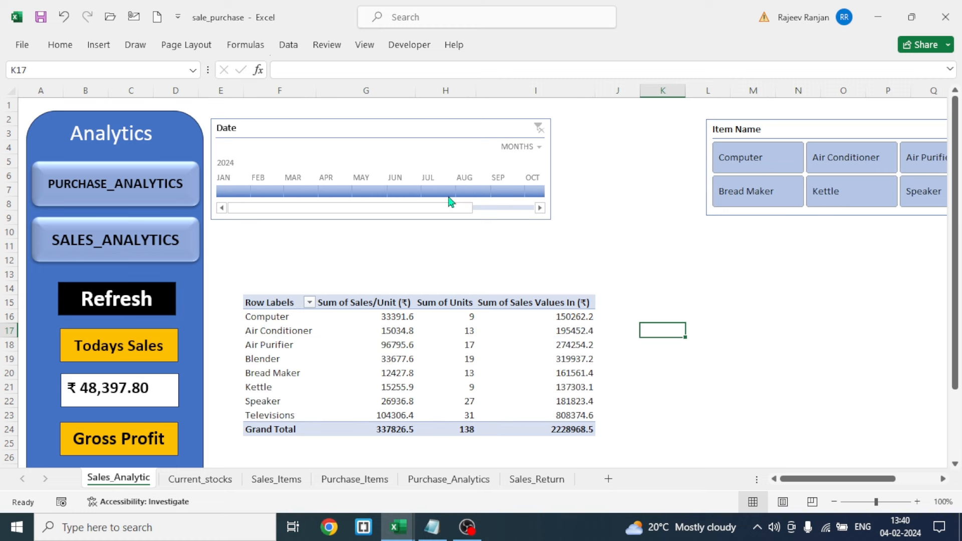
{"action": "left_click", "coordinate": [229, 189]}
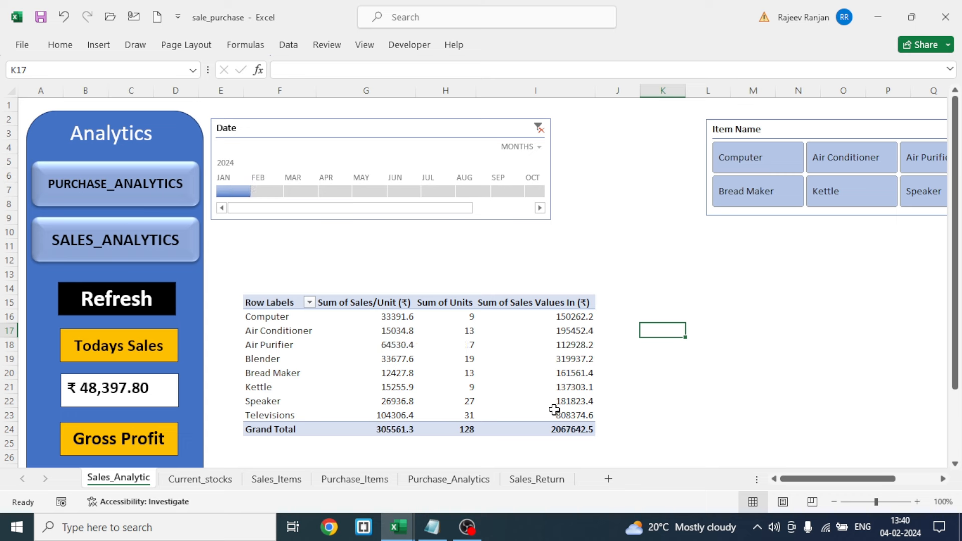
Insert a Stacked Line with Markers PivotChart based on the sales PivotTable.
{"action": "left_click", "coordinate": [427, 349]}
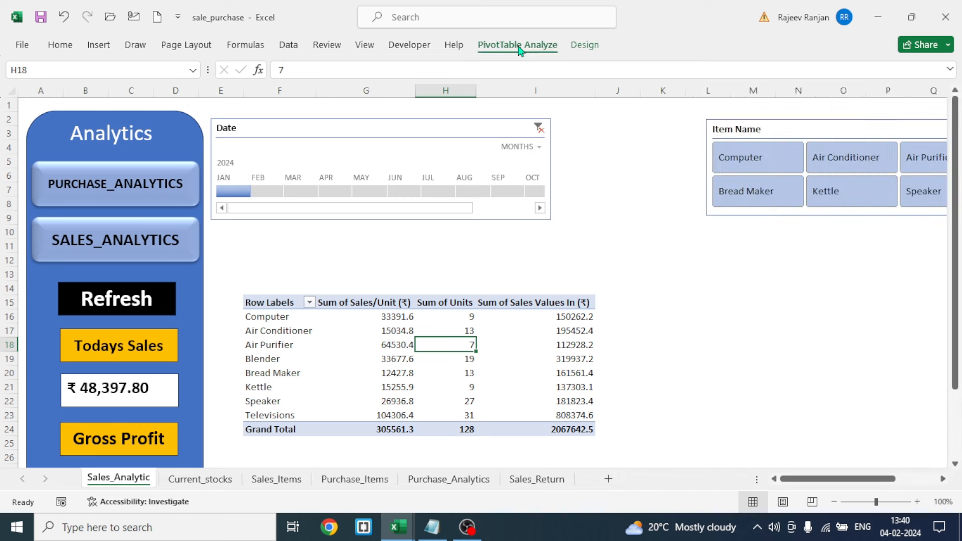
{"action": "left_click", "coordinate": [518, 46]}
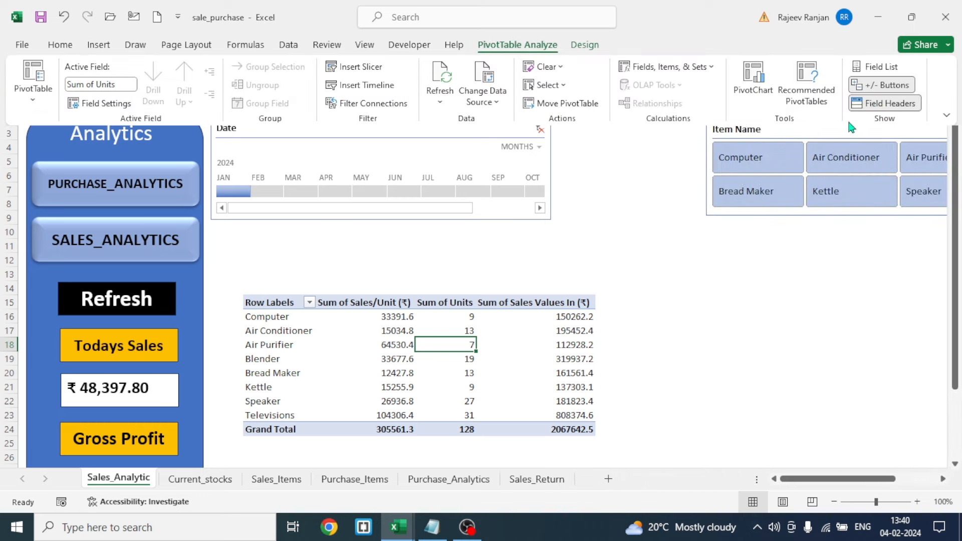
{"action": "left_click", "coordinate": [752, 78]}
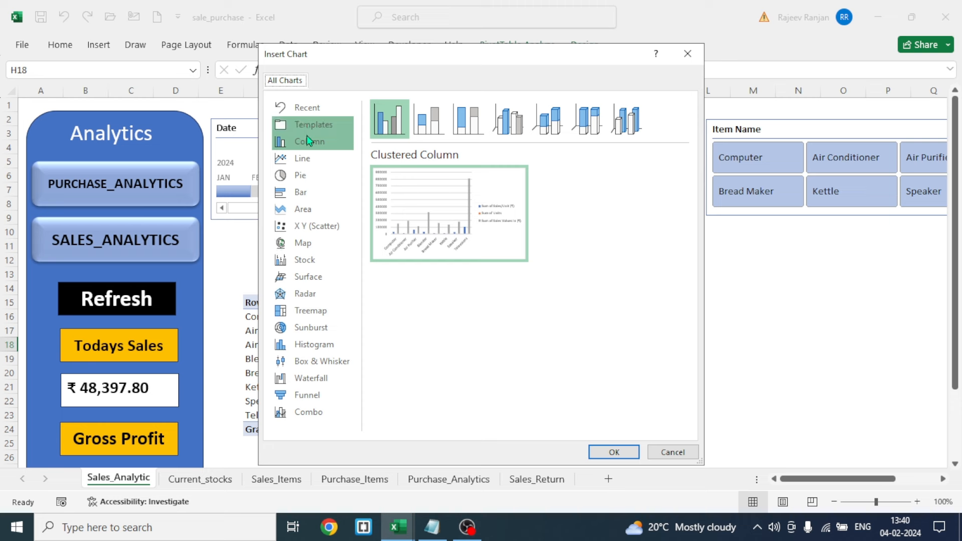
{"action": "left_click", "coordinate": [302, 158]}
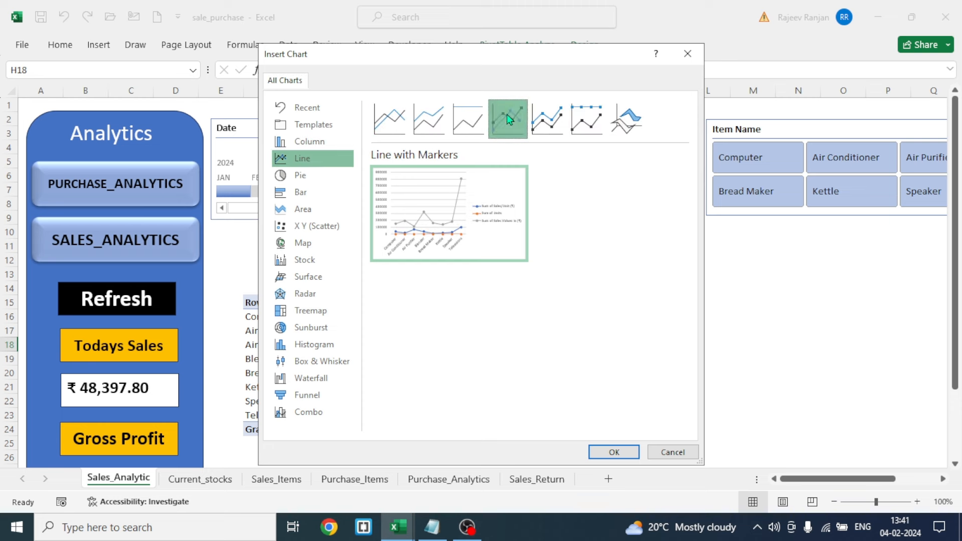
{"action": "left_click", "coordinate": [543, 123]}
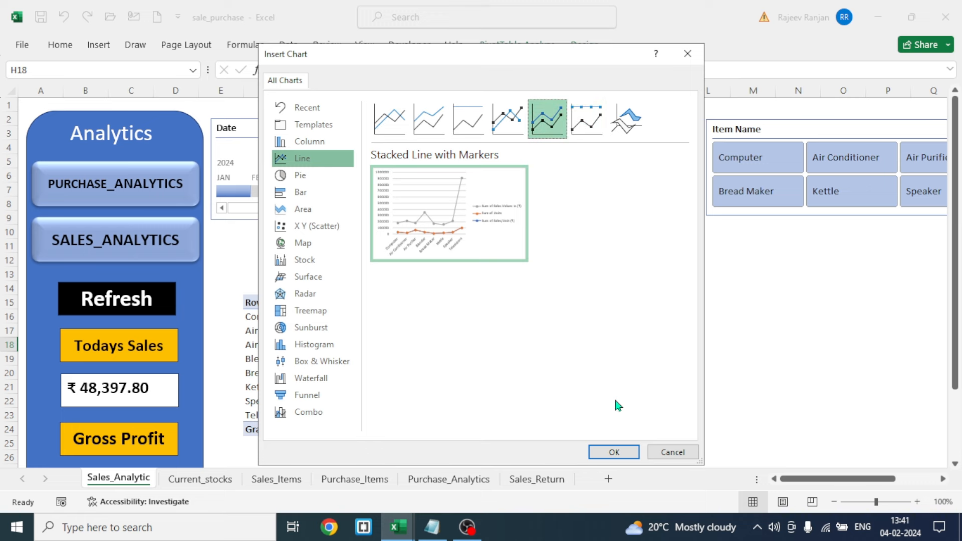
{"action": "left_click", "coordinate": [609, 452]}
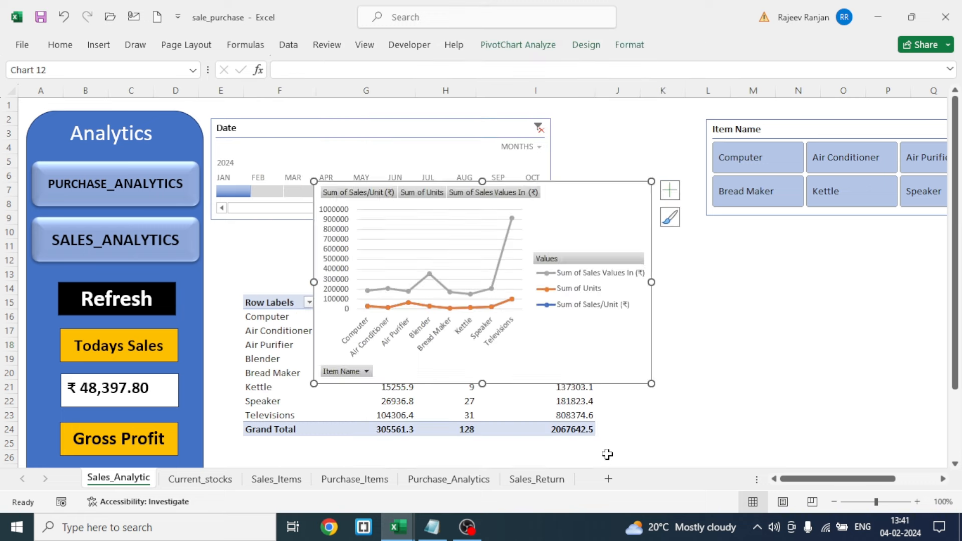
Move the new sales chart away from the PivotTable's first columns and hide all its field buttons.
{"action": "left_click_drag", "start_coordinate": [561, 203], "coordinate": [736, 197]}
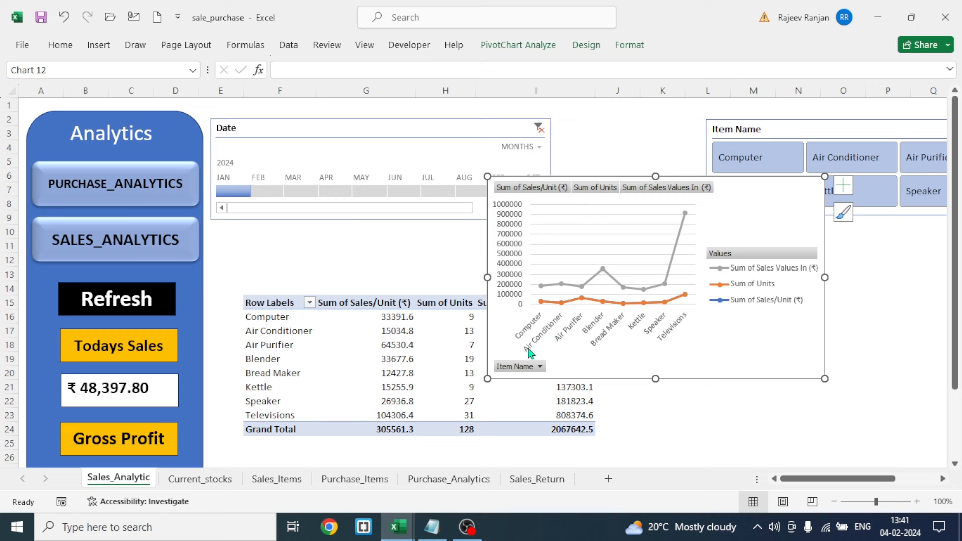
{"action": "right_click", "coordinate": [518, 371]}
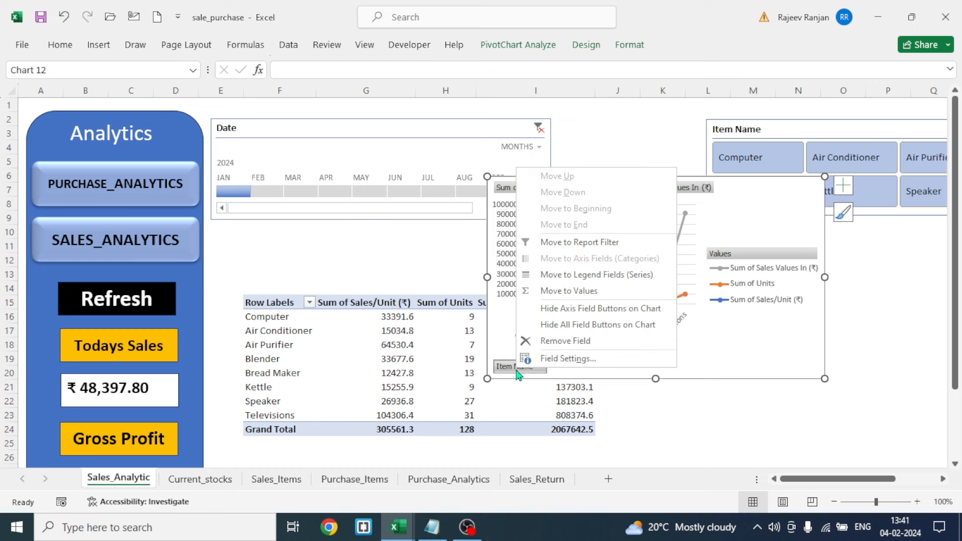
{"action": "left_click", "coordinate": [602, 326]}
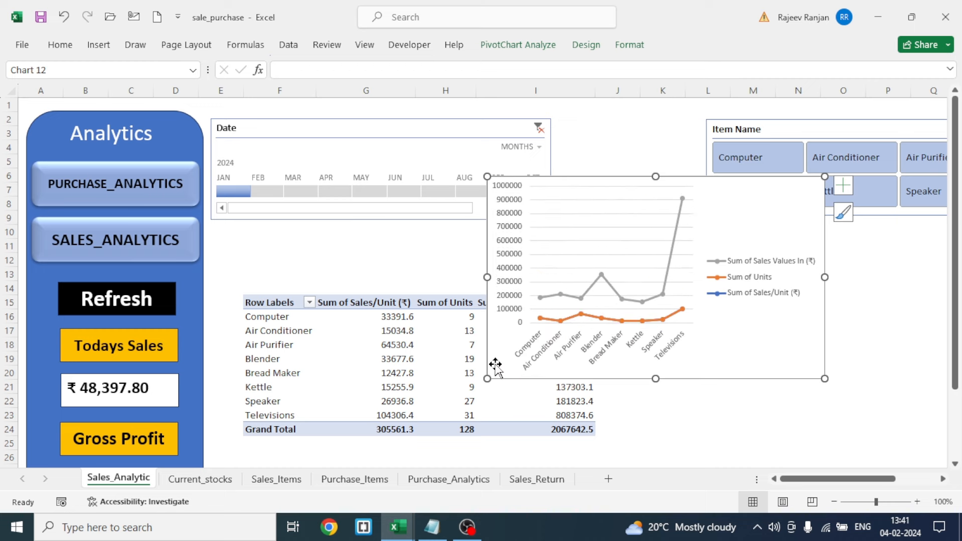
Delete the item-name axis, the value axis and the gridlines from the sales chart.
{"action": "left_click", "coordinate": [568, 346]}
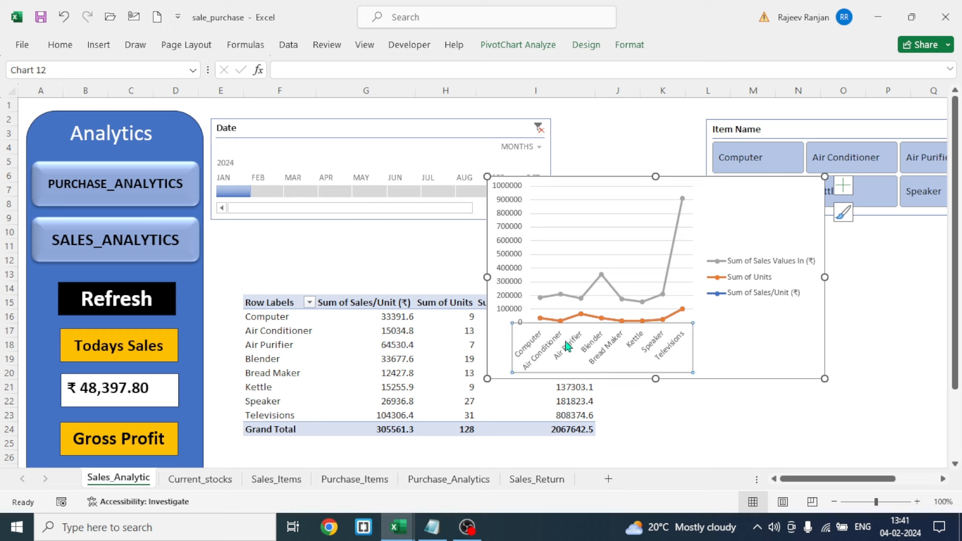
{"action": "key", "text": "Delete"}
{"action": "left_click", "coordinate": [522, 269]}
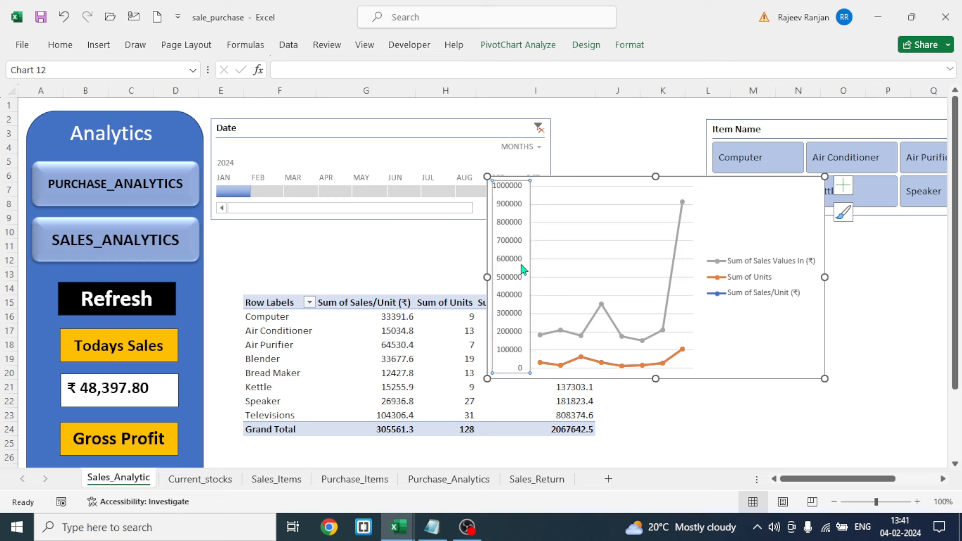
{"action": "key", "text": "Delete"}
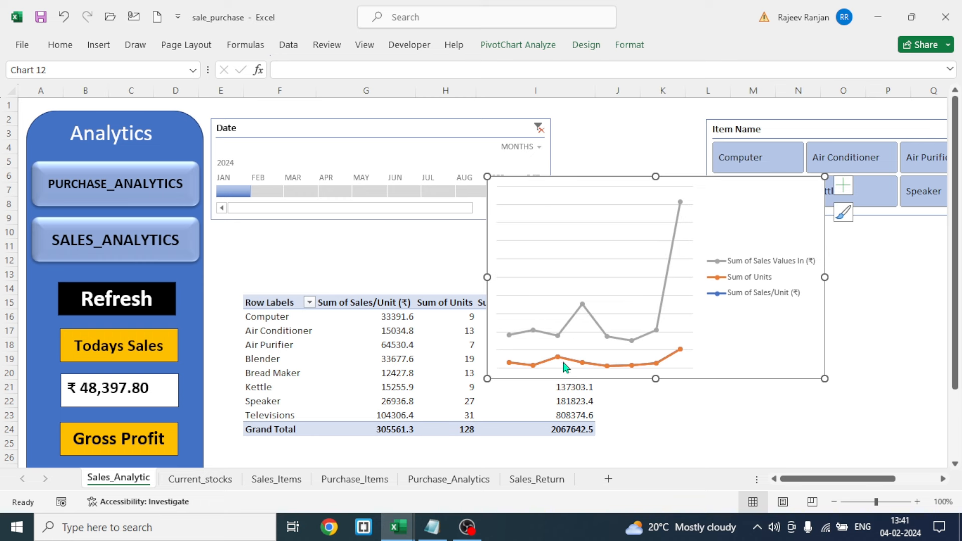
{"action": "left_click", "coordinate": [599, 204]}
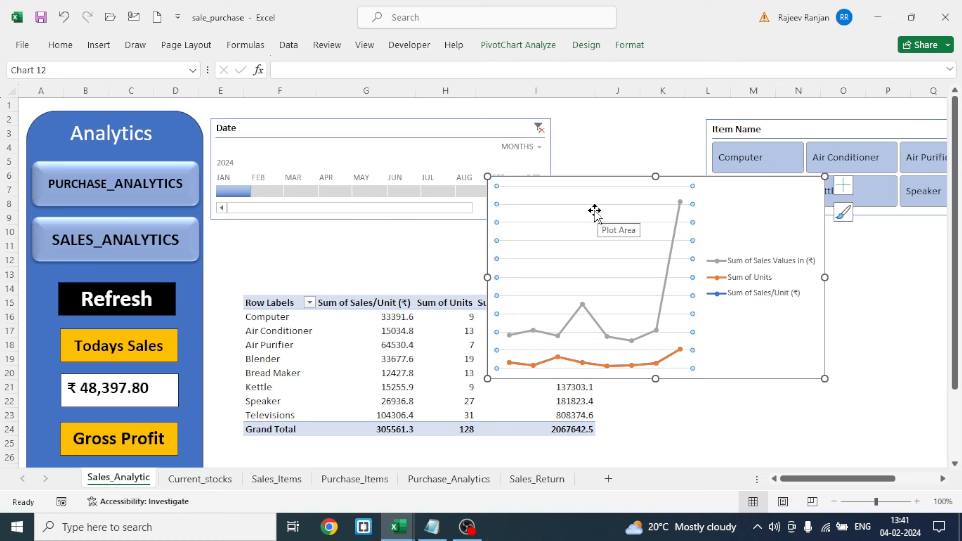
{"action": "key", "text": "Delete"}
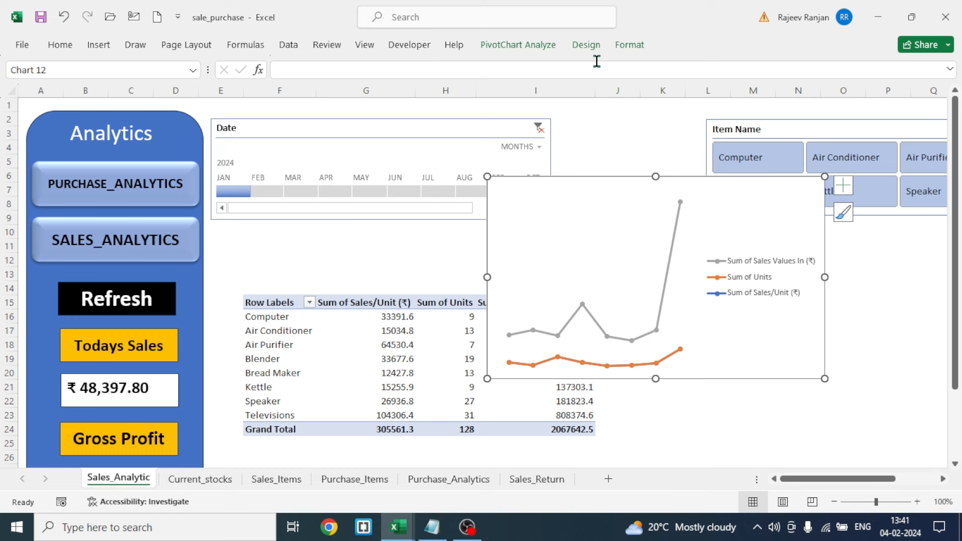
Apply chart Style 2 to the sales line chart.
{"action": "left_click", "coordinate": [586, 45]}
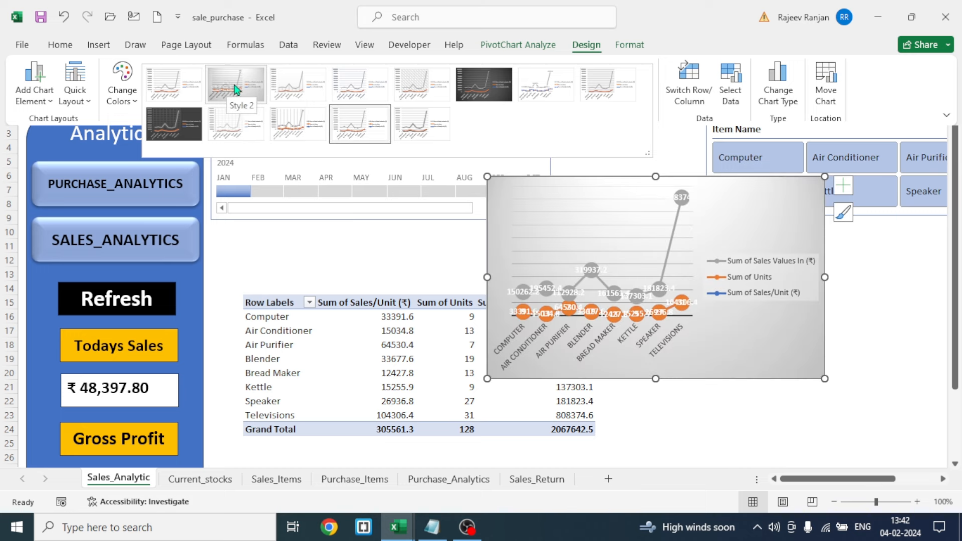
{"action": "left_click", "coordinate": [234, 89]}
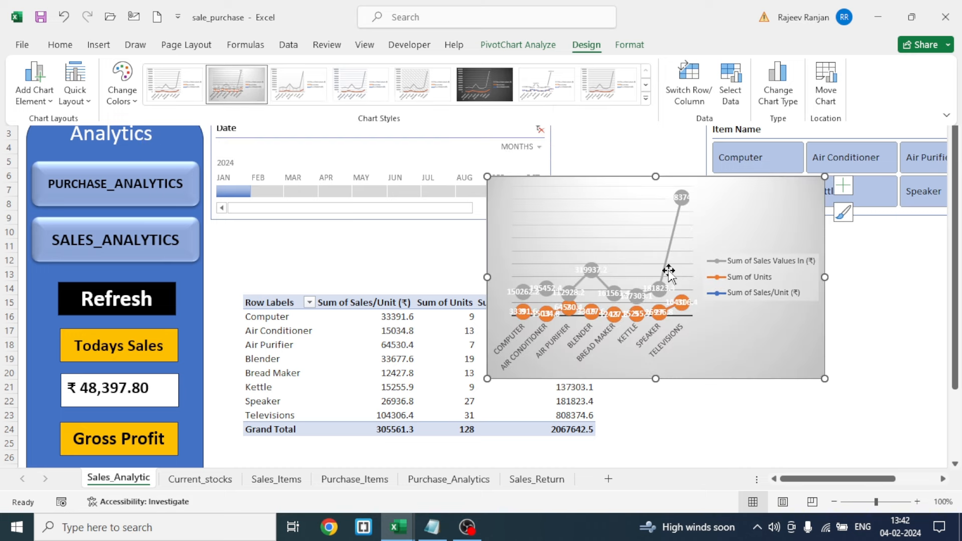
{"action": "left_click", "coordinate": [621, 211]}
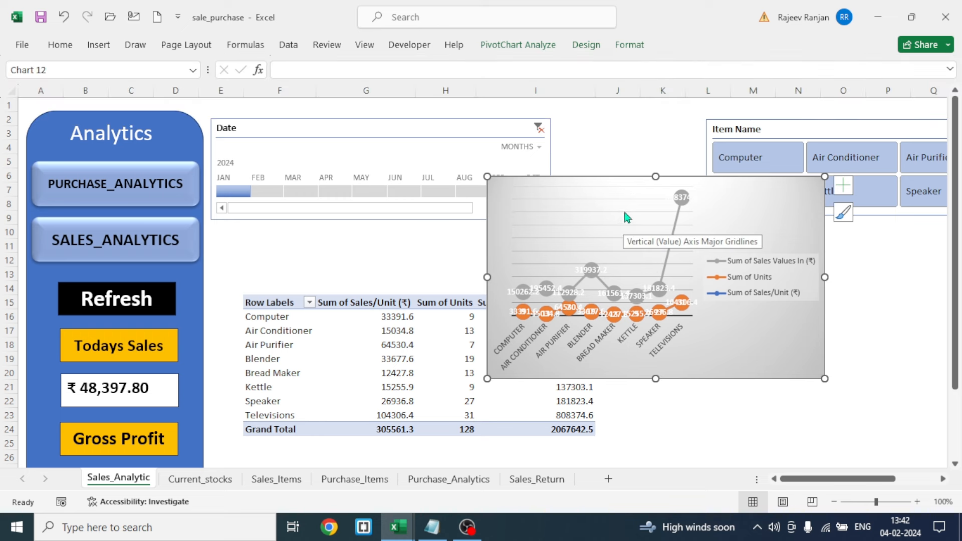
Remove the gridlines and item-name axis from the restyled sales chart and move the chart below the Item Name slicer.
{"action": "left_click", "coordinate": [624, 209]}
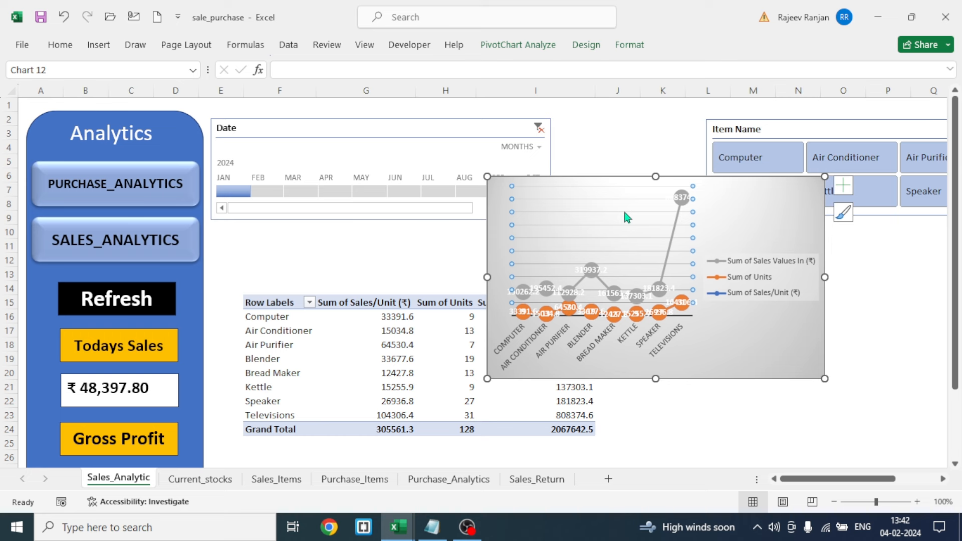
{"action": "key", "text": "Delete"}
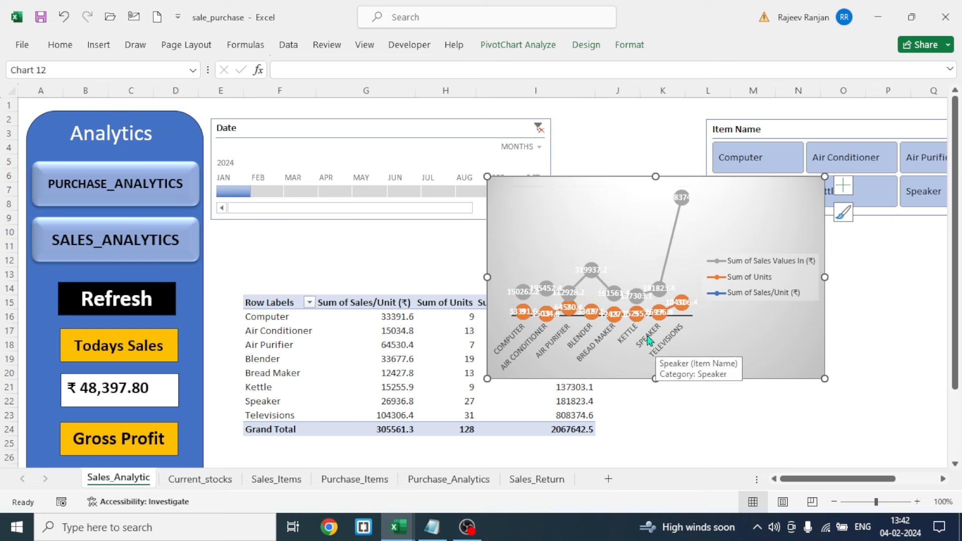
{"action": "left_click", "coordinate": [567, 342]}
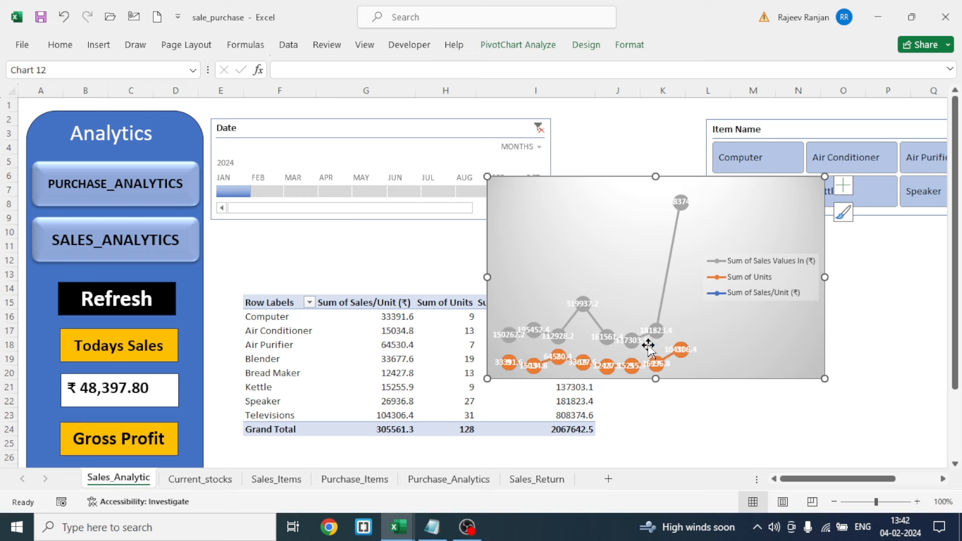
{"action": "left_click_drag", "start_coordinate": [724, 197], "coordinate": [856, 285]}
{"action": "left_click", "coordinate": [856, 285]}
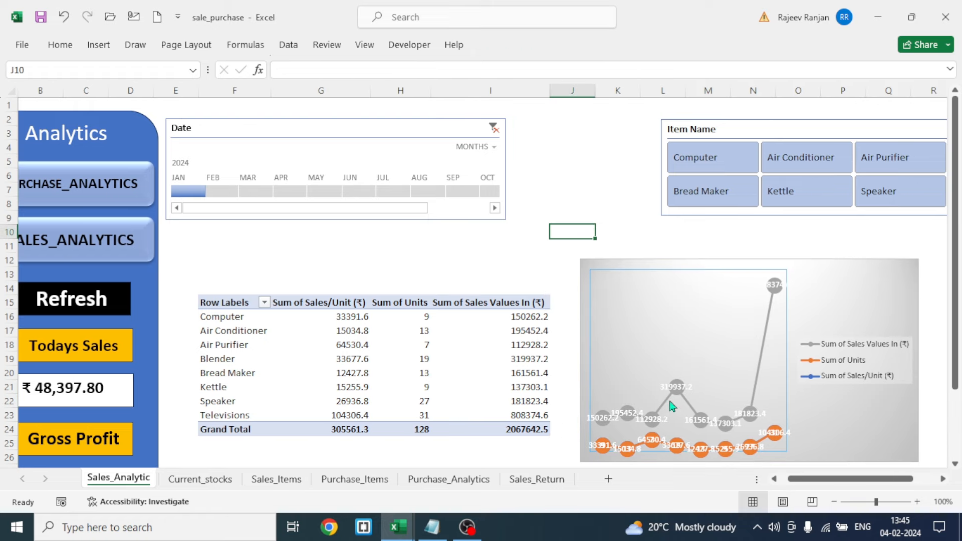
Give the Sum of Sales Values In (₹) data labels a solid black text fill.
{"action": "left_click", "coordinate": [674, 389]}
{"action": "right_click", "coordinate": [674, 389]}
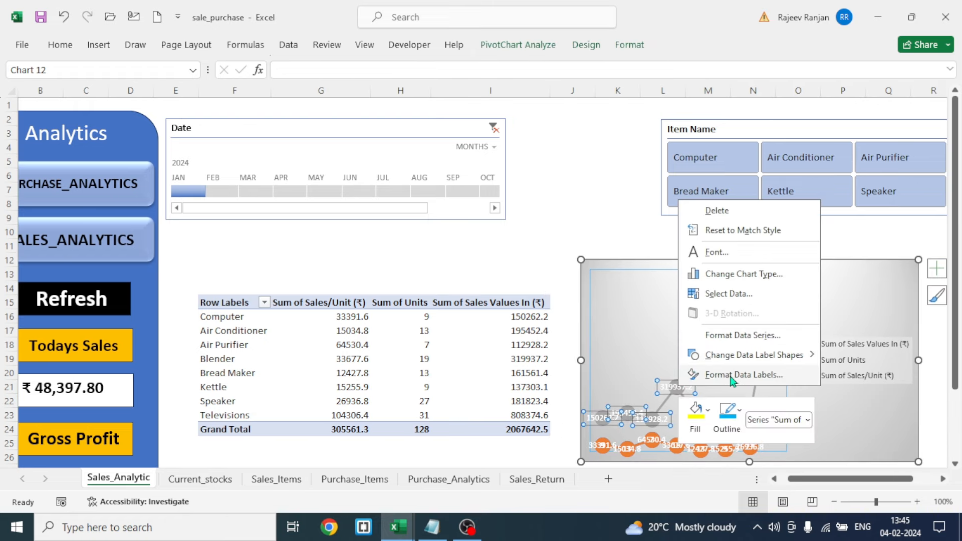
{"action": "left_click", "coordinate": [757, 382]}
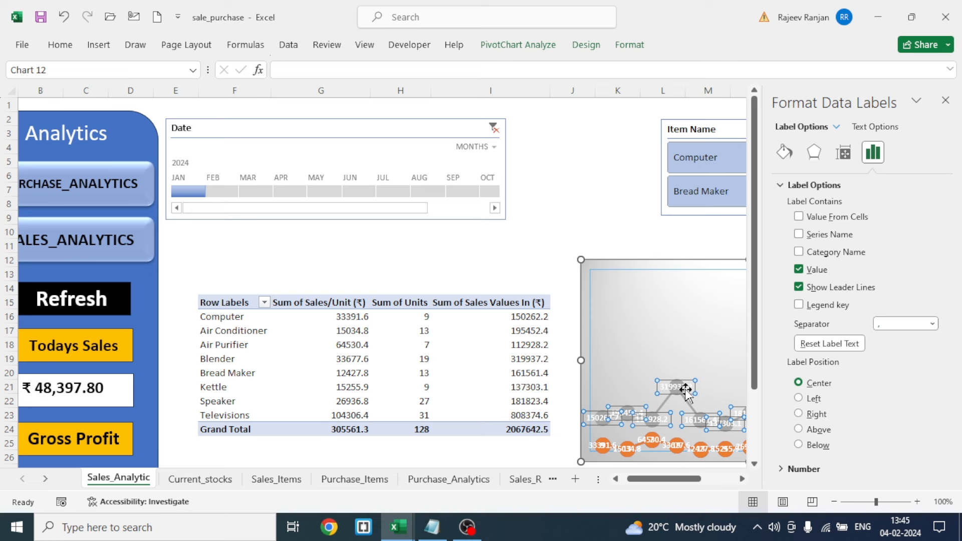
{"action": "left_click", "coordinate": [874, 128]}
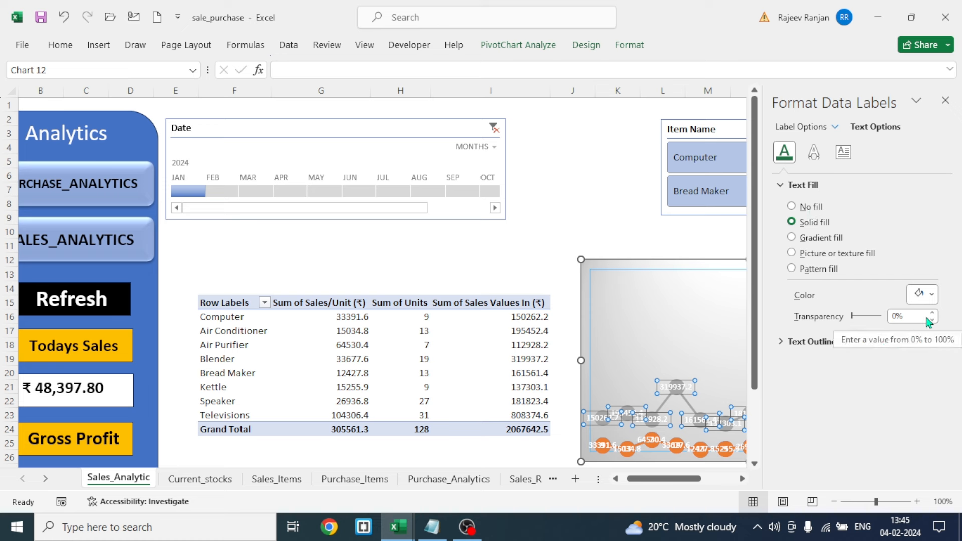
{"action": "left_click", "coordinate": [934, 299]}
{"action": "left_click", "coordinate": [856, 331]}
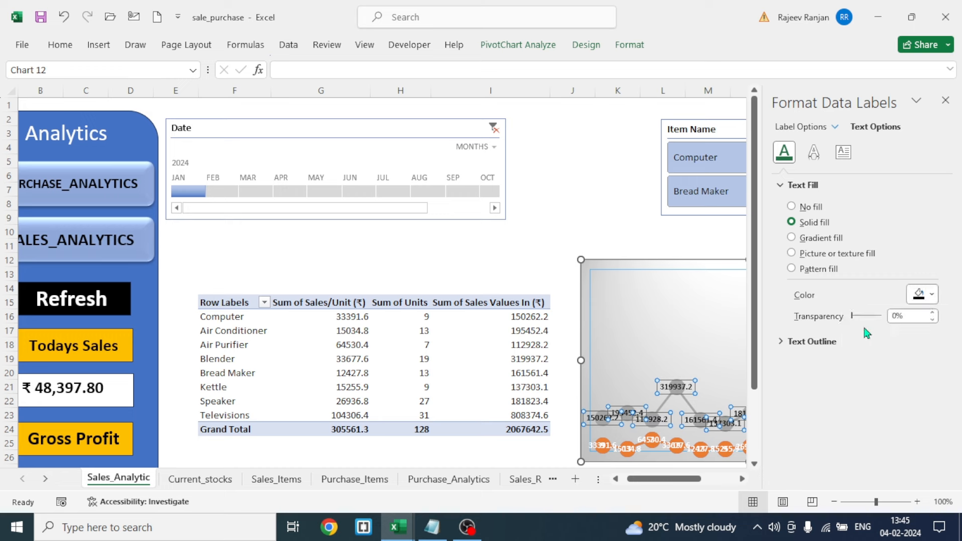
Set the label position of the Sum of Sales Values In (₹) series to Above and close the formatting pane.
{"action": "left_click", "coordinate": [801, 127]}
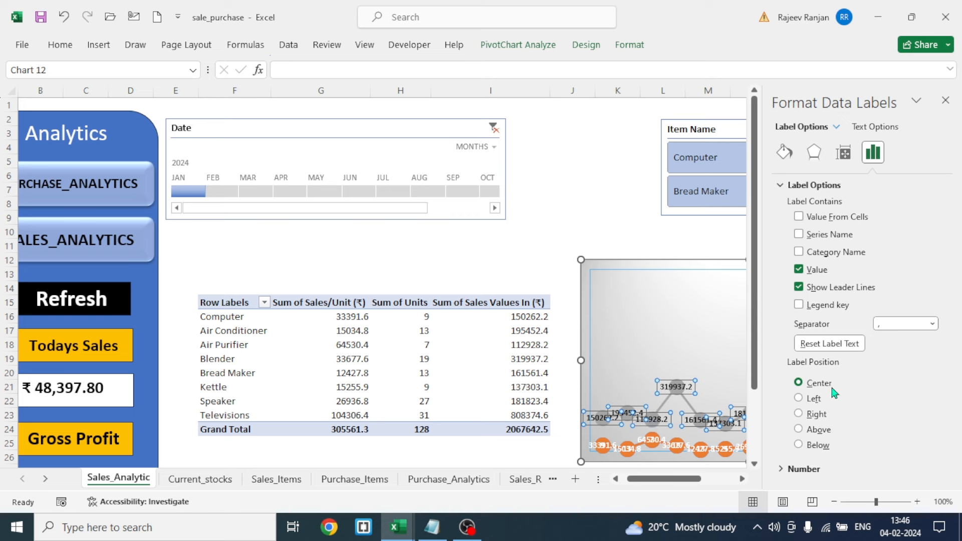
{"action": "left_click", "coordinate": [799, 430]}
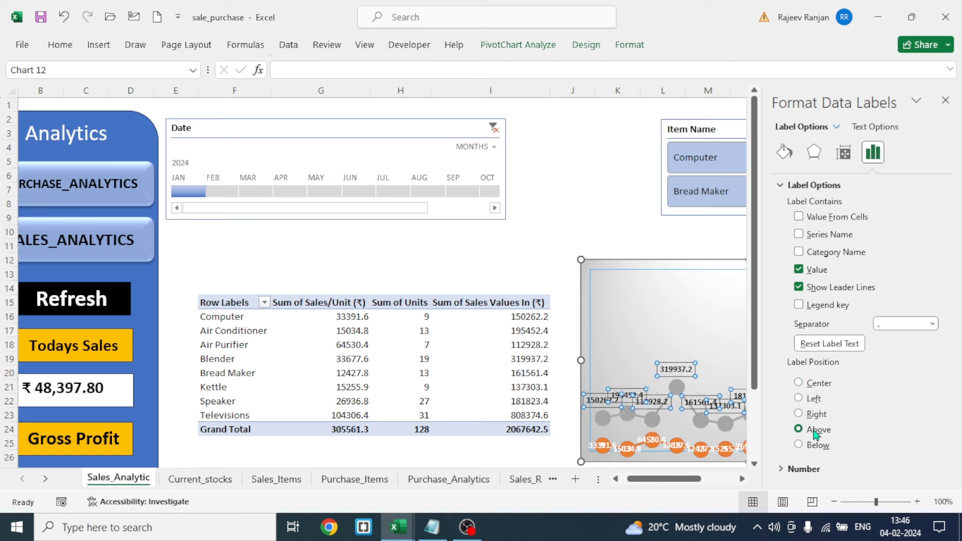
{"action": "left_click", "coordinate": [617, 231]}
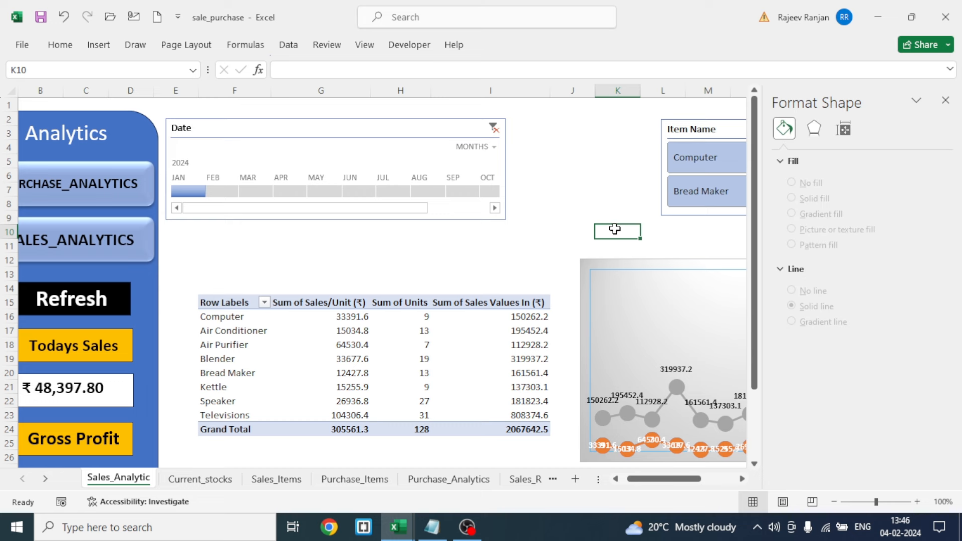
{"action": "left_click", "coordinate": [942, 100]}
Delete the legend from the sales line chart.
{"action": "left_click", "coordinate": [872, 360]}
{"action": "key", "text": "Delete"}
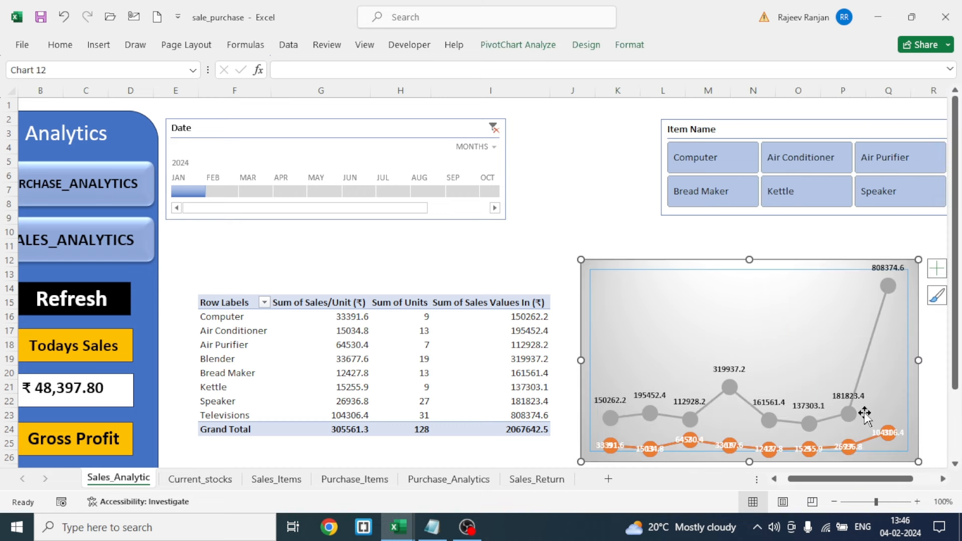
{"action": "left_click", "coordinate": [934, 415]}
Test the sales Item Name slicer with only Computer and Air Conditioner, and reselect the items from Computer to Speaker.
{"action": "left_click", "coordinate": [704, 161]}
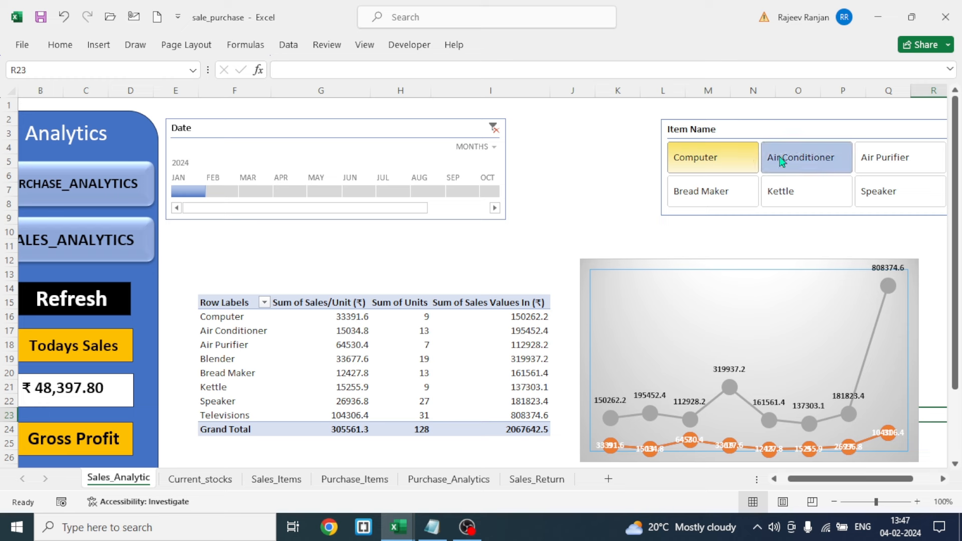
{"action": "left_click", "coordinate": [806, 157], "text": "ctrl"}
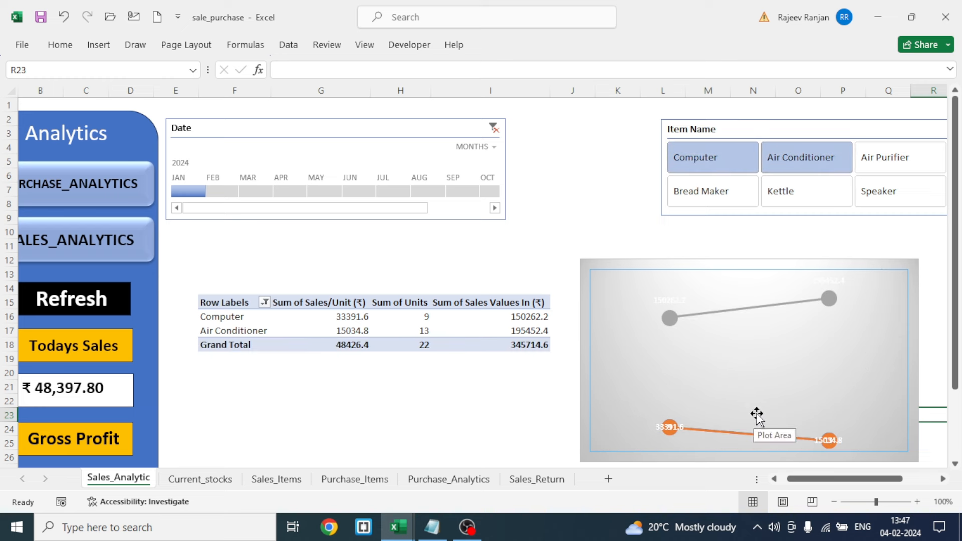
{"action": "left_click_drag", "start_coordinate": [700, 163], "coordinate": [927, 204]}
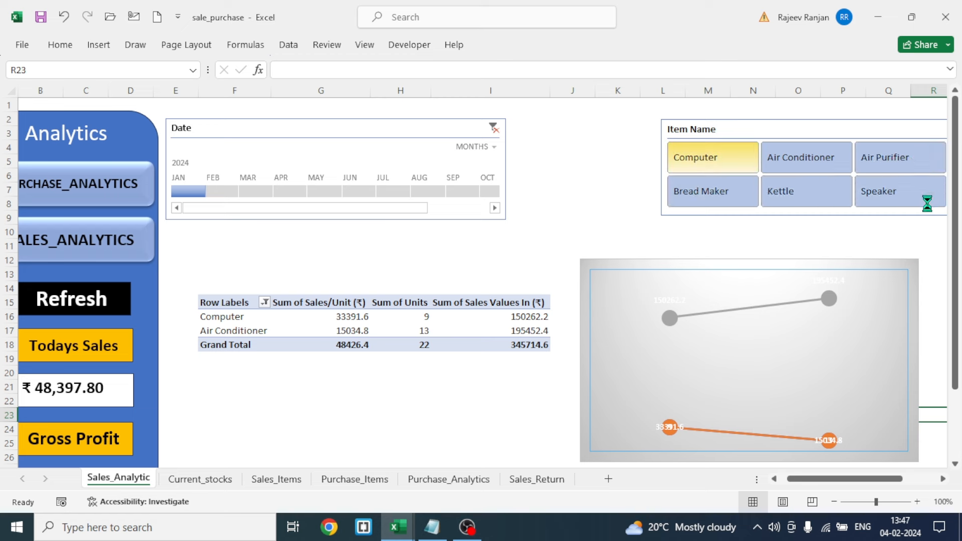
{"action": "left_click", "coordinate": [568, 237]}
{"action": "scroll", "coordinate": [568, 237], "scroll_direction": "left", "scroll_amount": 1}
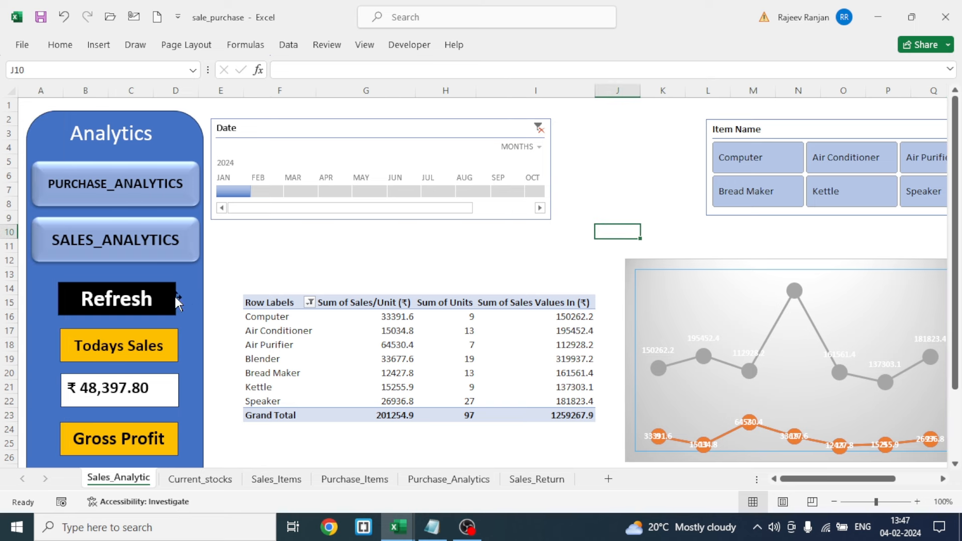
Copy the PURCHASE ITEMS banner and its icon from Purchase_Analytics to Sales_Analytic, placing copies above the PivotTable and the chart.
{"action": "left_click", "coordinate": [269, 248]}
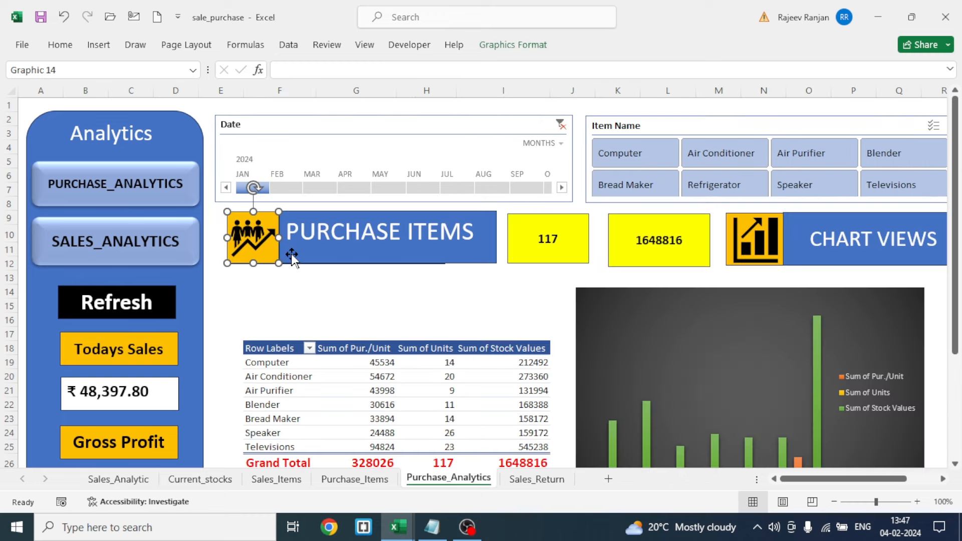
{"action": "left_click", "coordinate": [426, 251], "text": "ctrl"}
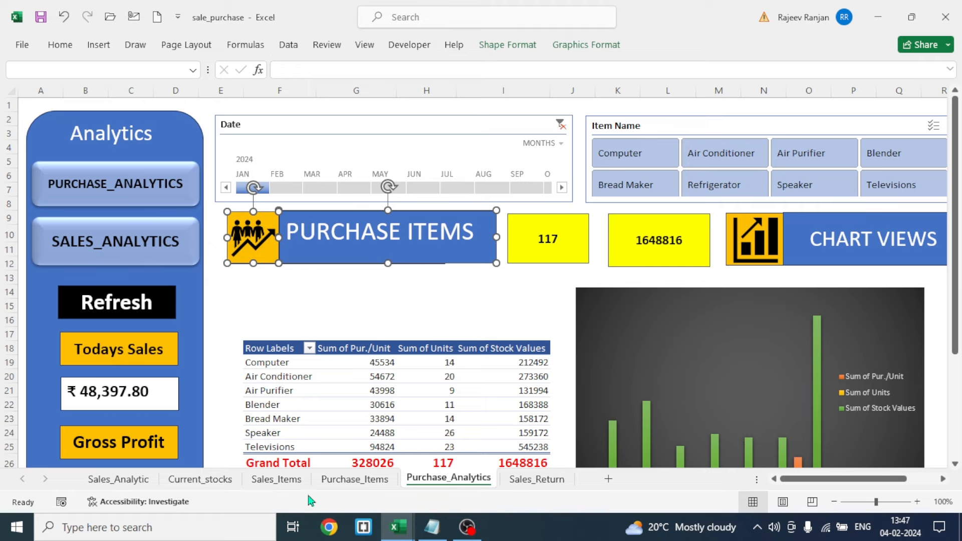
{"action": "left_click", "coordinate": [134, 484]}
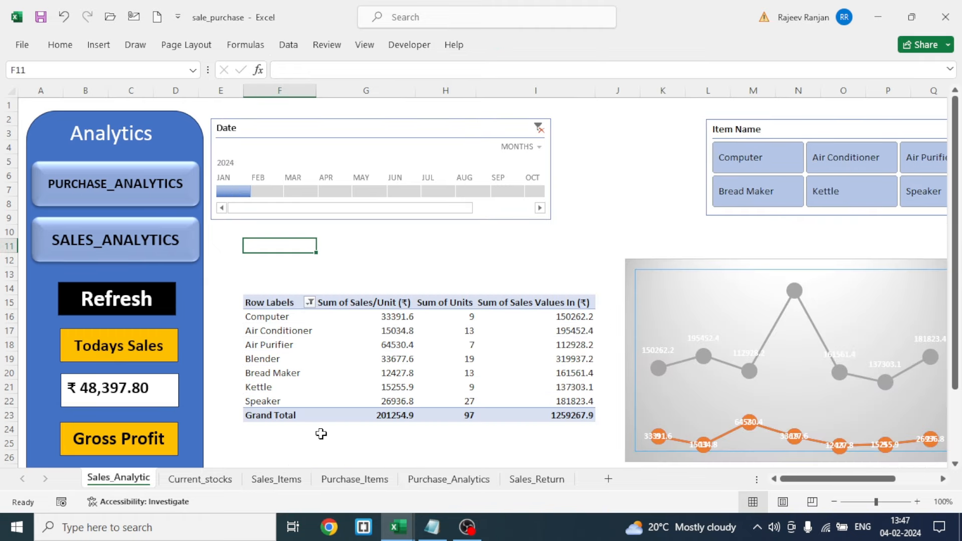
{"action": "key", "text": "ctrl+v"}
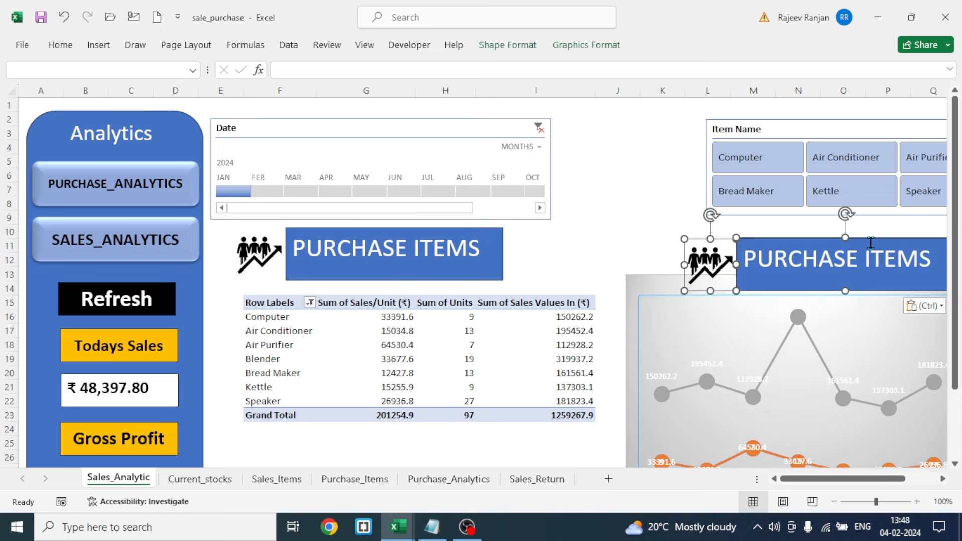
{"action": "left_click", "coordinate": [887, 256]}
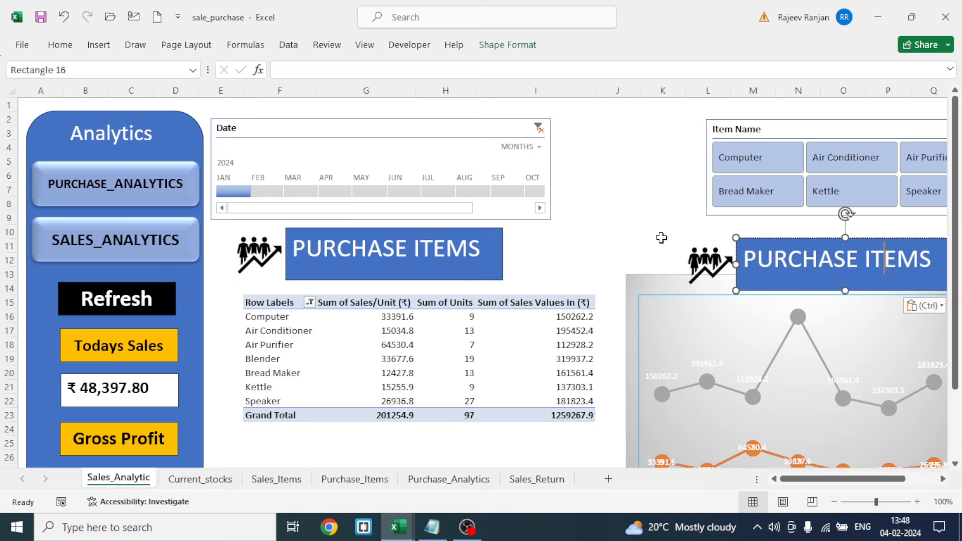
{"action": "left_click", "coordinate": [625, 230]}
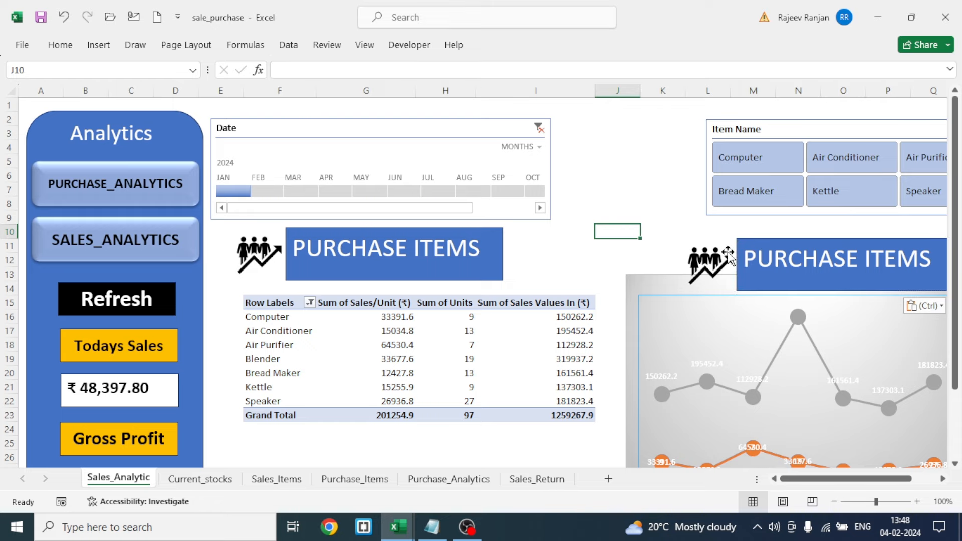
{"action": "left_click", "coordinate": [729, 257]}
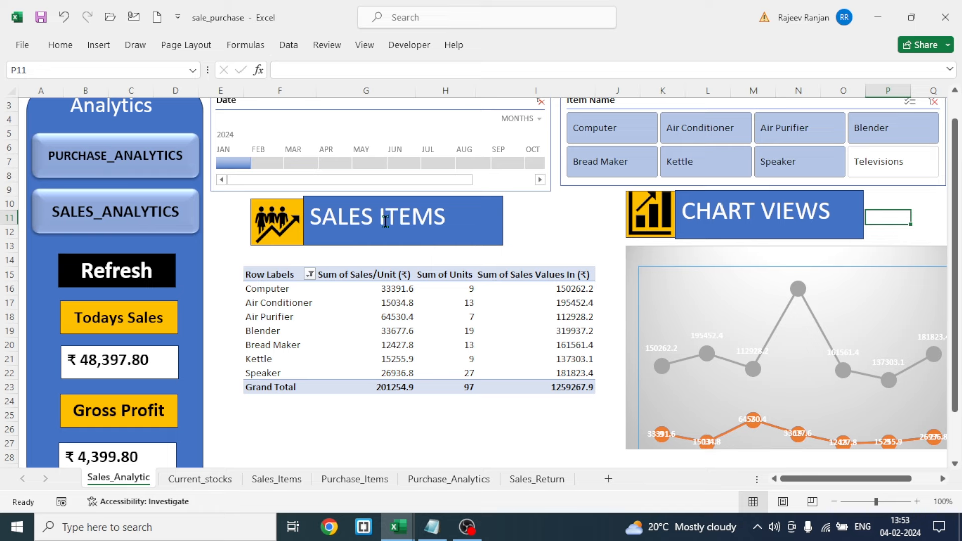
Examine the source records on the Sales_Items sheet that feed the sales PivotTable.
{"action": "left_click", "coordinate": [521, 118]}
{"action": "left_click", "coordinate": [592, 230]}
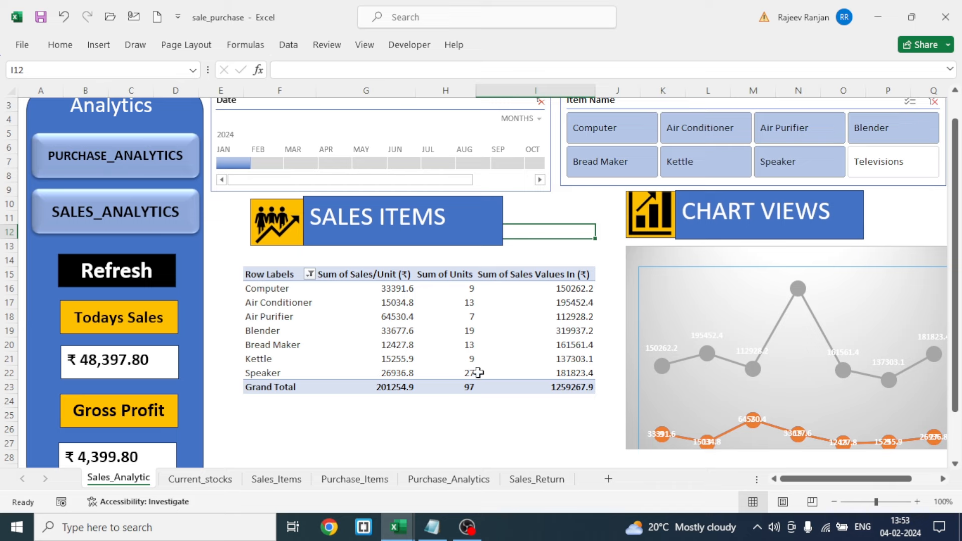
{"action": "left_click", "coordinate": [438, 439]}
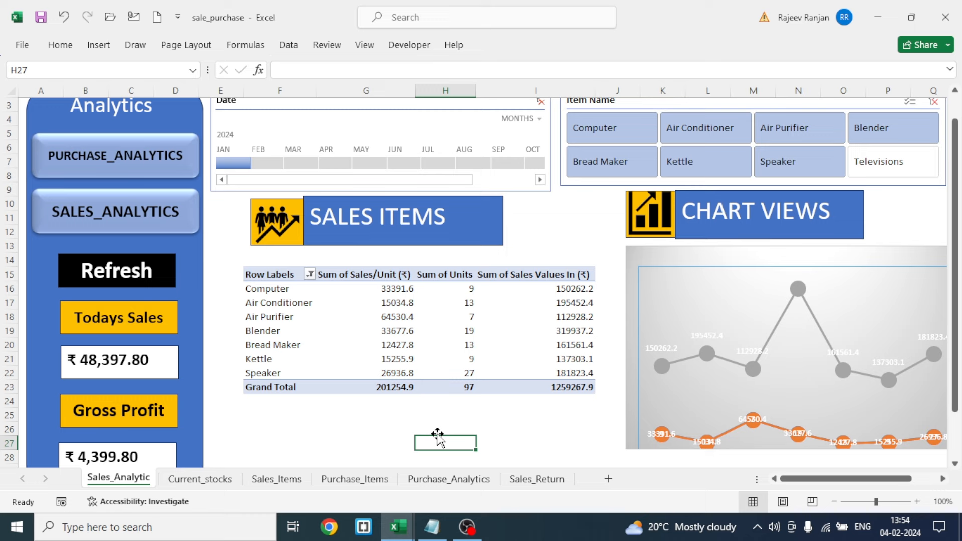
{"action": "left_click", "coordinate": [294, 483]}
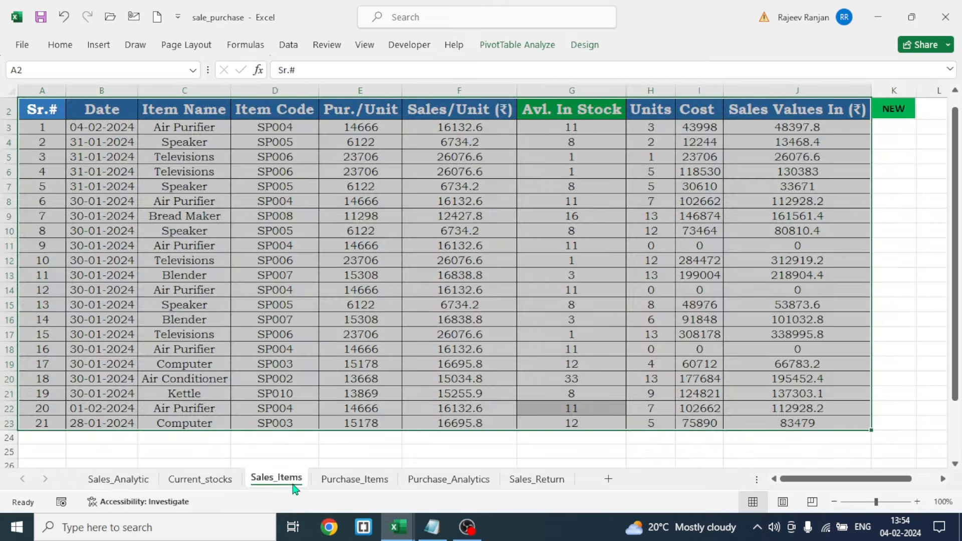
{"action": "left_click", "coordinate": [390, 172]}
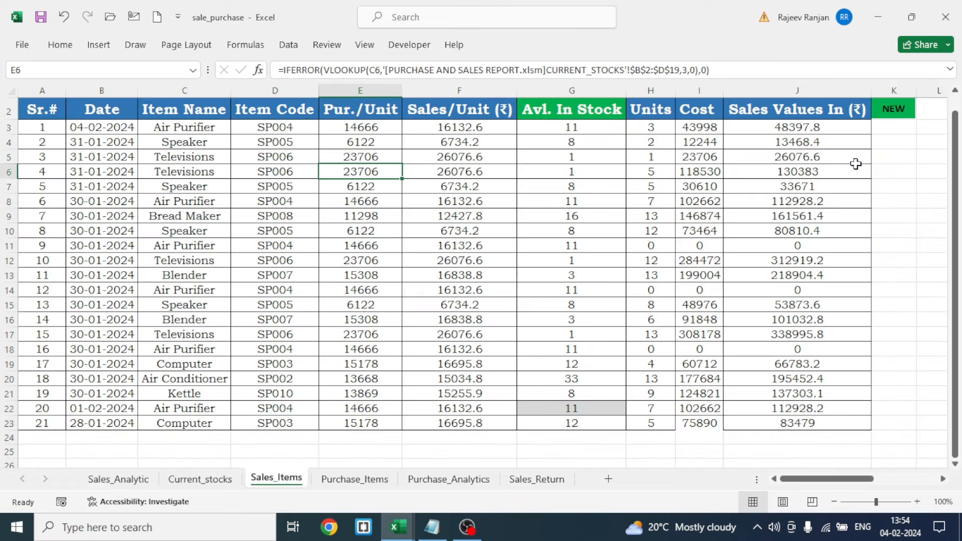
Record a macro named SALEREF, stored in this workbook, that refreshes the PivotTable on the Sales_Analytic sheet.
{"action": "left_click", "coordinate": [125, 479]}
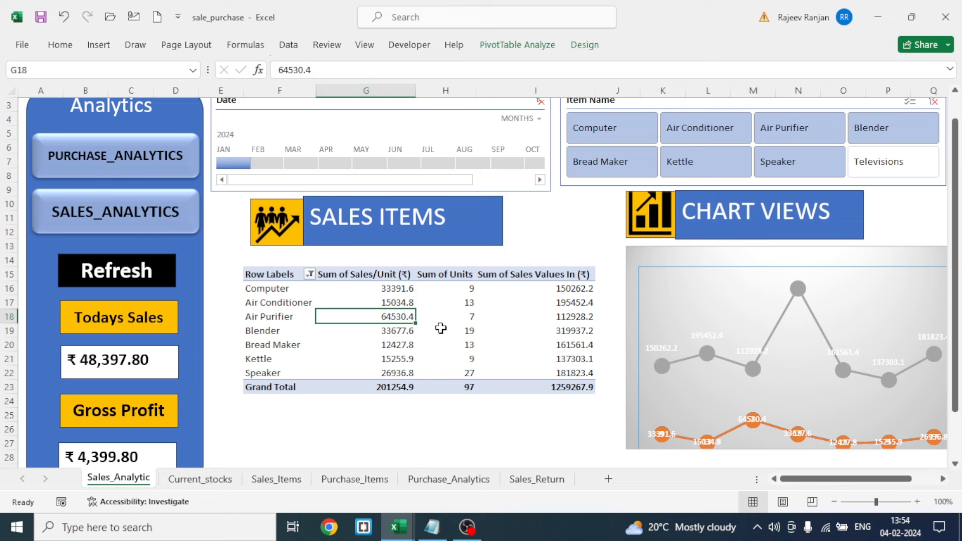
{"action": "left_click", "coordinate": [518, 51]}
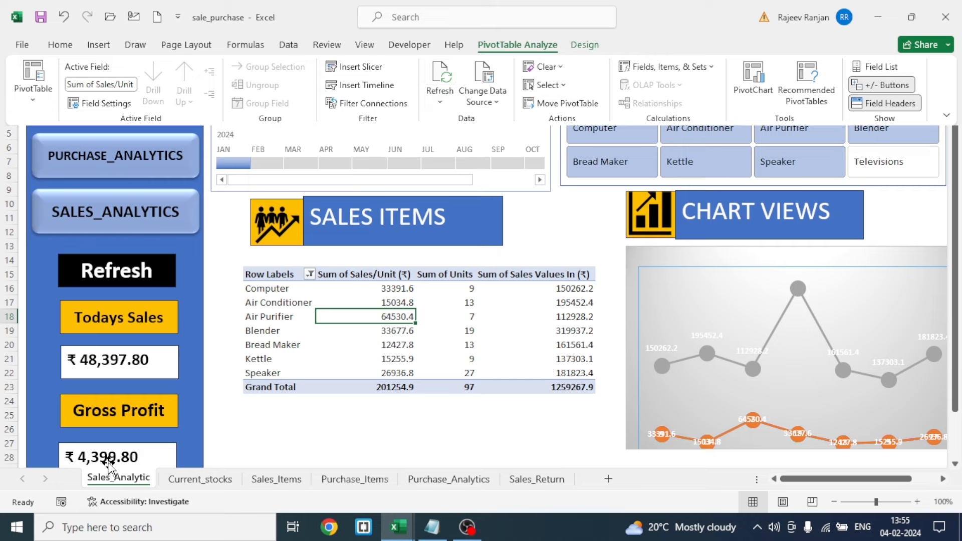
{"action": "left_click", "coordinate": [61, 505]}
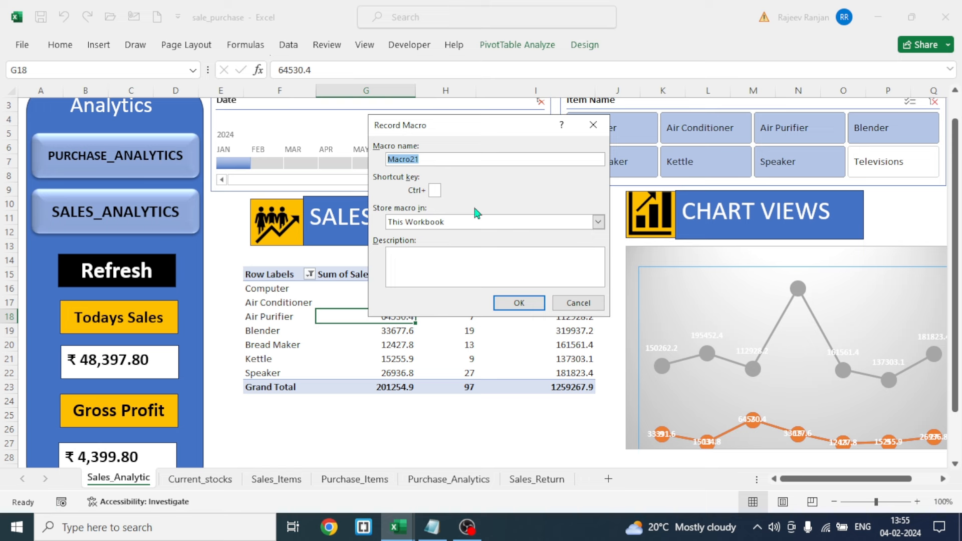
{"action": "type", "text": "SALEREF"}
{"action": "left_click", "coordinate": [519, 303]}
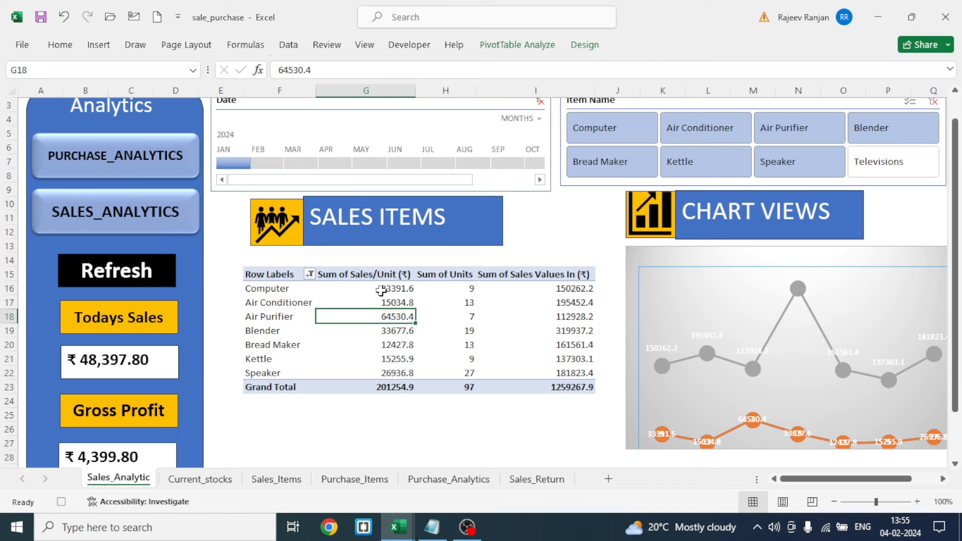
{"action": "left_click", "coordinate": [525, 46]}
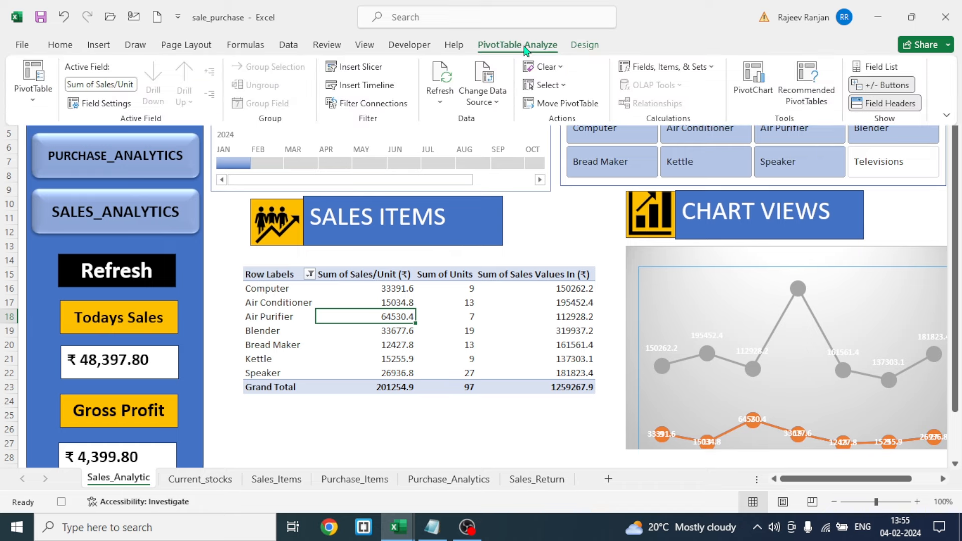
{"action": "left_click", "coordinate": [441, 81]}
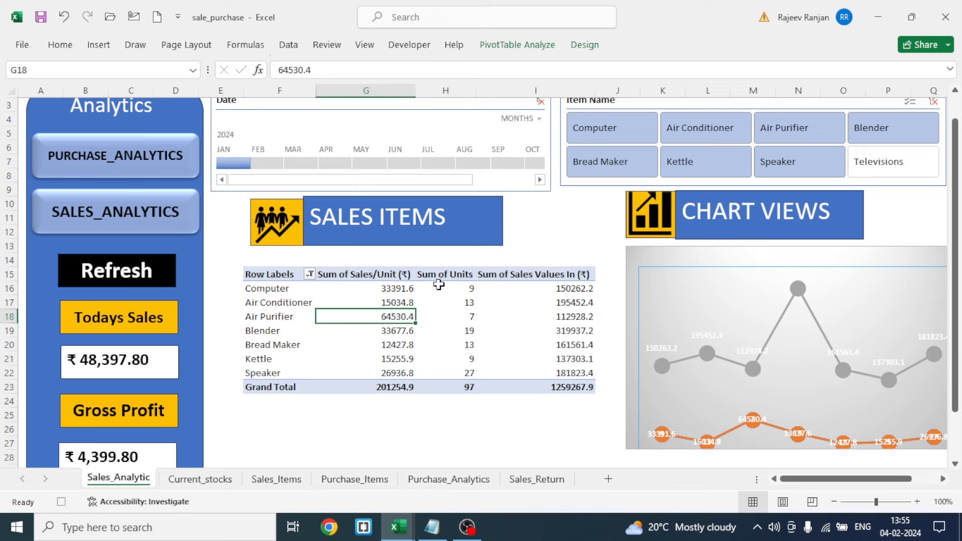
{"action": "mouse_move", "coordinate": [486, 319]}
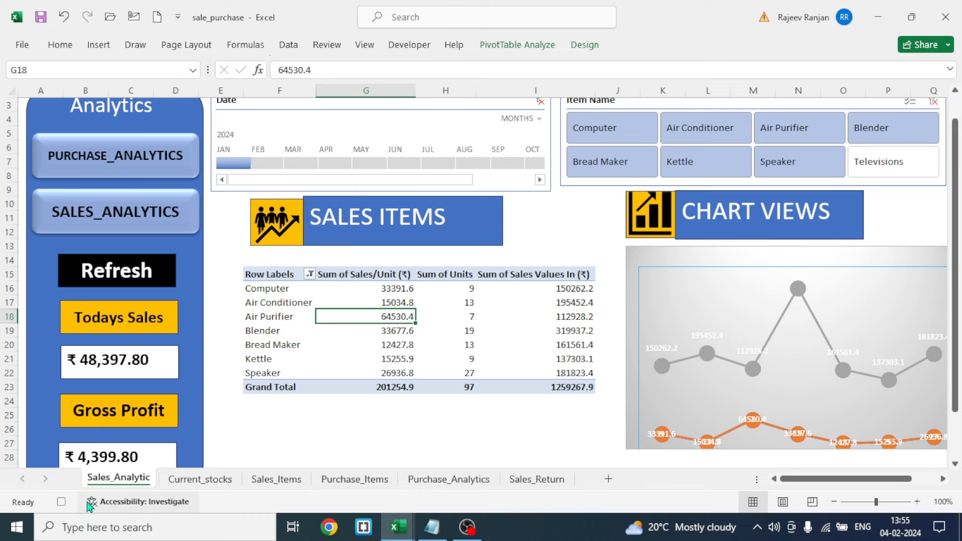
{"action": "left_click", "coordinate": [61, 502]}
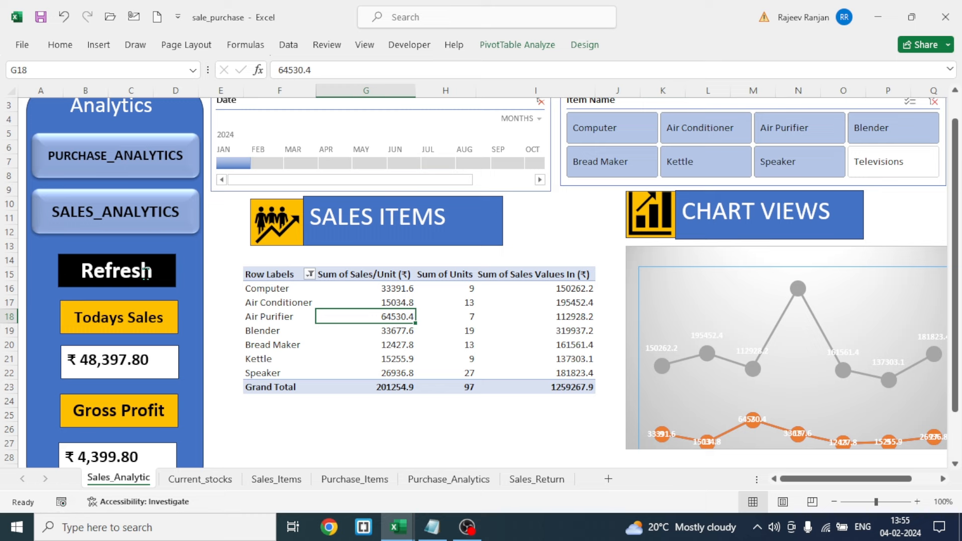
Assign the SALEREF macro to the Refresh shape on the Sales_Analytic sheet.
{"action": "left_click", "coordinate": [165, 278], "text": "ctrl"}
{"action": "right_click", "coordinate": [167, 277]}
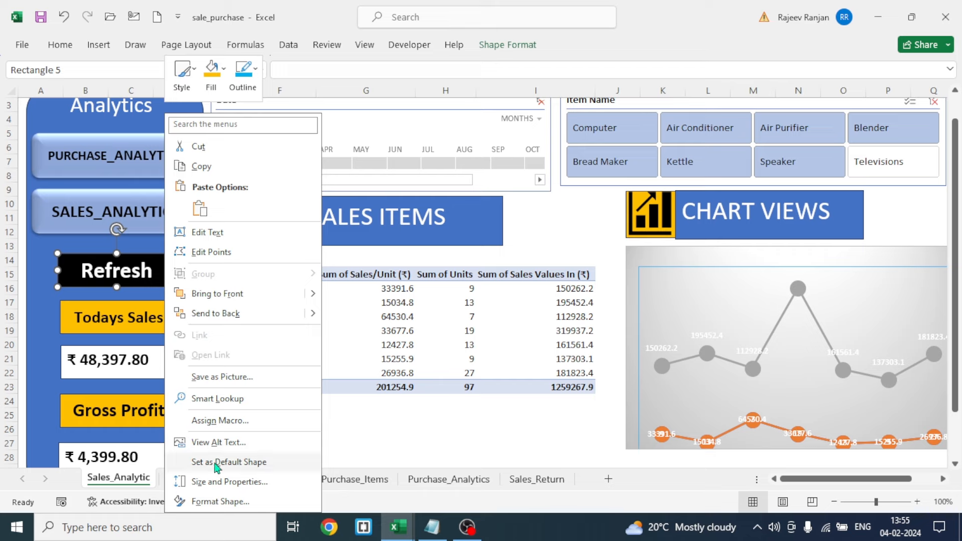
{"action": "left_click", "coordinate": [224, 423]}
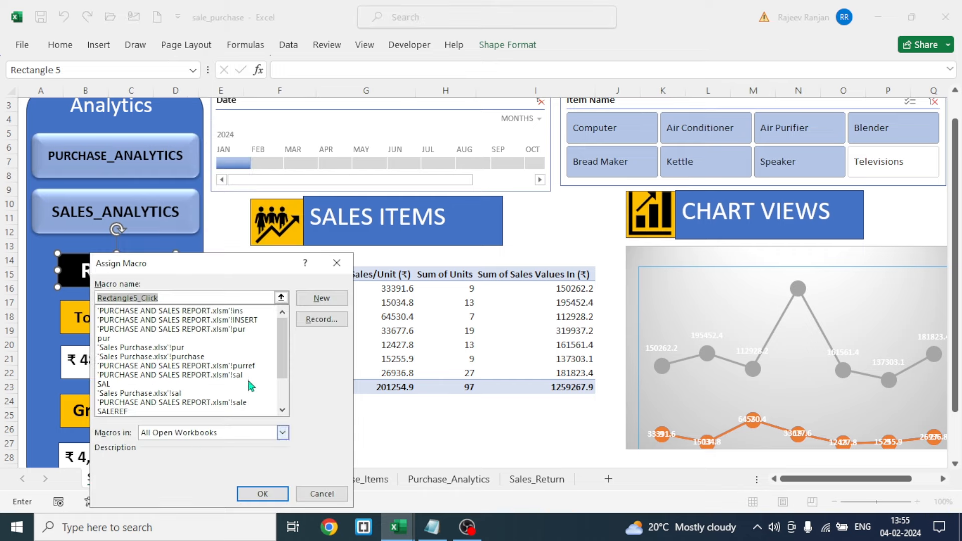
{"action": "left_click_drag", "start_coordinate": [284, 353], "coordinate": [277, 387]}
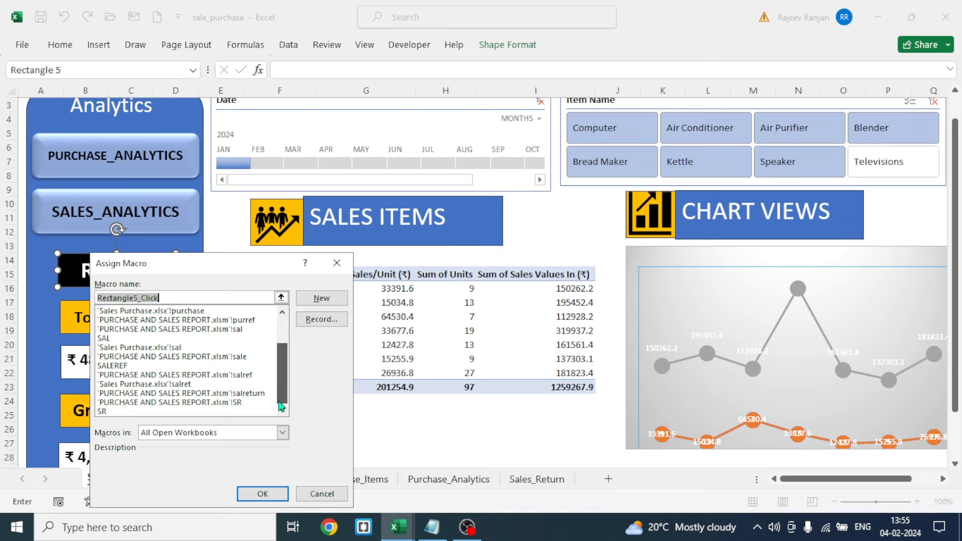
{"action": "left_click", "coordinate": [120, 366]}
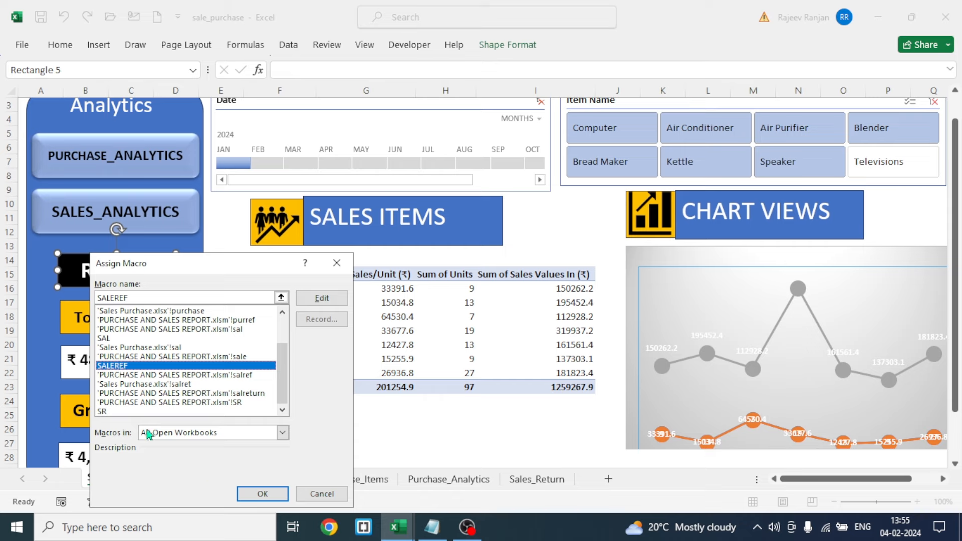
{"action": "left_click", "coordinate": [262, 493]}
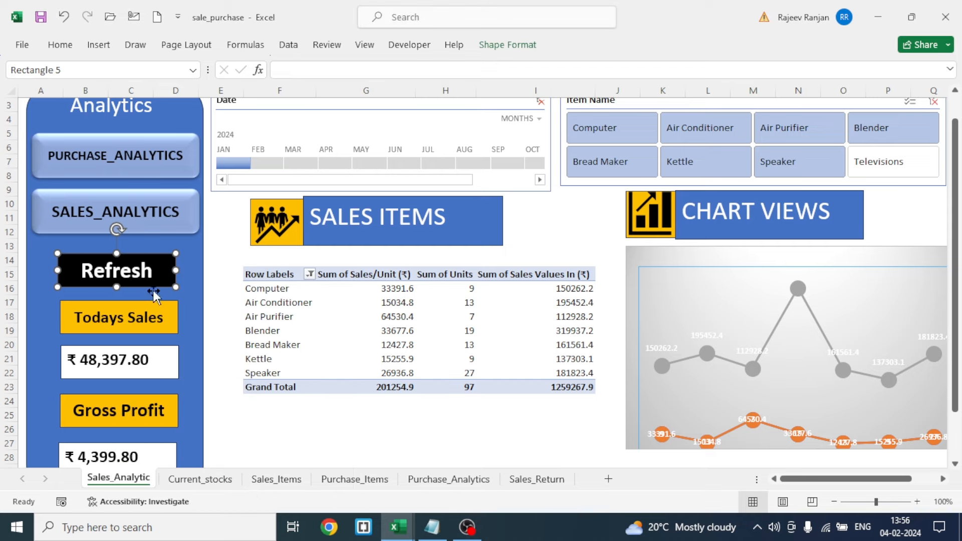
{"action": "left_click", "coordinate": [220, 275]}
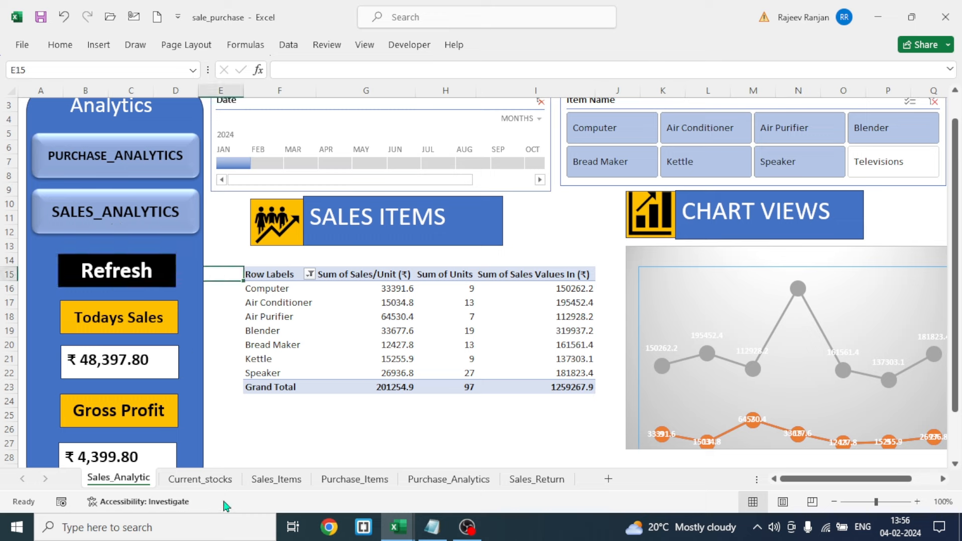
Record a macro named PURREF, stored in this workbook, that refreshes the PivotTable on the Purchase_Analytics sheet.
{"action": "left_click", "coordinate": [438, 484]}
{"action": "left_click", "coordinate": [445, 376]}
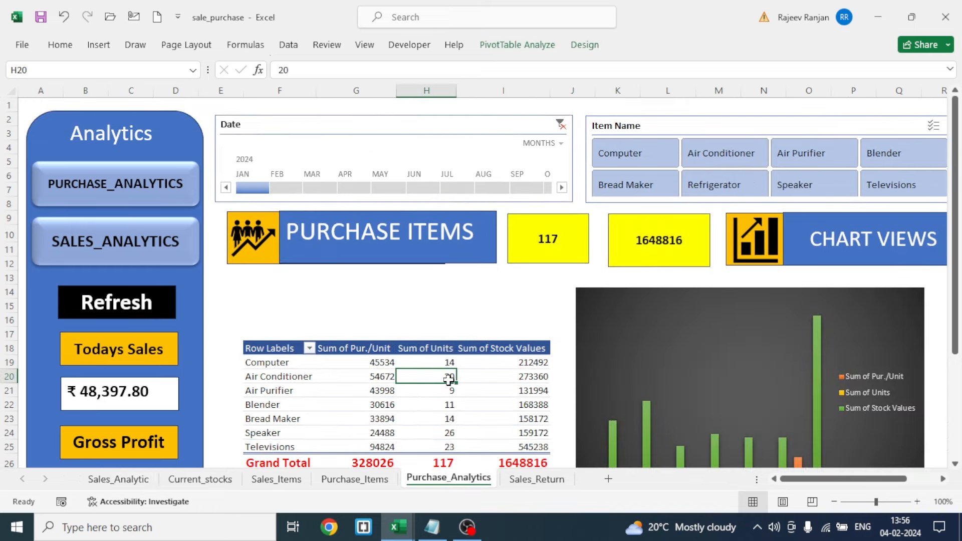
{"action": "left_click", "coordinate": [502, 45]}
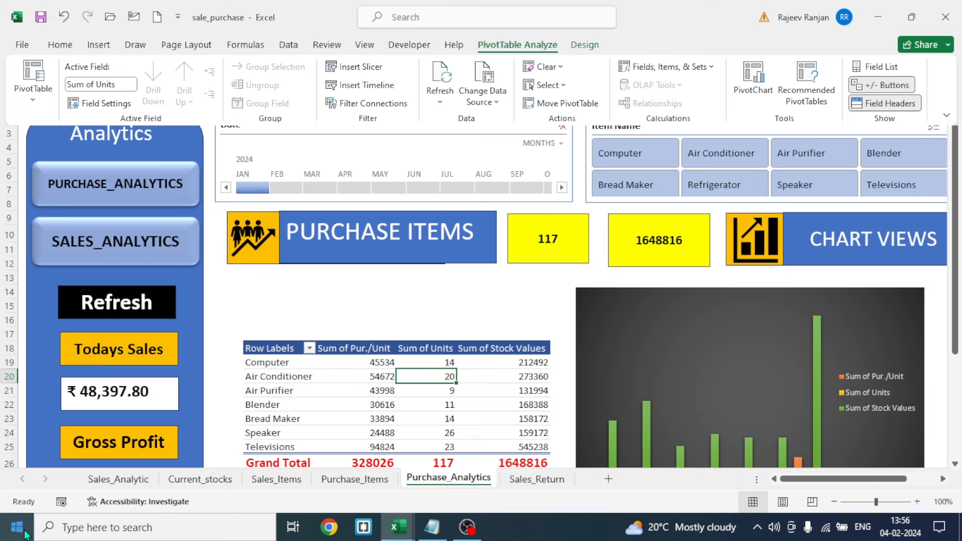
{"action": "left_click", "coordinate": [61, 502]}
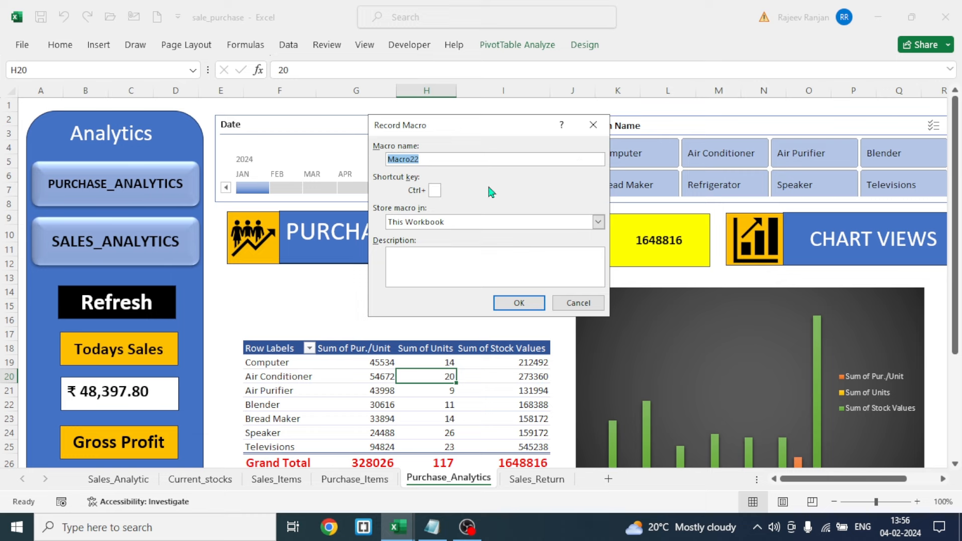
{"action": "type", "text": "PURREF"}
{"action": "left_click", "coordinate": [516, 303]}
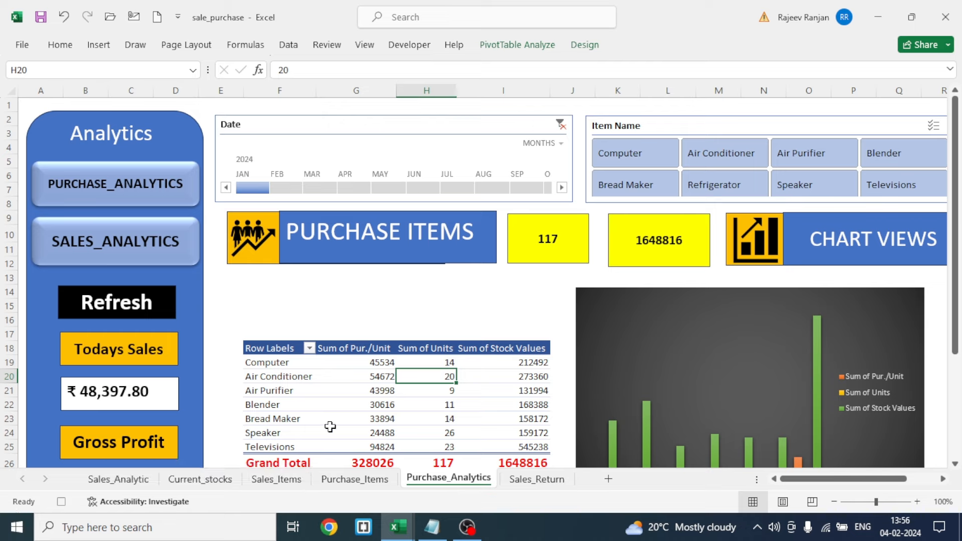
{"action": "left_click", "coordinate": [522, 46]}
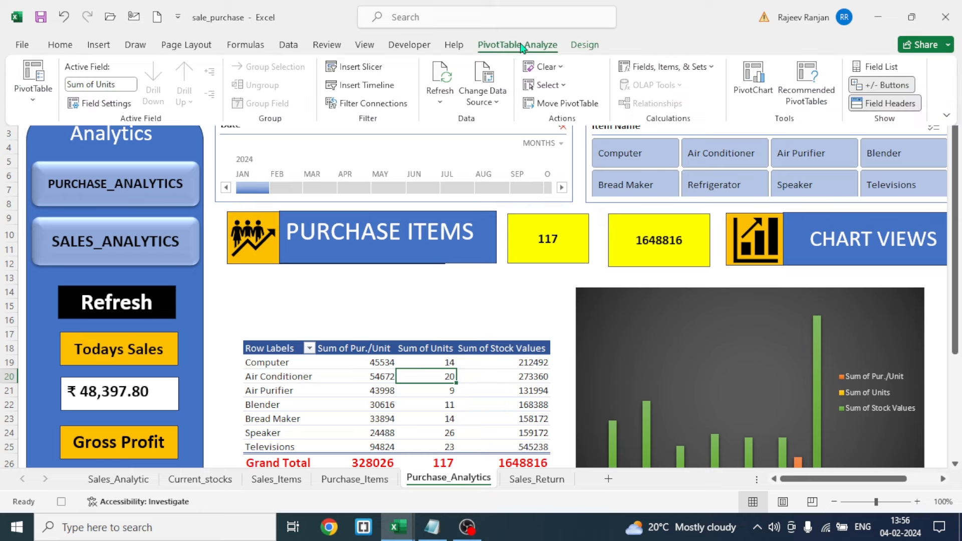
{"action": "left_click", "coordinate": [441, 75]}
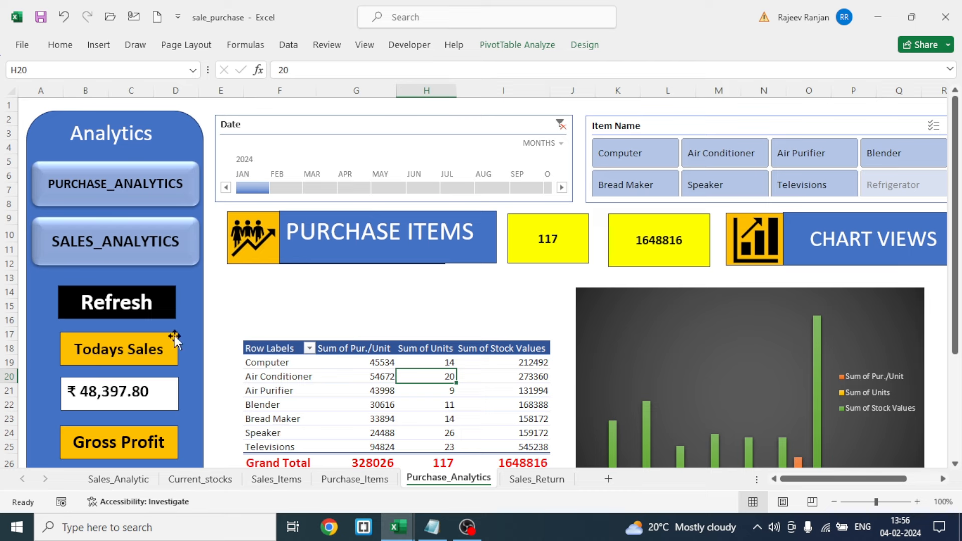
Assign the PURREF macro to the Refresh shape on the Purchase_Analytics sheet.
{"action": "left_click", "coordinate": [167, 307], "text": "ctrl"}
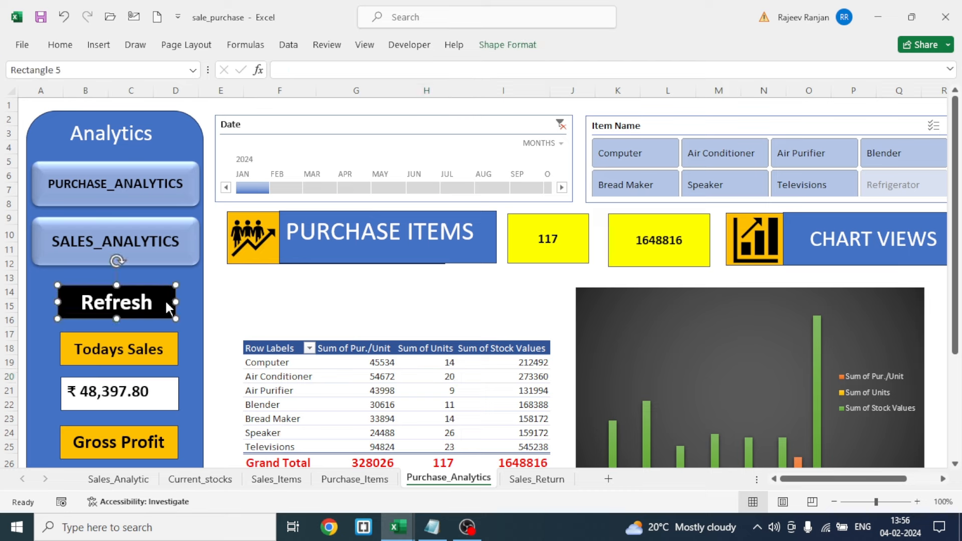
{"action": "right_click", "coordinate": [161, 306]}
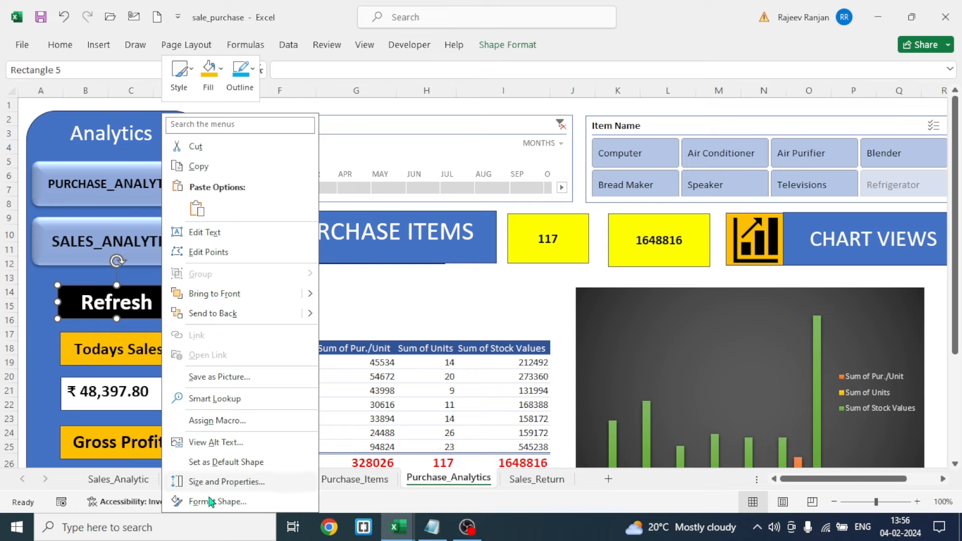
{"action": "left_click", "coordinate": [216, 420]}
{"action": "left_click", "coordinate": [129, 321]}
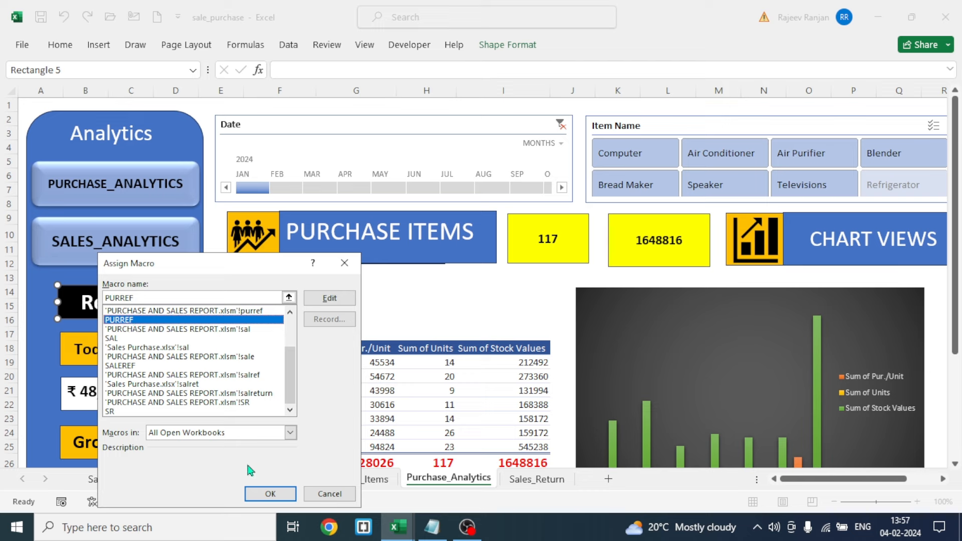
{"action": "left_click", "coordinate": [267, 493]}
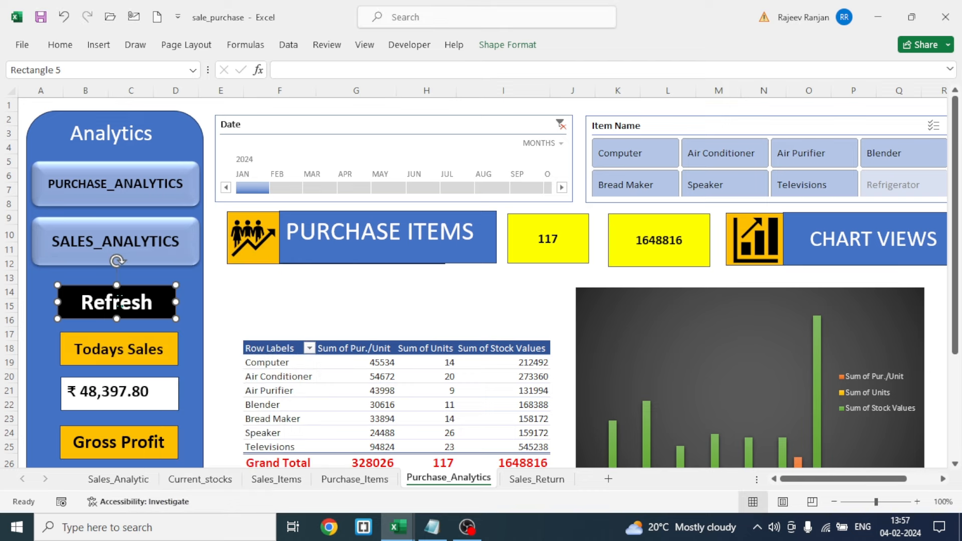
Test the PURCHASE_ANALYTICS and SALES_ANALYTICS links by switching back and forth between the two dashboards, ending on Sales_Analytic.
{"action": "left_click", "coordinate": [243, 309]}
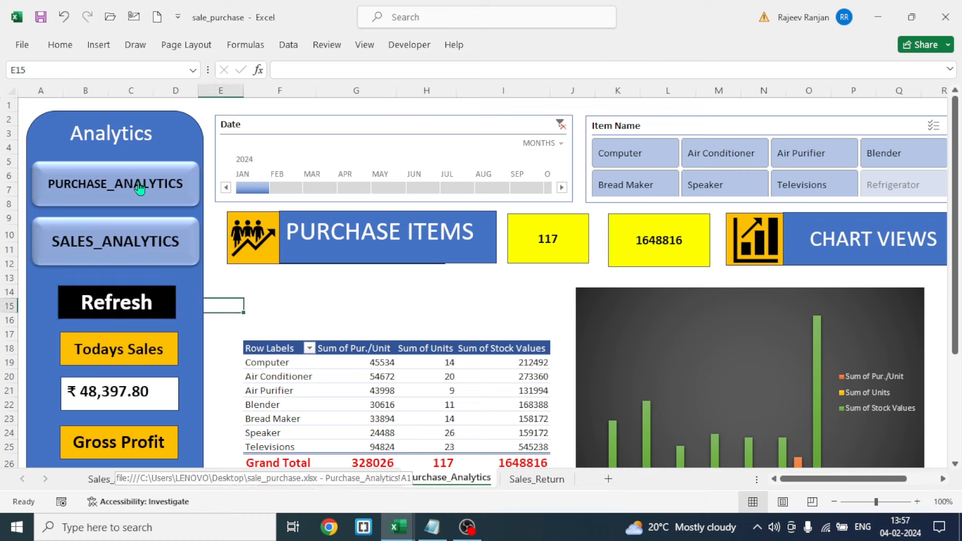
{"action": "left_click", "coordinate": [129, 196]}
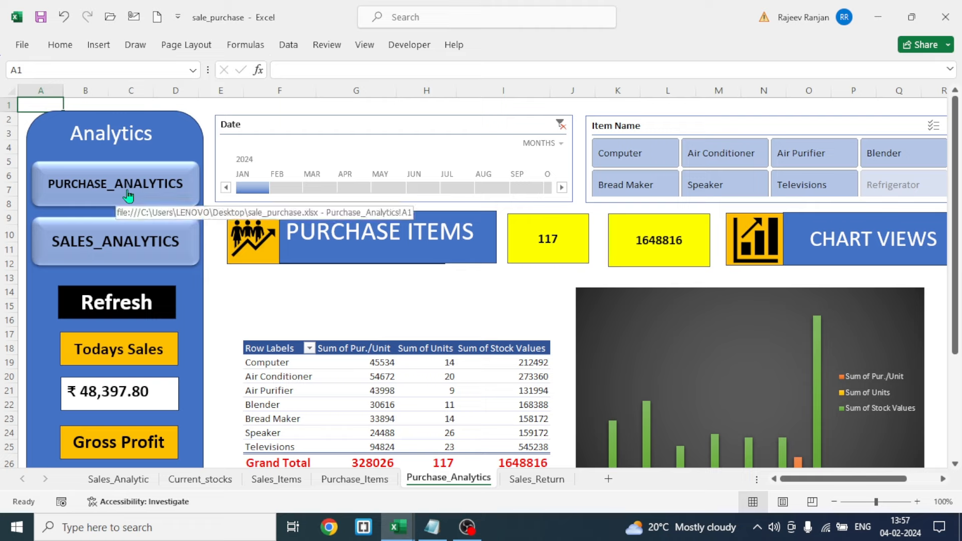
{"action": "left_click", "coordinate": [133, 261]}
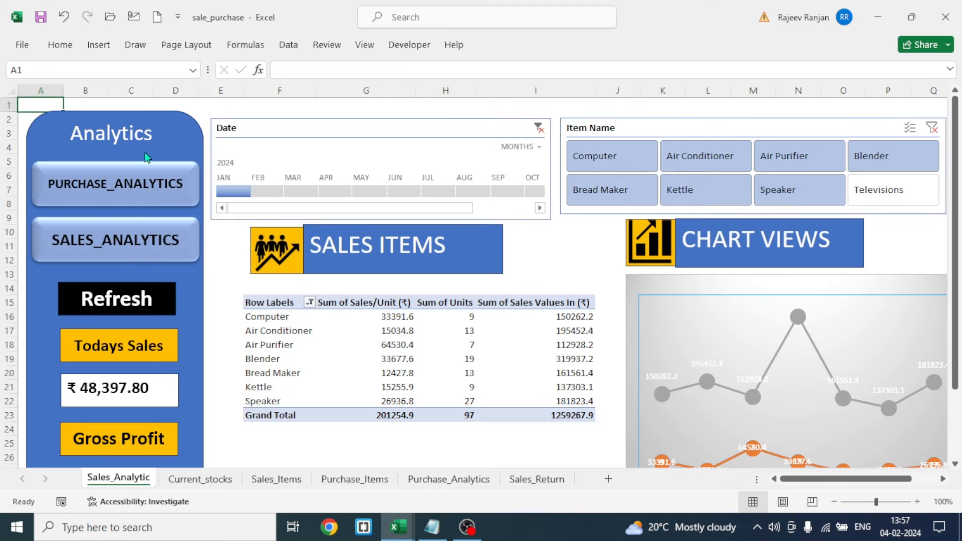
{"action": "left_click", "coordinate": [141, 193]}
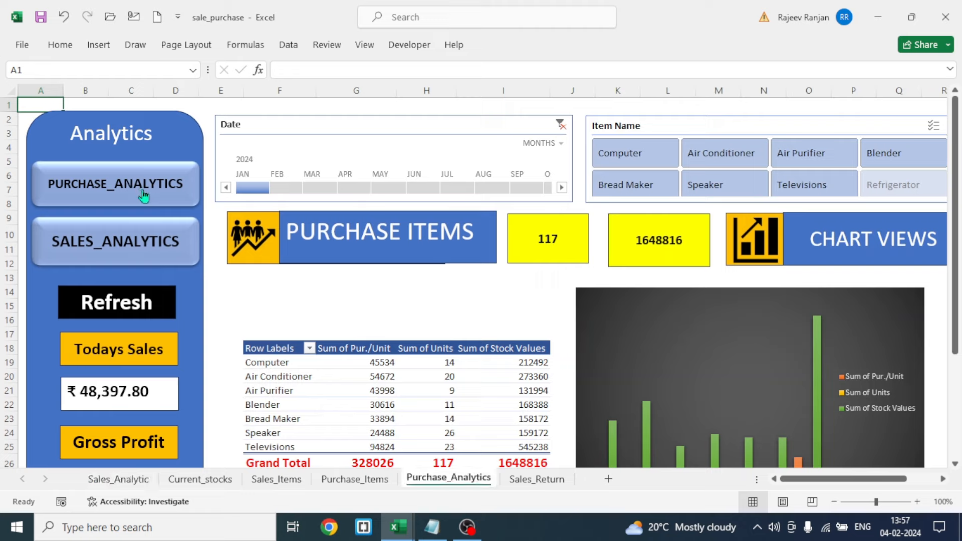
{"action": "left_click", "coordinate": [154, 252]}
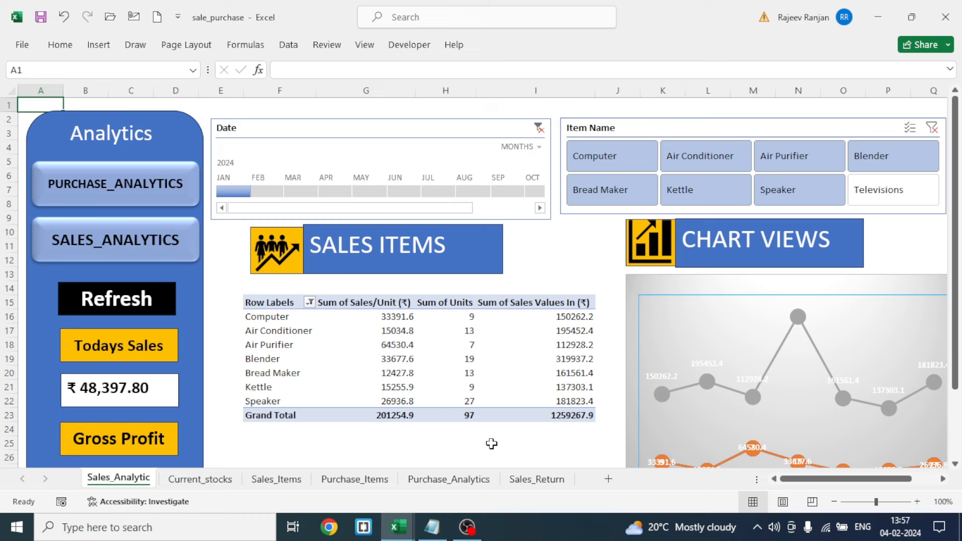
{"action": "left_click", "coordinate": [566, 256]}
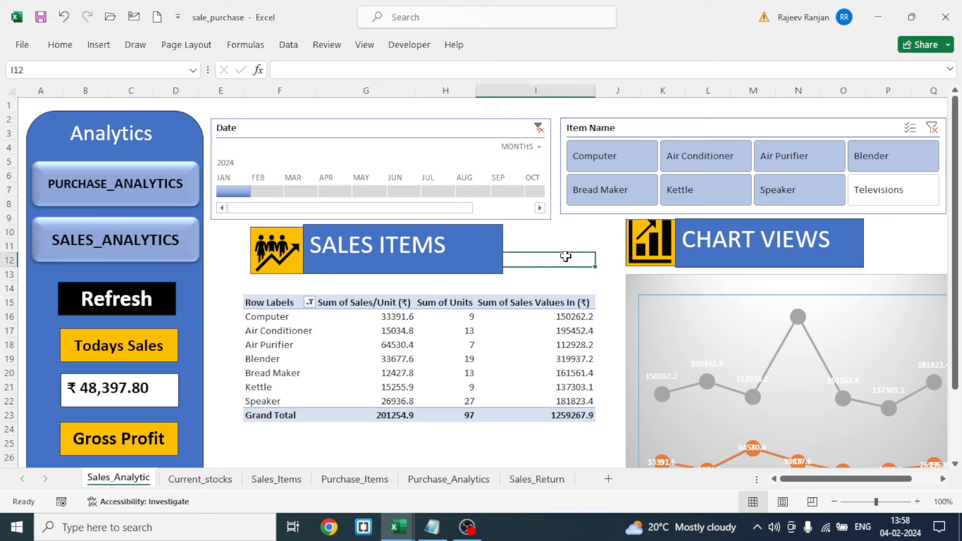